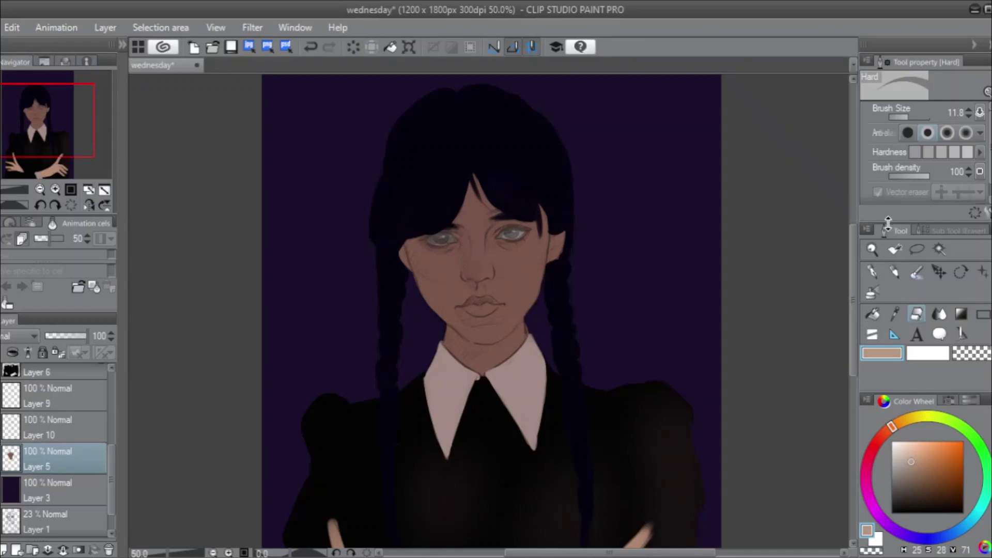
Lock Layer 5's transparent pixels and airbrush a light skin tone over the nose and lit cheek with the Soft brush at size 106.3.
click(872, 292)
click(915, 117)
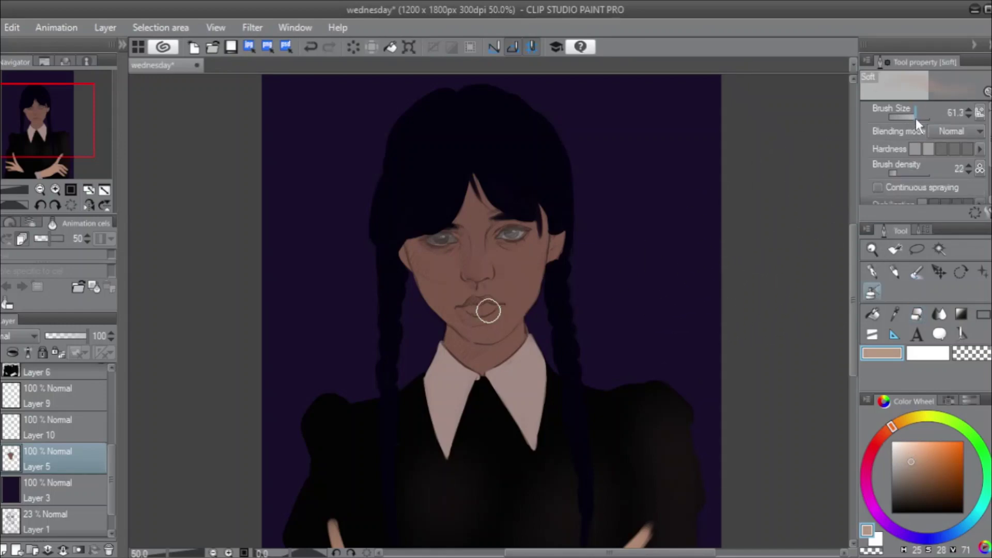
drag(915, 118, 916, 116)
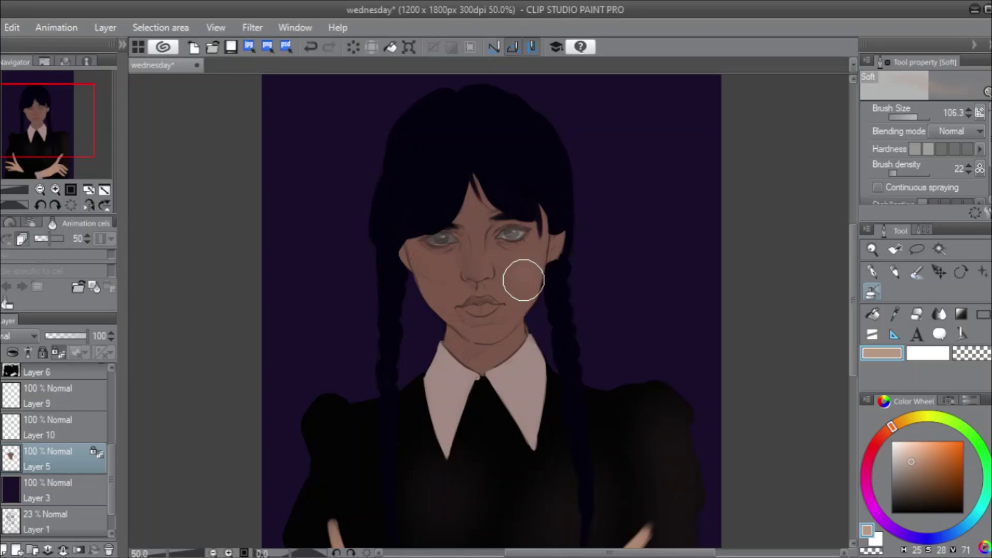
mouse_move(524, 280)
mouse_down()
mouse_move(507, 317)
mouse_move(522, 281)
mouse_move(486, 256)
mouse_move(491, 283)
mouse_move(516, 282)
mouse_move(516, 308)
mouse_move(522, 288)
mouse_move(504, 337)
mouse_move(528, 292)
mouse_move(505, 329)
mouse_move(525, 288)
mouse_move(518, 343)
mouse_move(532, 291)
mouse_move(495, 271)
mouse_move(530, 271)
mouse_move(519, 271)
mouse_move(544, 247)
mouse_move(529, 262)
mouse_move(488, 278)
mouse_up()
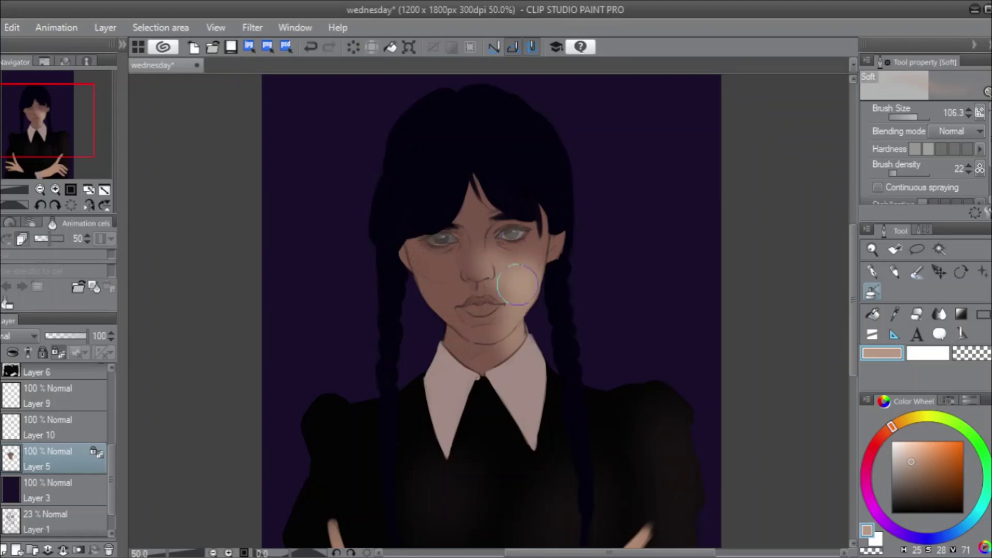
Airbrush dark brown (H 15, S 44, V 33) shading along the nose's shadowed side and the cheek beside it, using brush sizes up to 51.1.
mouse_move(903, 116)
mouse_down()
mouse_move(919, 117)
mouse_move(910, 119)
mouse_up()
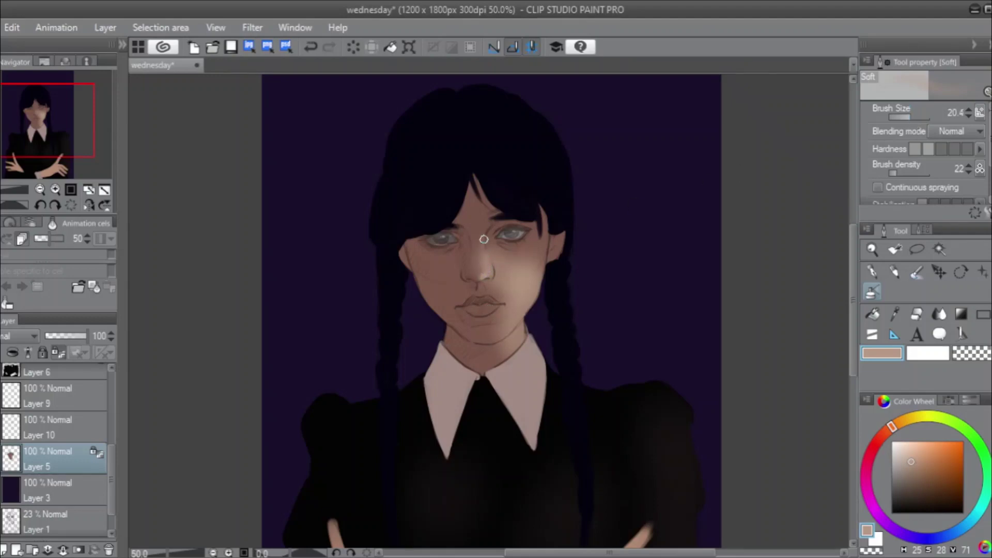
alt+click(475, 215)
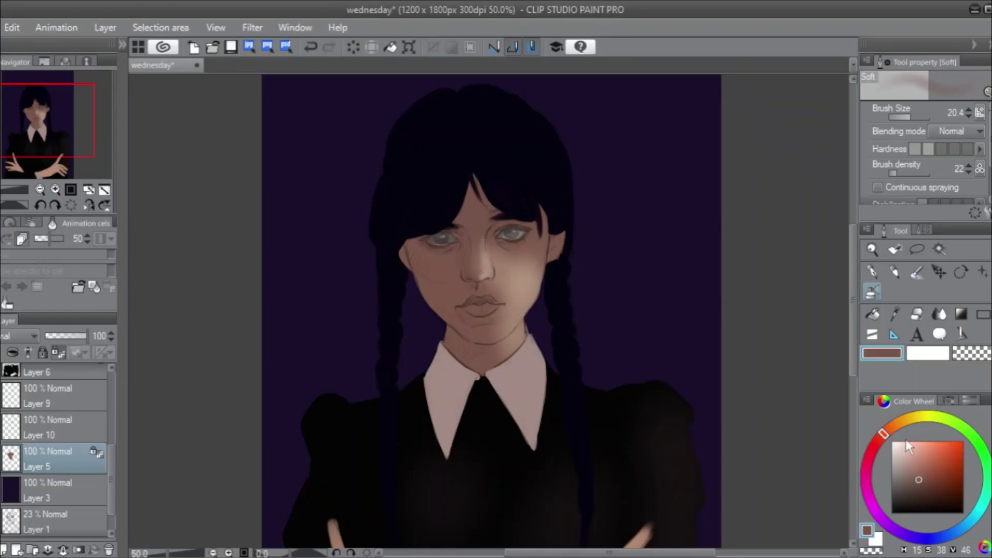
drag(919, 479, 922, 486)
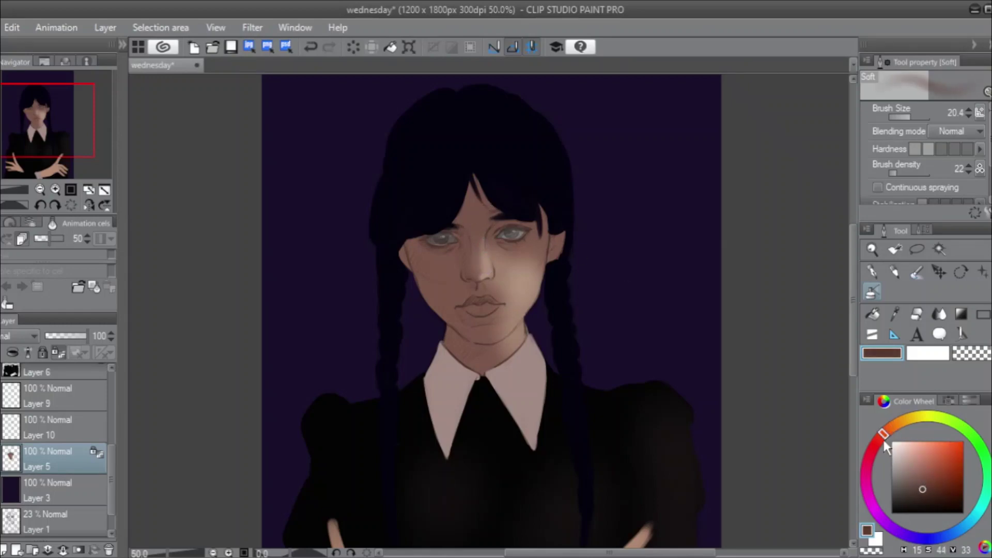
click(913, 115)
click(915, 116)
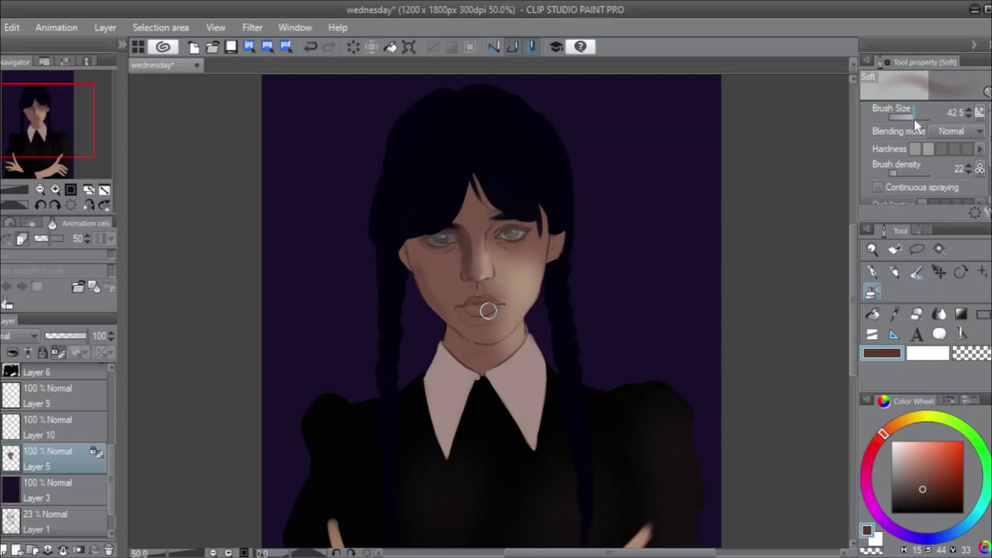
drag(913, 119, 917, 116)
mouse_move(440, 315)
mouse_down()
mouse_move(410, 257)
mouse_move(417, 261)
mouse_move(420, 247)
mouse_move(436, 286)
mouse_move(424, 248)
mouse_move(460, 252)
mouse_move(433, 284)
mouse_move(421, 270)
mouse_move(463, 284)
mouse_move(449, 294)
mouse_move(428, 270)
mouse_move(436, 297)
mouse_move(449, 294)
mouse_move(450, 259)
mouse_move(410, 241)
mouse_move(412, 231)
mouse_move(408, 244)
mouse_move(440, 309)
mouse_move(439, 293)
mouse_move(467, 317)
mouse_move(443, 312)
mouse_move(479, 359)
mouse_move(459, 353)
mouse_move(480, 348)
mouse_move(454, 339)
mouse_move(446, 286)
mouse_up()
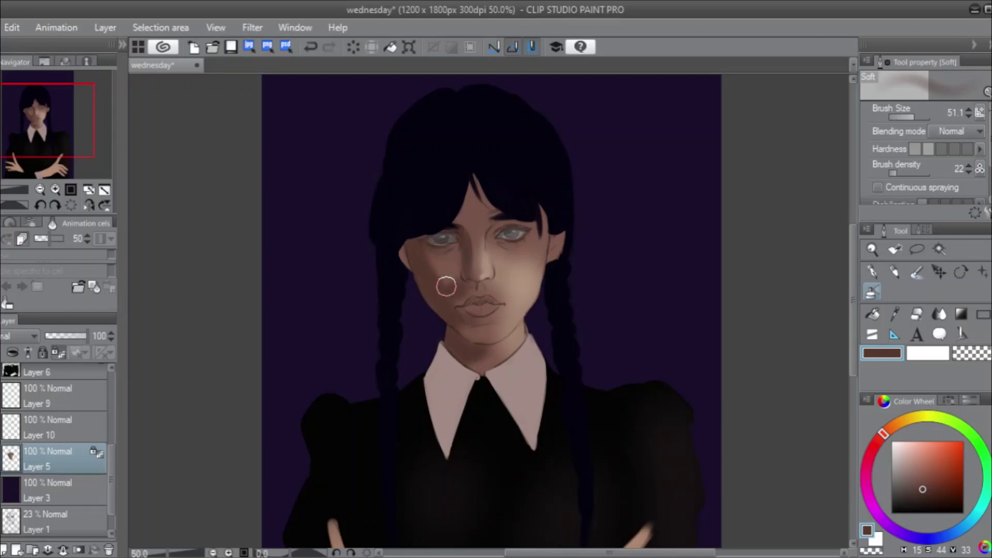
Deepen the shadows beside the nose and along the cheek and jaw with darker brown (H 15, S 56, V 21) at brush sizes 51.1 and 88.5.
drag(923, 488, 929, 497)
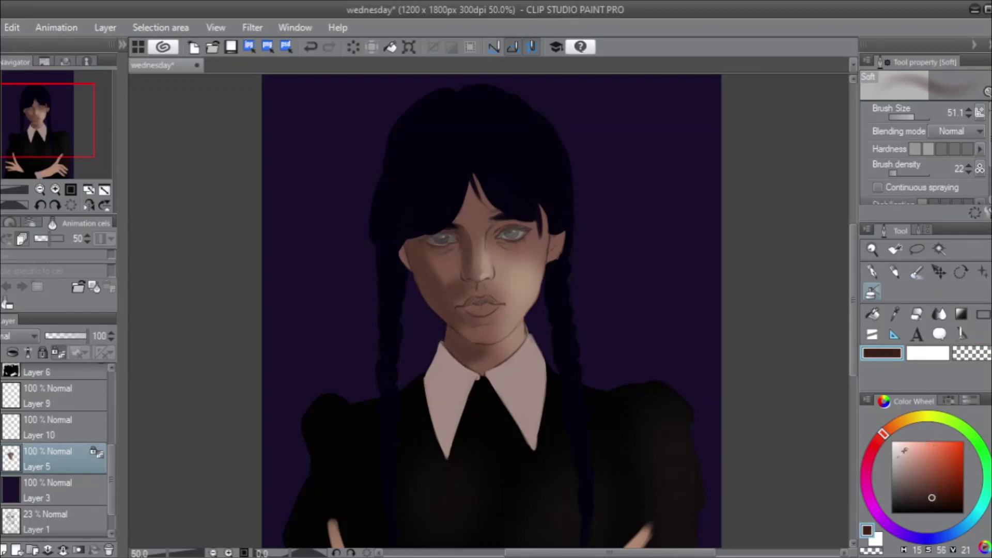
mouse_move(445, 215)
mouse_down()
mouse_move(463, 237)
mouse_move(472, 281)
mouse_up()
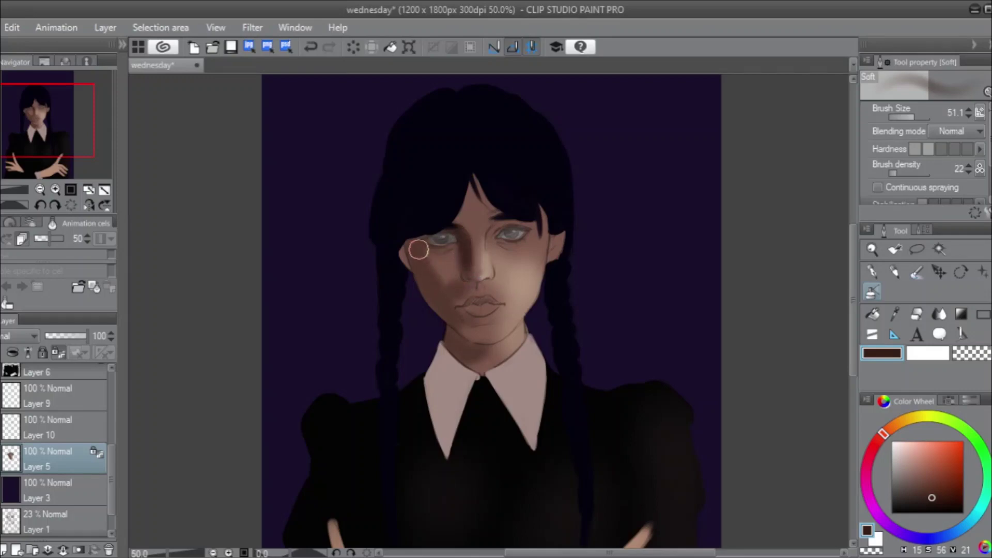
drag(910, 116, 918, 119)
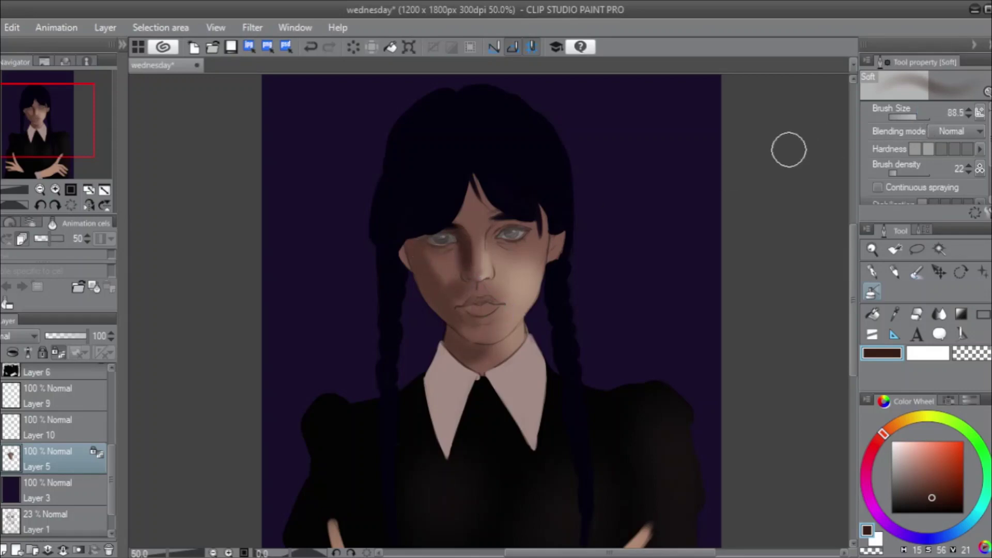
mouse_move(408, 275)
mouse_down()
mouse_move(395, 237)
mouse_move(436, 310)
mouse_move(449, 323)
mouse_move(471, 320)
mouse_move(450, 348)
mouse_move(487, 326)
mouse_up()
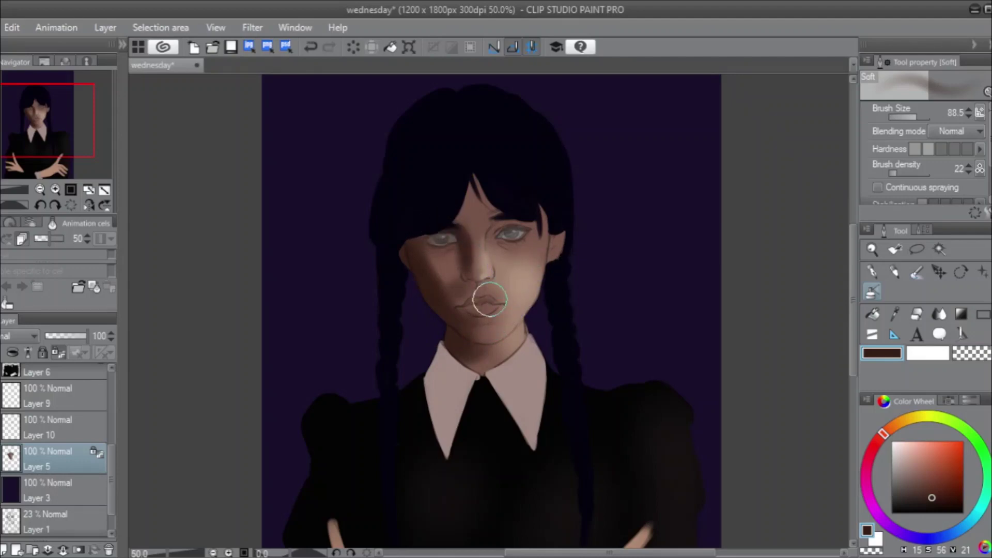
mouse_move(443, 277)
mouse_down()
mouse_move(443, 293)
mouse_move(435, 286)
mouse_up()
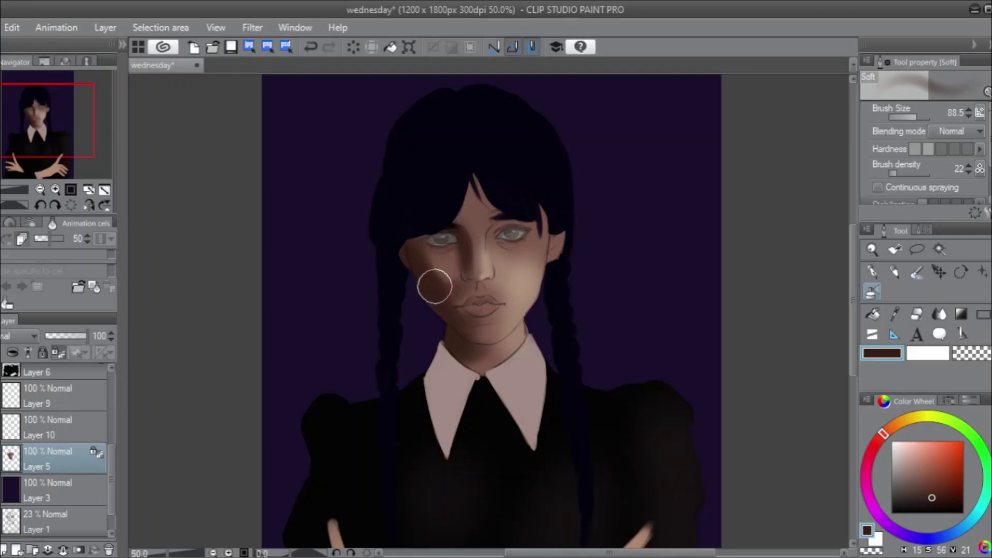
key(ctrl+z)
Paint a near-black brown (H 12, S 61, V 12) shadow under the jaw and at the shaded eye, using the Opaque watercolor brush at size 14.1.
drag(919, 118, 915, 114)
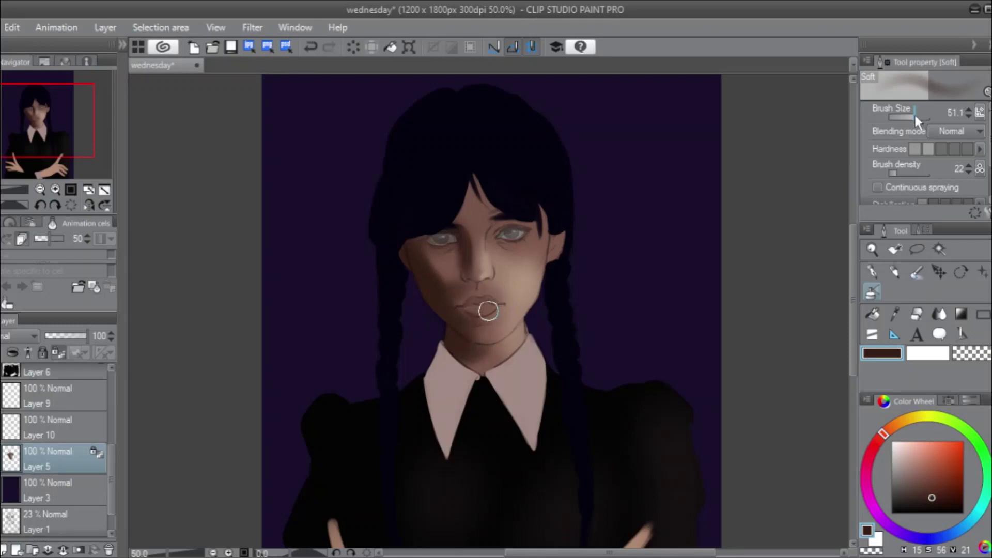
alt+click(452, 264)
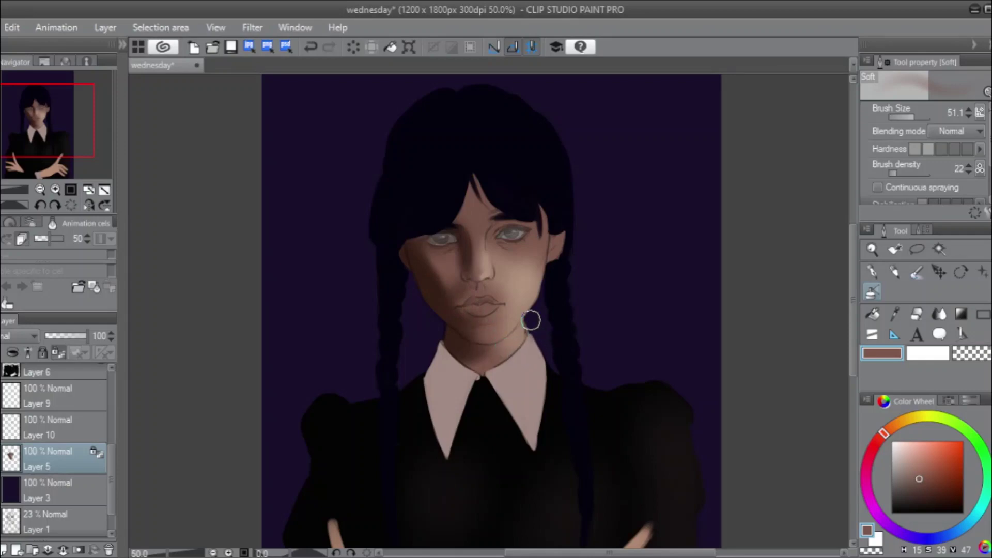
alt+click(458, 338)
click(934, 504)
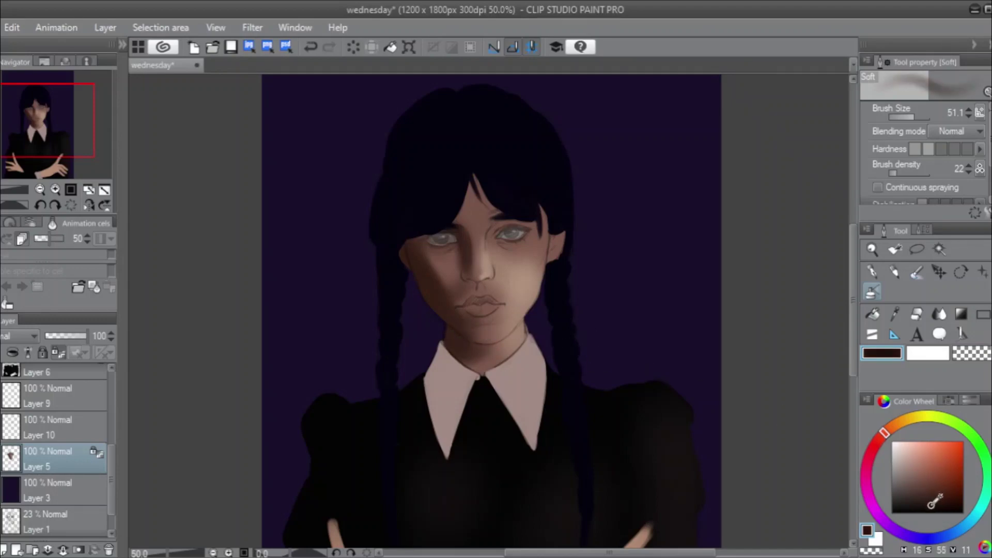
click(882, 435)
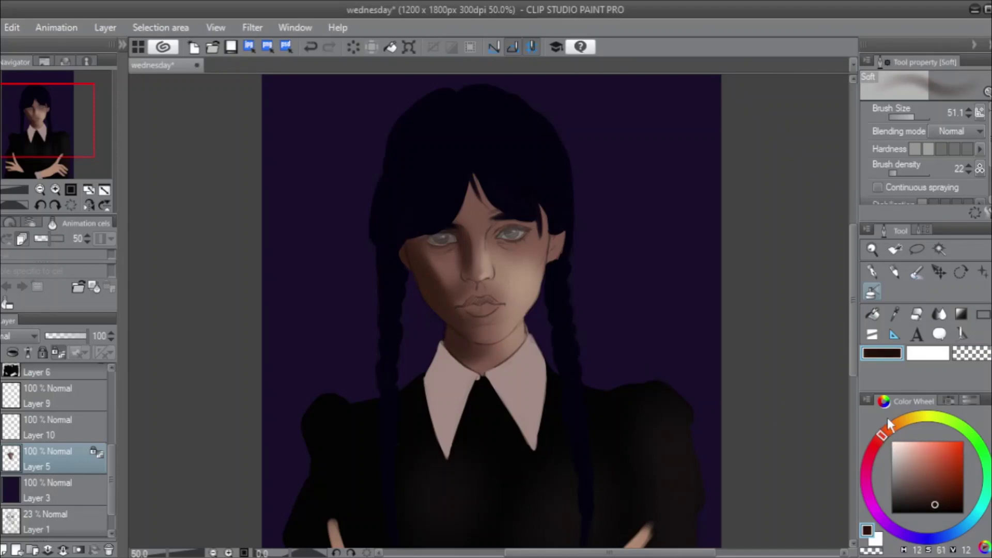
click(913, 271)
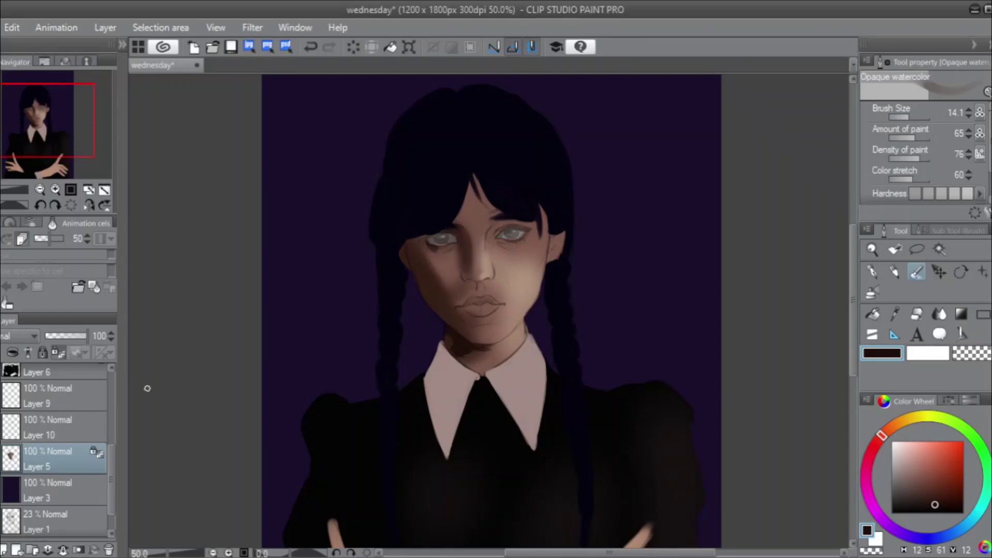
Erase the grey eye paint on Layer 10 with the Hard eraser.
click(44, 403)
click(917, 314)
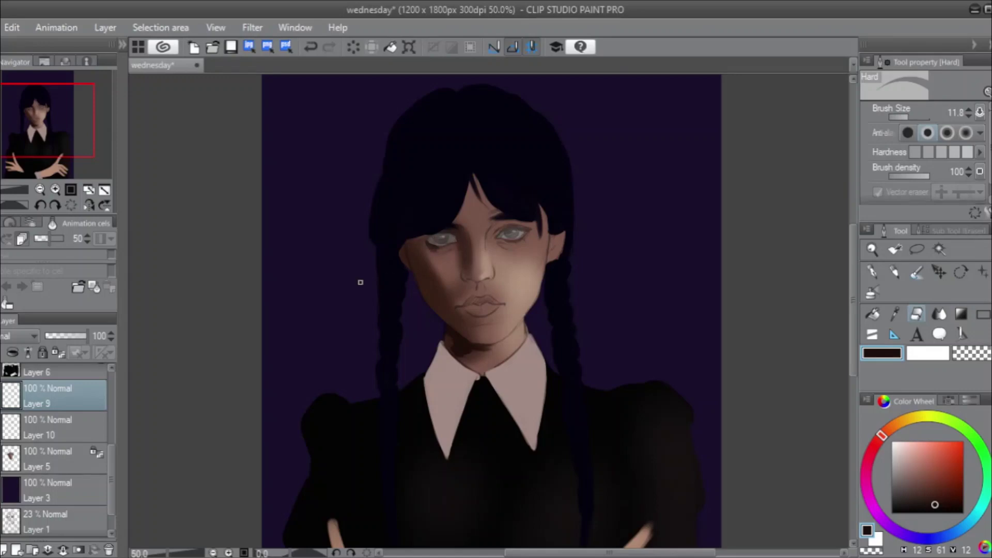
click(34, 426)
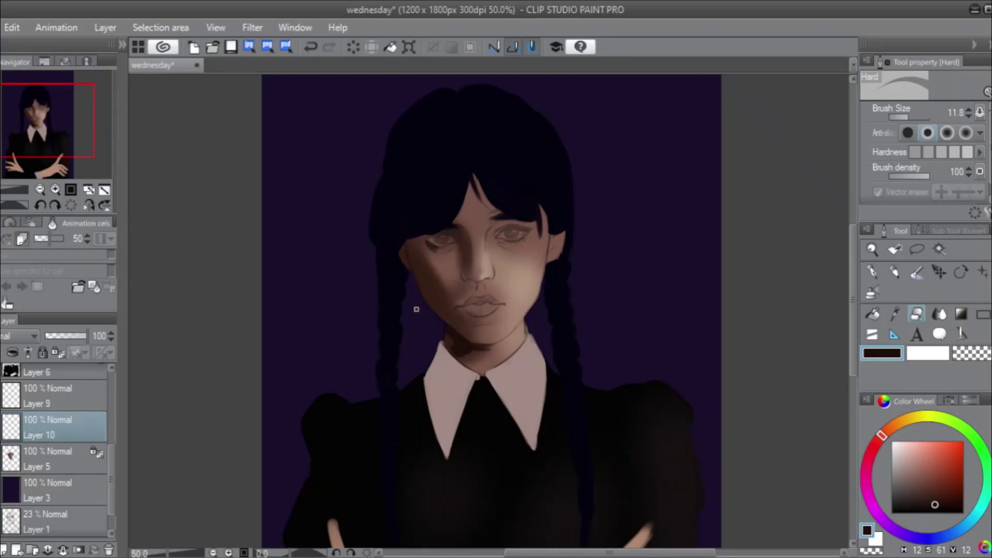
Airbrush reddish brown (H 7, S 57, V 38) around both eyes on Layer 5 with the Soft brush at size 51.1.
click(61, 460)
click(916, 273)
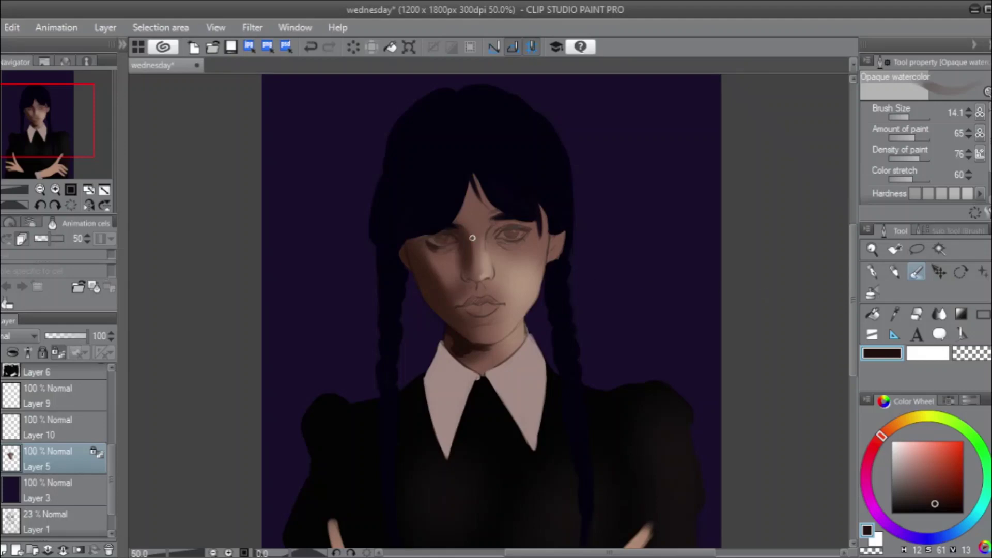
alt+click(534, 244)
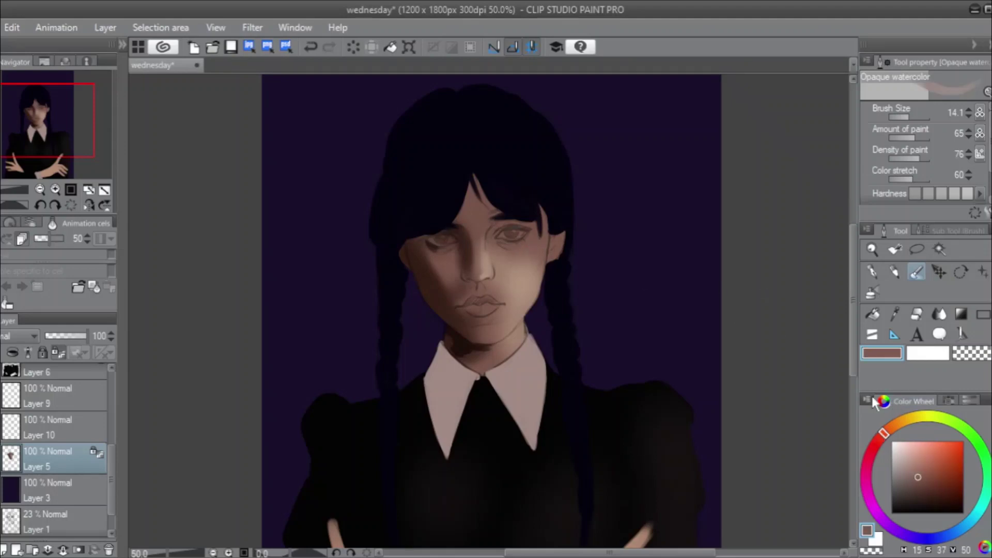
key(ctrl+z)
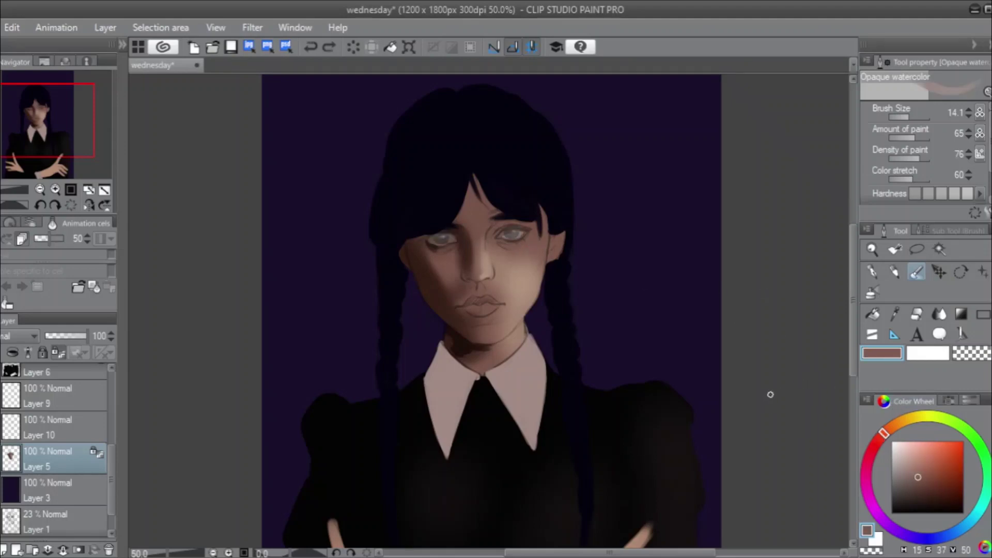
click(331, 48)
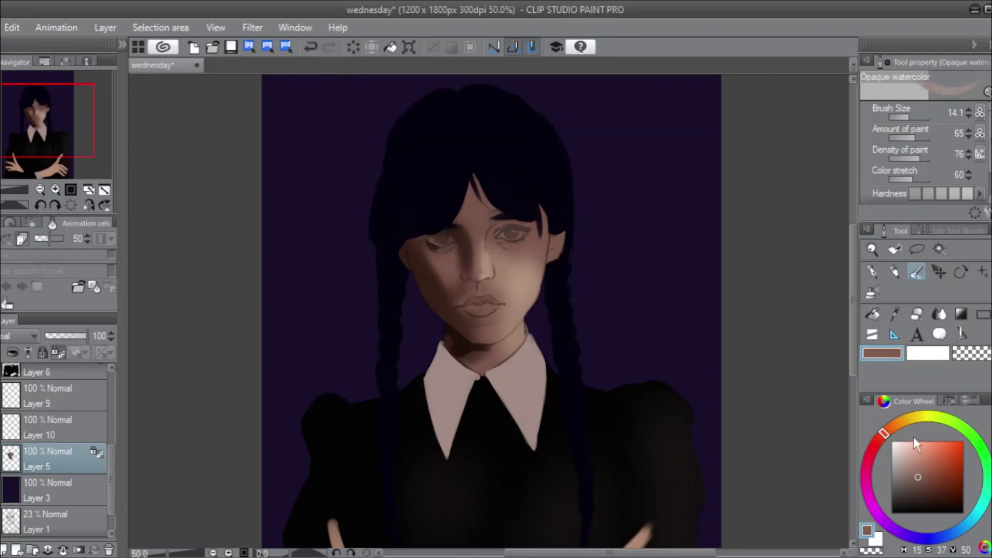
drag(918, 477, 930, 485)
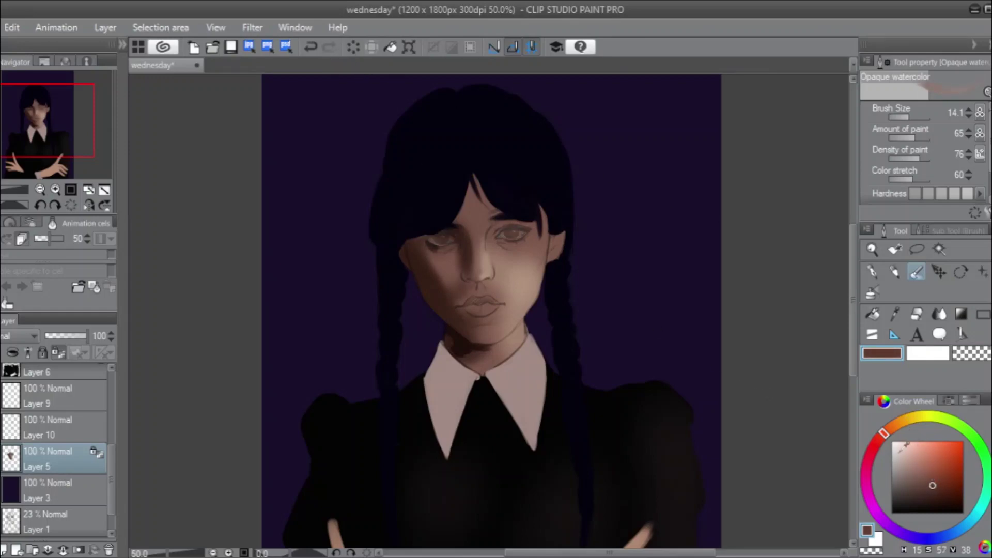
drag(879, 433, 877, 439)
click(871, 292)
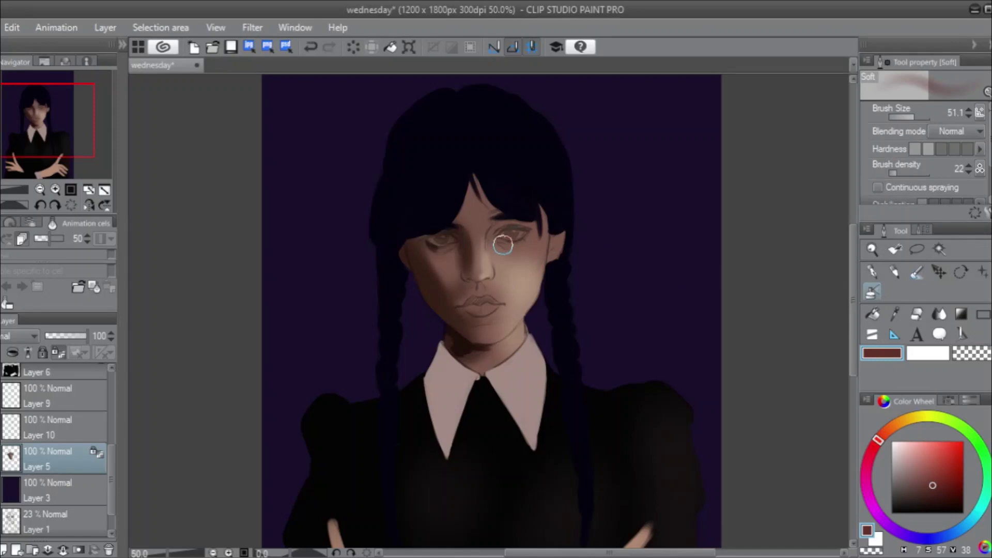
mouse_move(506, 242)
mouse_down()
mouse_move(516, 255)
mouse_move(512, 235)
mouse_move(501, 239)
mouse_move(508, 225)
mouse_up()
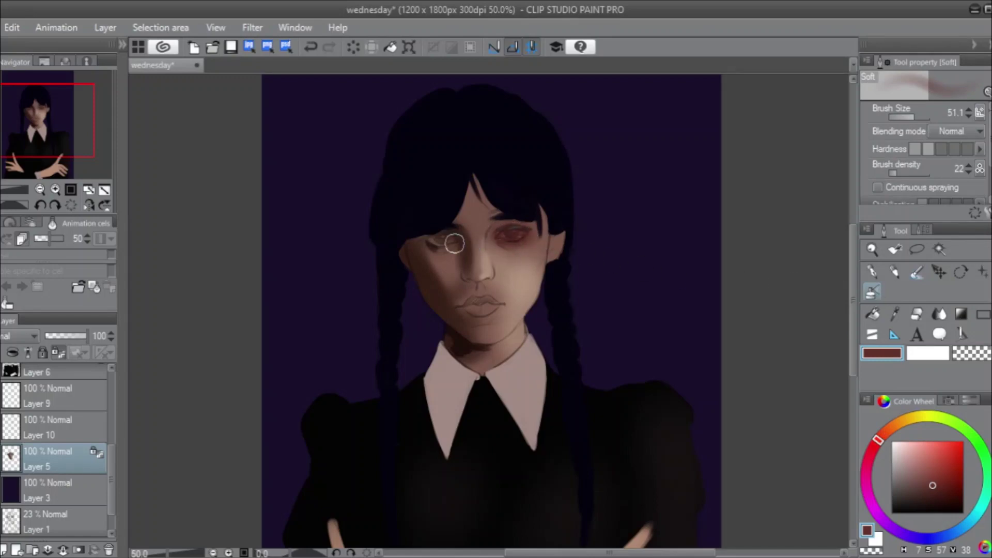
mouse_move(435, 238)
mouse_down()
mouse_move(471, 237)
mouse_move(455, 237)
mouse_move(459, 247)
mouse_up()
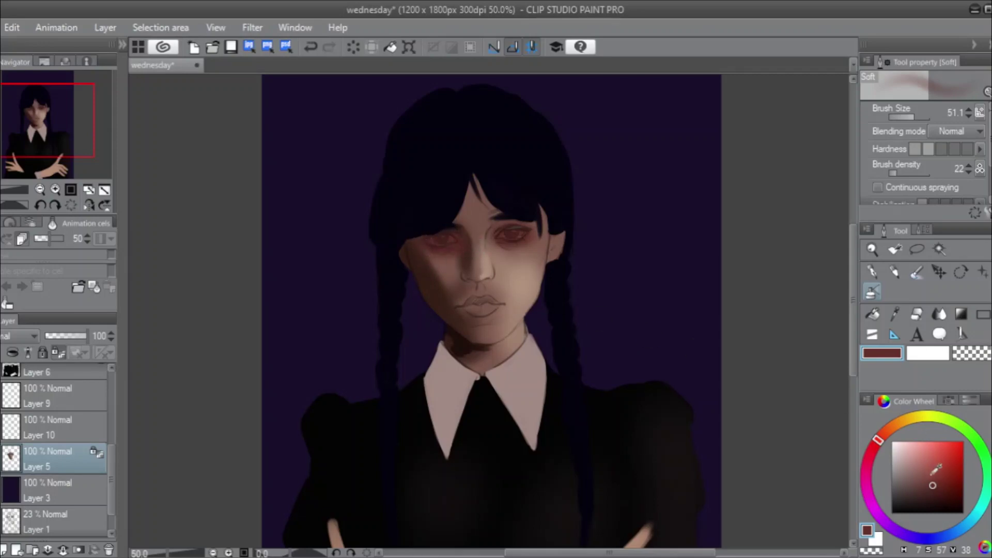
Darken both eye sockets with a deeper red-brown (H 6, S 63, V 25) using the Soft brush.
click(935, 492)
drag(880, 438, 879, 441)
drag(509, 234, 522, 236)
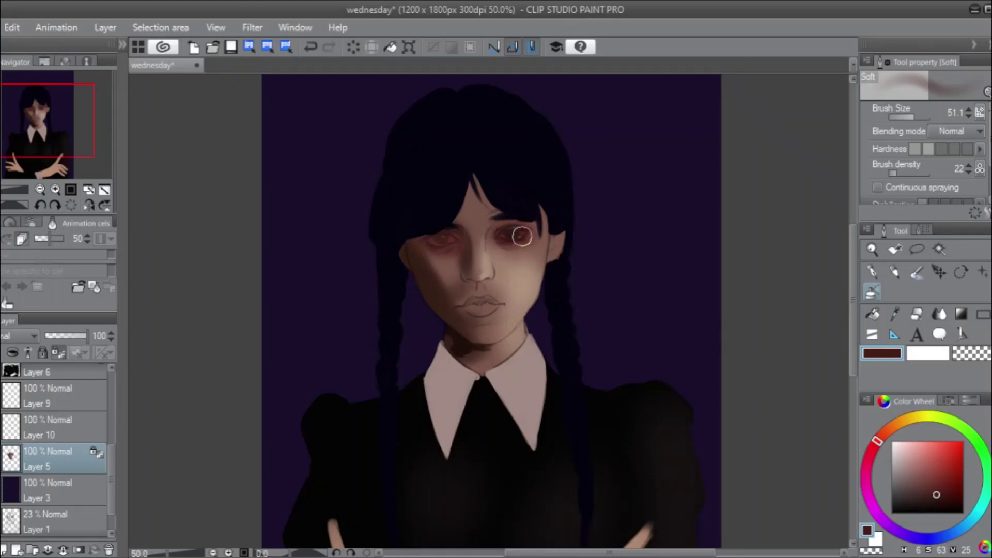
mouse_move(439, 243)
mouse_down()
mouse_move(478, 245)
mouse_move(444, 242)
mouse_up()
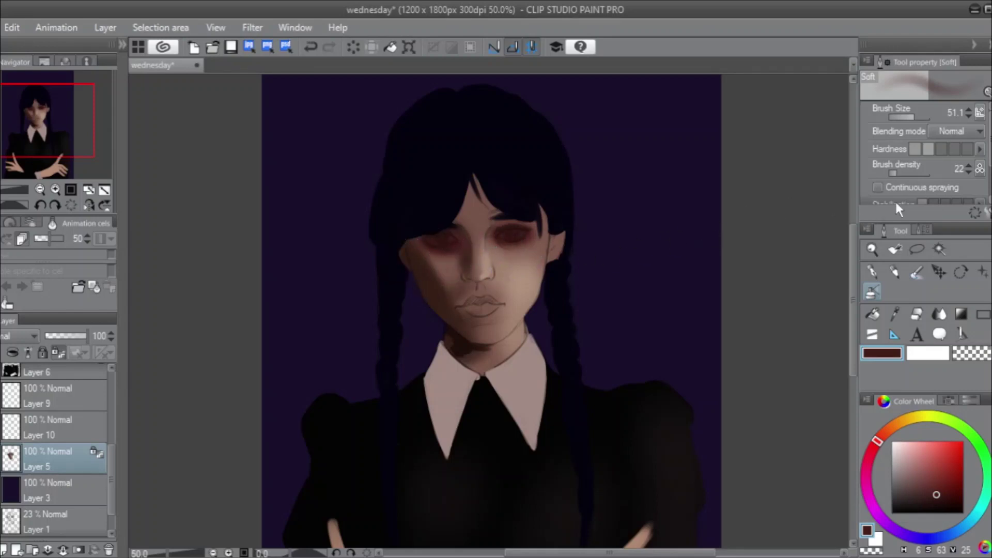
scroll(916, 117, up, 3)
scroll(916, 116, down, 3)
Define the shadow beside and below the nose with the Opaque watercolor brush at size 35.4, using a brown sampled next to the nose.
click(917, 272)
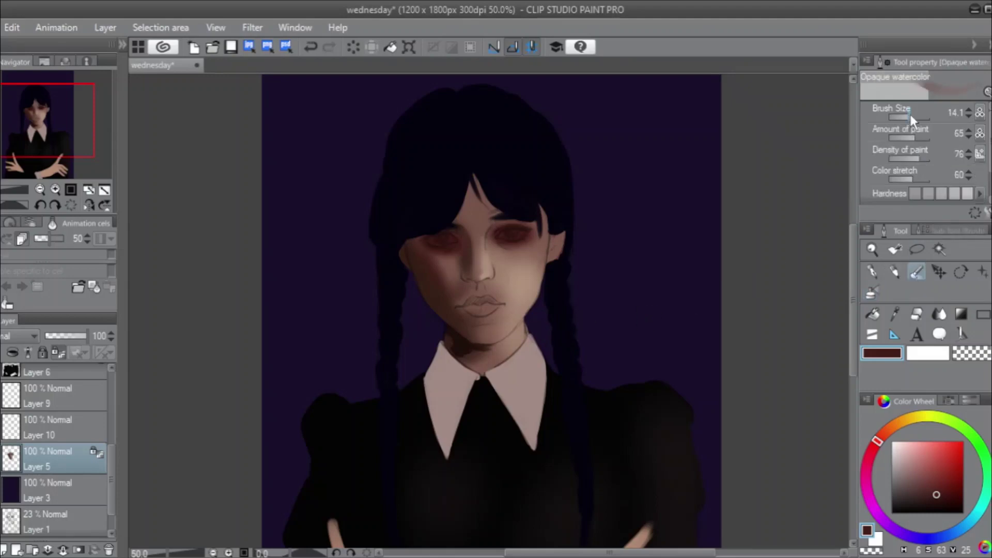
drag(910, 116, 915, 116)
click(872, 293)
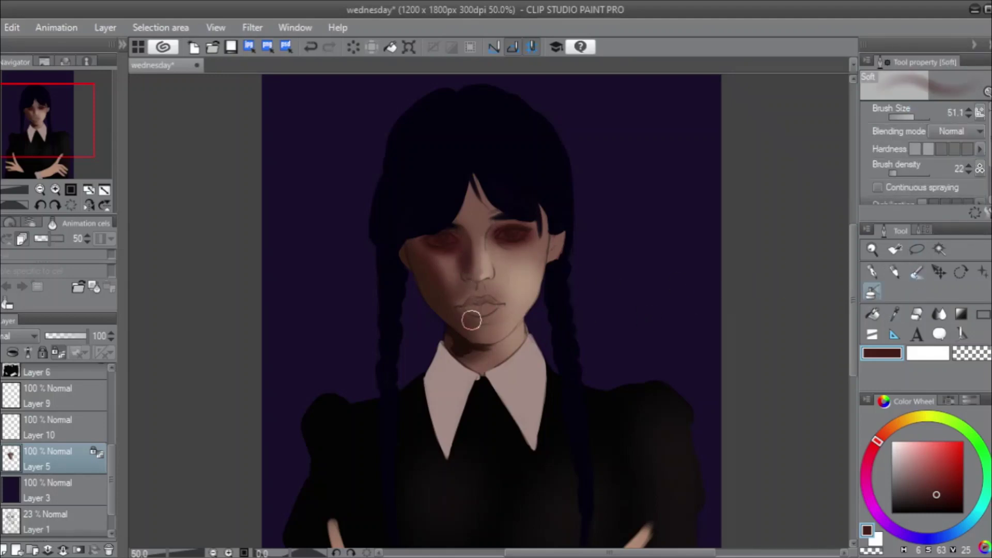
click(917, 271)
drag(918, 116, 912, 114)
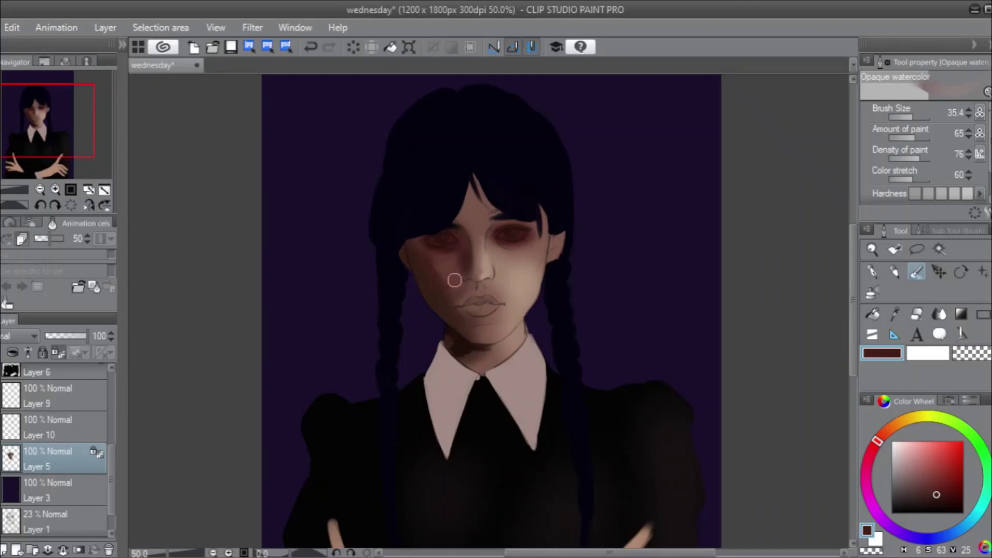
alt+click(463, 247)
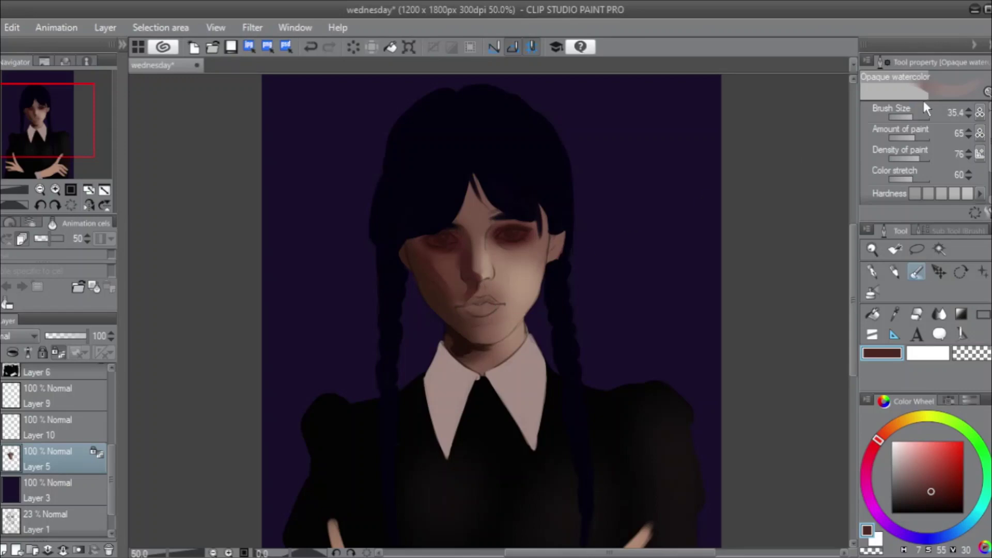
Darken the shadowed cheek and jaw on Layer 5 with the Opaque watercolor brush at size 51.1 in dark red-brown (H 4, S 66, V 15).
drag(912, 117, 909, 115)
drag(934, 494, 938, 501)
click(877, 441)
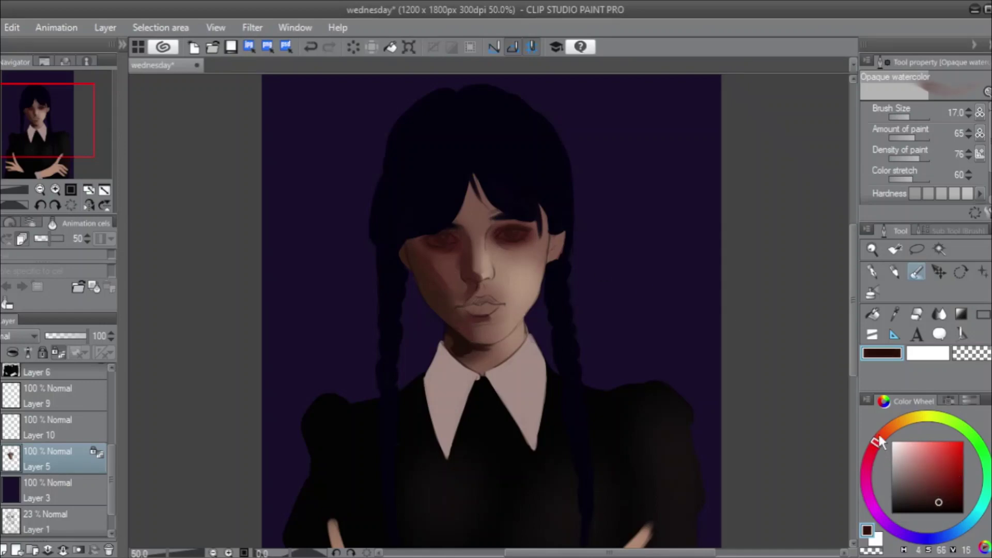
click(913, 116)
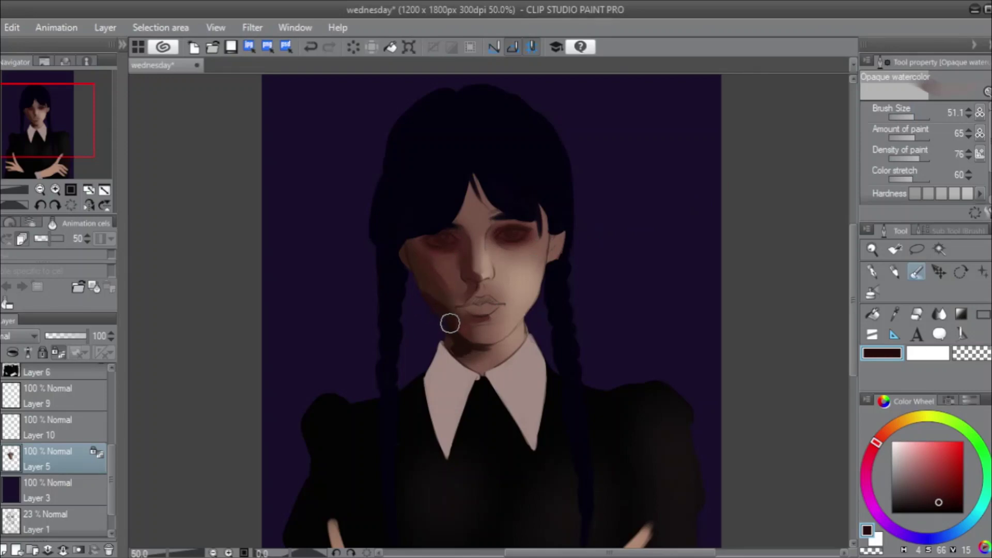
mouse_move(448, 307)
mouse_down()
mouse_move(423, 285)
mouse_move(443, 312)
mouse_move(421, 281)
mouse_move(445, 301)
mouse_up()
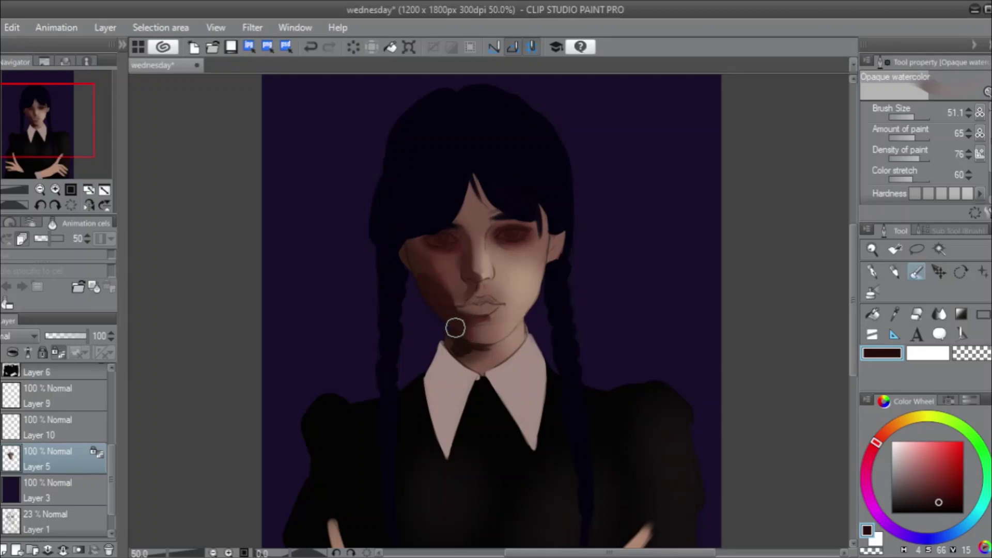
mouse_move(455, 328)
mouse_down()
mouse_move(460, 339)
mouse_move(442, 310)
mouse_up()
mouse_move(426, 276)
mouse_down()
mouse_move(411, 229)
mouse_move(424, 293)
mouse_move(403, 254)
mouse_move(443, 298)
mouse_move(430, 262)
mouse_move(451, 293)
mouse_move(439, 265)
mouse_move(446, 271)
mouse_move(431, 252)
mouse_move(456, 294)
mouse_move(424, 259)
mouse_move(442, 301)
mouse_move(420, 245)
mouse_move(424, 272)
mouse_move(421, 225)
mouse_move(434, 299)
mouse_up()
mouse_move(422, 259)
mouse_down()
mouse_move(439, 294)
mouse_move(412, 232)
mouse_move(445, 299)
mouse_move(414, 241)
mouse_move(441, 290)
mouse_move(467, 306)
mouse_move(421, 266)
mouse_move(458, 294)
mouse_move(437, 265)
mouse_move(460, 287)
mouse_move(445, 262)
mouse_move(483, 308)
mouse_move(421, 252)
mouse_move(449, 305)
mouse_move(420, 253)
mouse_move(470, 290)
mouse_move(446, 304)
mouse_up()
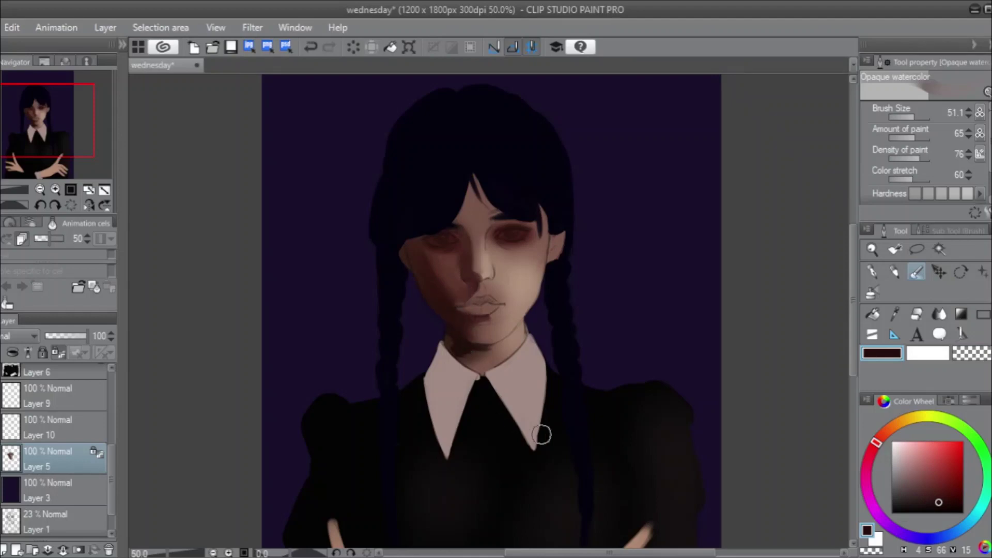
Airbrush the inner corner of the shadowed eye socket with the Soft brush at size 51.1 in dark red-brown (H 6, S 62, V 17).
mouse_move(516, 228)
mouse_down()
mouse_move(493, 233)
mouse_move(530, 228)
mouse_move(509, 226)
mouse_move(516, 243)
mouse_move(422, 238)
mouse_move(450, 237)
mouse_move(428, 236)
mouse_move(479, 274)
mouse_move(454, 250)
mouse_move(467, 254)
mouse_move(460, 233)
mouse_up()
alt+click(460, 235)
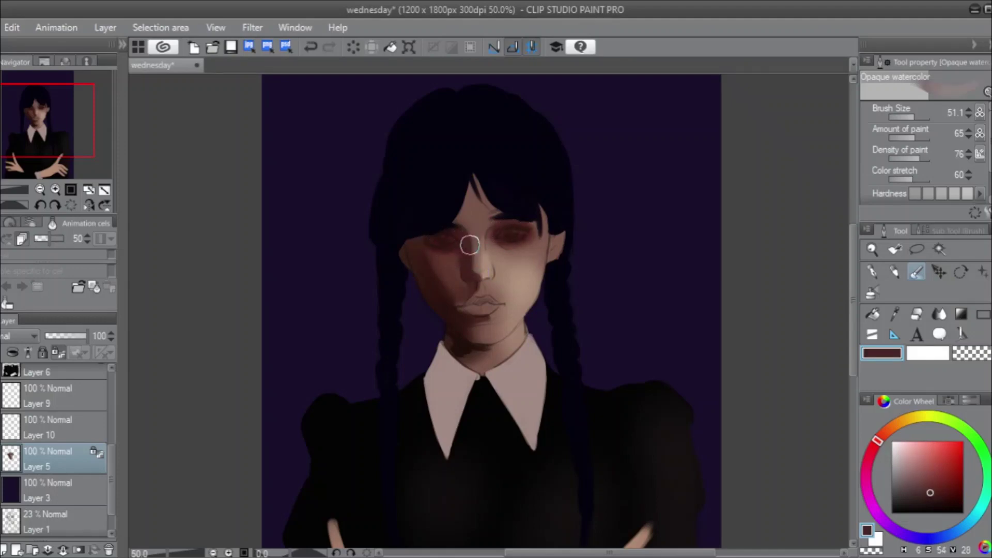
click(933, 496)
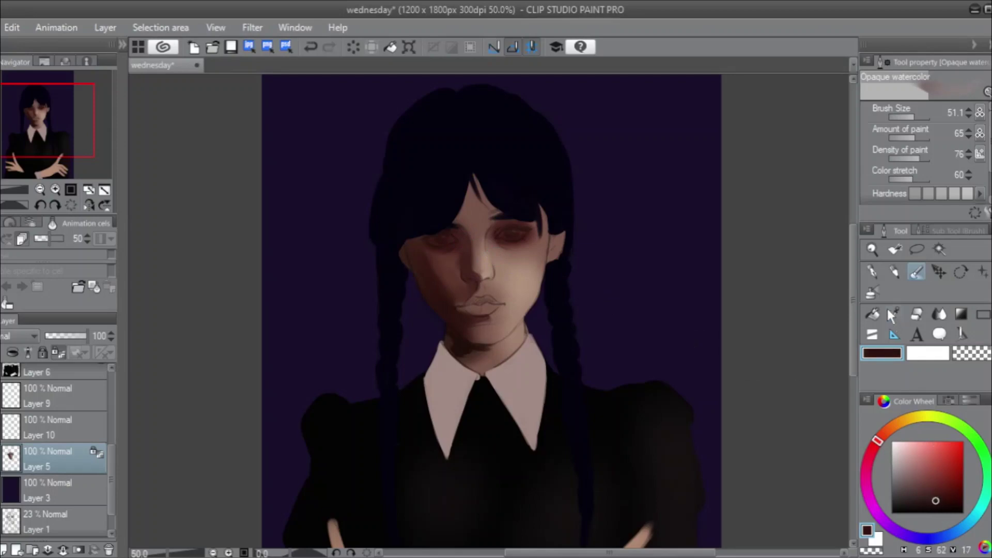
click(872, 293)
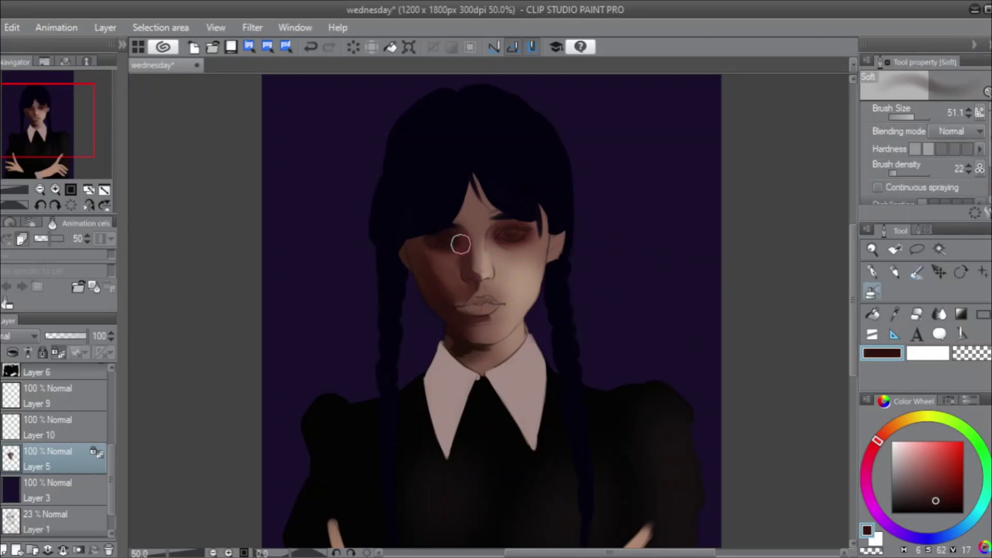
mouse_move(461, 244)
mouse_down()
mouse_move(516, 241)
mouse_move(433, 237)
mouse_move(460, 240)
mouse_move(443, 247)
mouse_move(491, 245)
mouse_move(491, 215)
mouse_up()
click(939, 509)
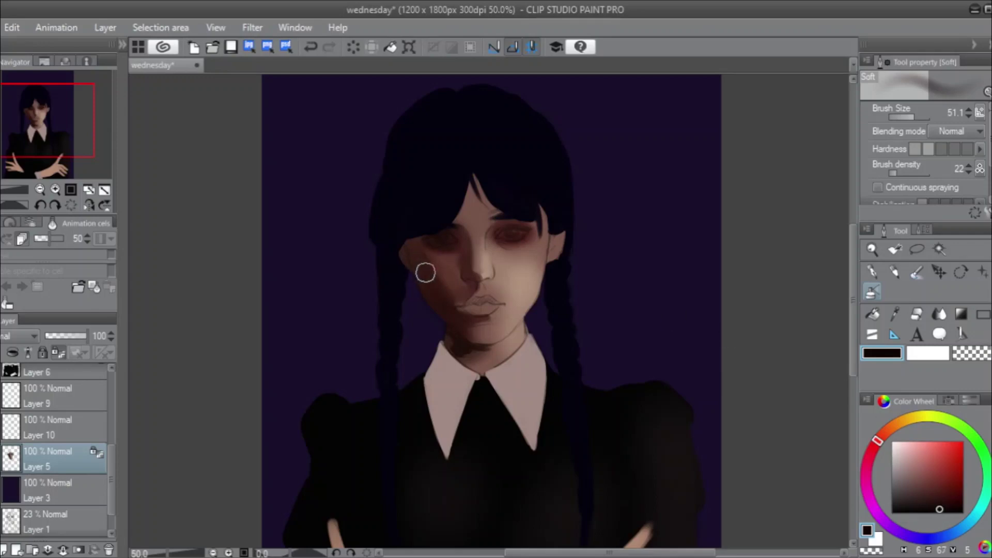
mouse_move(418, 262)
mouse_down()
mouse_move(453, 311)
mouse_move(412, 262)
mouse_move(441, 319)
mouse_up()
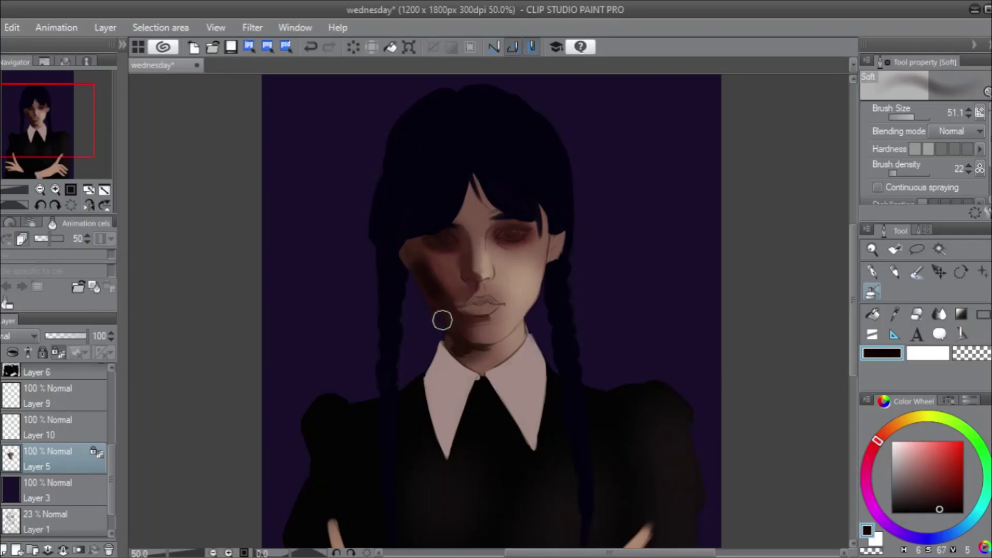
key(ctrl+z)
key(ctrl+z)
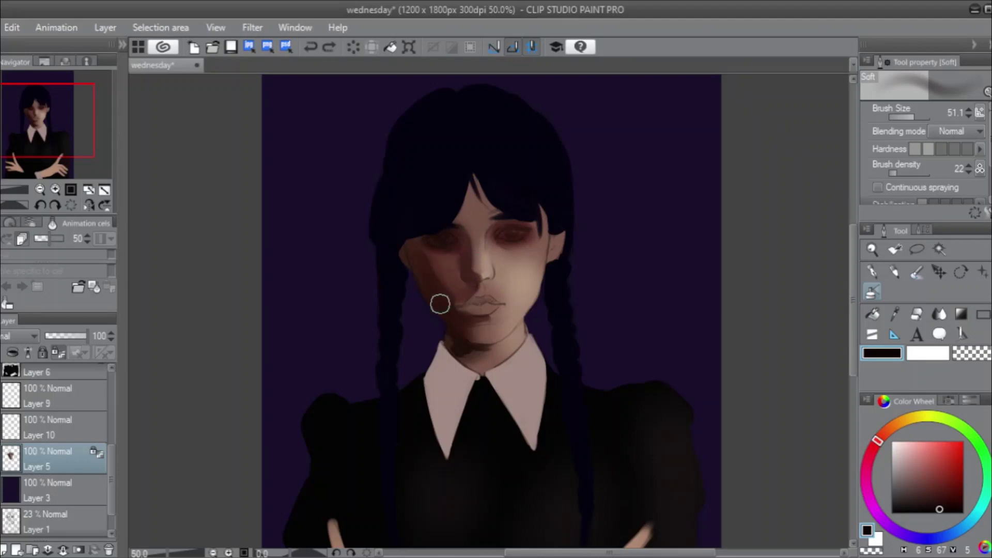
Airbrush the shadowed cheek and the dark side of the nose bridge with the Soft brush in deep red-brown (H 6, S 71, V 12).
alt+click(437, 297)
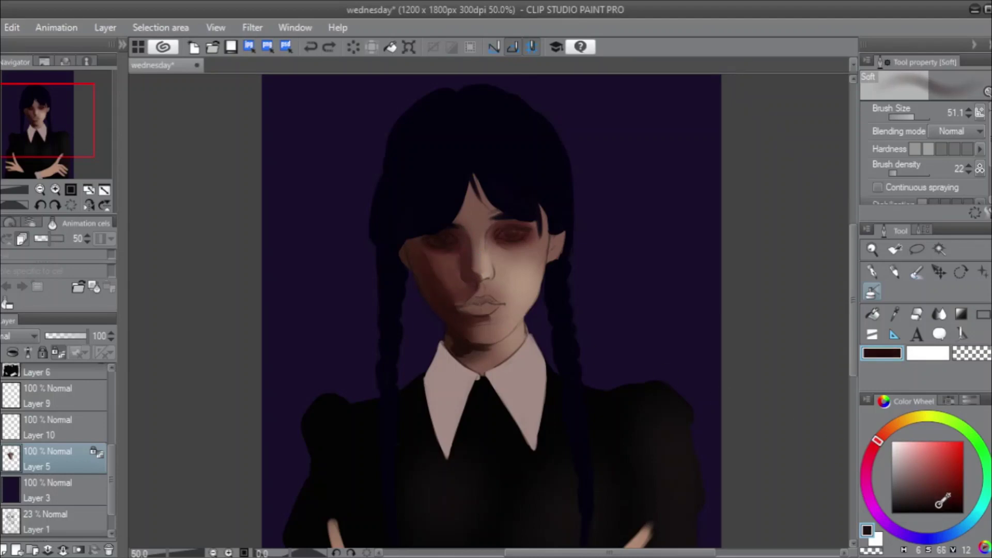
mouse_move(429, 281)
mouse_down()
mouse_move(444, 304)
mouse_move(418, 236)
mouse_move(445, 307)
mouse_move(438, 302)
mouse_move(461, 333)
mouse_move(457, 357)
mouse_move(437, 324)
mouse_move(477, 342)
mouse_move(453, 315)
mouse_move(479, 325)
mouse_move(438, 288)
mouse_up()
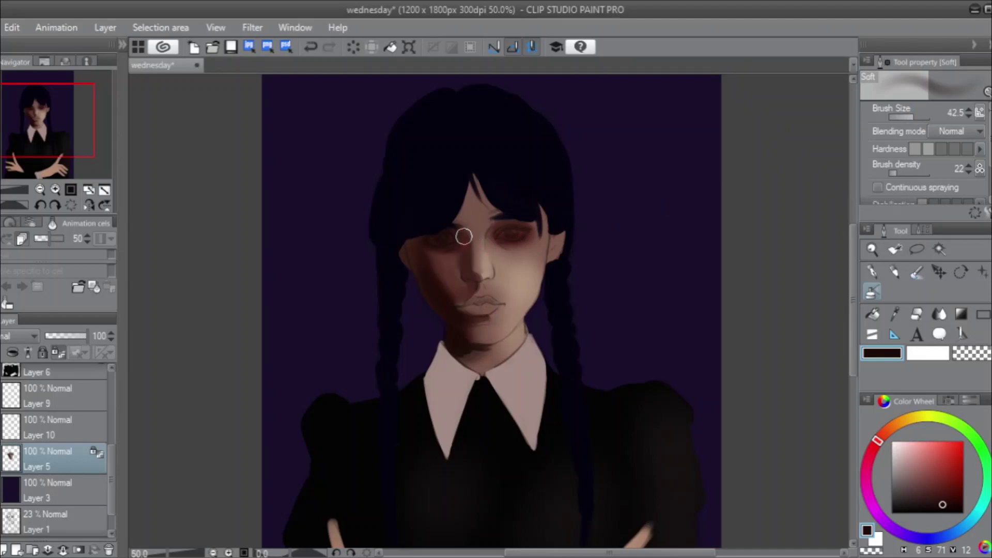
mouse_move(463, 234)
mouse_down()
mouse_move(454, 221)
mouse_move(467, 250)
mouse_up()
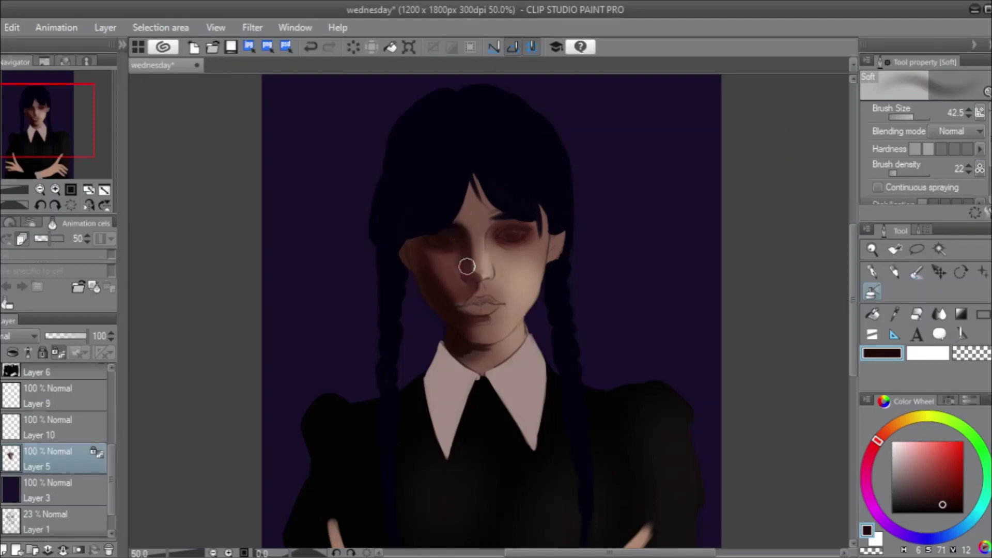
drag(908, 118, 918, 116)
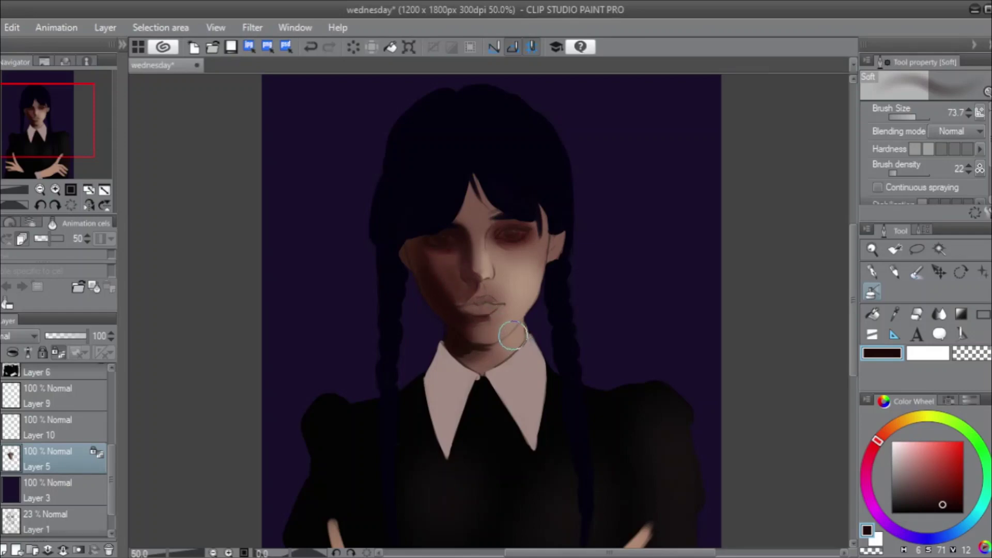
key(ctrl+z)
Deepen the shadowed side of the face near the ear using a dark brown sampled from the jaw shadow (H 7, S 71, V 14).
alt+click(451, 267)
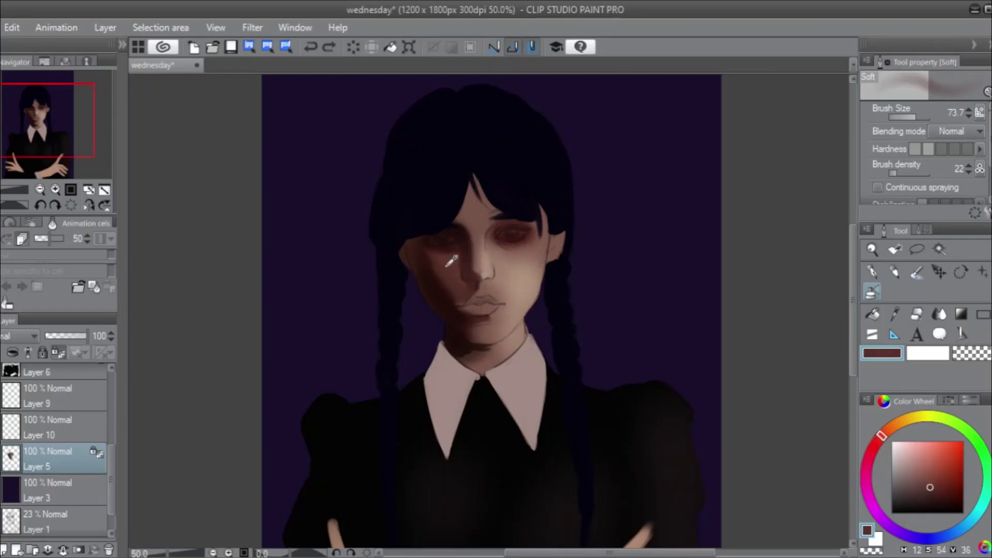
mouse_move(456, 284)
mouse_down()
mouse_move(446, 265)
mouse_move(472, 305)
mouse_move(495, 315)
mouse_move(444, 291)
mouse_move(459, 304)
mouse_move(430, 268)
mouse_move(462, 298)
mouse_move(433, 282)
mouse_move(474, 302)
mouse_move(486, 290)
mouse_move(450, 299)
mouse_move(430, 291)
mouse_move(451, 312)
mouse_move(407, 237)
mouse_move(457, 314)
mouse_move(433, 293)
mouse_up()
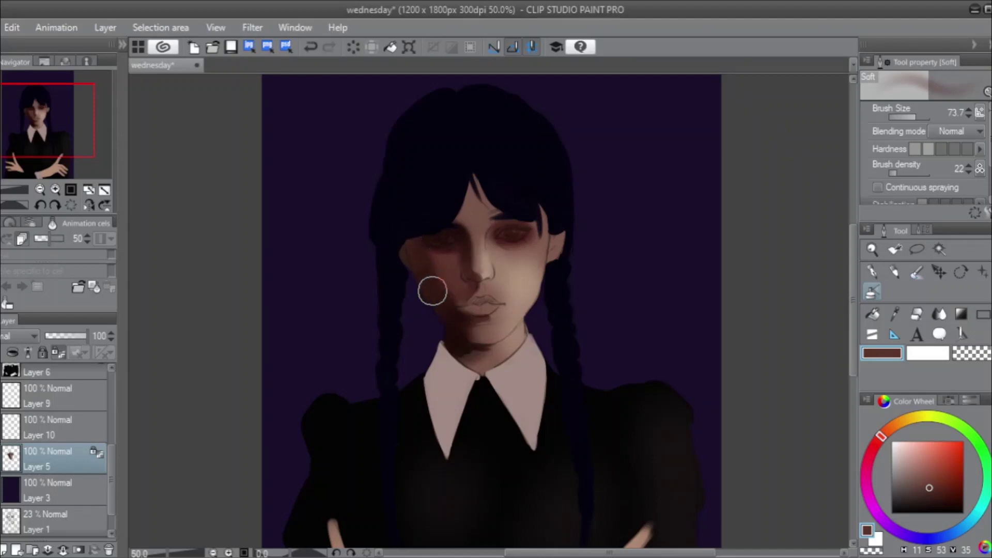
key(ctrl+z)
alt+click(447, 308)
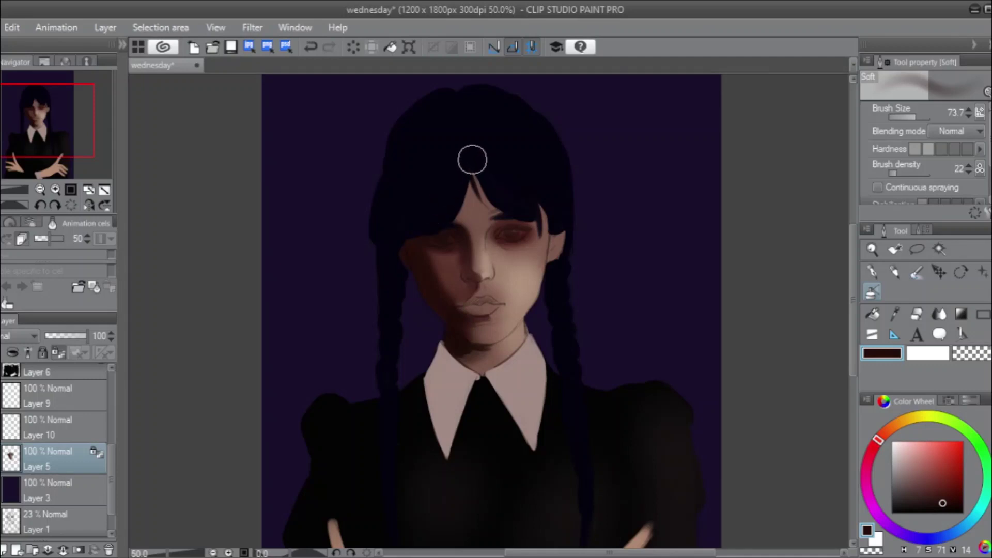
Brighten the edge of the lit cheek and jaw with the Soft brush at size 73.7 in a light skin tone (H 28, S 23, V 79).
alt+click(534, 280)
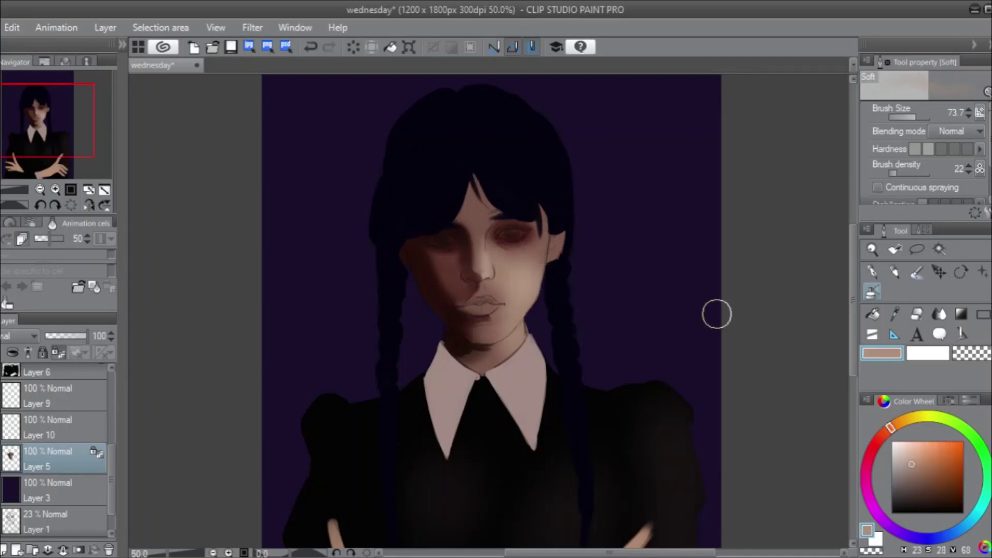
click(907, 456)
click(894, 425)
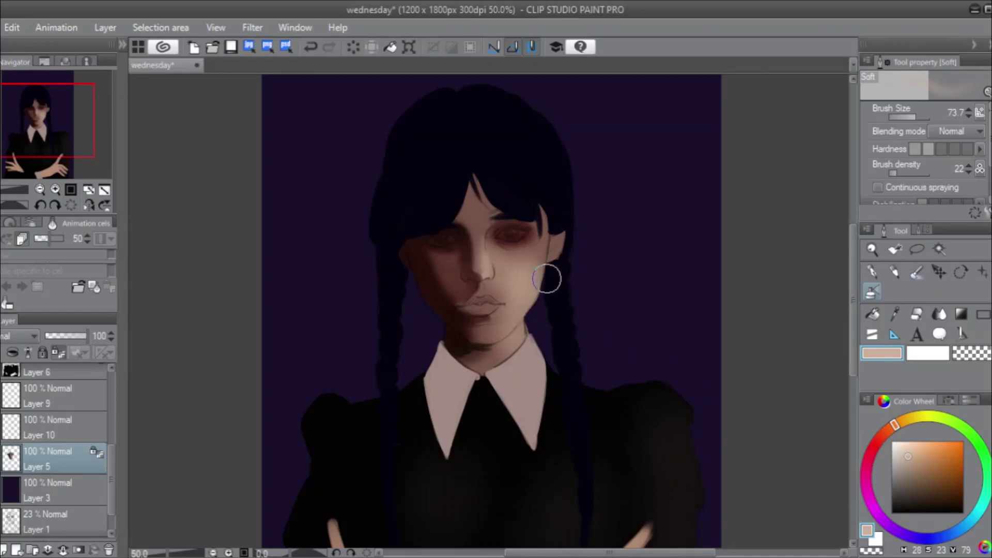
mouse_move(545, 277)
mouse_down()
mouse_move(496, 333)
mouse_move(541, 243)
mouse_up()
mouse_move(544, 295)
mouse_down()
mouse_move(506, 331)
mouse_move(558, 272)
mouse_move(521, 309)
mouse_up()
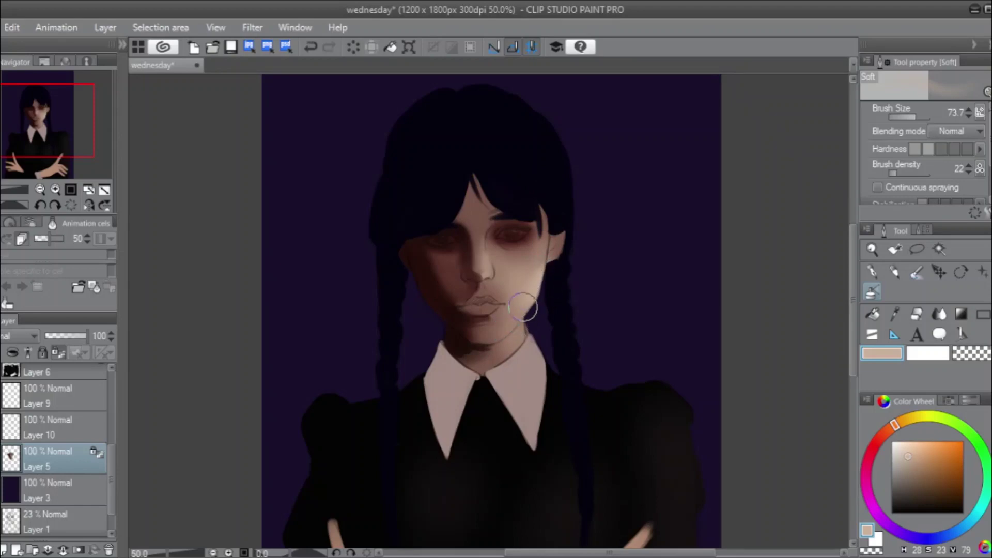
Refine the nose bridge and lit eye socket with the Soft brush at size 35.4, using the light skin tone and a sampled red-brown (H 8, S 55, V 27).
drag(916, 117, 913, 118)
mouse_move(487, 228)
mouse_down()
mouse_move(484, 264)
mouse_move(487, 228)
mouse_move(495, 288)
mouse_move(506, 241)
mouse_move(545, 239)
mouse_move(489, 237)
mouse_up()
alt+click(509, 227)
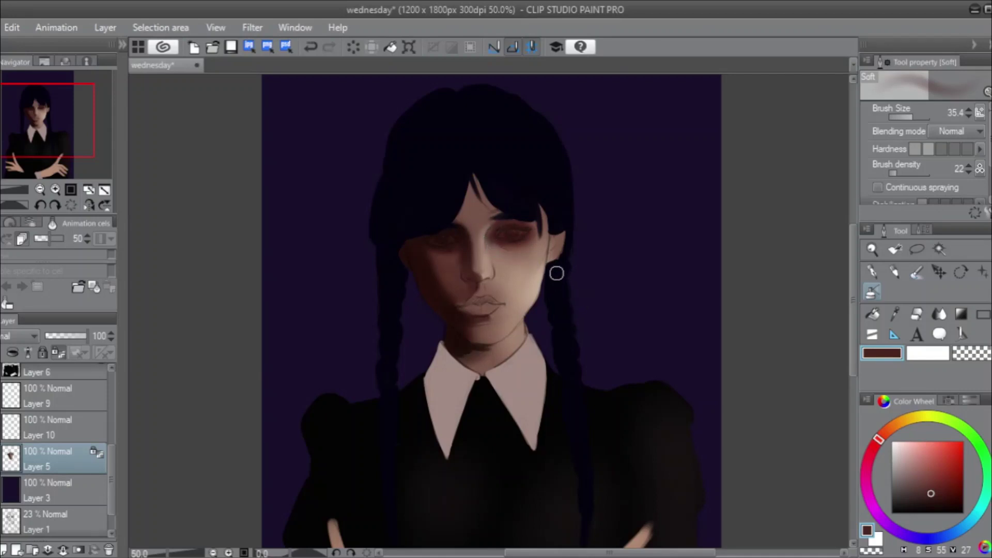
Sharpen the shadow beside and below the nose with the Opaque watercolor brush at size 11.8 in a sampled dark brown (H 7, S 61, V 16).
click(916, 273)
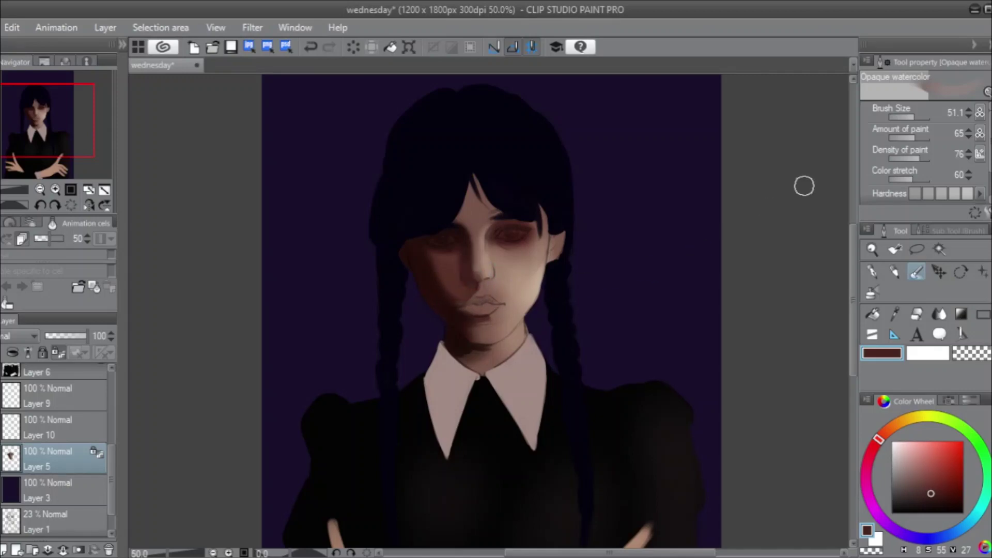
drag(918, 117, 908, 119)
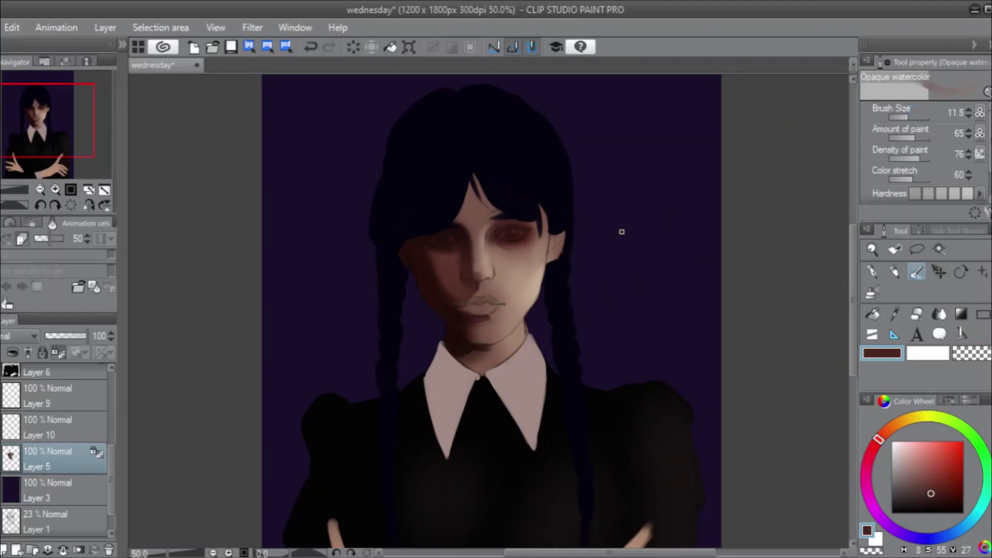
alt+click(467, 260)
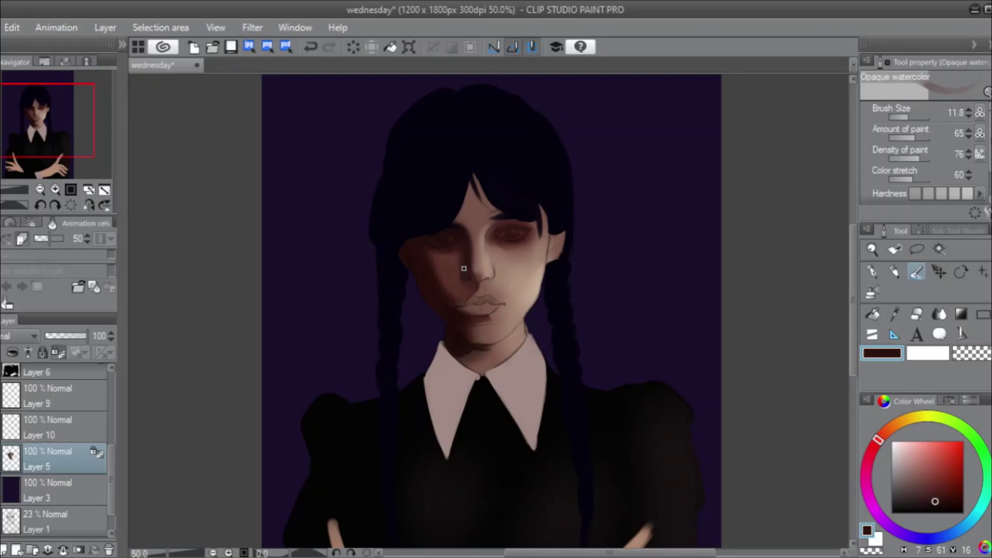
drag(468, 293, 466, 296)
Shade below the lower lip and around the chin with a sampled dark brown (H 8, S 69, V 13), enlarging the brush to 24.5.
alt+click(455, 319)
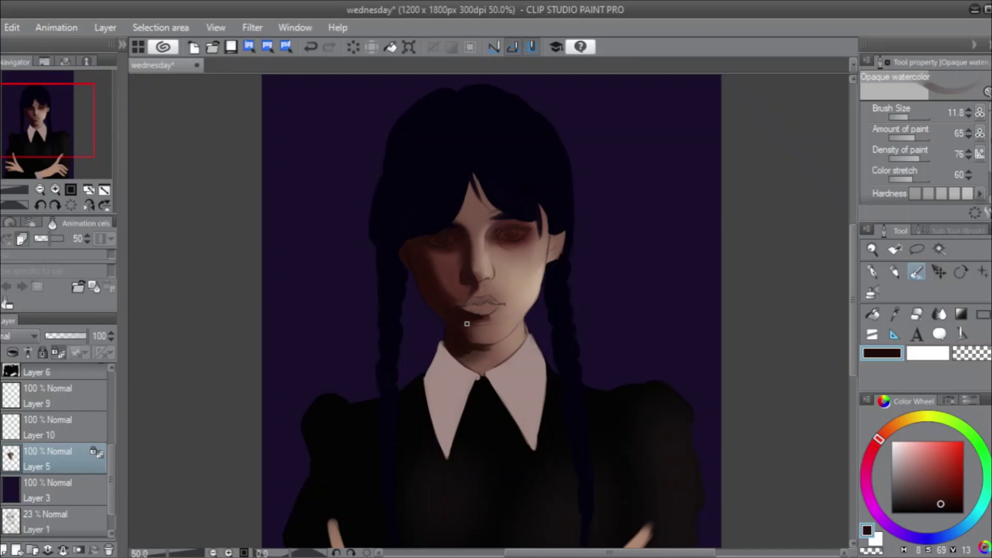
drag(903, 119, 910, 116)
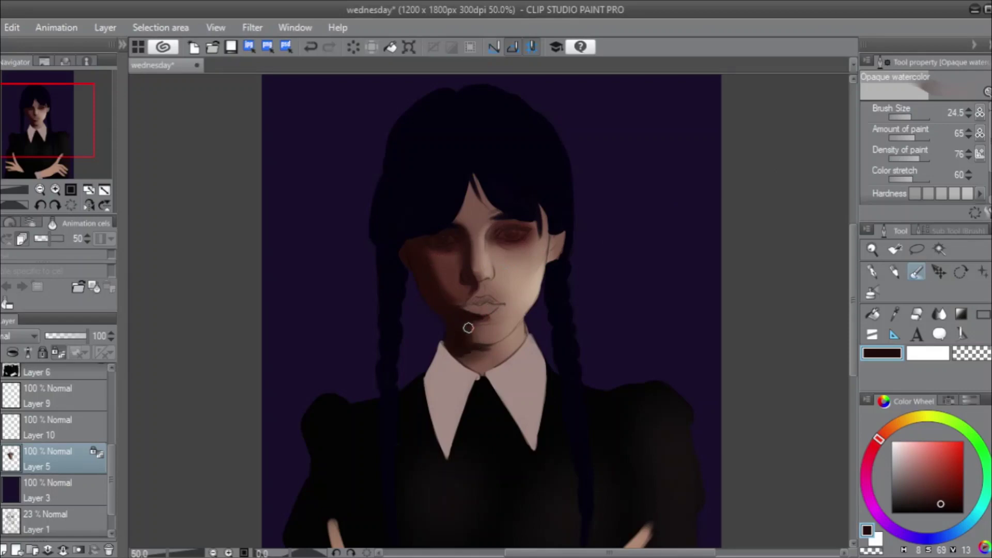
drag(464, 325, 535, 327)
Shade the forehead above the nose with sampled cheek brown (H 11, S 52, V 34) and highlight the lit neck edge with sampled skin tone (H 26, S 26, V 74).
alt+click(456, 263)
mouse_move(466, 215)
mouse_down()
mouse_move(458, 219)
mouse_move(472, 214)
mouse_move(479, 228)
mouse_up()
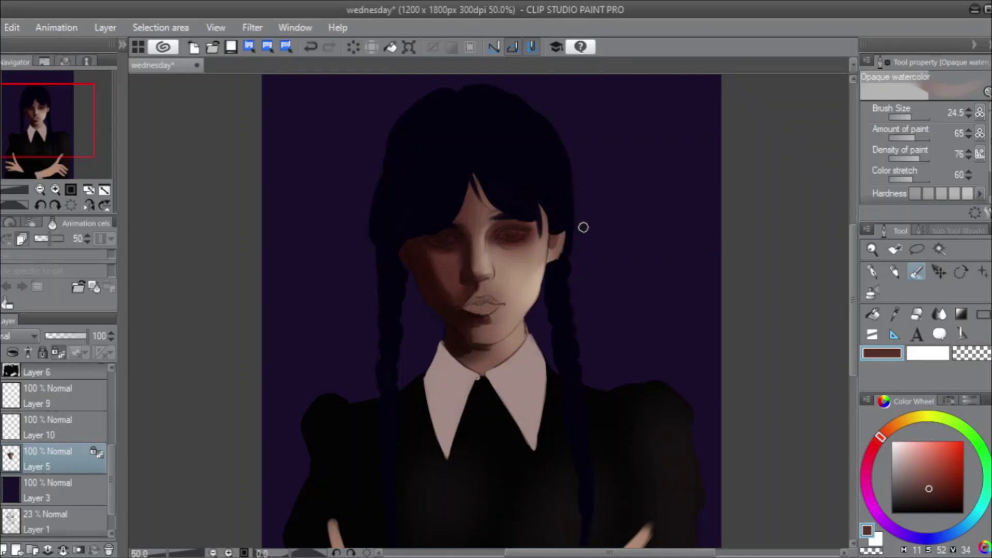
alt+click(524, 293)
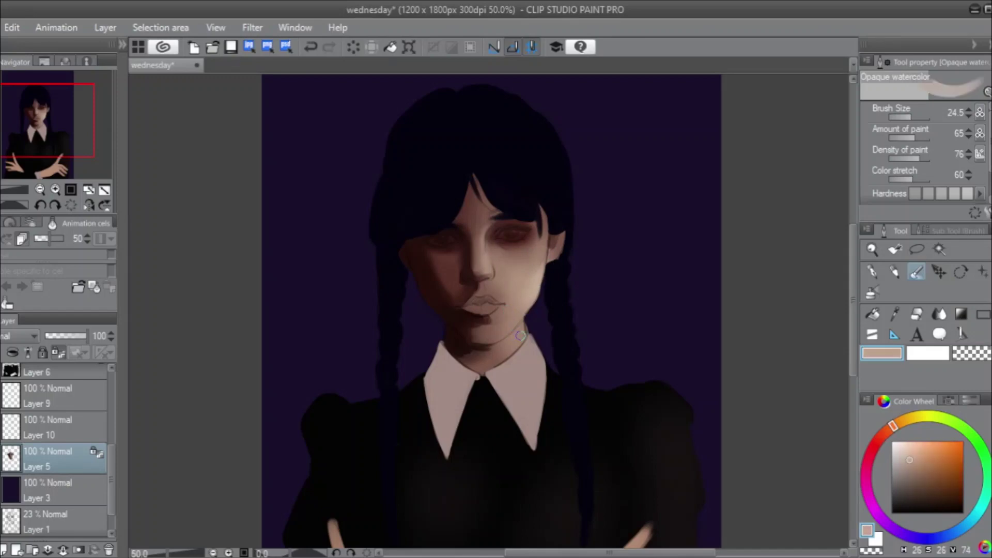
drag(523, 326, 521, 345)
Define the eyelid lines on Layer 9 with the Opaque watercolor brush at size 14.1 in dark brown (H 9, S 67, V 12).
click(14, 400)
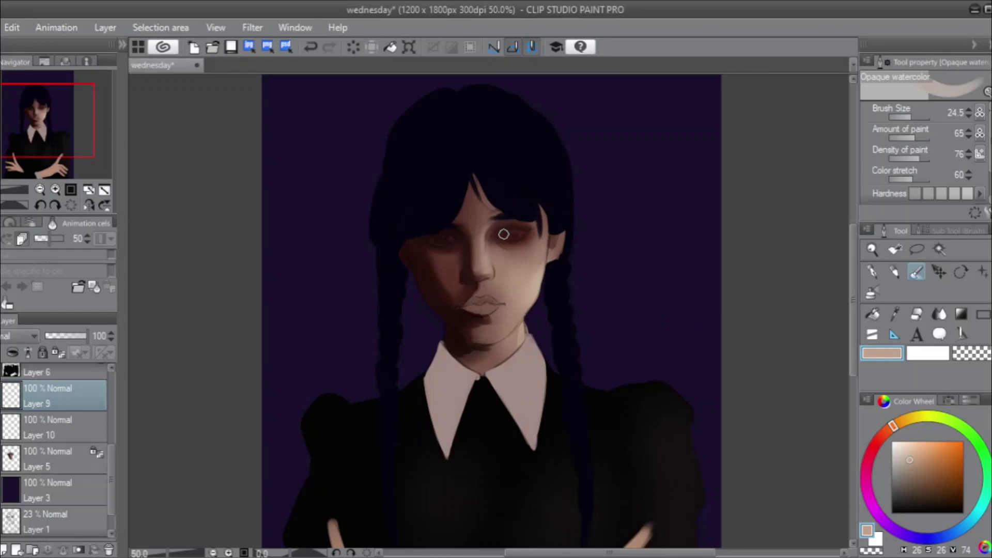
alt+click(424, 251)
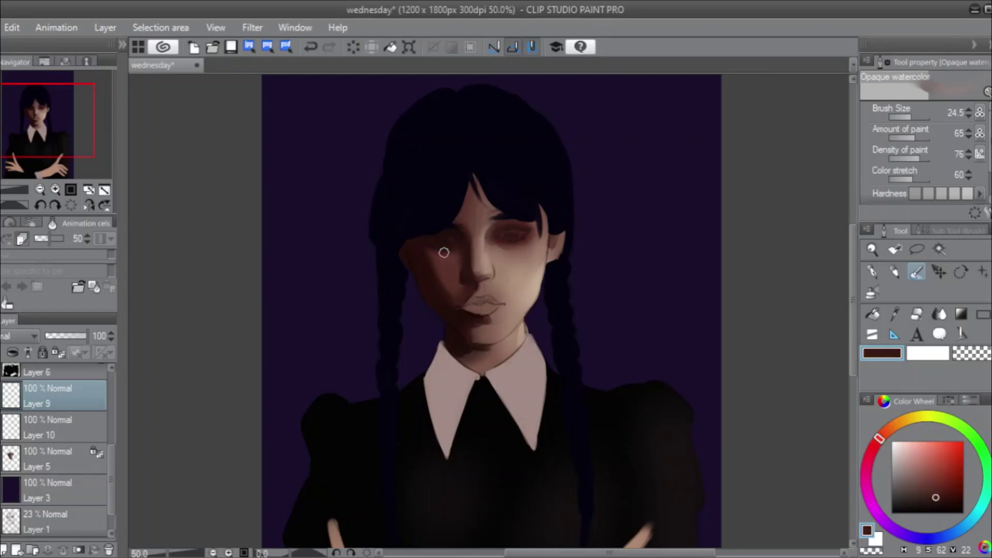
click(940, 504)
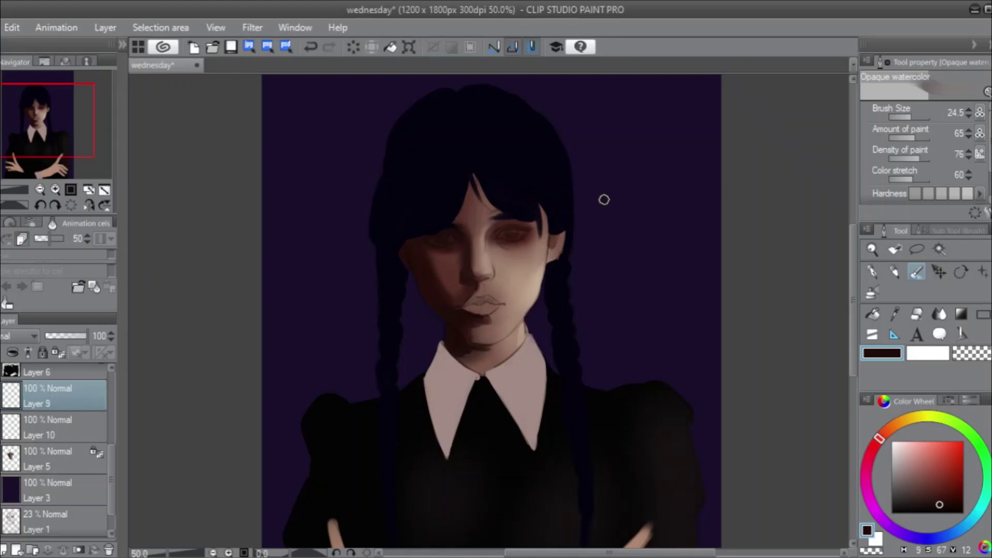
drag(912, 117, 910, 117)
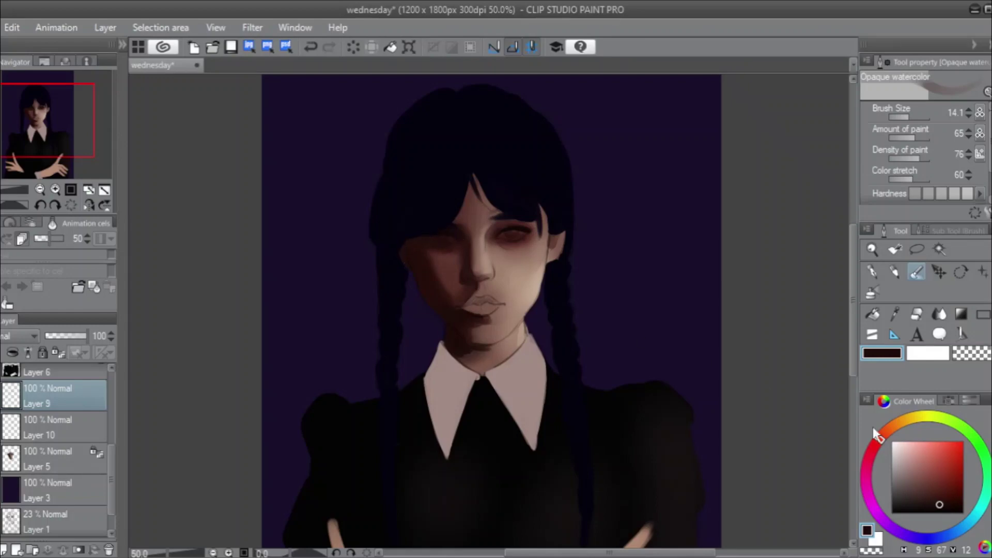
Deepen the eye lines with near-black brown (H 7, S 76, V 6), comparing the last stroke by undoing and redoing it.
drag(941, 500, 946, 508)
drag(880, 439, 873, 445)
key(ctrl+z)
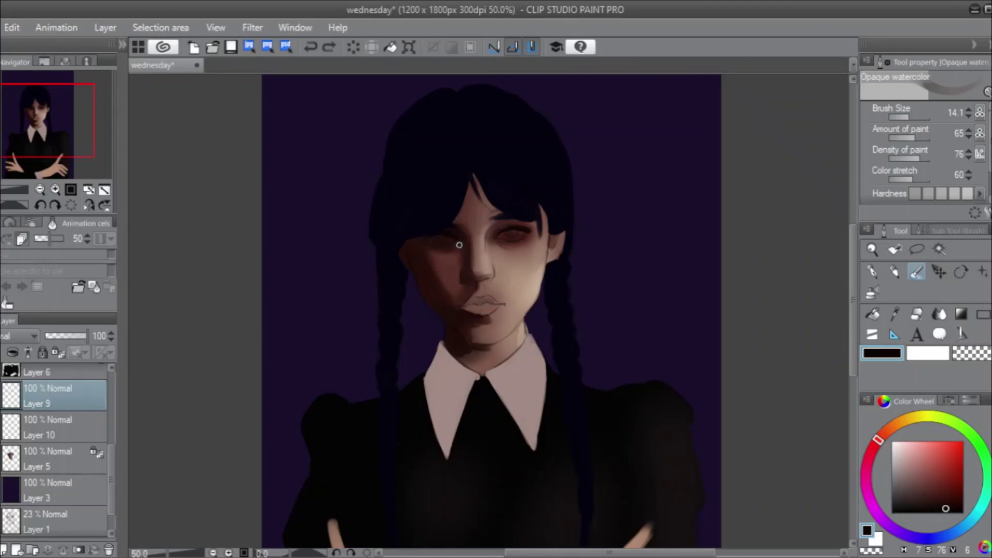
key(ctrl+y)
Paint the dark irises and lash lines of both eyes in near-black brown (H 11, S 77, V 8) and return to Layer 5.
alt+click(438, 290)
drag(944, 495, 947, 507)
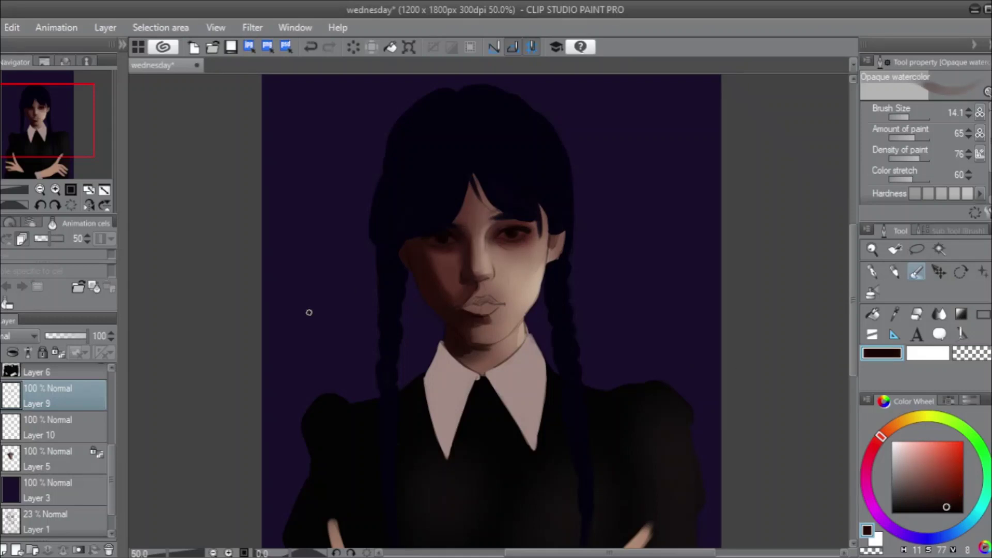
click(29, 453)
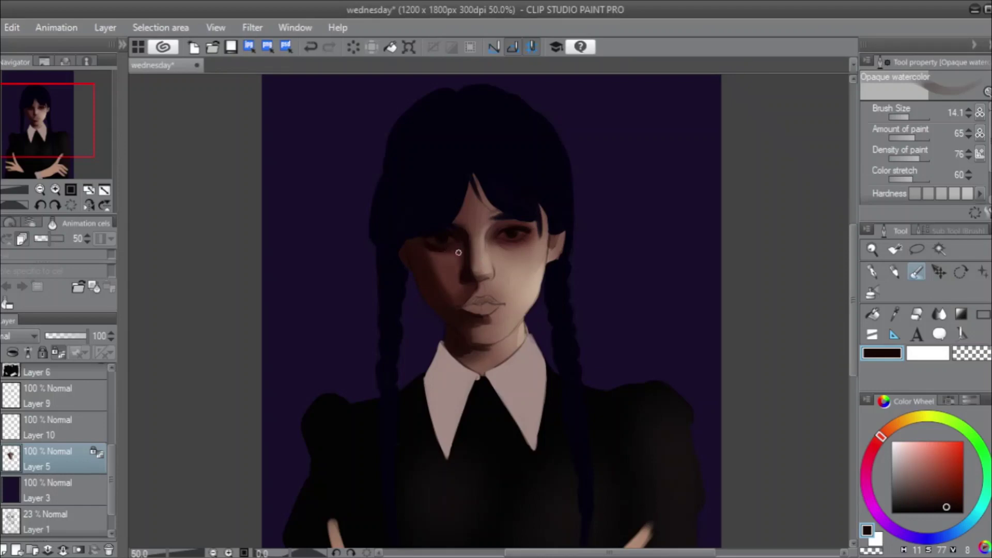
Darken the shadowed side of the face on Layer 5 with near-black brown (H 11, S 83, V 3) at brush size 29.5.
key(ctrl+z)
key(ctrl+y)
drag(909, 120, 913, 117)
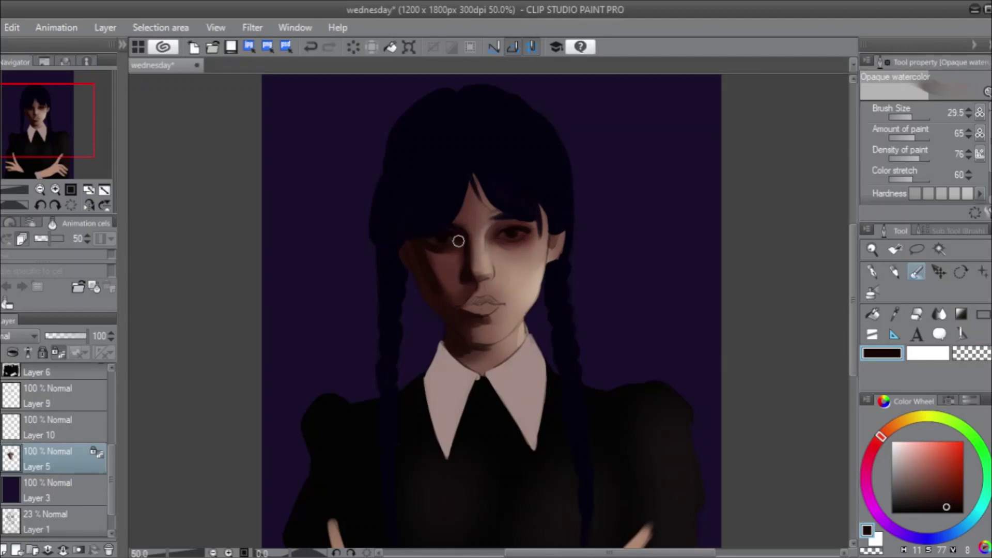
click(951, 511)
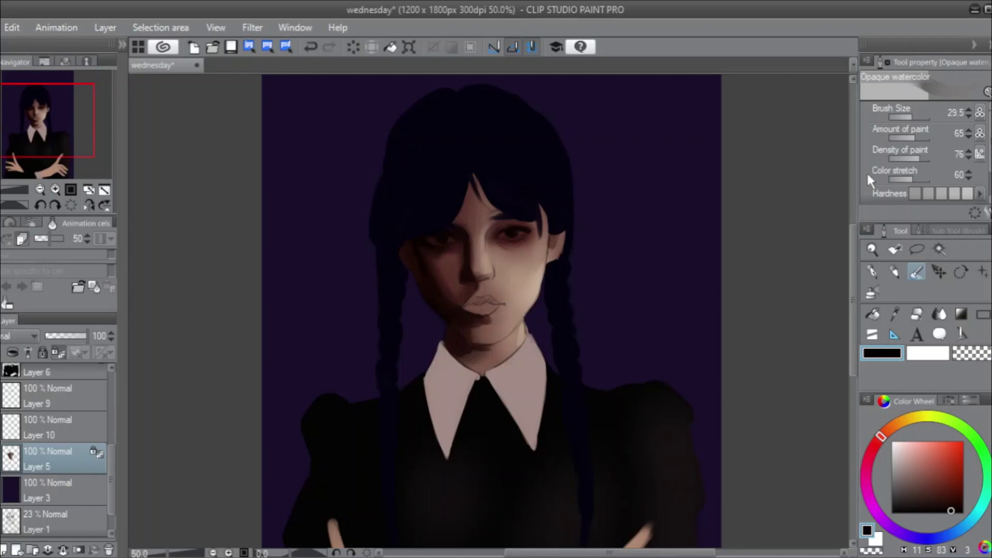
drag(909, 119, 917, 114)
drag(914, 115, 909, 114)
click(910, 116)
Shade the shadowed side of the nose with the Soft airbrush at size 29.5 in reddish brown (H 7, S 67, V 30).
alt+click(472, 238)
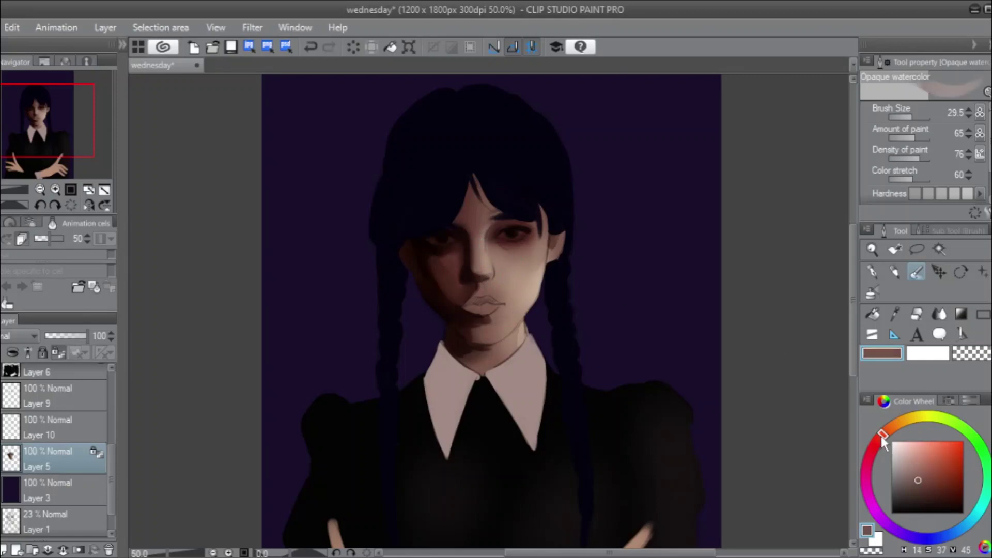
drag(882, 439, 878, 443)
drag(916, 462, 927, 488)
click(871, 292)
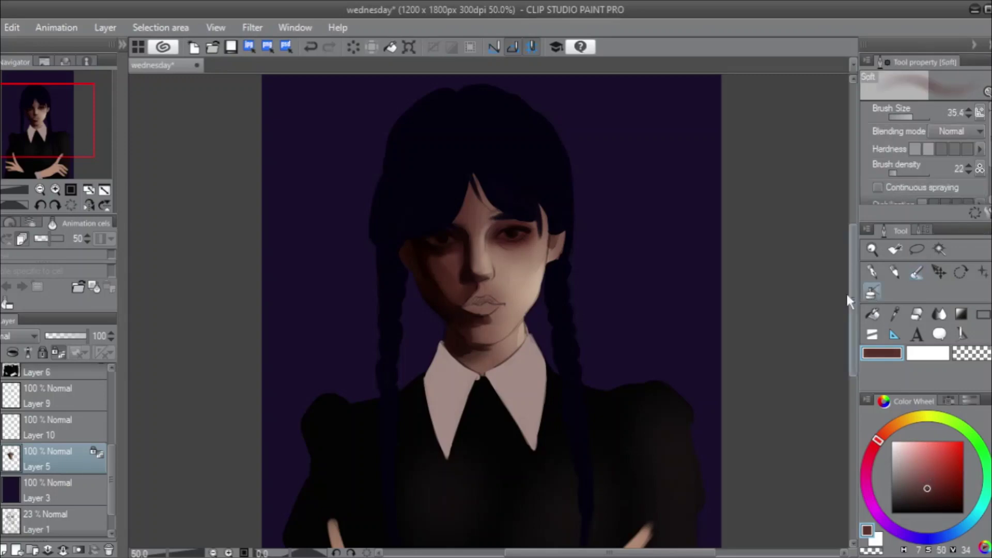
click(910, 118)
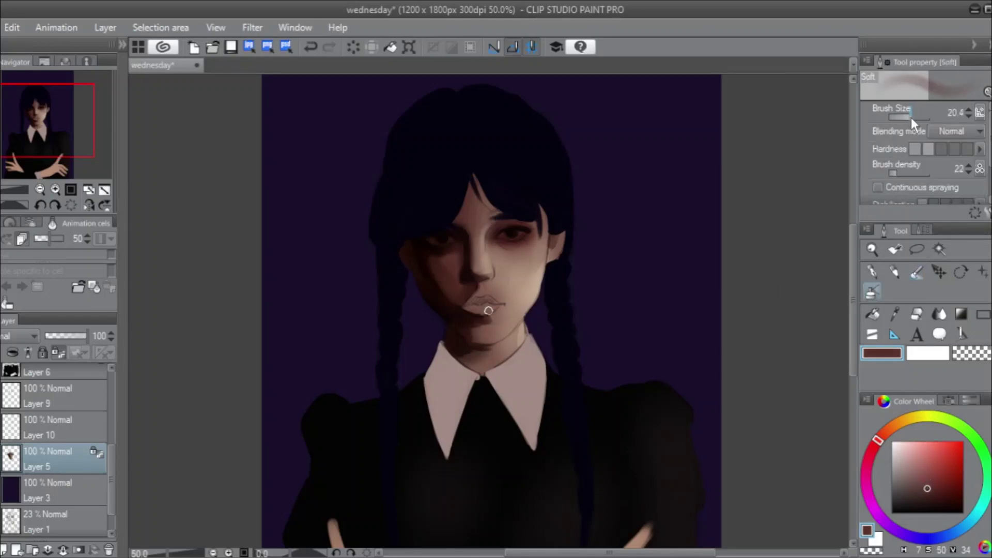
drag(911, 117, 913, 120)
mouse_move(470, 235)
mouse_down()
mouse_move(478, 274)
mouse_move(492, 282)
mouse_up()
key(ctrl+z)
click(939, 491)
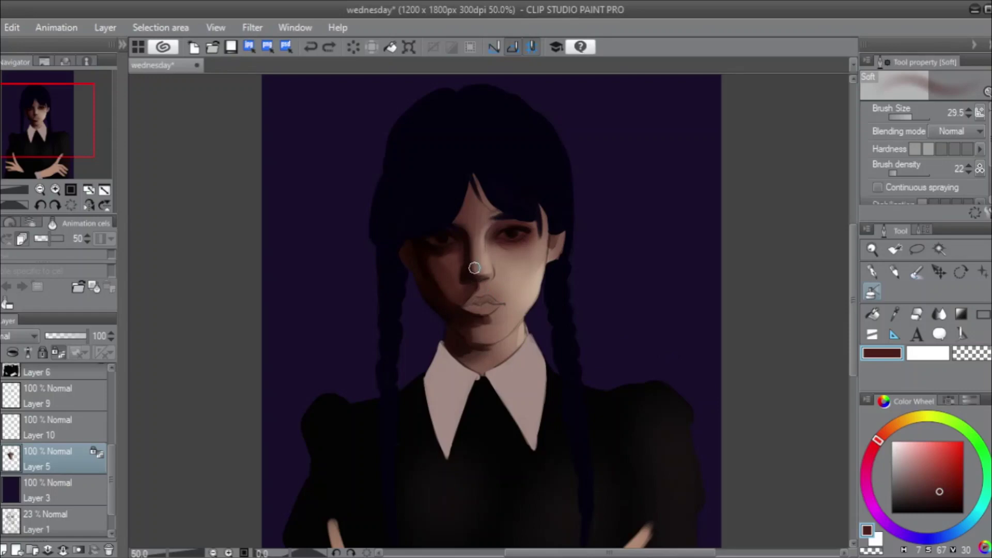
drag(474, 268, 471, 238)
Blend the nose shadow with the Opaque watercolor brush, and deepen the lit eye's surrounding shadow at size 14.1 in dark brown (H 7, S 72, V 16).
click(913, 269)
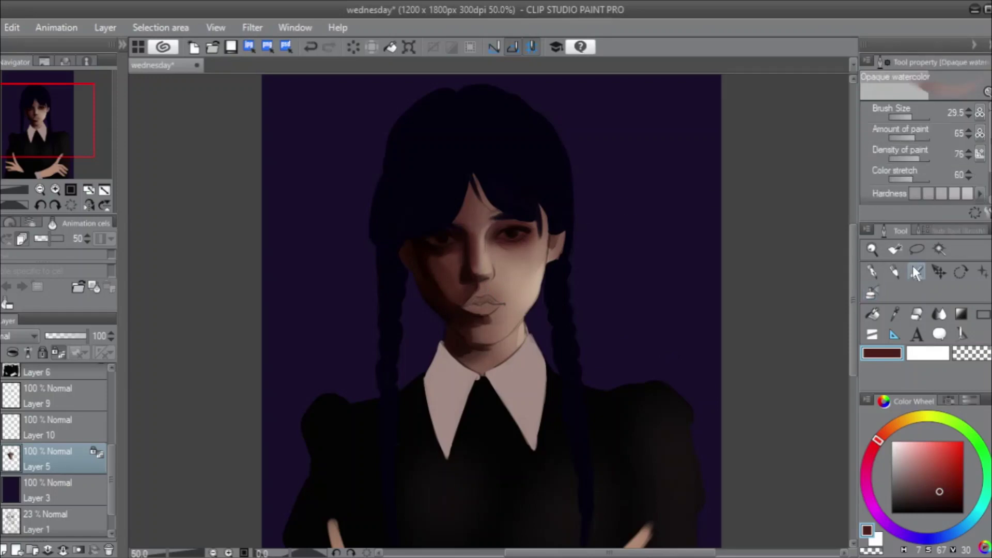
drag(911, 119, 913, 115)
drag(476, 267, 483, 264)
alt+click(535, 237)
click(943, 501)
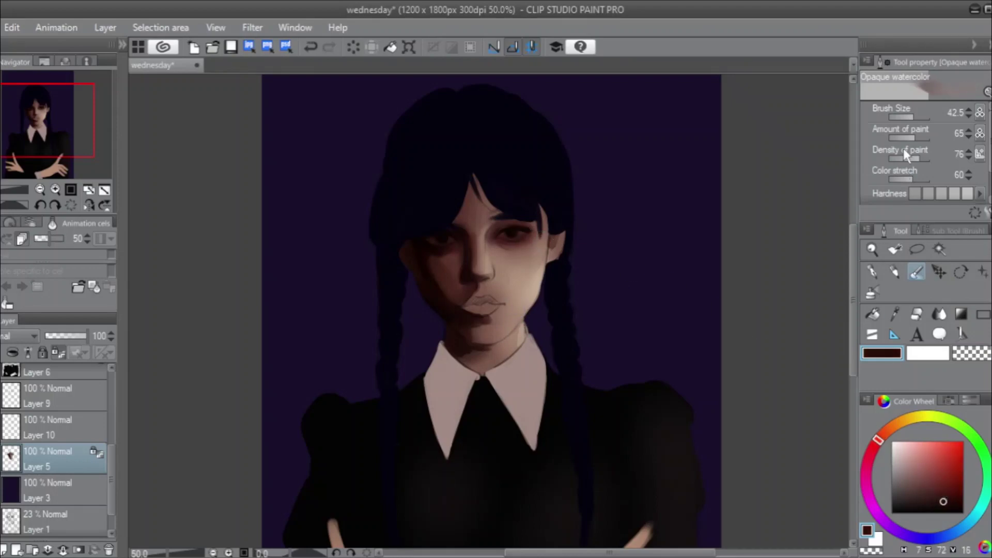
drag(917, 117, 909, 119)
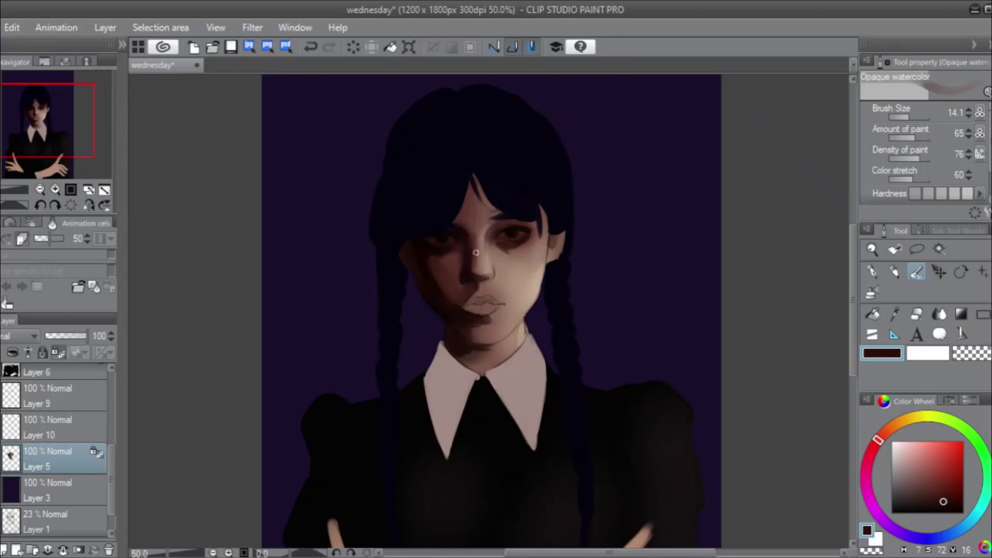
Paint the lips in muted red (H 5, S 60, V 44) and shade them with darker red (H 5, S 68, V 32) at brush size 14.1.
alt+click(489, 307)
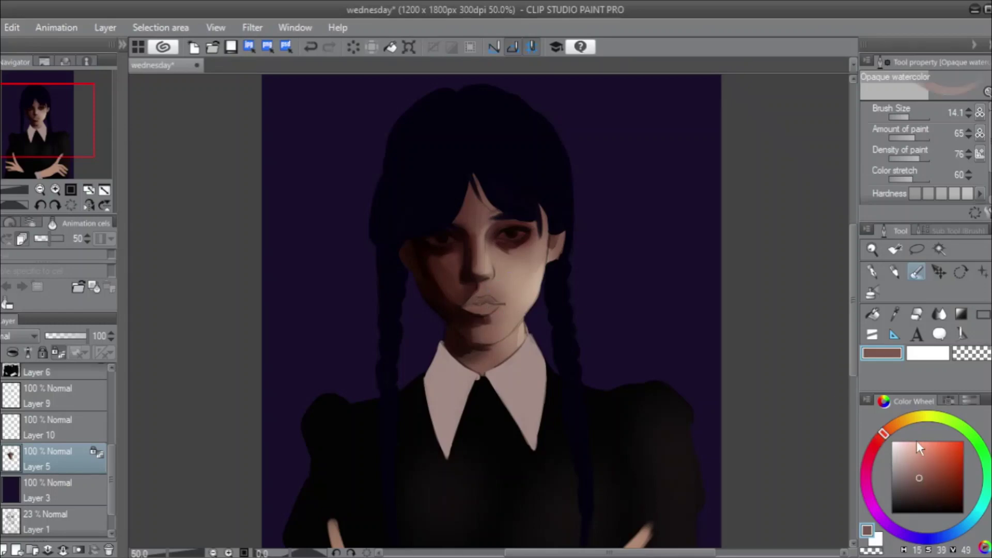
drag(887, 439, 878, 440)
drag(929, 471, 934, 481)
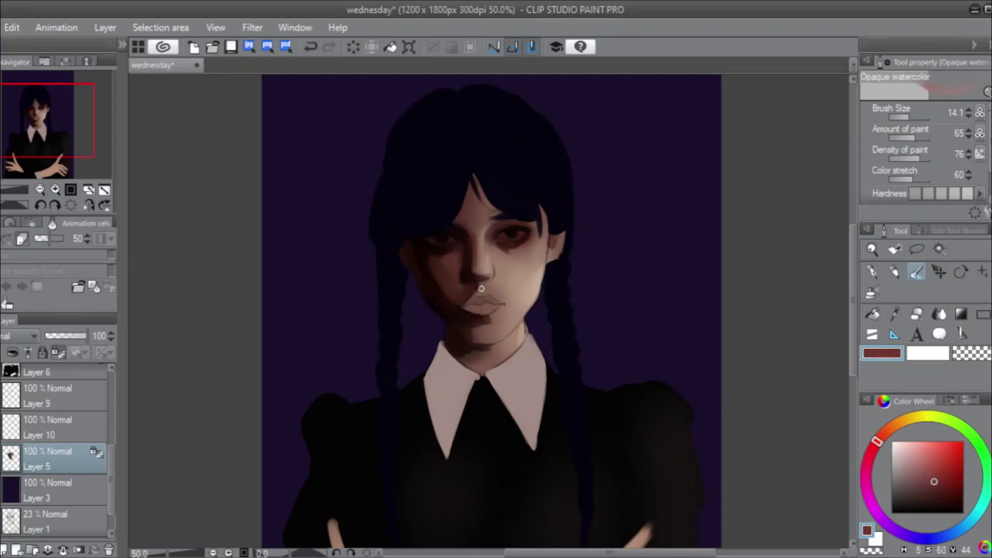
drag(482, 303, 472, 305)
key(ctrl+z)
drag(934, 482, 940, 490)
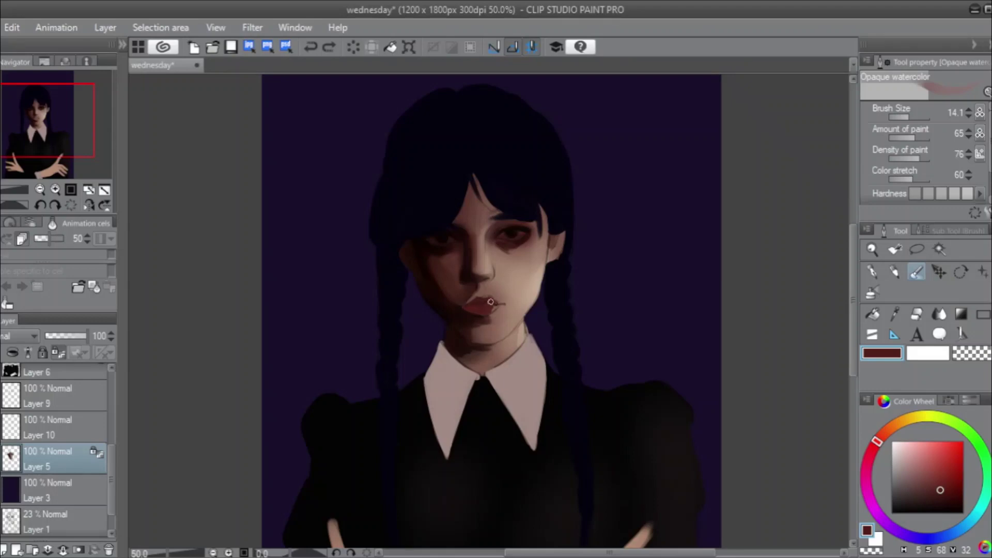
click(491, 308)
Darken the upper lip and mouth line with deep red-brown (H 5, S 75, V 15).
drag(940, 490, 944, 502)
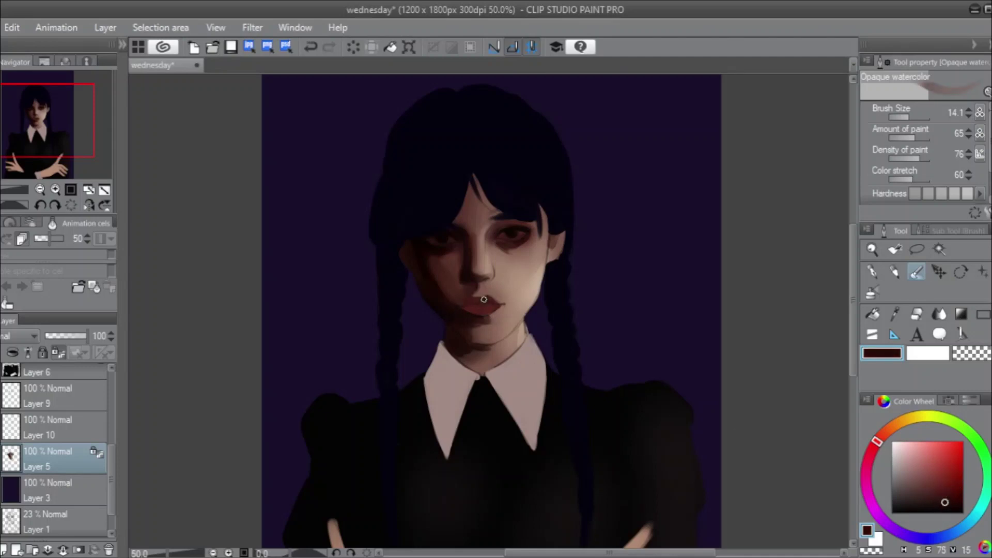
key(ctrl+z)
drag(480, 300, 501, 309)
drag(909, 116, 906, 116)
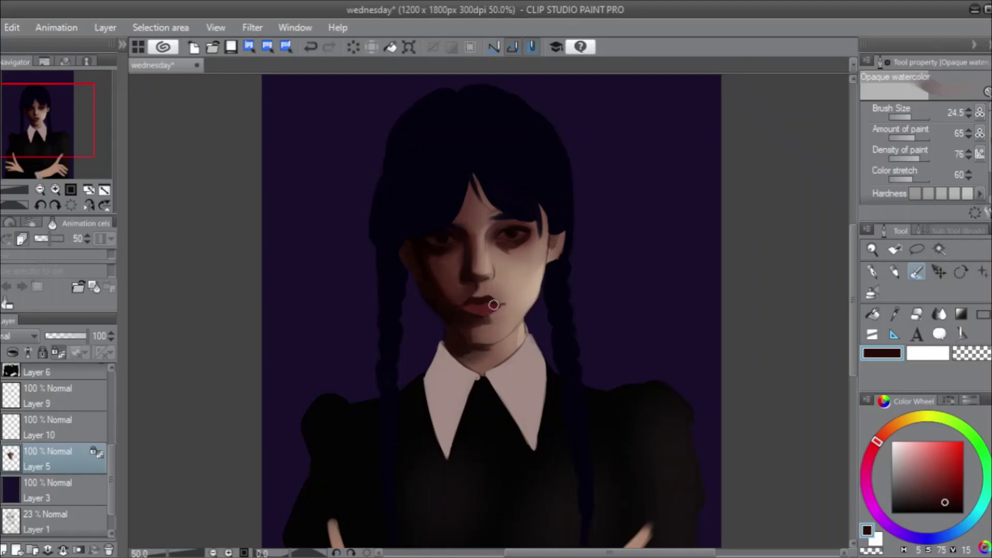
Refine the lip edges at brush size 11.8 with sampled skin browns (H 11, S 59, V 29 and H 8, S 45, V 38).
alt+click(454, 291)
drag(909, 117, 908, 117)
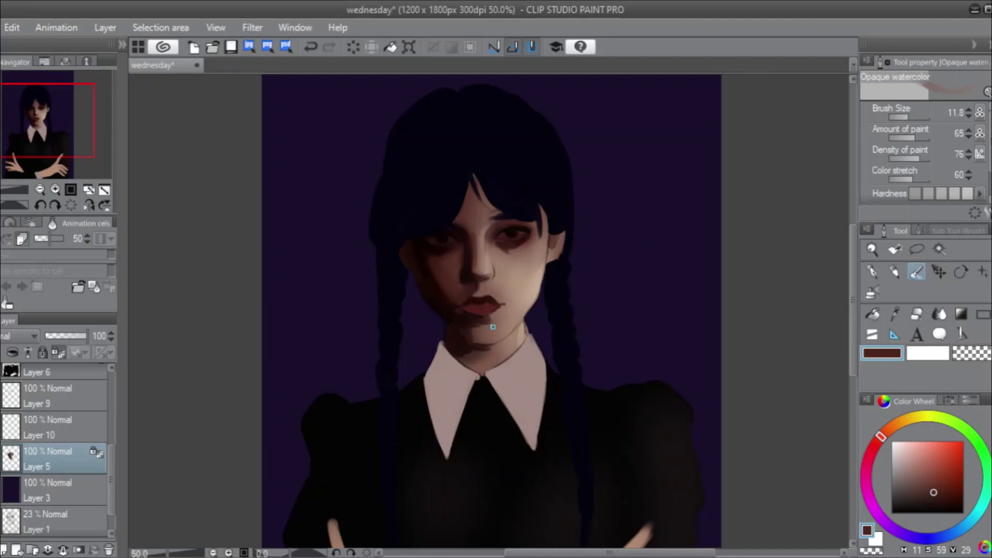
mouse_move(470, 317)
mouse_down()
mouse_move(465, 331)
mouse_move(489, 309)
mouse_up()
key(ctrl+z)
alt+click(481, 243)
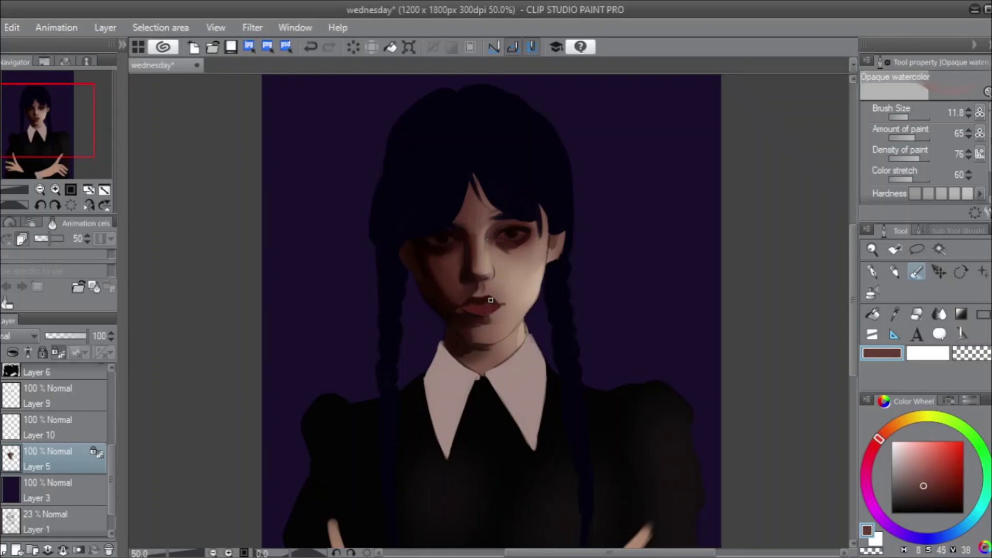
key(ctrl+z)
Define the shadow under the nose with sampled dark brown (H 7, S 64, V 15).
alt+click(474, 244)
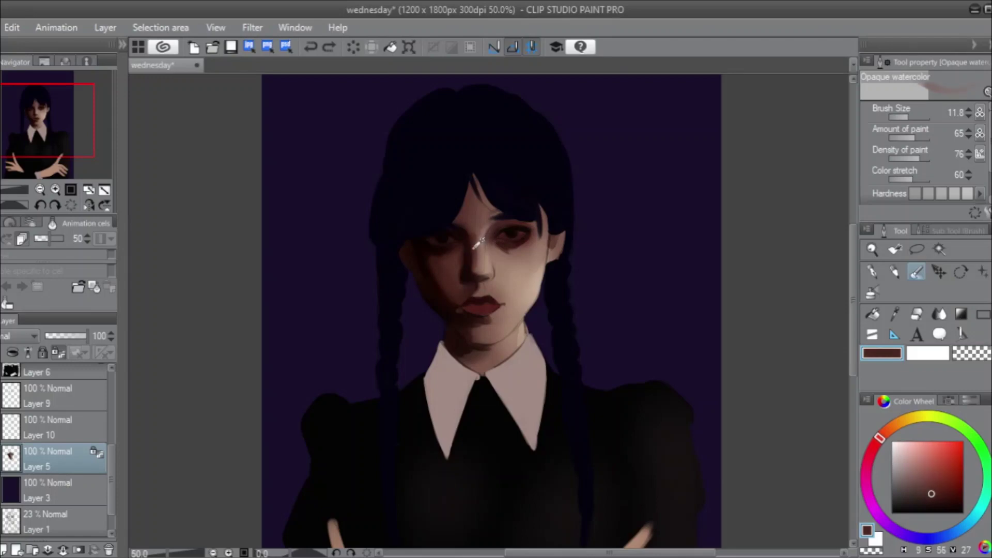
alt+click(470, 251)
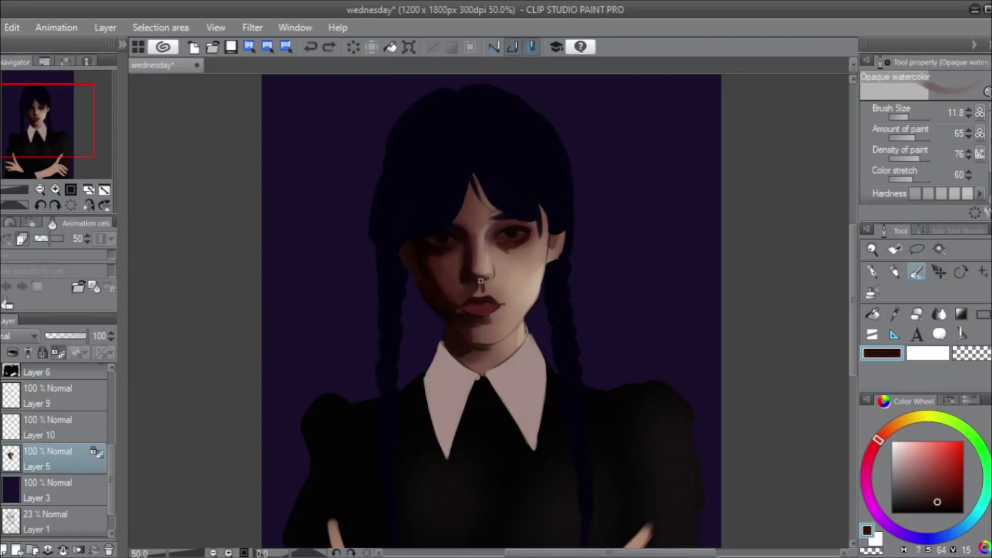
click(482, 284)
Shade around the lit eye with dark brown (H 8, S 69, V 18) at size 20.4, and refine its lash line on Layer 9 at size 11.8.
alt+click(527, 237)
drag(909, 116, 913, 116)
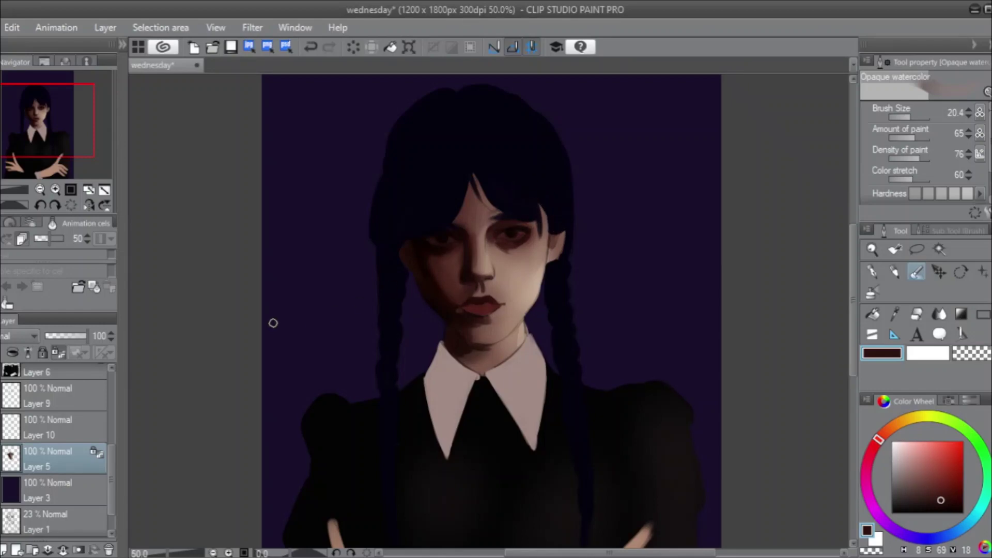
click(43, 397)
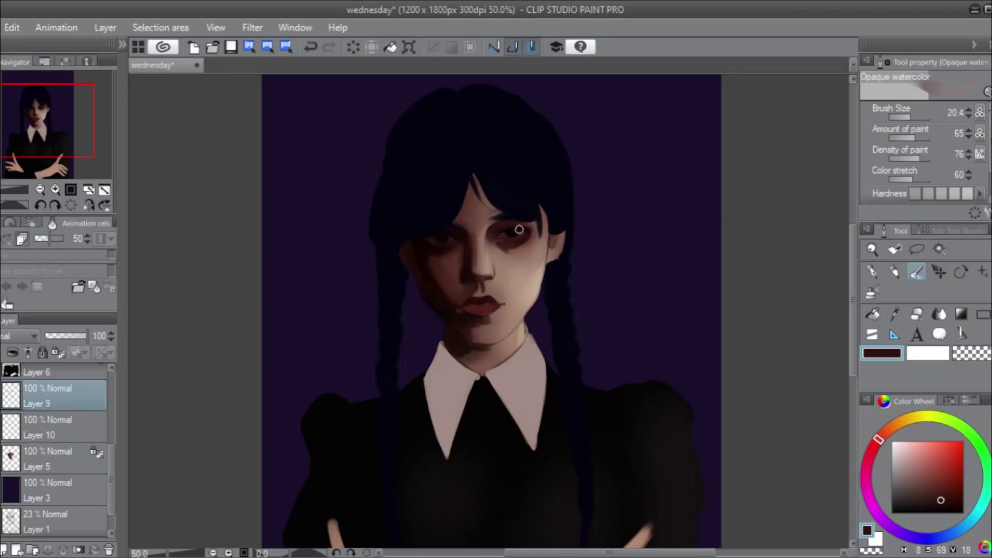
click(909, 116)
key(ctrl+z)
drag(526, 229, 508, 228)
Add a new layer above Layer 10 and paint the white of the lit eye in greyed skin tone (H 18, S 15, V 62).
click(40, 429)
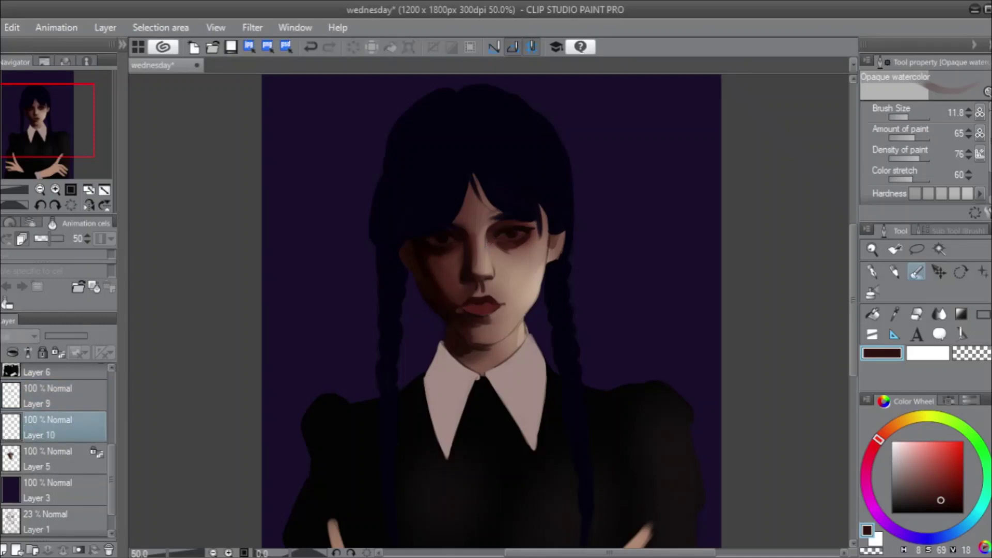
click(5, 549)
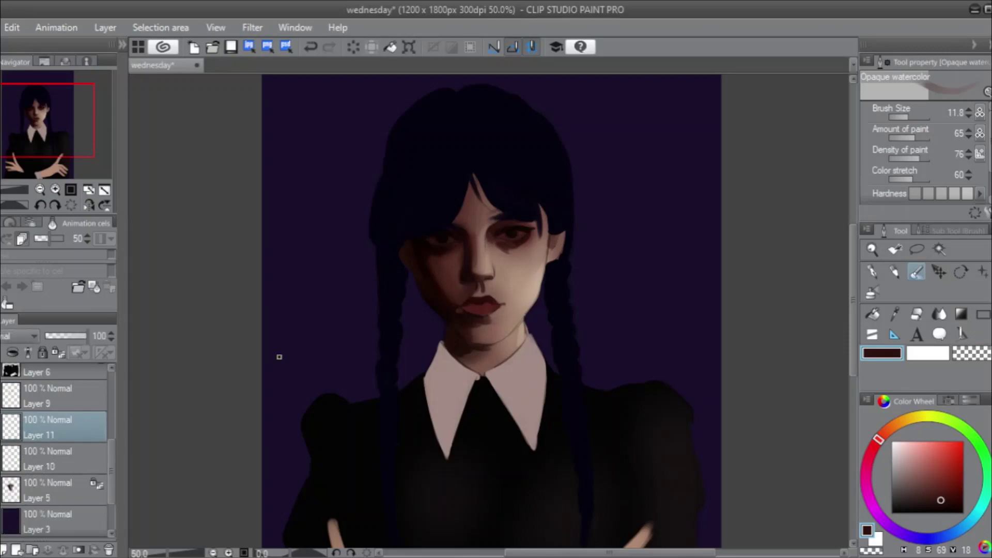
alt+click(533, 254)
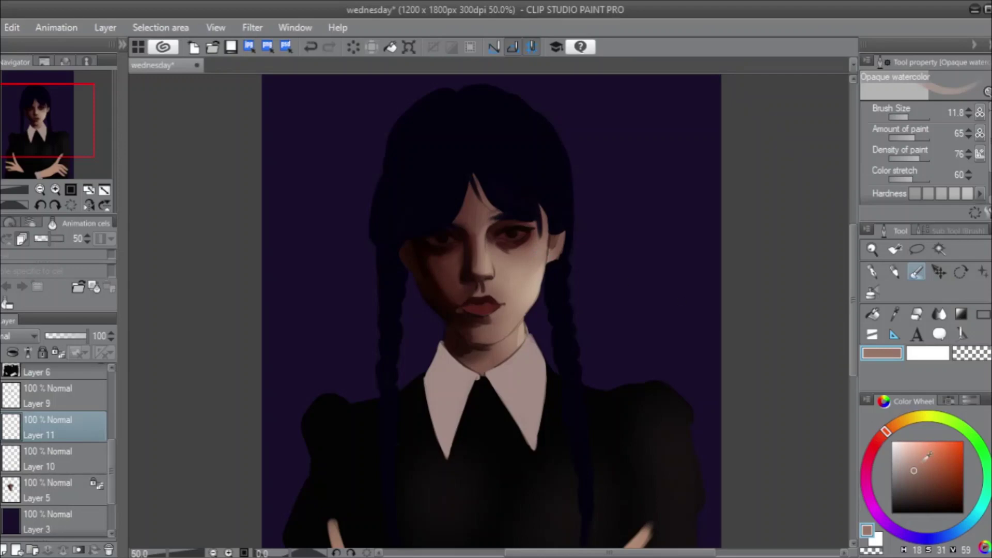
click(904, 467)
click(901, 468)
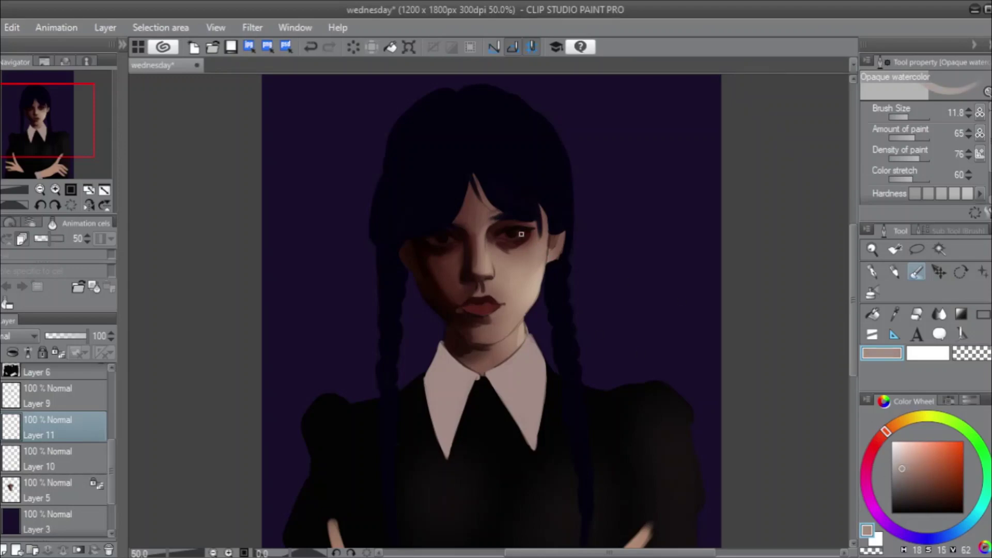
drag(502, 236, 511, 234)
Tone down the lit eye's white with darker grey-brown (H 18, S 18, V 39) and paint the shadowed eye's white in H 18, S 25, V 32.
click(900, 480)
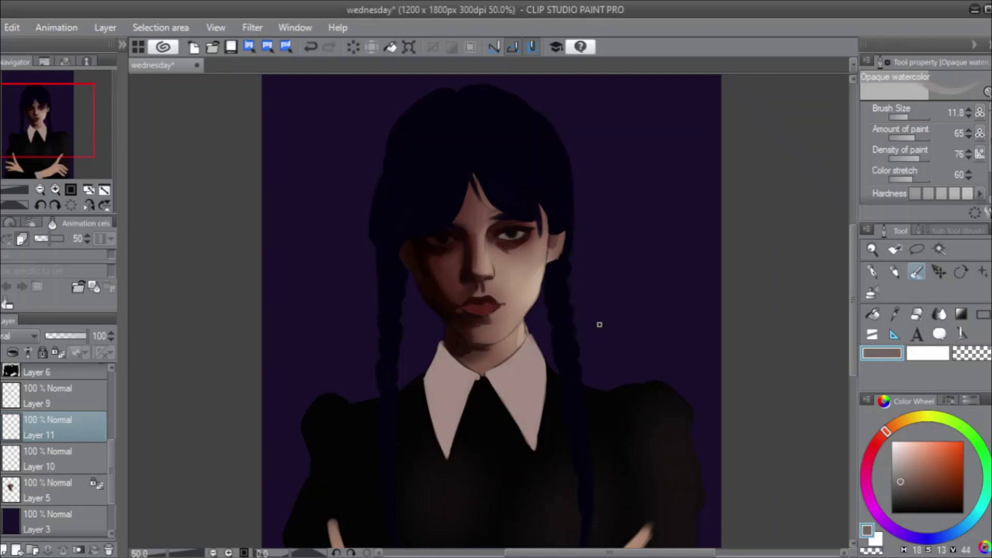
key(ctrl+z)
click(904, 485)
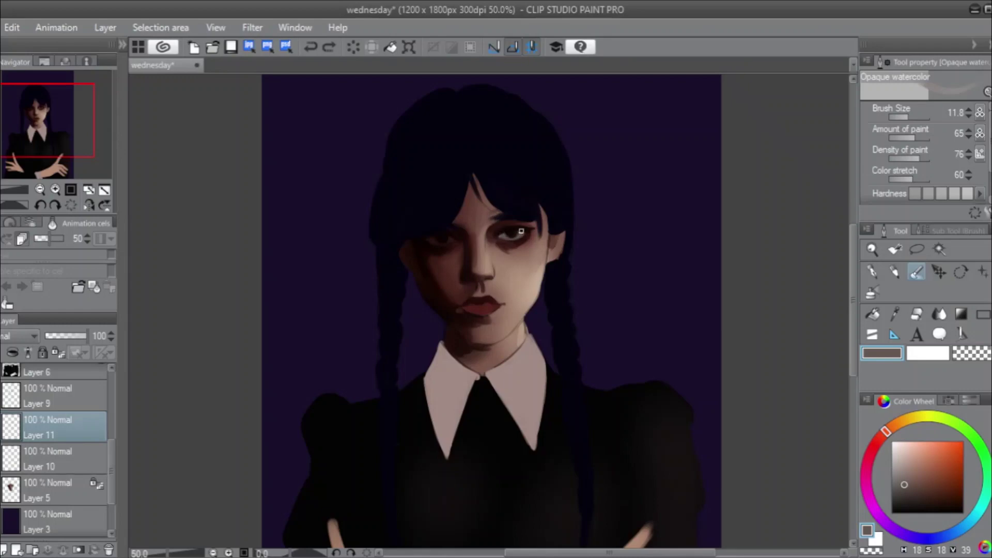
drag(522, 233, 536, 233)
key(ctrl+z)
drag(514, 233, 515, 234)
key(ctrl+z)
drag(900, 450, 909, 489)
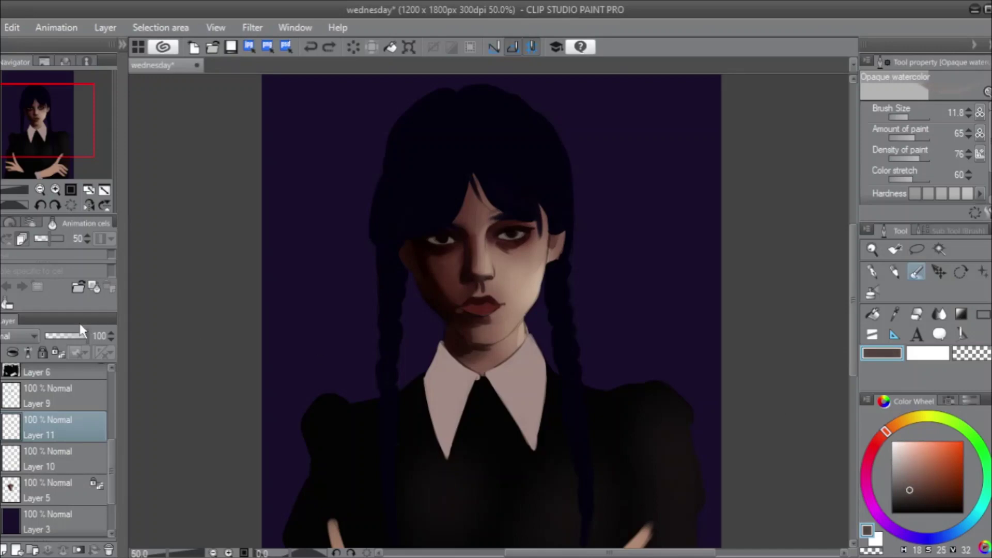
Lock the transparent pixels of Layer 11 and move it below Layer 10 to merge it down into Layer 5.
click(73, 351)
drag(41, 428, 42, 472)
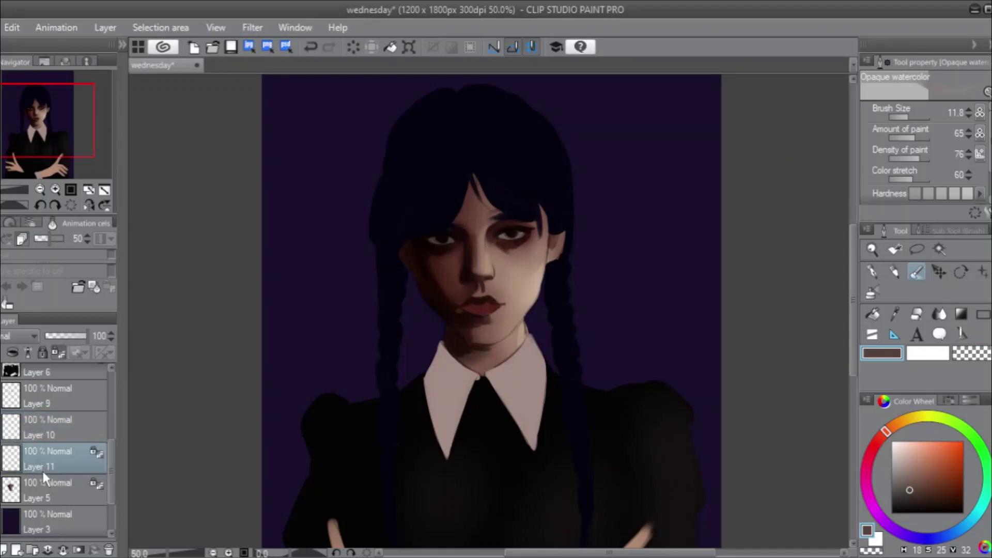
click(61, 549)
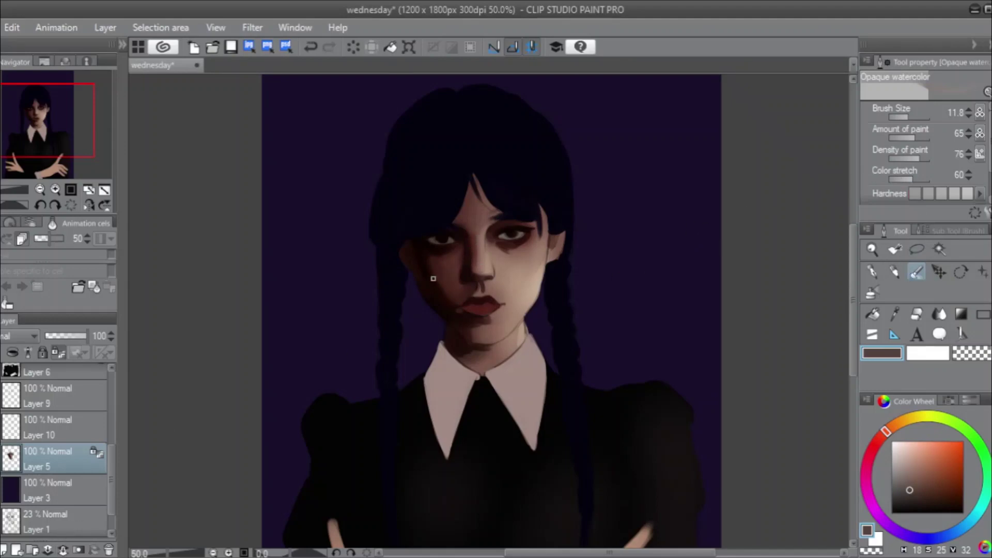
Deepen the shadows around the eyes and shadowed cheek with sampled near-black brown (H 8, S 89, V 10) at brush size 20.4.
alt+click(436, 289)
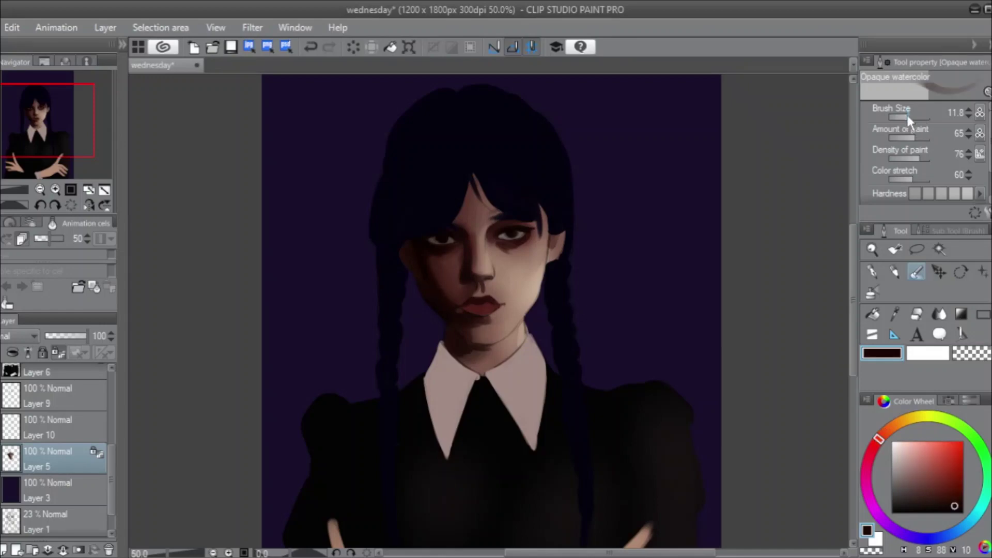
drag(909, 117, 914, 116)
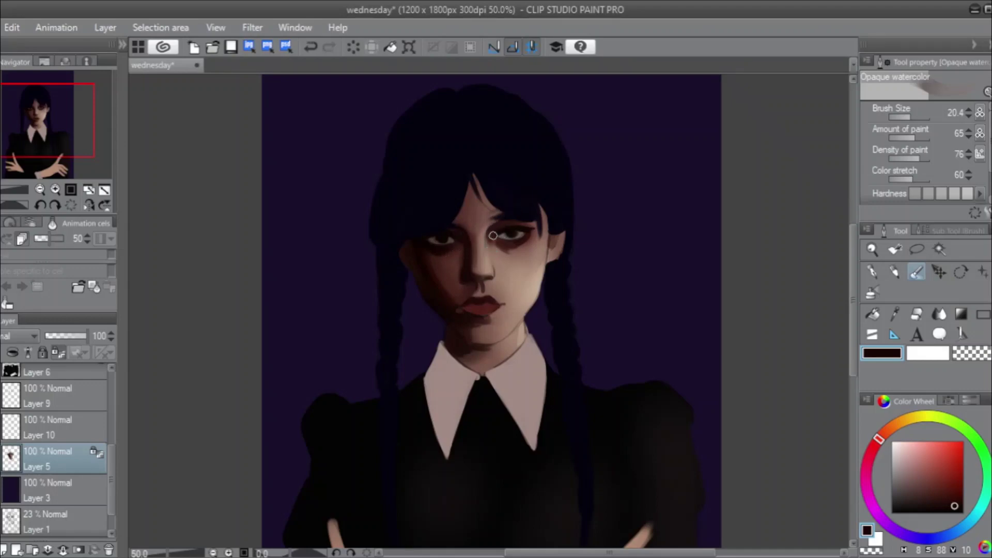
Define the lit side of the nose wing with brown sampled from the forehead (H 12, S 45, V 38).
alt+click(472, 212)
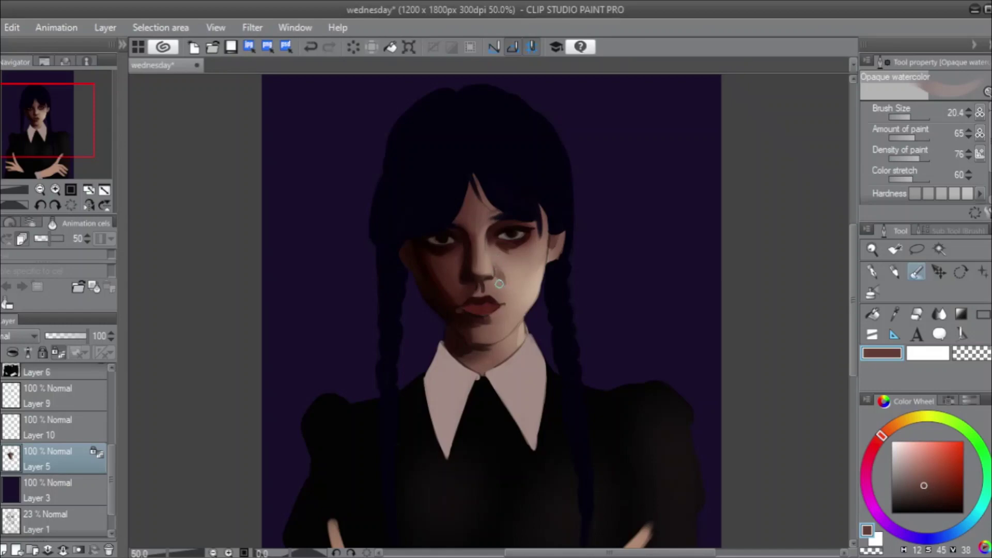
drag(512, 283, 496, 261)
key(ctrl+z)
Blend the lit cheek beside the nose with sampled skin tones, ending on a darker brown (H 20, S 37, V 57) at brush size 29.5.
alt+click(518, 271)
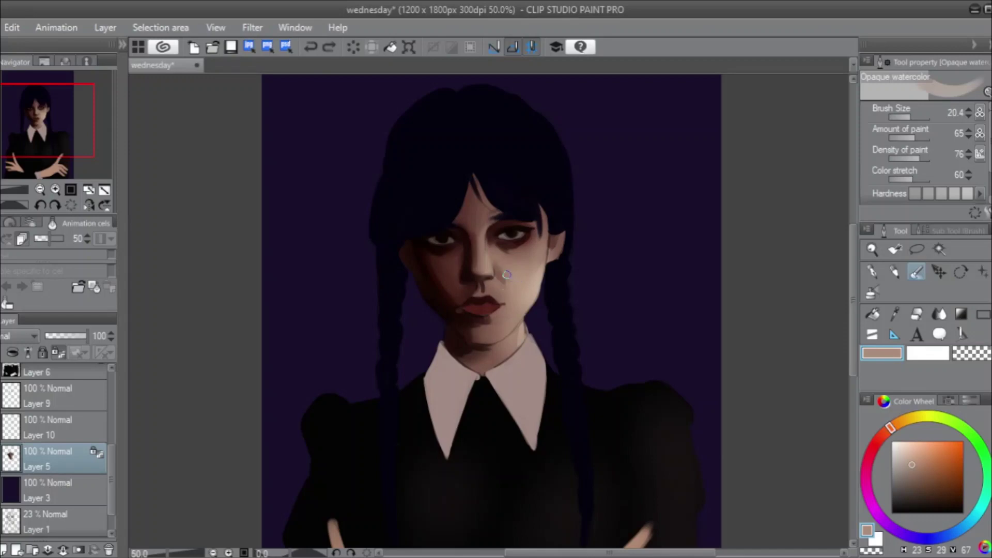
alt+click(499, 265)
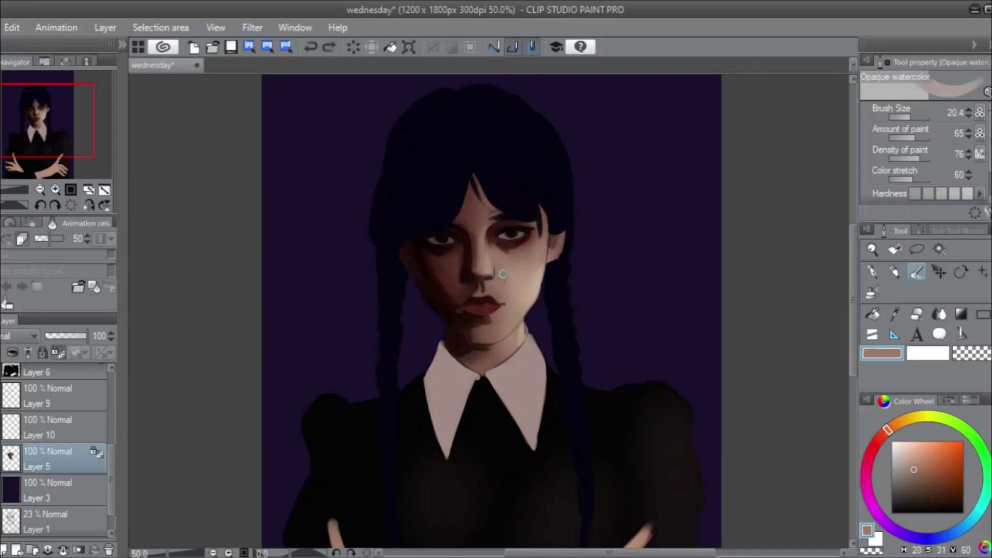
drag(506, 279, 509, 275)
click(912, 119)
alt+click(513, 276)
drag(917, 461, 918, 471)
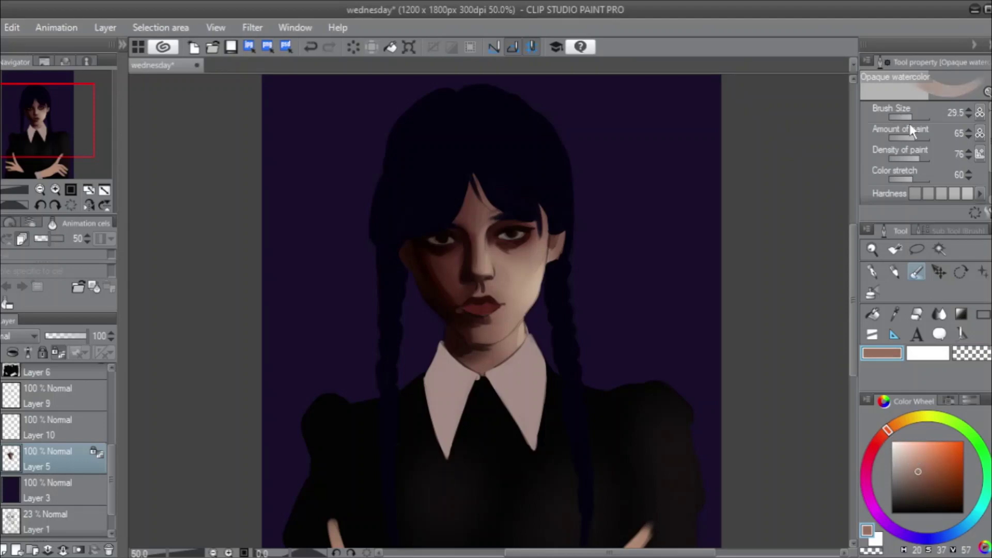
Paint a darker brown fold (S 47, V 47) beside the lit nose wing at brush size 14.1.
drag(907, 116, 890, 119)
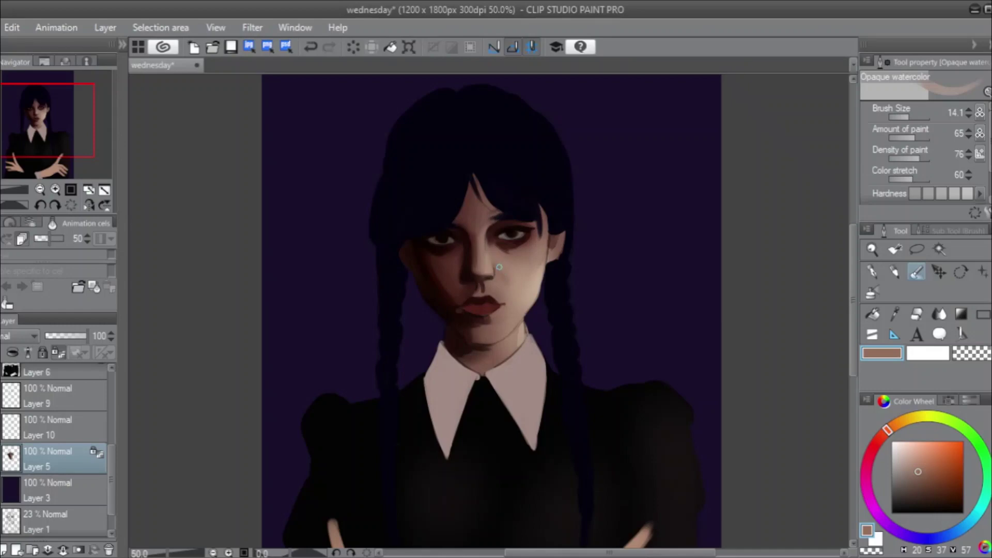
click(925, 479)
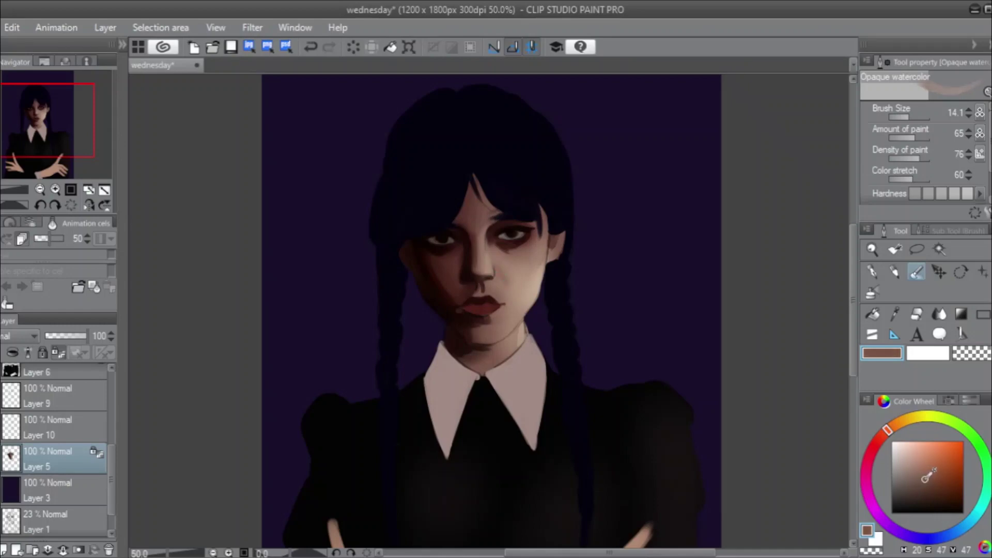
drag(889, 439, 884, 438)
drag(498, 270, 510, 284)
Shade the lit cheek with the Soft airbrush at size 88.5 in warm brown (H 20, S 47, V 59).
alt+click(515, 282)
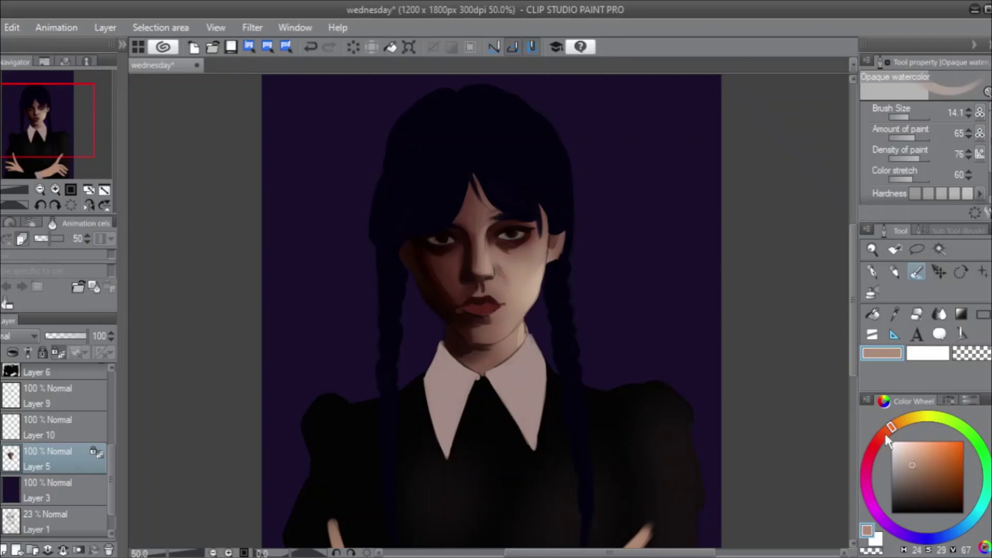
drag(915, 456, 924, 470)
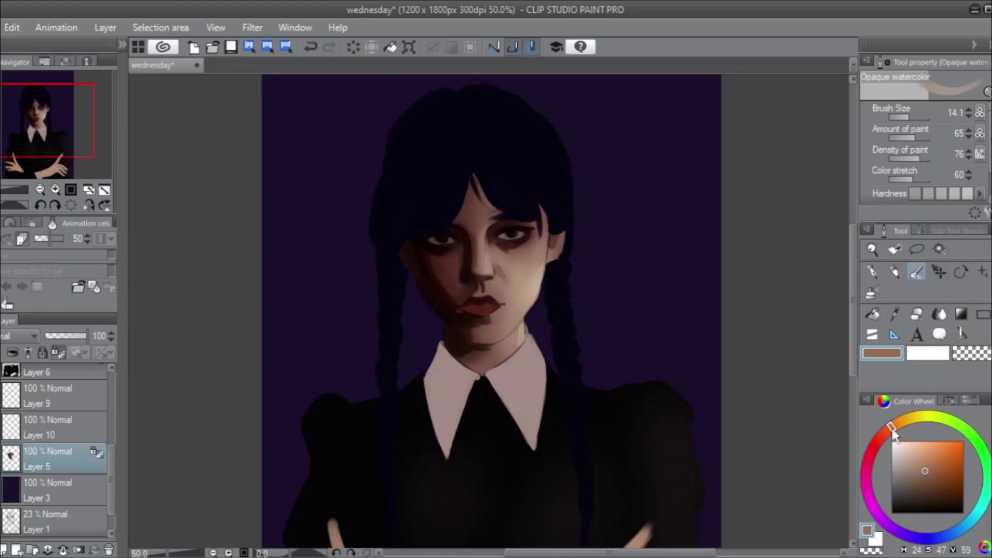
click(878, 290)
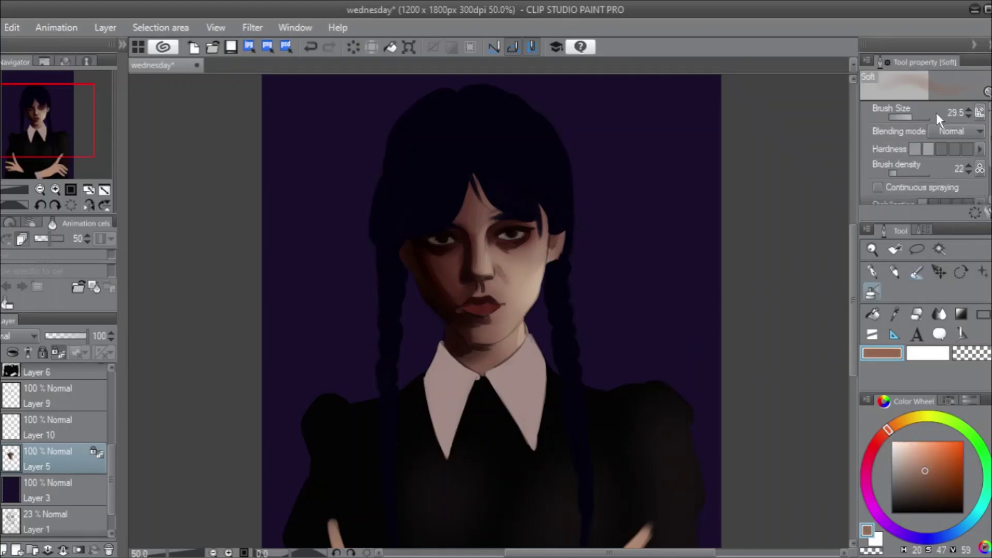
click(916, 115)
drag(916, 117, 912, 117)
drag(913, 111, 916, 113)
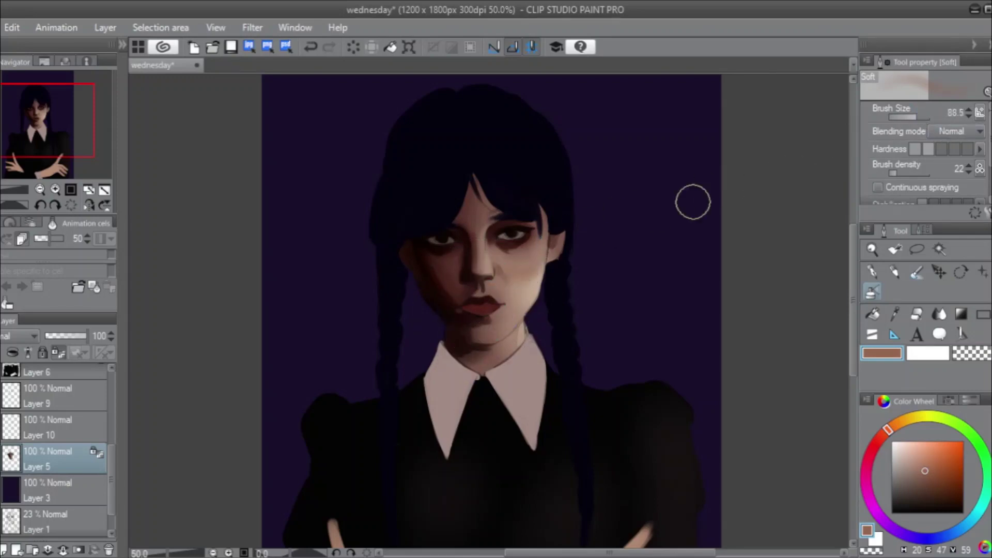
mouse_move(538, 271)
mouse_down()
mouse_move(523, 261)
mouse_move(518, 274)
mouse_up()
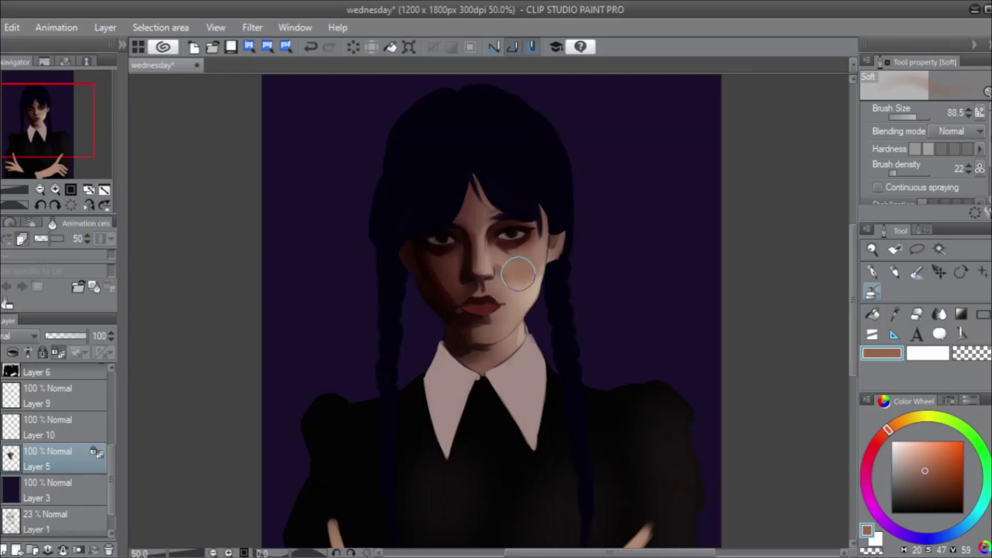
key(ctrl+z)
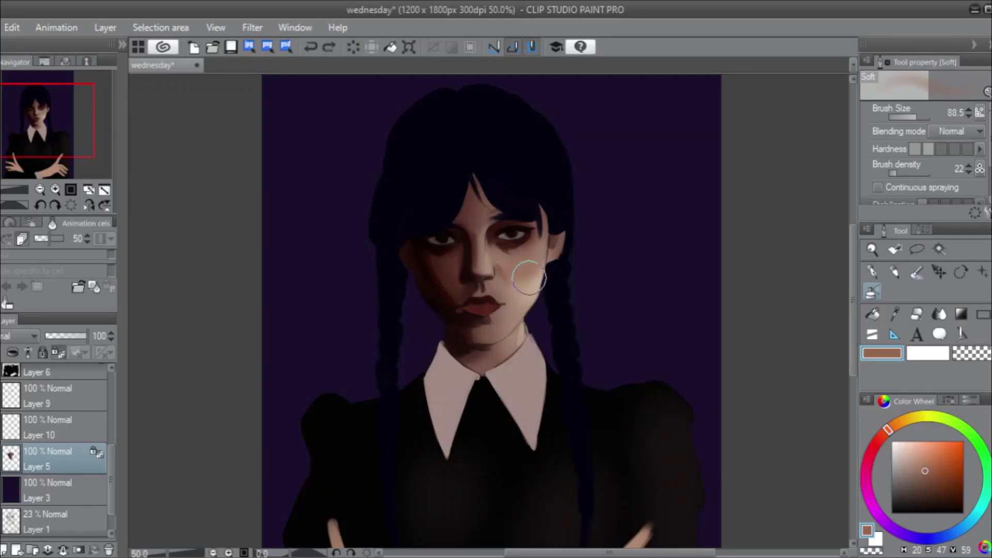
mouse_move(514, 268)
mouse_down()
mouse_move(536, 284)
mouse_move(507, 263)
mouse_move(536, 285)
mouse_move(499, 265)
mouse_move(528, 318)
mouse_move(566, 306)
mouse_up()
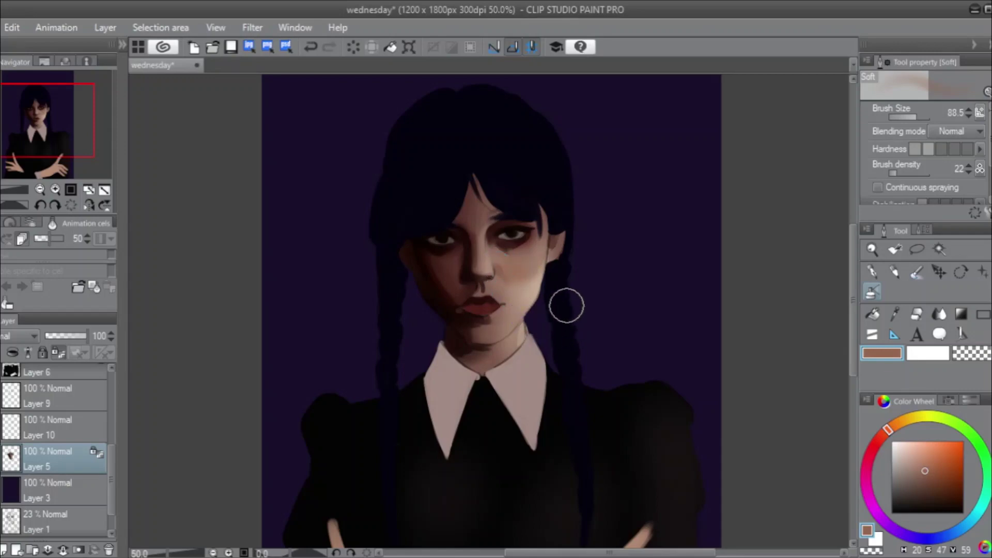
Shade the chin and neck with Opaque watercolor in reddish brown (H 14, S 73, V 33) at brush size 35.4.
alt+click(439, 270)
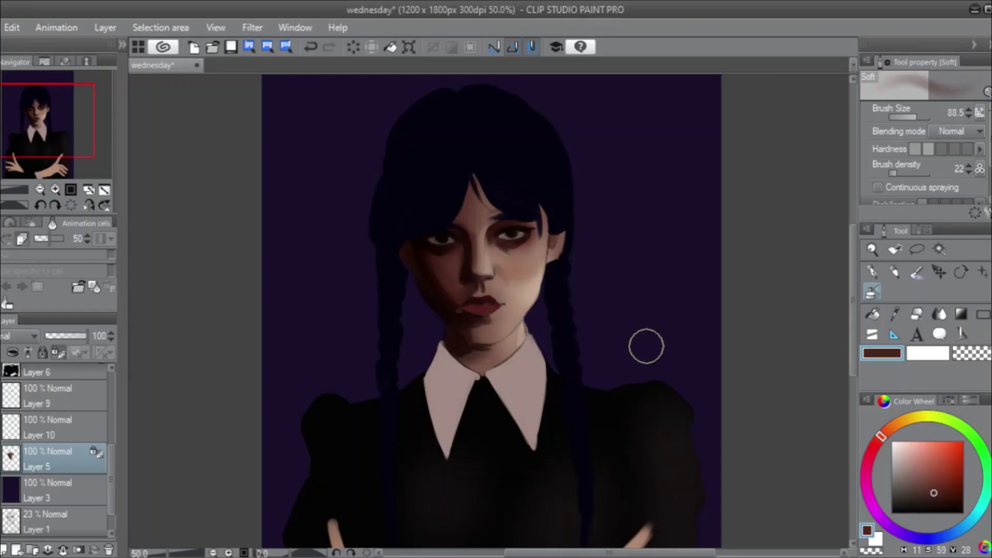
click(884, 434)
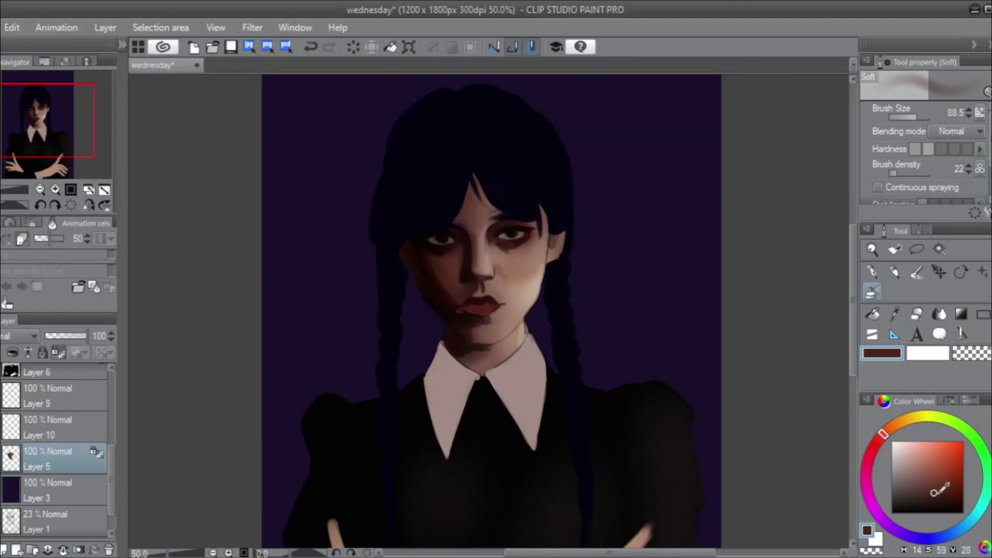
drag(935, 492, 944, 488)
click(917, 273)
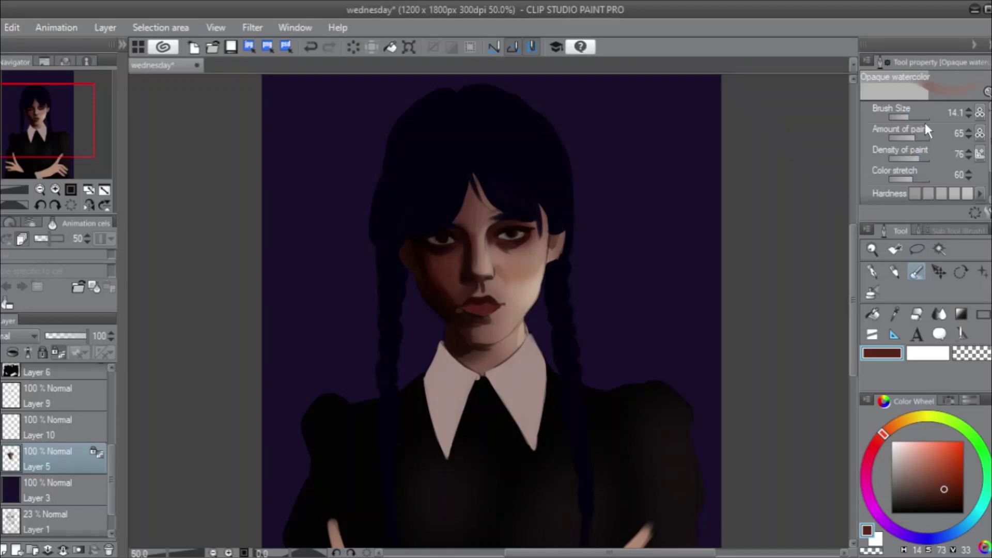
drag(910, 113, 914, 115)
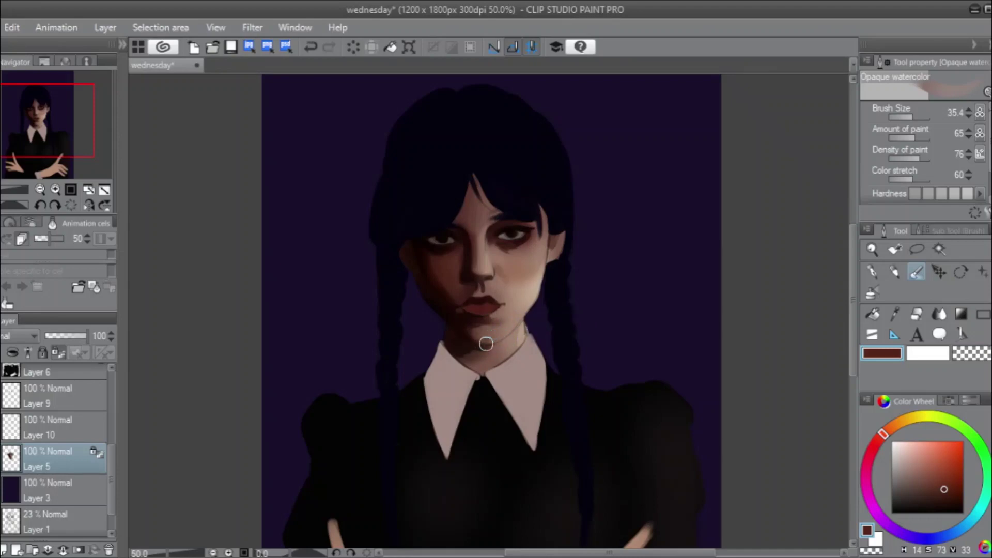
key(ctrl+z)
key(ctrl+y)
Lower the opacity of Layer 2 to 23% and return to Layer 5.
drag(113, 457, 110, 382)
click(65, 336)
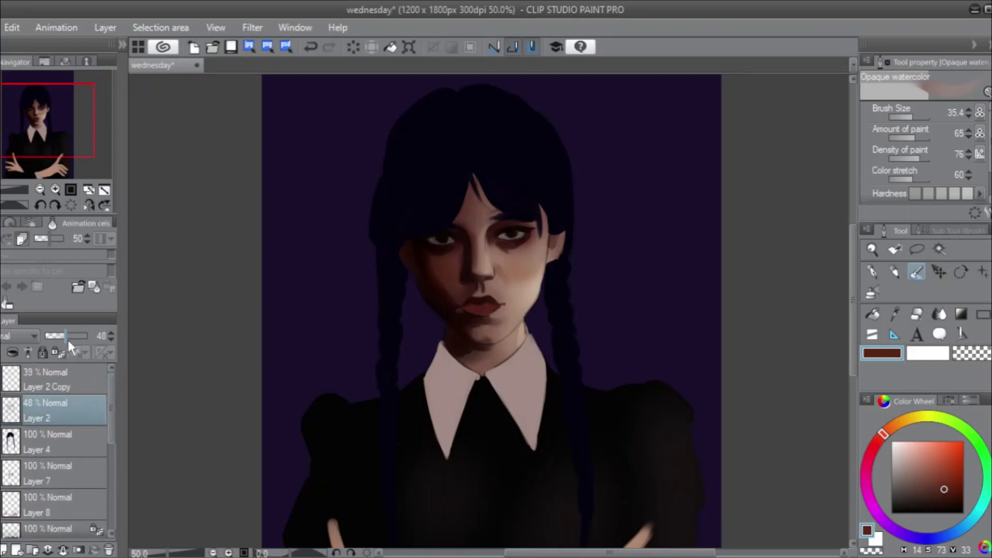
drag(67, 338, 55, 335)
scroll(115, 401, down, 1)
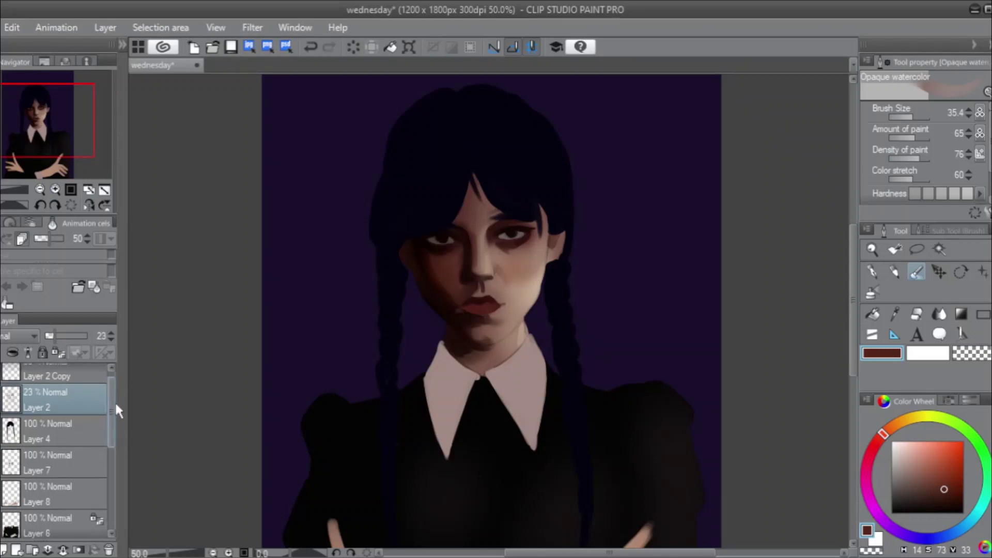
scroll(115, 405, down, 5)
click(74, 460)
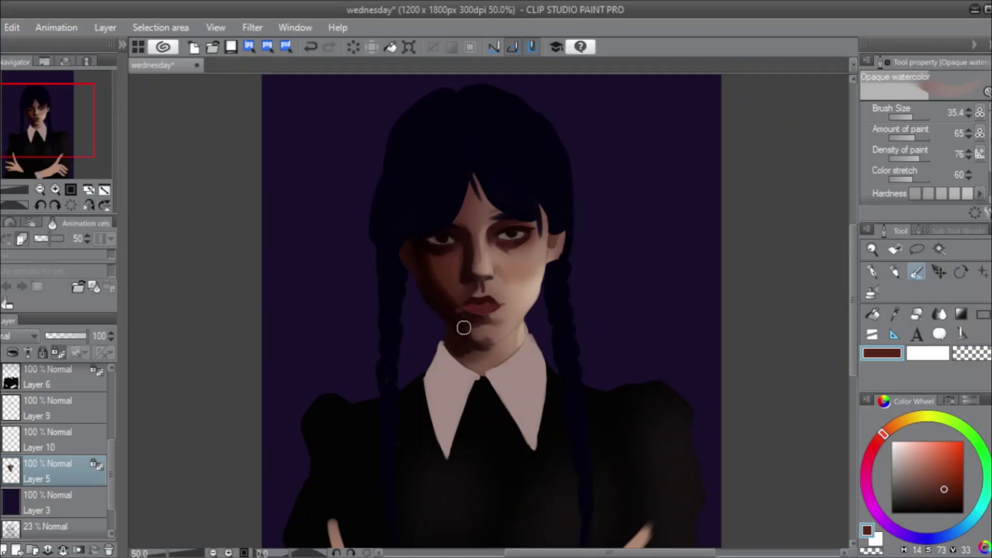
Deepen the shadow between the shadowed eye and the nose bridge with the Soft airbrush at size 35.4 in near-black (H 7, S 76, V 8).
alt+click(466, 239)
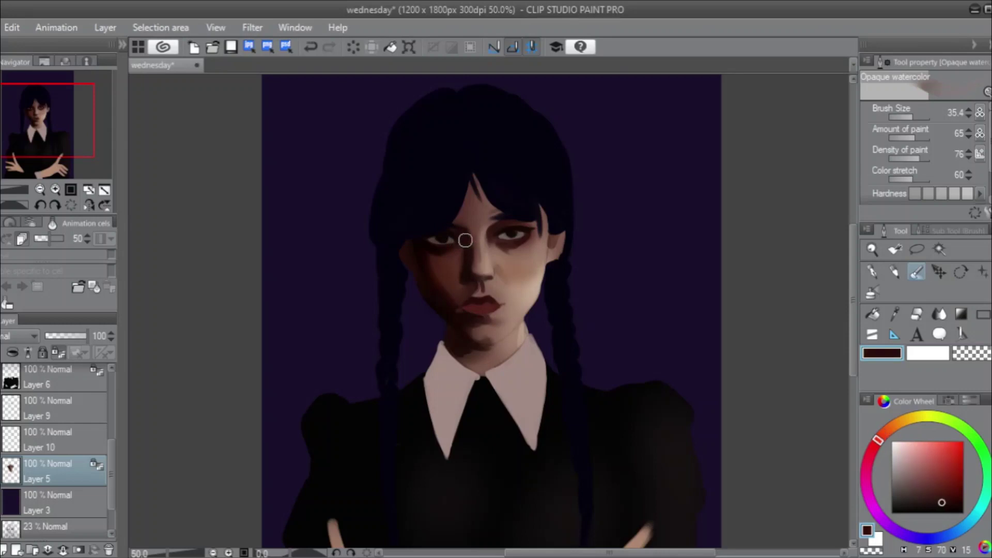
click(946, 507)
click(871, 292)
drag(918, 116, 914, 118)
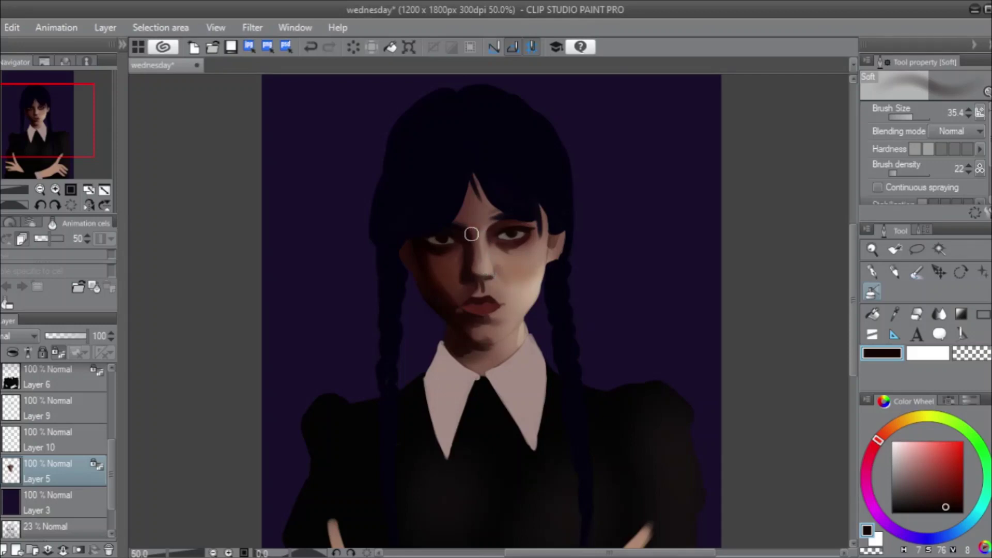
Shade the forehead between the bangs with Opaque watercolor in reddish brown sampled from the shadowed cheek (H 13, S 67, V 32).
click(913, 273)
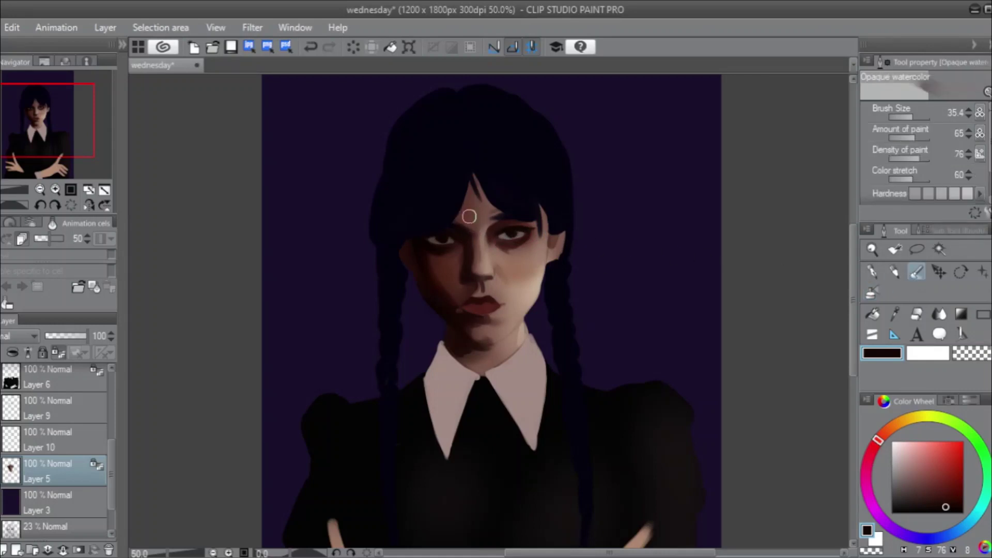
alt+click(449, 261)
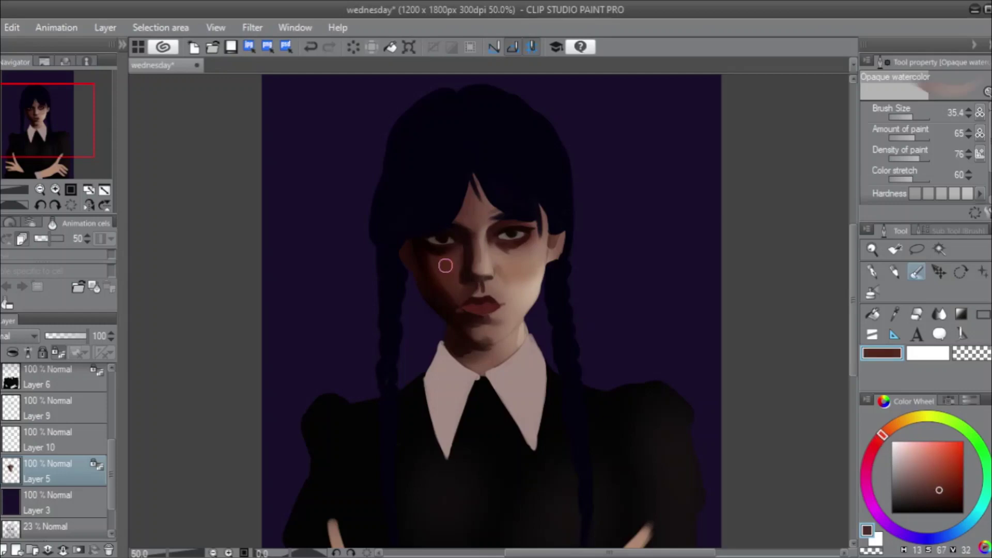
mouse_move(472, 191)
mouse_down()
mouse_move(467, 199)
mouse_move(474, 190)
mouse_move(488, 207)
mouse_up()
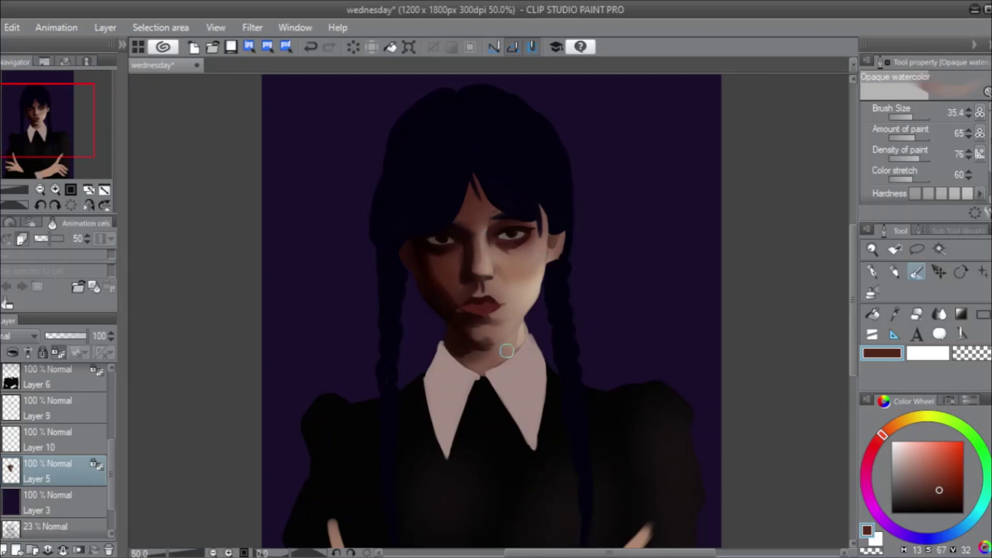
Darken the neck shadow under the chin with near-black (H 6, S 75, V 4) at brush size 35.4.
alt+click(460, 348)
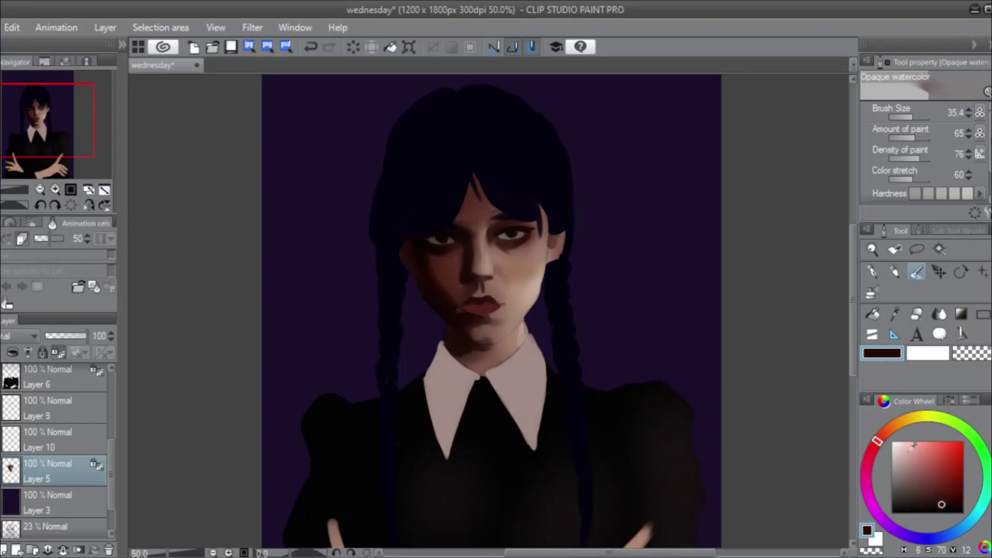
click(945, 510)
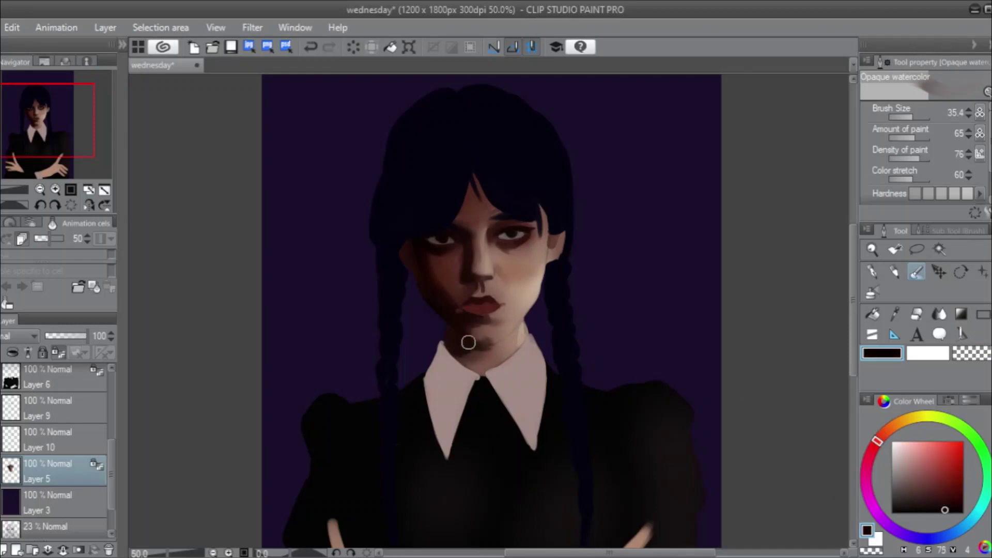
mouse_move(466, 348)
mouse_down()
mouse_move(496, 376)
mouse_move(451, 340)
mouse_move(474, 353)
mouse_move(465, 356)
mouse_move(480, 352)
mouse_move(459, 356)
mouse_move(482, 351)
mouse_move(452, 351)
mouse_move(433, 317)
mouse_move(499, 360)
mouse_up()
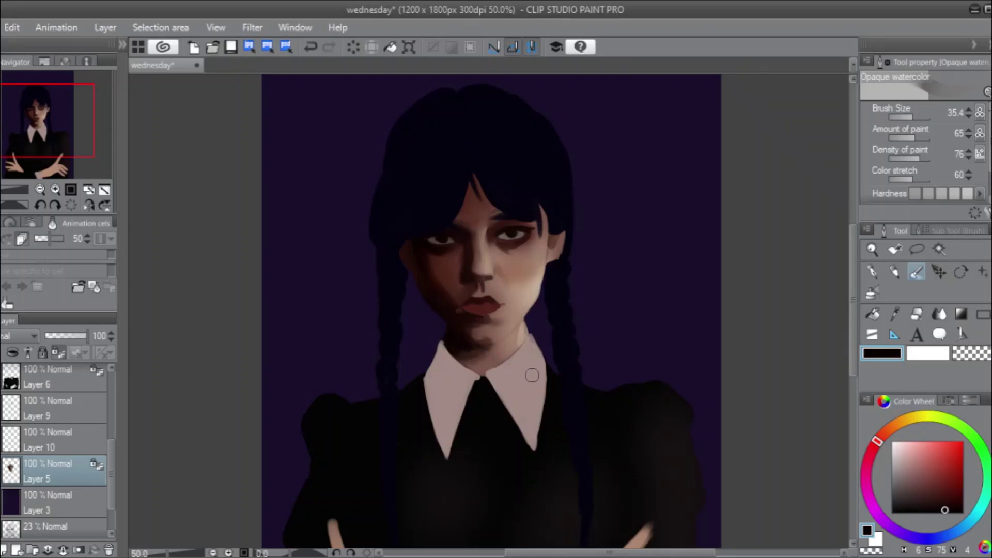
alt+click(503, 333)
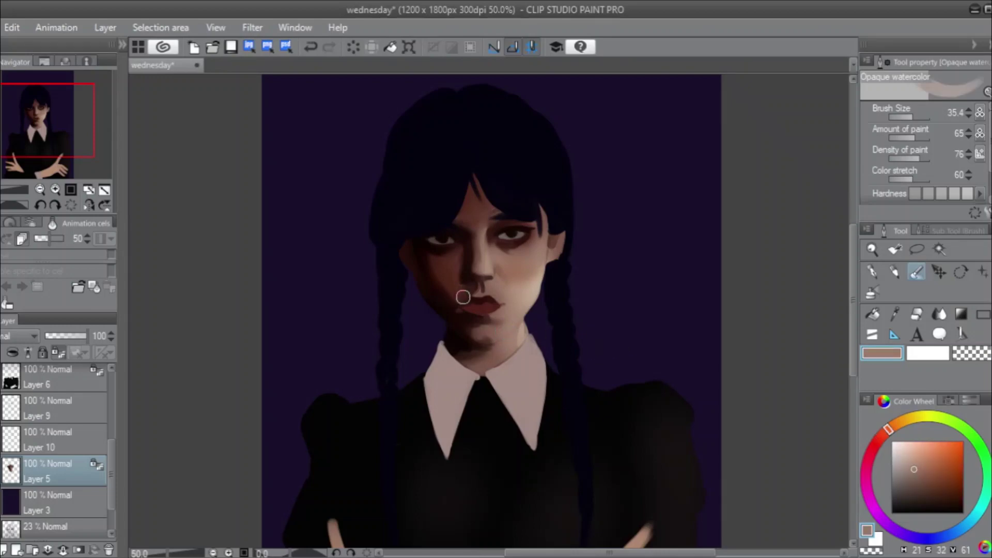
Paint a purple rim light (H 260, S 37, V 62) along the shadowed cheek and jaw at brush size 17.
alt+click(423, 333)
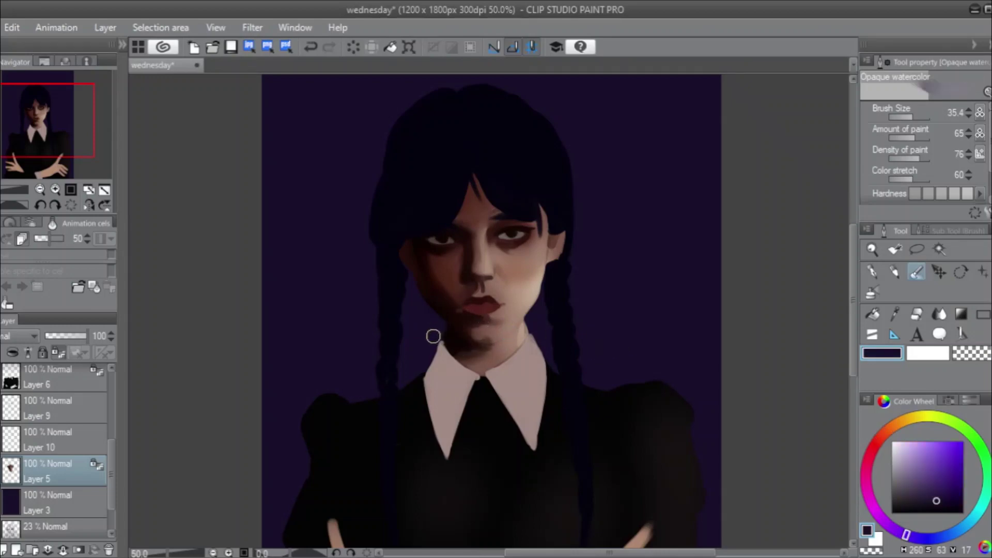
drag(938, 499, 919, 468)
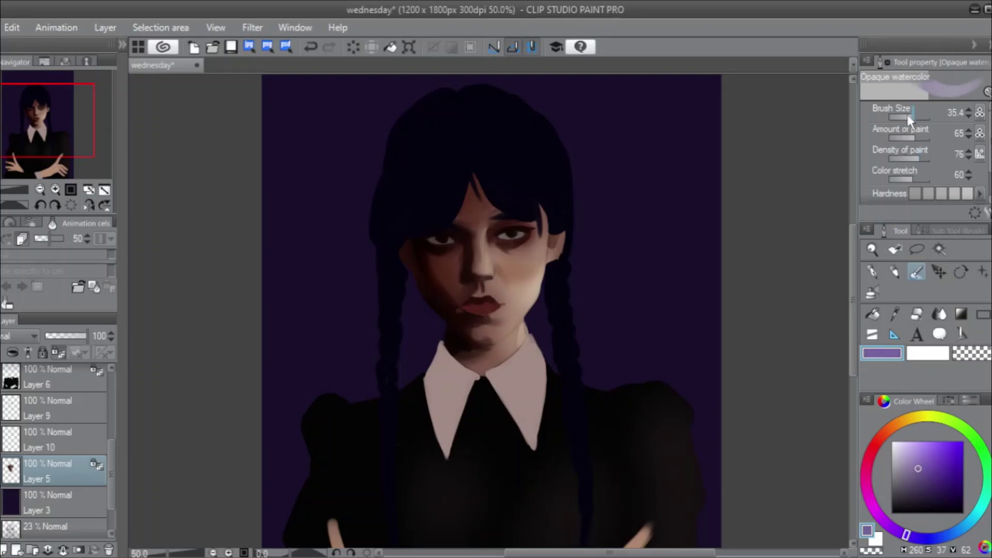
drag(908, 116, 910, 114)
drag(450, 321, 467, 337)
key(ctrl+z)
key(bracketleft)
key(bracketleft)
mouse_move(450, 323)
mouse_down()
mouse_move(467, 341)
mouse_move(439, 313)
mouse_up()
key(ctrl+z)
drag(410, 247, 422, 280)
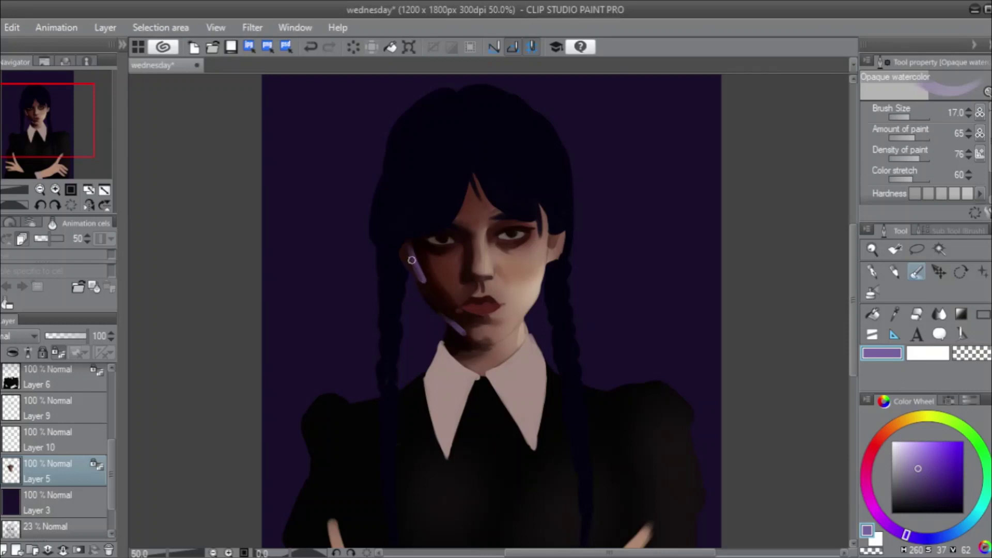
drag(408, 245, 425, 287)
drag(407, 243, 422, 287)
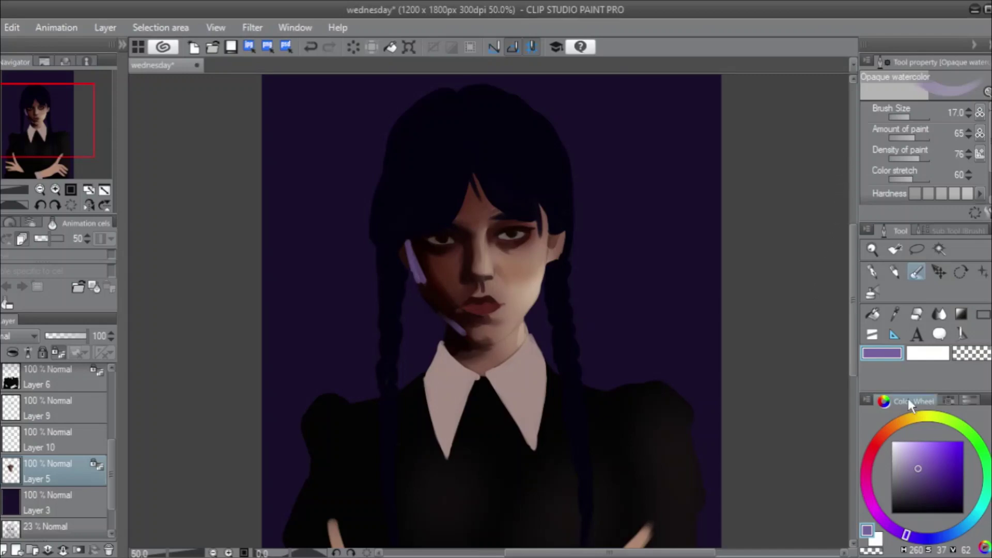
Paint a pale lavender rim light (H 260, S 15, V 92) along the outer edge of the lit cheek.
drag(917, 460, 902, 447)
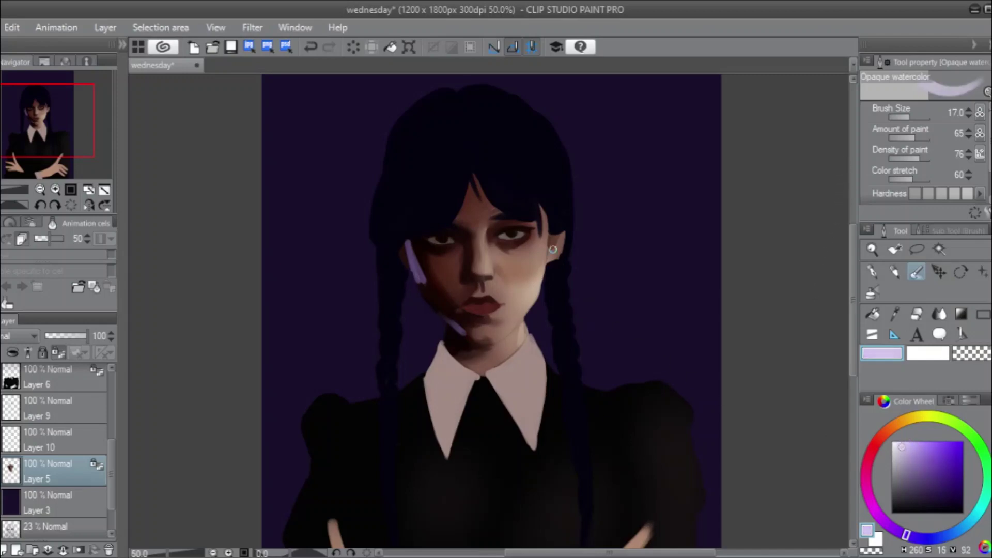
drag(542, 232, 539, 265)
drag(544, 244, 534, 295)
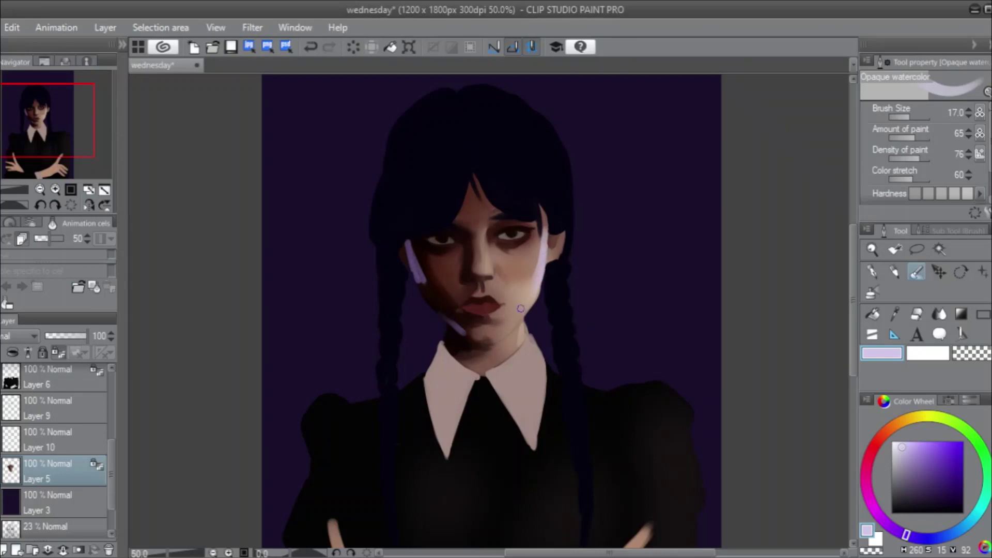
Soften the purple rim light along the shadowed cheek and jaw with sampled purple (H 270, S 36, V 41) at brush size 42.5.
alt+click(412, 260)
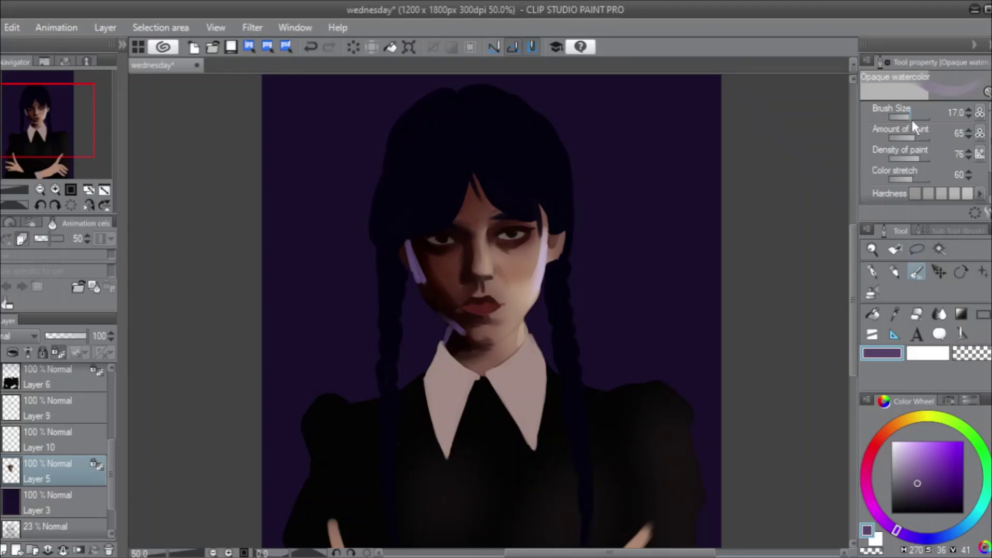
drag(911, 119, 914, 117)
mouse_move(417, 250)
mouse_down()
mouse_move(434, 291)
mouse_move(406, 234)
mouse_move(411, 272)
mouse_move(397, 249)
mouse_move(411, 279)
mouse_up()
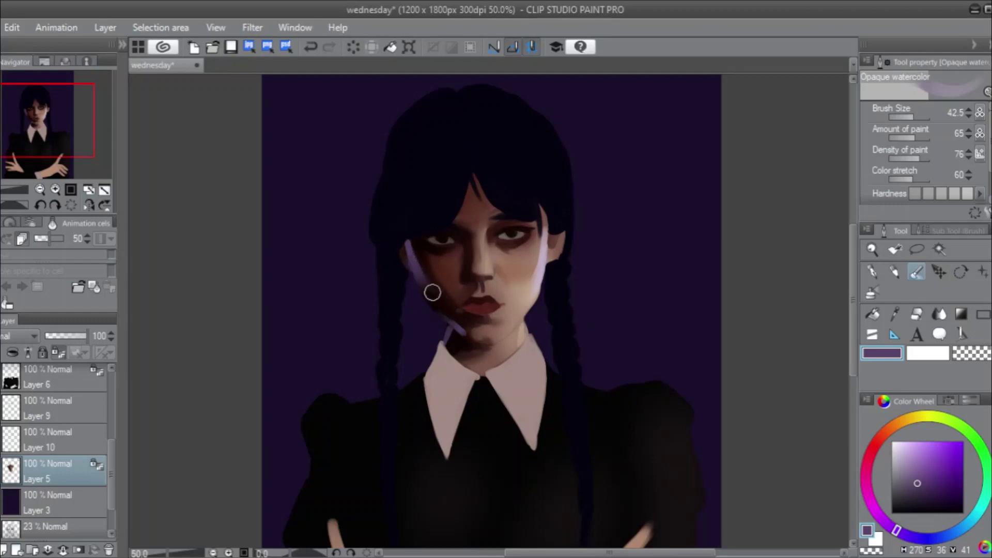
mouse_move(406, 269)
mouse_down()
mouse_move(434, 307)
mouse_move(405, 269)
mouse_move(421, 257)
mouse_move(429, 290)
mouse_move(415, 270)
mouse_move(447, 304)
mouse_up()
mouse_move(531, 287)
mouse_down()
mouse_move(525, 321)
mouse_move(532, 305)
mouse_up()
Blend the jaw rim light and both cheek edges with the same purple at brush size 35.4, checking the face on a mirrored canvas.
drag(928, 115, 910, 117)
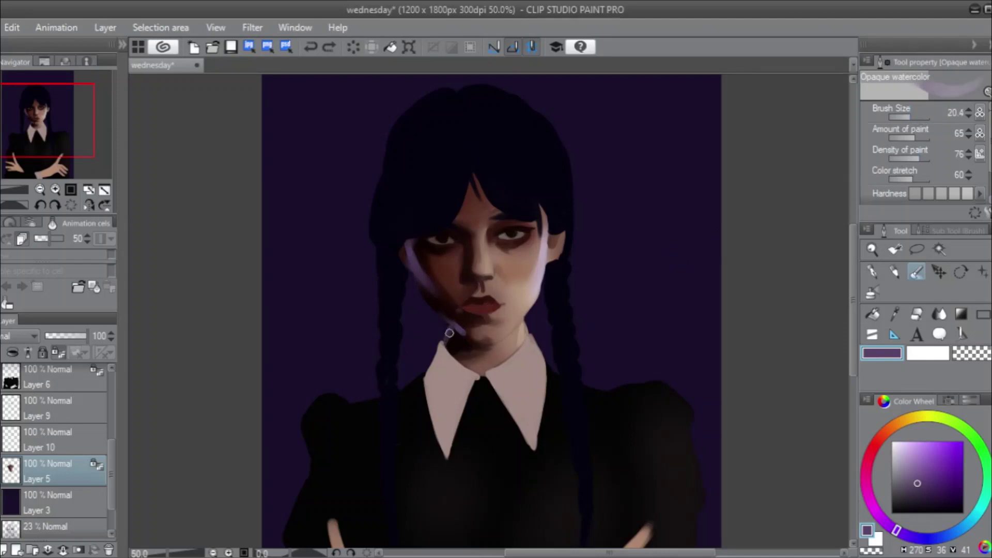
mouse_move(449, 333)
mouse_down()
mouse_move(448, 311)
mouse_move(467, 334)
mouse_move(460, 323)
mouse_up()
key(ctrl+z)
click(913, 118)
click(89, 205)
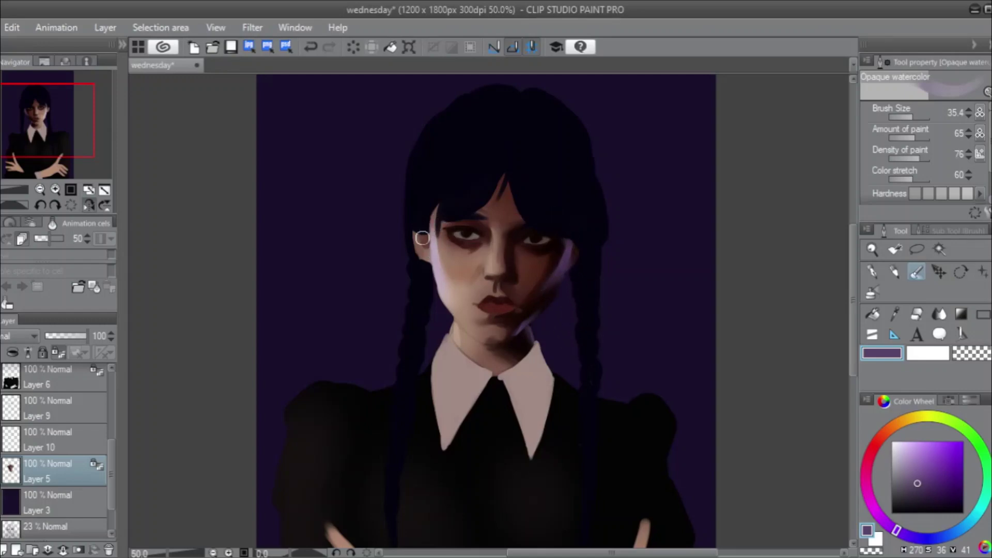
click(104, 190)
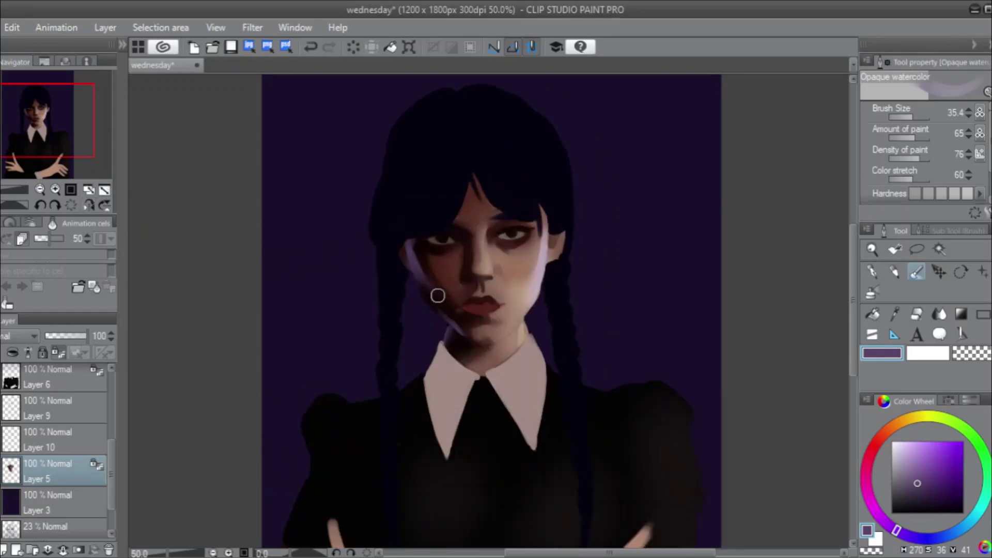
mouse_move(419, 255)
mouse_down()
mouse_move(447, 308)
mouse_move(423, 261)
mouse_move(435, 290)
mouse_up()
mouse_move(517, 301)
mouse_down()
mouse_move(543, 265)
mouse_move(549, 298)
mouse_move(523, 280)
mouse_move(507, 286)
mouse_move(542, 260)
mouse_move(528, 239)
mouse_move(520, 249)
mouse_move(534, 282)
mouse_up()
Move Layer 9 directly above Layer 5 and merge it into Layer 5.
drag(29, 408, 35, 449)
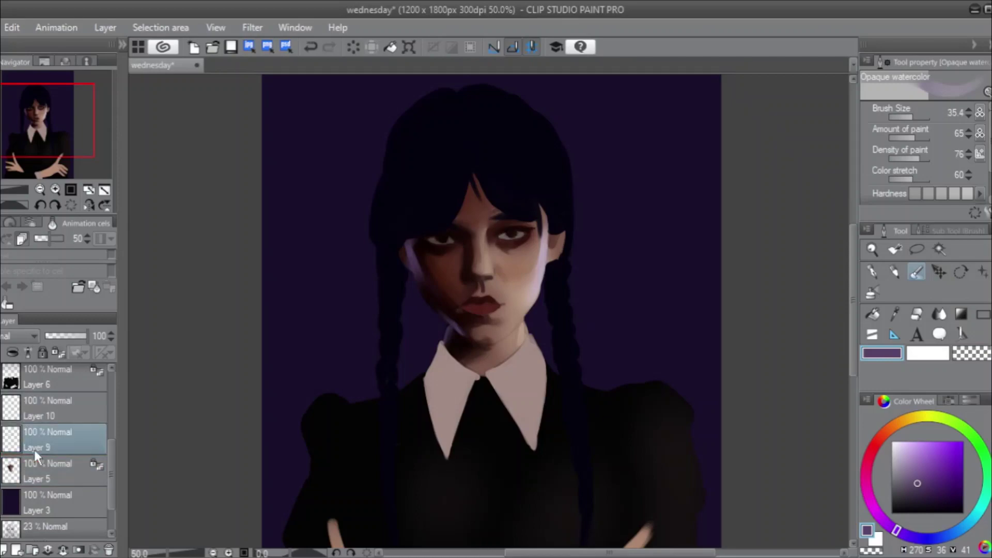
click(63, 549)
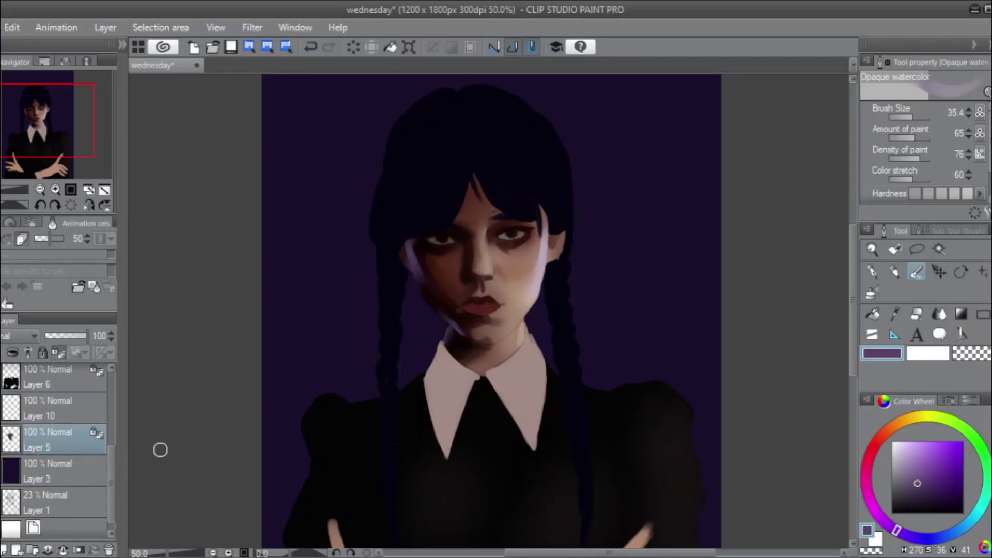
Darken the upper lid of the lit eye with near-black (H 0, S 75, V 5) at brush size 17.
alt+click(460, 236)
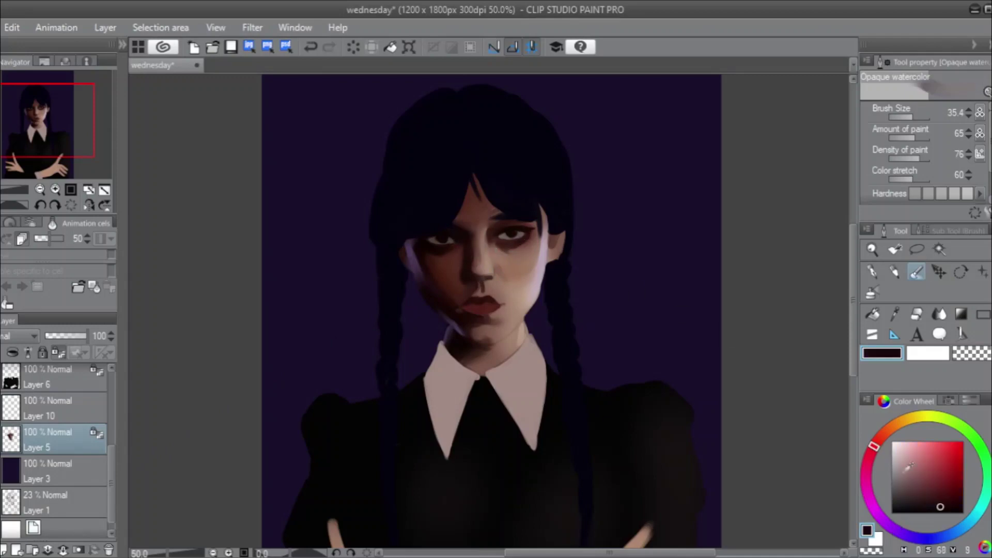
click(945, 509)
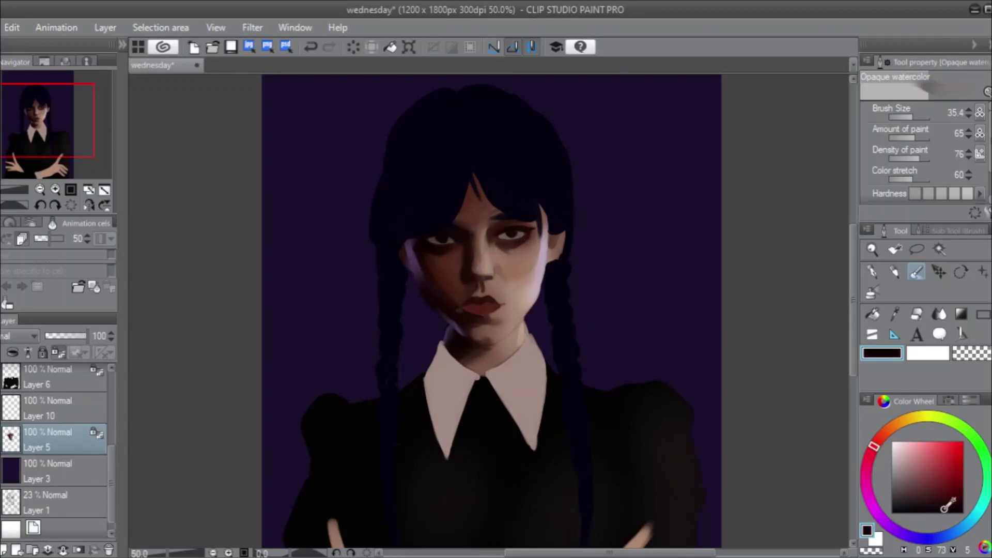
click(911, 113)
key(ctrl+z)
drag(913, 119, 906, 118)
mouse_move(503, 227)
mouse_down()
mouse_move(492, 236)
mouse_move(520, 227)
mouse_up()
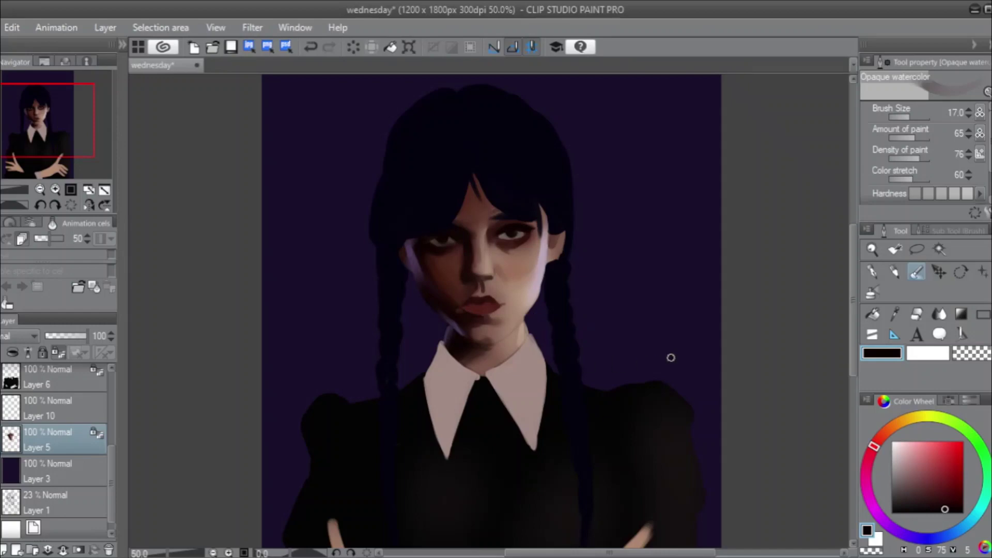
Define the upper lip and mouth line with near-black at brush size 9.8, refining with dark reddish brown (H 7, S 69, V 19) at 11.8.
click(907, 115)
click(908, 115)
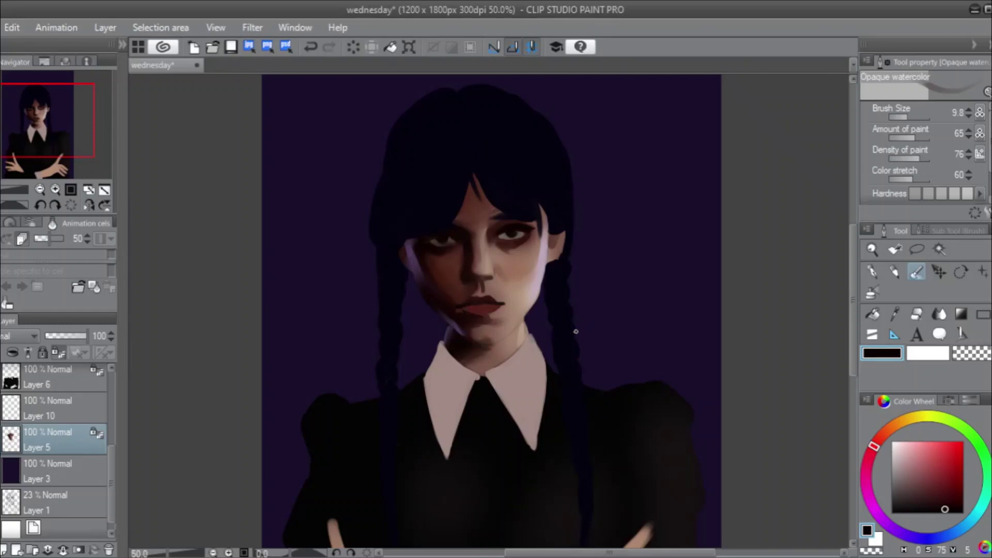
drag(906, 117, 909, 119)
alt+click(472, 299)
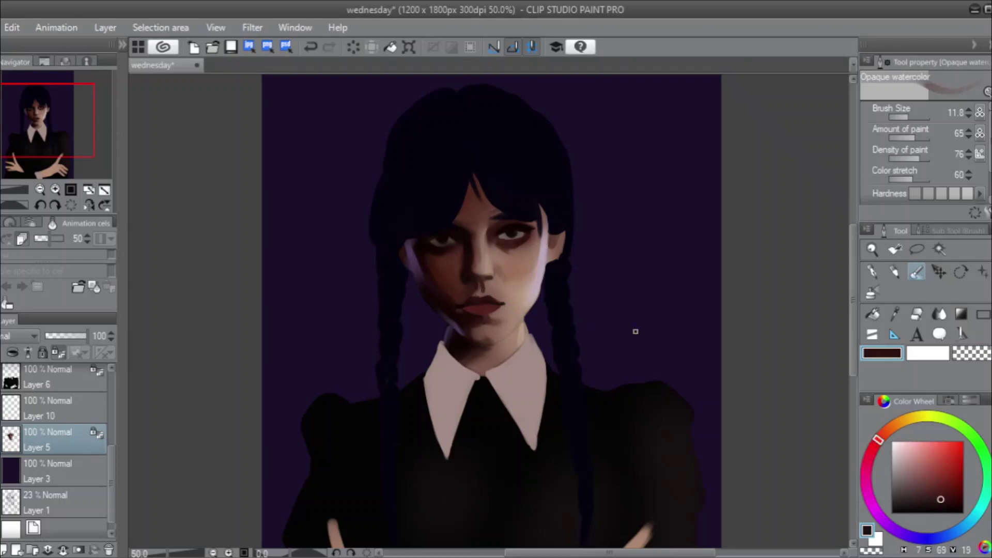
drag(944, 496, 943, 506)
Repaint the lit eye's iris in near-black (H 5, S 80, V 6) and its white in greyish brown (H 14, S 22, V 30).
alt+click(530, 230)
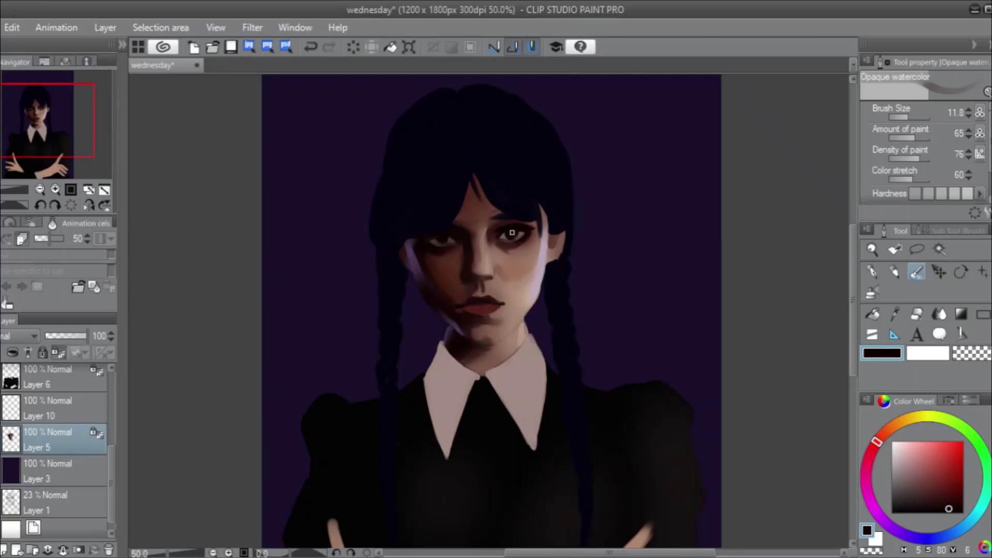
key(ctrl+z)
click(516, 234)
alt+click(523, 235)
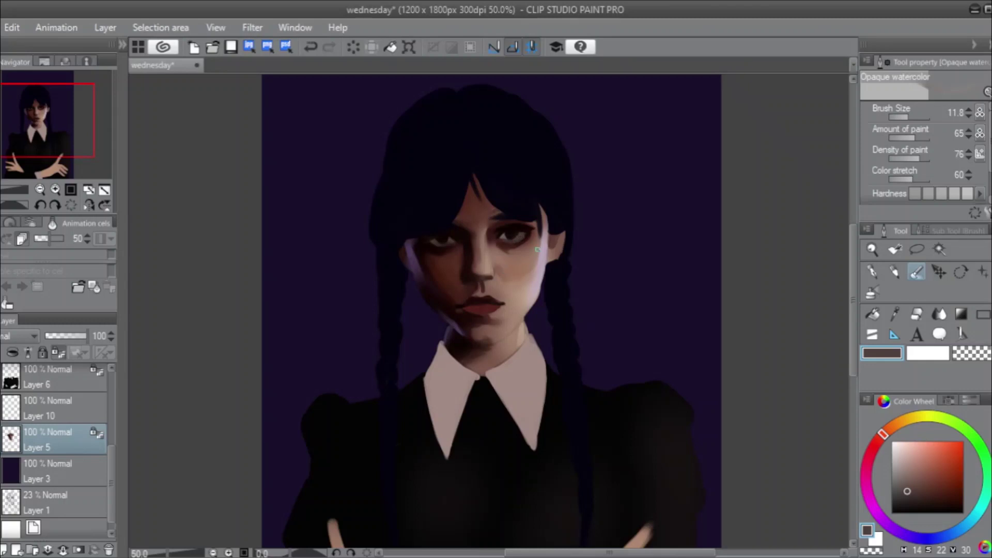
key(ctrl+z)
key(ctrl+y)
Shade around the lit eye's lids with dark reddish brown (H 6, S 71, V 11) at brush size 11.8, enlarging the brush to 24.5.
alt+click(529, 225)
alt+drag(537, 232, 531, 246)
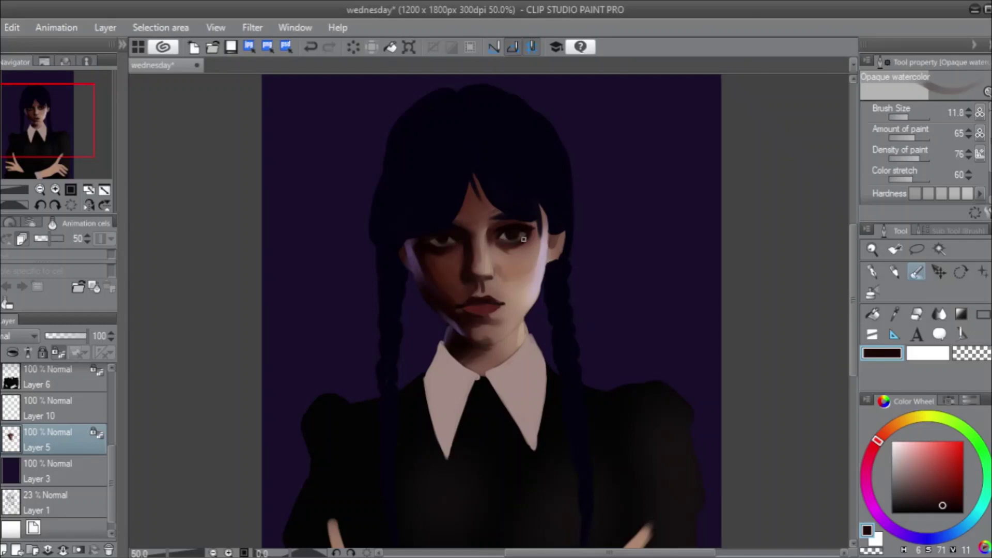
key(ctrl+z)
key(ctrl+y)
click(910, 117)
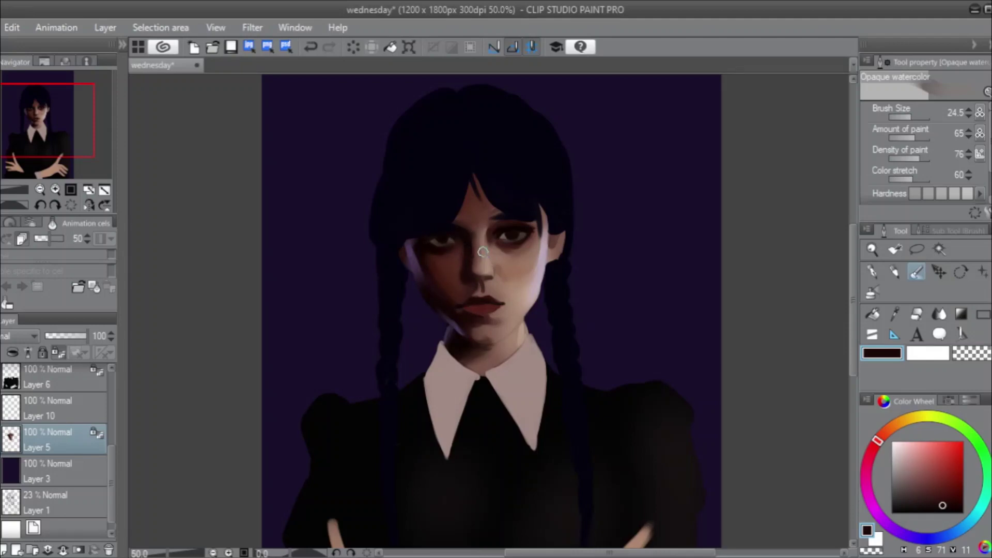
Retouch the white of the shadowed eye with greyish brown (H 15, S 33, V 24) at brush size 11.8.
alt+click(437, 243)
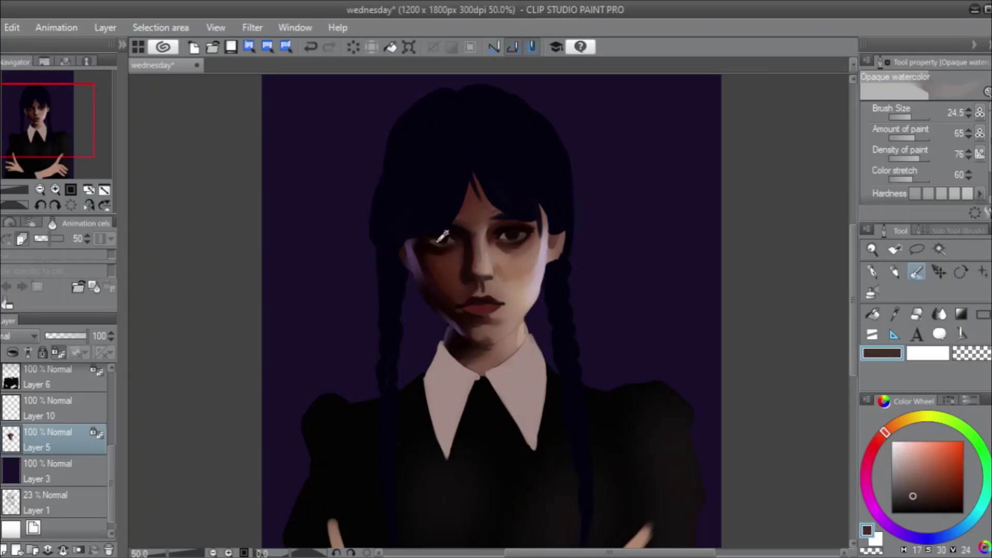
drag(912, 119, 874, 129)
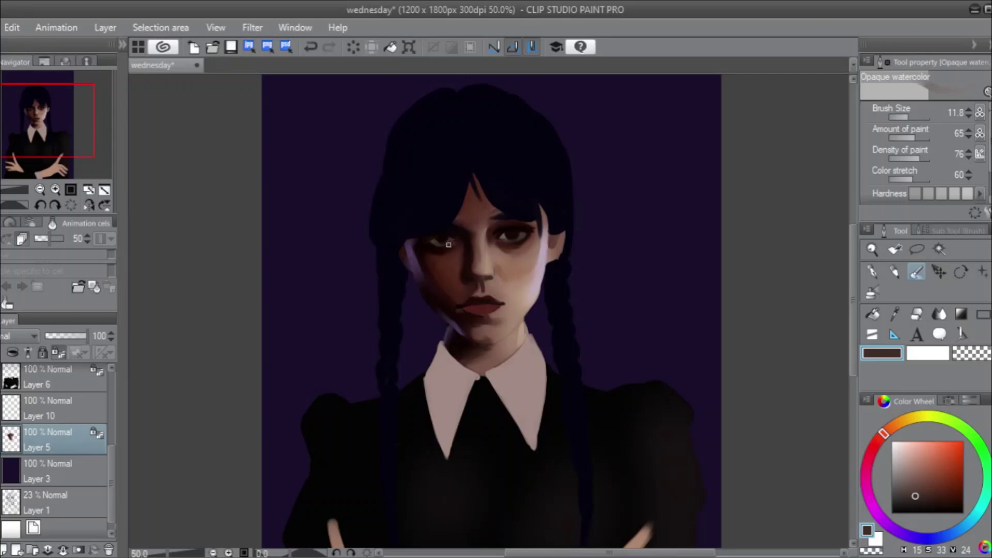
key(ctrl+z)
key(ctrl+y)
scroll(443, 249, up, 1)
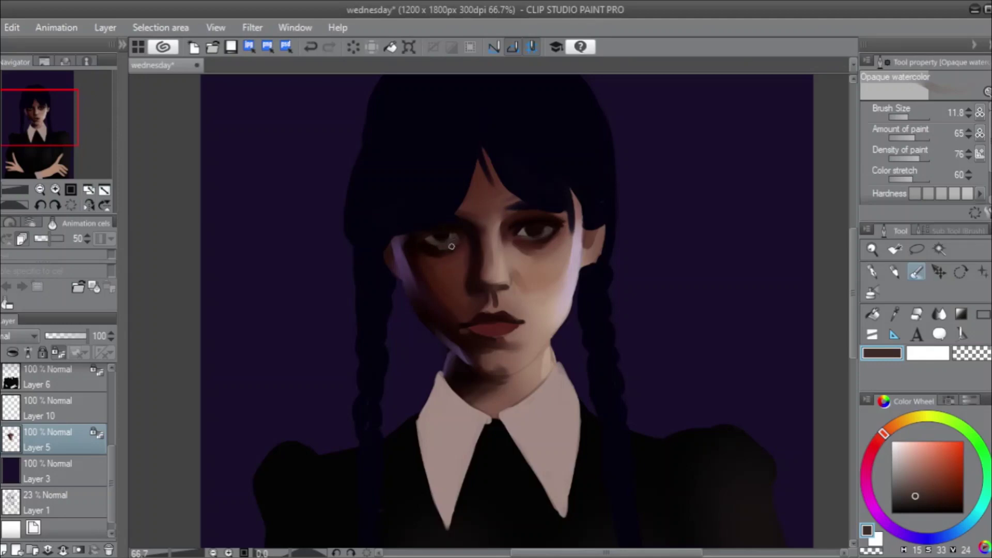
key(ctrl+z)
Darken the shadowed eye's iris, upper lid and lower lash line with sampled near-black (H 11, S 85, V 5).
alt+click(438, 237)
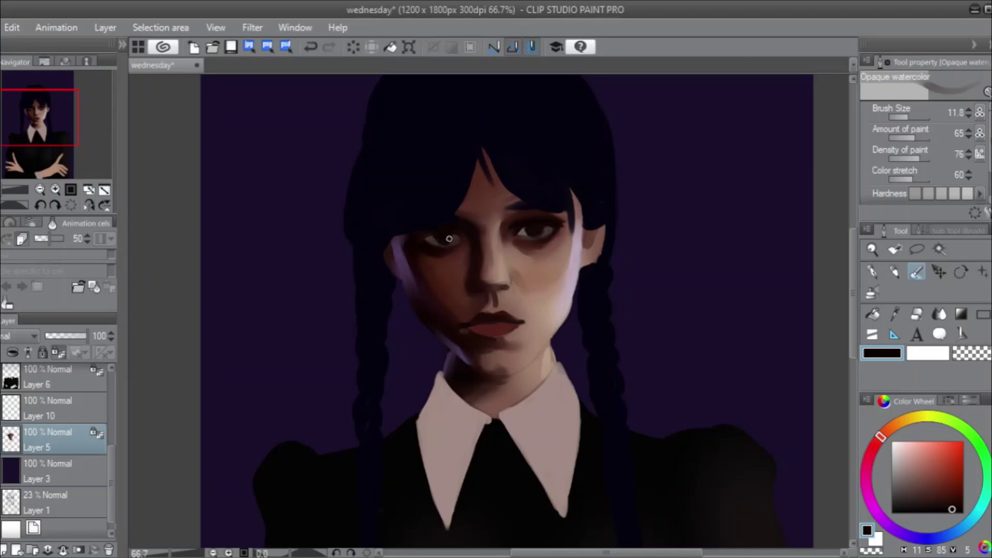
key(ctrl+z)
drag(447, 232, 449, 234)
key(ctrl+z)
drag(436, 232, 454, 233)
key(ctrl+z)
drag(420, 241, 439, 250)
Airbrush dusty pink (H 335, S 20, V 71) over the lit lower cheek and chin with the Soft airbrush at size 35.4.
click(911, 115)
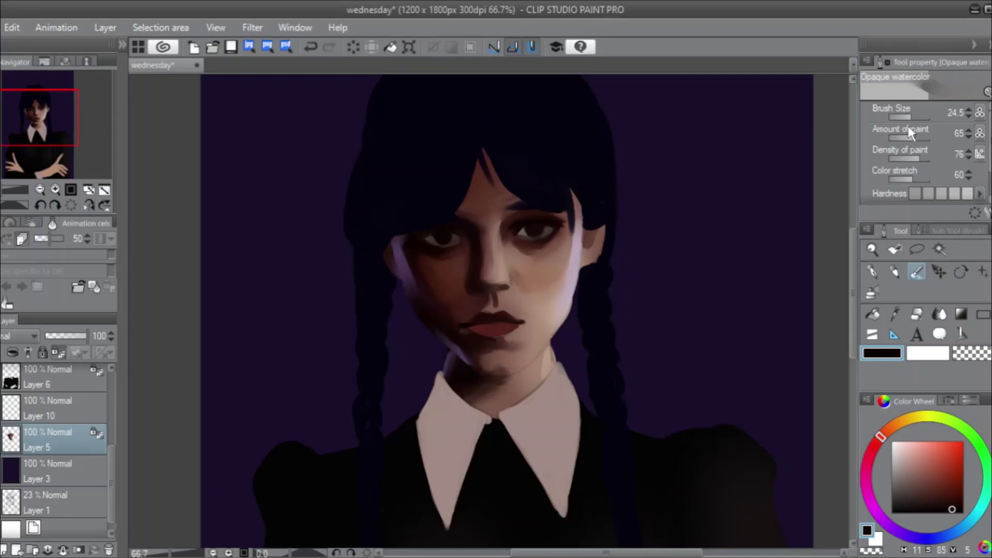
drag(910, 120, 913, 119)
alt+click(531, 339)
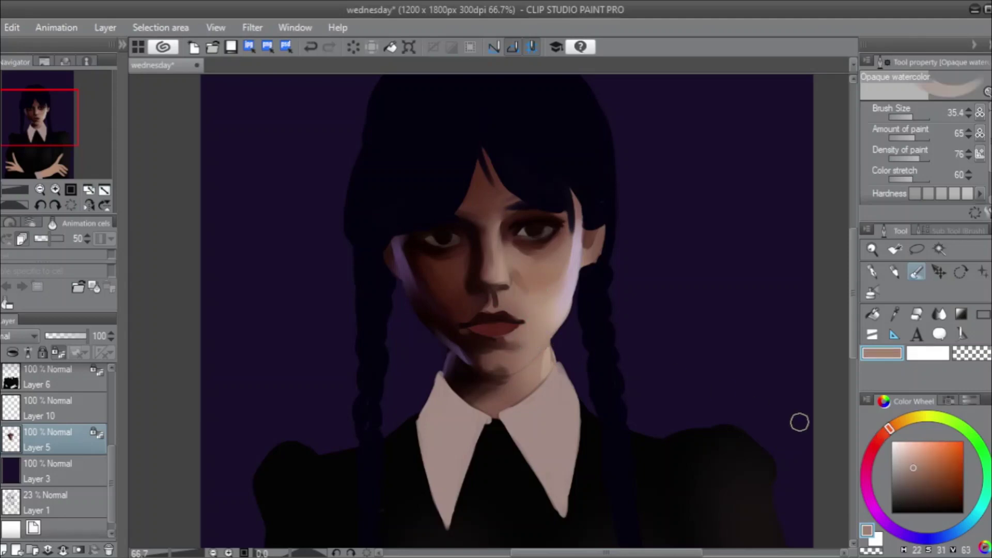
click(867, 469)
click(911, 461)
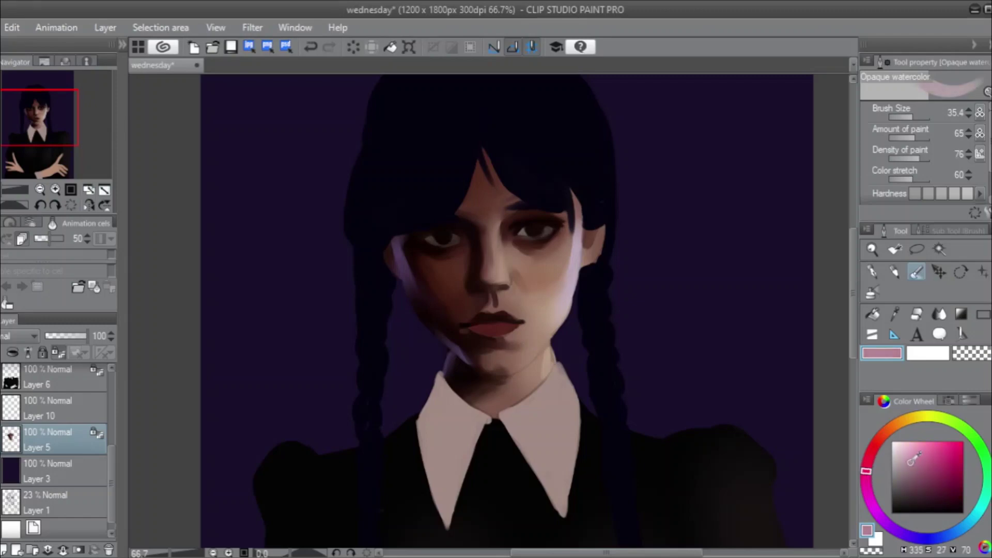
drag(911, 463, 905, 461)
click(871, 294)
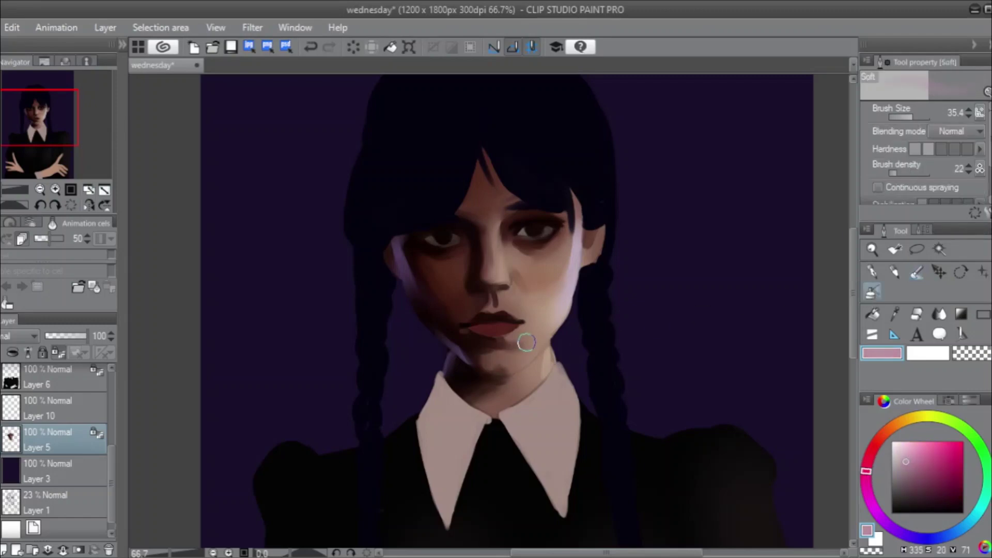
mouse_move(530, 350)
mouse_down()
mouse_move(545, 334)
mouse_move(514, 359)
mouse_move(541, 313)
mouse_up()
drag(527, 357, 481, 361)
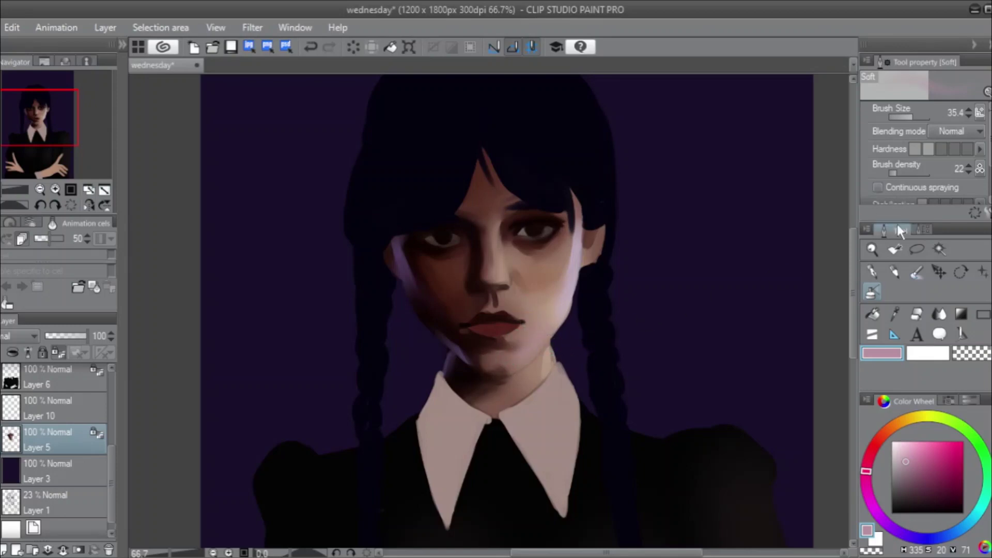
Paint the same dusty pink from the chin up the lit cheek with Opaque watercolor at brush size 51.3.
click(915, 273)
drag(913, 119, 915, 113)
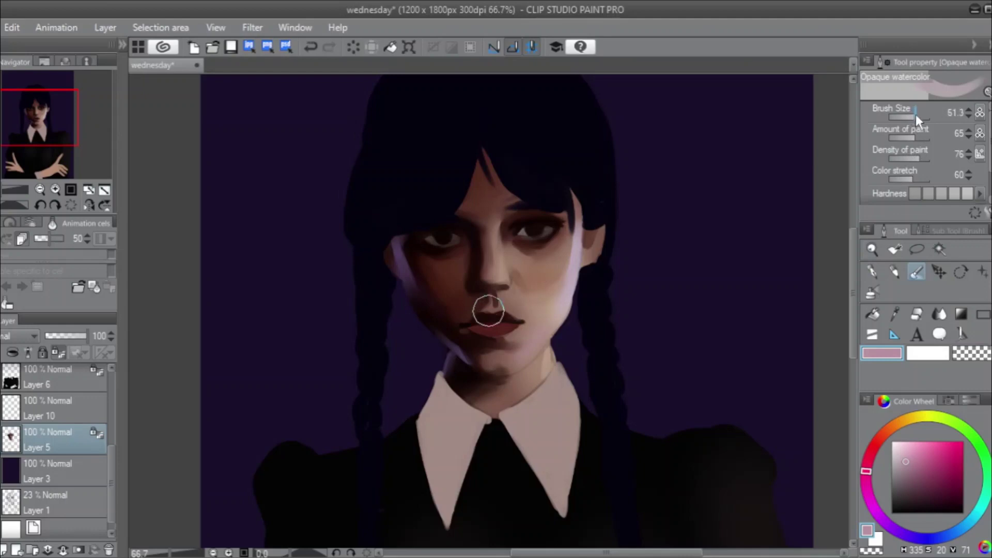
mouse_move(531, 349)
mouse_down()
mouse_move(552, 322)
mouse_move(532, 336)
mouse_move(548, 315)
mouse_move(534, 324)
mouse_move(551, 286)
mouse_move(542, 332)
mouse_move(552, 309)
mouse_move(538, 326)
mouse_move(540, 300)
mouse_move(521, 300)
mouse_move(545, 323)
mouse_move(519, 337)
mouse_move(541, 331)
mouse_move(511, 378)
mouse_move(528, 364)
mouse_move(573, 261)
mouse_move(548, 300)
mouse_move(550, 254)
mouse_move(540, 258)
mouse_move(555, 247)
mouse_move(527, 248)
mouse_move(586, 230)
mouse_move(593, 249)
mouse_move(542, 262)
mouse_move(562, 253)
mouse_up()
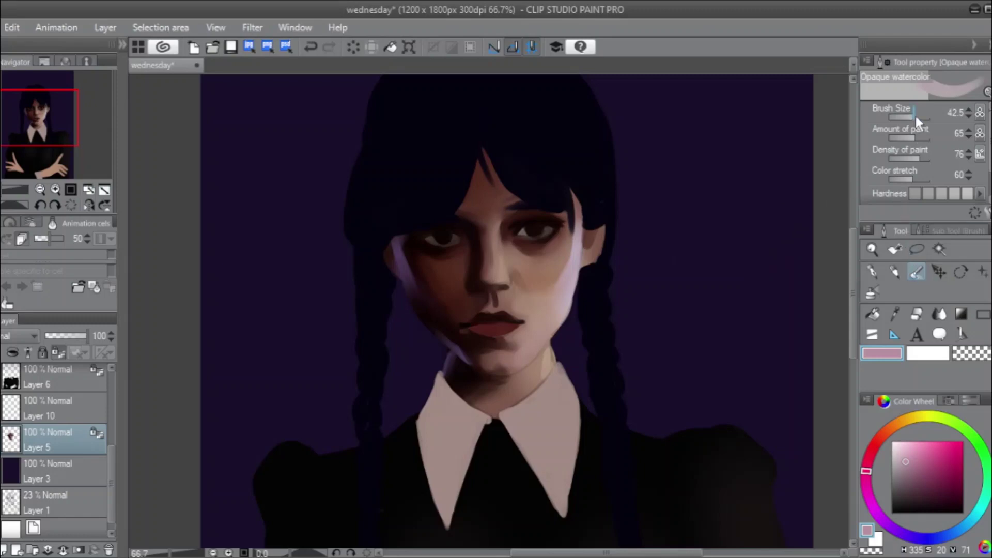
Reshape the inner corner and upper edge of the lit eye with dark reddish brown (H 9, S 65, V 17) at brush size 11.8.
drag(915, 116, 910, 115)
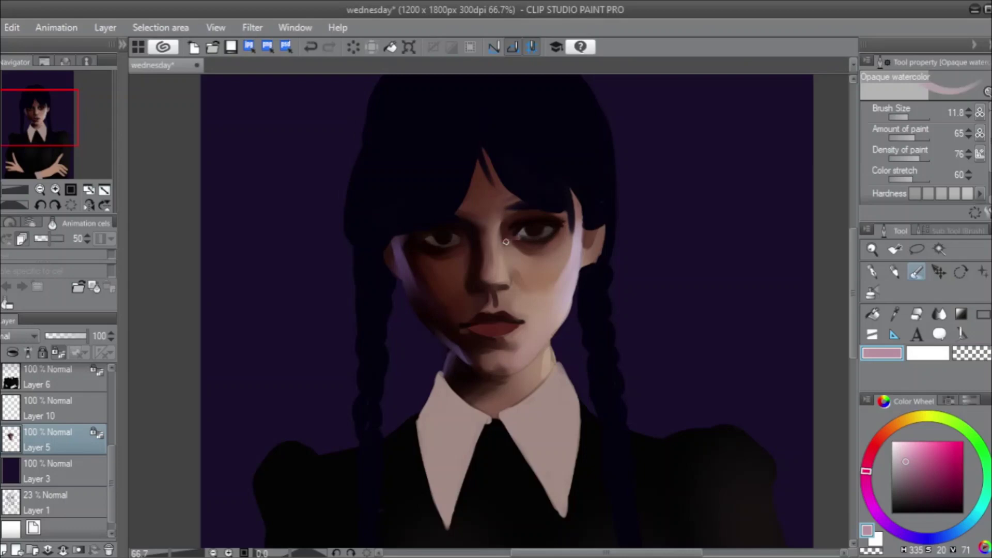
key(ctrl+z)
drag(511, 235, 519, 237)
key(ctrl+z)
alt+click(523, 223)
alt+click(528, 228)
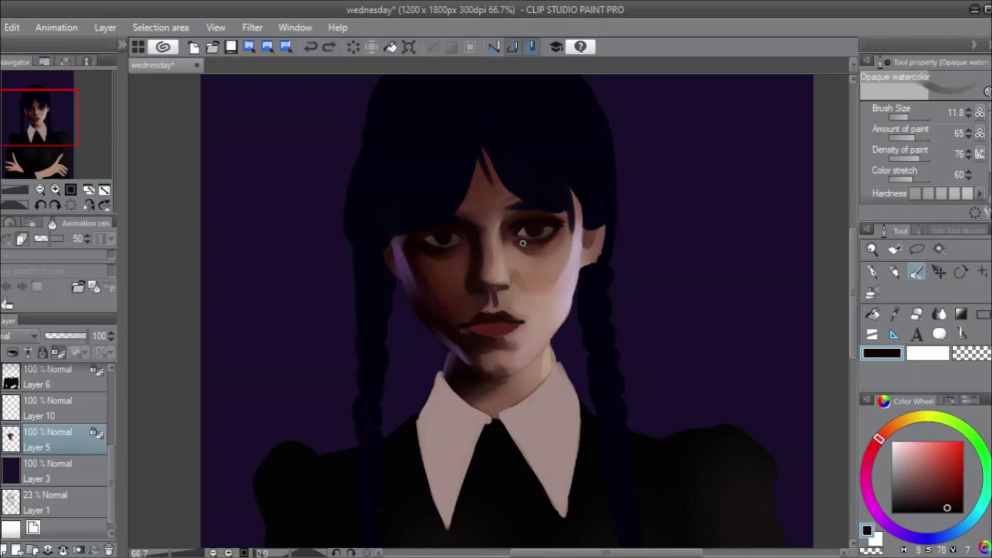
alt+click(530, 211)
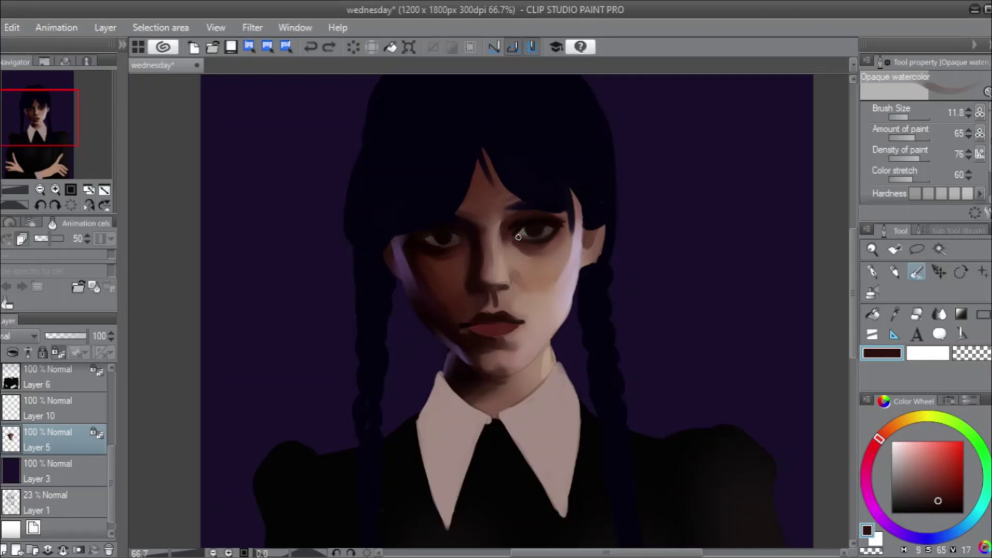
drag(515, 235, 536, 234)
key(ctrl+z)
drag(514, 236, 548, 226)
Darken the upper lash line of the lit eye with near-black.
alt+click(545, 217)
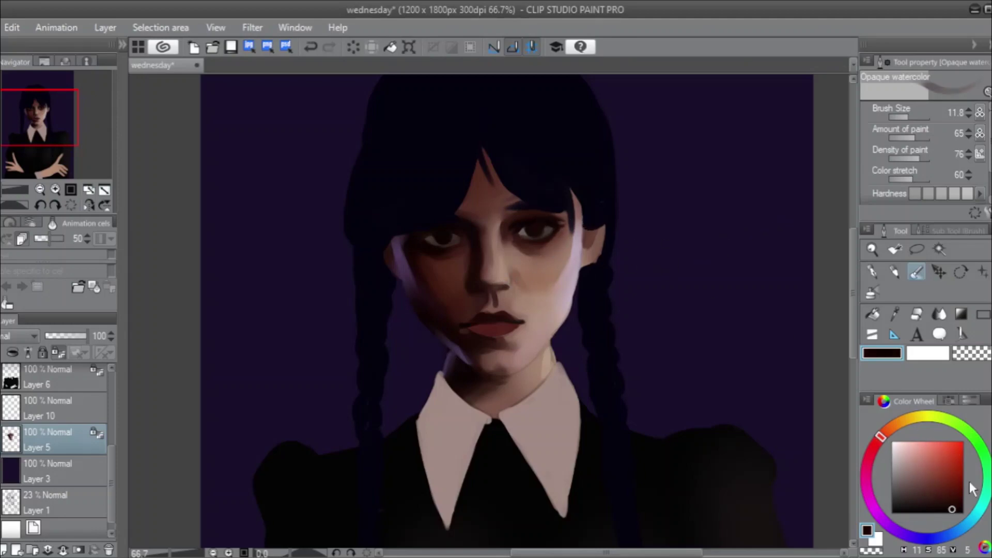
click(959, 513)
key(ctrl+z)
drag(540, 221, 546, 223)
Touch up the lit eye's white with sampled grey-brown (H 15, S 15, V 41) and paint its pupil black (H 30, S 100, V 1).
alt+click(523, 233)
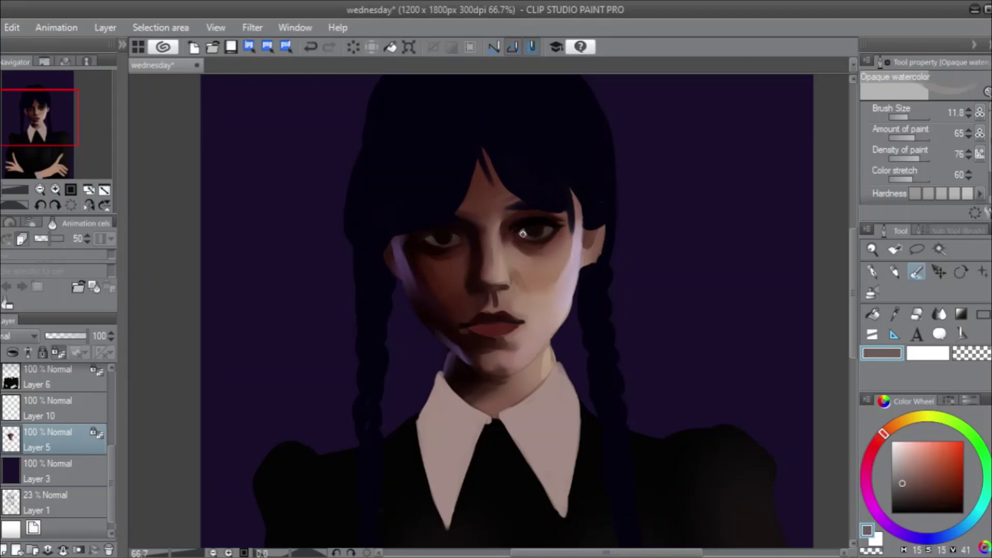
alt+click(522, 231)
key(ctrl+z)
alt+click(539, 223)
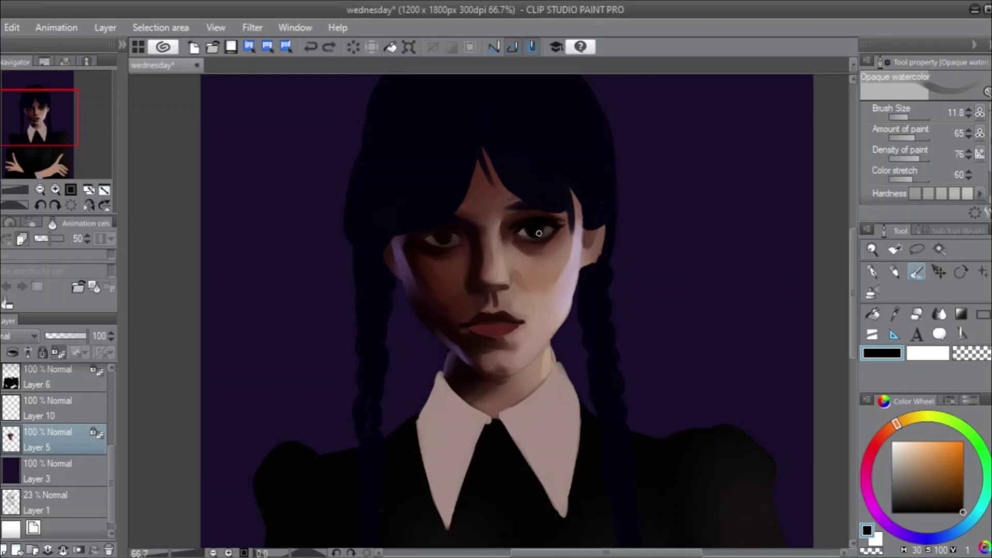
drag(538, 233, 538, 225)
Darken the nostrils and underside of the nose with the same black, and raise the brush size to 17.
drag(907, 120, 904, 115)
drag(478, 290, 460, 304)
key(bracketright)
key(bracketright)
key(bracketright)
key(bracketright)
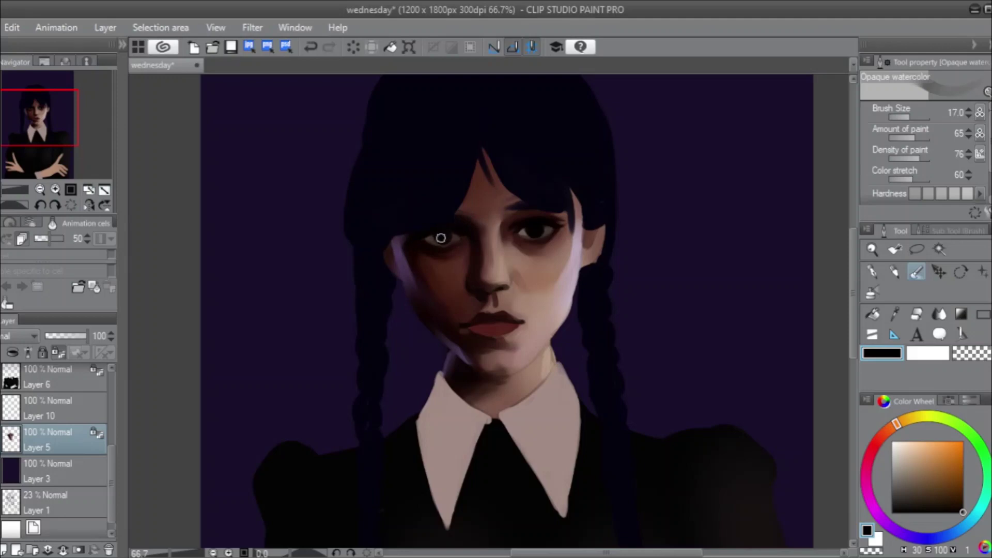
Try a stroke of sampled muted purple (H 275, S 36, V 36) above the outer corner of the shadowed eye.
alt+click(397, 249)
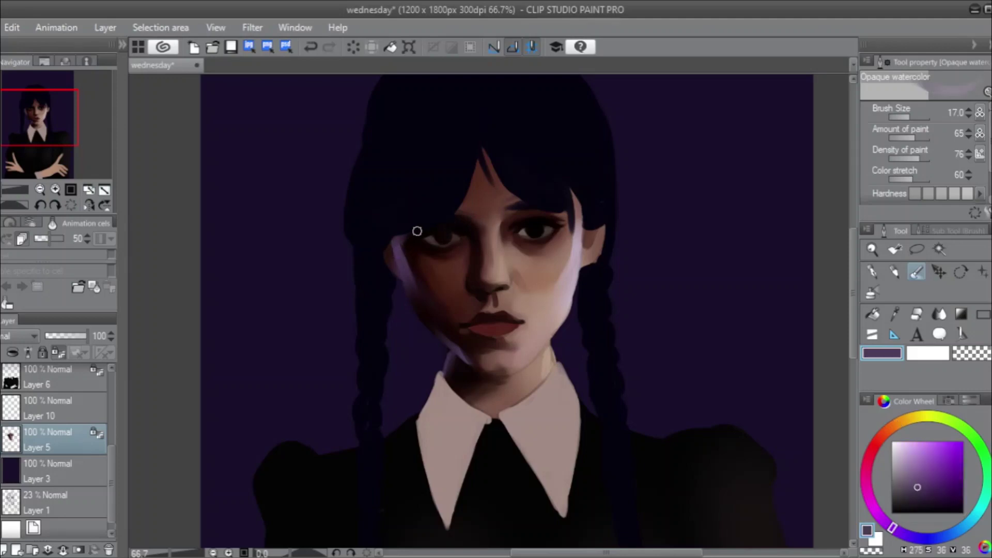
mouse_move(432, 227)
mouse_down()
mouse_move(437, 247)
mouse_move(422, 235)
mouse_up()
key(ctrl+z)
scroll(112, 445, up, 4)
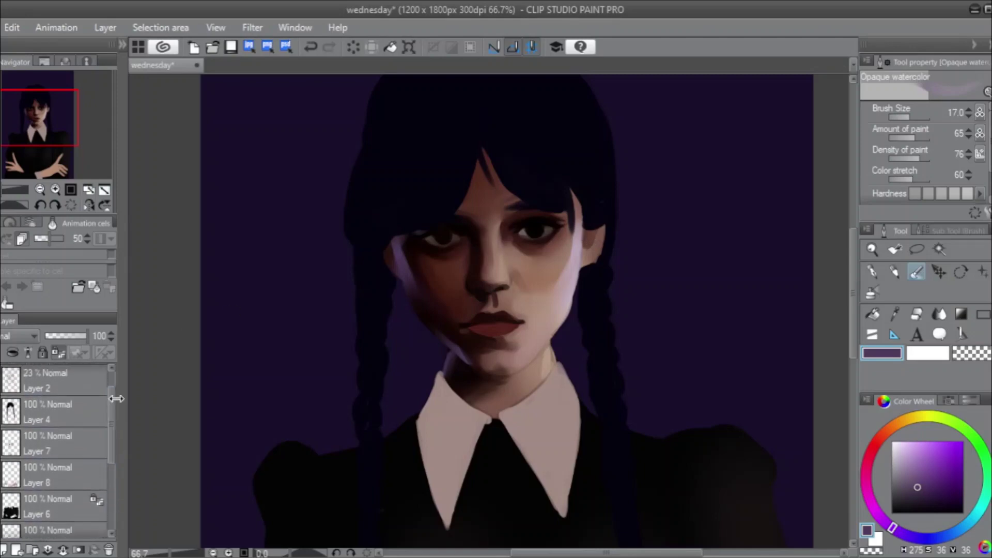
click(82, 407)
click(917, 315)
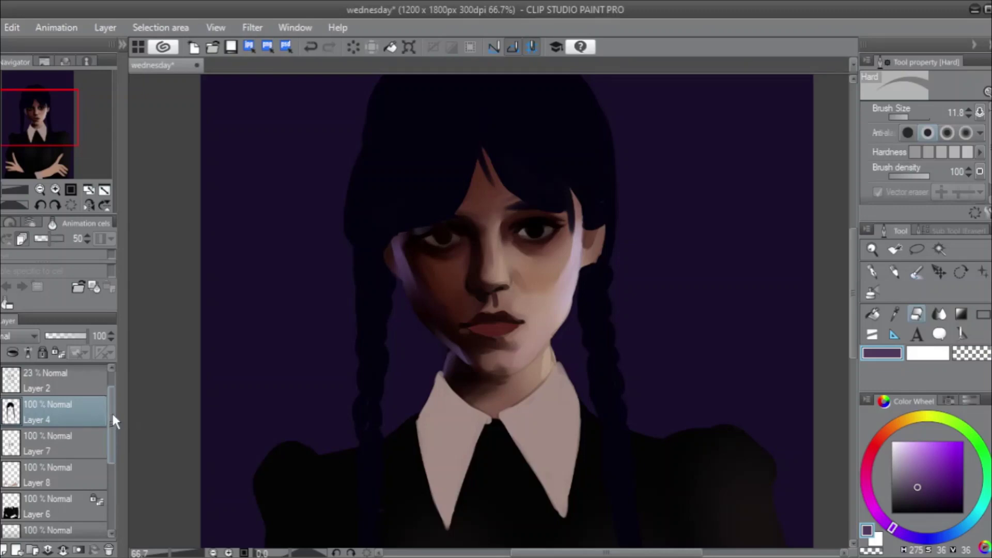
drag(111, 412, 119, 457)
click(86, 462)
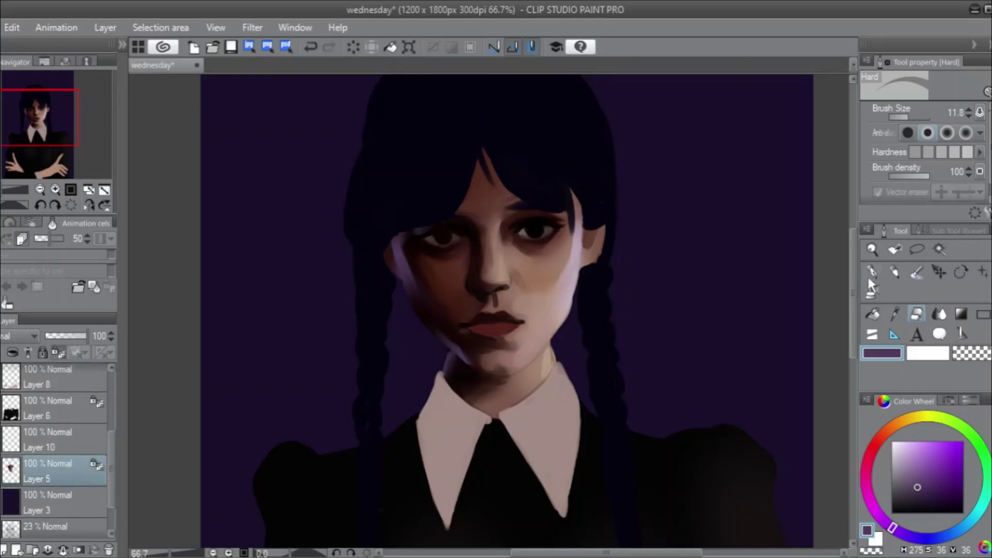
click(916, 273)
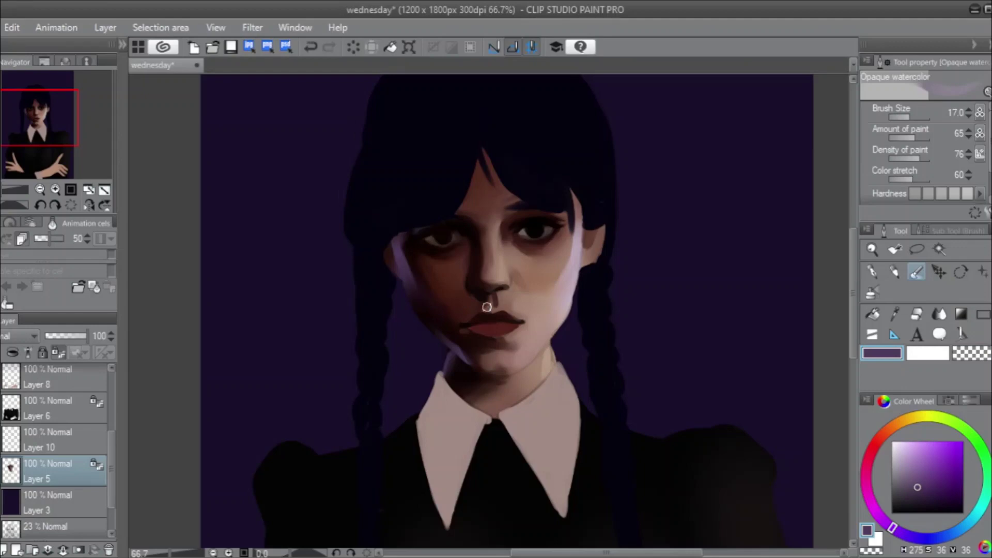
Check the face in a mirrored canvas view and restore the original orientation.
click(89, 206)
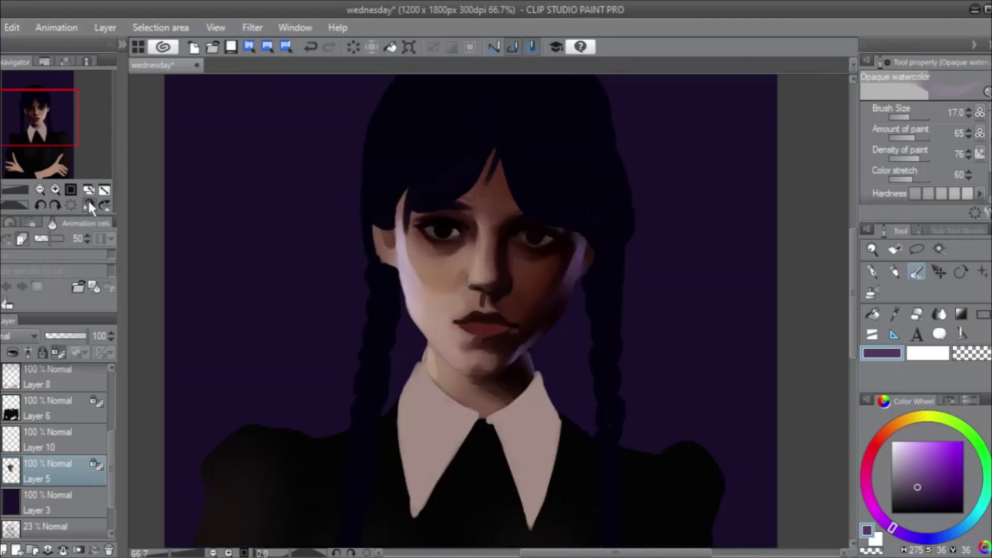
click(87, 204)
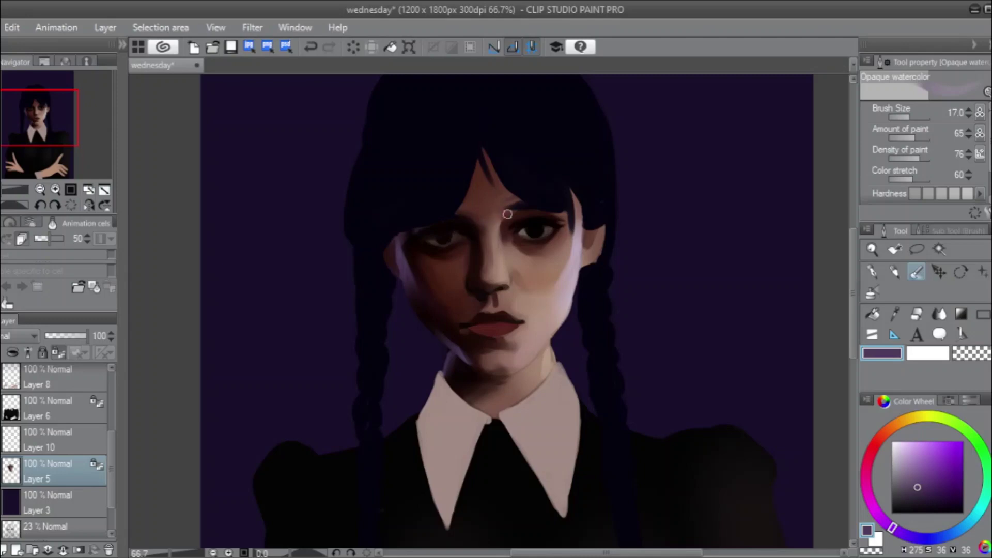
Paint the lower lid of the shadowed eye with sampled reddish brown (H 13, S 66, V 31) at brush size 5.7.
alt+click(452, 274)
click(908, 117)
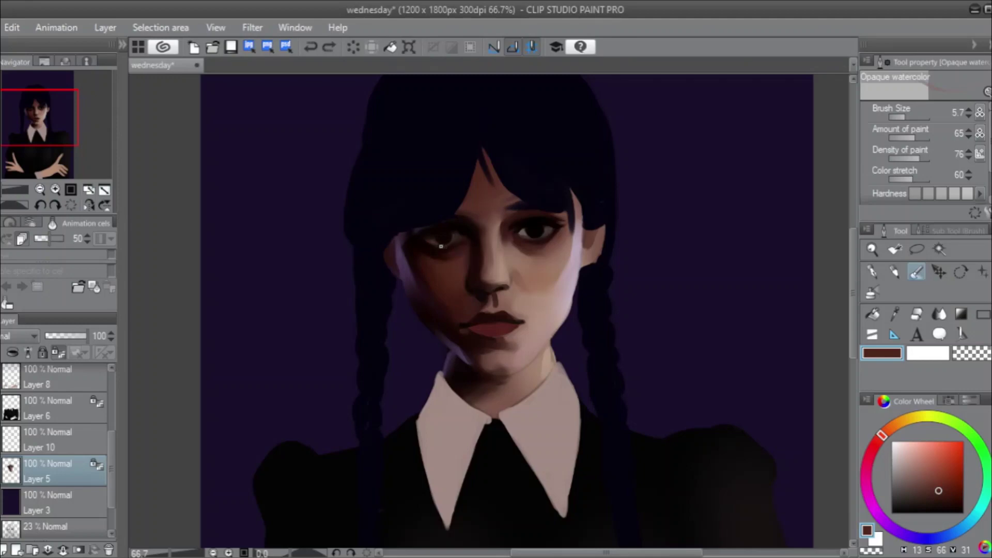
drag(441, 246, 434, 244)
Try a lighter sampled skin tone (H 20, S 36, V 60) along the inner lower lid of the shadowed eye.
alt+click(516, 259)
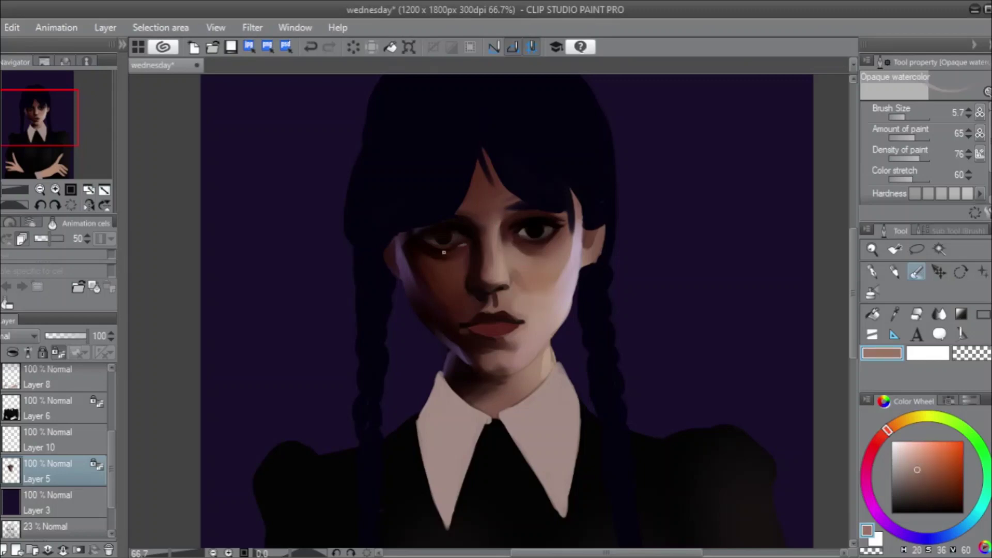
key(ctrl+z)
drag(463, 243, 451, 250)
key(ctrl+z)
key(ctrl+z)
Blend the lit cheek down to the jaw at brush size 24.5, and sample the cheek's skin tone (H 21, S 40, V 60).
click(912, 119)
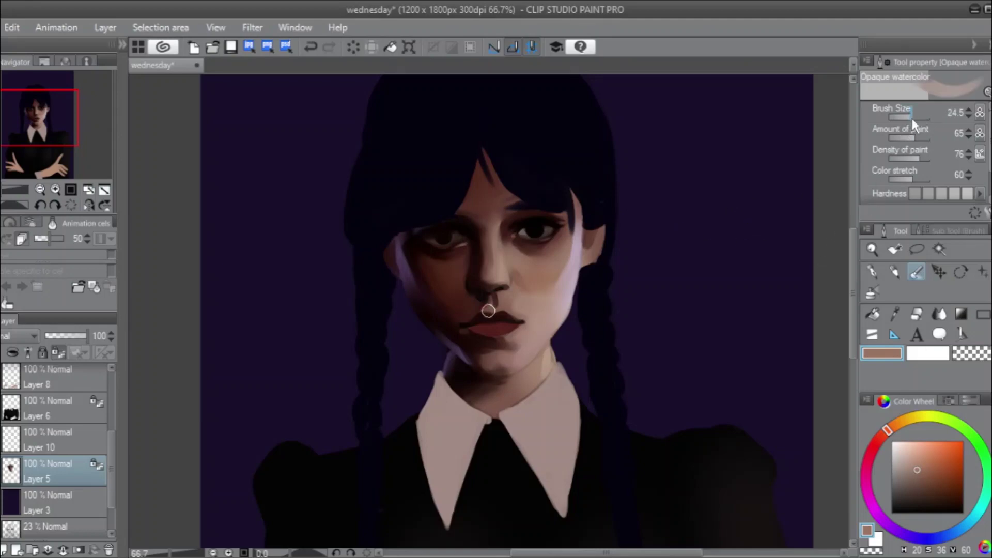
mouse_move(526, 277)
mouse_down()
mouse_move(517, 256)
mouse_move(541, 283)
mouse_move(521, 276)
mouse_move(512, 250)
mouse_move(541, 299)
mouse_move(520, 282)
mouse_move(550, 297)
mouse_move(541, 292)
mouse_move(616, 248)
mouse_move(605, 271)
mouse_move(519, 263)
mouse_move(617, 325)
mouse_move(549, 270)
mouse_move(533, 278)
mouse_move(559, 261)
mouse_move(543, 315)
mouse_move(567, 265)
mouse_move(540, 312)
mouse_move(547, 356)
mouse_move(512, 347)
mouse_move(559, 323)
mouse_move(523, 350)
mouse_move(545, 318)
mouse_move(526, 359)
mouse_move(569, 318)
mouse_move(524, 354)
mouse_move(530, 370)
mouse_move(522, 371)
mouse_move(552, 262)
mouse_move(540, 281)
mouse_move(551, 345)
mouse_up()
alt+click(547, 276)
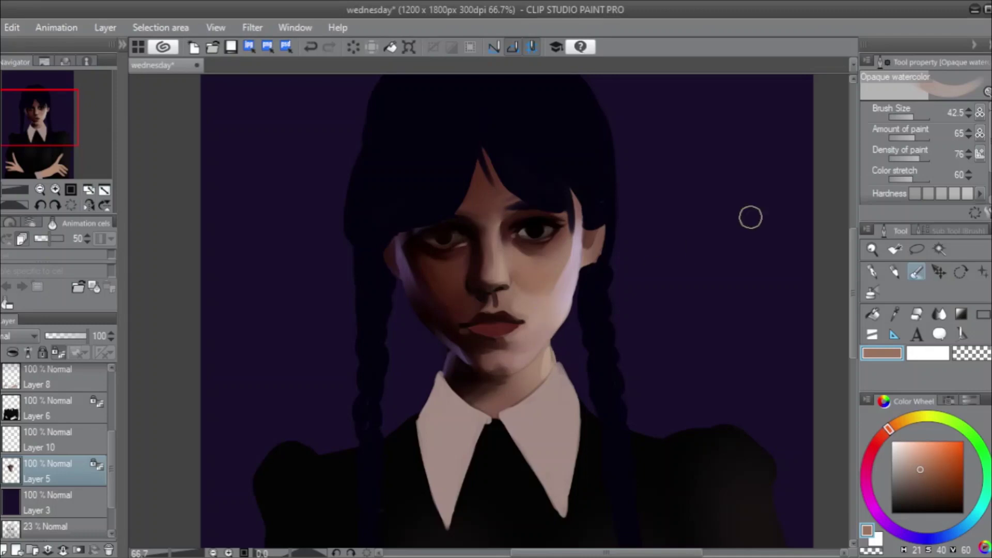
Soften the chin and lit jawline with the sampled skin tone at brush size 51.1, and reduce the size to 20.4.
drag(914, 116, 909, 116)
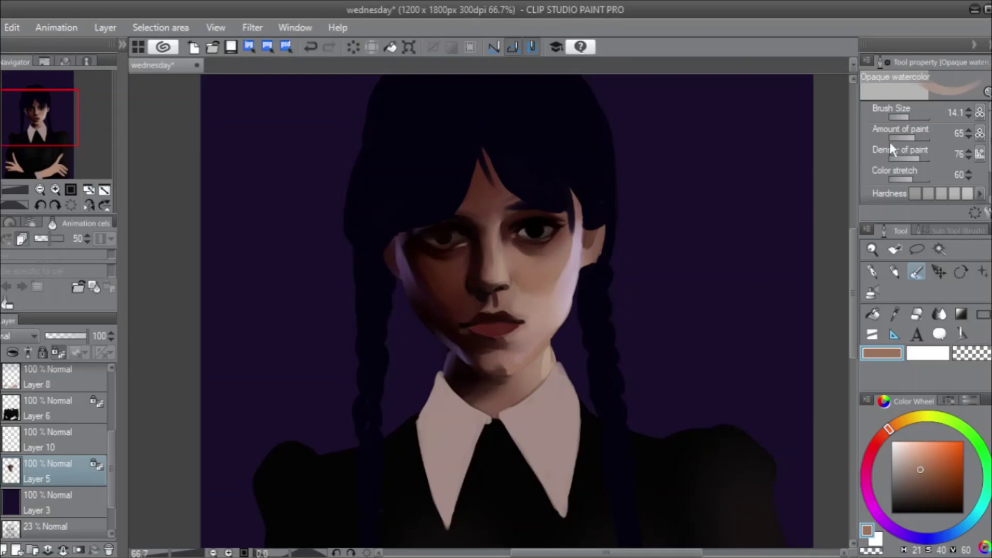
drag(906, 114, 914, 114)
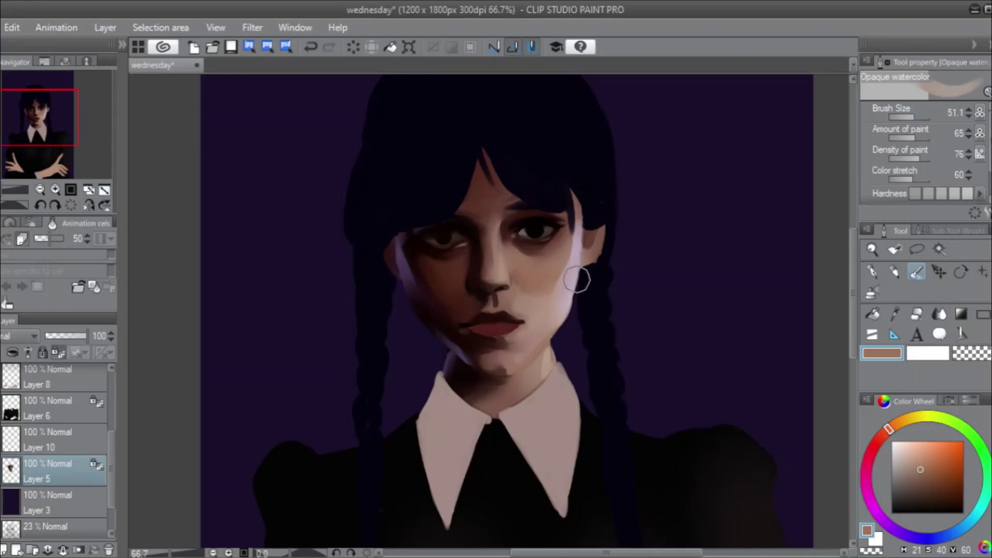
mouse_move(517, 369)
mouse_down()
mouse_move(515, 347)
mouse_move(551, 323)
mouse_move(538, 318)
mouse_move(548, 310)
mouse_move(528, 348)
mouse_move(539, 326)
mouse_move(541, 335)
mouse_up()
drag(916, 116, 909, 116)
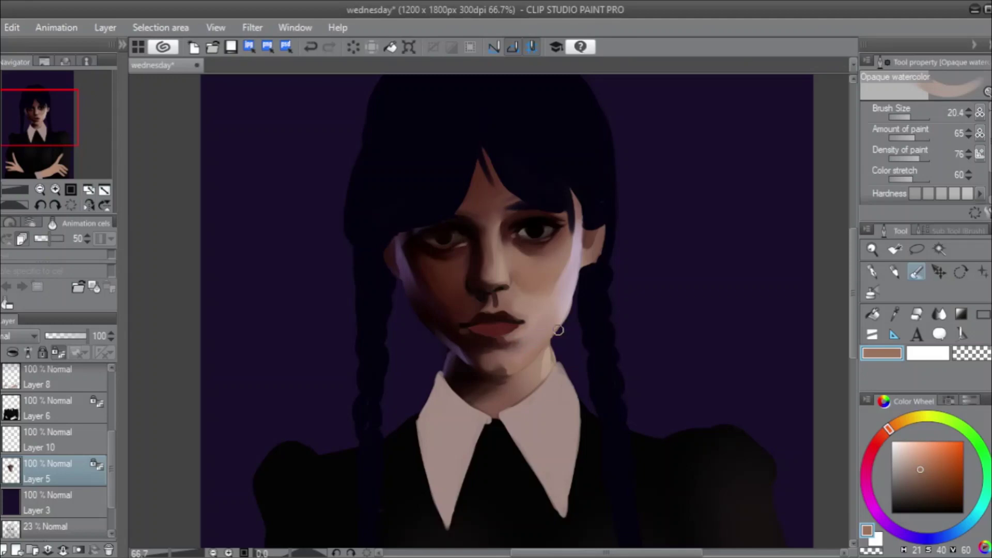
Paint the bridge of the nose with a lighter sampled skin tone (H 20, S 28, V 67) at brush size 29.5.
drag(920, 112, 913, 117)
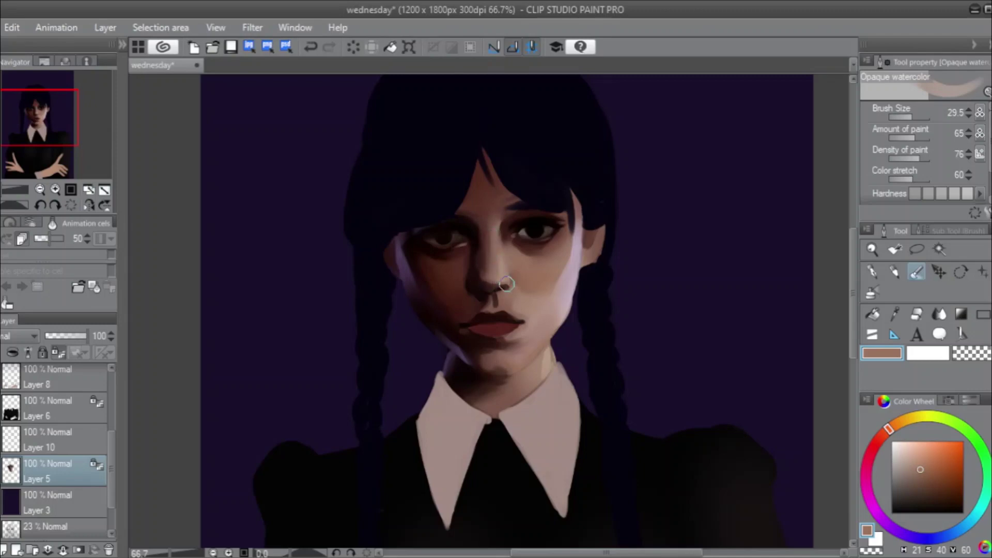
alt+click(519, 260)
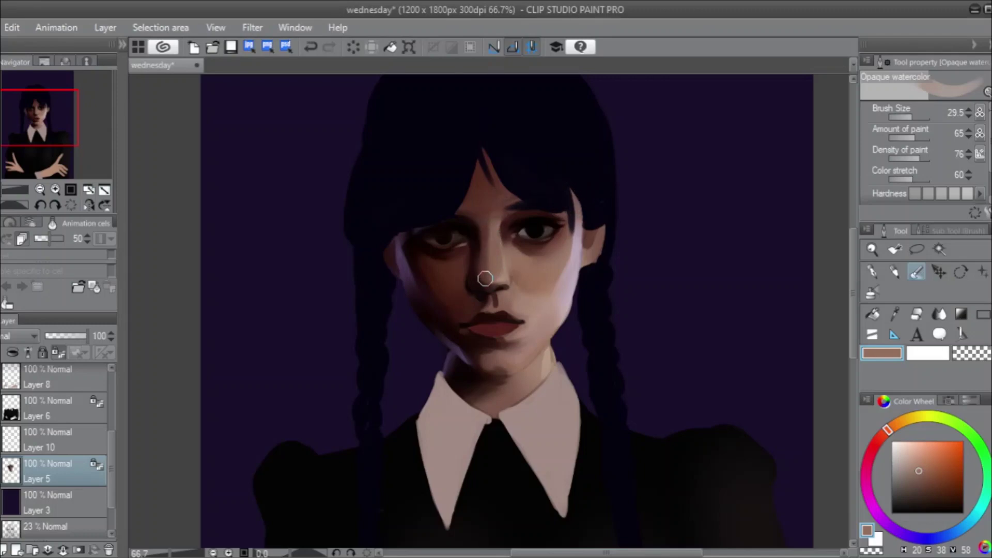
key(ctrl+z)
alt+click(532, 297)
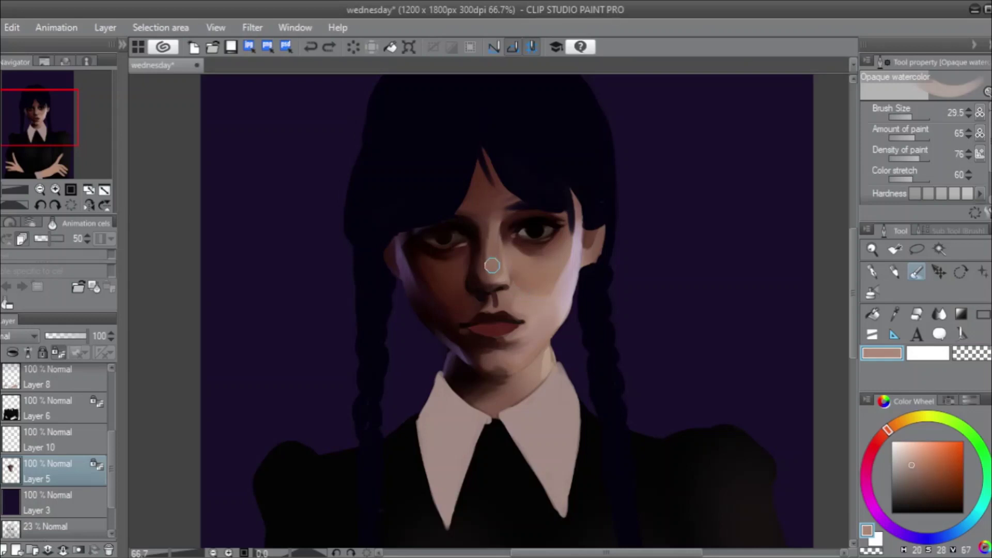
key(ctrl+z)
mouse_move(491, 233)
mouse_down()
mouse_move(492, 256)
mouse_move(492, 239)
mouse_up()
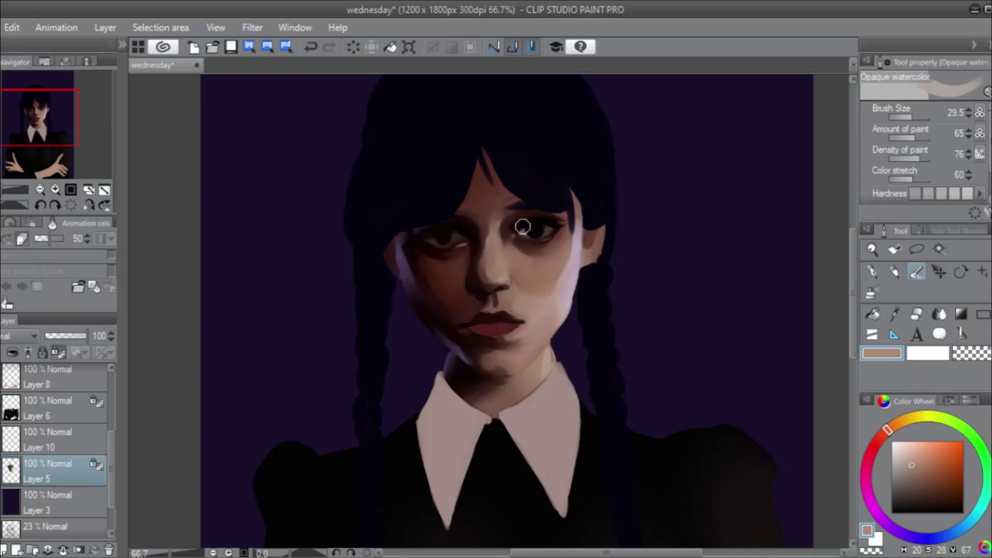
Refine the nose with sampled warm skin tone (H 21, S 43, V 60), finishing at brush size 9.8.
drag(913, 117, 909, 119)
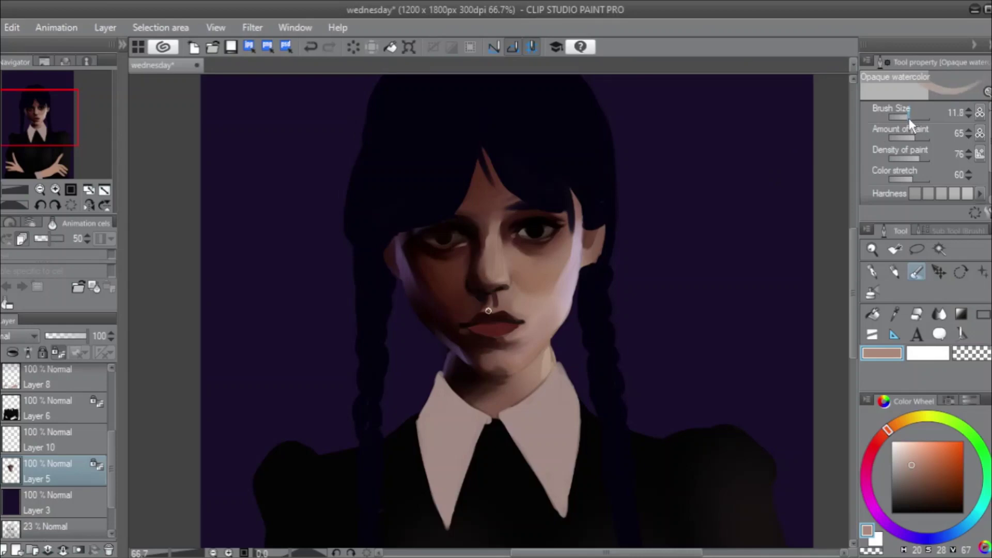
alt+click(533, 276)
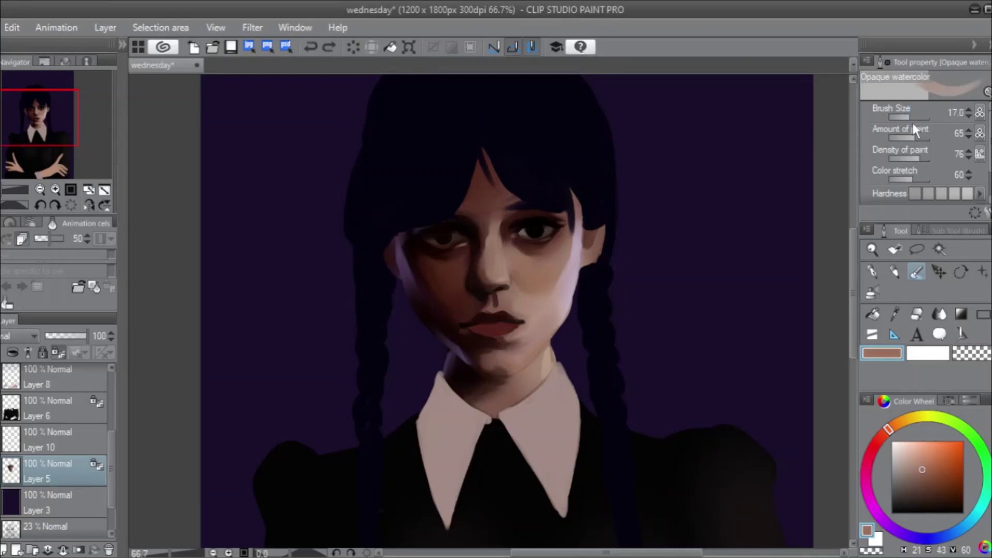
drag(911, 117, 907, 118)
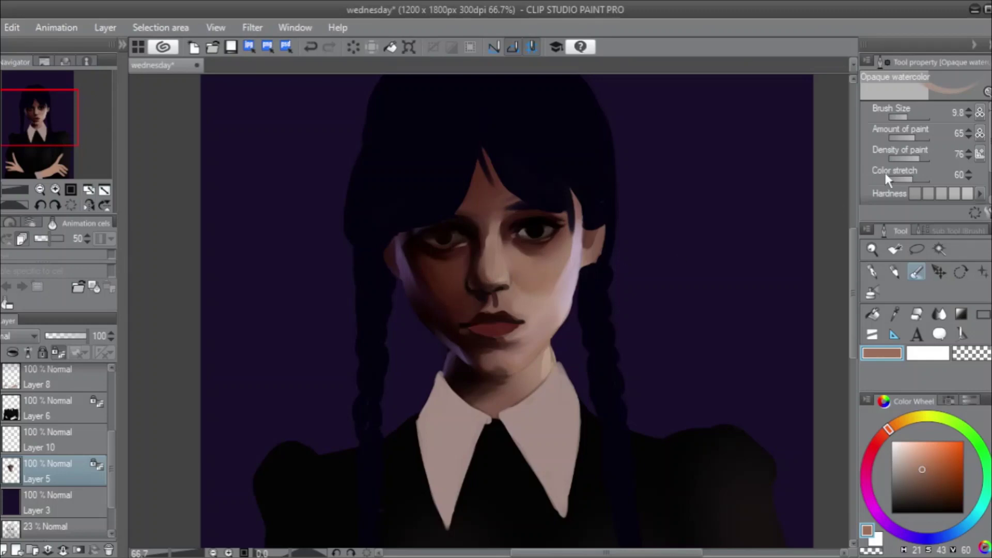
Blend the upper nose bridge and the skin under the lit eye with the same tone at brush size 24.5.
drag(908, 113, 913, 114)
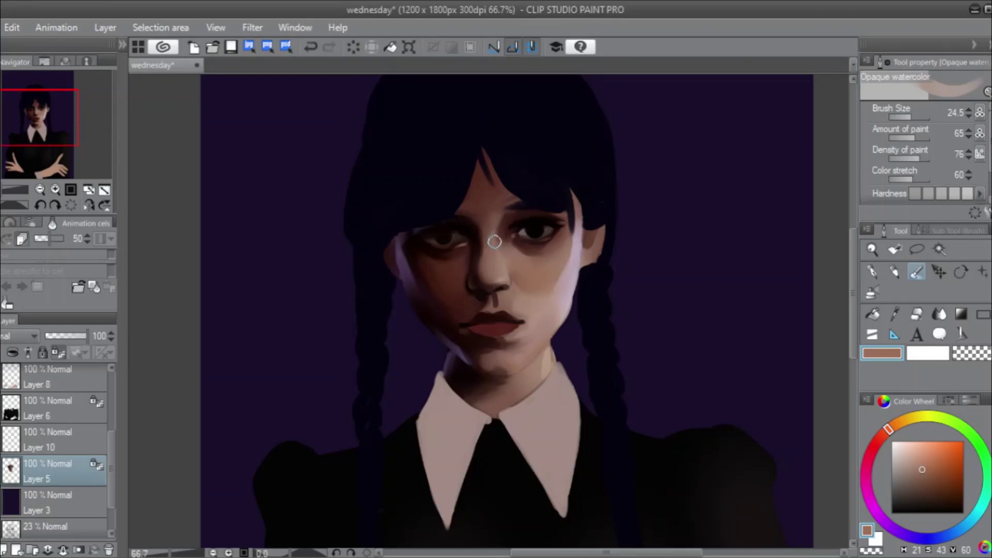
drag(494, 242, 491, 235)
mouse_move(550, 236)
mouse_down()
mouse_move(518, 253)
mouse_move(519, 265)
mouse_move(556, 240)
mouse_move(526, 272)
mouse_up()
Define the lower edge of the lit eye with sampled near-black (H 15, S 100, V 2) at brush size 6.8.
alt+click(546, 222)
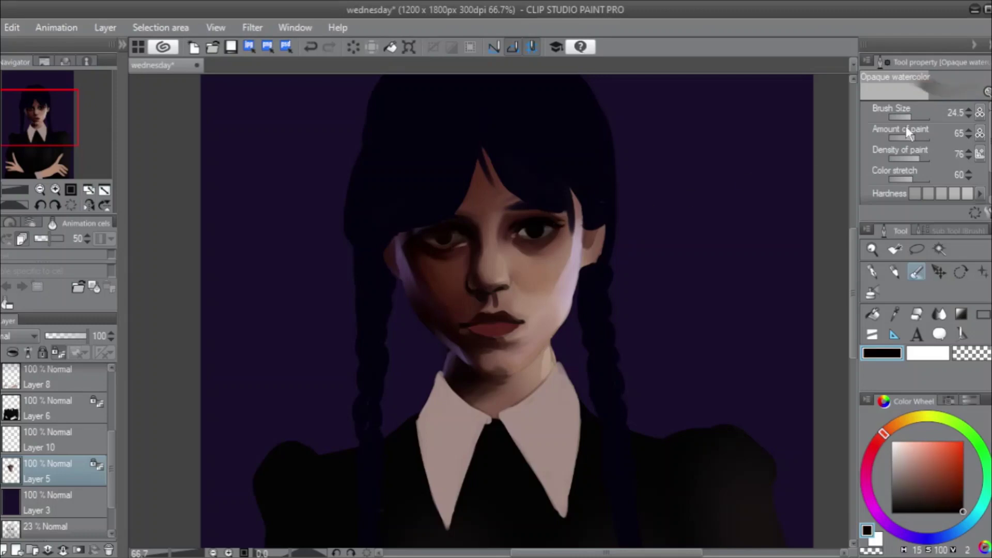
drag(911, 116, 908, 116)
drag(556, 229, 533, 244)
Switch to the hair on Layer 4 and back to Layer 5, setting the brush size to 9.8.
drag(111, 489, 110, 408)
click(80, 421)
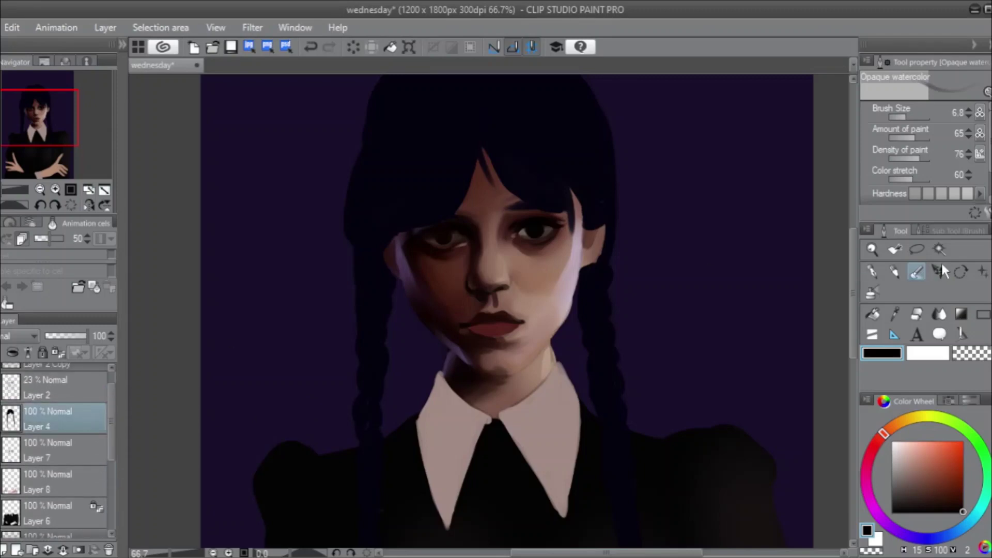
drag(915, 119, 903, 117)
drag(113, 430, 116, 467)
click(64, 487)
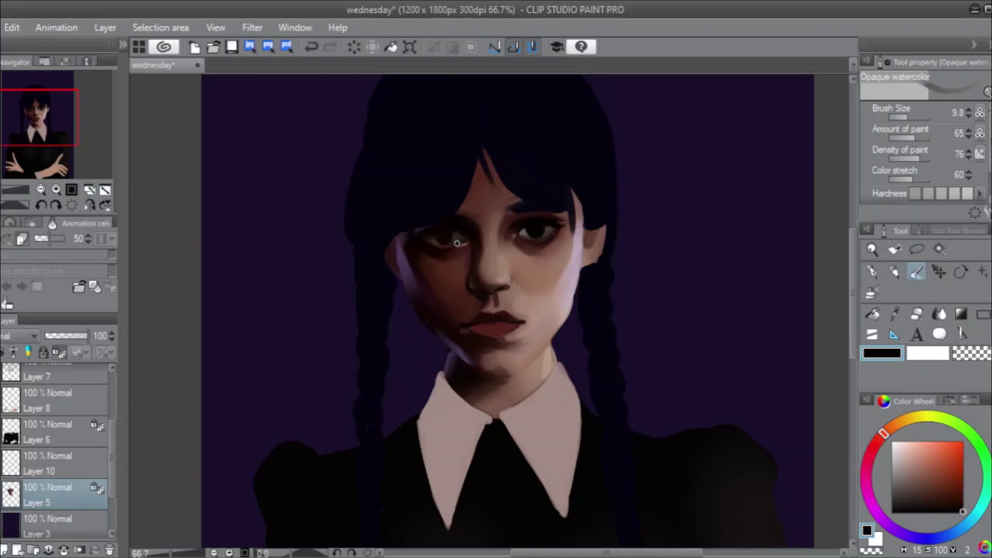
Paint the shadowed eye's white with sampled grey-brown (H 14, S 16, V 42) and its dark parts with black (H 11, S 73, V 0).
alt+click(514, 232)
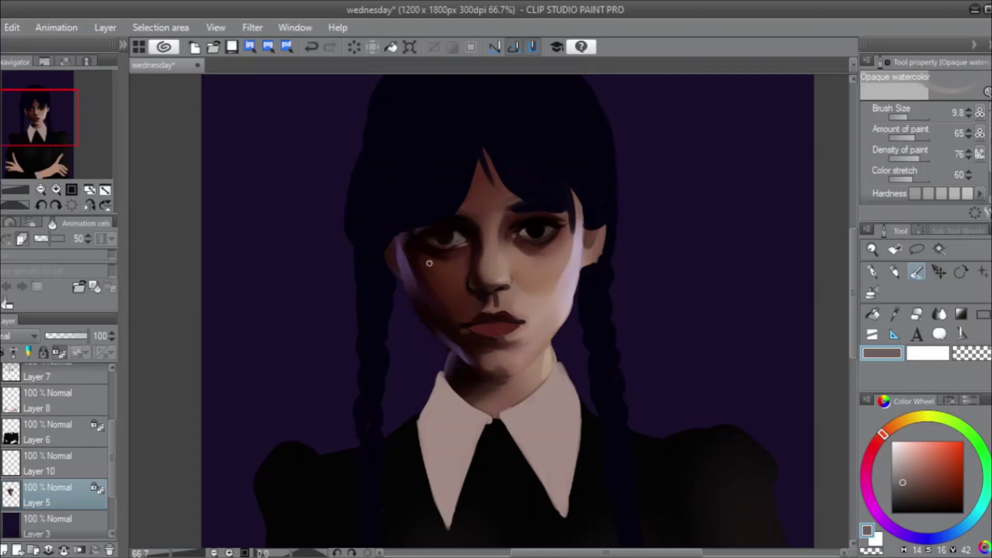
alt+click(444, 236)
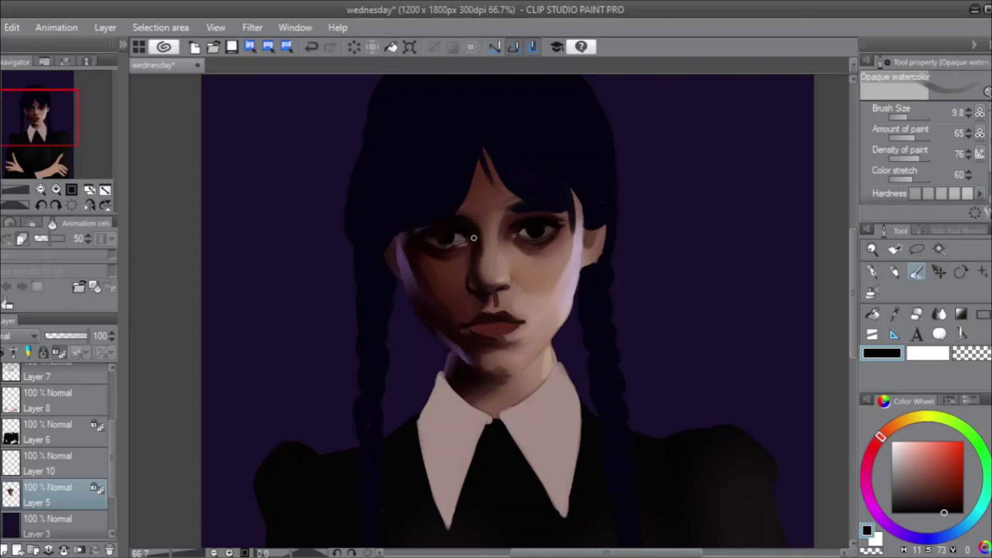
key(ctrl+z)
key(ctrl+y)
Shade the forehead between the parted bangs with the same black at brush size 51.1.
drag(910, 116, 910, 116)
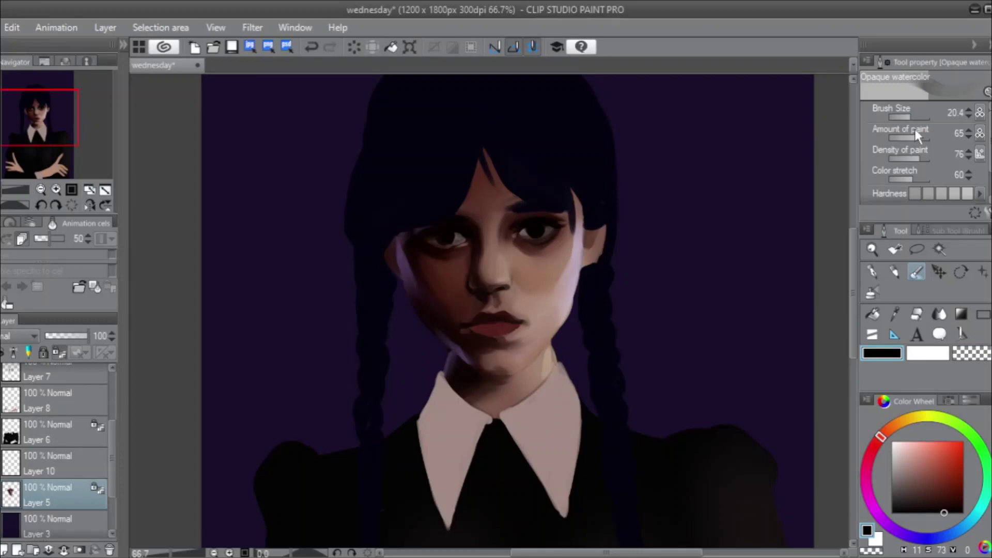
drag(917, 117, 915, 114)
mouse_move(490, 178)
mouse_down()
mouse_move(493, 243)
mouse_move(482, 206)
mouse_move(493, 192)
mouse_move(479, 202)
mouse_move(503, 180)
mouse_move(488, 216)
mouse_move(485, 206)
mouse_move(494, 185)
mouse_move(491, 233)
mouse_move(484, 203)
mouse_up()
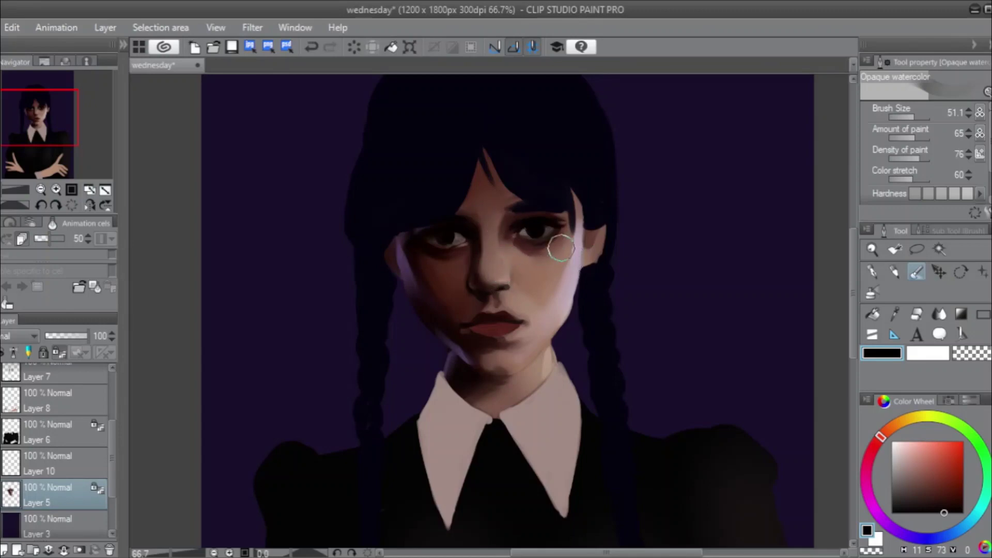
Warm the shadow edge of the nose with the Soft airbrush at size 29.5 in reddish brown (H 14, S 54, V 43).
alt+click(484, 263)
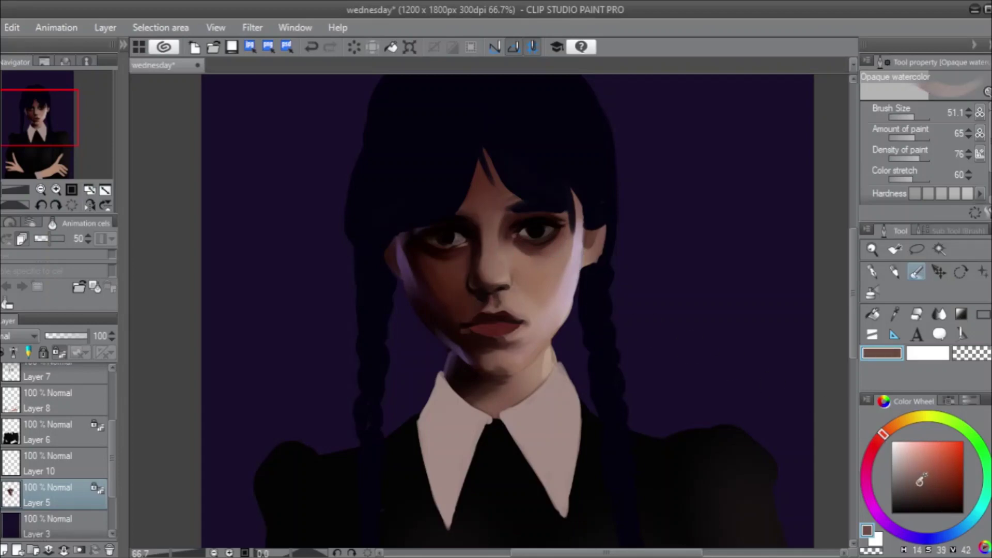
drag(919, 481, 930, 482)
click(873, 293)
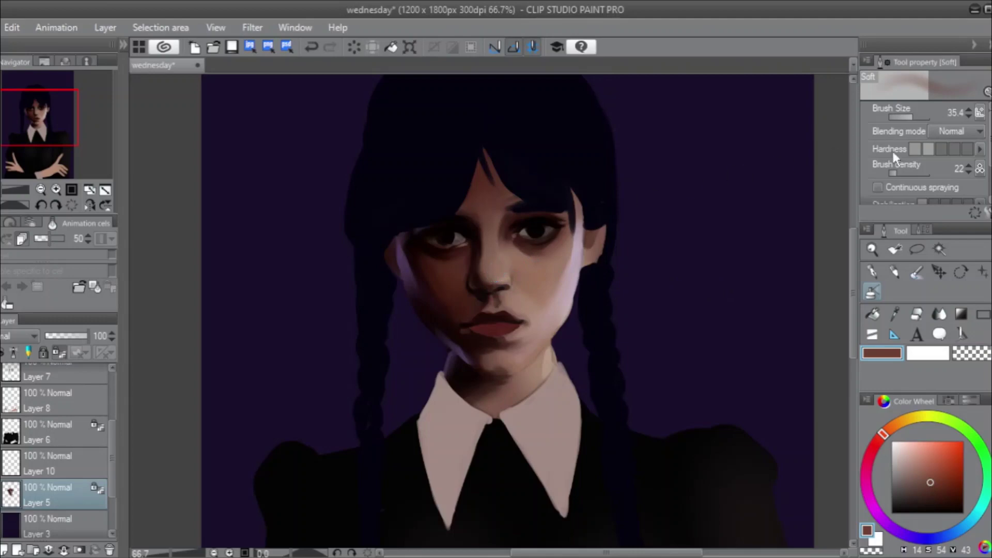
drag(916, 117, 912, 116)
drag(483, 280, 483, 258)
Try a more saturated red-brown (H 14, S 72, V 46) from the nose to the cheek under the shadowed eye.
click(943, 480)
drag(943, 480, 943, 480)
mouse_move(486, 277)
mouse_down()
mouse_move(481, 213)
mouse_move(490, 211)
mouse_move(512, 268)
mouse_move(454, 257)
mouse_up()
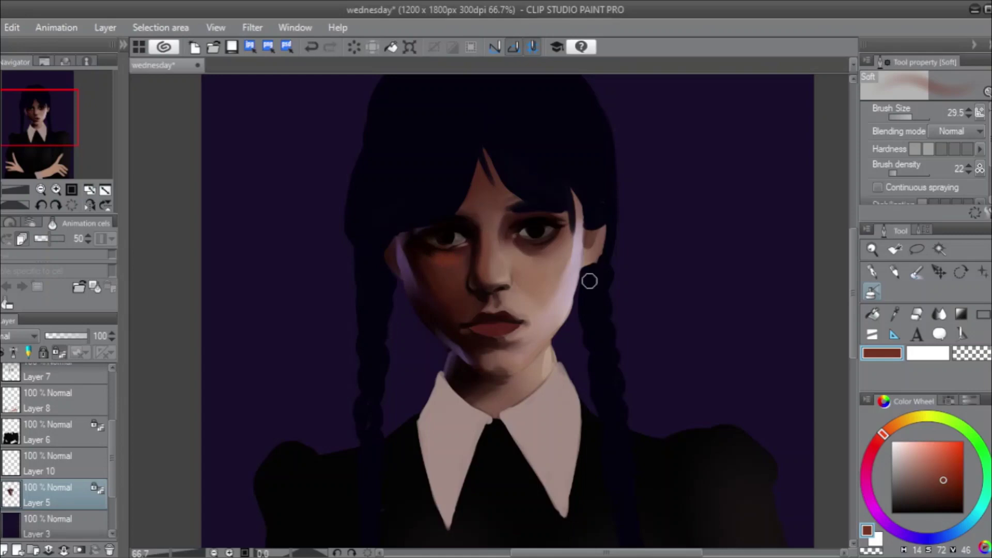
key(ctrl+z)
Airbrush dark red (H 11, S 89, V 28) under the shadowed eye, and return to the Opaque watercolor brush.
alt+click(452, 250)
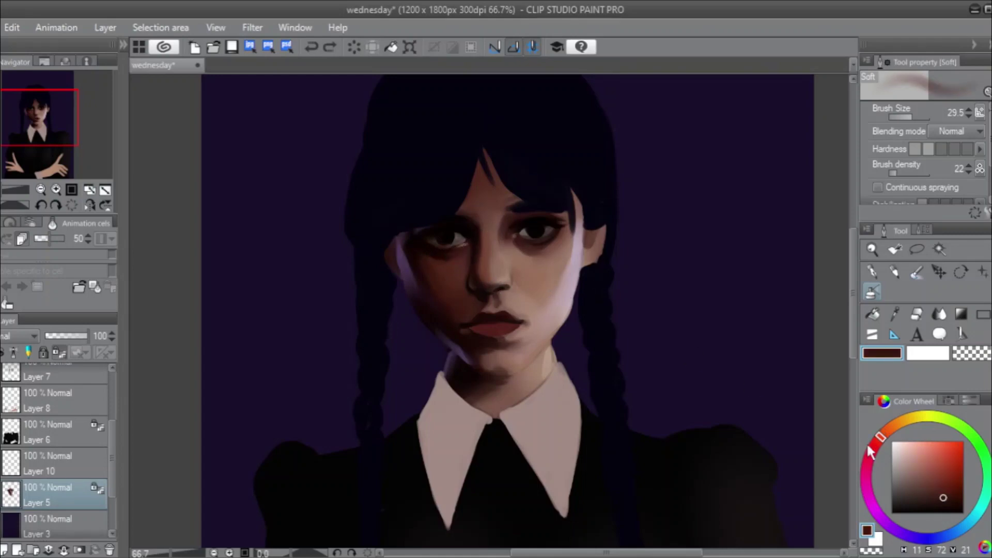
click(956, 493)
drag(451, 257, 435, 253)
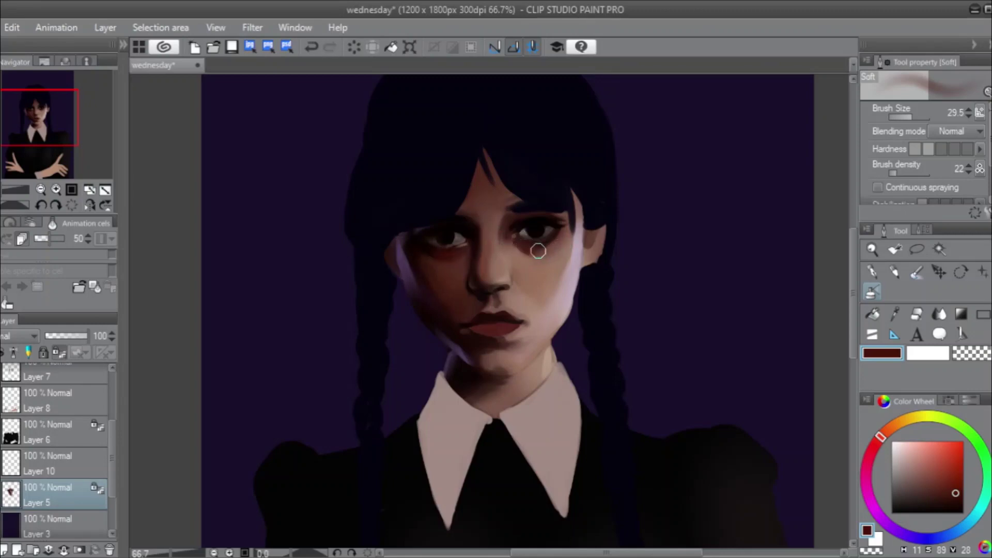
click(916, 272)
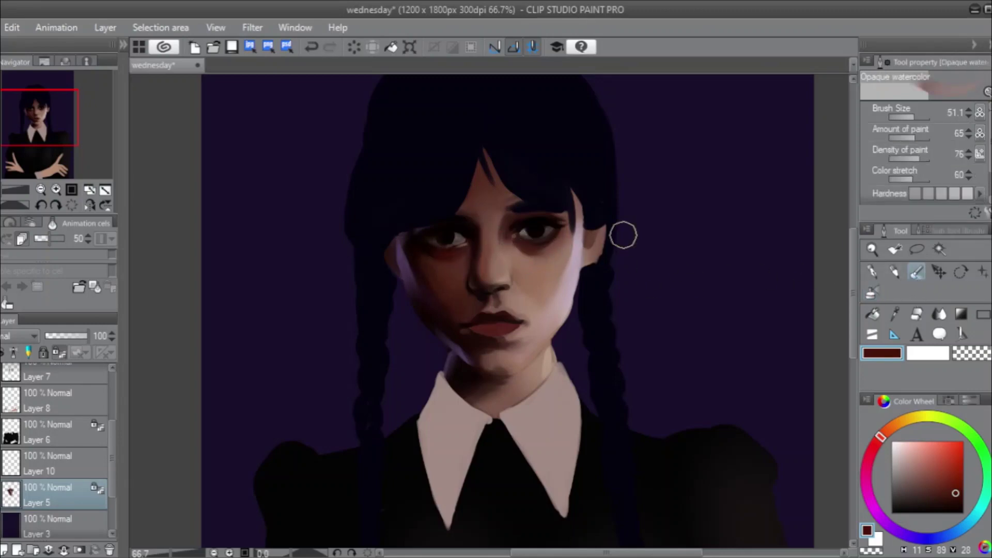
Deepen the shadow edge along the nose in dark reddish brown (H 14, S 69, V 34), alternating Soft airbrush 29.5 and Opaque watercolor 42.5.
drag(916, 117, 912, 116)
click(913, 118)
alt+click(494, 268)
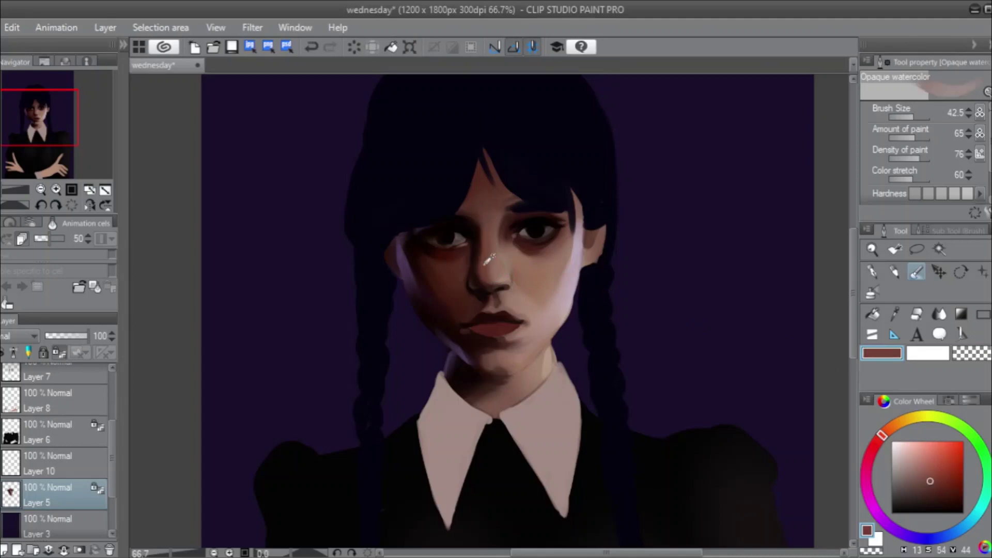
click(933, 485)
click(941, 488)
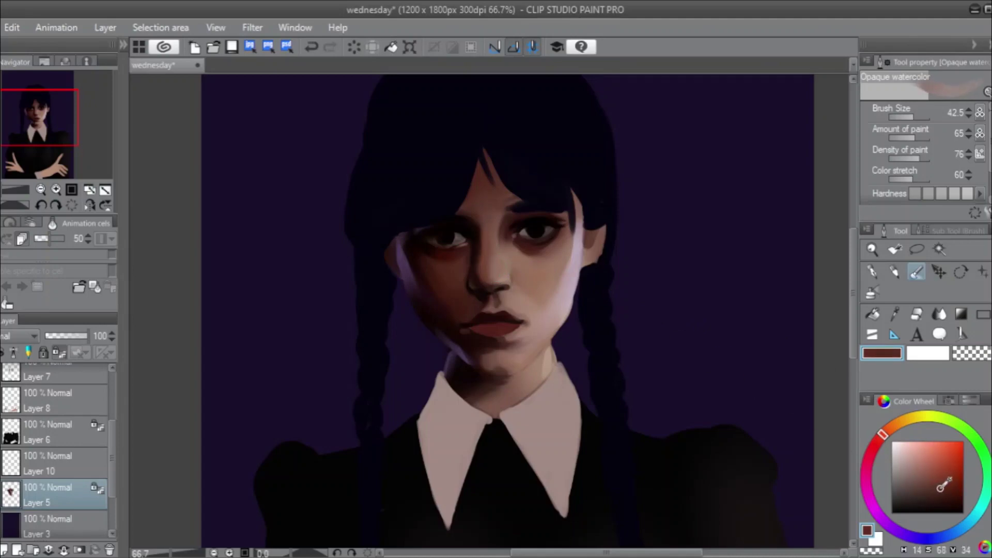
click(871, 292)
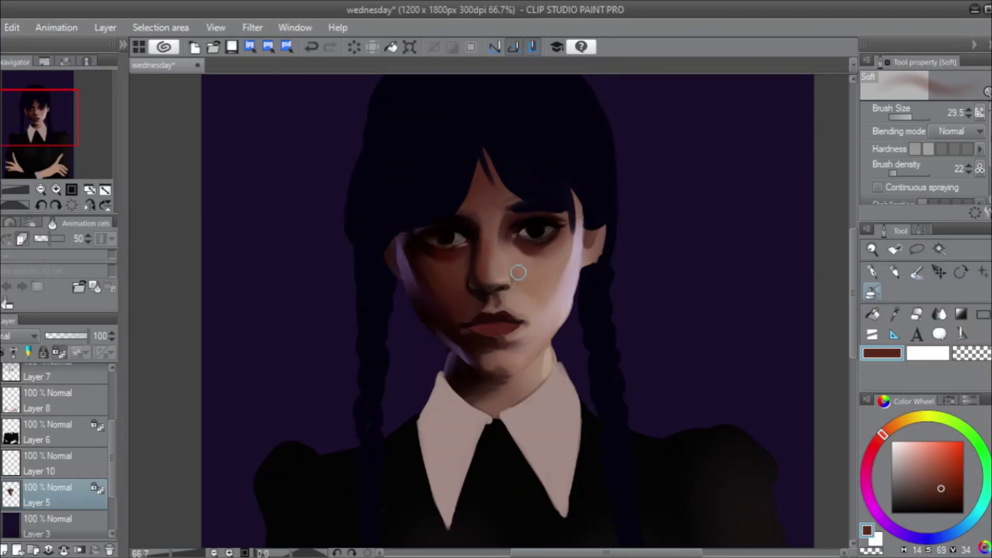
click(918, 271)
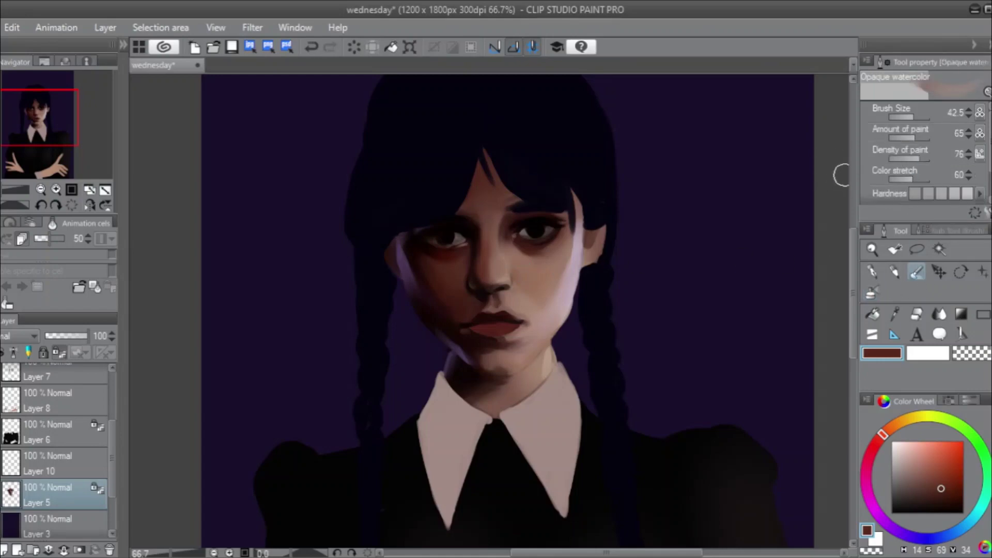
click(871, 293)
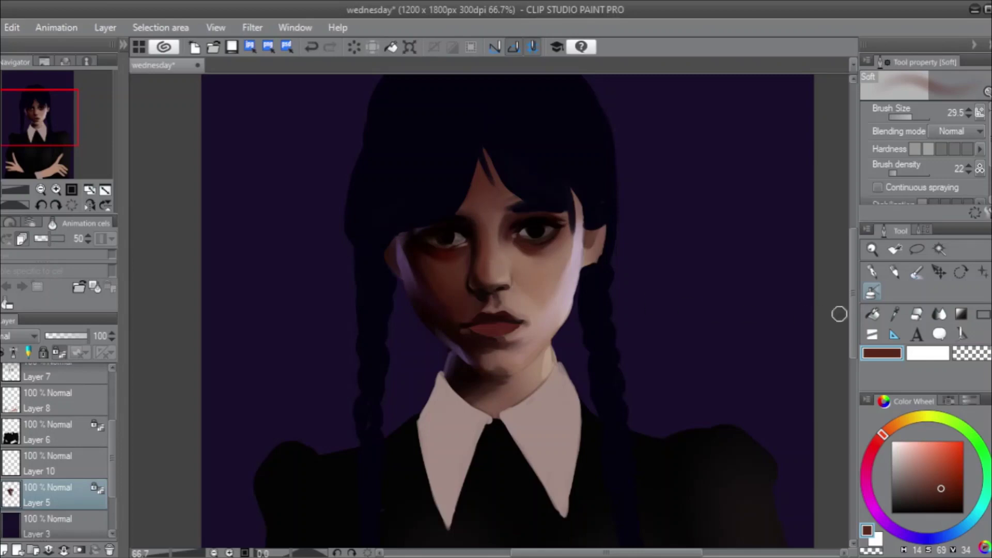
click(918, 271)
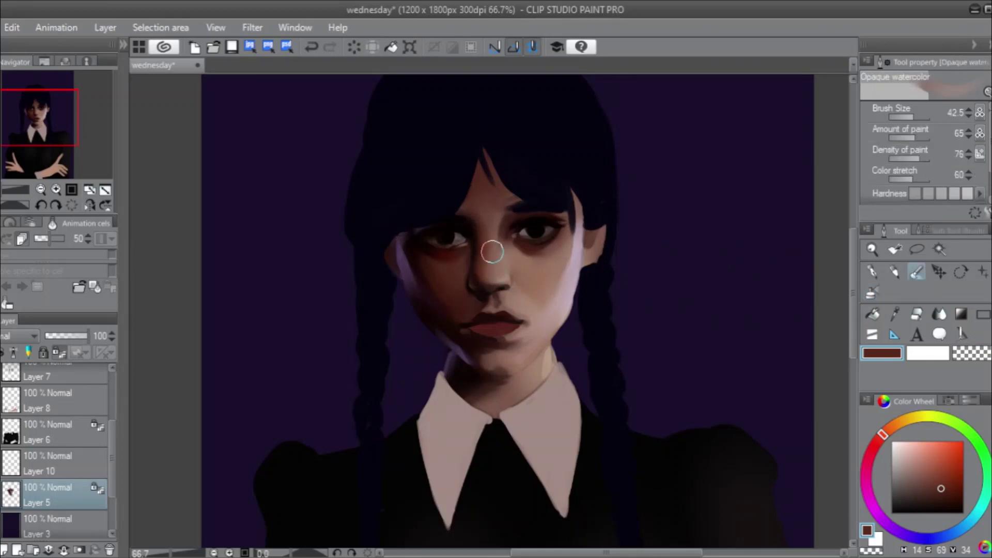
Undo the last stroke and lighten the nose bridge with sampled skin tone (H 20, S 31, V 62) at brush size 17.0.
key(ctrl+z)
alt+click(519, 296)
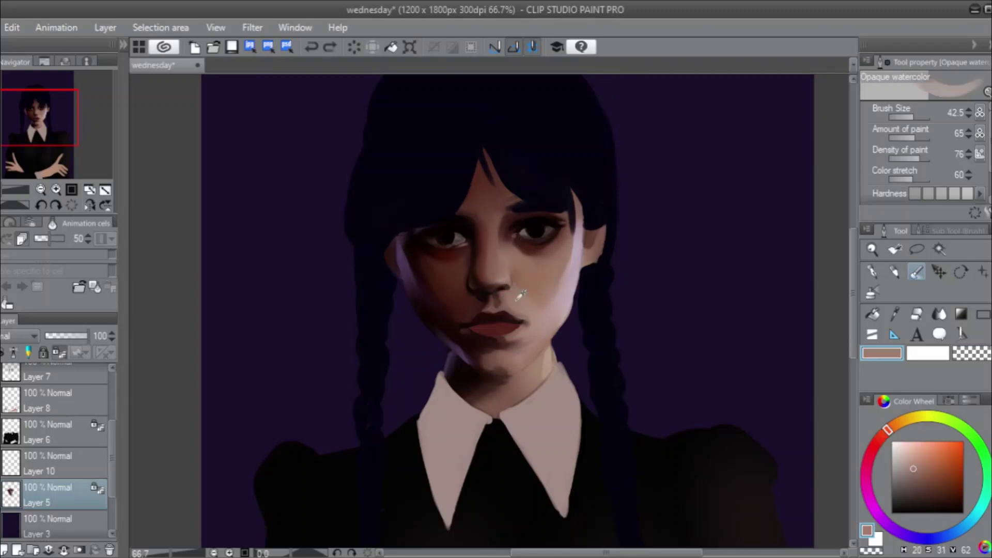
click(910, 117)
drag(493, 254, 492, 245)
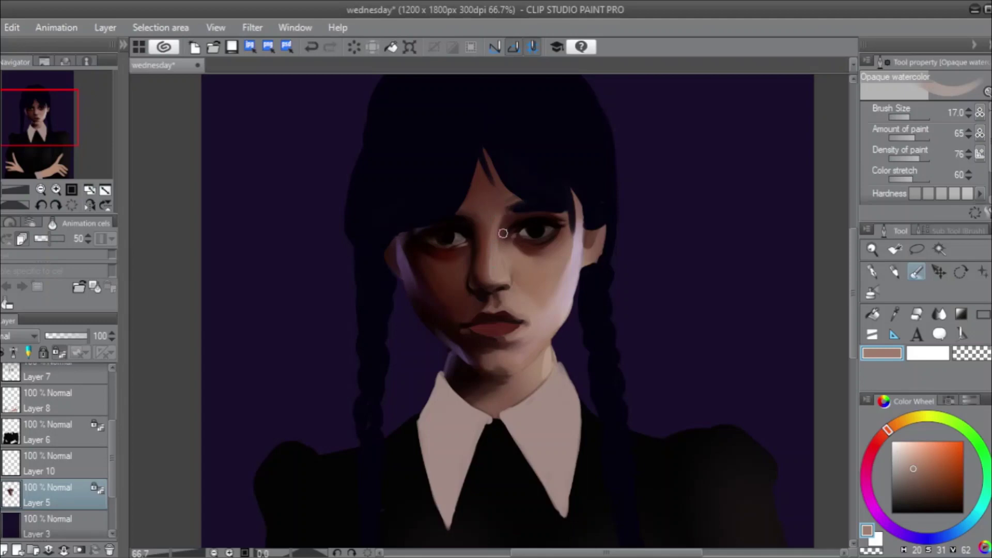
key(ctrl+z)
drag(495, 237, 497, 217)
key(ctrl+z)
key(ctrl+y)
Blend the shadow edge of the nose and the shadowed eye with sampled tan (H 21, S 39, V 60) at brush size 20.4.
alt+click(537, 273)
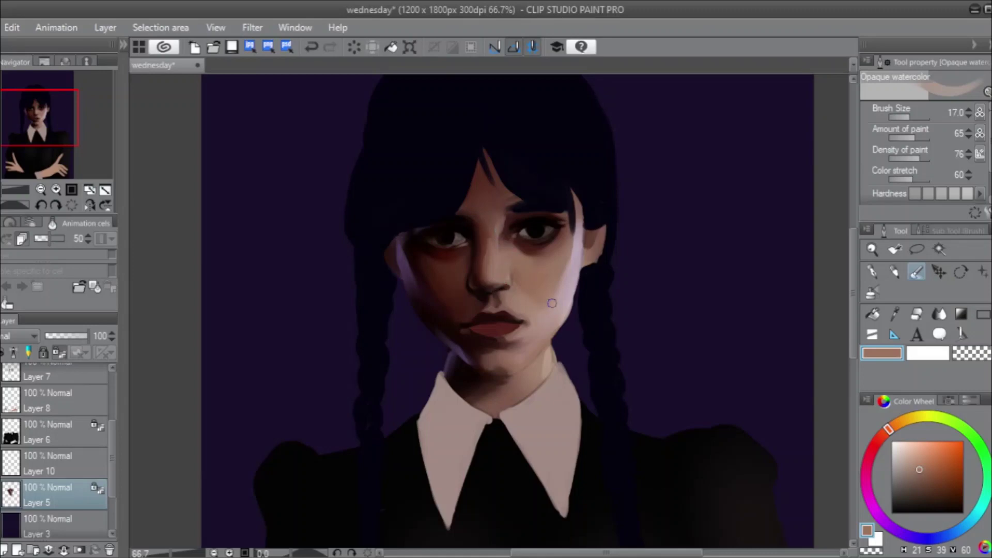
click(913, 115)
key(ctrl+z)
key(ctrl+z)
mouse_move(482, 266)
mouse_down()
mouse_move(488, 236)
mouse_move(484, 257)
mouse_up()
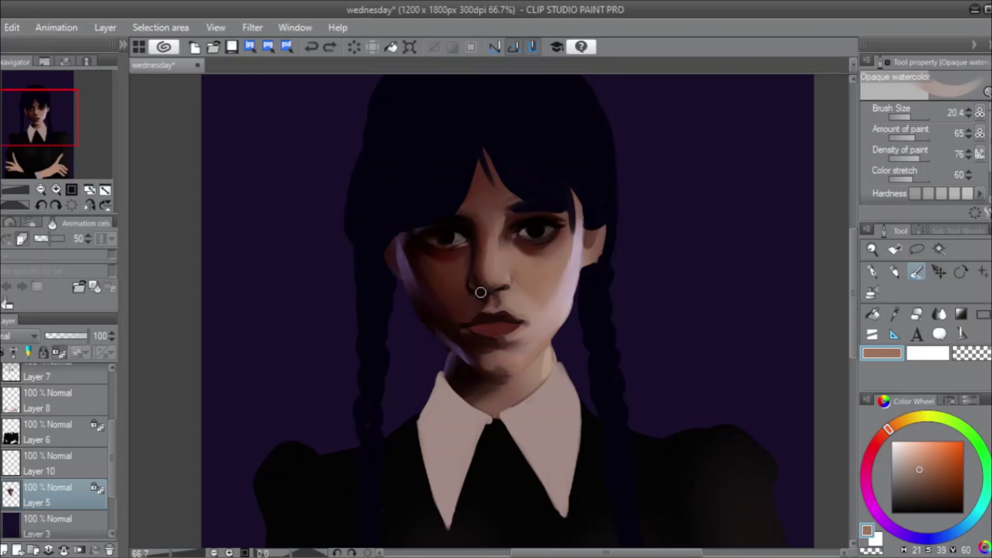
drag(484, 262, 480, 257)
key(ctrl+z)
drag(443, 235, 455, 250)
Soften the shadowed cheek with sampled tan (H 20, S 39, V 60) at brush size 29.5, and check the face mirrored.
alt+click(528, 274)
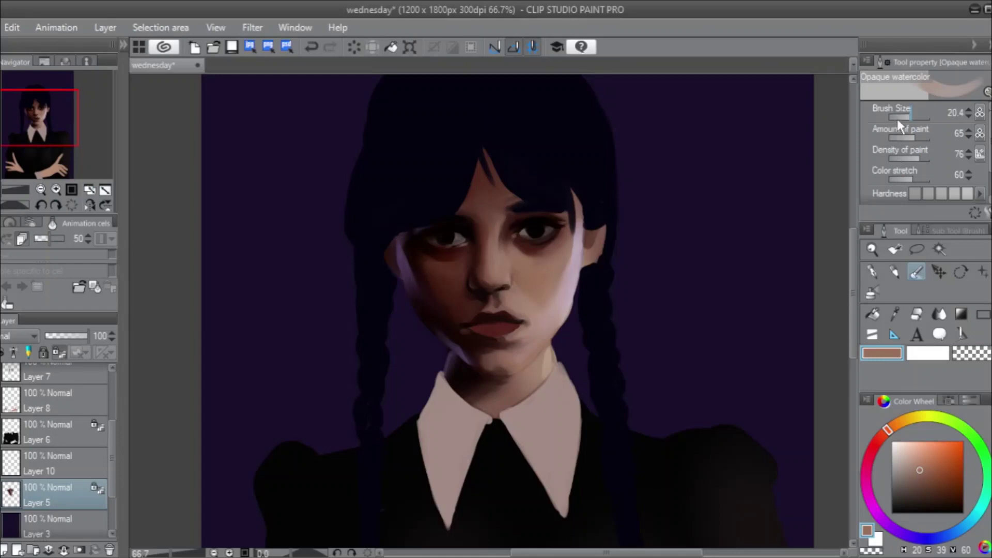
drag(896, 118, 914, 113)
mouse_move(449, 279)
mouse_down()
mouse_move(448, 262)
mouse_move(437, 266)
mouse_up()
click(90, 205)
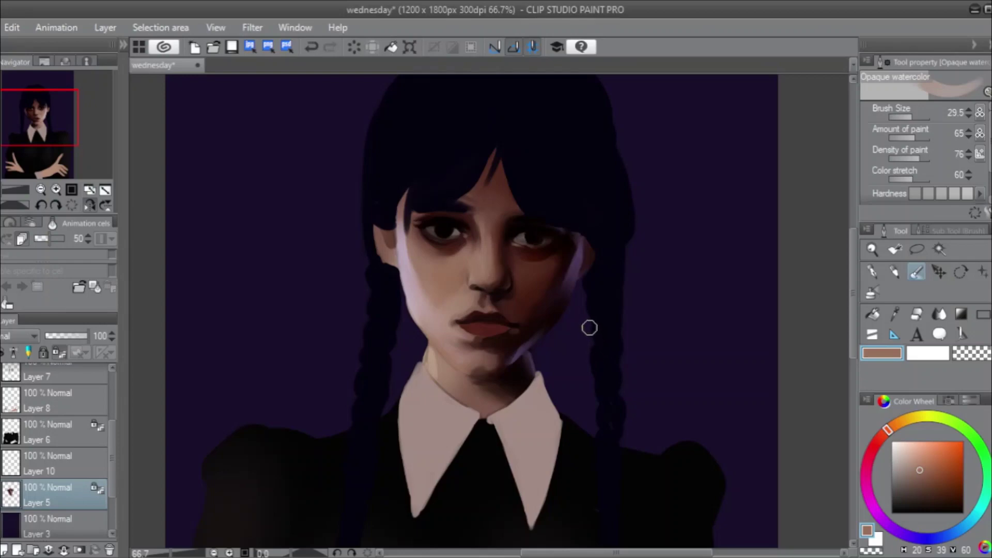
click(88, 205)
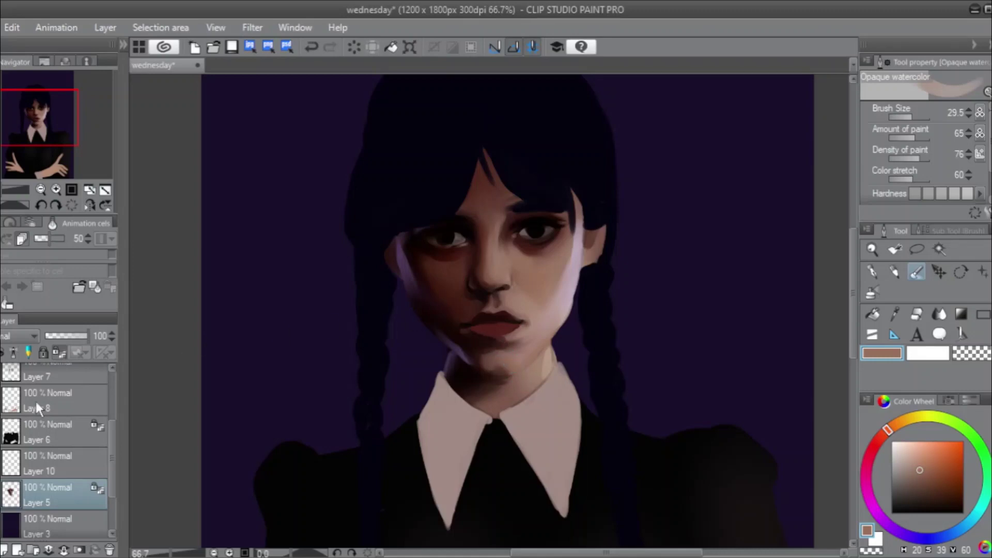
Try trimming the shadowed jaw edge with the Hard eraser at size 11.8, and mirror the canvas view.
click(915, 313)
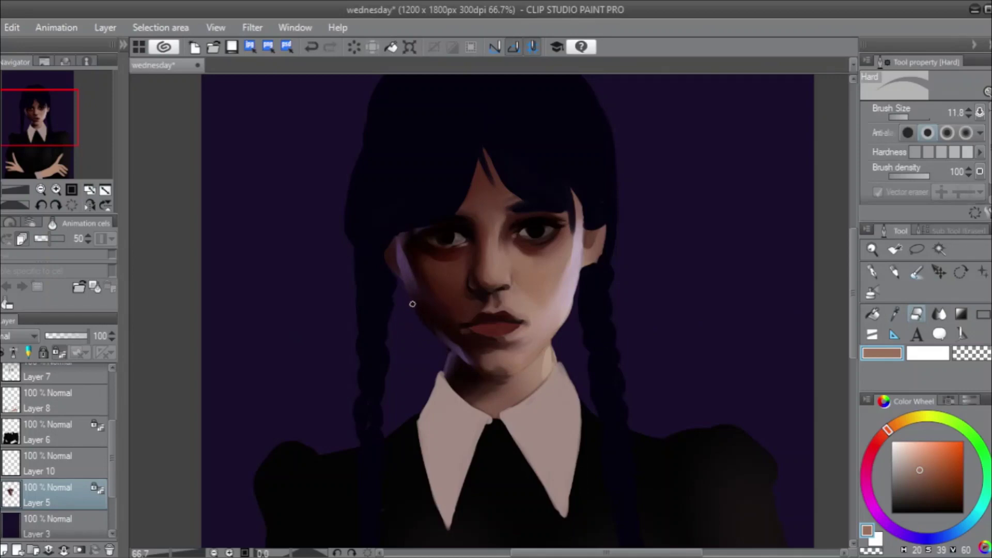
key(ctrl+z)
click(89, 204)
drag(86, 334, 88, 336)
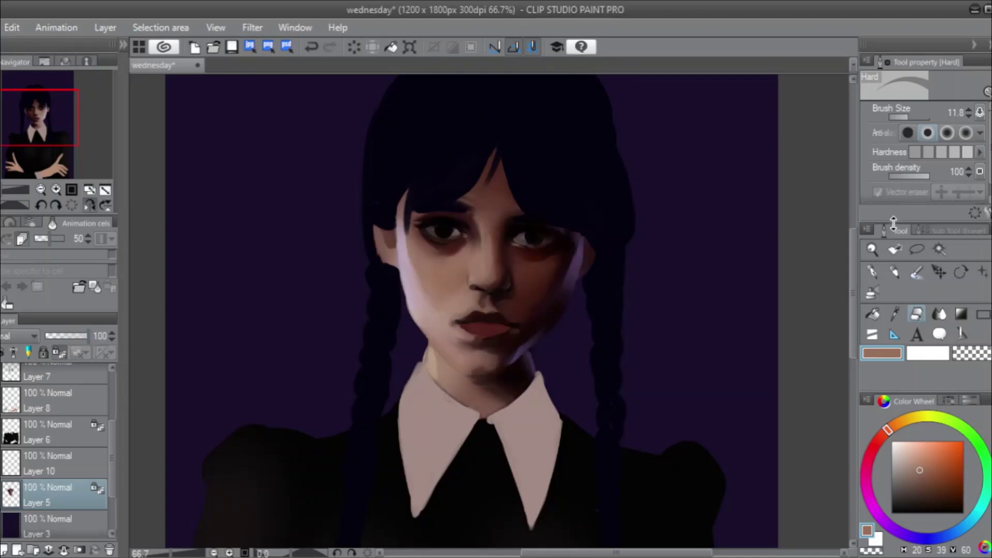
Unlock Layer 5's transparent pixels and reshape the shadowed jaw edge with Opaque watercolor at 20.4 and the Hard eraser at 11.8.
click(915, 272)
click(910, 115)
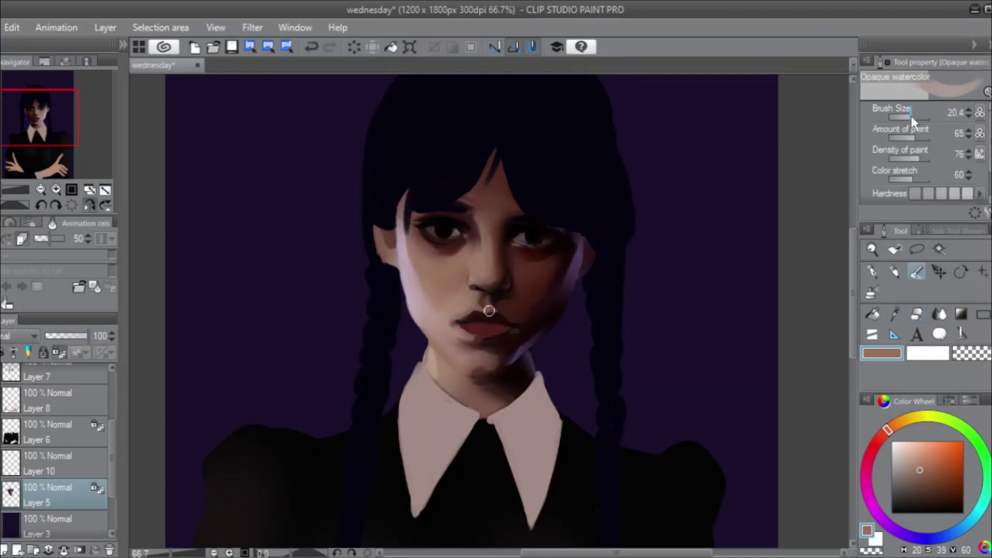
click(59, 351)
click(916, 313)
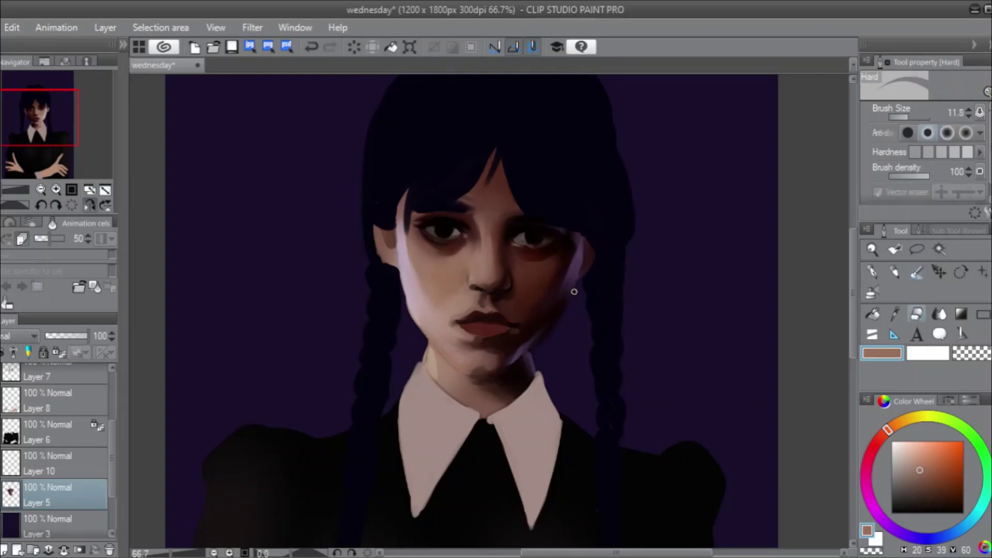
key(ctrl+z)
key(ctrl+y)
key(ctrl+z)
key(ctrl+y)
click(89, 205)
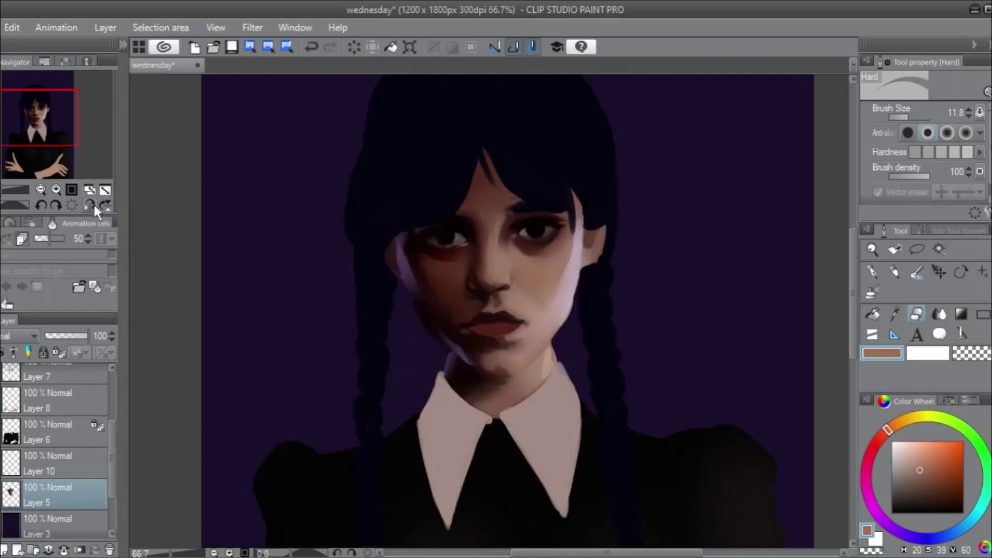
Restore Layer 5's transparent pixel lock and touch up the shadowed nostril in tan with Opaque watercolor at size 20.4.
click(65, 352)
key(ctrl+z)
click(920, 276)
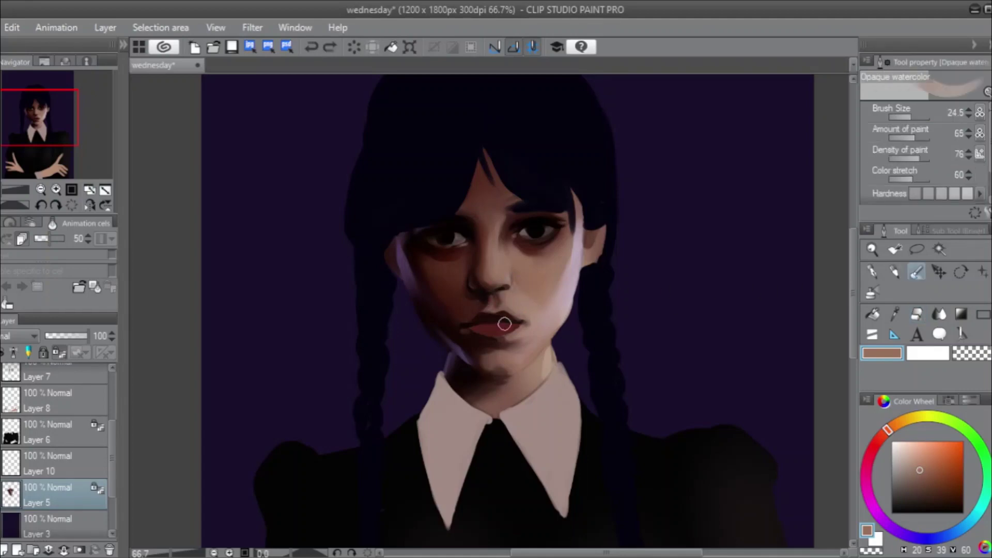
click(910, 116)
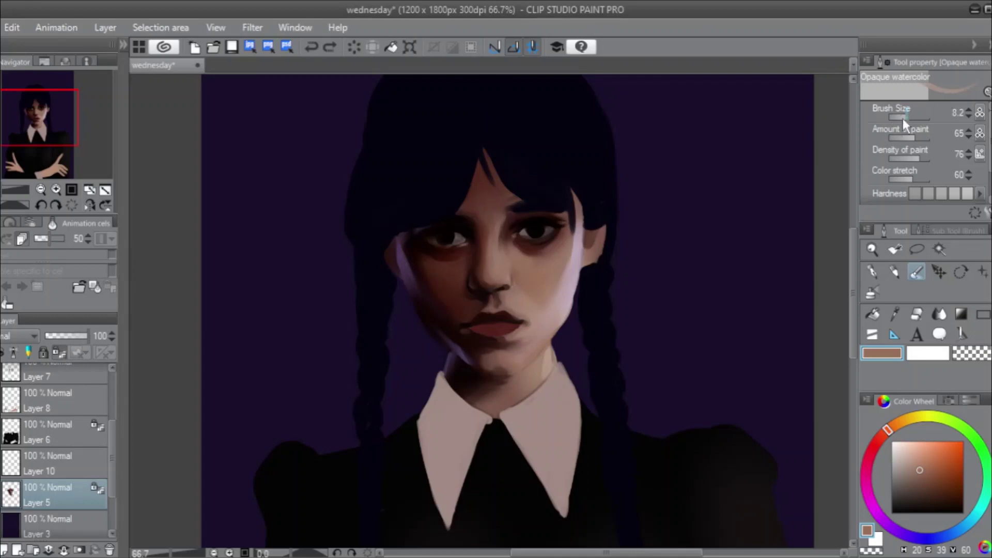
drag(903, 119, 912, 118)
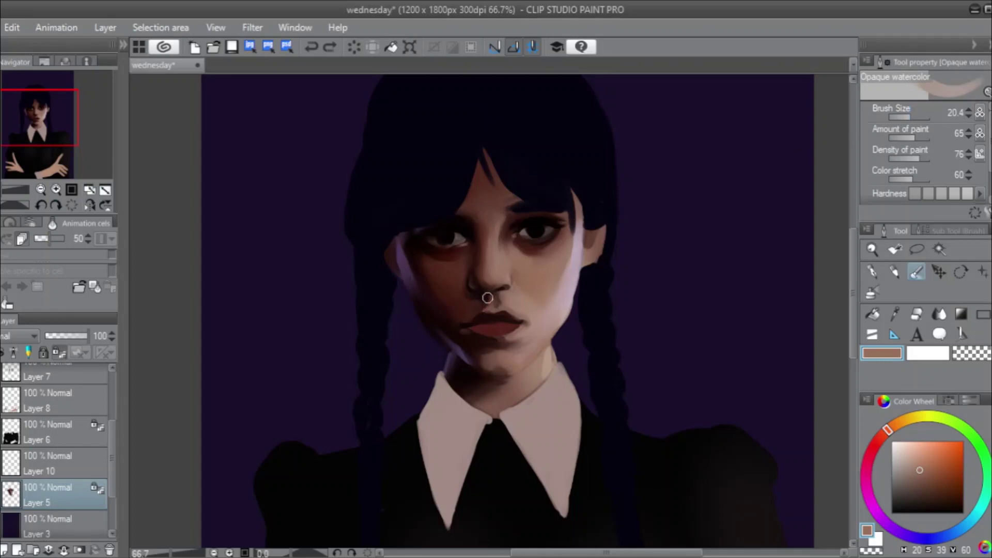
drag(474, 290, 483, 287)
Shade the lit side of the nose in reddish brown (H 18, S 54, V 45), using Opaque watercolor at 11.8 and Soft airbrush at 14.1.
click(930, 480)
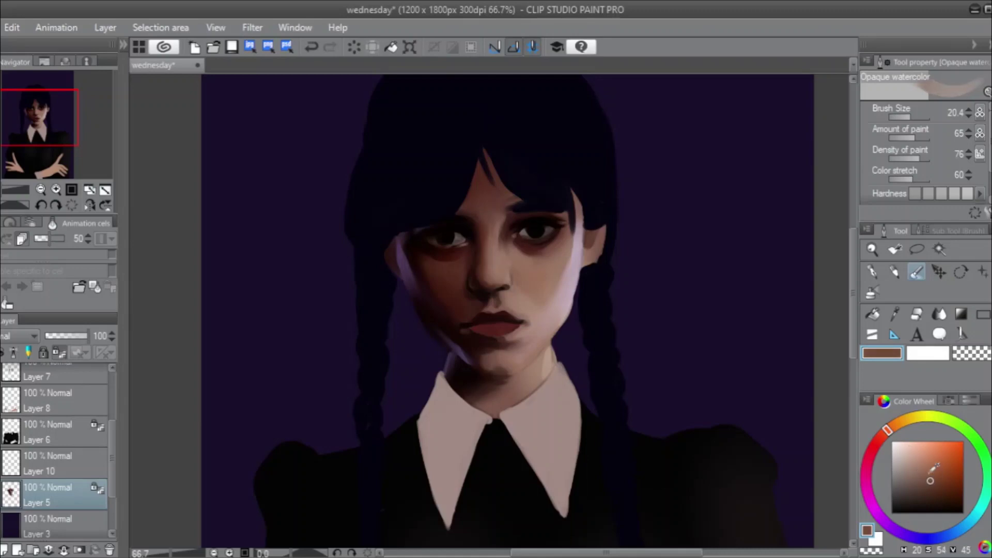
click(888, 431)
drag(912, 113, 906, 115)
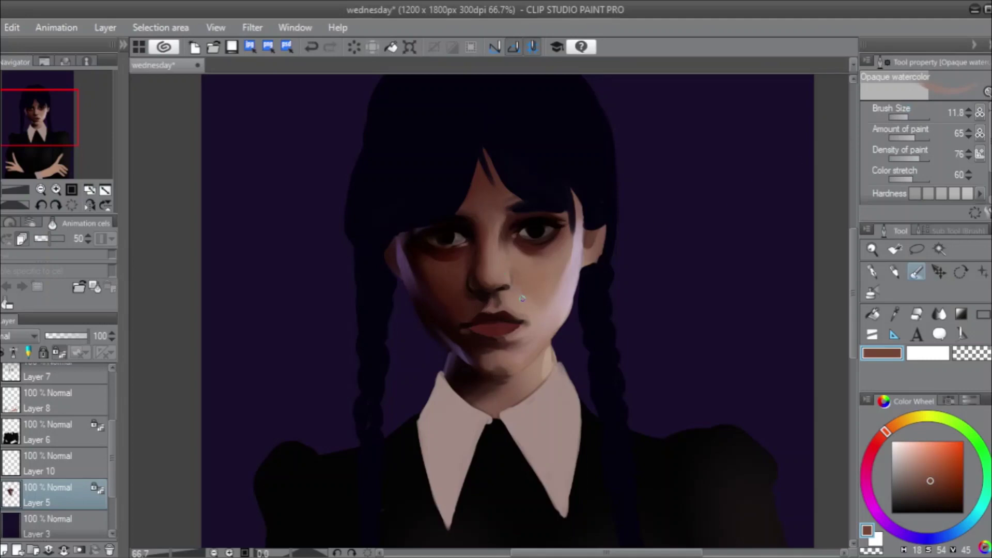
click(872, 294)
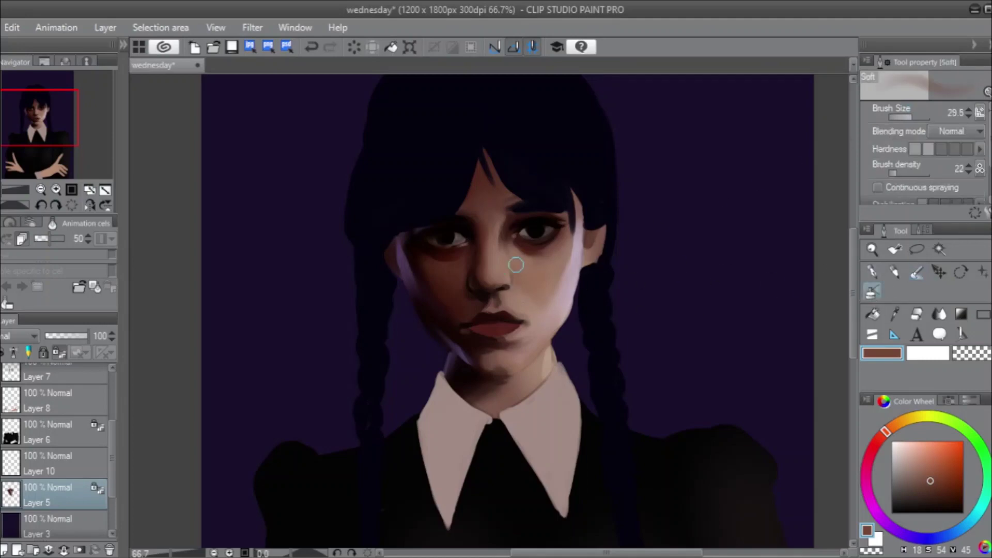
click(912, 117)
drag(914, 119, 909, 116)
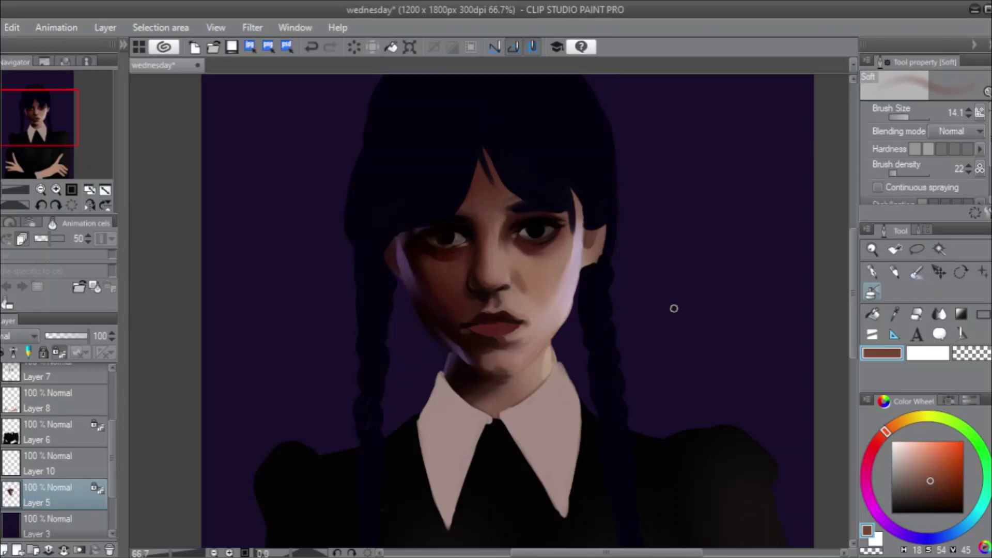
Undo the last nose stroke and blend the reddish brown into the face with Opaque watercolor at size 24.5.
click(914, 272)
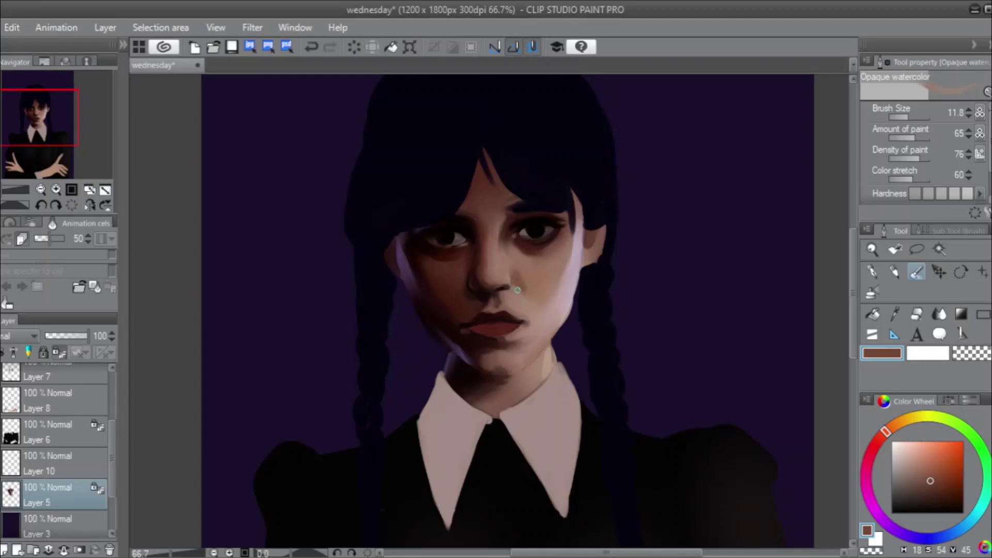
key(ctrl+z)
click(913, 116)
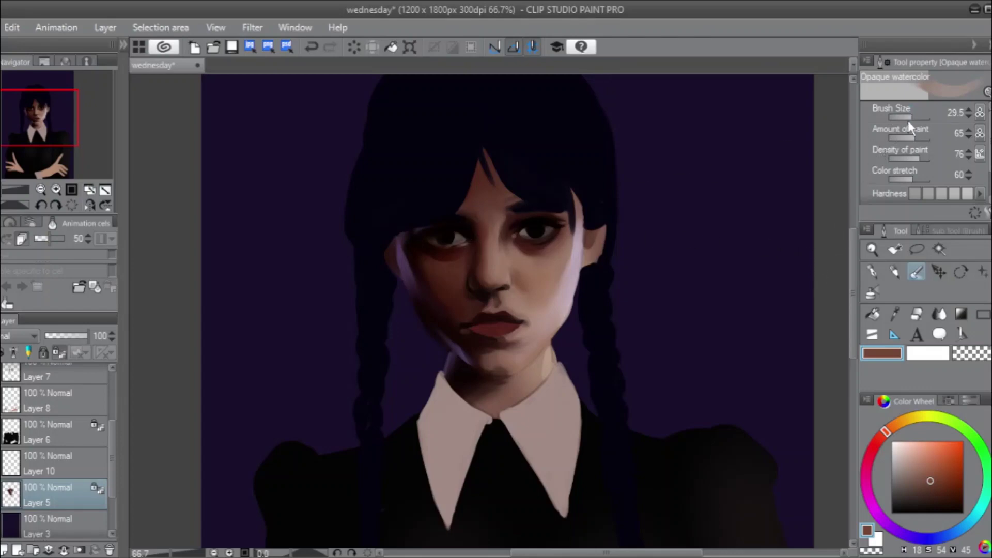
drag(907, 120, 912, 118)
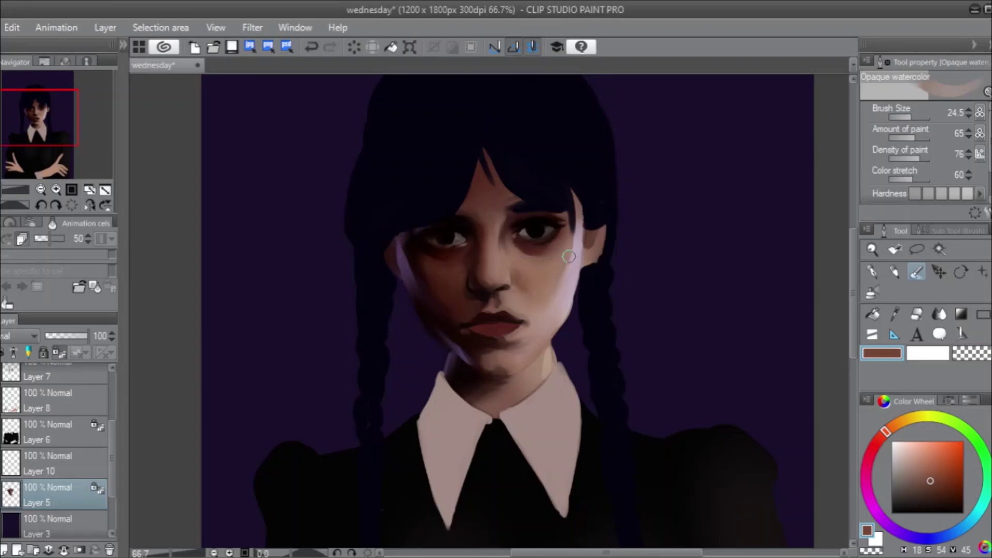
Refine the lower lid of the lit eye with sampled skin tone (H 21, S 39, V 60), reducing the brush size to 5.7.
alt+click(545, 268)
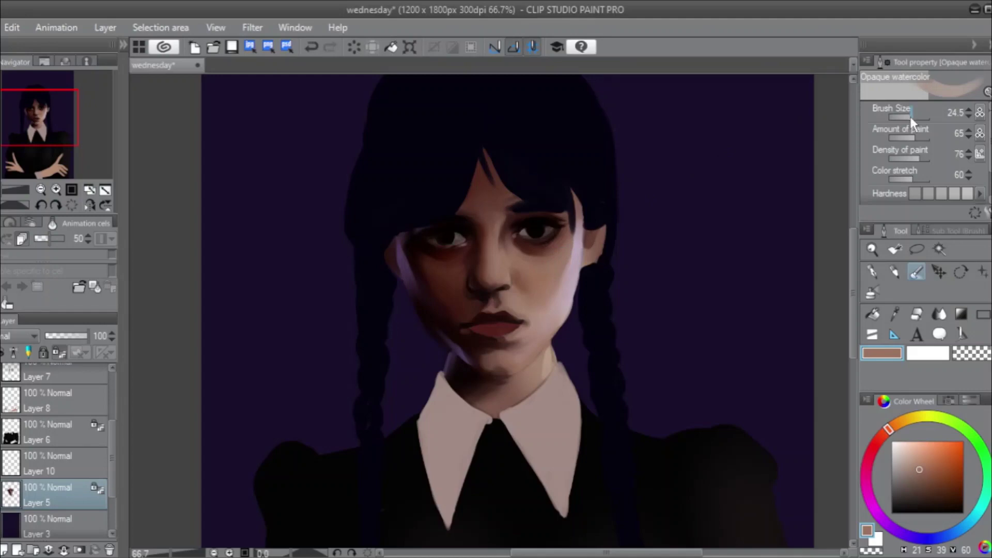
drag(910, 117, 909, 120)
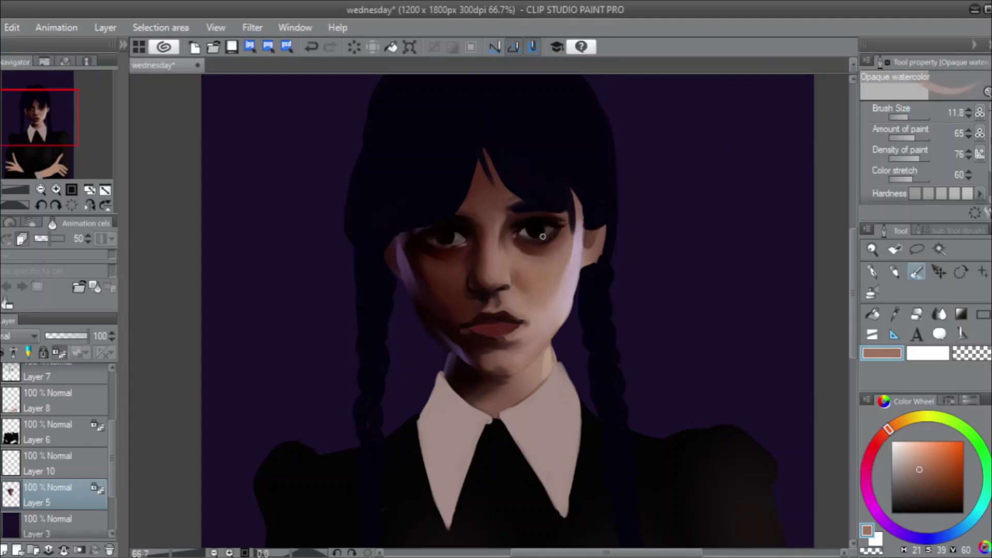
drag(523, 243, 519, 239)
key(ctrl+z)
drag(905, 117, 906, 118)
drag(522, 246, 518, 242)
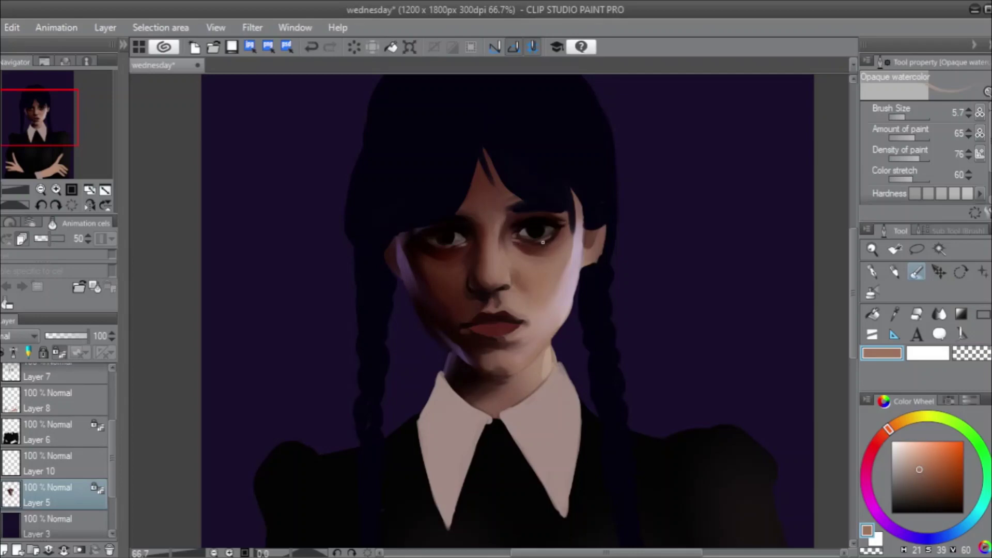
key(ctrl+z)
drag(535, 242, 531, 243)
Rework the lit eye's iris and white with sampled black (H 15, S 100, V 2) and grey (H 15, S 15, V 42), undoing the last stroke.
alt+click(538, 230)
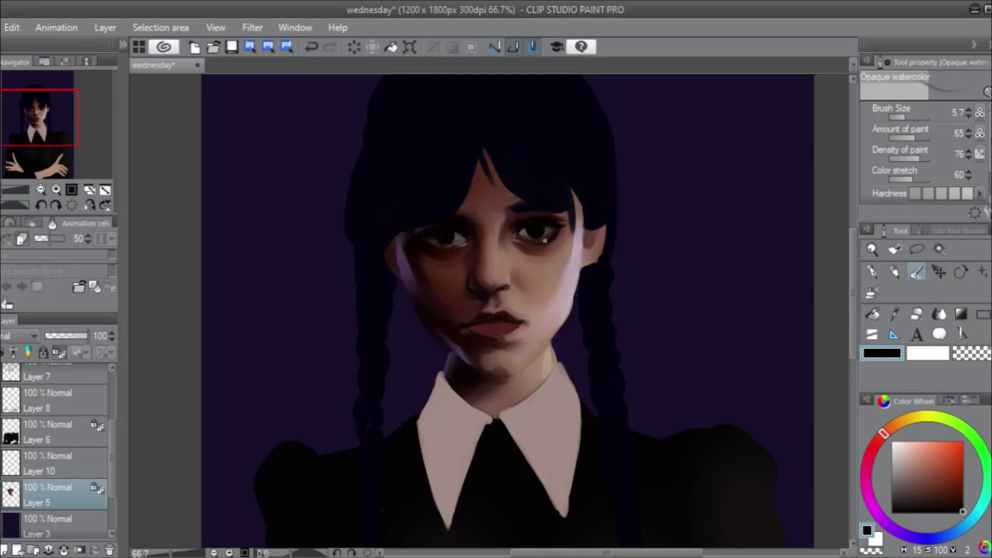
alt+click(527, 236)
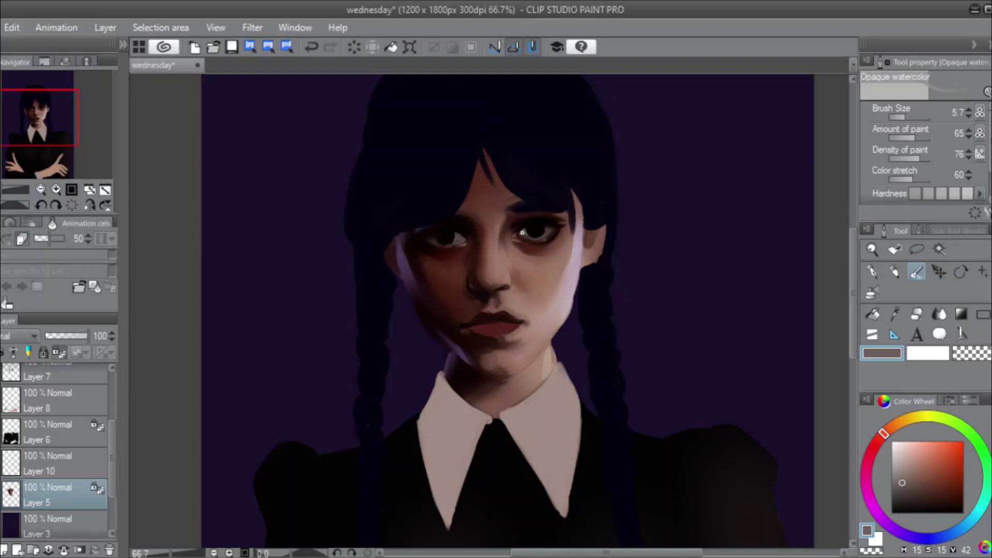
alt+click(529, 230)
key(ctrl+z)
key(ctrl+y)
key(ctrl+z)
Define the inner lower rim of the lit eye in dark red (H 11, S 62, V 30), and sample the eye white's grey.
alt+click(535, 251)
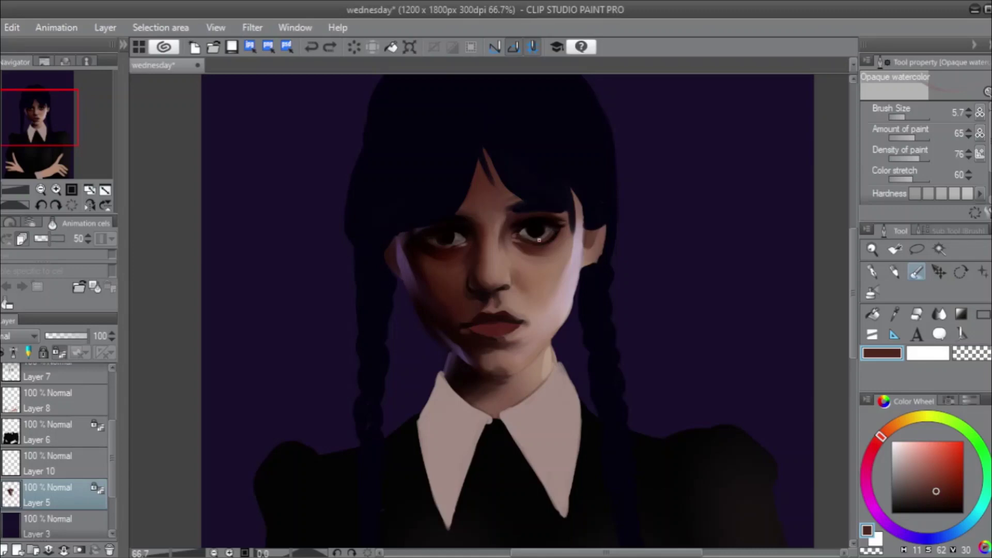
drag(527, 239, 523, 243)
alt+click(524, 233)
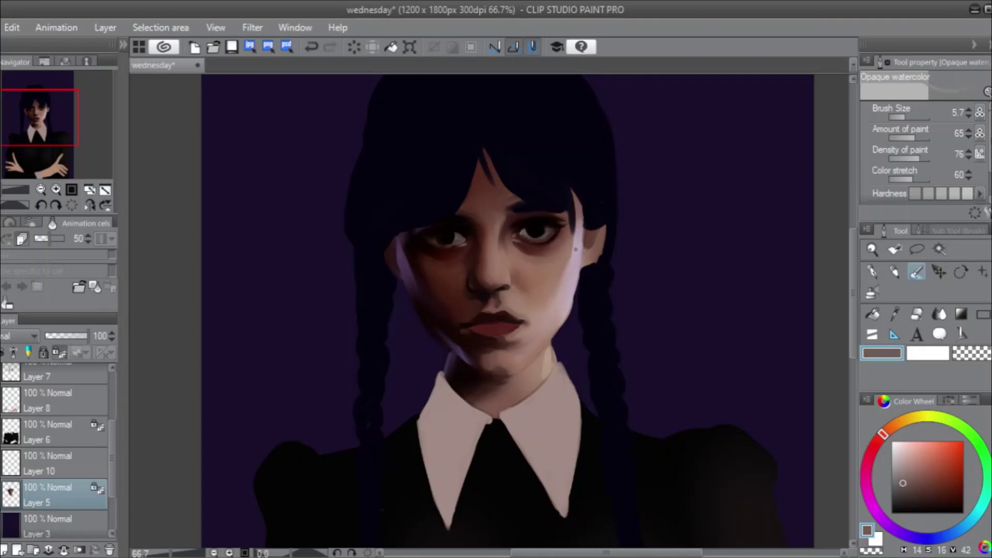
Refine the lit eye with Opaque watercolor at size 6.8 and sample near-black (H 20, S 75, V 2) from its iris.
click(911, 483)
click(906, 115)
key(ctrl+z)
key(ctrl+y)
alt+click(533, 231)
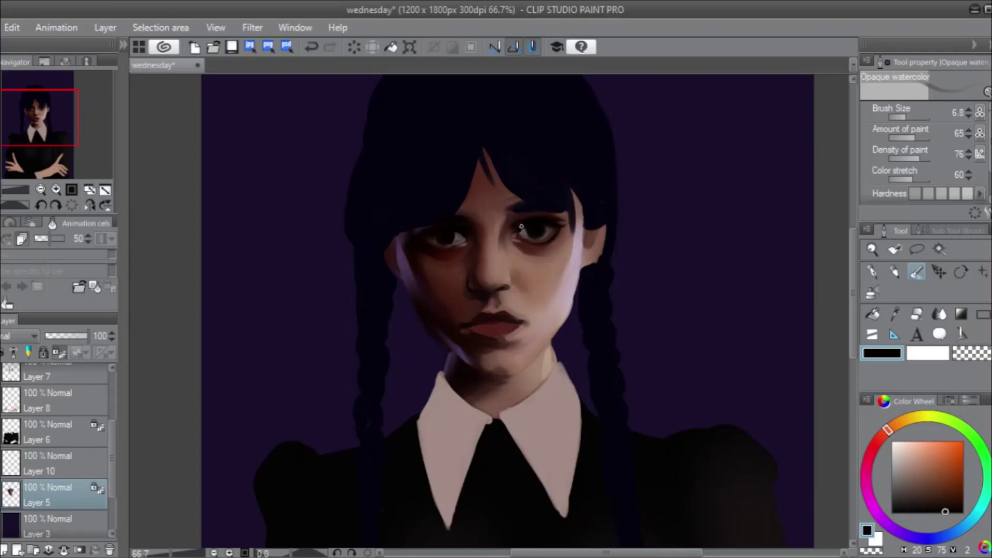
Blend the skin beneath the lit eye using reddish brown (H 15, S 45, V 41) and sampled skin tone (H 20, S 39, V 60).
alt+click(530, 229)
click(923, 483)
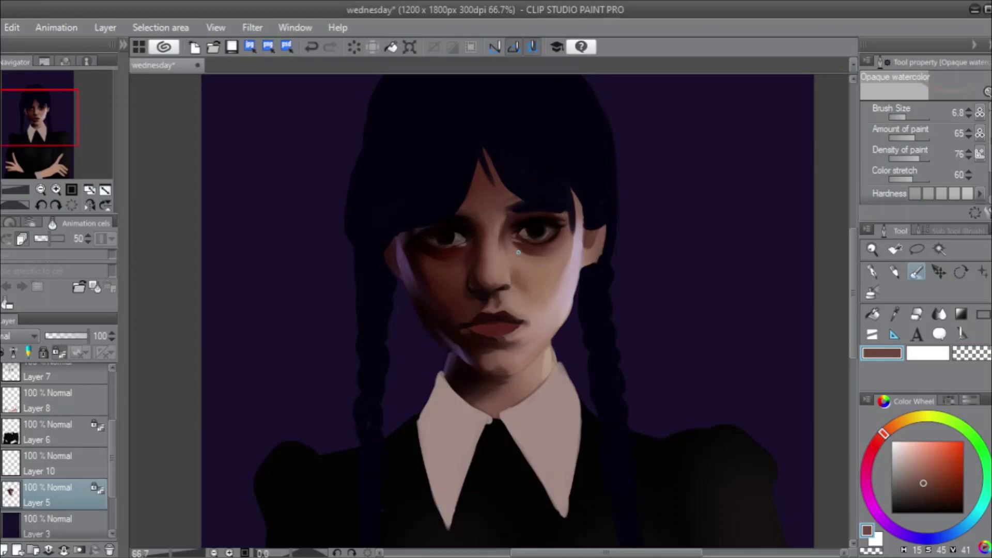
alt+click(540, 265)
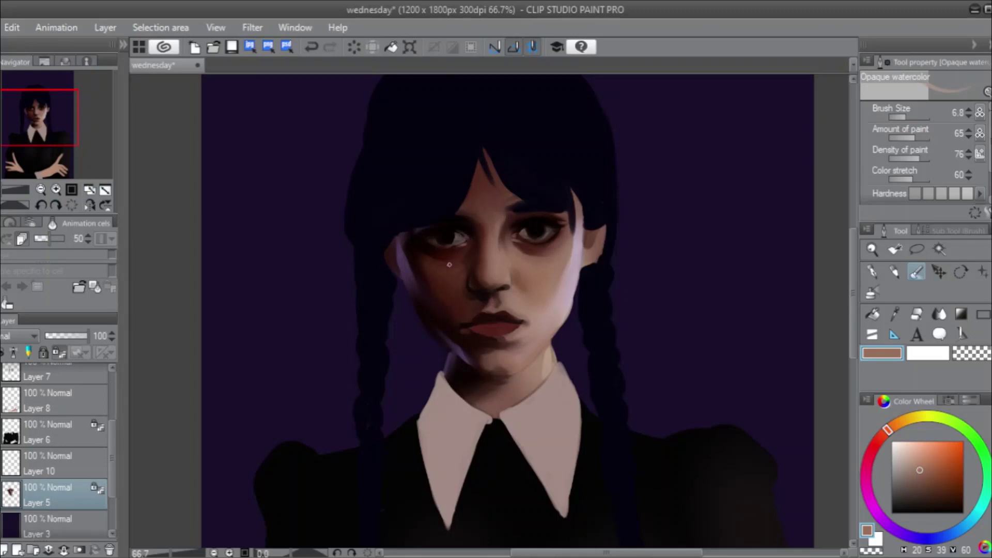
Darken the shaded eye with sampled near-black (H 20, S 75, V 2), and sample dark red (H 0, S 74, V 7) from the shadowed jaw.
alt+click(452, 236)
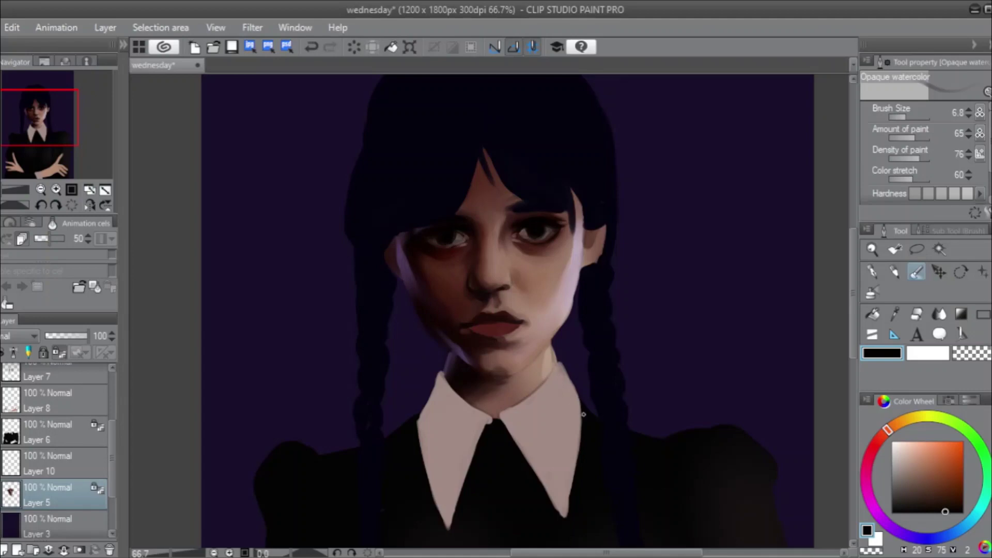
alt+click(437, 311)
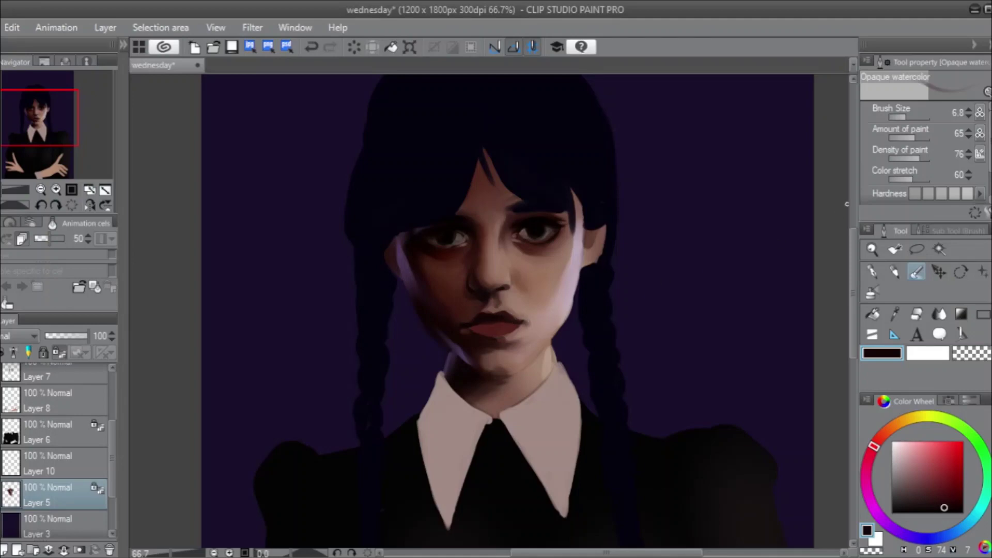
Check the portrait in a mirrored view and shade beneath the lit eye at brush size 20.4, adjusting the size to 9.8 and 17.0.
drag(907, 120, 913, 116)
click(87, 204)
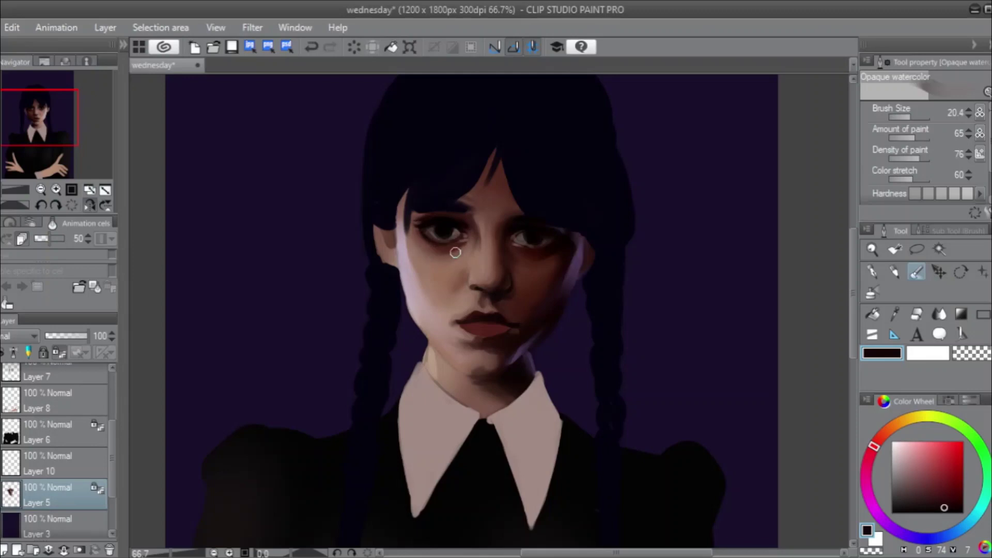
click(91, 205)
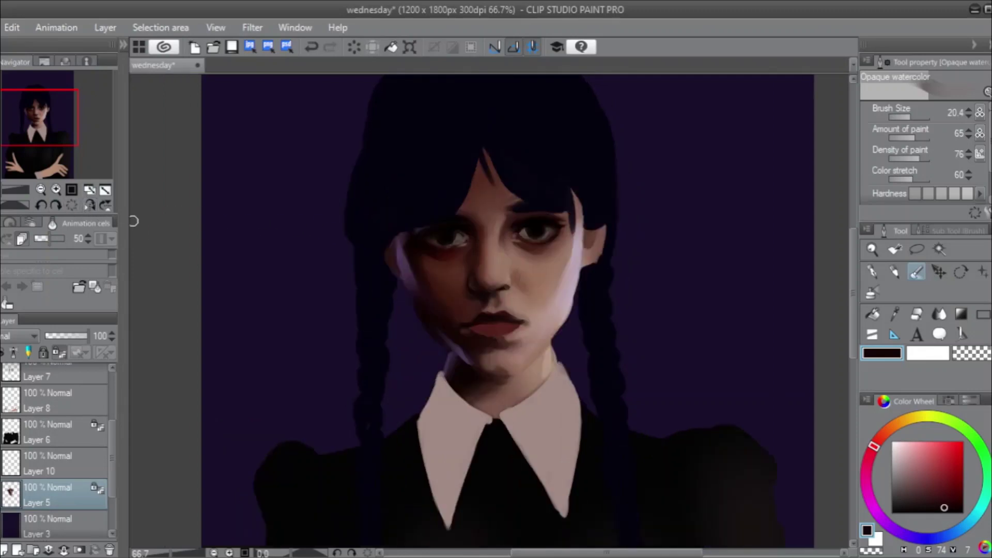
drag(549, 243, 532, 252)
drag(911, 117, 908, 115)
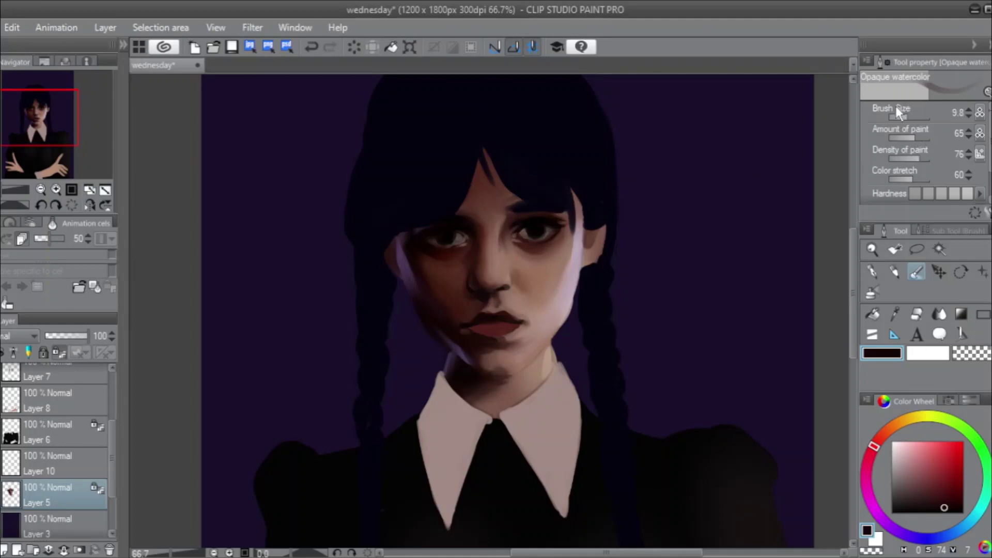
drag(913, 116, 910, 116)
Trim the hair and brow edge above the lit eye on Layer 4 with the Hard eraser, softening it with the Soft eraser.
drag(115, 440, 116, 387)
click(80, 428)
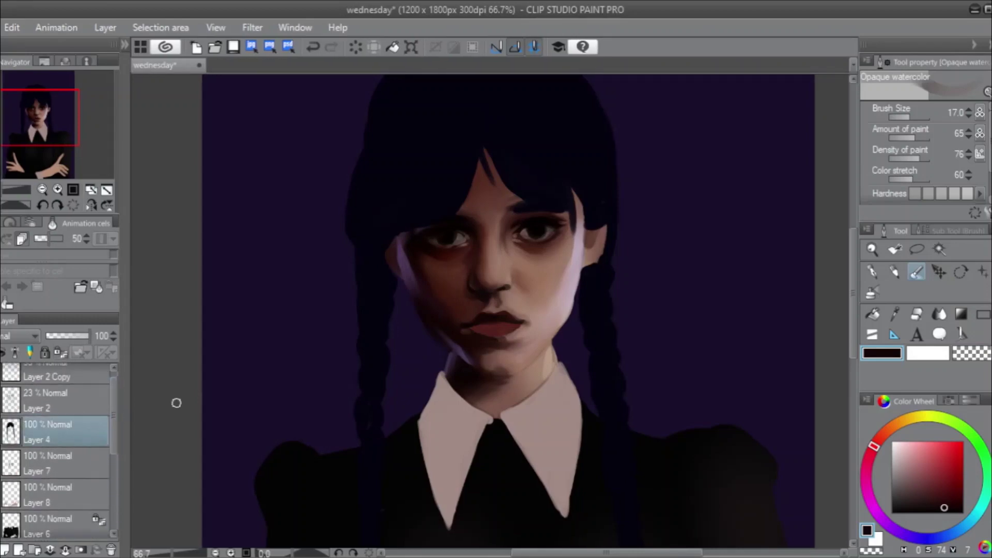
click(917, 314)
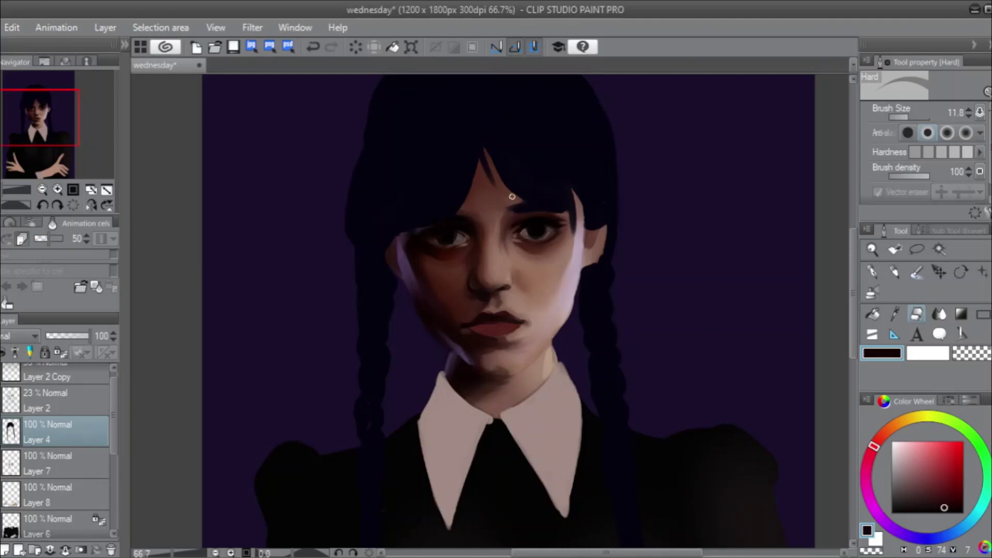
click(915, 277)
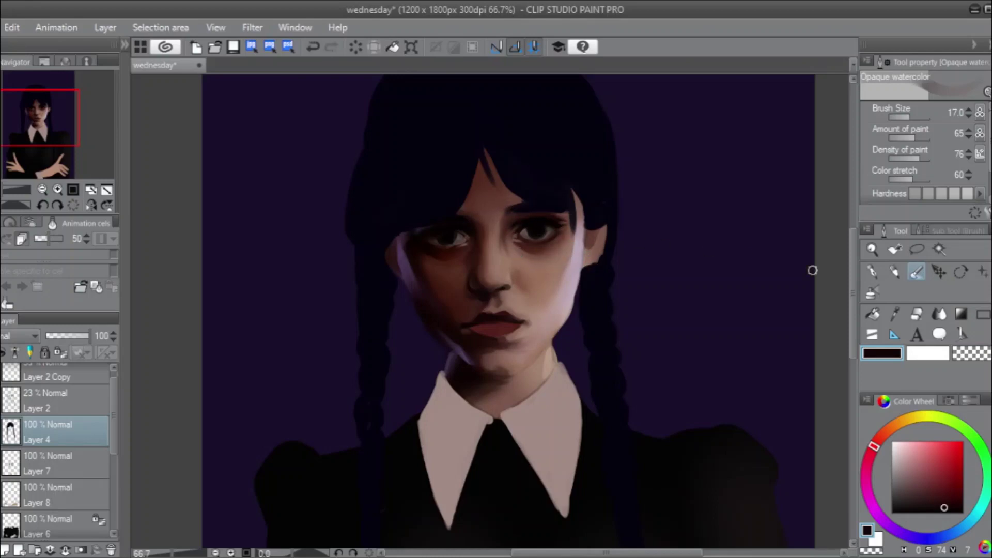
click(925, 312)
click(930, 229)
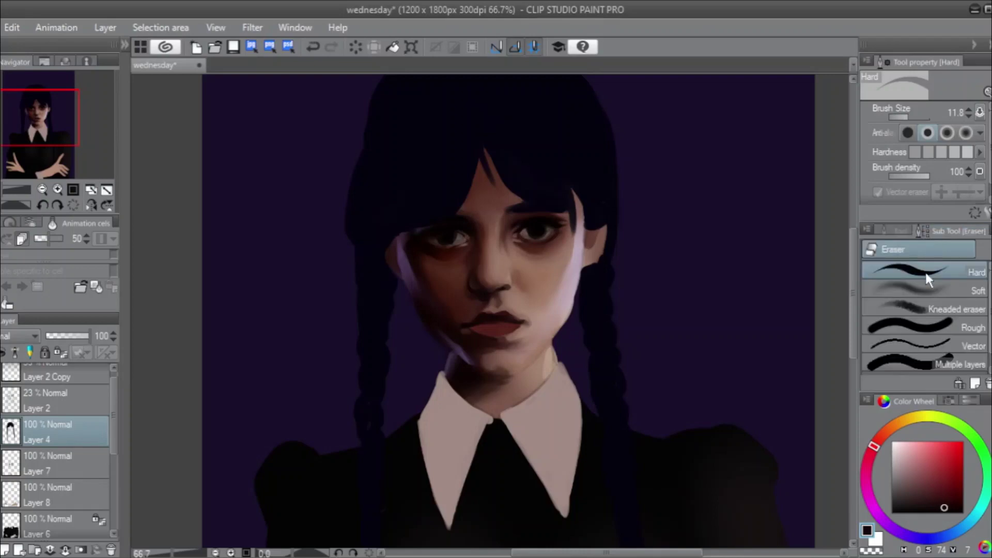
click(924, 290)
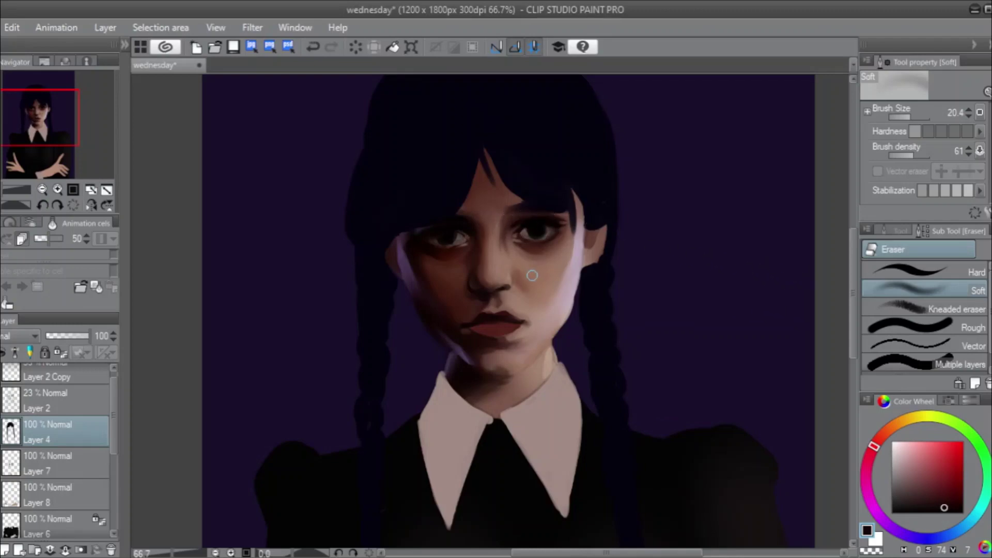
Activate Layer 5 and try a small lasso selection beneath the lit eye, clearing the selection again.
click(900, 231)
click(917, 249)
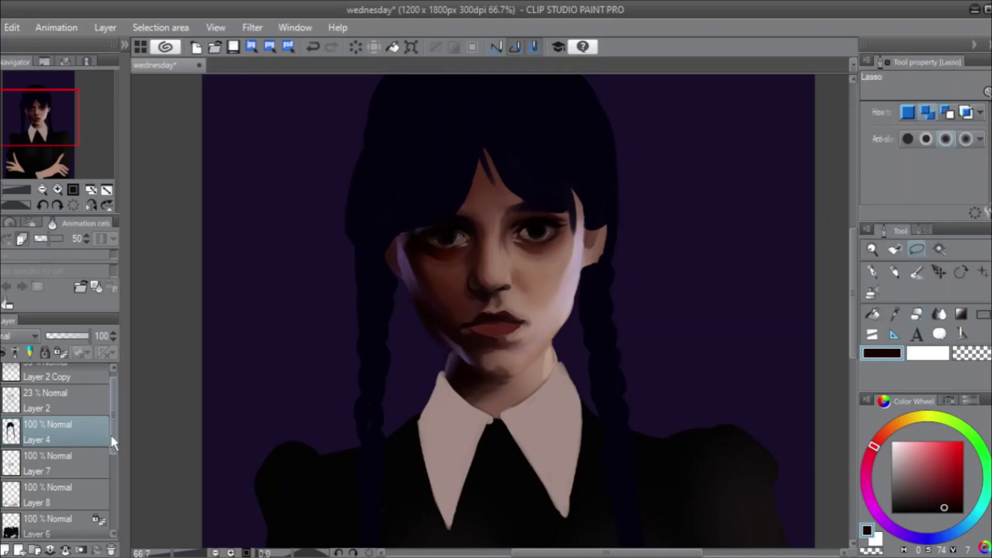
scroll(115, 438, down, 3)
click(67, 490)
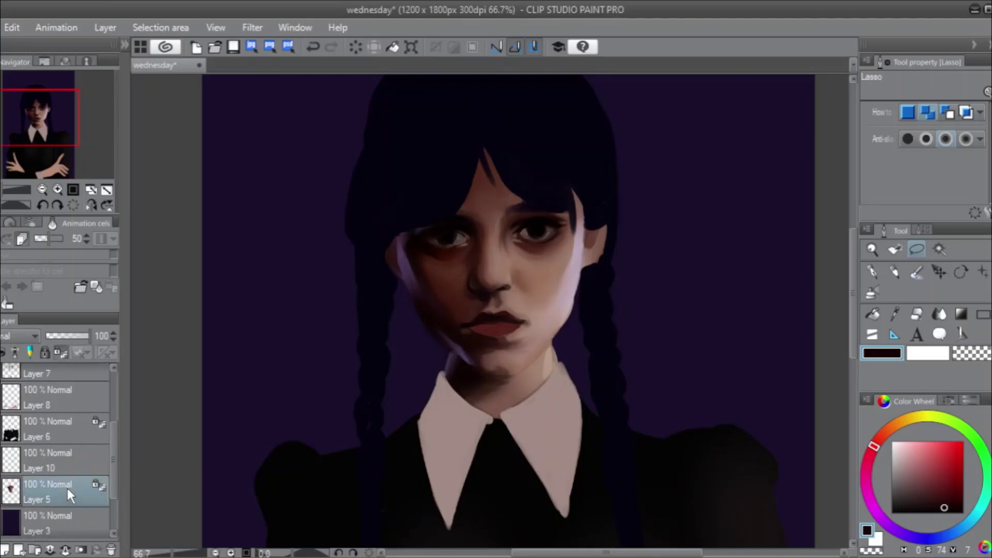
mouse_move(550, 258)
mouse_down()
mouse_move(567, 237)
mouse_move(504, 263)
mouse_up()
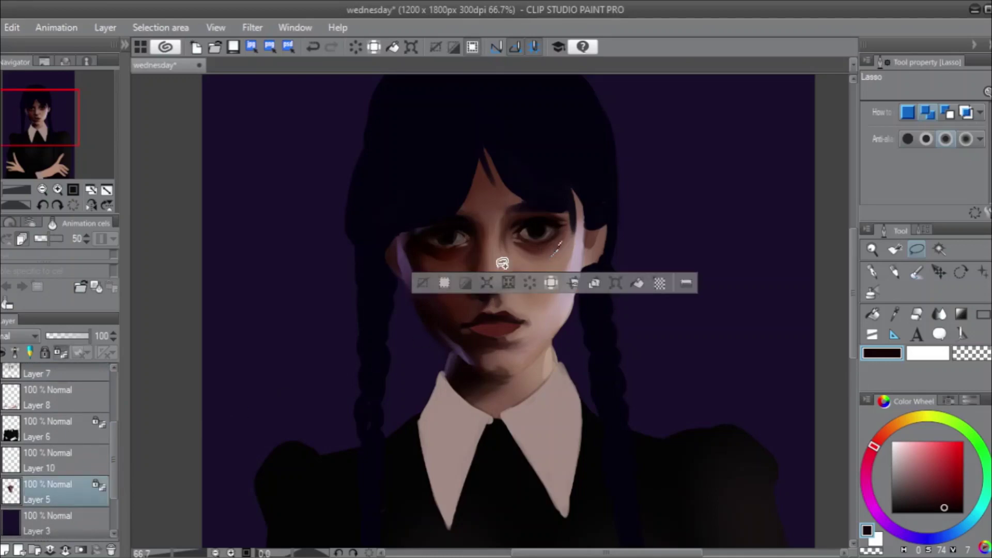
click(416, 282)
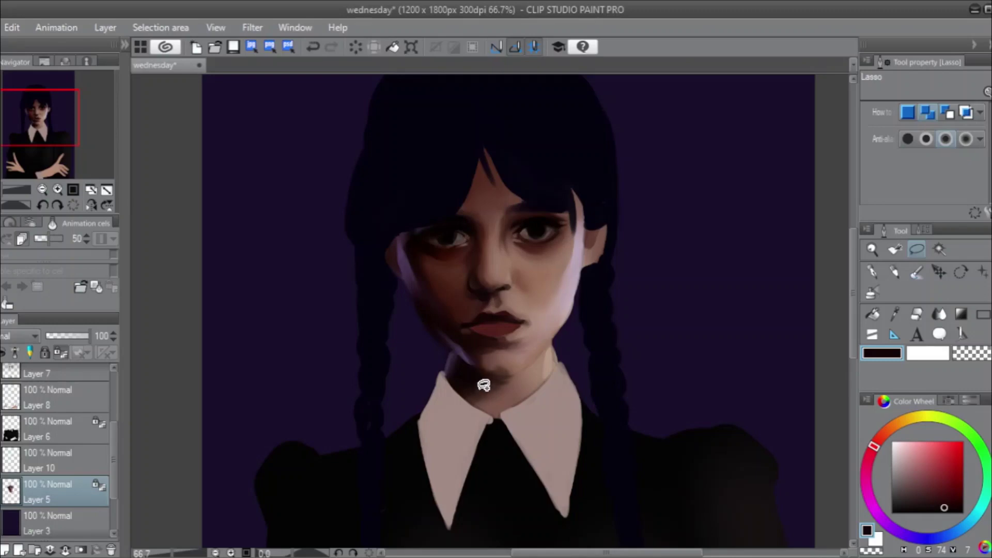
Try Opaque watercolor strokes under the nose, undo them, and shade the nose bridge at size 35.4.
click(917, 272)
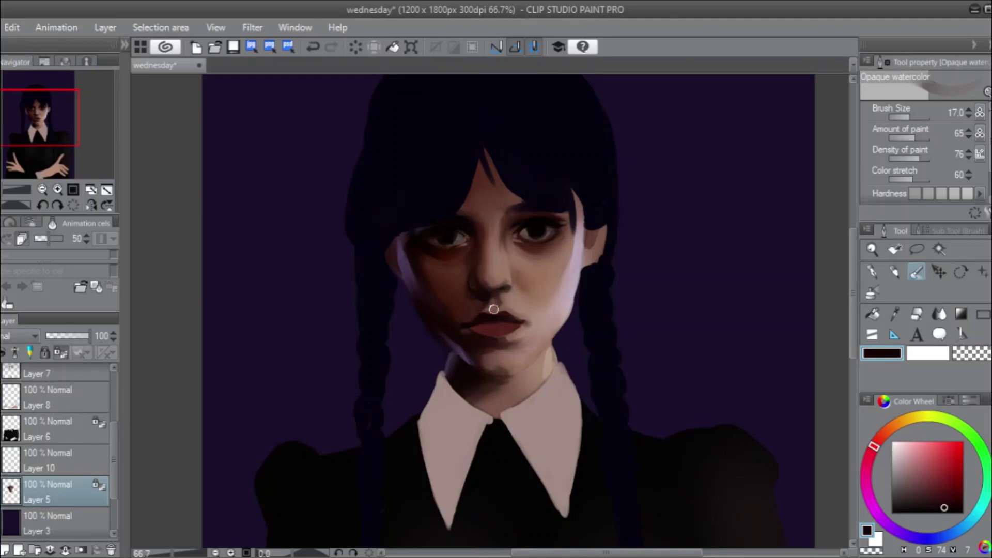
drag(497, 300, 493, 293)
key(ctrl+z)
click(499, 288)
click(912, 117)
key(ctrl+z)
drag(492, 241, 482, 223)
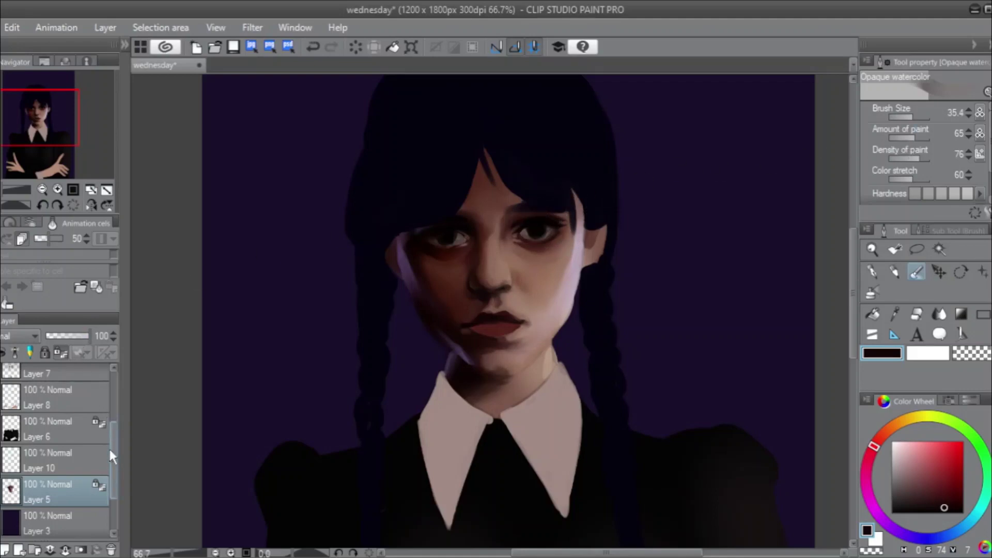
Activate Layer 4, reduce Opaque watercolor to size 9.8, and erase around the lit eye's brow with the Hard eraser at size 11.8.
drag(114, 445, 105, 423)
click(78, 424)
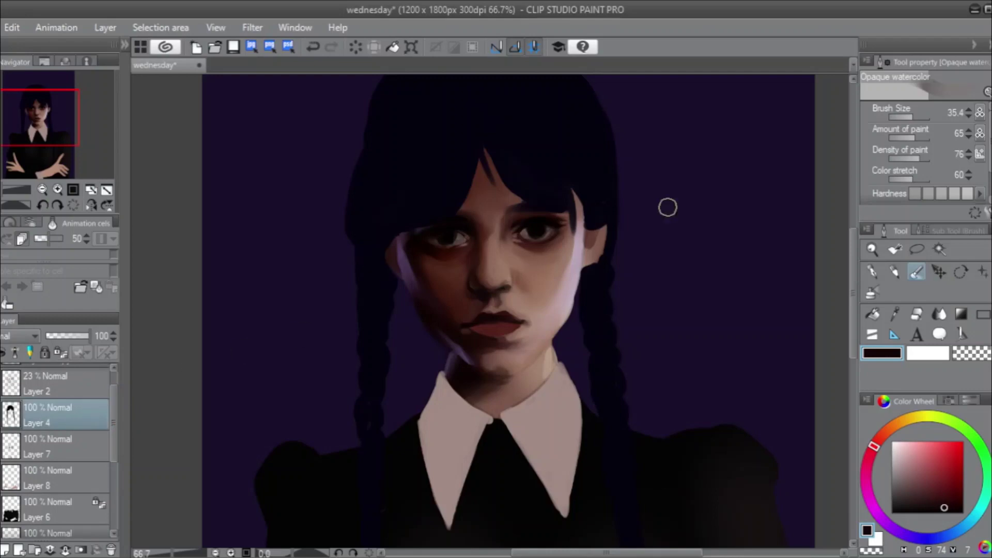
click(910, 117)
drag(909, 116, 906, 119)
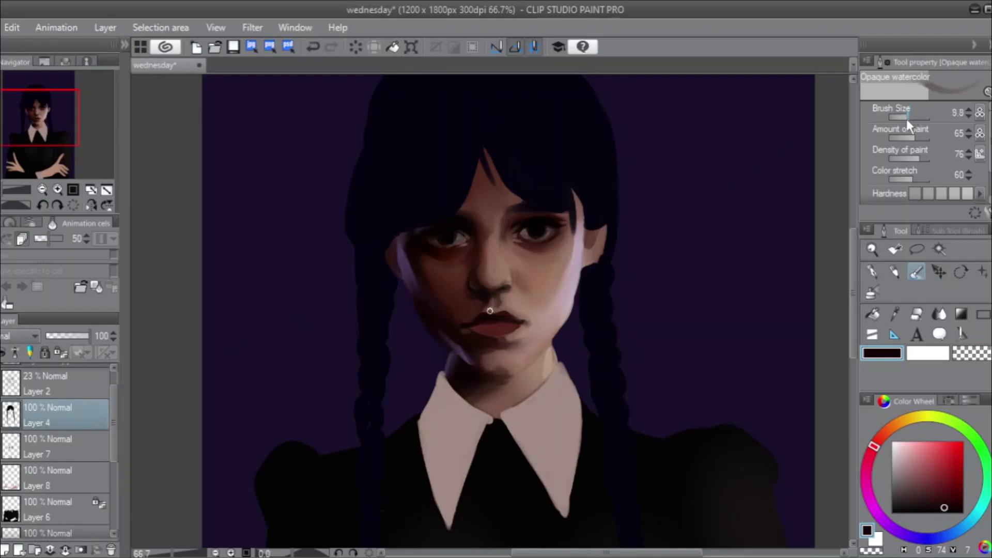
click(916, 314)
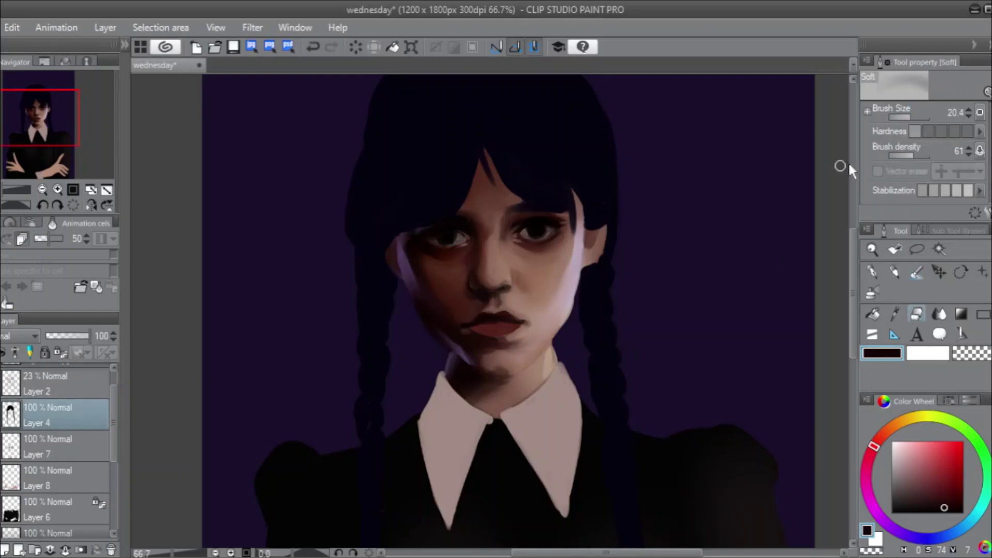
click(925, 230)
click(917, 269)
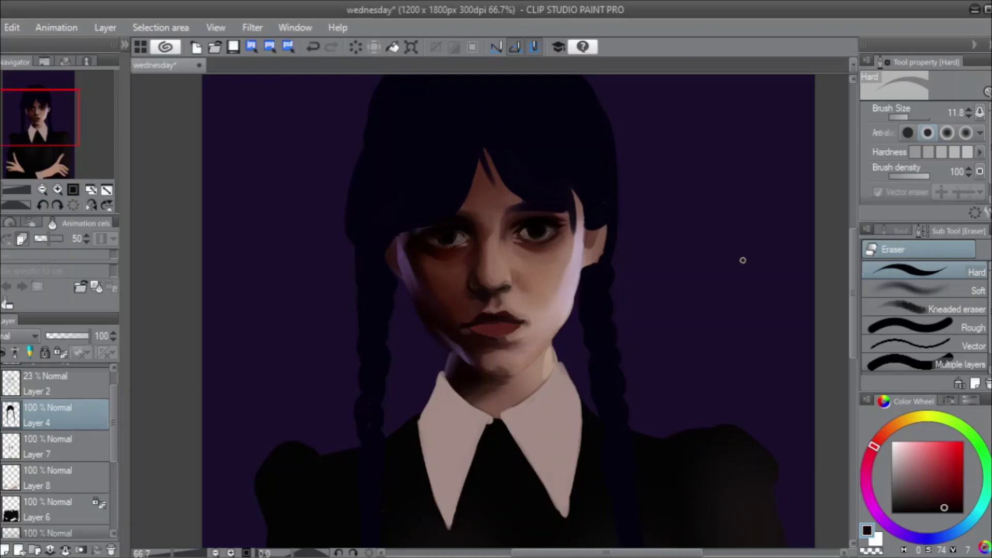
Repaint the brow and fringe edge above the lit eye in sampled dark blue (H 250, S 80, V 6) with Opaque watercolor at size 9.8.
alt+click(537, 203)
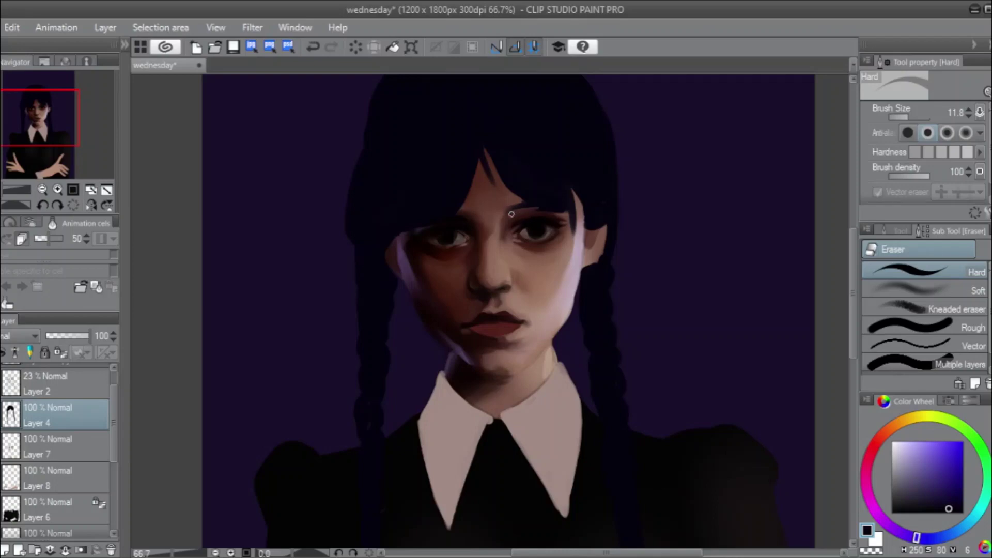
click(896, 230)
click(917, 271)
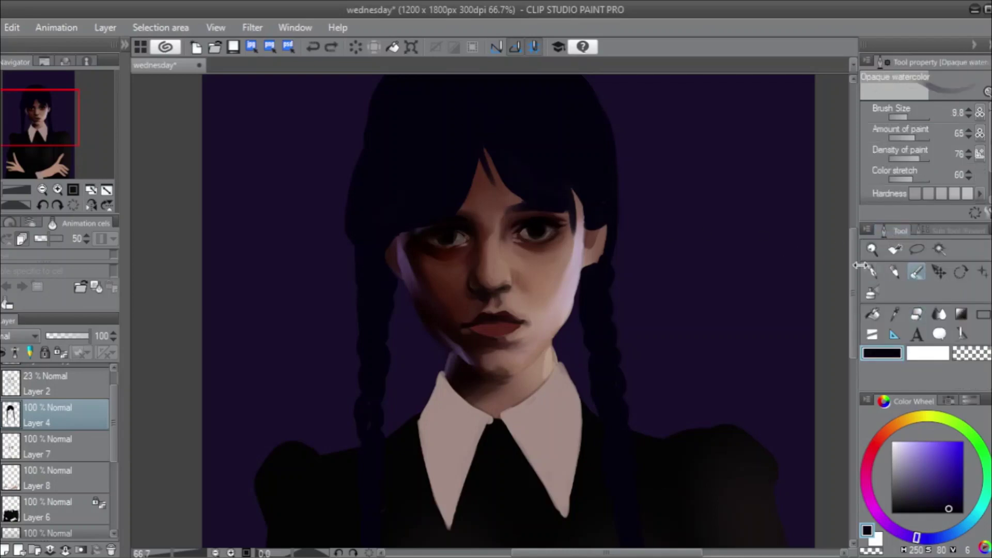
drag(536, 212, 538, 207)
Reshape the inner end of the lit eye's brow by alternating Hard eraser and Opaque watercolor, undoing and redoing strokes to compare.
click(917, 313)
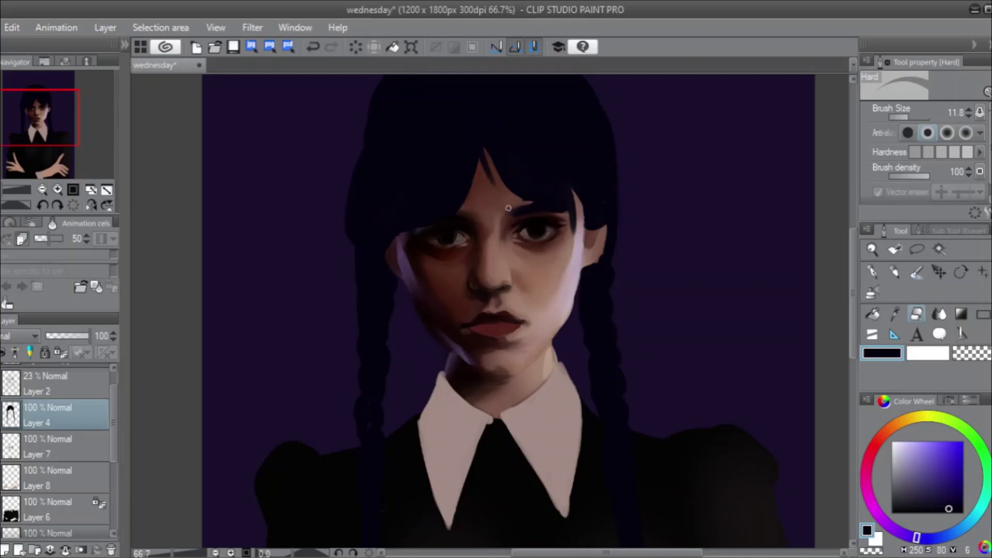
click(916, 272)
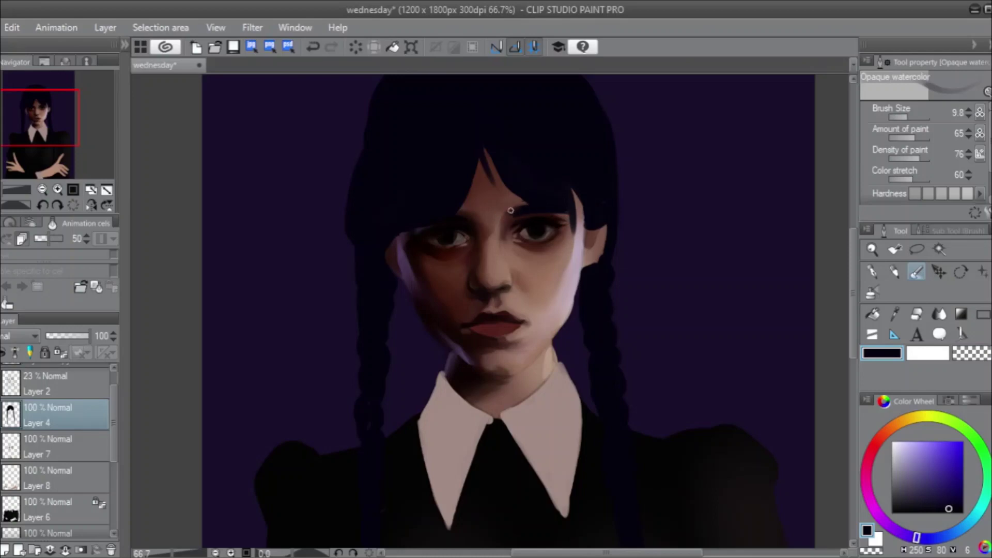
click(914, 316)
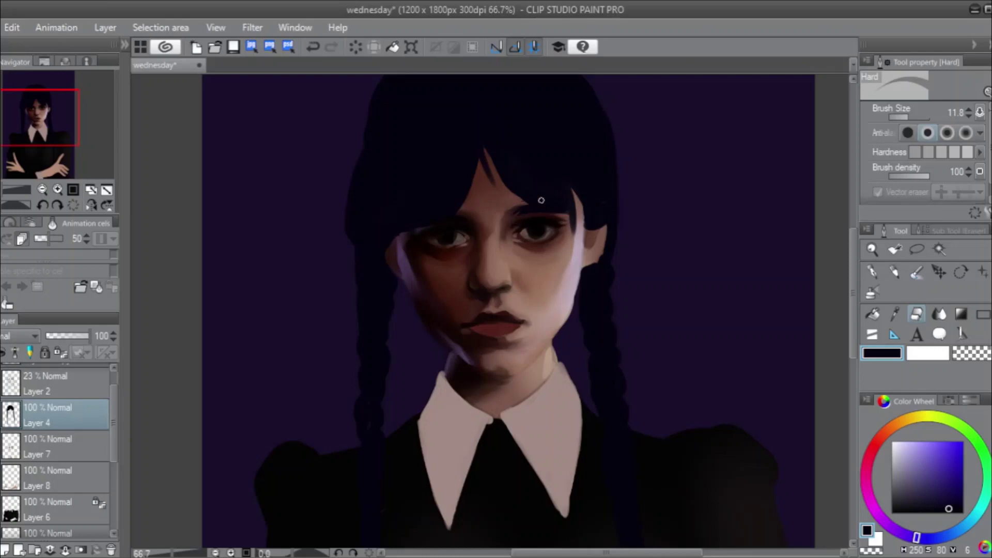
key(ctrl+z)
key(ctrl+y)
key(ctrl+z)
key(ctrl+y)
key(ctrl+z)
drag(504, 218, 520, 201)
click(915, 271)
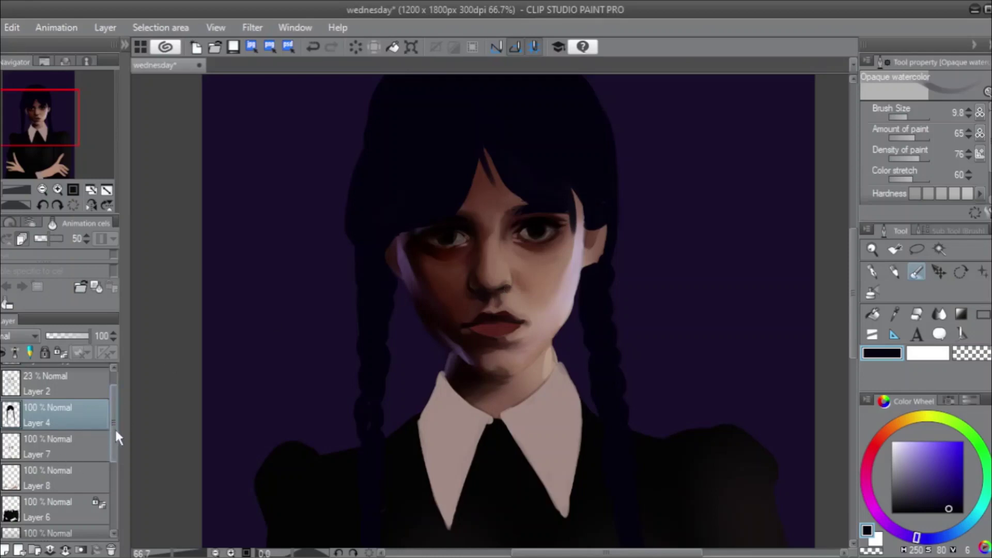
Deepen the lit eye's dark outline on Layer 5 with sampled black (H 20, S 100, V 1) at brush size 8.2.
drag(114, 428, 122, 483)
click(73, 448)
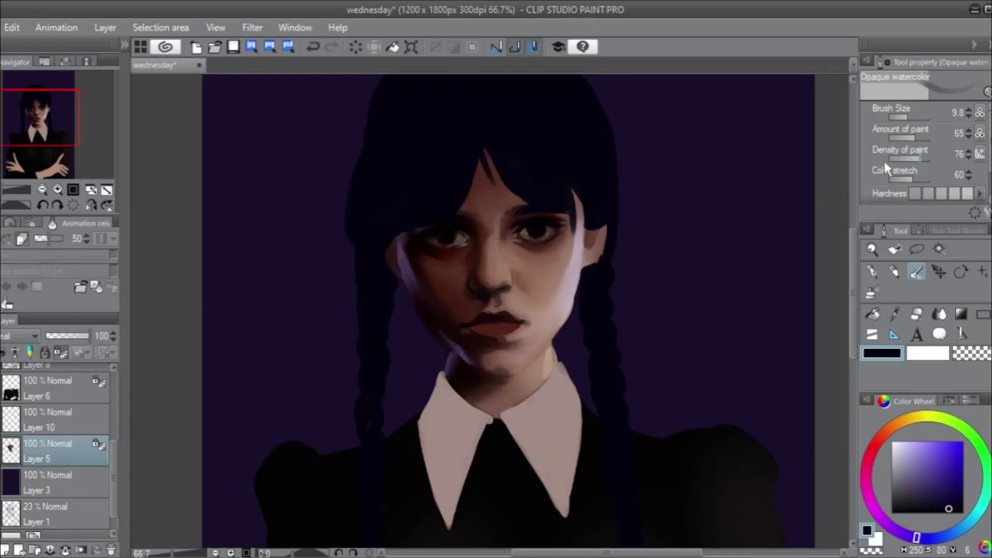
drag(906, 117, 863, 124)
alt+click(538, 228)
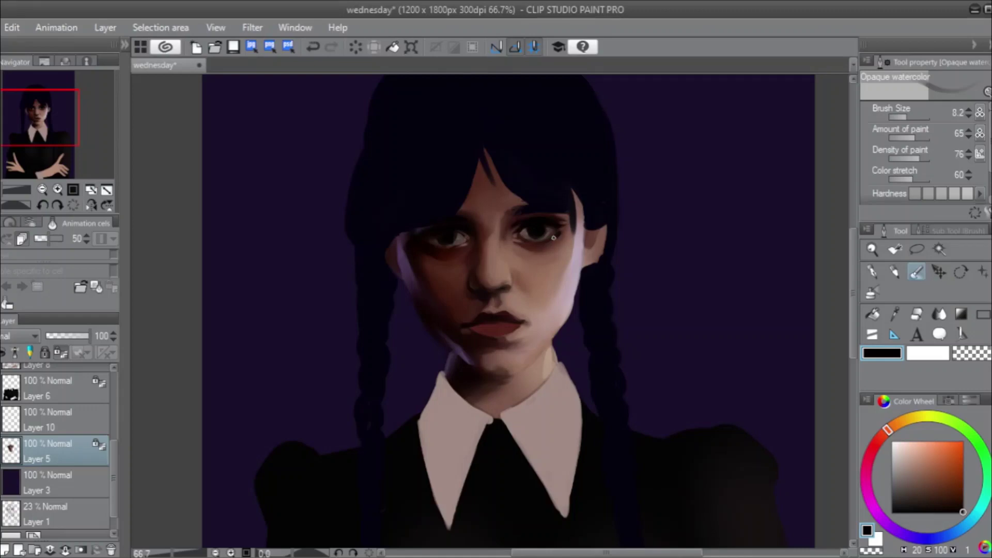
key(ctrl+z)
key(ctrl+y)
Darken the shaded eye with sampled black (H 0, S 100, V 1), and sample dark magenta (H 330, S 38, V 8) near the temple.
alt+click(439, 242)
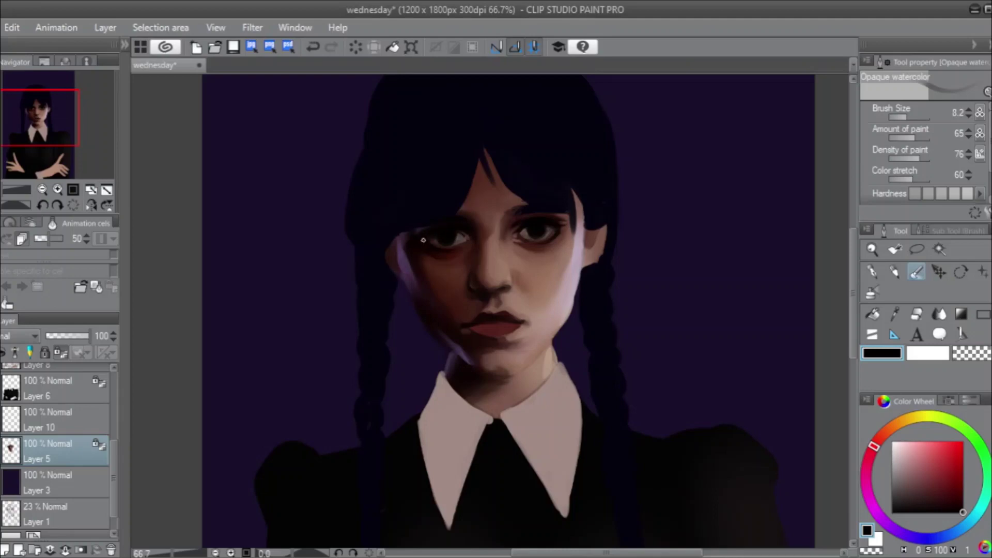
alt+click(402, 238)
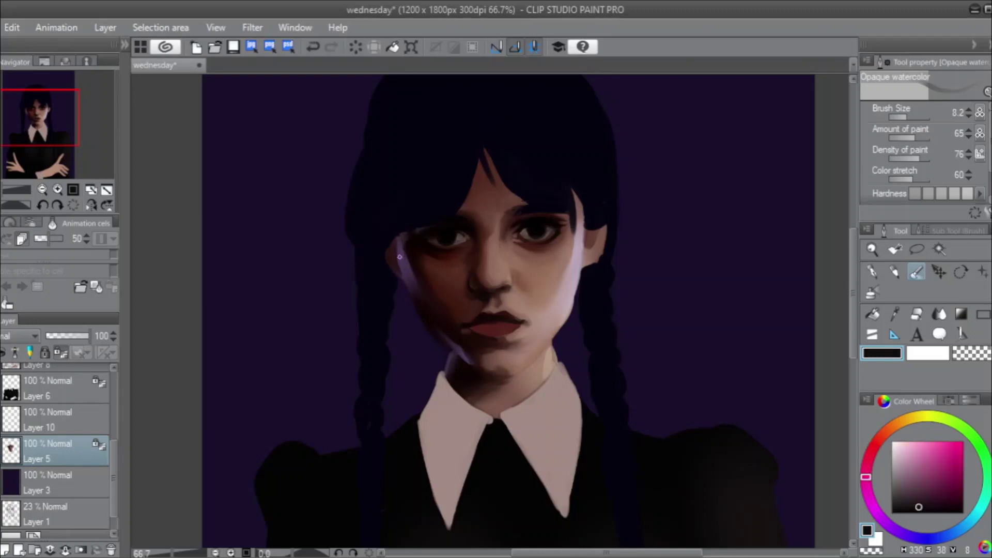
Paint the shaded temple's rim light with sampled purple (H 276, S 35, V 36), deepening it to S 44, V 32 at brush size 17.0.
alt+click(402, 255)
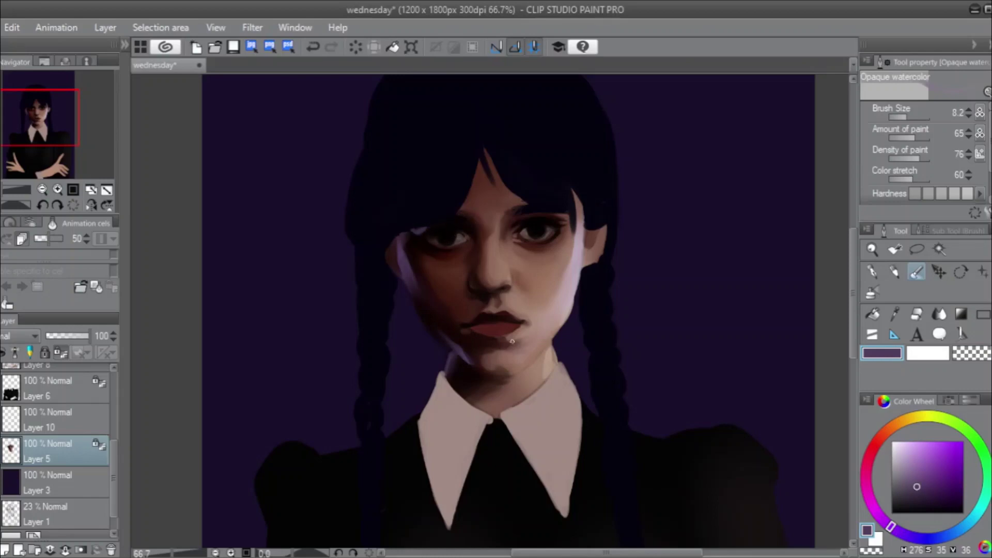
drag(924, 485, 923, 490)
drag(909, 118, 910, 119)
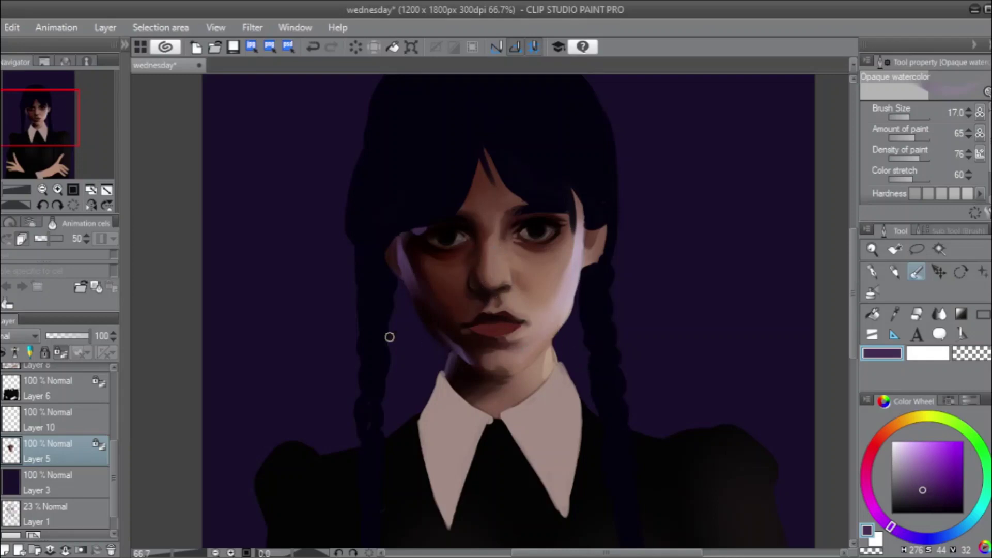
Unlock Layer 5's transparent pixels and paint the lit face edge between ear and fringe, checking it mirrored and with undo and redo.
click(90, 205)
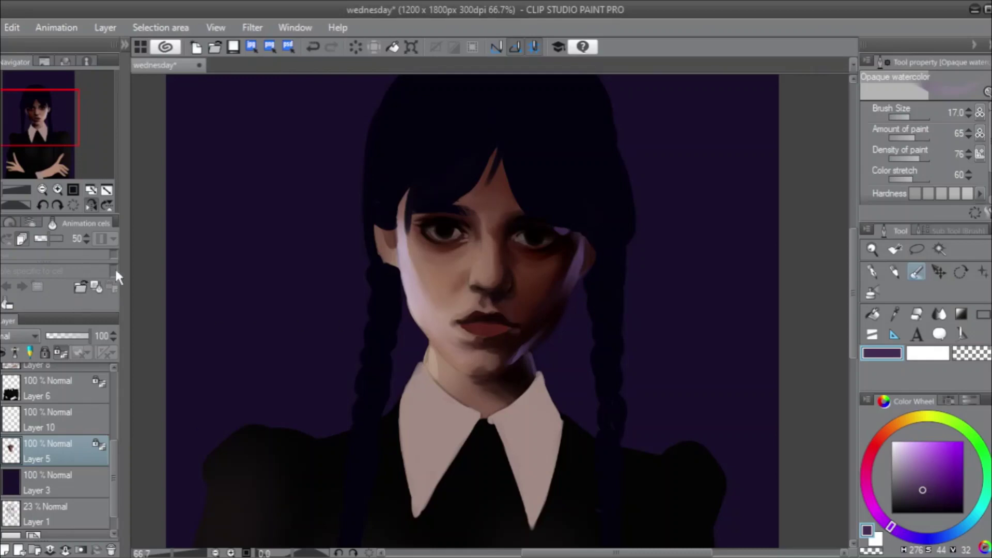
click(66, 352)
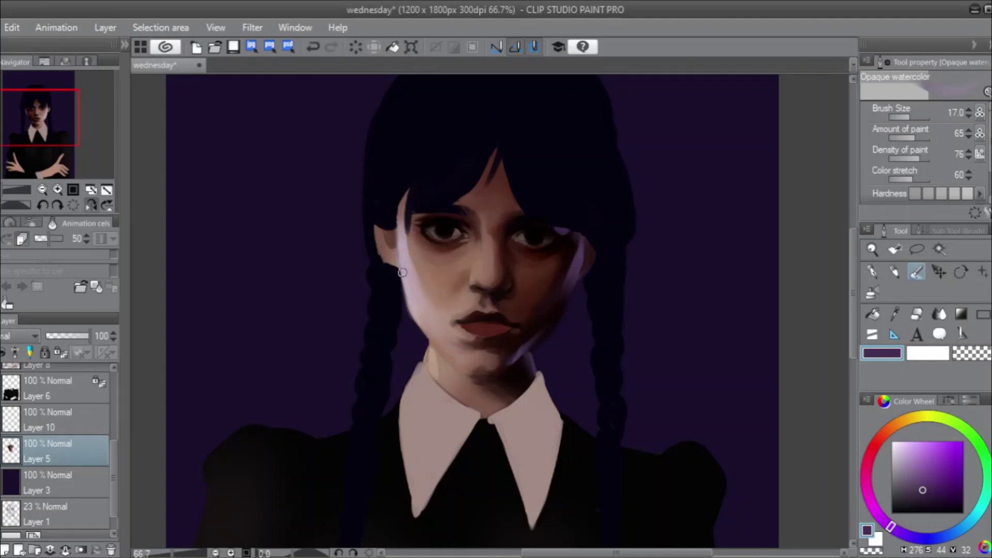
mouse_move(393, 228)
mouse_down()
mouse_move(403, 260)
mouse_move(400, 200)
mouse_move(414, 199)
mouse_up()
click(91, 201)
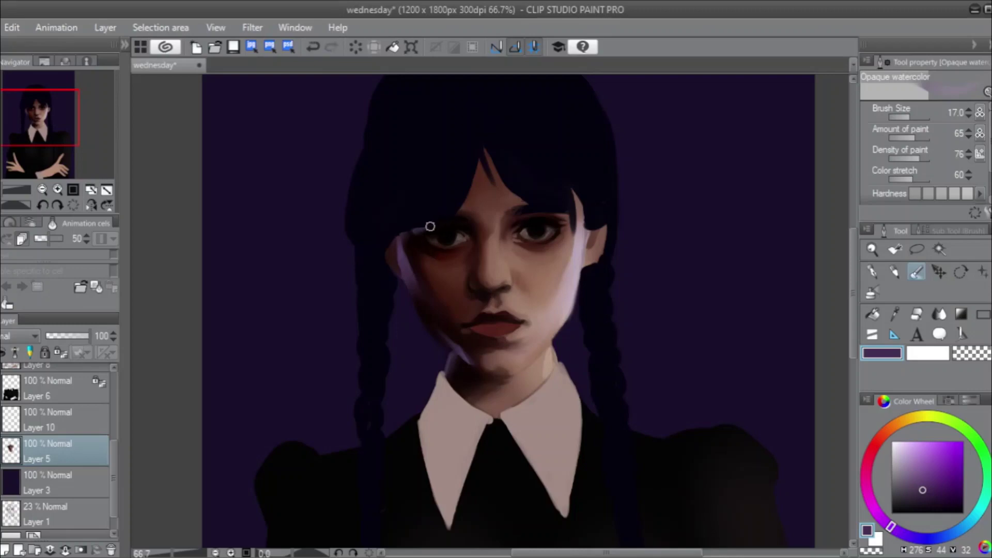
key(ctrl+z)
key(ctrl+y)
Darken the lit-side mouth corner at brush size 6.8 with sampled dark brown (H 11, S 54, V 20) and black (H 20, S 100, V 1).
drag(909, 117, 906, 114)
key(ctrl+z)
alt+click(518, 323)
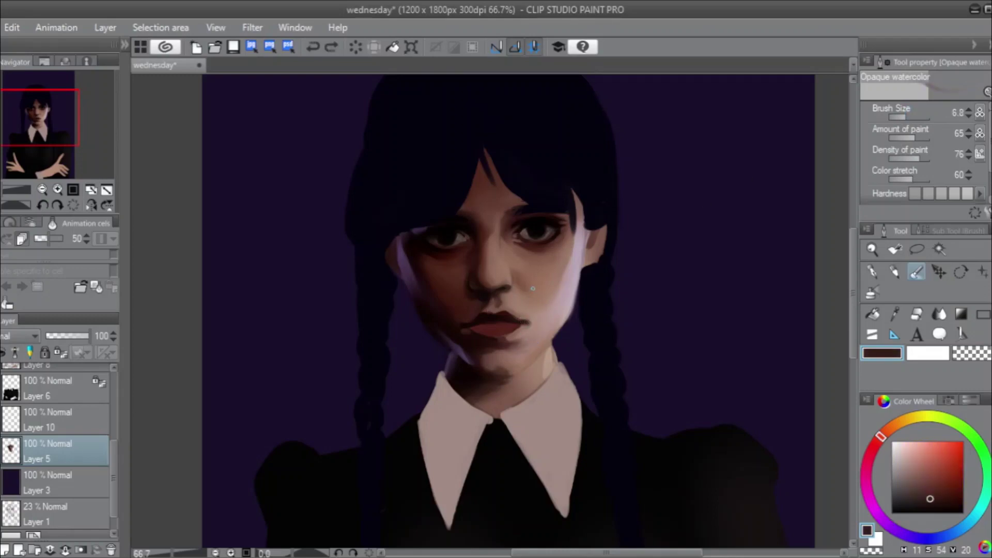
alt+click(537, 231)
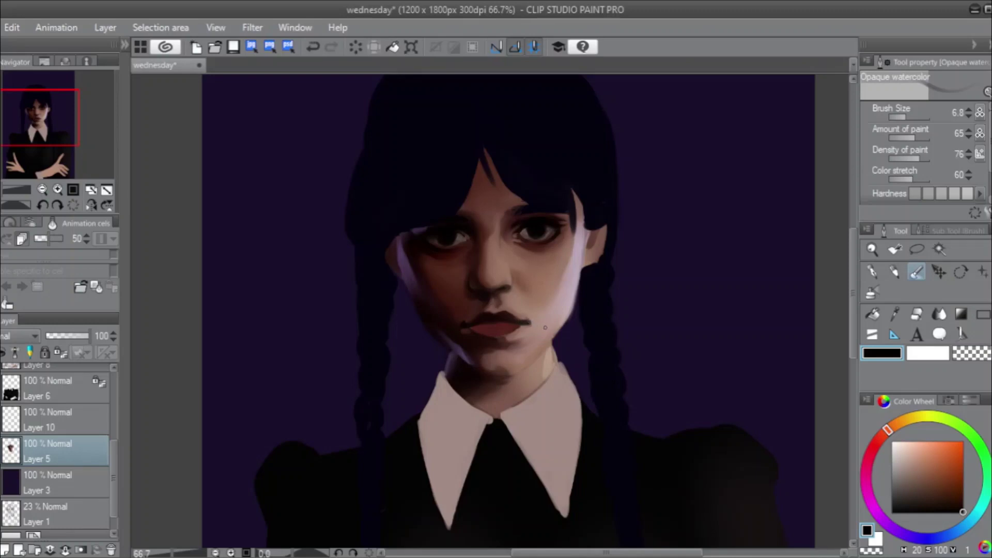
Shade the dark cheek with sampled red-brown brightened to H 13, S 64, V 33, varying brush size between 35.4, 17.0 and 14.1.
click(910, 118)
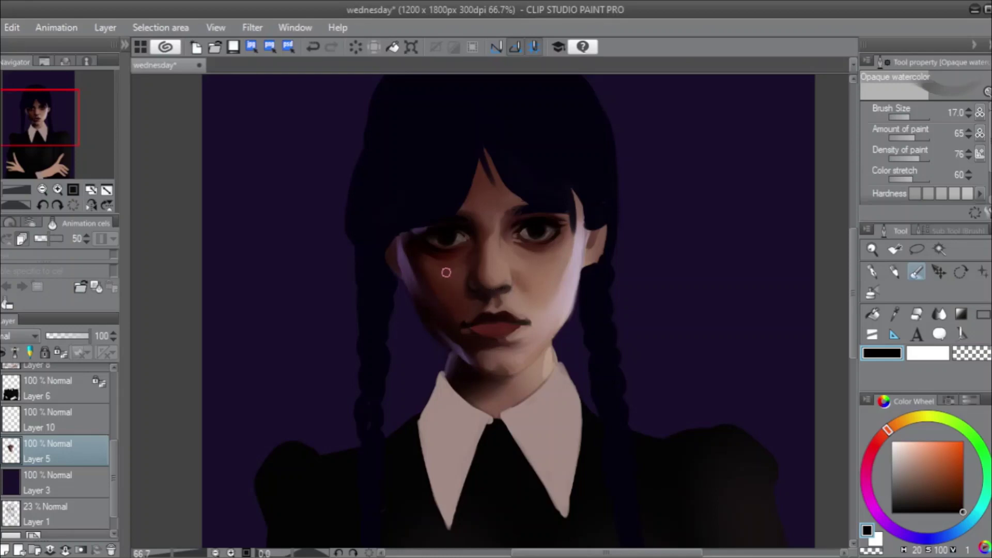
click(916, 117)
alt+click(452, 284)
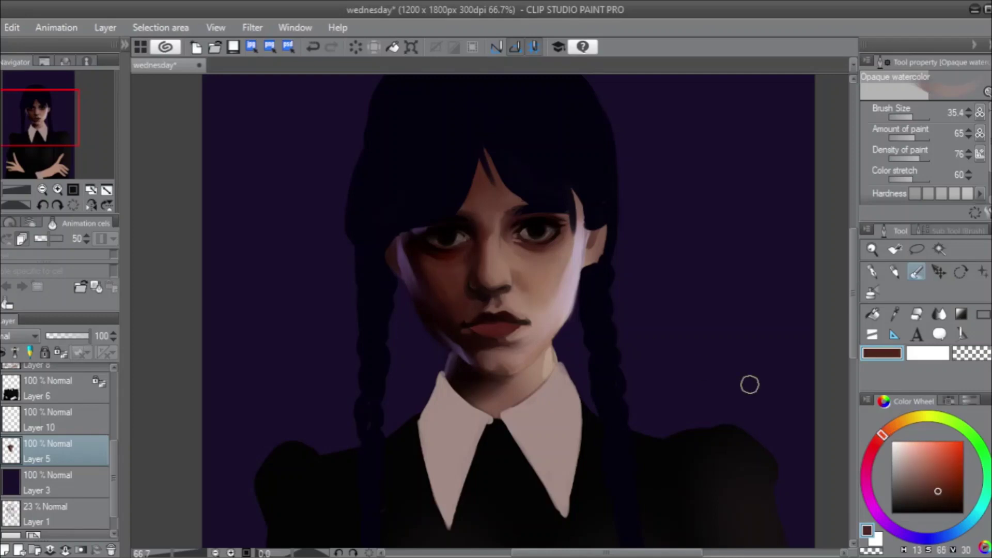
click(936, 489)
mouse_move(450, 304)
mouse_down()
mouse_move(425, 252)
mouse_move(444, 263)
mouse_move(423, 251)
mouse_move(509, 269)
mouse_move(527, 304)
mouse_move(486, 310)
mouse_move(433, 271)
mouse_move(459, 303)
mouse_move(430, 287)
mouse_move(450, 308)
mouse_up()
key(ctrl+z)
drag(910, 119, 907, 119)
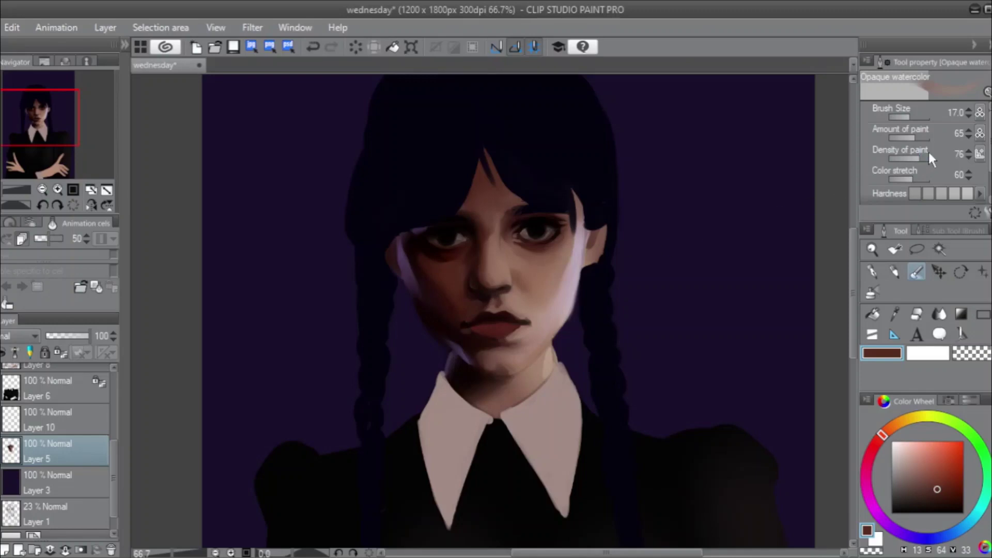
drag(910, 117, 914, 117)
drag(915, 113, 884, 127)
Trim the fringe edge above the shaded eye on Layer 4 with the Hard eraser at size 11.8, and return to Opaque watercolor.
drag(113, 478, 116, 385)
click(75, 434)
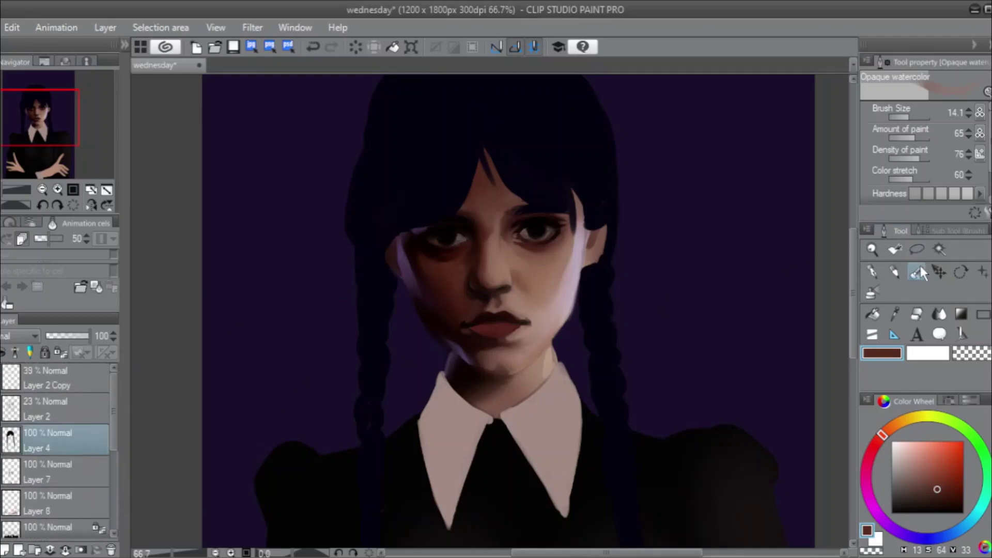
click(916, 315)
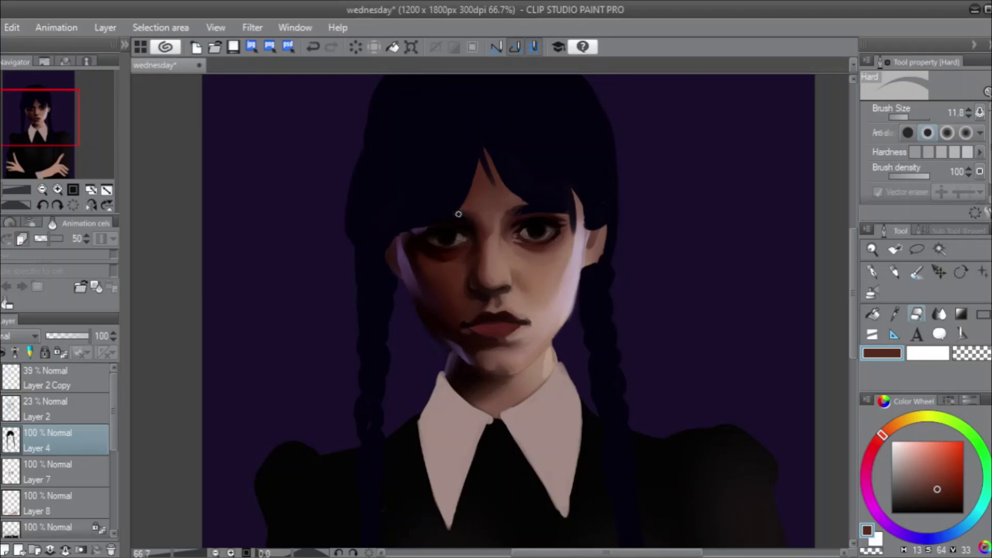
click(916, 272)
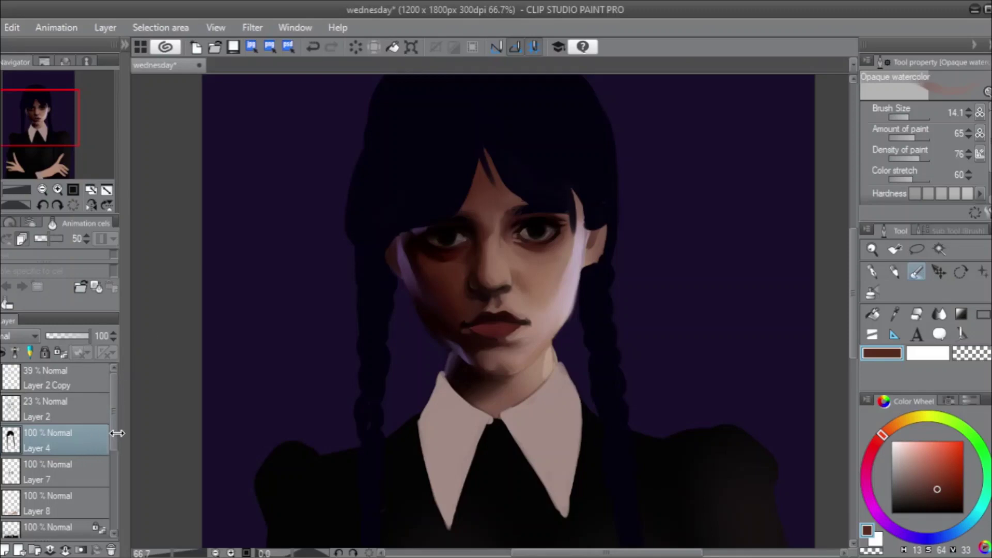
Refine the skin around the lips on Layer 5 with sampled skin tone (H 16, S 28, V 65) at brush size 14.1.
drag(114, 435, 116, 482)
click(70, 495)
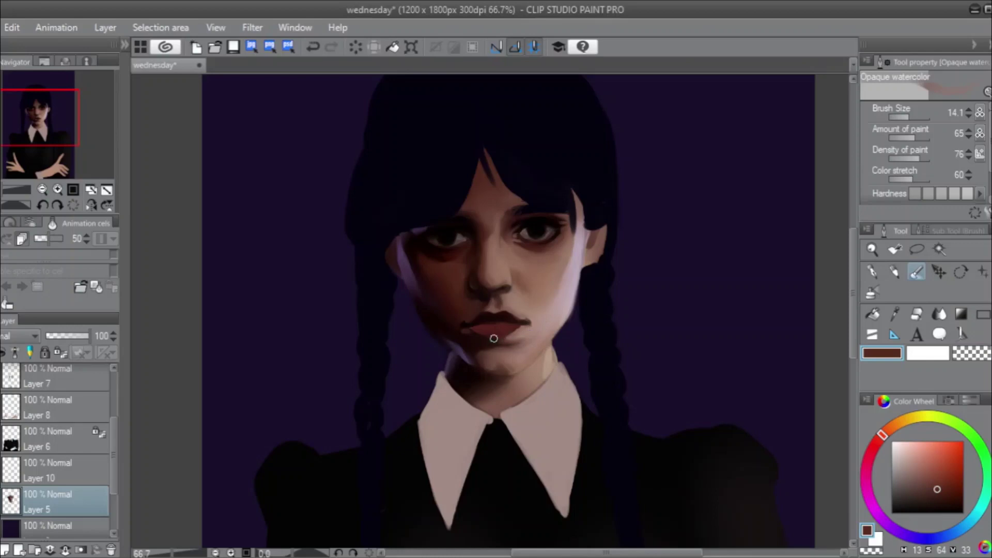
alt+click(527, 327)
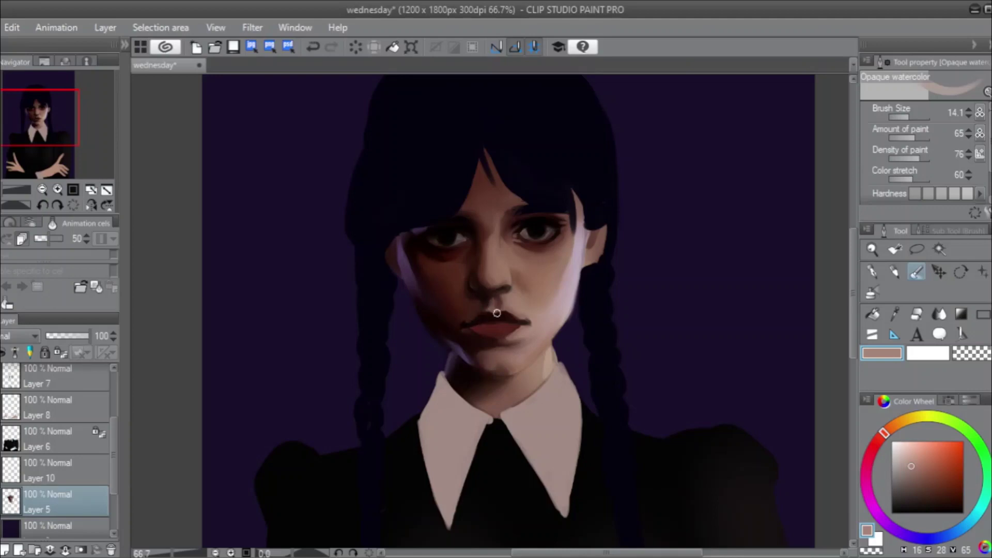
Lasso the mouth on Layer 5, scale it down to 94% width, apply the transformation and clear the selection.
click(916, 249)
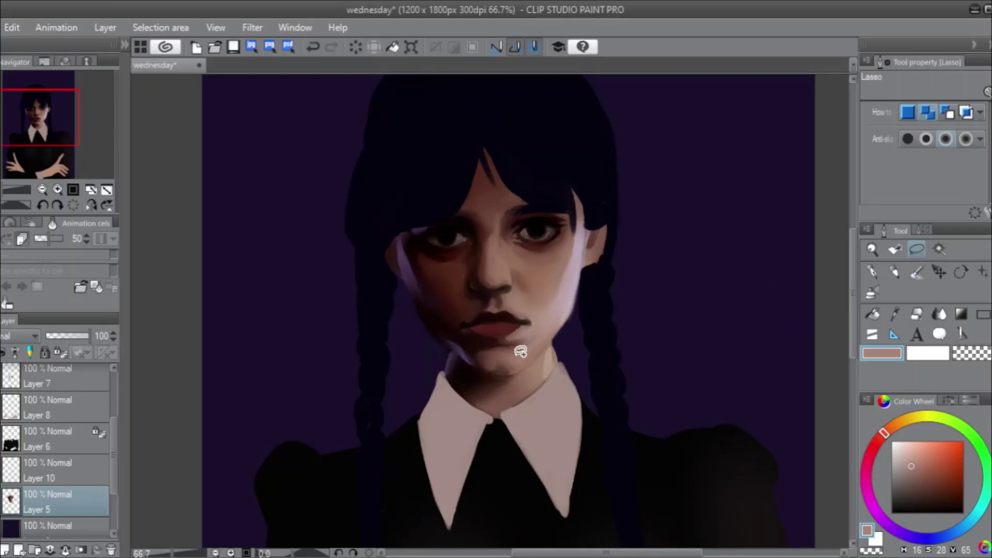
mouse_move(520, 340)
mouse_down()
mouse_move(526, 308)
mouse_move(456, 326)
mouse_move(470, 338)
mouse_move(523, 342)
mouse_up()
click(551, 368)
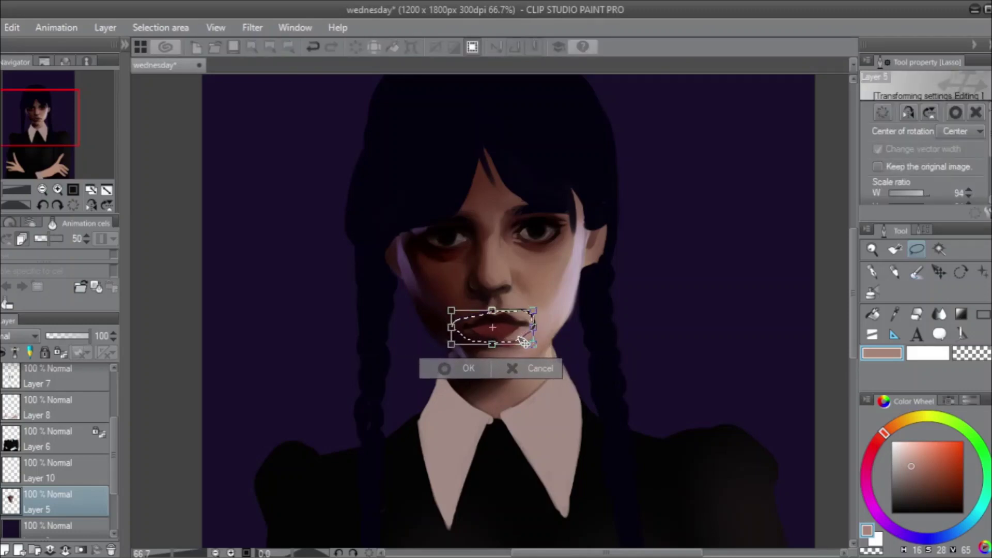
click(469, 368)
click(385, 369)
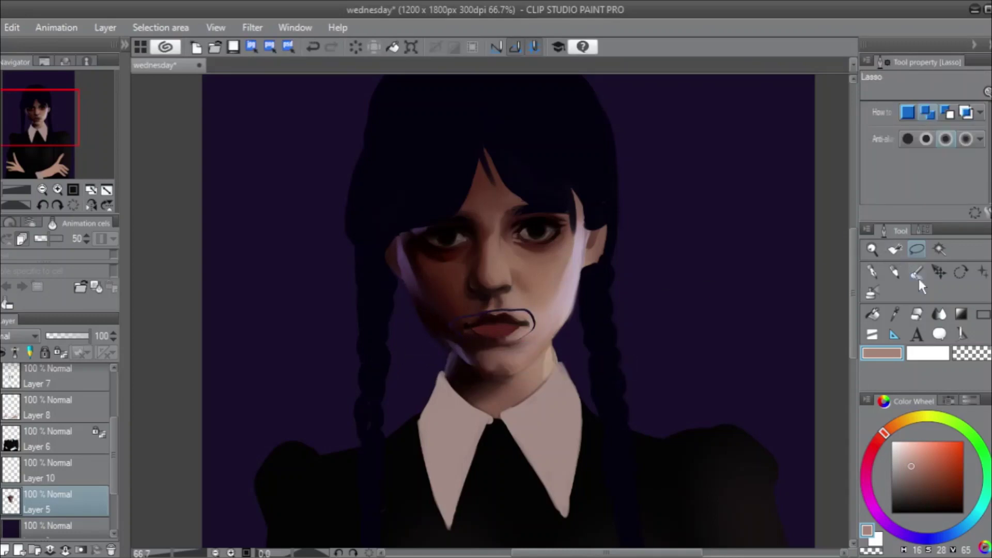
Cover the seam around the resized mouth with Opaque watercolor skin tone (H 16, S 28, V 65) at size 20.4, checking the face mirrored.
click(916, 313)
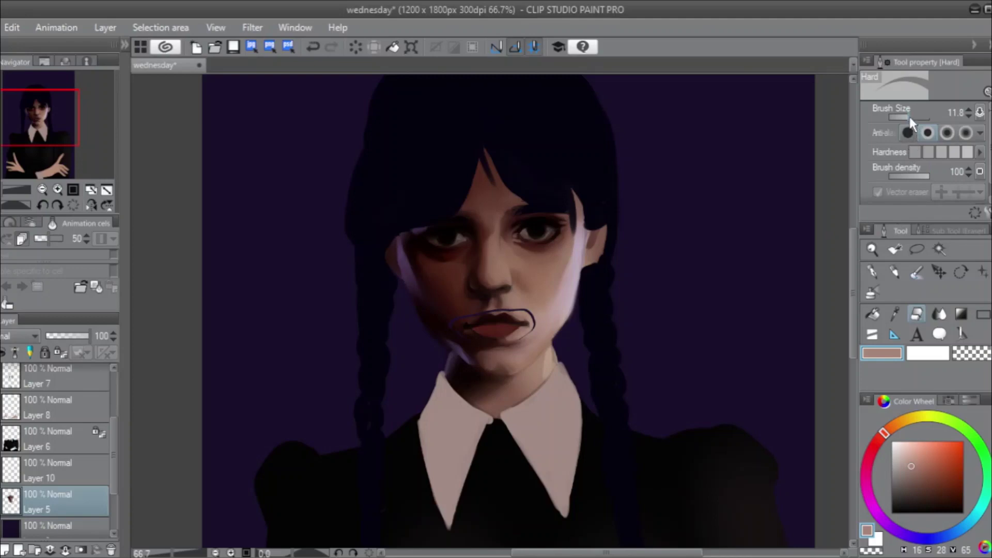
drag(909, 116, 913, 116)
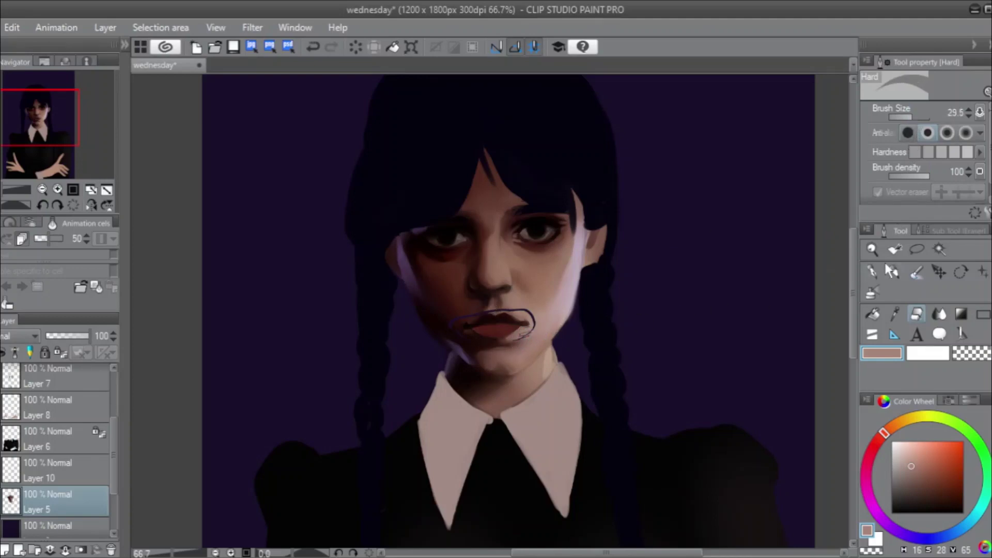
click(916, 272)
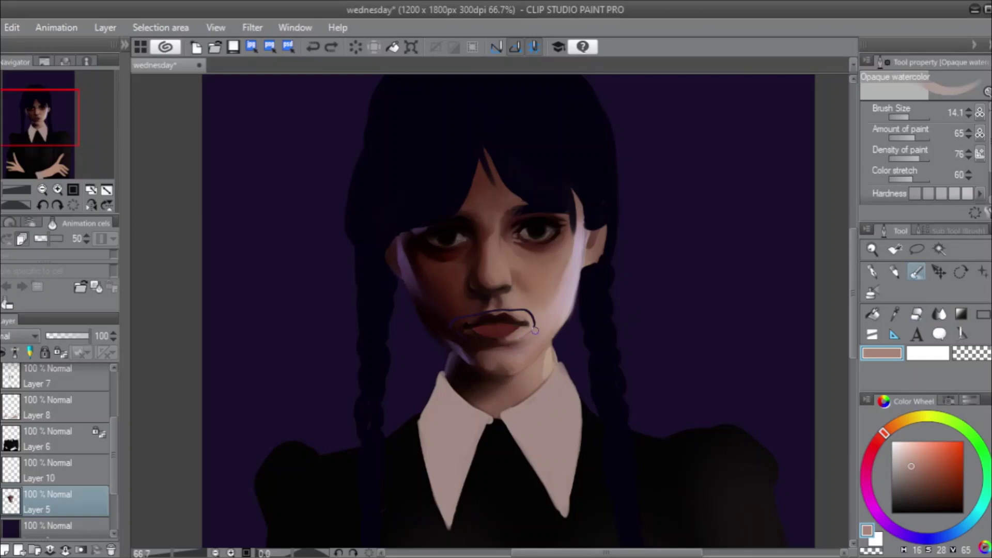
drag(532, 331, 513, 341)
click(910, 118)
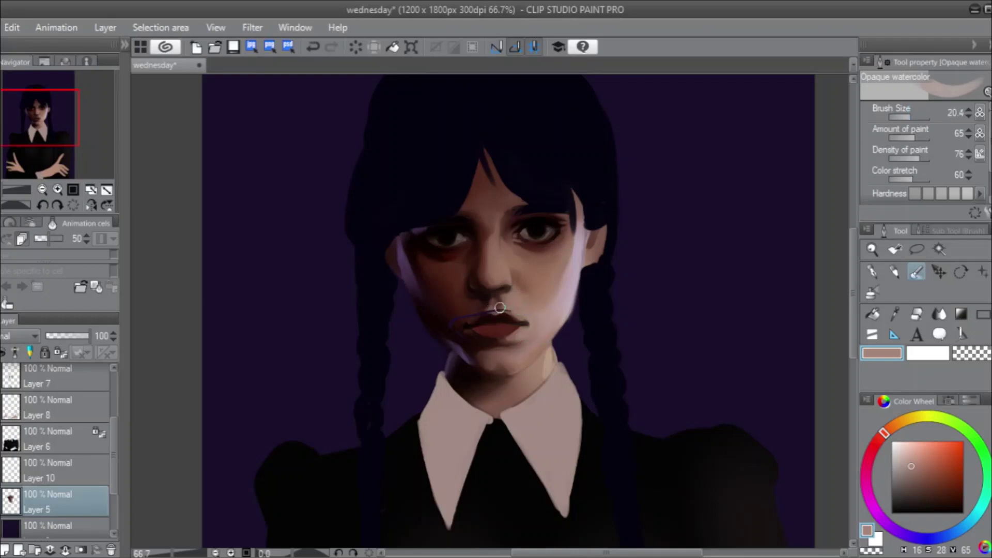
mouse_move(504, 306)
mouse_down()
mouse_move(444, 321)
mouse_move(457, 333)
mouse_up()
drag(455, 318, 484, 309)
key(ctrl+z)
click(90, 203)
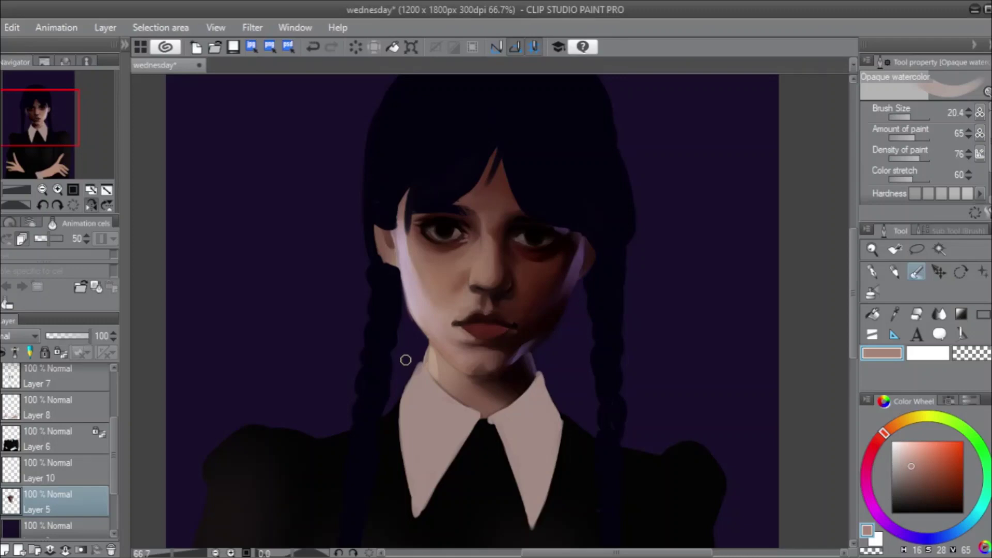
click(91, 205)
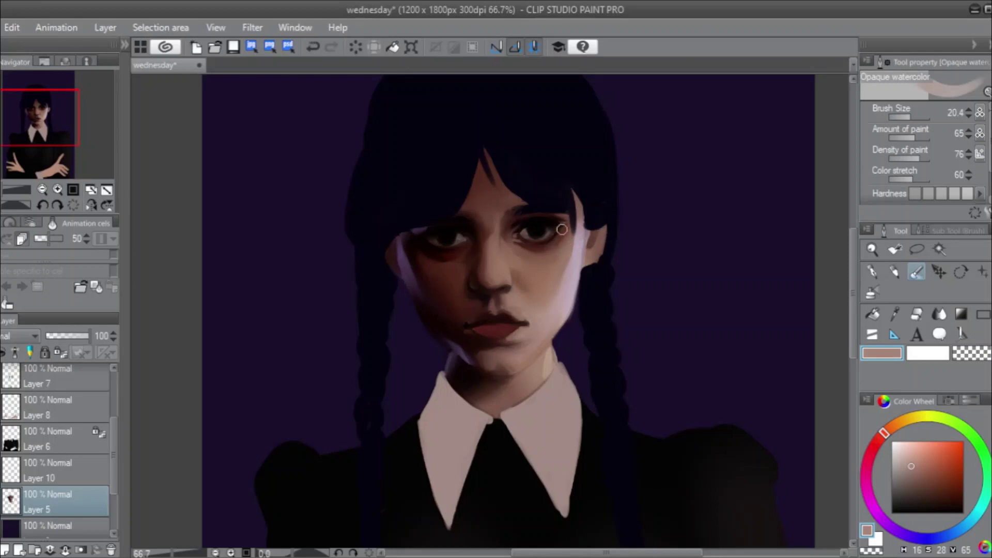
Shade under the lit eye and blend cheek and chin with sampled brown (H 17, S 40, V 52) at brush sizes 20.4, 51.1 and 24.5.
alt+click(556, 255)
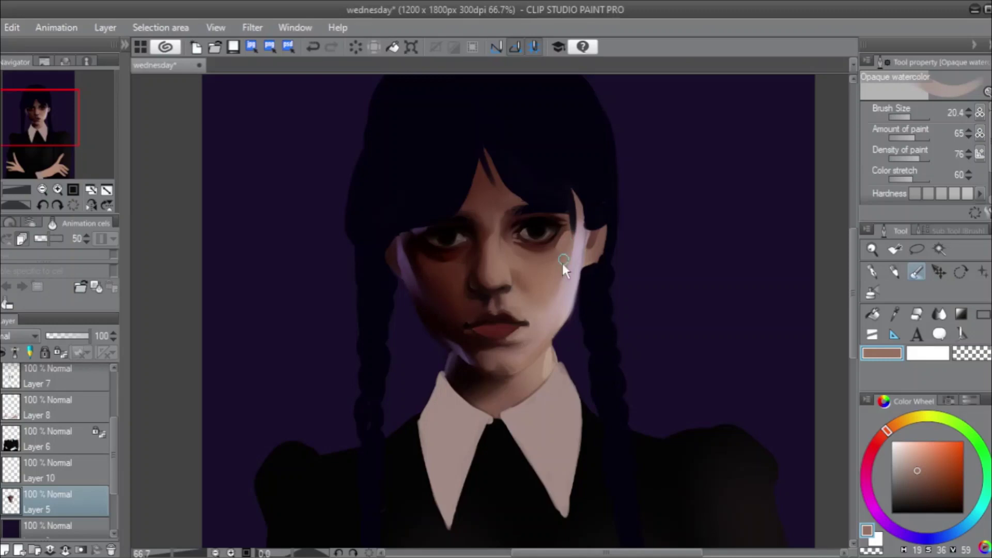
key(ctrl+z)
alt+click(553, 255)
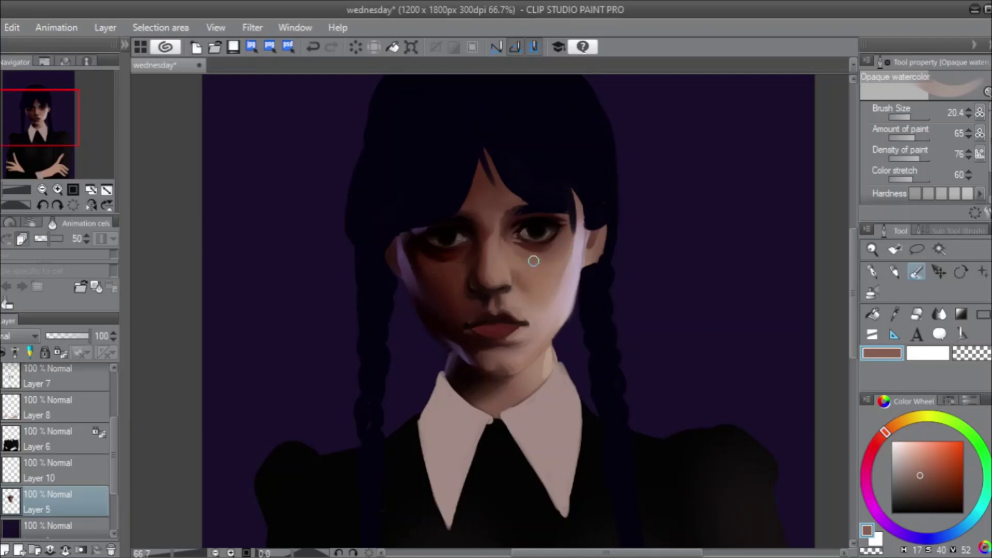
mouse_move(533, 261)
mouse_down()
mouse_move(523, 247)
mouse_move(540, 253)
mouse_up()
click(915, 112)
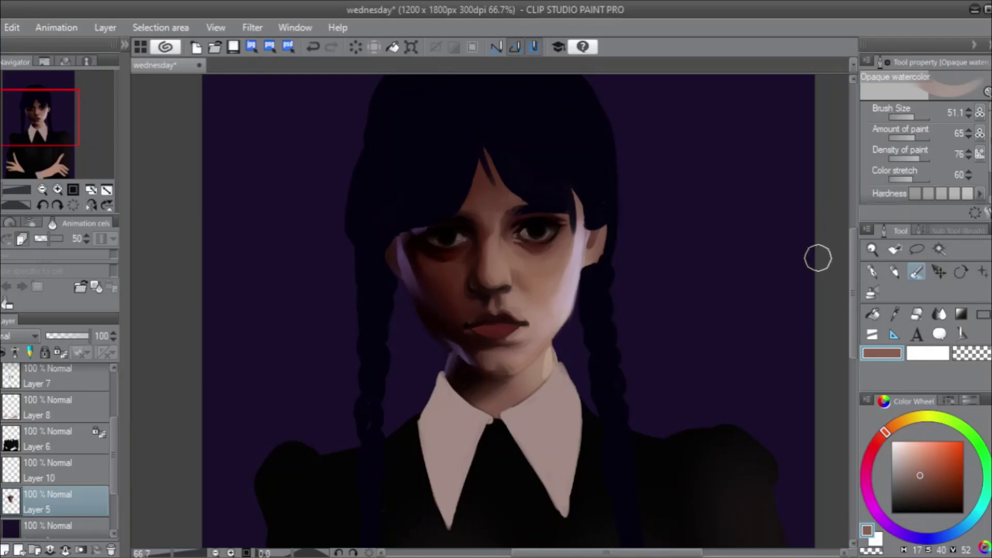
drag(910, 120, 910, 116)
drag(541, 338, 532, 351)
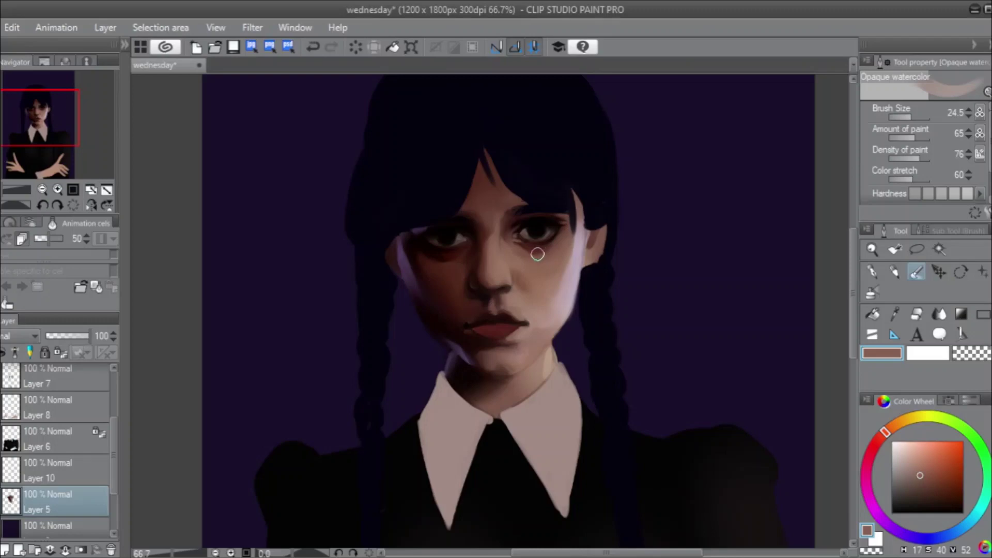
Paint the lower lip with sampled lip red brightened to H 5, S 57, V 55 at brush size 9.8.
alt+click(505, 324)
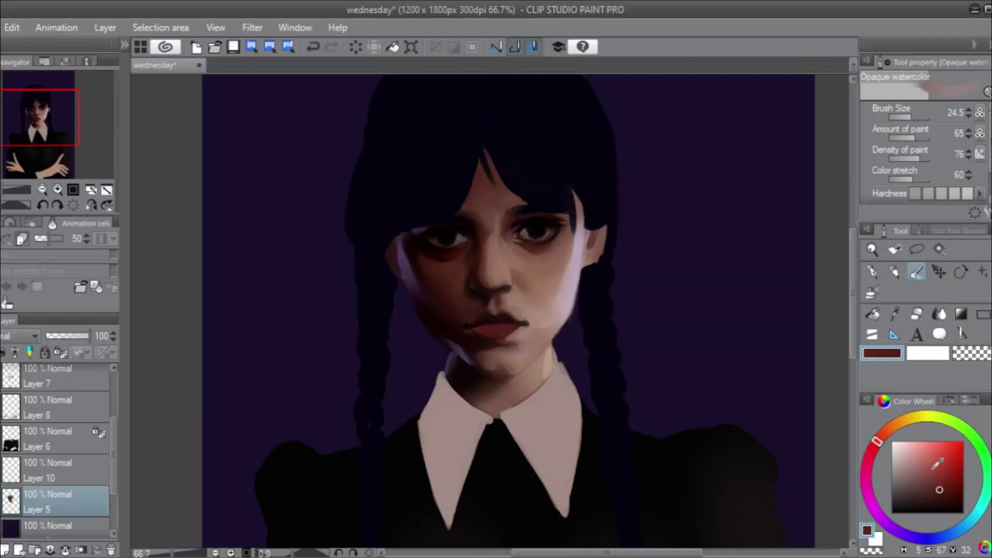
click(933, 473)
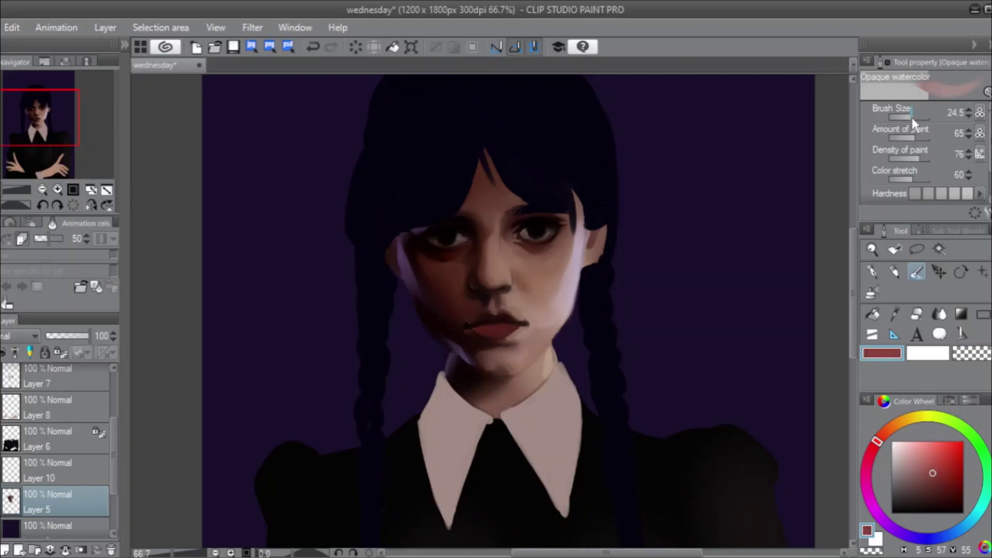
drag(912, 118, 907, 117)
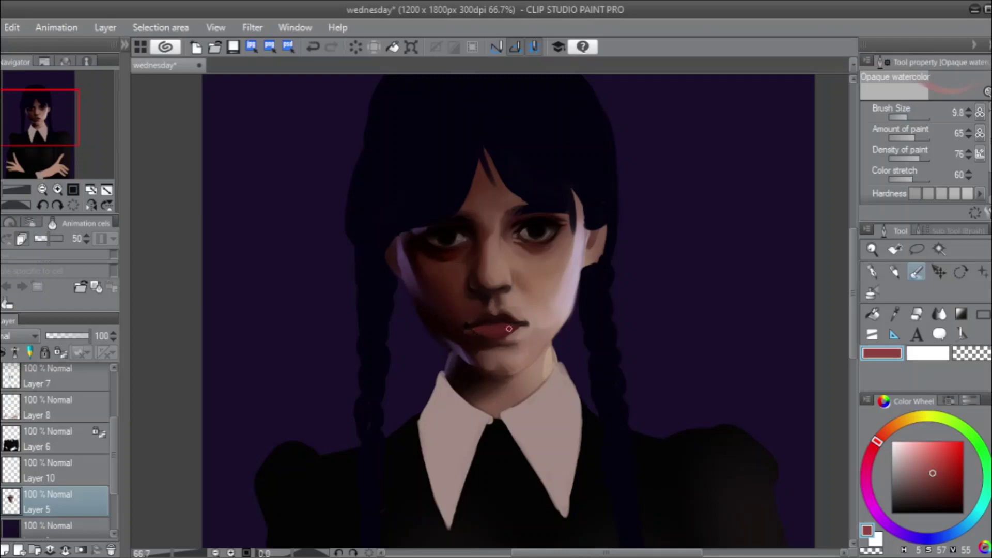
drag(509, 329, 493, 331)
Highlight the skin above the upper lip with light skin tone (H 19, S 22, V 77) at brush sizes 9.8, 35.4 and 14.1.
alt+click(548, 301)
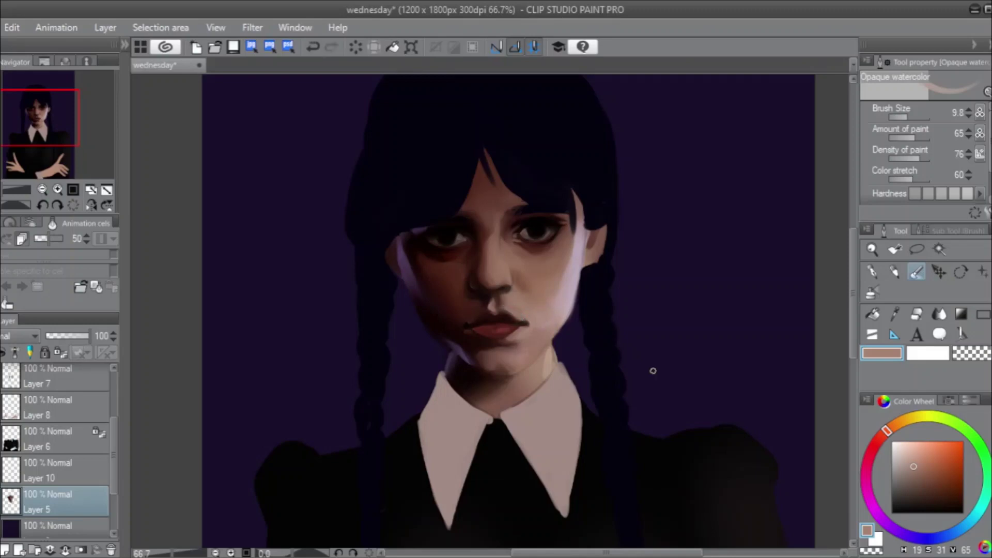
click(907, 458)
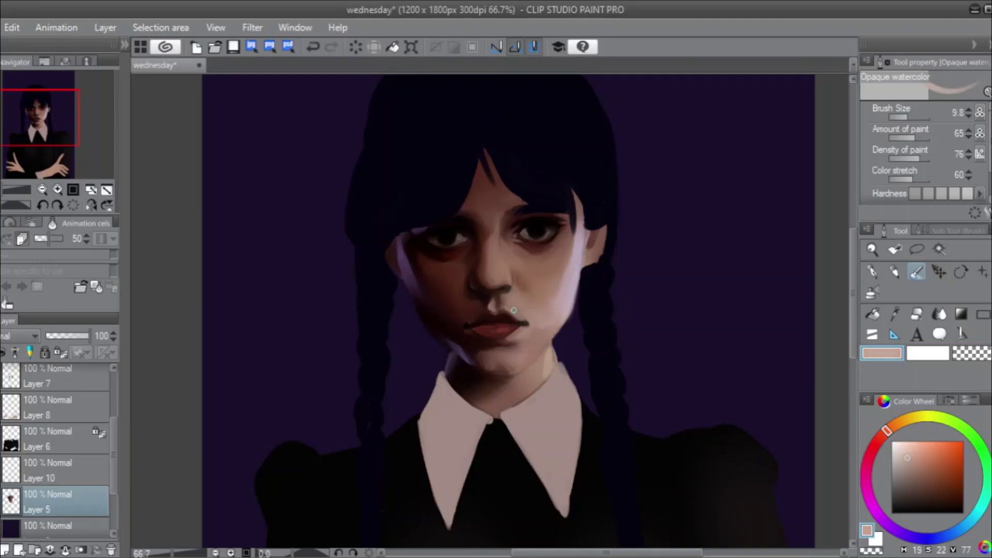
drag(506, 309, 525, 324)
drag(902, 118, 913, 120)
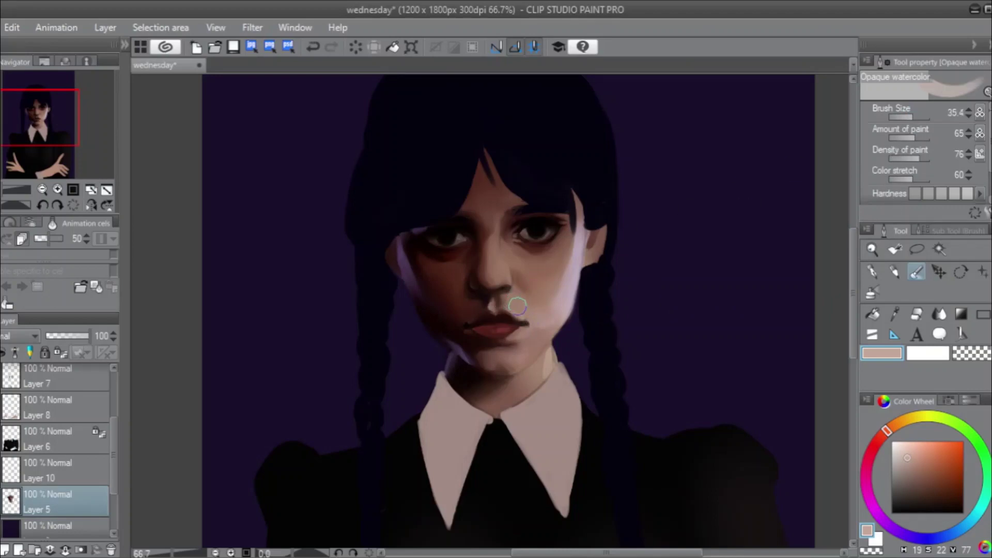
drag(916, 118, 910, 114)
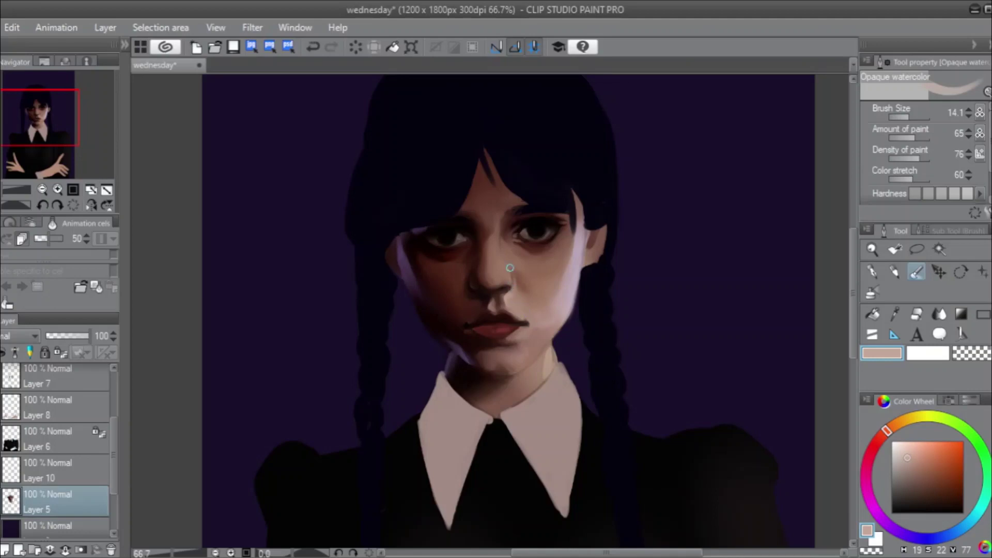
Blend the lit cheek beside the mouth with sampled skin tone (H 18, S 30, V 65) at brush sizes 42.5 and 20.4.
key(ctrl+z)
click(910, 117)
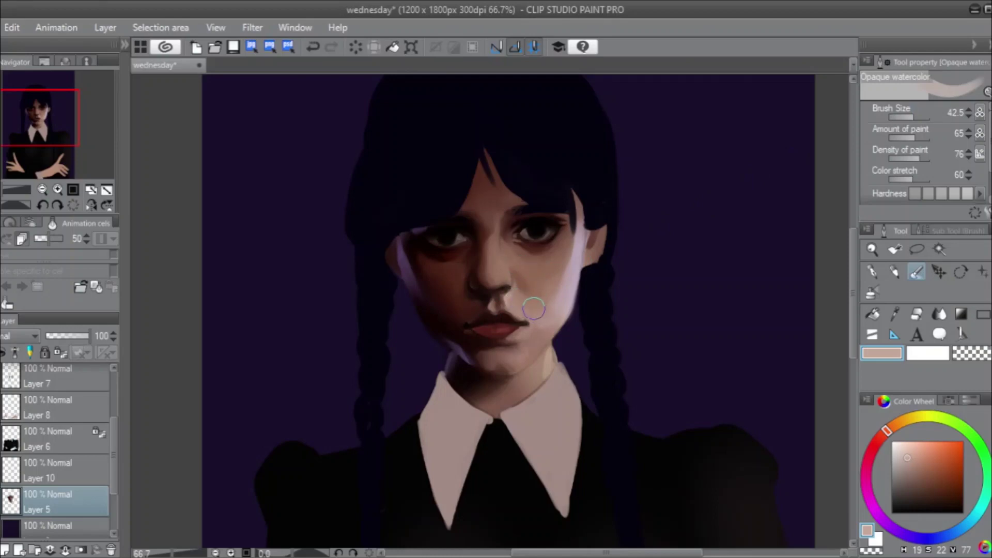
key(ctrl+z)
alt+click(515, 303)
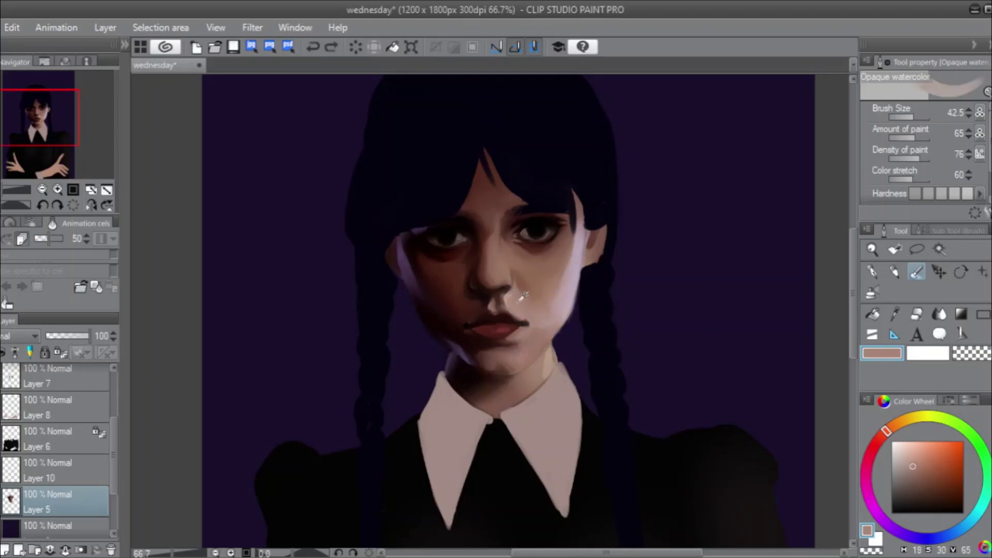
mouse_move(516, 301)
mouse_down()
mouse_move(552, 328)
mouse_move(508, 302)
mouse_move(538, 310)
mouse_move(555, 332)
mouse_move(518, 300)
mouse_move(553, 307)
mouse_move(524, 299)
mouse_move(523, 289)
mouse_move(559, 326)
mouse_move(523, 284)
mouse_move(571, 314)
mouse_move(586, 295)
mouse_up()
key(ctrl+z)
click(914, 118)
click(910, 118)
scroll(537, 221, down, 1)
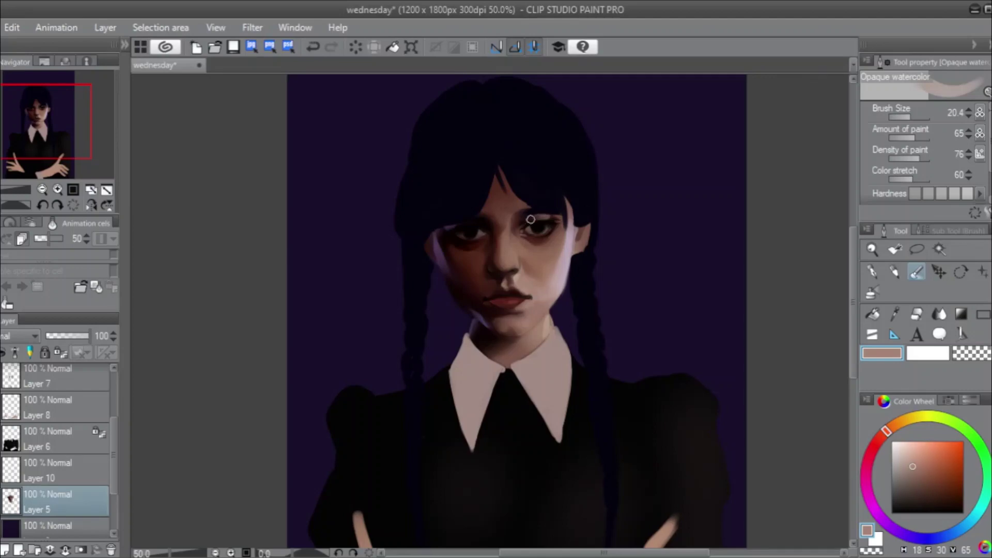
Darken the lit eye's upper lid and iris with sampled dark brown (H 7, S 66, V 15) and near-black (H 7, S 82, V 4) at size 20.4.
key(ctrl+z)
alt+click(534, 219)
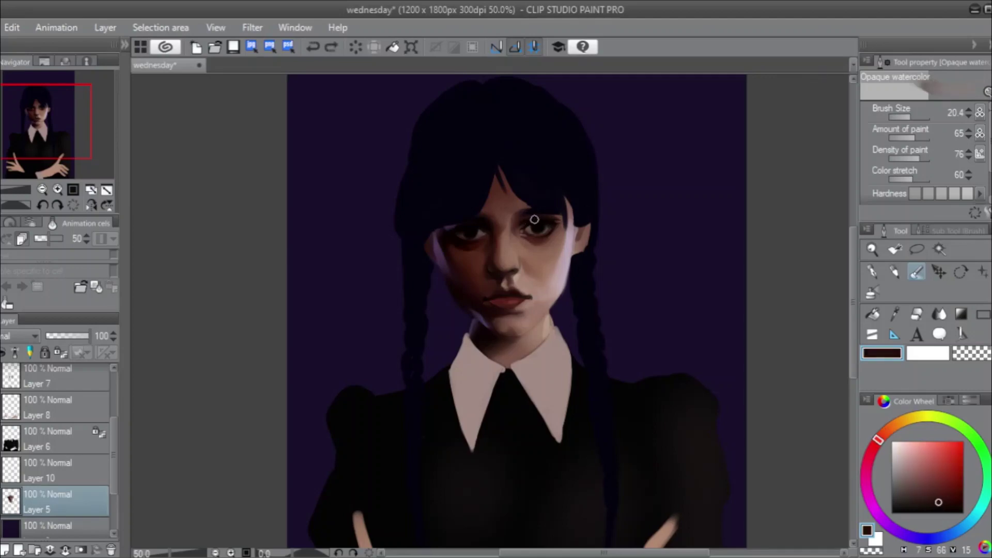
mouse_move(553, 213)
mouse_down()
mouse_move(518, 224)
mouse_move(537, 213)
mouse_up()
key(ctrl+z)
alt+click(493, 223)
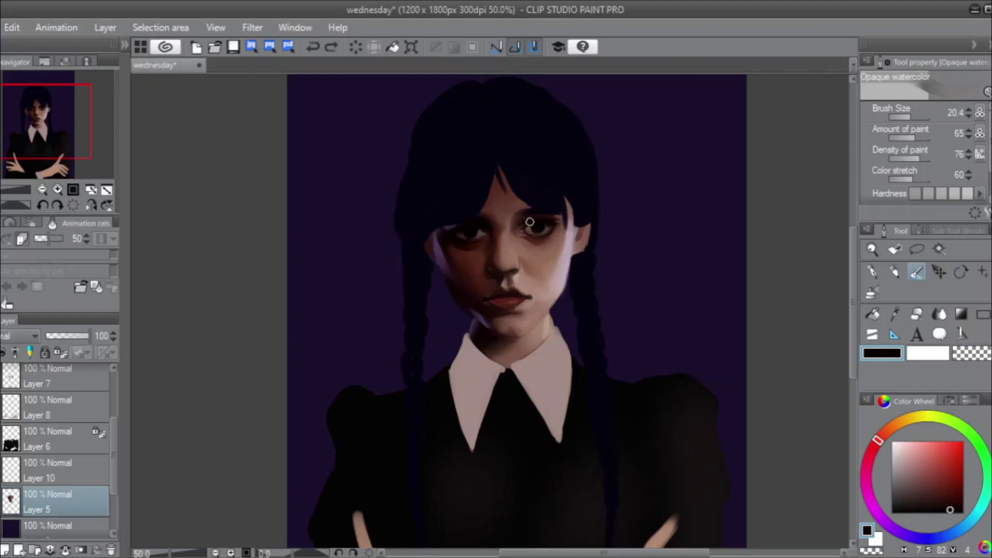
drag(532, 223, 550, 223)
key(ctrl+z)
Blend the lit cheek beside the nose at brush size 51.1.
drag(916, 122, 913, 119)
mouse_move(537, 261)
mouse_down()
mouse_move(572, 226)
mouse_move(556, 263)
mouse_move(548, 257)
mouse_move(564, 239)
mouse_move(548, 284)
mouse_move(536, 285)
mouse_move(558, 262)
mouse_move(550, 285)
mouse_up()
mouse_move(552, 278)
mouse_down()
mouse_move(550, 304)
mouse_move(580, 254)
mouse_move(556, 290)
mouse_move(556, 274)
mouse_move(548, 290)
mouse_move(557, 265)
mouse_move(553, 278)
mouse_move(549, 268)
mouse_move(559, 264)
mouse_move(546, 299)
mouse_move(564, 238)
mouse_move(546, 275)
mouse_move(557, 251)
mouse_up()
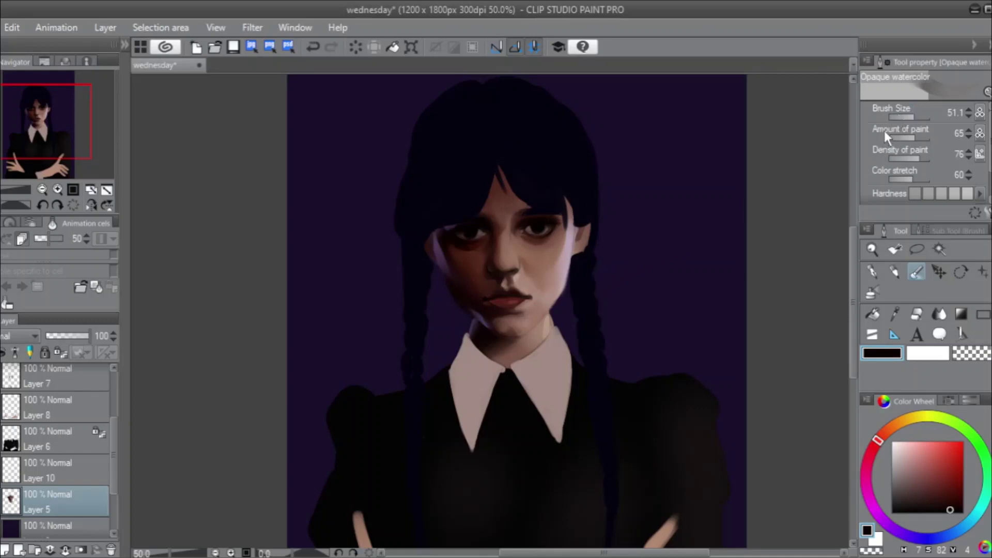
Reduce the brush size to 29.5 and make the hair layer, Layer 4, active.
drag(911, 114, 906, 113)
drag(115, 439, 114, 391)
click(73, 433)
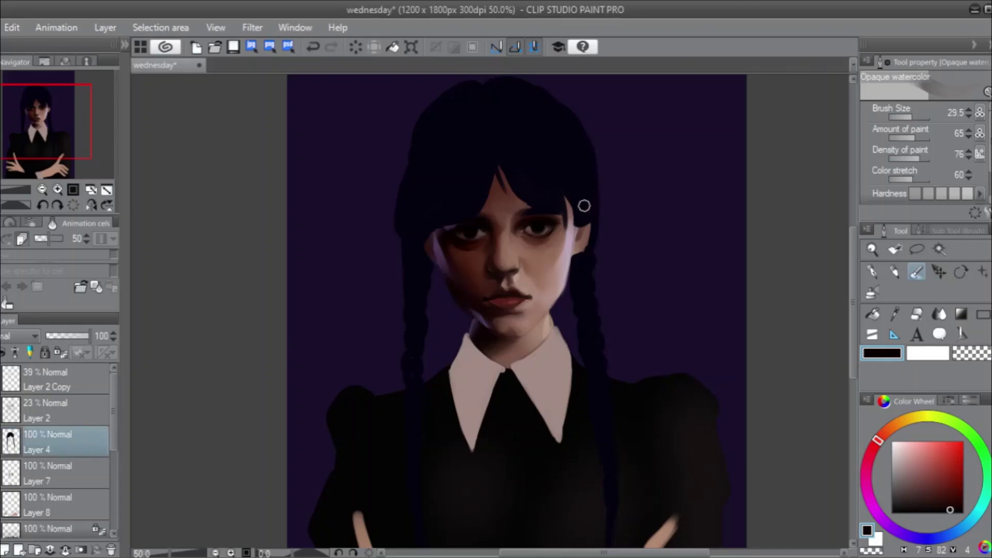
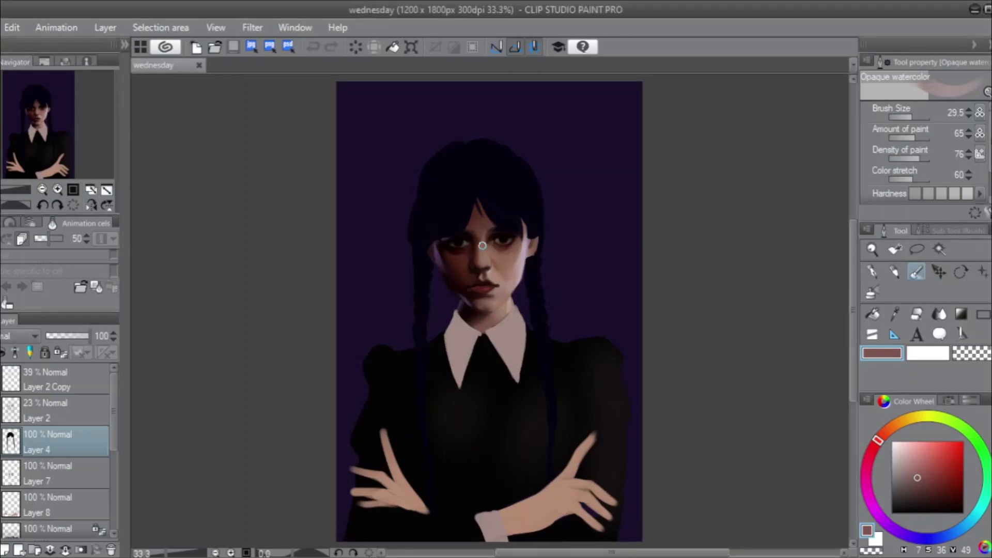
scroll(483, 248, up, 2)
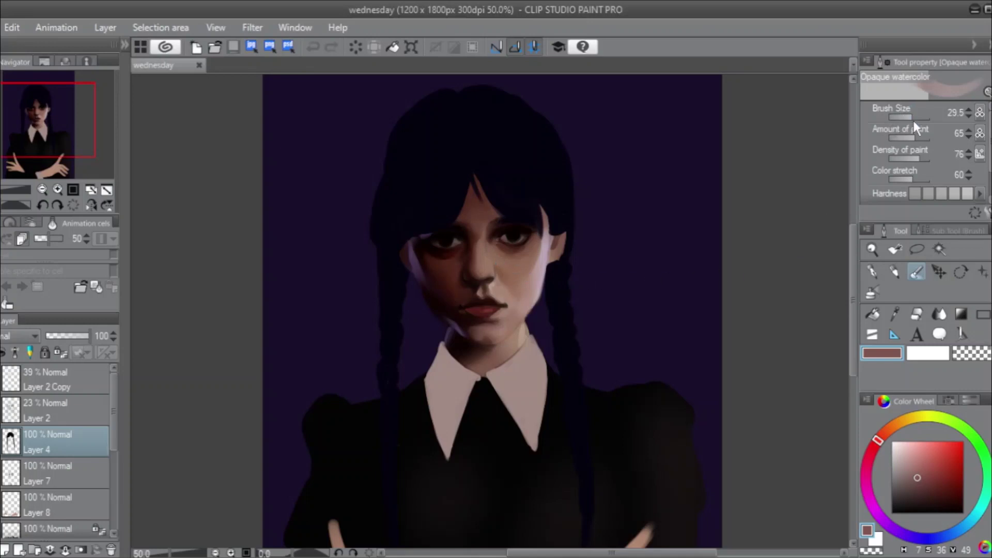
drag(912, 117, 912, 116)
drag(511, 294, 537, 302)
key(ctrl+z)
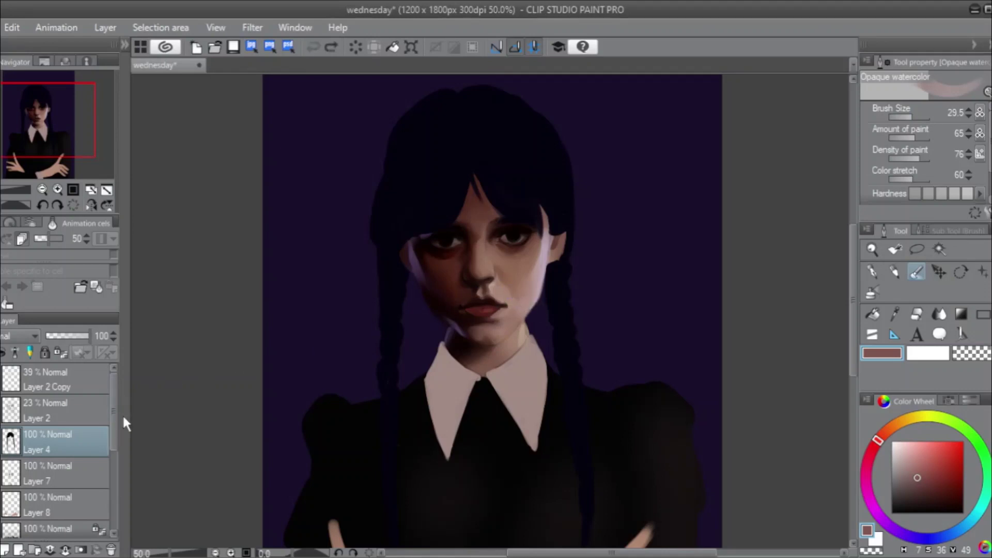
Soften the lit skin beside the mouth corner on Layer 5 with sampled skin tone (H 14, S 27, V 66) at brush size 29.5.
drag(115, 413, 116, 471)
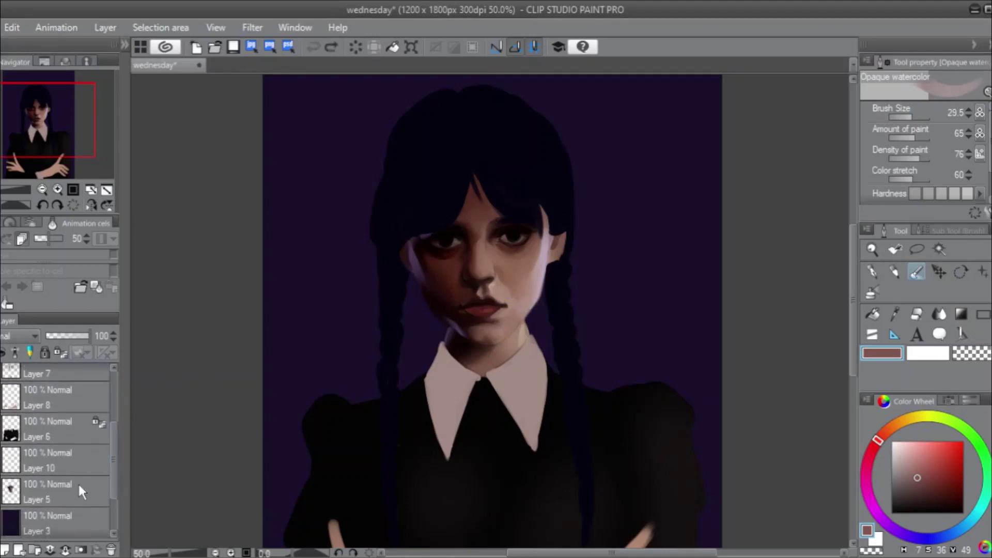
click(79, 486)
drag(519, 309, 519, 303)
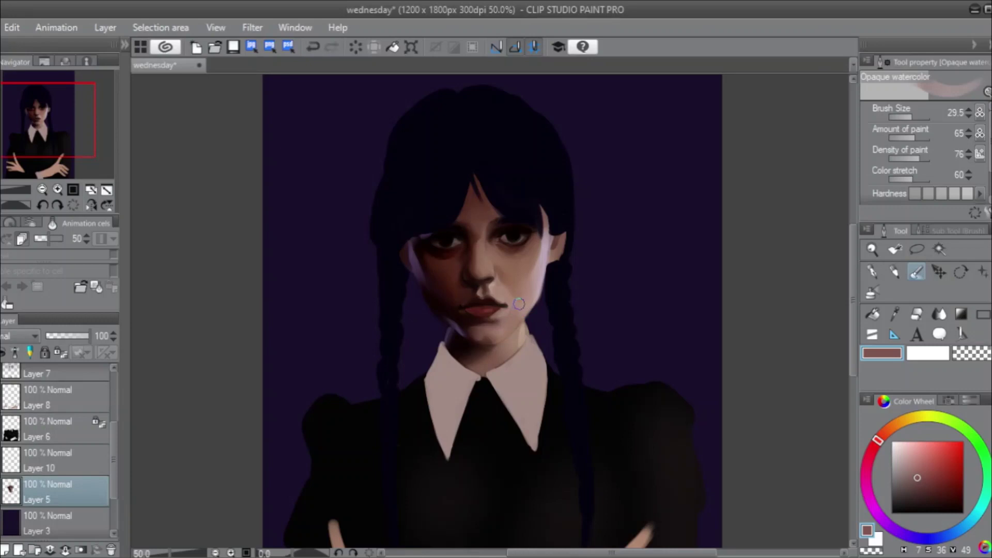
key(ctrl+z)
alt+click(526, 297)
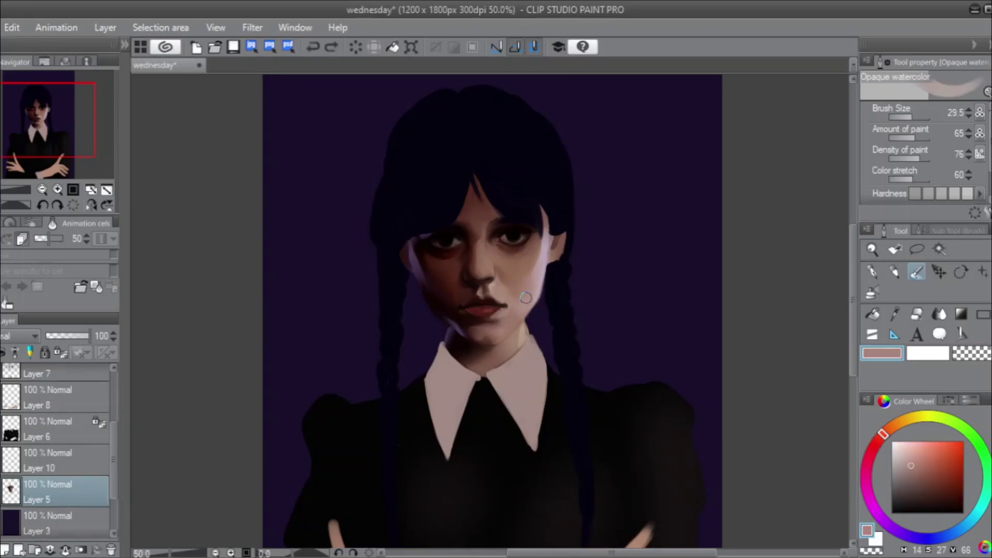
drag(521, 307, 518, 300)
Warm the shadowed cheek and under-eye area with sampled dark brown brightened to H 18, S 59, V 51 at brush size 29.5.
scroll(499, 285, up, 1)
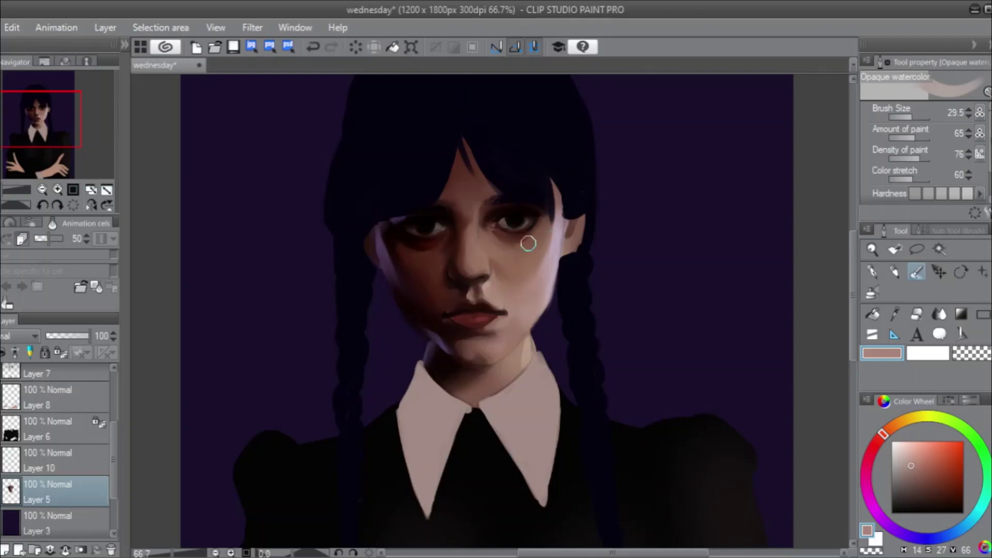
alt+click(426, 327)
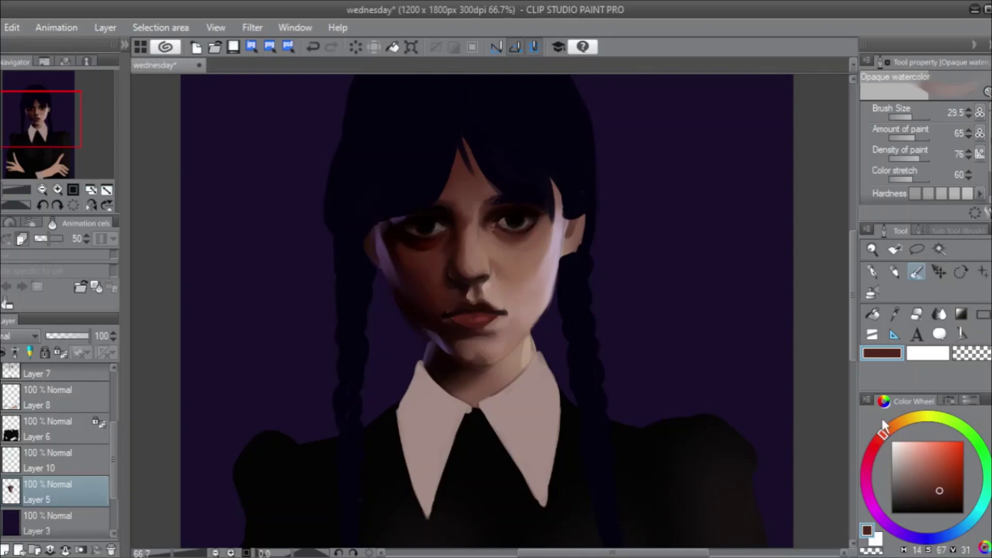
drag(942, 486, 933, 476)
drag(884, 434, 885, 431)
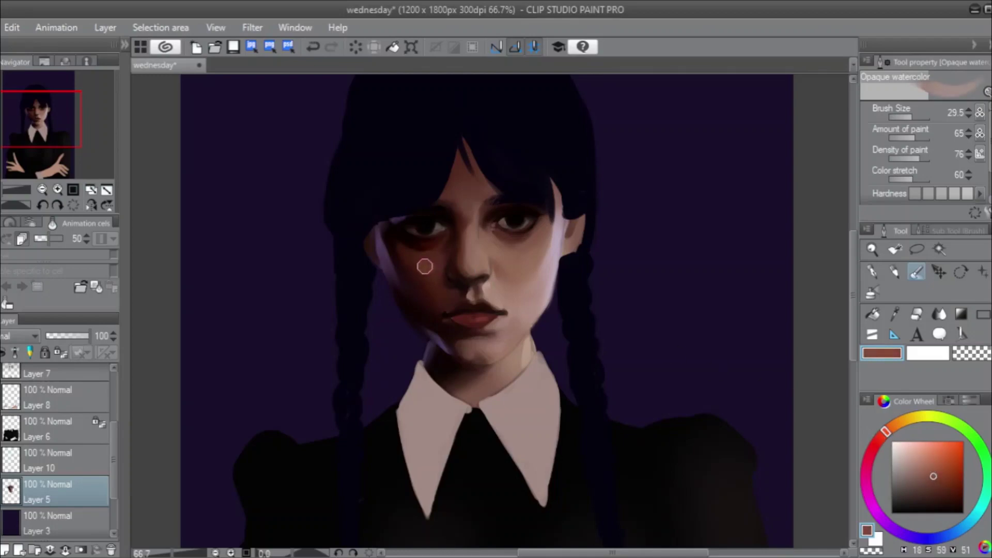
mouse_move(425, 267)
mouse_down()
mouse_move(410, 261)
mouse_move(432, 264)
mouse_move(436, 294)
mouse_move(438, 284)
mouse_move(409, 263)
mouse_move(431, 302)
mouse_move(414, 275)
mouse_up()
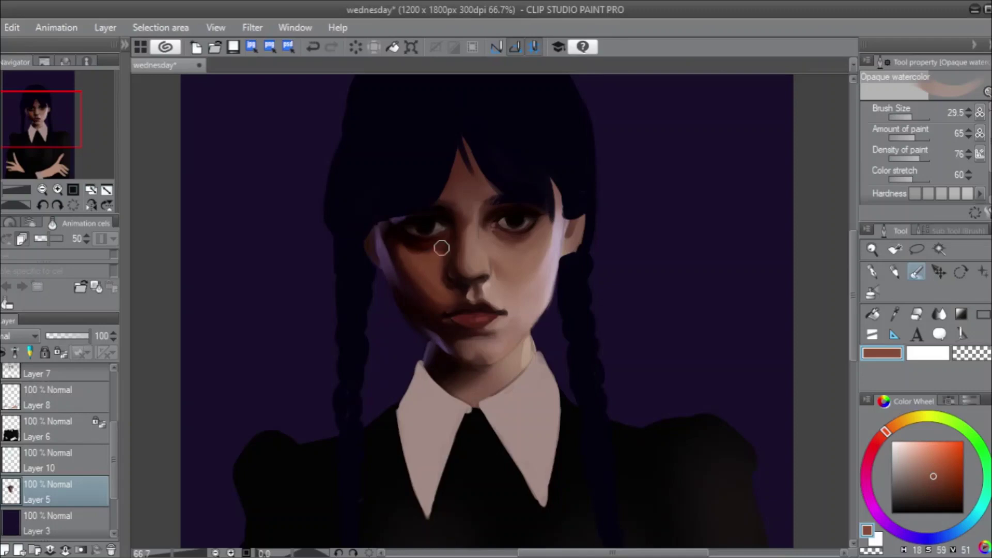
mouse_move(429, 253)
mouse_down()
mouse_move(447, 241)
mouse_move(430, 262)
mouse_move(427, 250)
mouse_move(441, 243)
mouse_move(427, 248)
mouse_move(450, 235)
mouse_move(420, 256)
mouse_move(412, 252)
mouse_move(430, 251)
mouse_move(409, 252)
mouse_up()
mouse_move(392, 248)
mouse_down()
mouse_move(420, 290)
mouse_move(414, 276)
mouse_up()
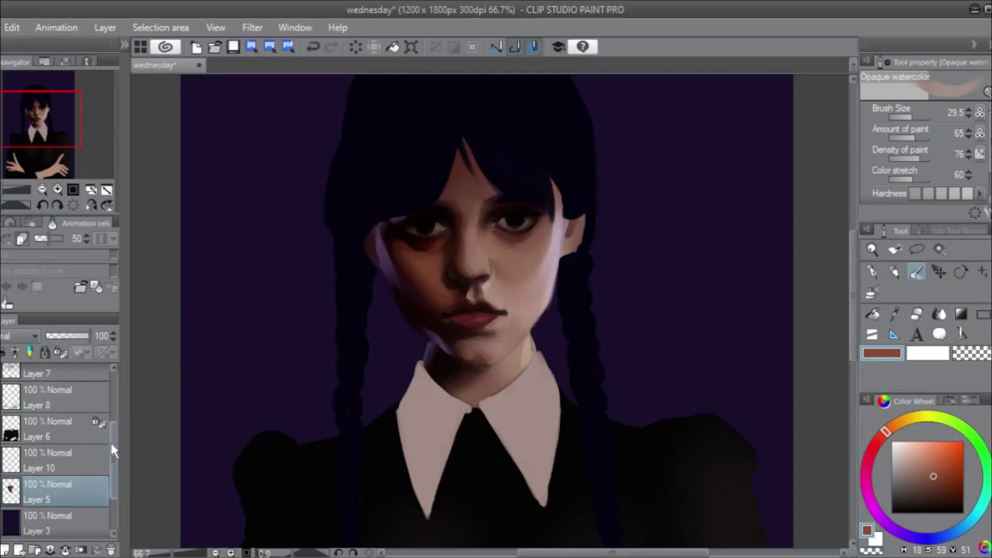
Set Layer 2's opacity to 0% and return to Layer 5.
scroll(112, 437, up, 3)
click(72, 408)
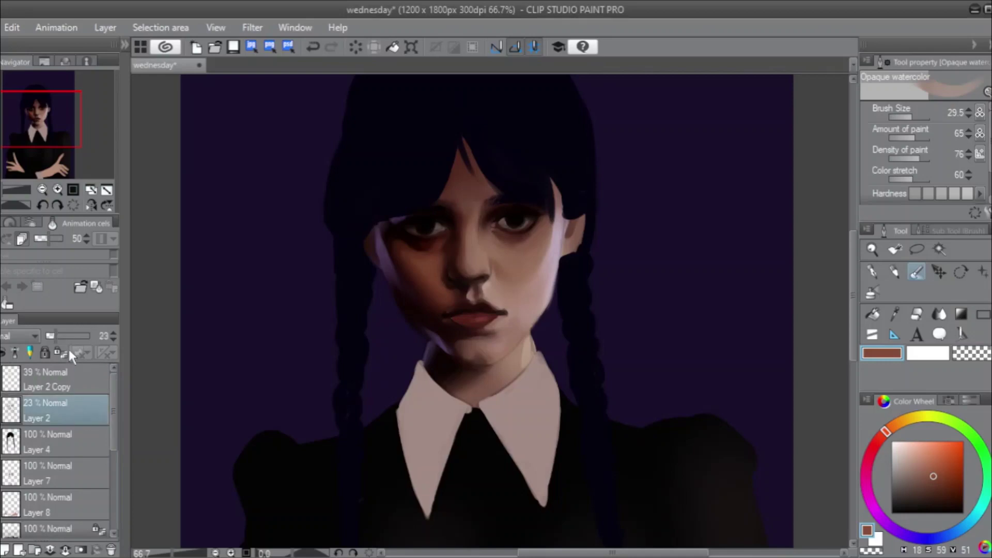
drag(56, 336, 44, 337)
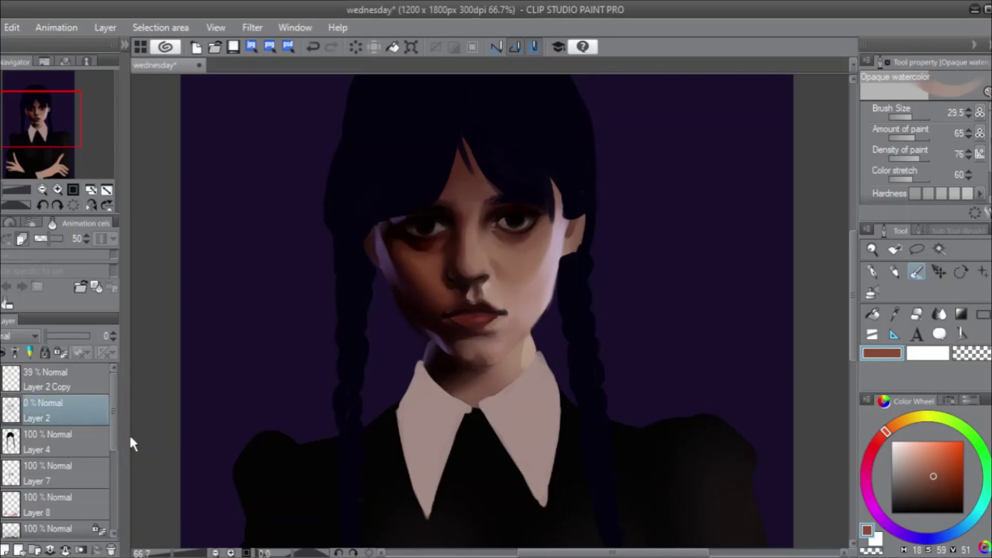
drag(107, 427, 116, 491)
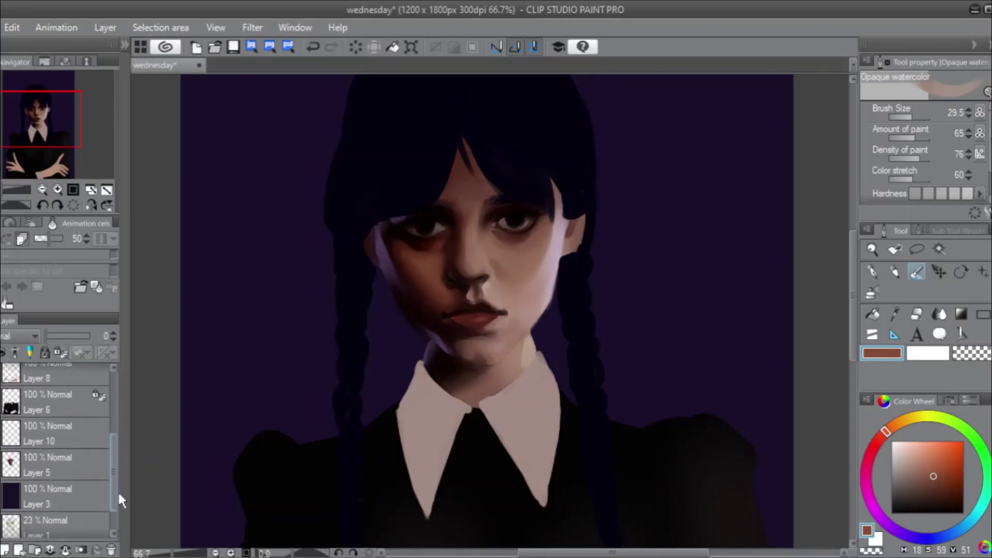
click(89, 470)
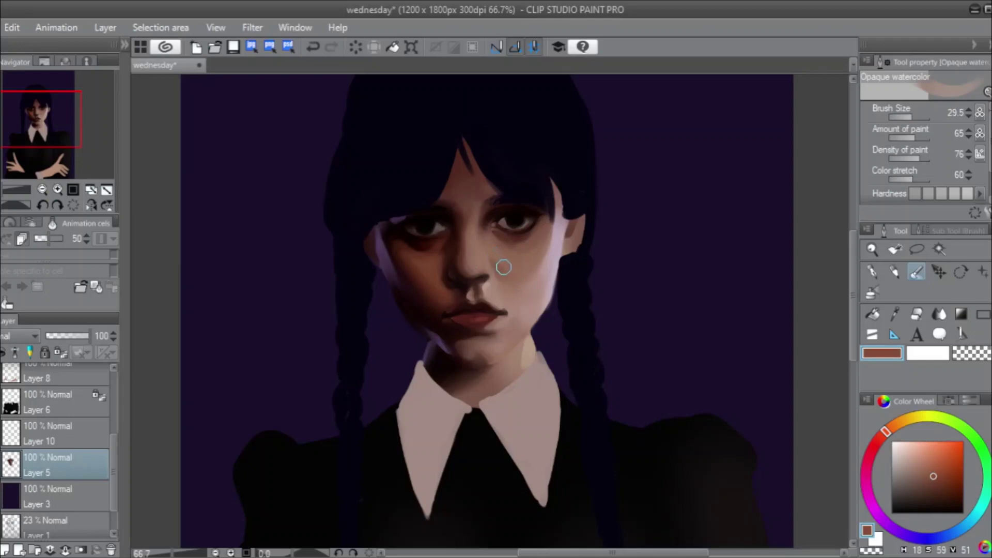
Refine the skin beside the nose and under the lit eye with sampled tone (H 19, S 33, V 63) at brush sizes 11.8 and 20.4.
scroll(508, 268, up, 2)
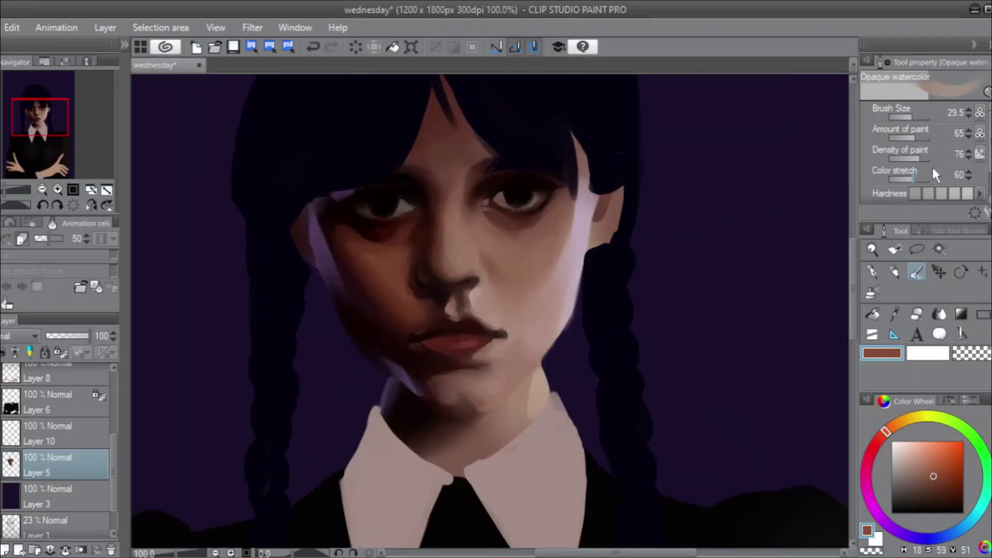
drag(910, 120, 910, 116)
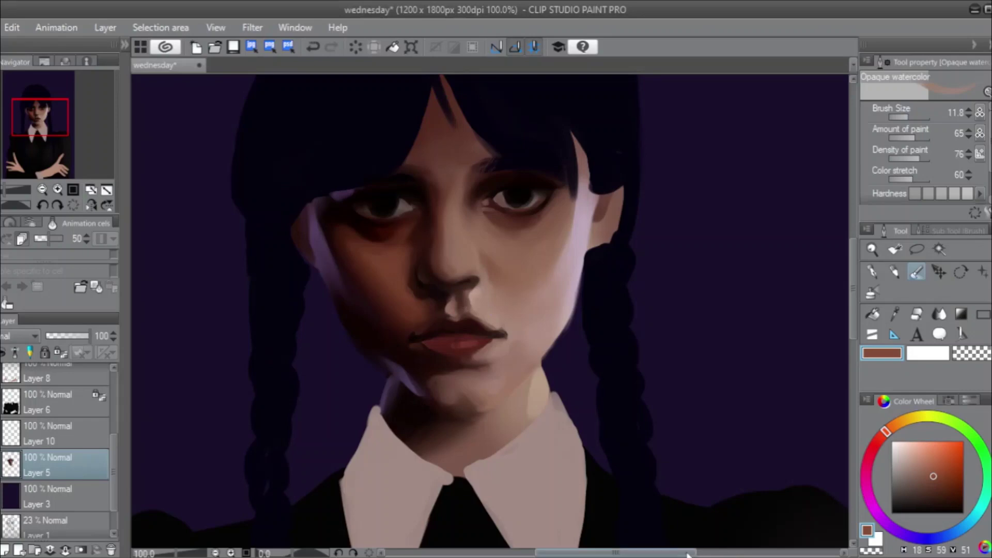
drag(687, 554, 681, 555)
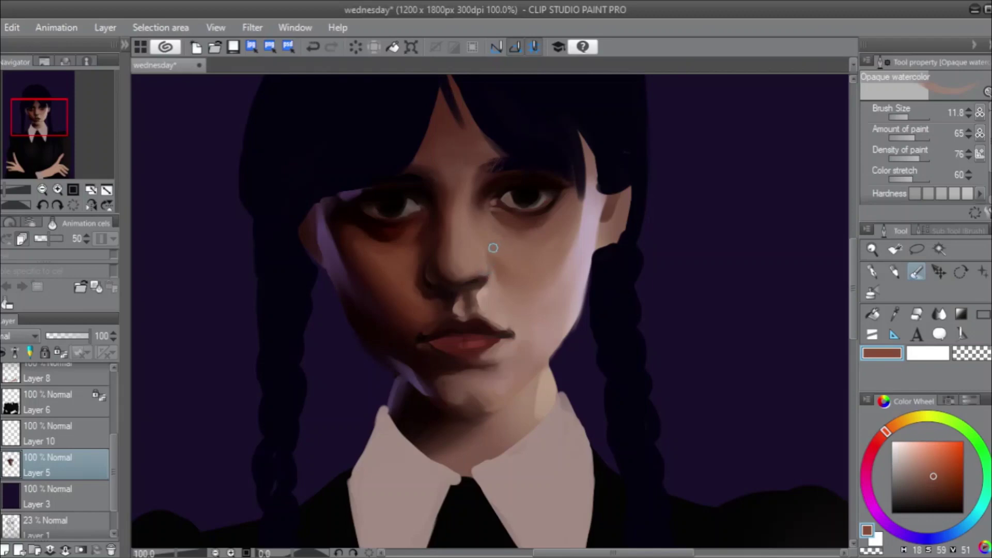
alt+click(515, 307)
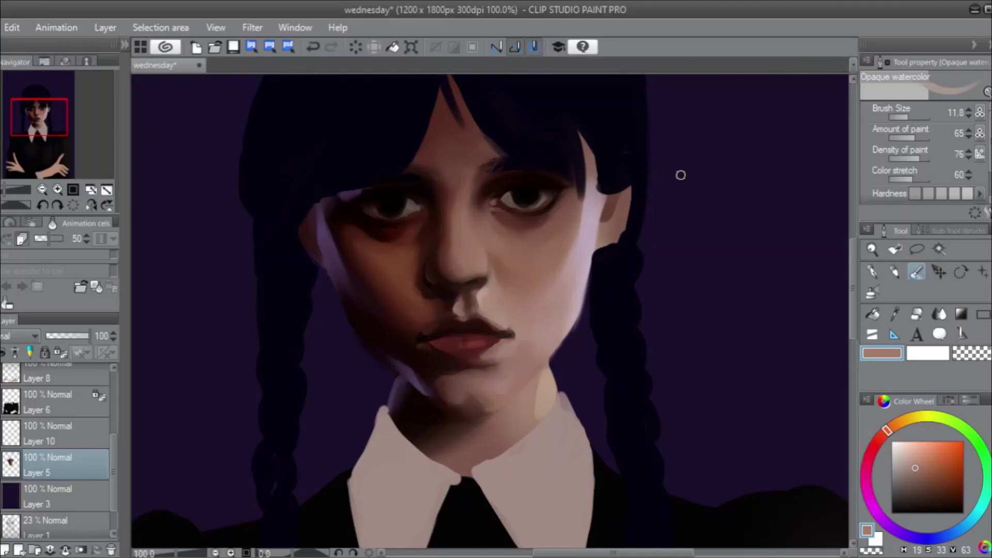
click(910, 119)
click(912, 119)
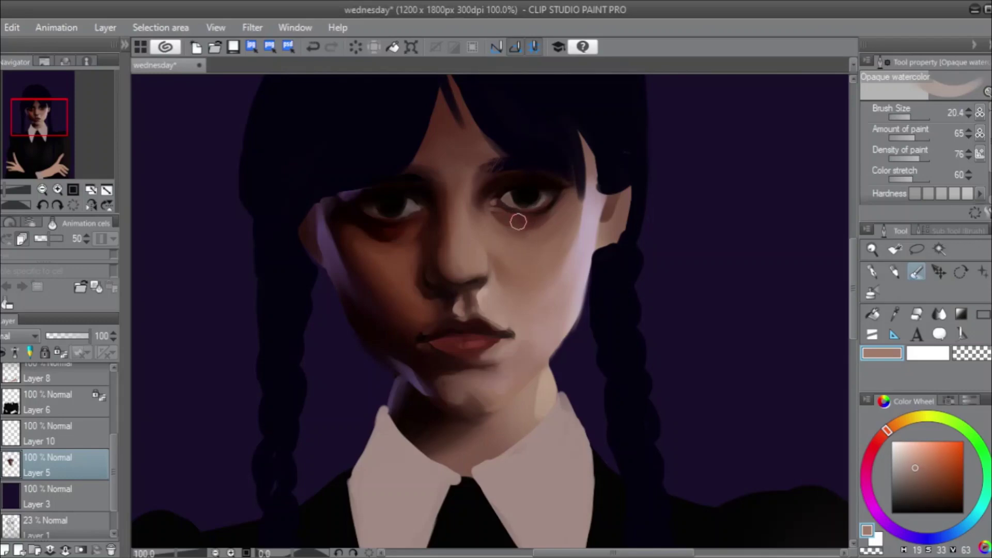
Lasso and transform the area just below the lit eye, and cover its seam with Opaque watercolor at brush size 20.4.
click(918, 251)
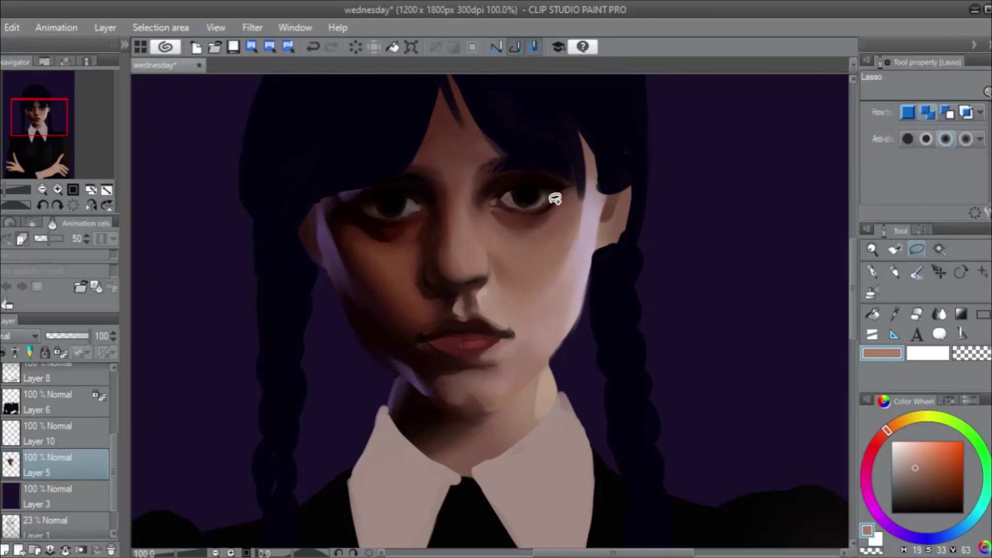
mouse_move(563, 195)
mouse_down()
mouse_move(489, 205)
mouse_move(499, 227)
mouse_move(554, 229)
mouse_move(561, 207)
mouse_move(548, 238)
mouse_up()
click(587, 268)
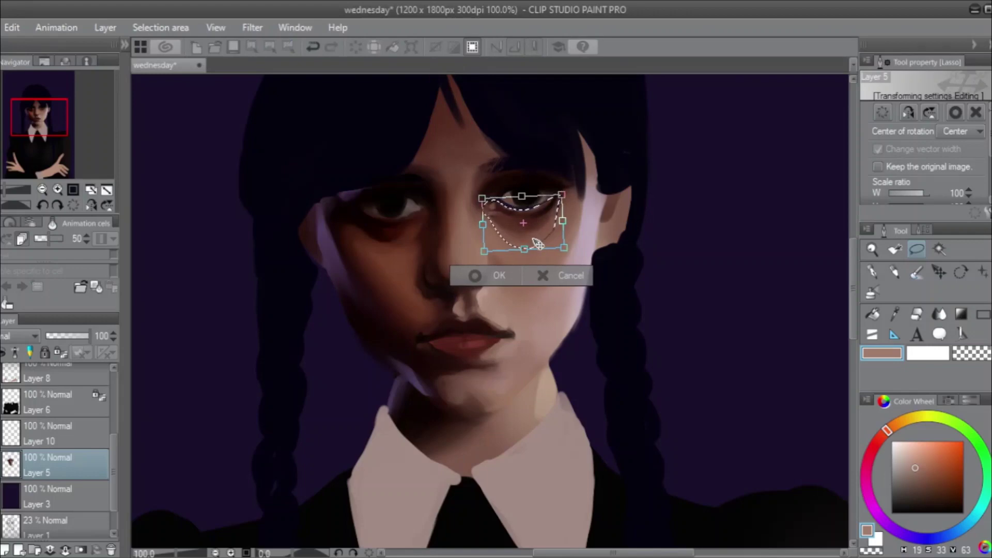
click(492, 269)
click(393, 271)
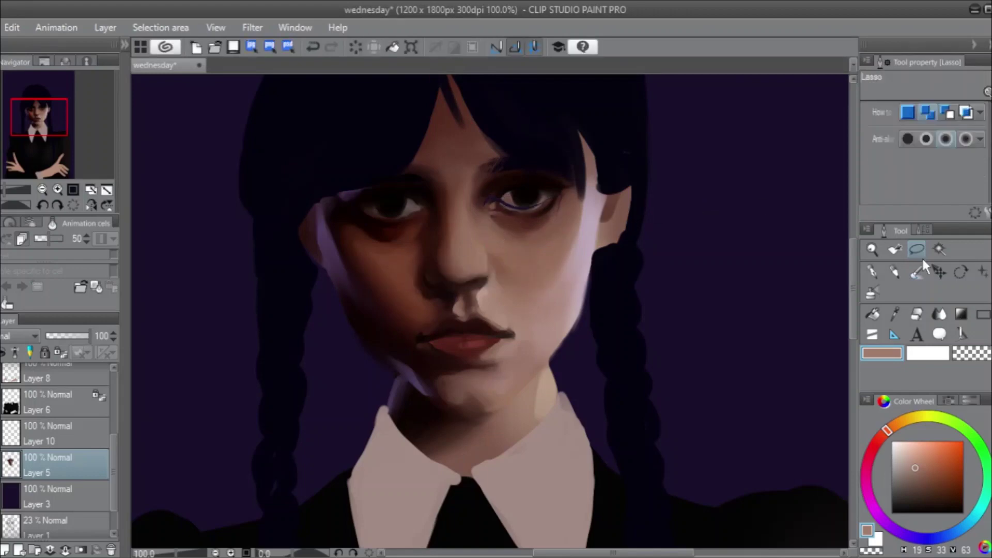
click(918, 275)
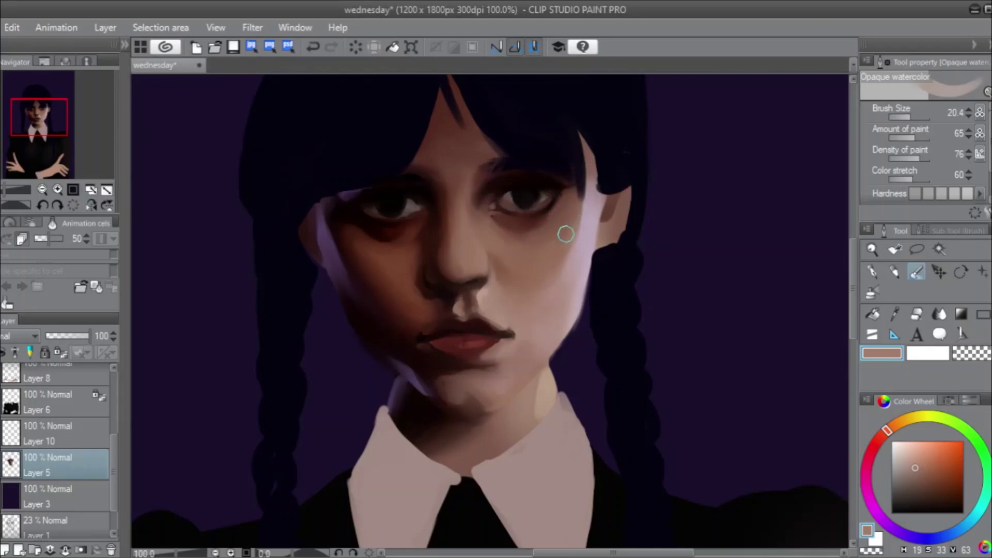
key(ctrl+z)
Darken the lit eye's iris, upper lid and corners with sampled black (H 20, S 100, V 1) at sizes 20.4 and 14.1, checking the face mirrored.
alt+click(524, 196)
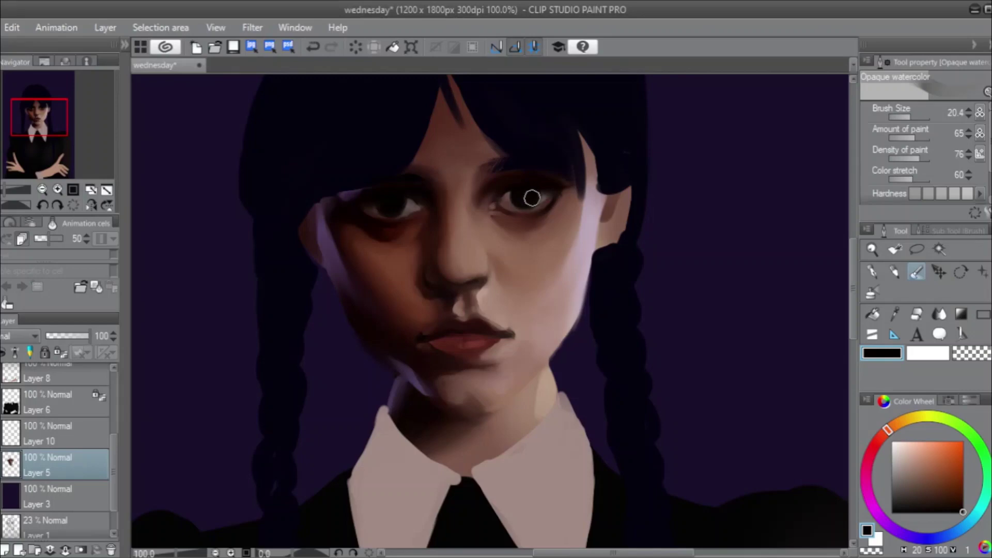
key(ctrl+z)
mouse_move(528, 195)
mouse_down()
mouse_move(520, 197)
mouse_move(536, 180)
mouse_up()
key(ctrl+z)
drag(628, 211, 623, 208)
drag(909, 120, 906, 117)
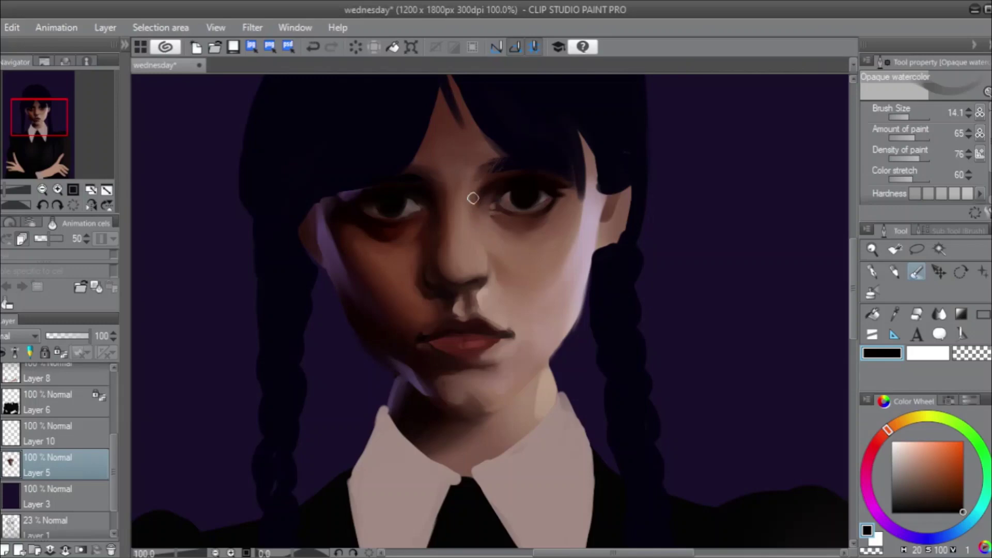
click(92, 205)
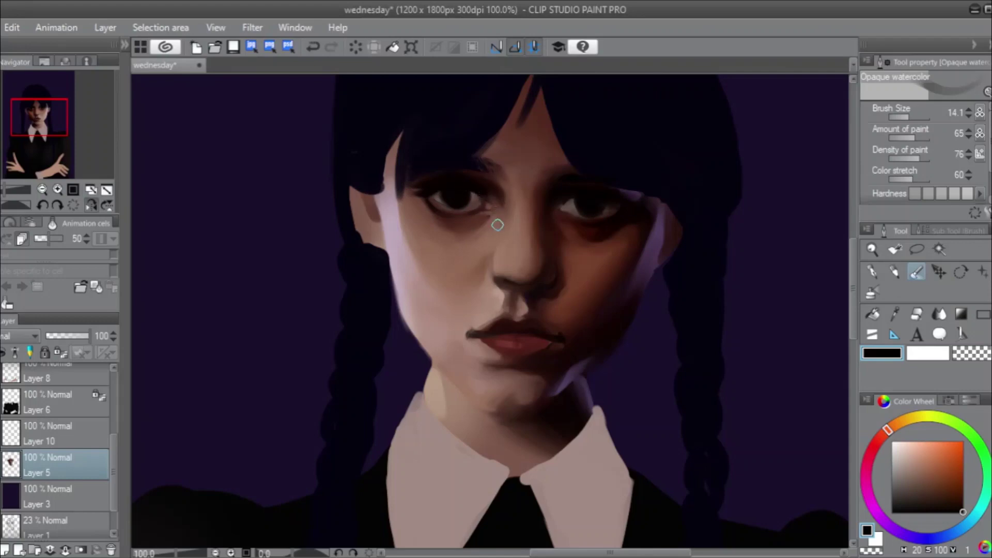
click(91, 206)
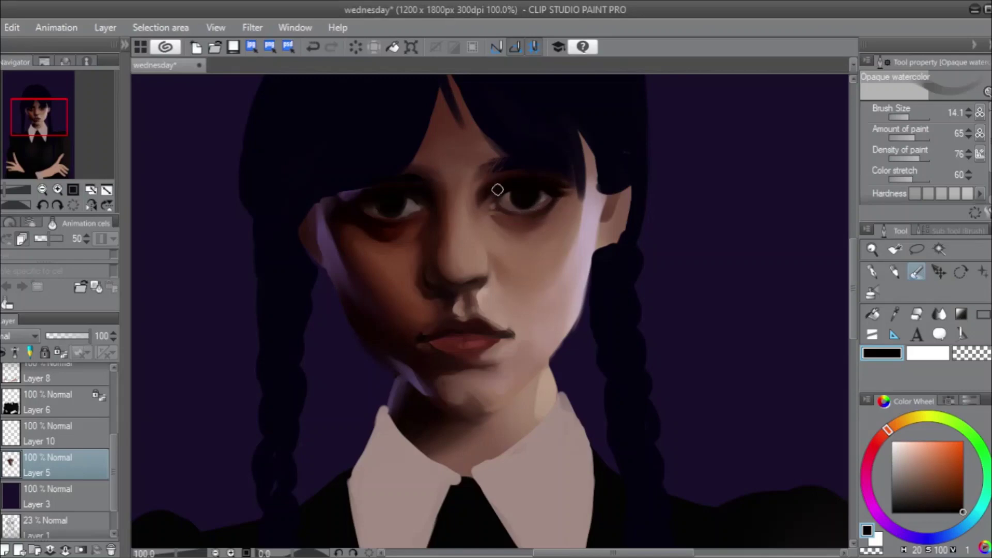
Shade under the lit eye with dark reds (H 7, S 66, V 32 and H 7, S 67, V 24) at size 14.1, checking the face mirrored.
alt+click(509, 216)
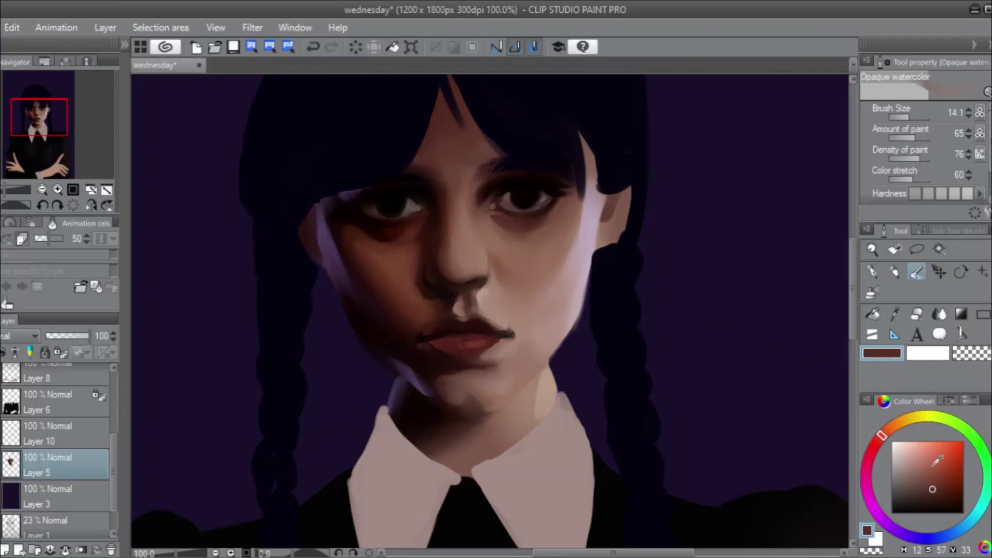
click(879, 438)
click(939, 490)
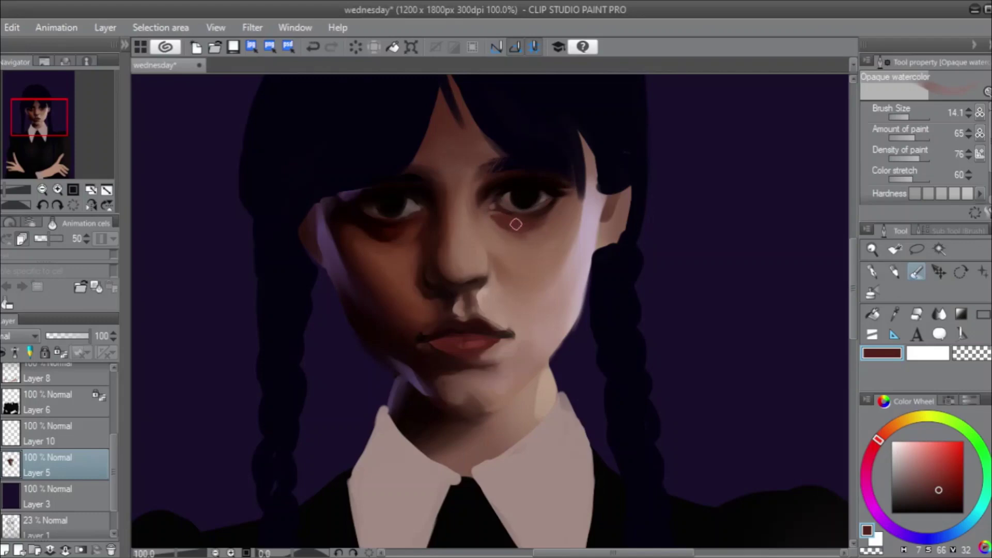
mouse_move(538, 226)
mouse_down()
mouse_move(510, 223)
mouse_move(535, 228)
mouse_up()
click(939, 494)
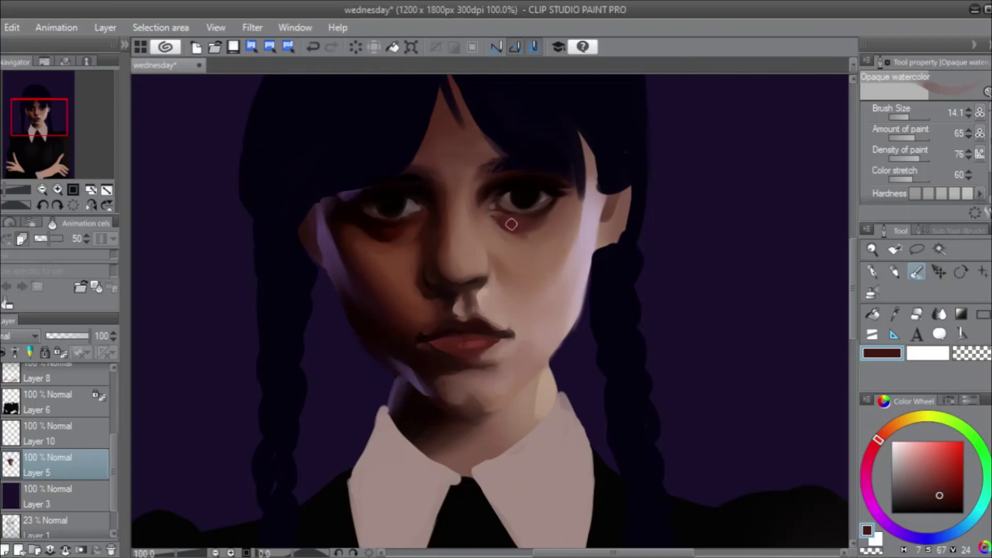
mouse_move(511, 224)
mouse_down()
mouse_move(520, 215)
mouse_move(507, 221)
mouse_move(531, 231)
mouse_move(493, 230)
mouse_move(513, 237)
mouse_up()
drag(489, 226, 532, 227)
alt+click(493, 208)
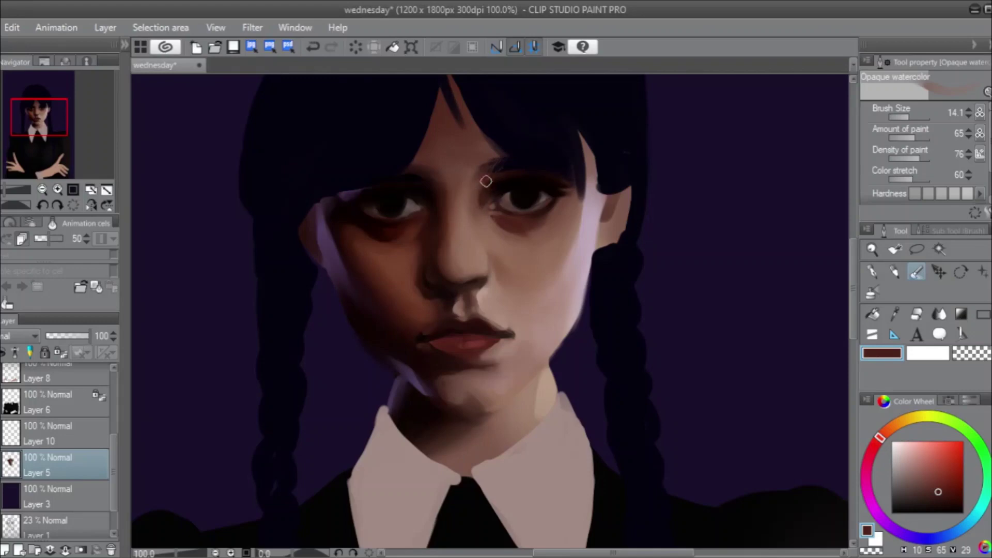
click(92, 205)
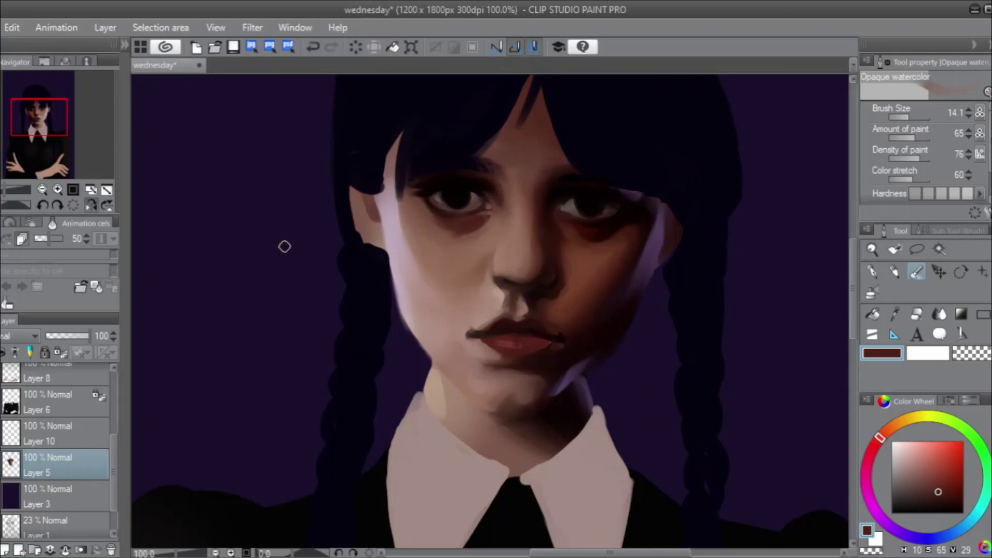
click(91, 203)
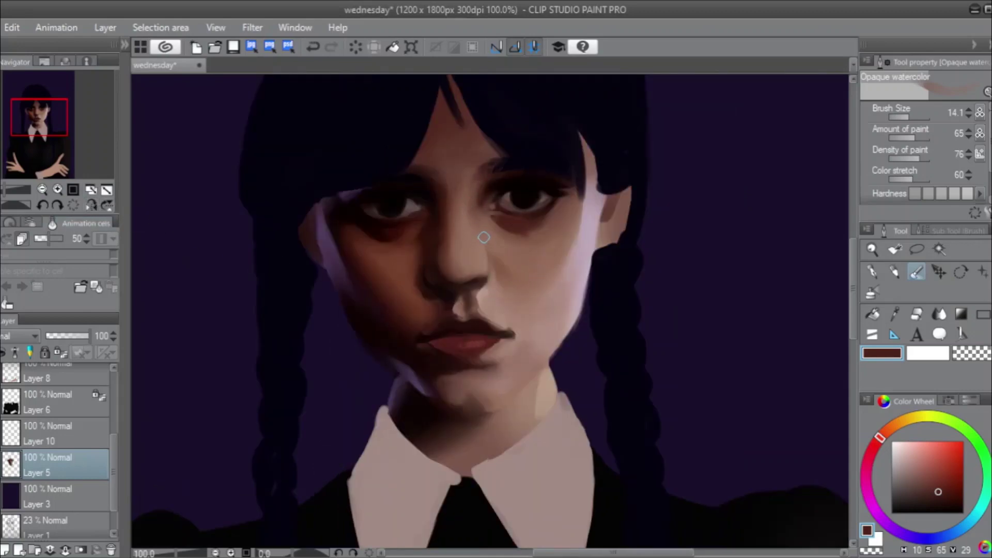
Brighten the nose edge and lit eye's inner corner with sampled pink (H 0, S 16, V 71) and mauve (H 317, S 16, V 62).
alt+click(567, 296)
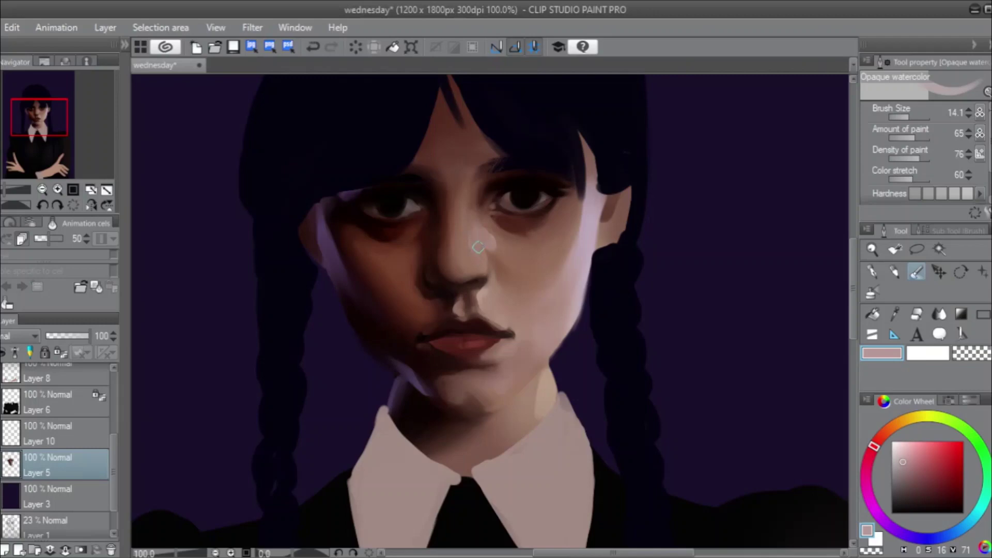
drag(478, 247, 480, 262)
alt+click(595, 231)
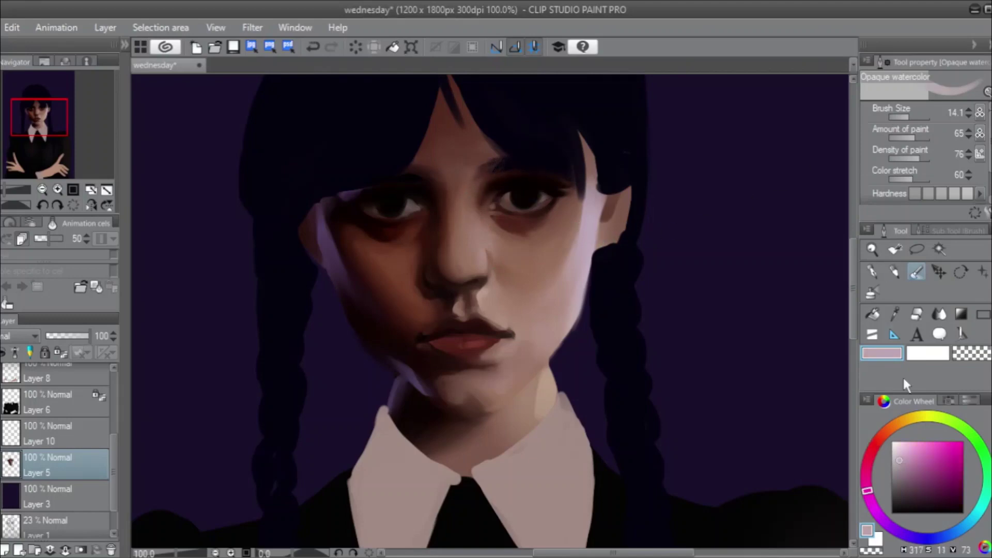
drag(900, 460, 902, 467)
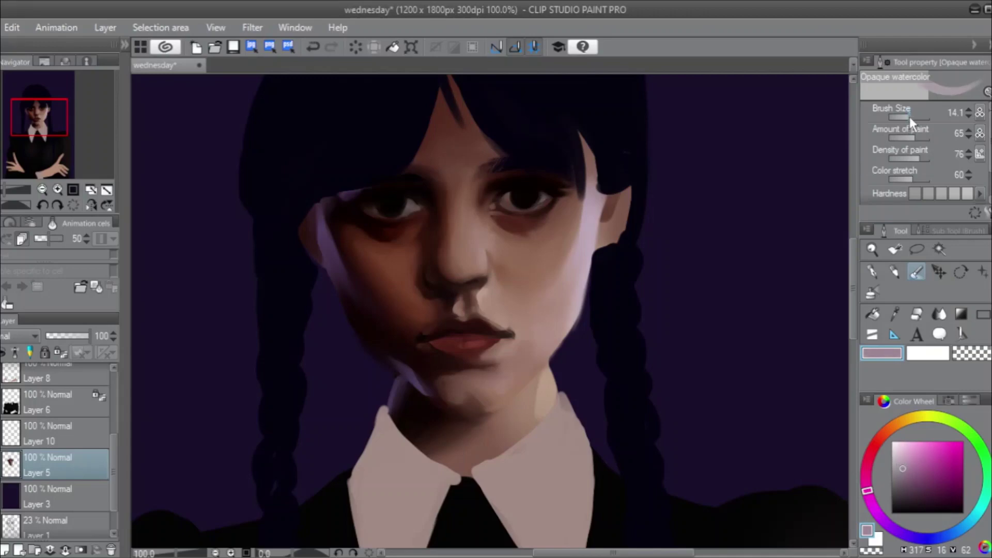
drag(910, 119, 903, 120)
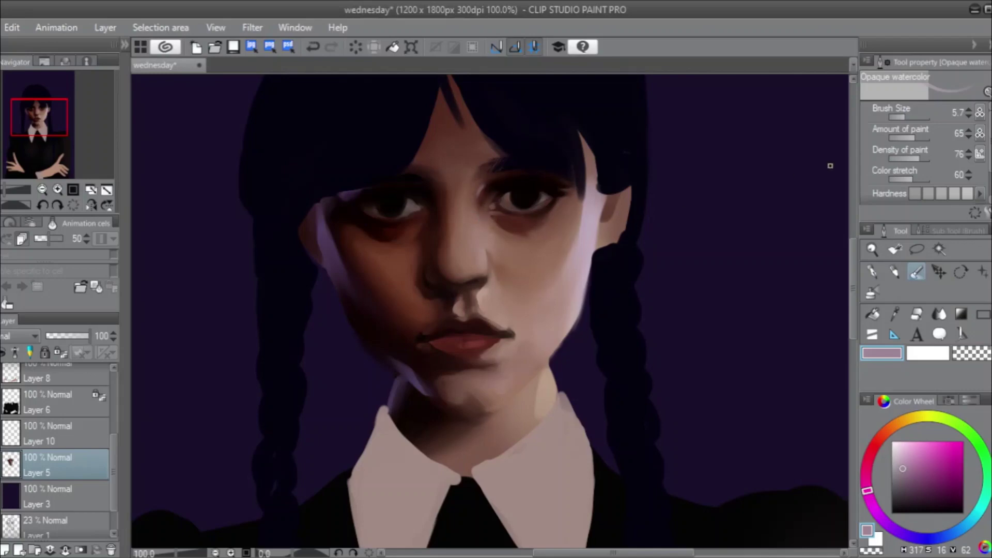
drag(906, 116, 908, 118)
click(910, 117)
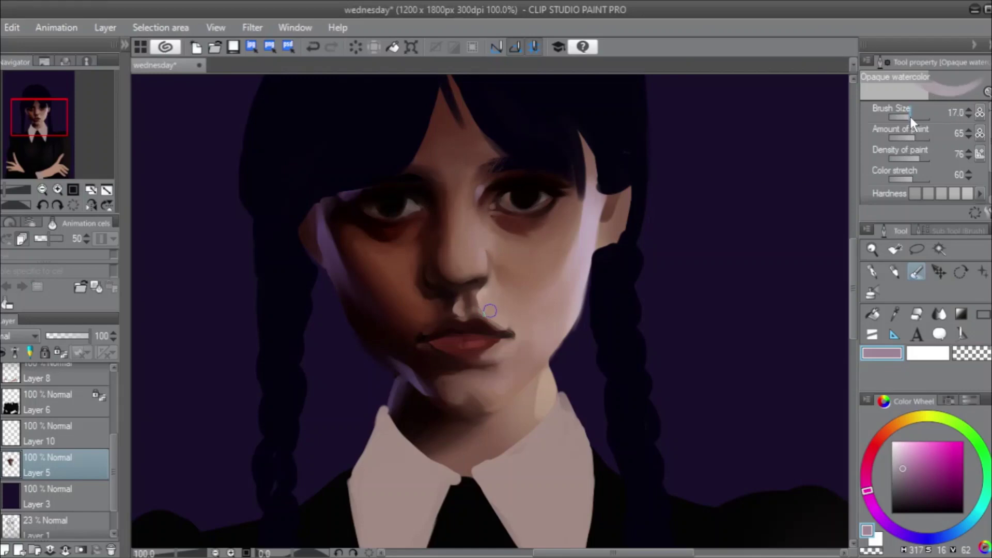
Soften the skin under the shadowed eye at brush size 20.4, checking the face mirrored and undoing the last stroke.
drag(911, 117, 913, 117)
mouse_move(392, 233)
mouse_down()
mouse_move(439, 217)
mouse_move(386, 239)
mouse_move(412, 235)
mouse_move(387, 239)
mouse_move(420, 232)
mouse_up()
click(93, 204)
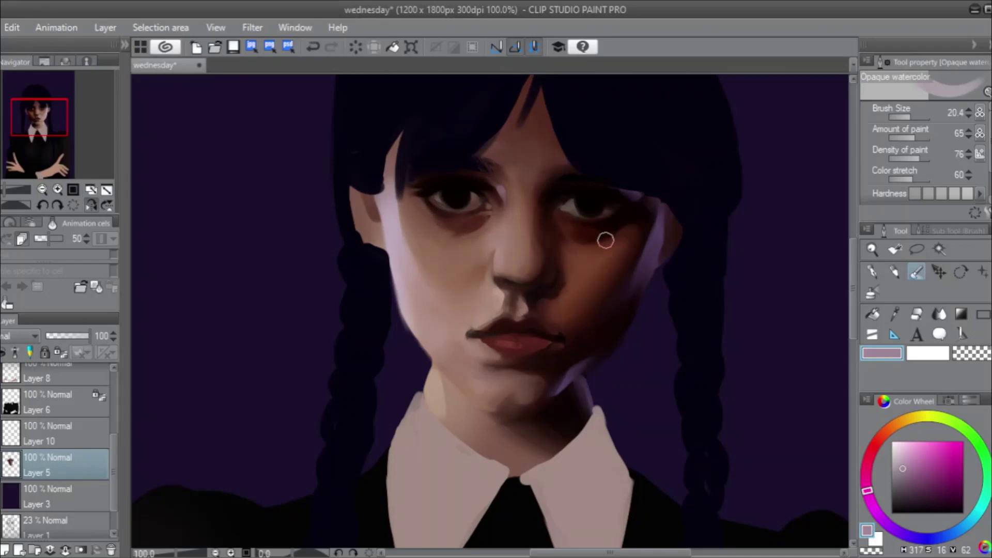
mouse_move(606, 242)
mouse_down()
mouse_move(581, 248)
mouse_move(621, 241)
mouse_move(600, 249)
mouse_move(564, 225)
mouse_move(621, 209)
mouse_move(585, 235)
mouse_up()
key(ctrl+z)
click(91, 203)
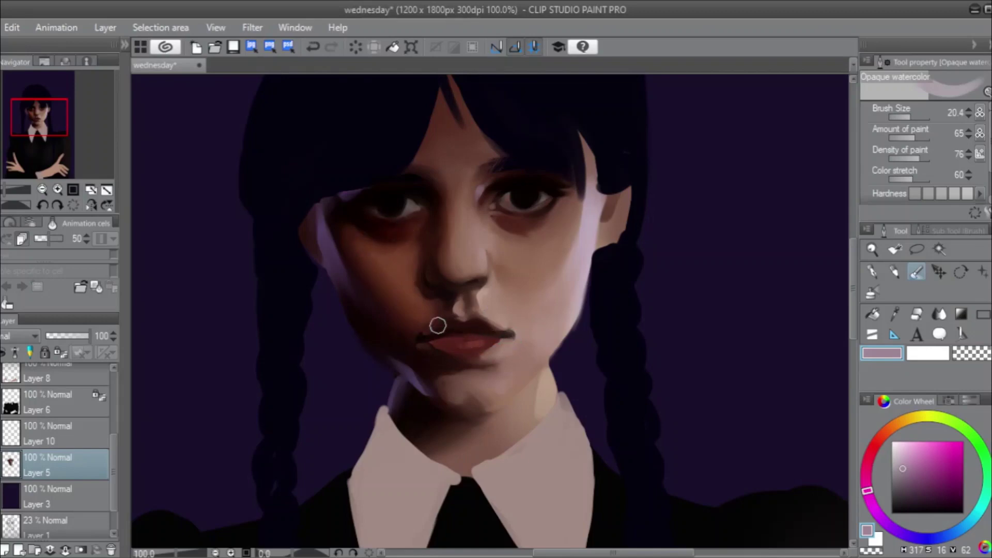
Blend the chin's shadow edge and the area above the upper lip with sampled reddish brown (H 14, S 69, V 36) at size 20.4.
alt+click(407, 297)
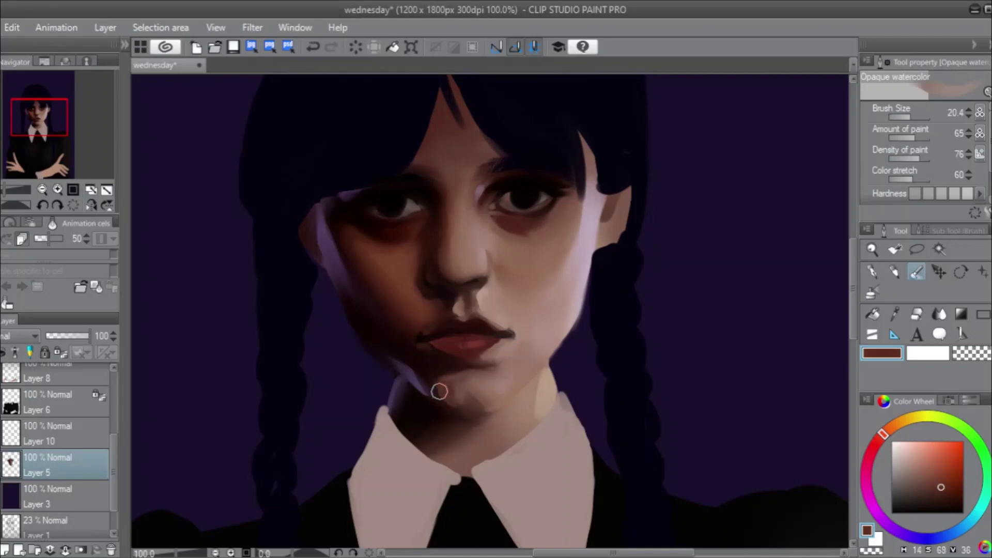
drag(437, 390, 451, 405)
drag(440, 386, 450, 382)
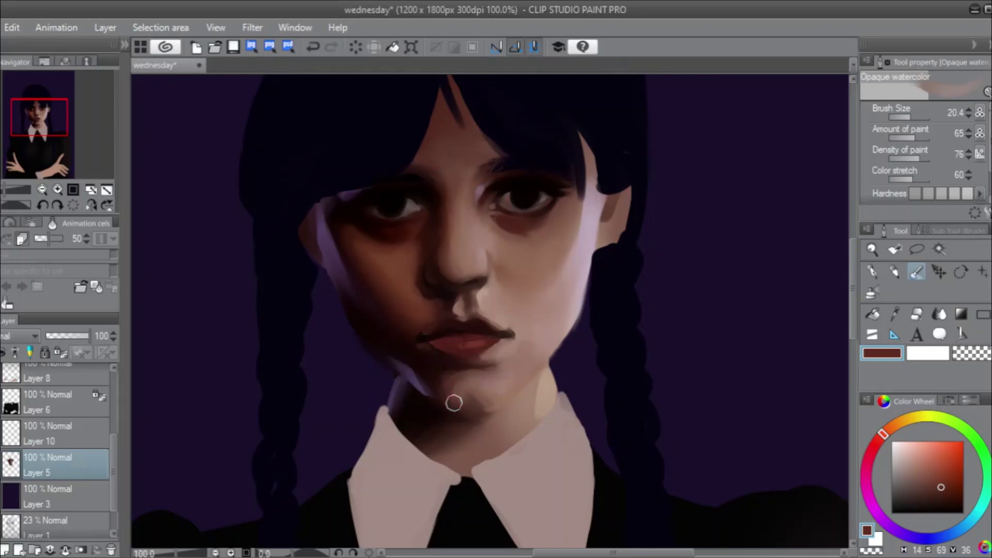
mouse_move(450, 403)
mouse_down()
mouse_move(425, 372)
mouse_move(454, 401)
mouse_move(451, 412)
mouse_move(505, 418)
mouse_up()
drag(459, 310, 473, 304)
Sample the hair color, select Layer 4 with its transparent pixels locked, and choose the Soft airbrush.
key(ctrl+minus)
key(ctrl+minus)
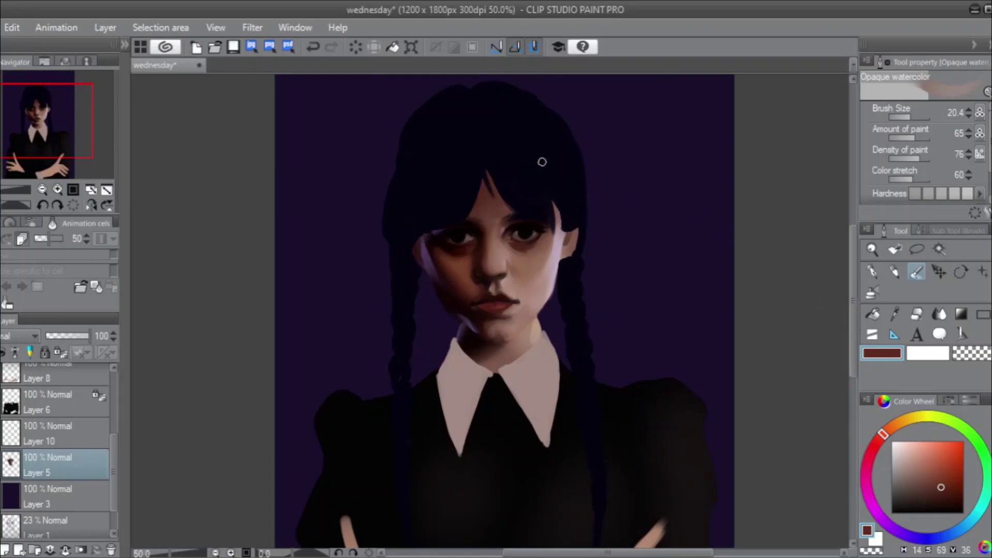
alt+click(520, 158)
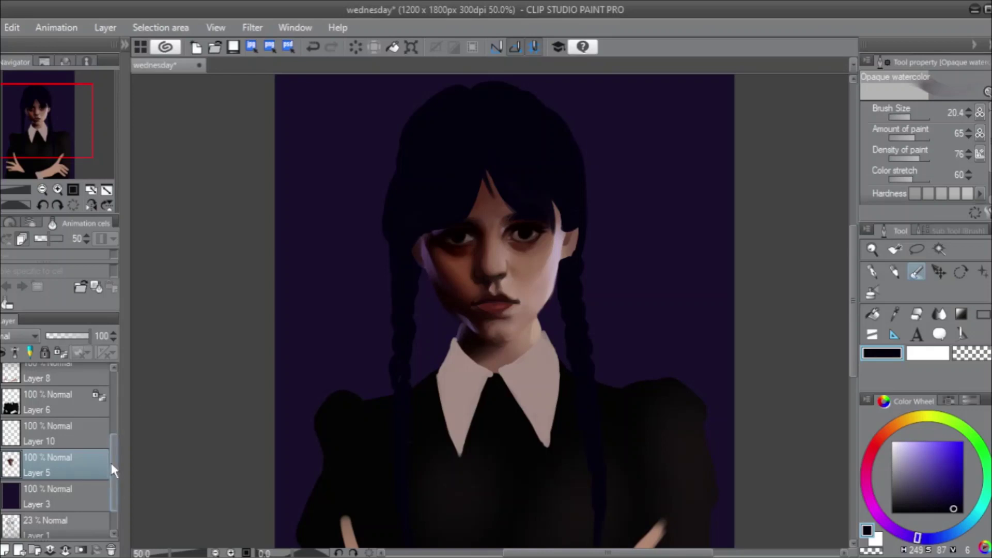
drag(110, 463, 117, 400)
click(86, 434)
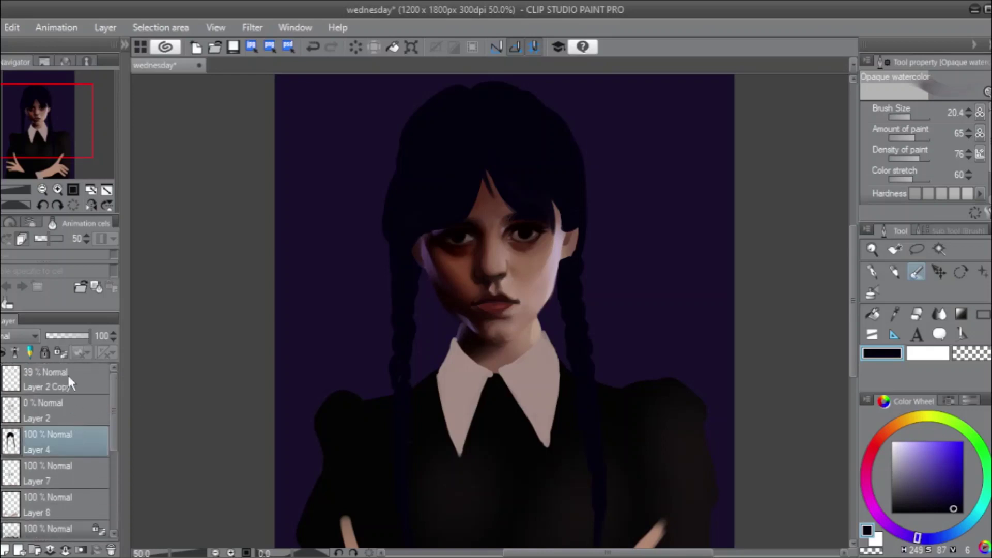
click(871, 293)
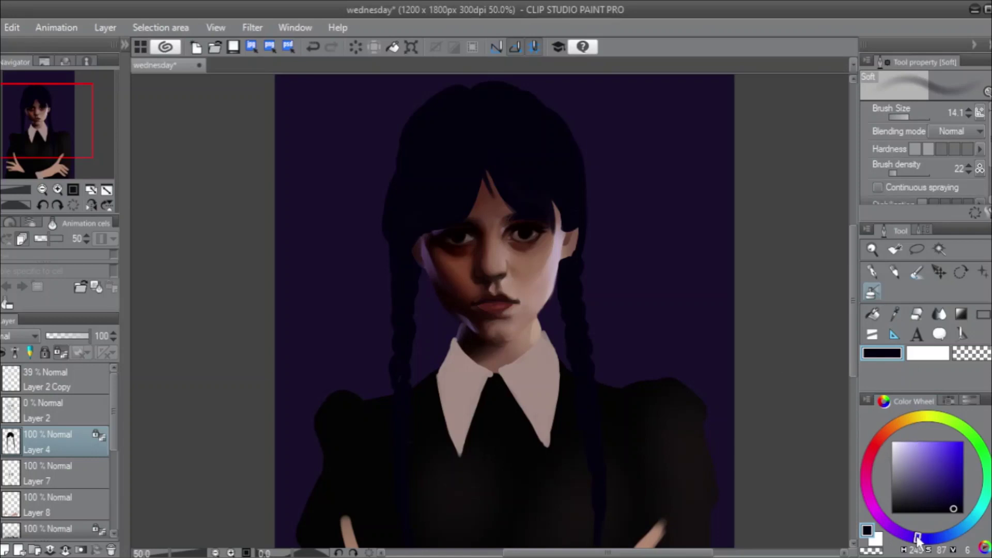
Airbrush a warm glow over the lit side of the hair with dark red (H 355, S 45, V 22) at brush size 184.3.
drag(917, 539, 879, 515)
mouse_move(952, 501)
mouse_down()
mouse_move(868, 448)
mouse_move(865, 457)
mouse_up()
drag(926, 488, 924, 495)
drag(921, 119, 919, 115)
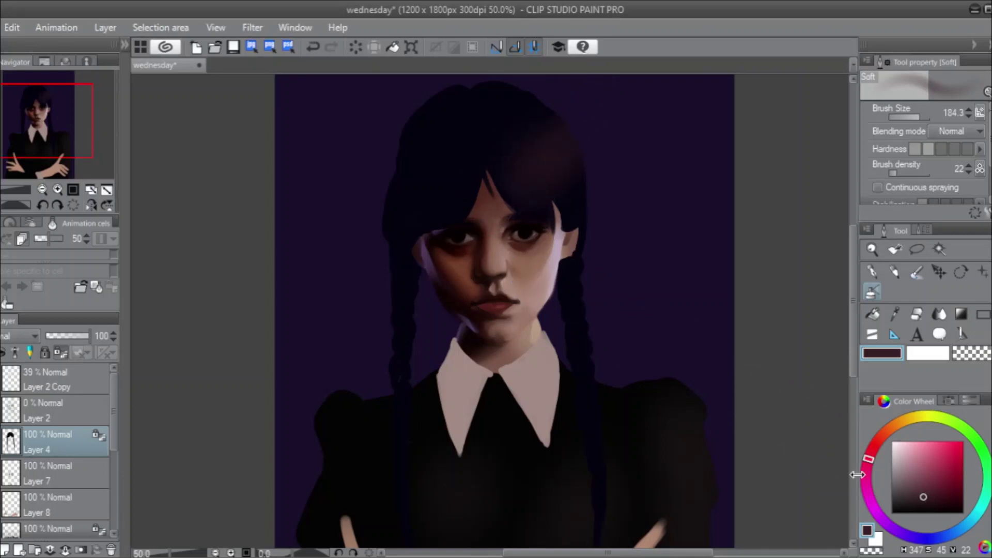
key(ctrl+z)
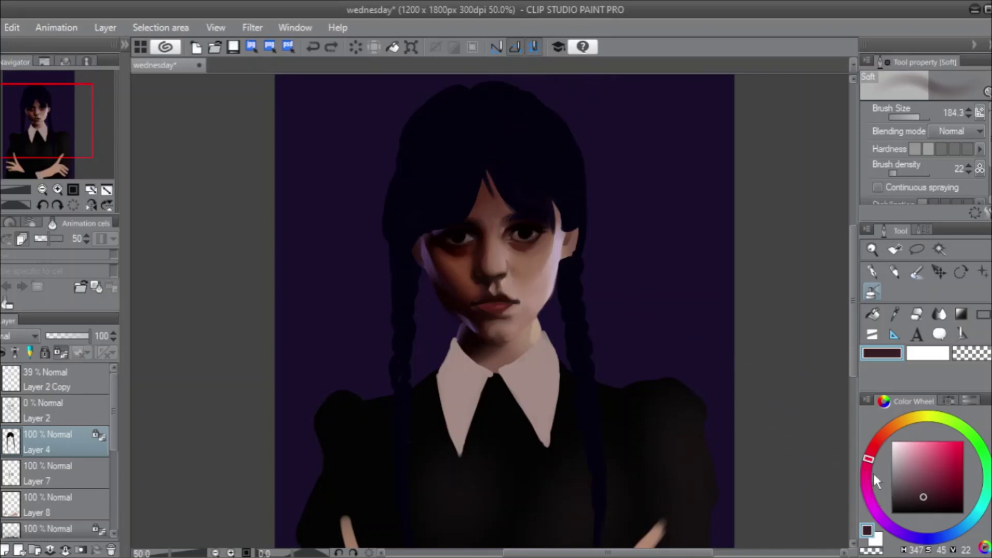
click(869, 452)
mouse_move(520, 172)
mouse_down()
mouse_move(471, 168)
mouse_move(563, 140)
mouse_up()
key(ctrl+z)
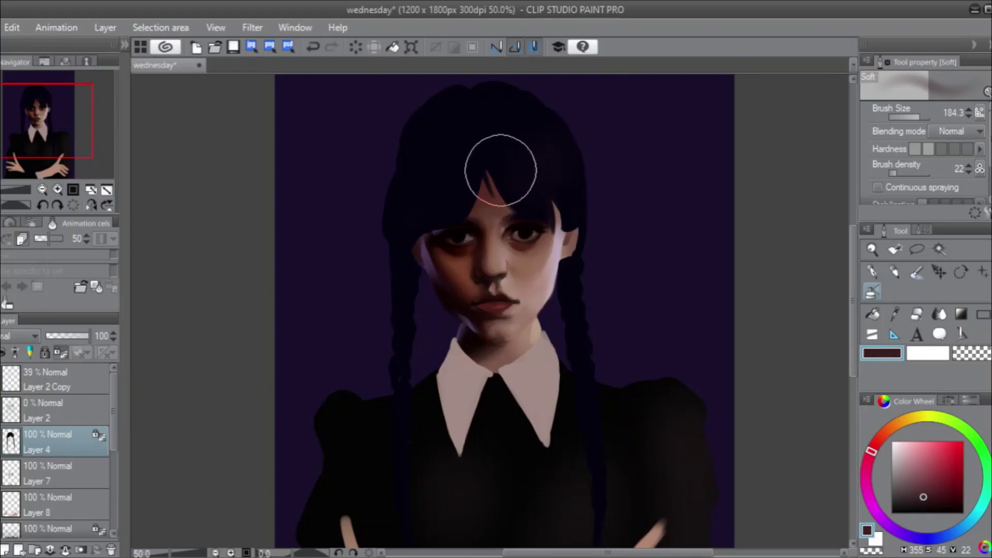
mouse_move(488, 178)
mouse_down()
mouse_move(472, 166)
mouse_move(523, 155)
mouse_move(543, 93)
mouse_move(545, 103)
mouse_up()
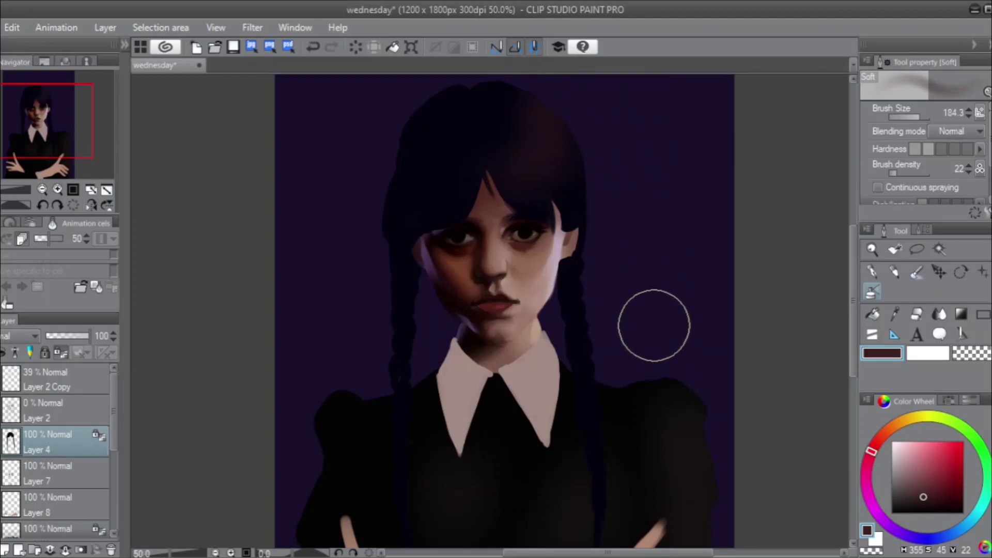
Airbrush the dark red down the lit-side braid and in a soft streak beside the parting, using brush size 51.1 for the streak.
drag(919, 114, 913, 117)
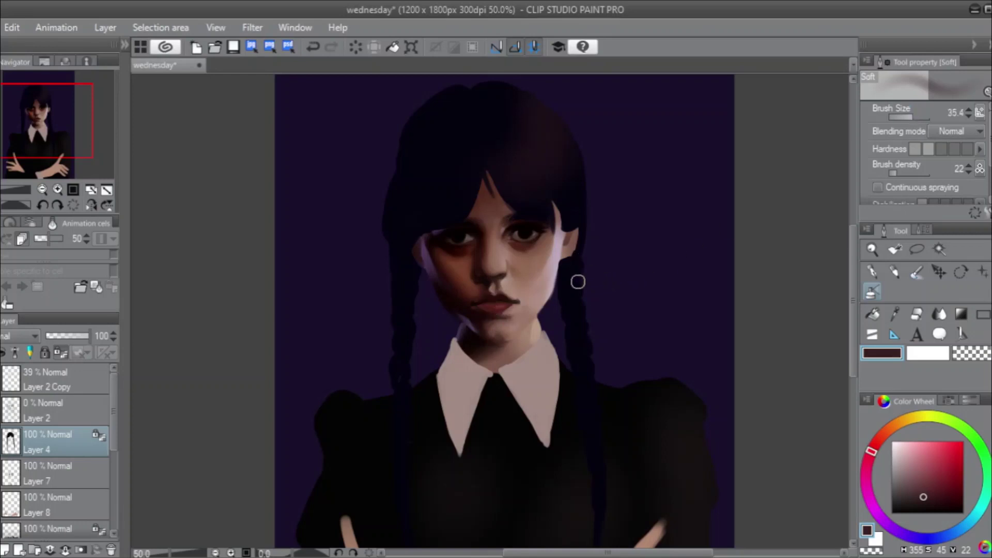
drag(912, 117, 916, 116)
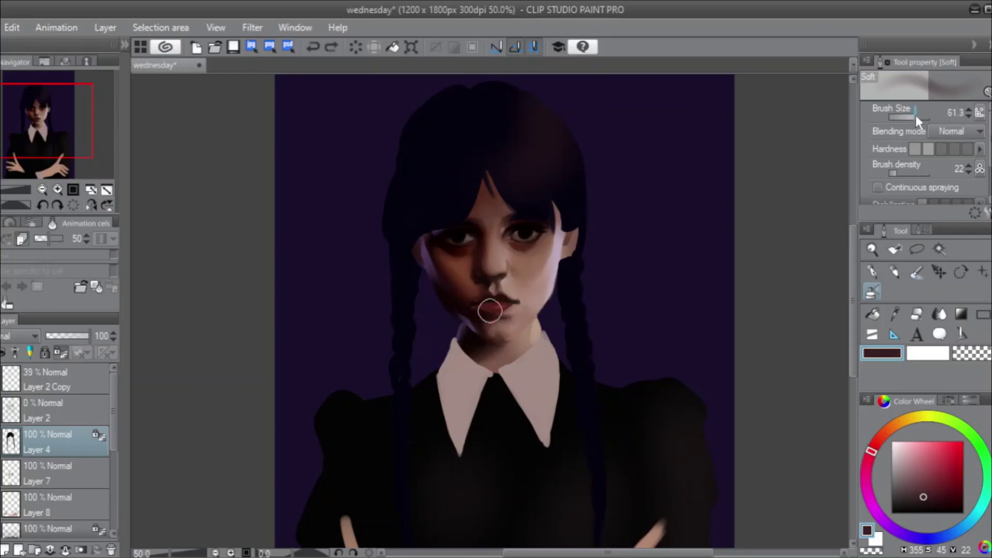
mouse_move(587, 268)
mouse_down()
mouse_move(587, 346)
mouse_move(609, 458)
mouse_move(602, 514)
mouse_move(598, 471)
mouse_move(609, 455)
mouse_up()
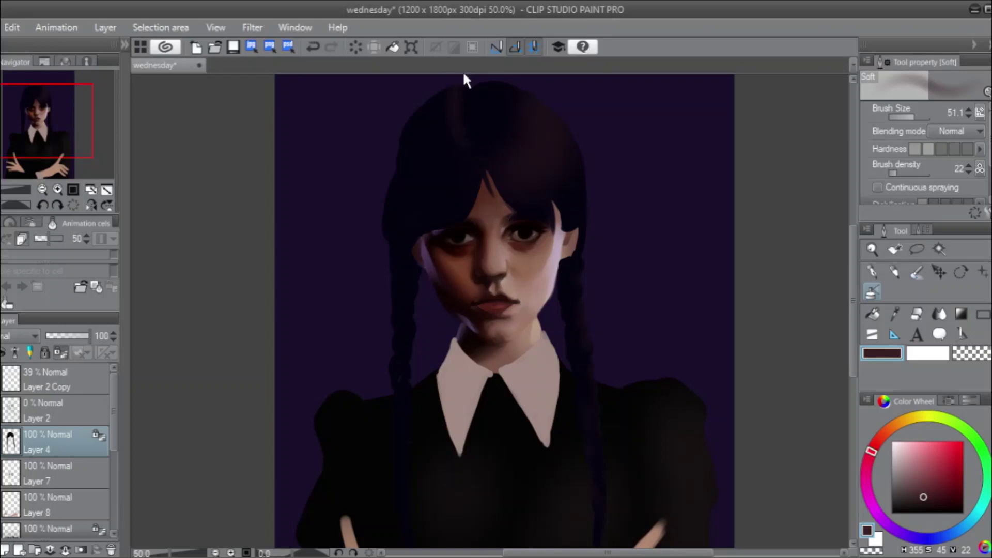
key(ctrl+z)
drag(470, 164, 449, 120)
Airbrush a purple rim light along the shadowed side of the hair with H 281 and H 273 (S 62, V 32) at size 88.5.
alt+click(559, 248)
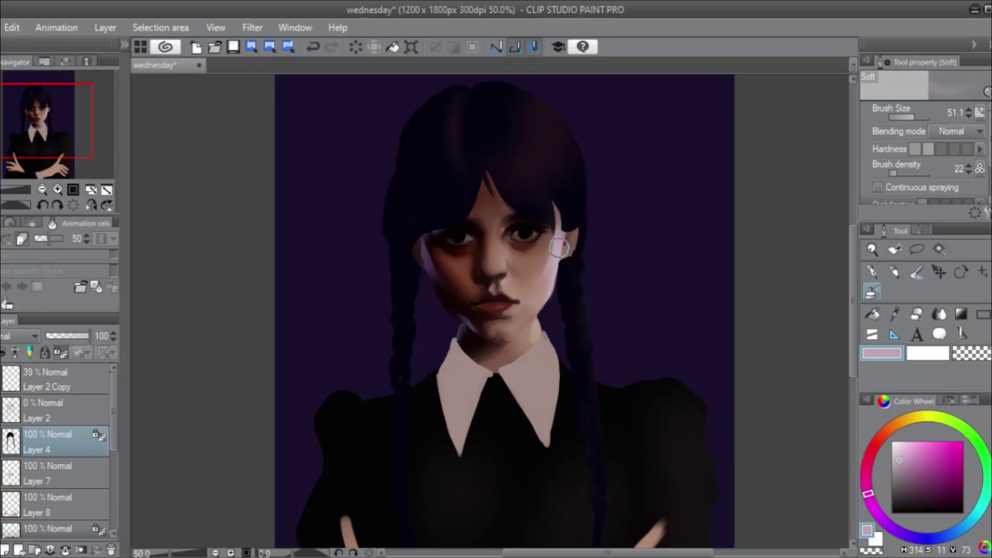
alt+click(428, 251)
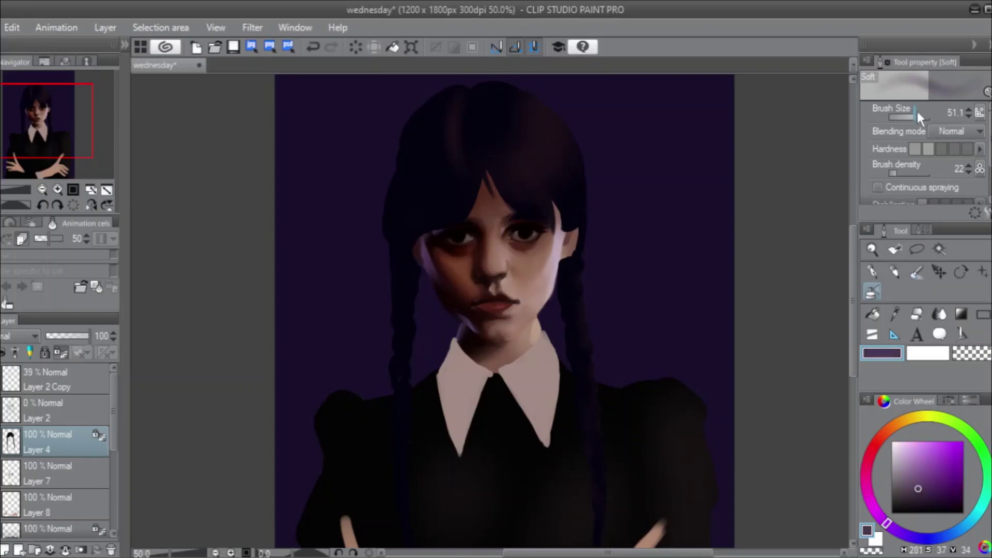
drag(917, 111, 910, 118)
mouse_move(387, 233)
mouse_down()
mouse_move(377, 193)
mouse_move(387, 252)
mouse_move(403, 139)
mouse_up()
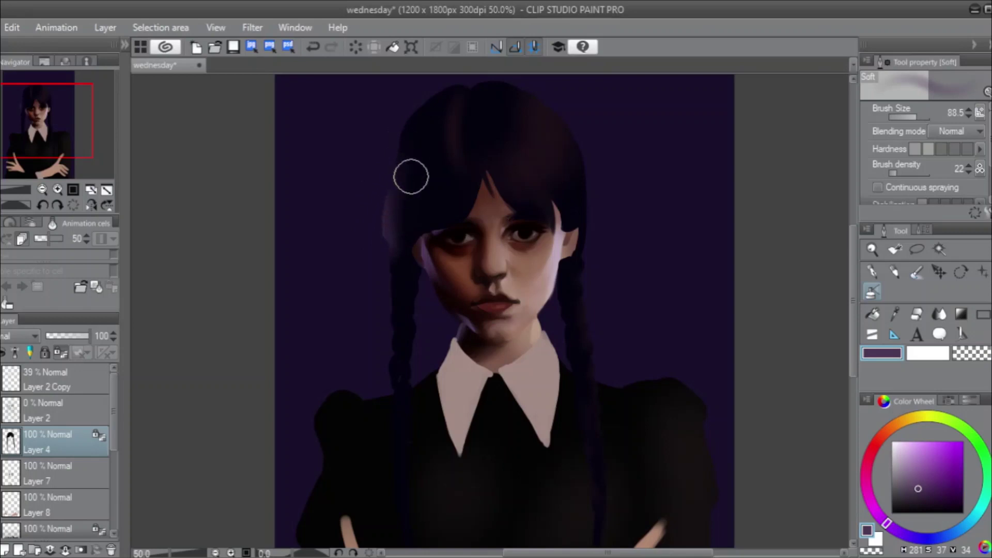
key(ctrl+z)
drag(926, 485, 935, 489)
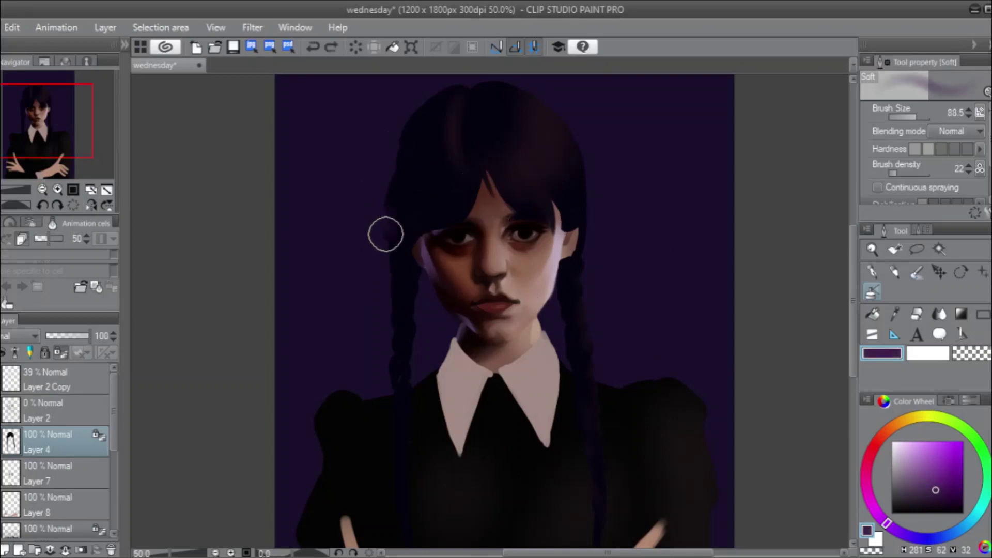
drag(385, 234, 387, 175)
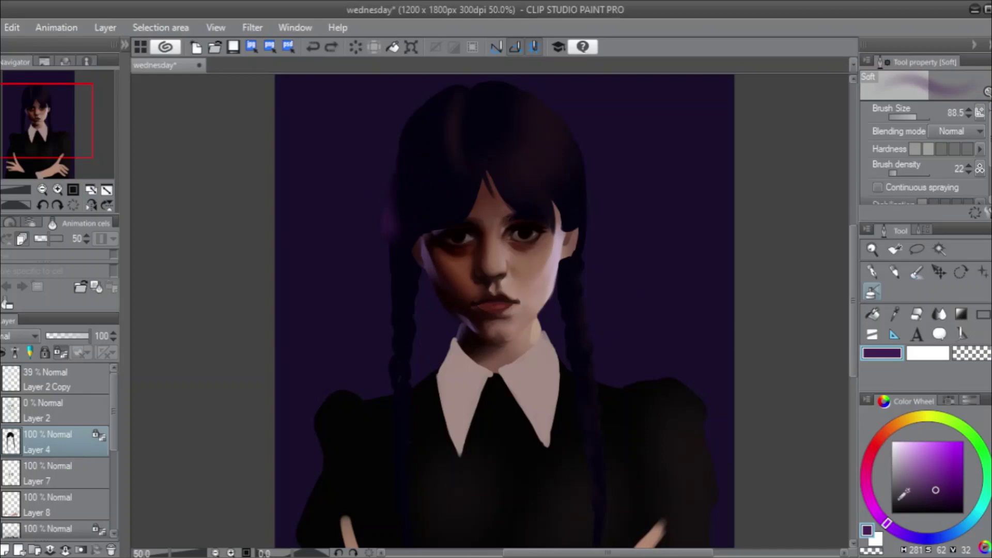
drag(886, 523, 892, 528)
mouse_move(398, 217)
mouse_down()
mouse_move(403, 248)
mouse_move(385, 224)
mouse_move(412, 124)
mouse_up()
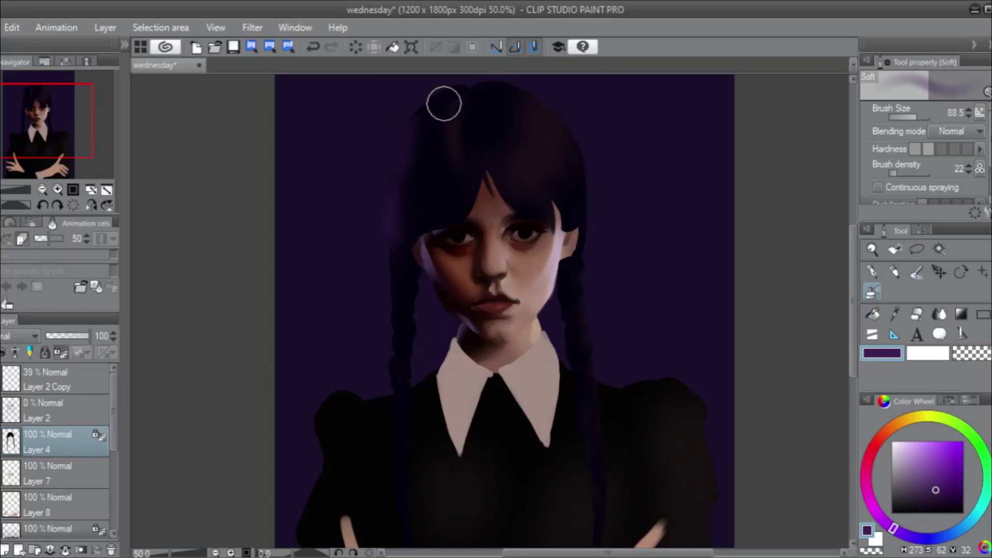
Airbrush a blue-violet rim light (H 255, S 53, V 48) along both outer sides of the hair on Layer 4.
click(924, 540)
drag(936, 491, 934, 476)
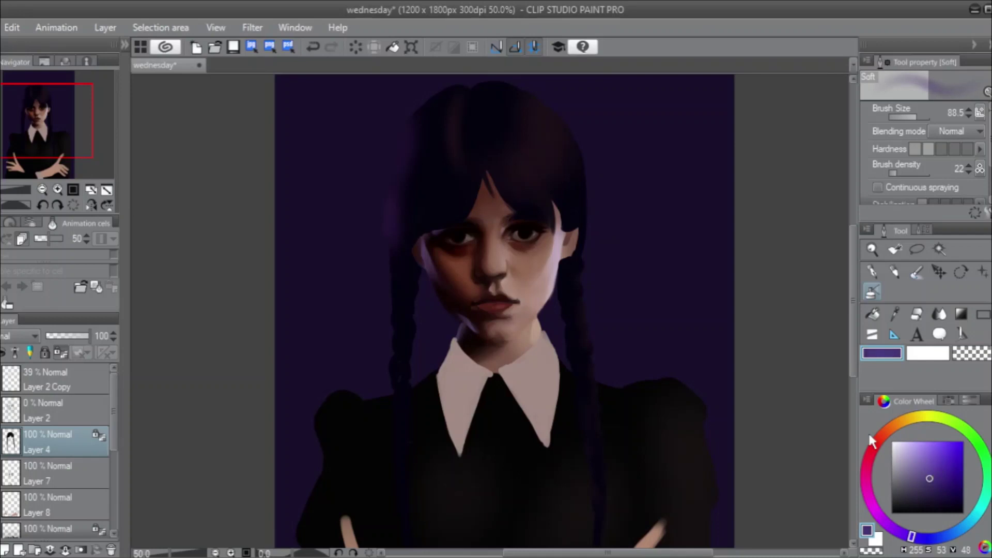
mouse_move(401, 186)
mouse_down()
mouse_move(384, 225)
mouse_move(403, 113)
mouse_move(385, 195)
mouse_move(386, 207)
mouse_move(390, 181)
mouse_move(394, 238)
mouse_up()
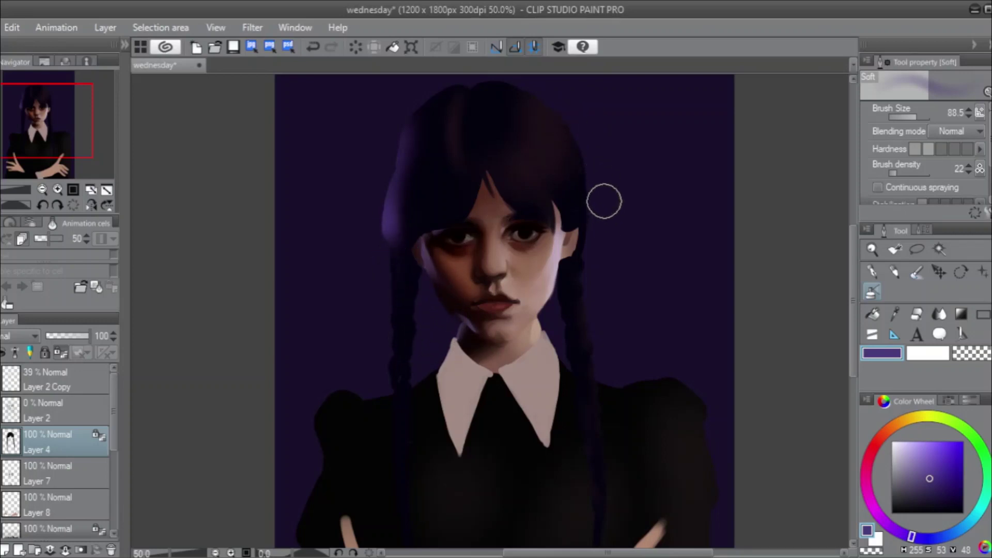
mouse_move(604, 201)
mouse_down()
mouse_move(592, 166)
mouse_move(595, 266)
mouse_move(587, 185)
mouse_move(590, 247)
mouse_move(581, 237)
mouse_move(581, 130)
mouse_move(606, 265)
mouse_move(597, 173)
mouse_move(560, 95)
mouse_up()
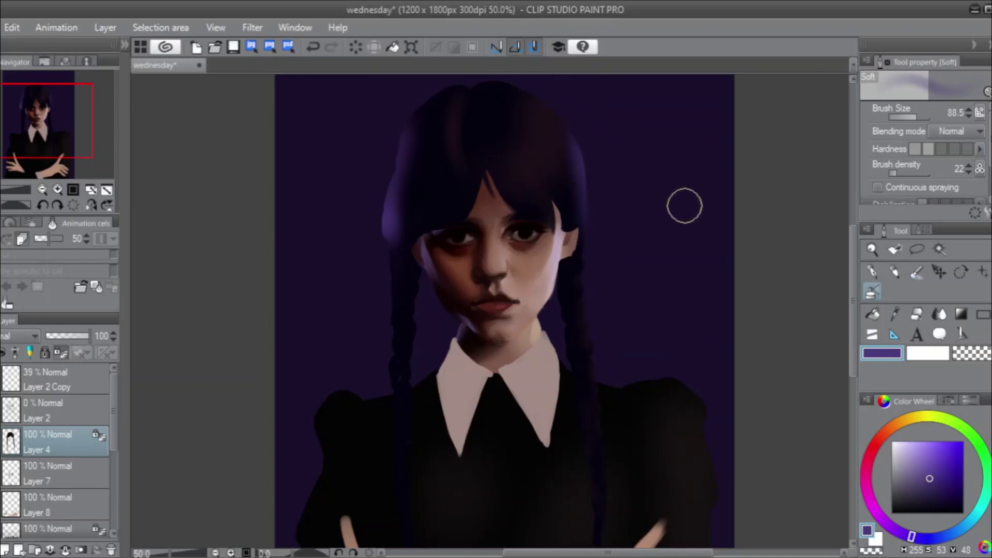
Blend the violet highlights into the hair with the Opaque watercolor brush at size 61.3.
click(915, 267)
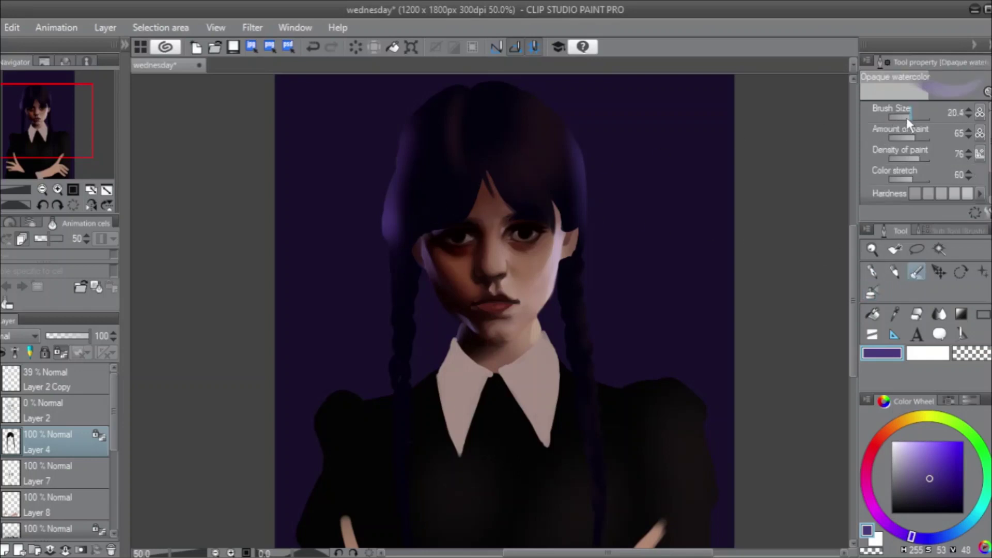
drag(906, 117, 910, 120)
key([)
key(])
click(916, 116)
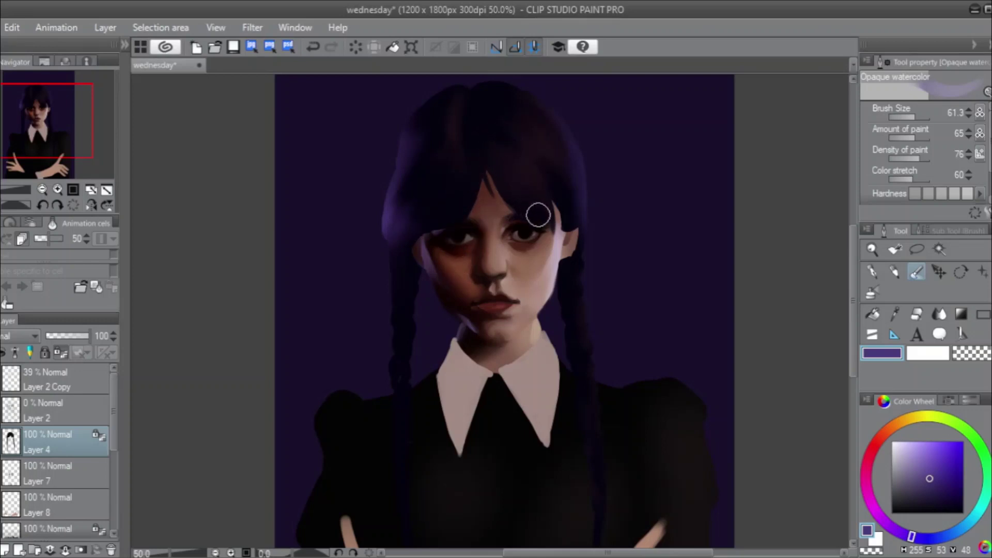
Erase a short parting at the crown of the hair with the Soft eraser at size 20.4.
click(917, 315)
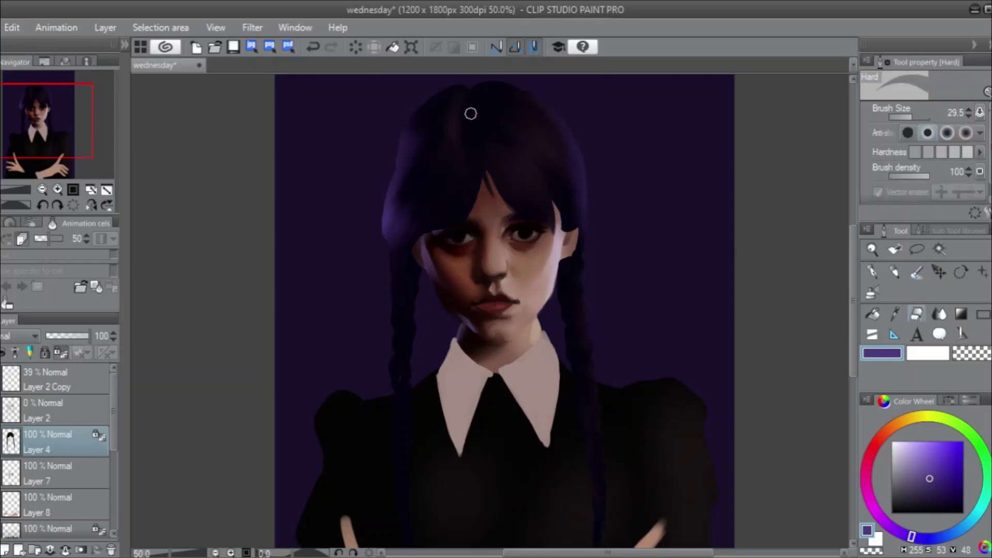
drag(472, 114, 475, 141)
key(ctrl+z)
click(930, 231)
click(928, 290)
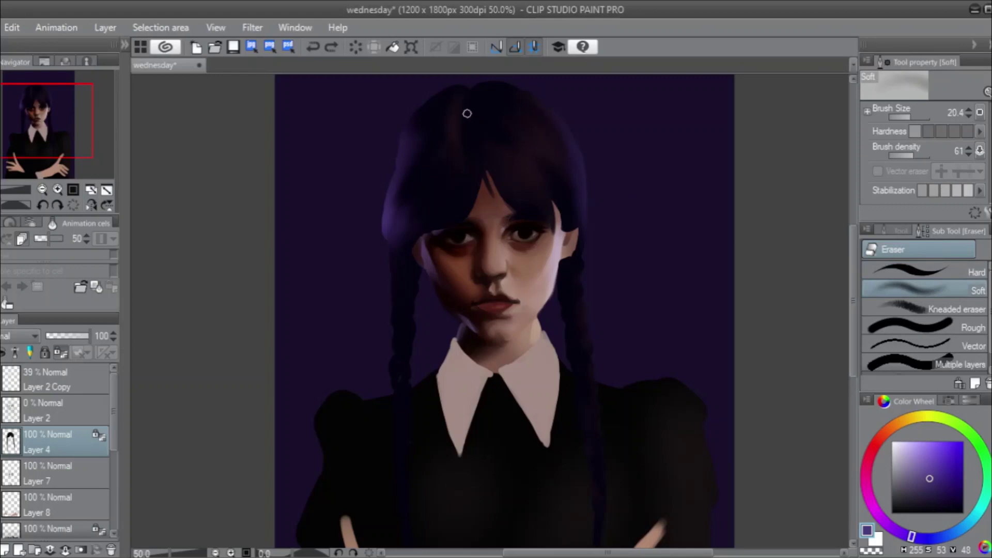
drag(468, 107, 473, 123)
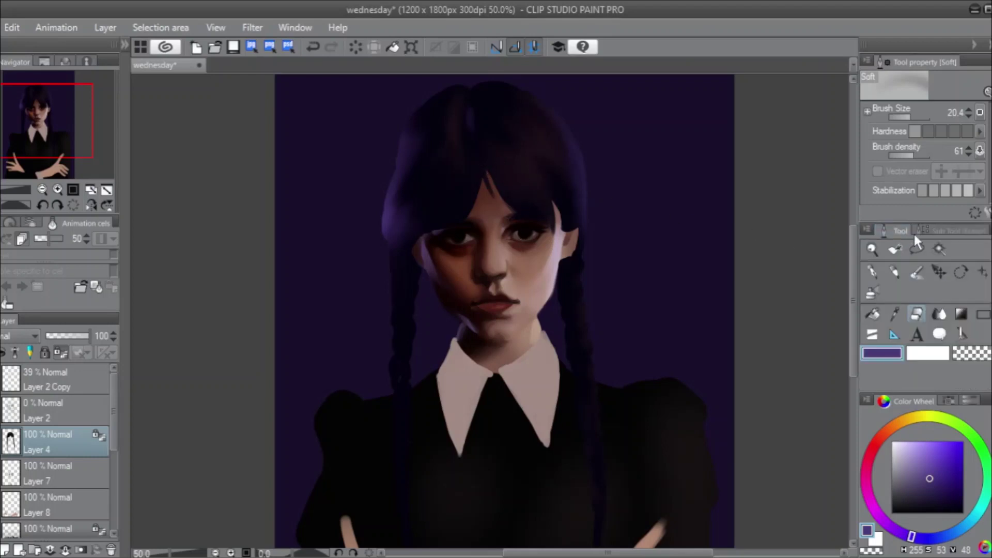
Erase a thin gap along the inner edge of the fringe at the forehead with a small Soft eraser.
click(924, 277)
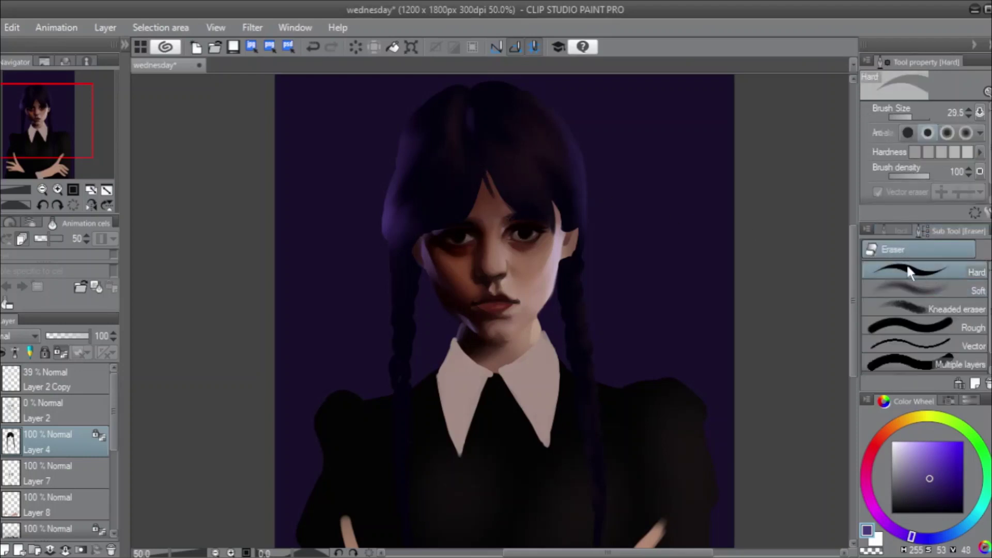
click(909, 287)
click(900, 231)
drag(911, 117, 908, 117)
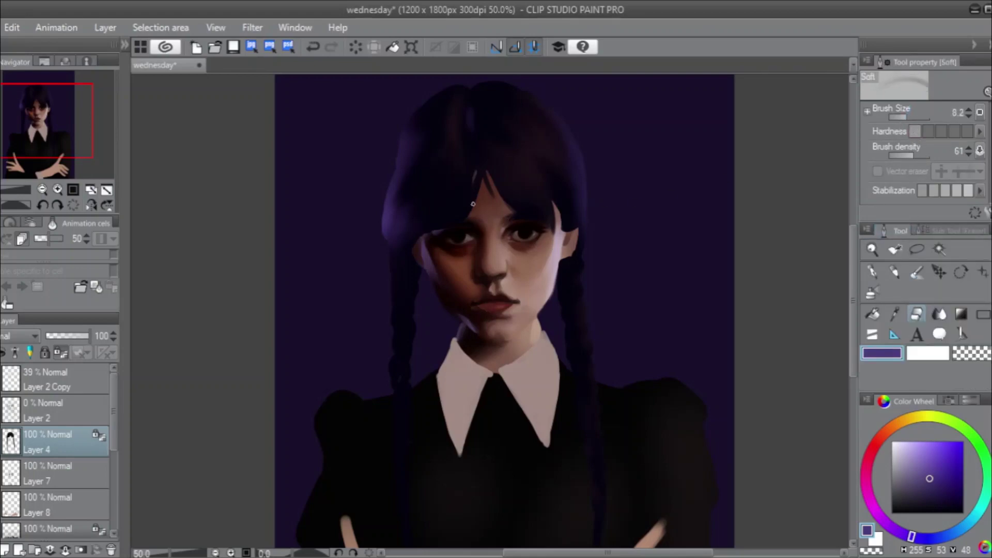
drag(475, 167, 450, 215)
key(ctrl+z)
Paint a fine near-black strand over the forehead opening using a sampled hair colour and Opaque watercolor at size 9.8.
alt+click(483, 155)
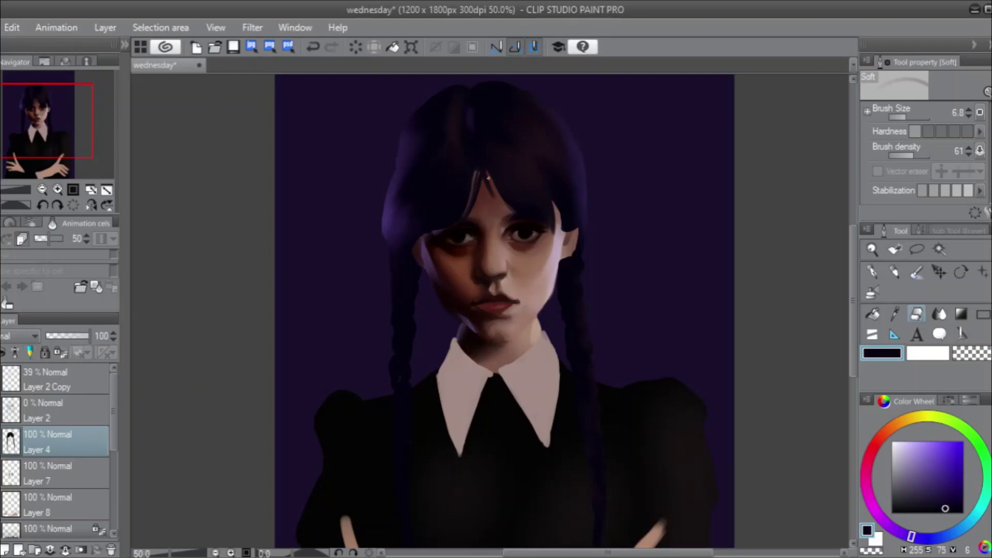
click(917, 274)
drag(916, 116, 904, 116)
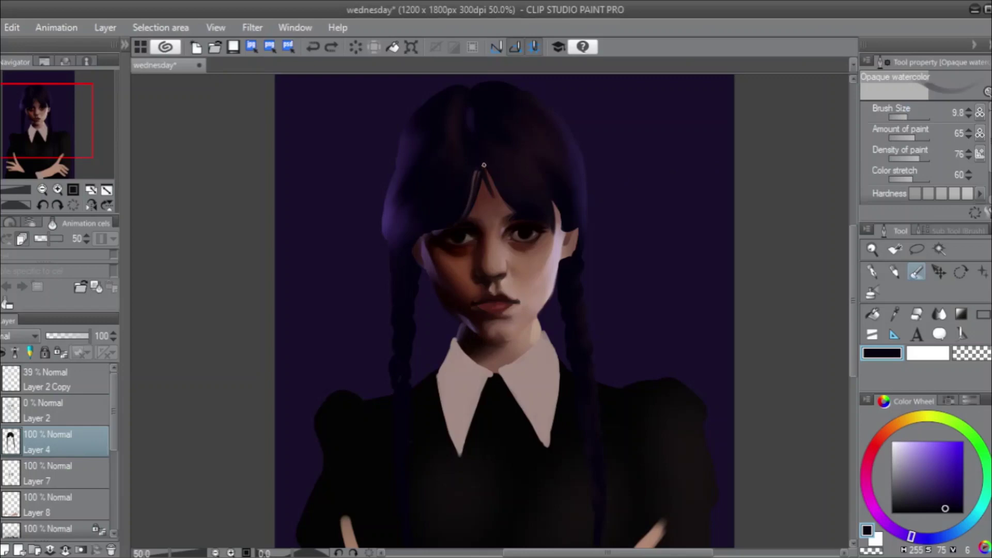
drag(483, 165, 514, 209)
Fill the crown parting on Layer 5 with a reddish-brown skin tone sampled from the forehead.
drag(114, 428, 114, 466)
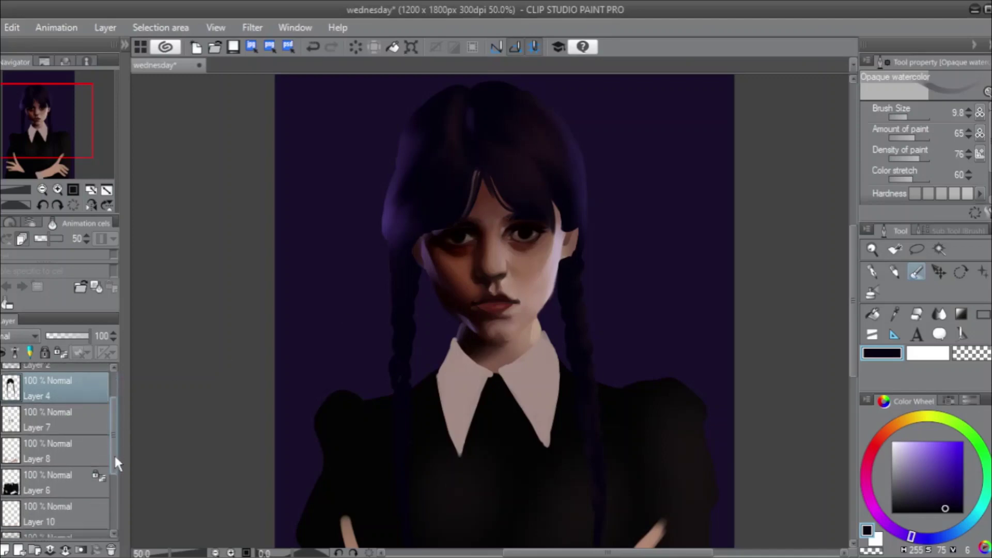
click(77, 510)
alt+click(486, 206)
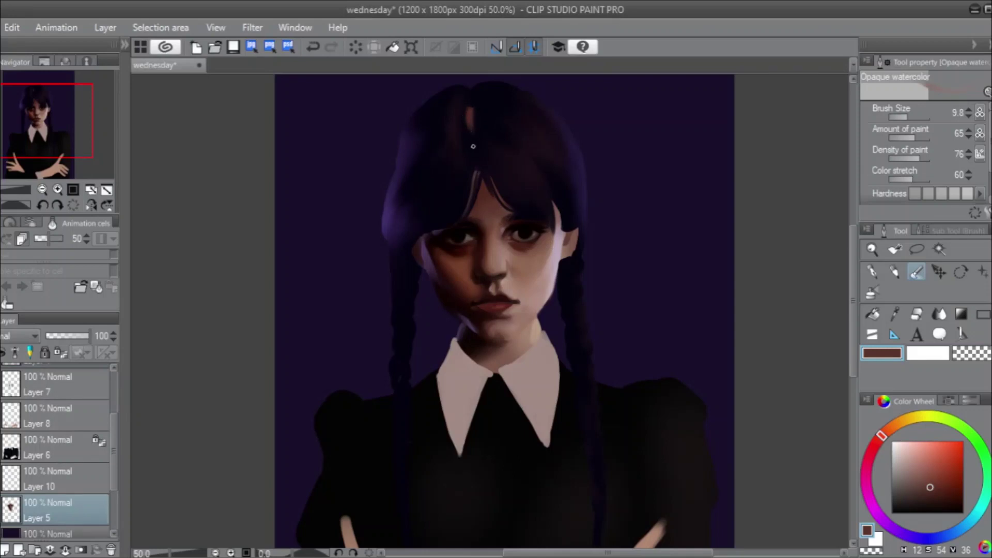
Darken and soften the parting's edges on Layer 4 with the Soft airbrush at size 24.5 in sampled near-black.
drag(115, 450, 115, 420)
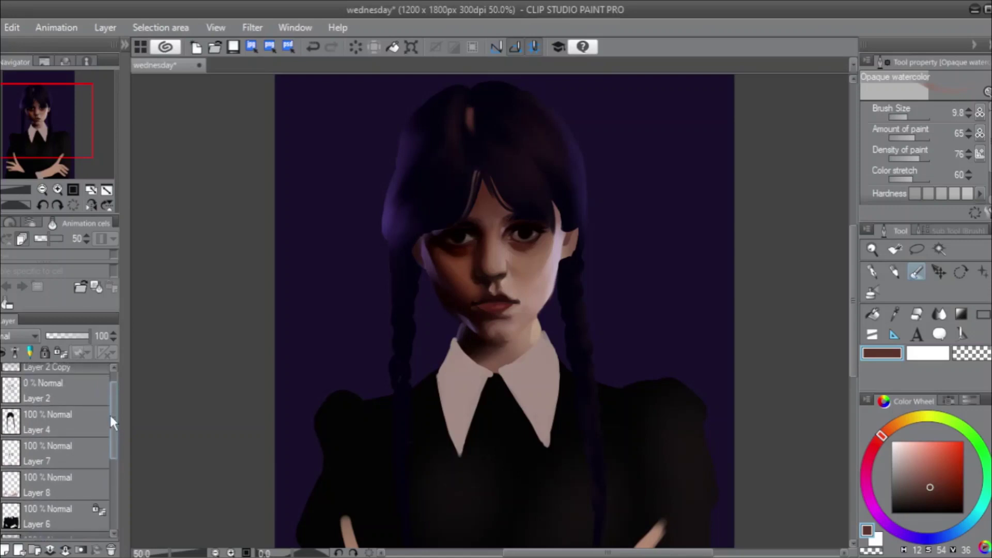
click(62, 421)
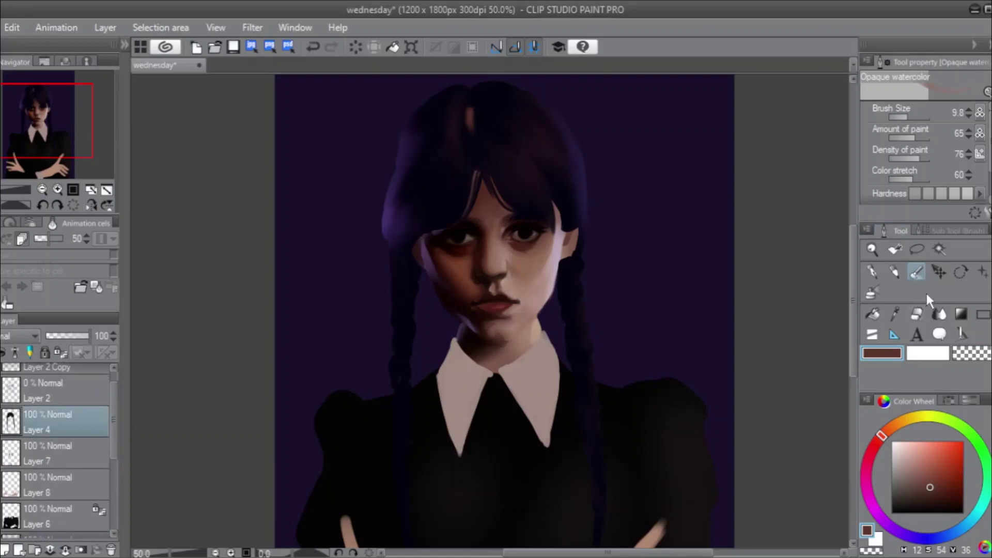
click(872, 292)
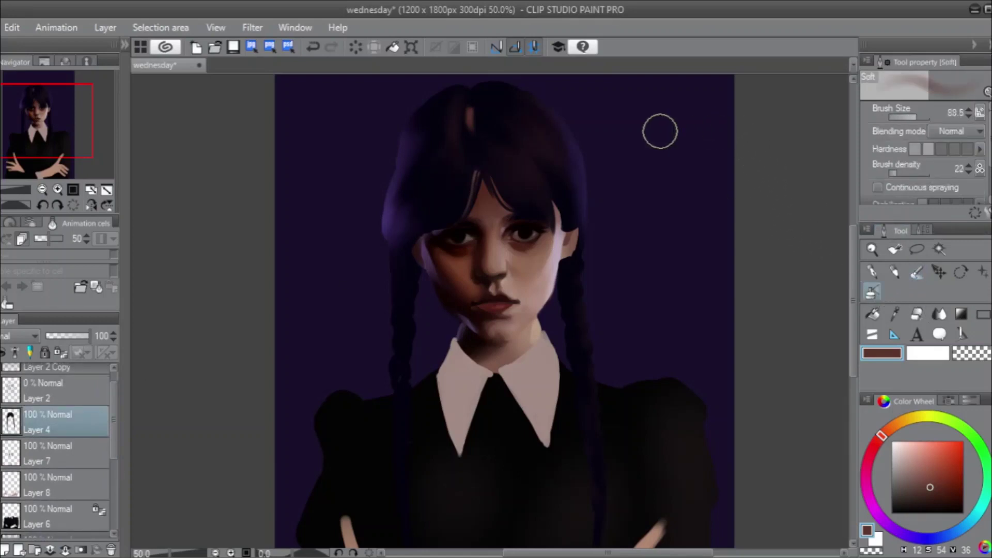
alt+click(484, 117)
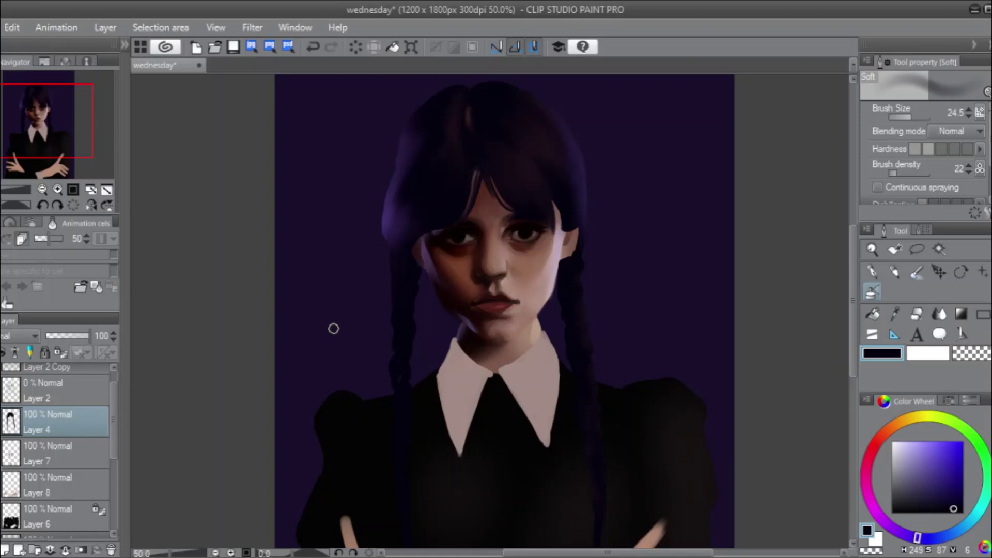
Lock Layer 4's transparent pixels and paint sampled violet strands along the hair beside the lit cheek with Opaque watercolor.
click(61, 349)
click(915, 272)
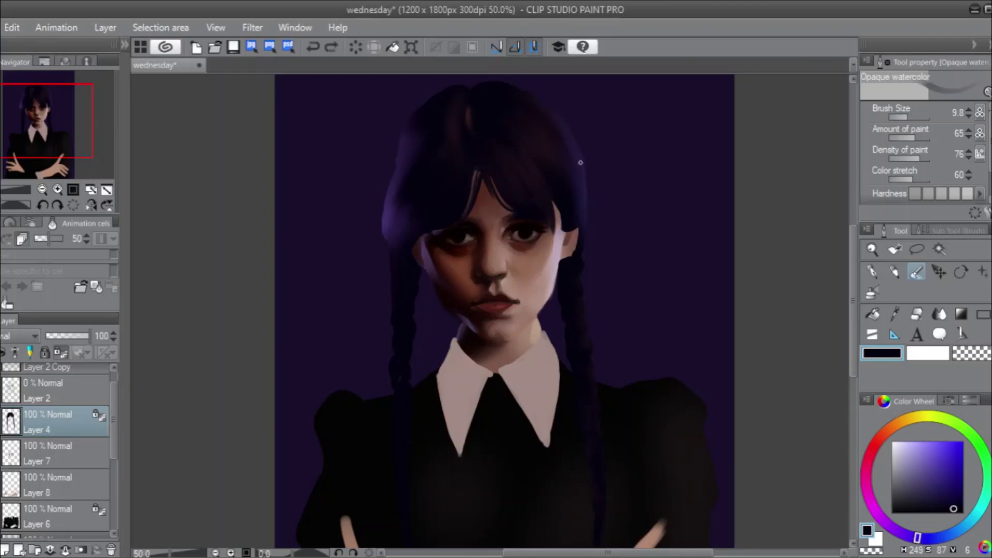
alt+click(584, 181)
drag(576, 172, 565, 161)
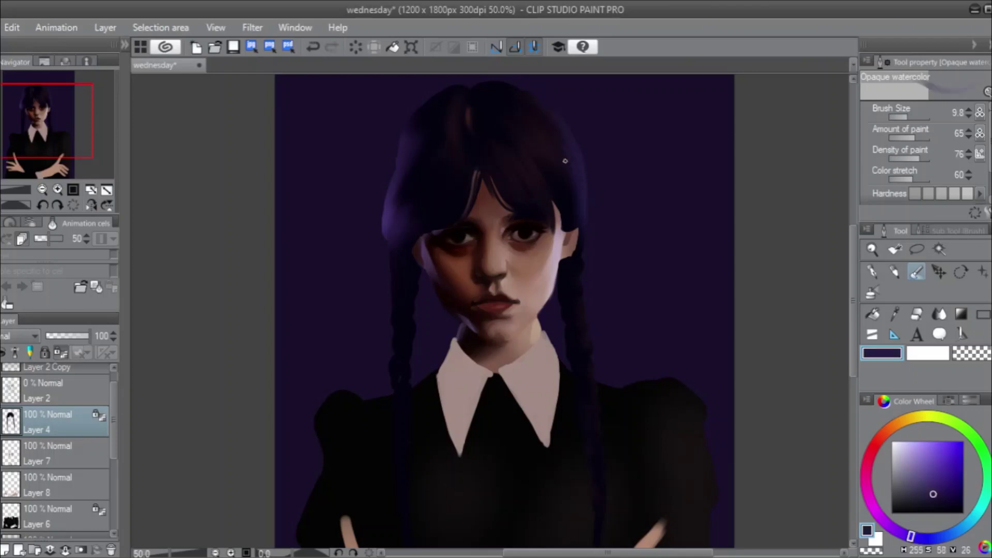
key(ctrl+z)
drag(583, 206, 554, 153)
click(912, 115)
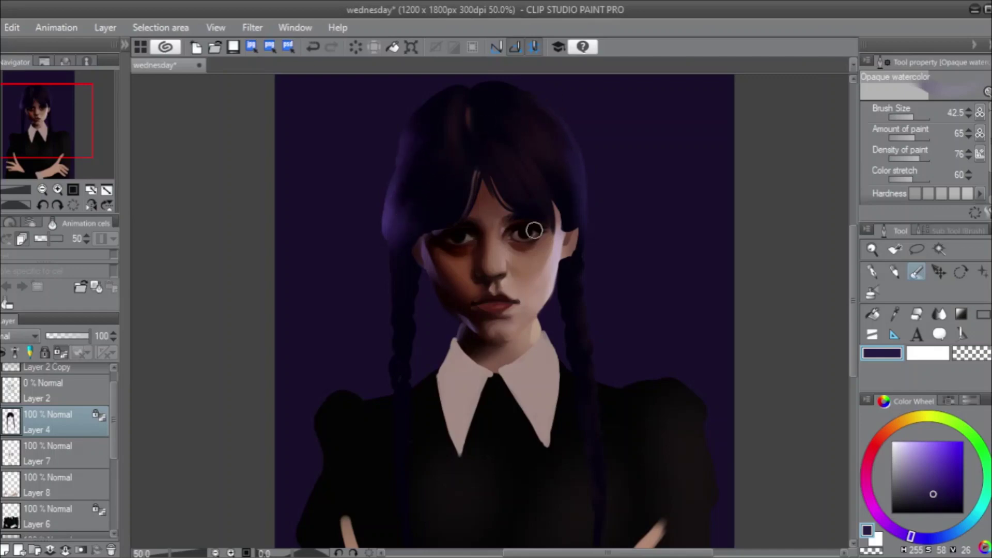
Paint dark sampled strands through the hair on the shadowed side of the face at size 24.5, refining its outer edge.
click(910, 122)
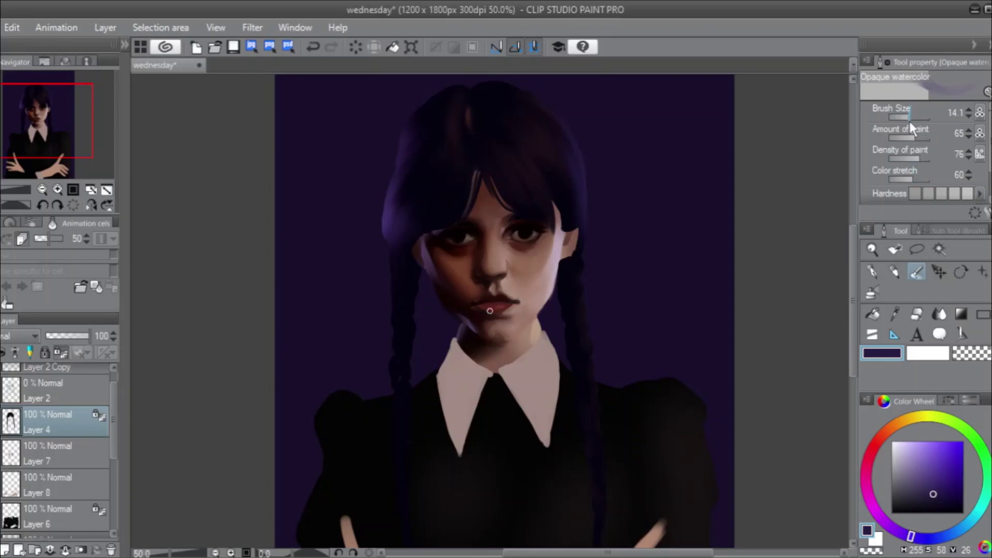
alt+click(451, 128)
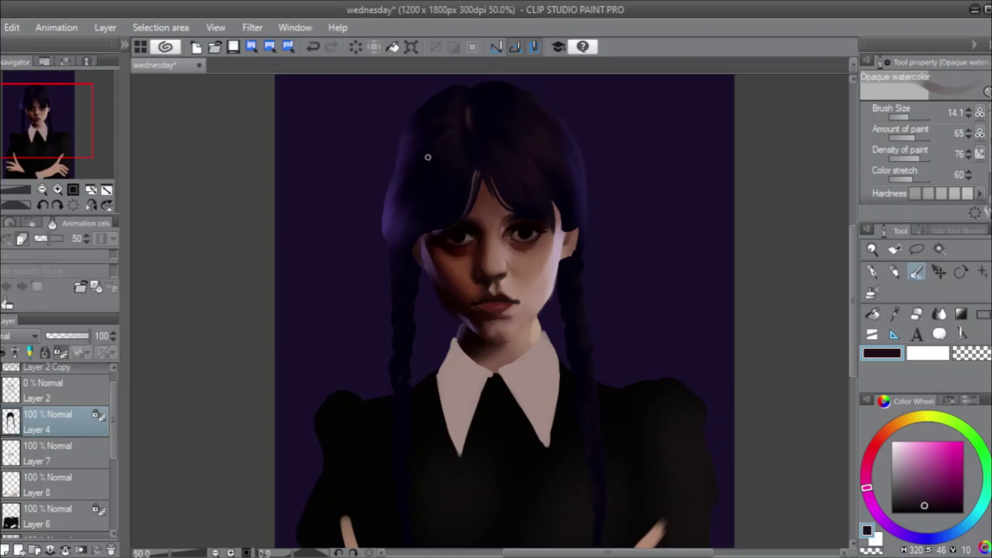
drag(904, 117, 910, 117)
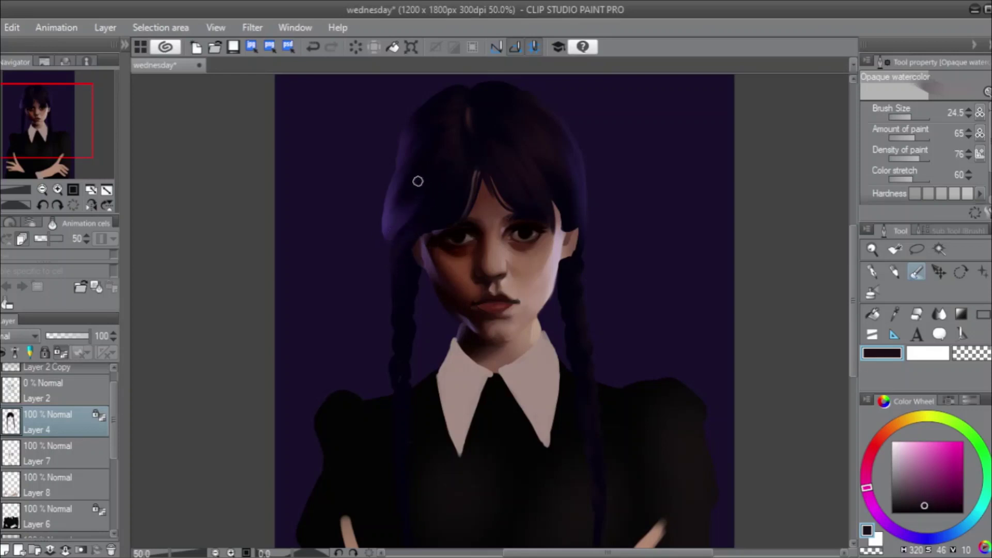
click(917, 314)
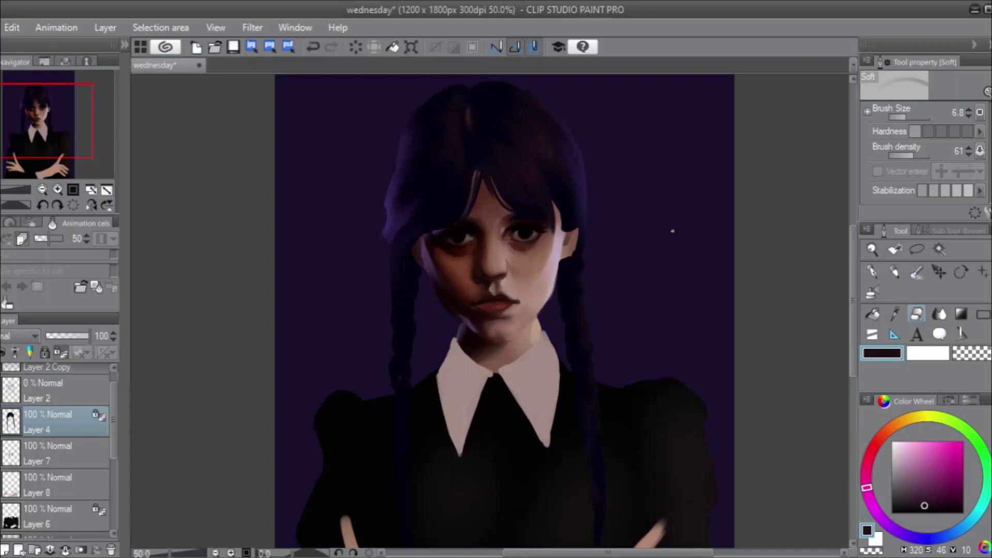
Blend dark sampled hair tones into the crown and fringe with Opaque watercolor at size 24.5.
click(917, 272)
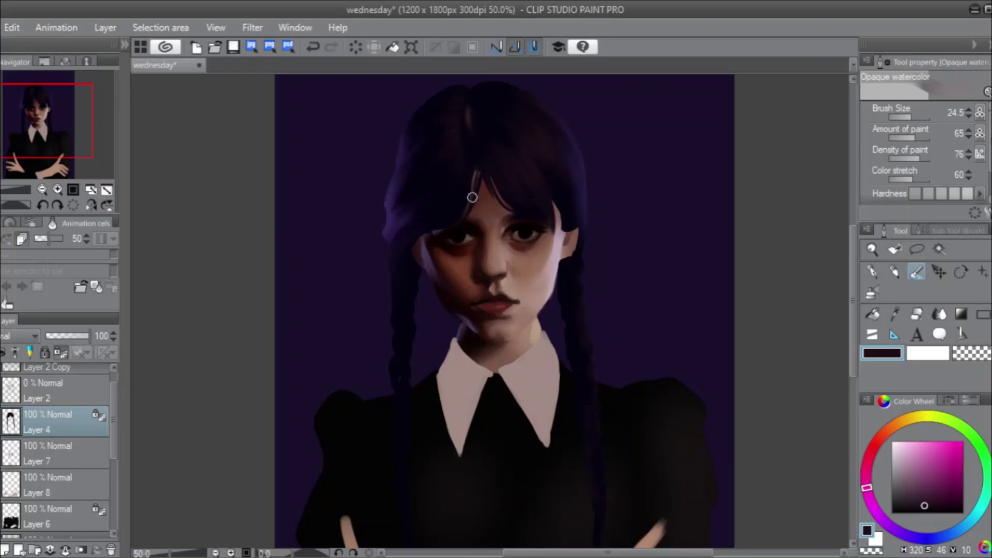
alt+click(458, 126)
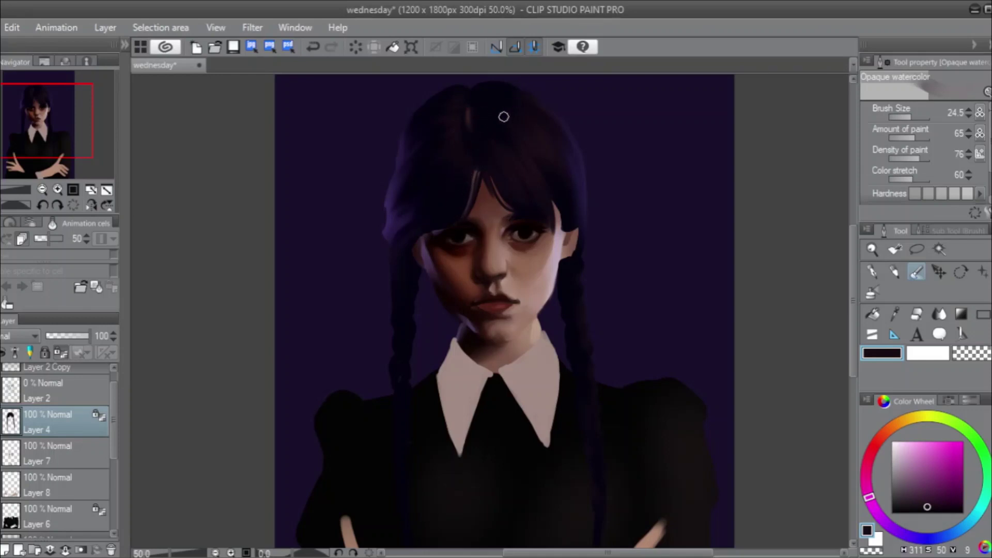
alt+click(547, 144)
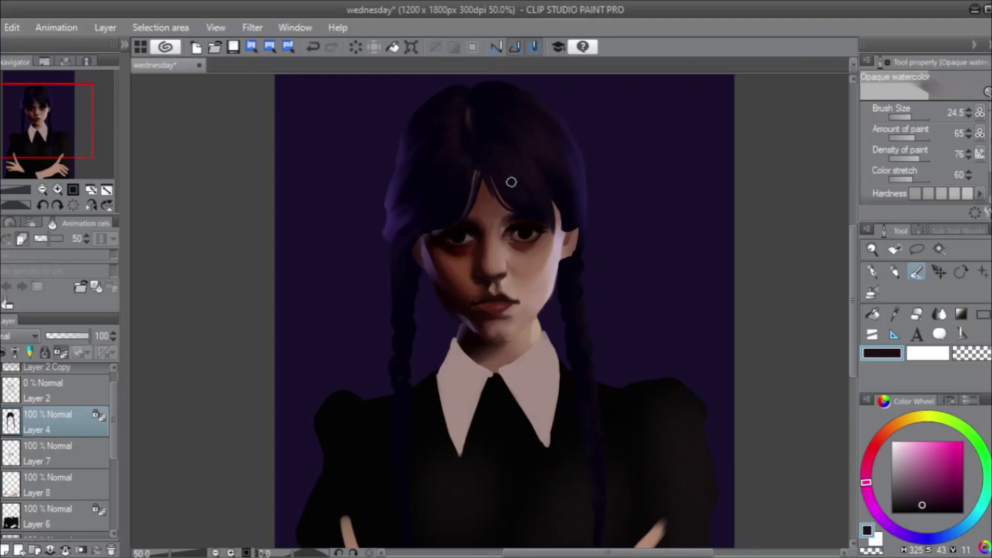
Erase the loose strands in the centre of the forehead opening with the Soft eraser at size 24.5.
click(918, 314)
click(936, 231)
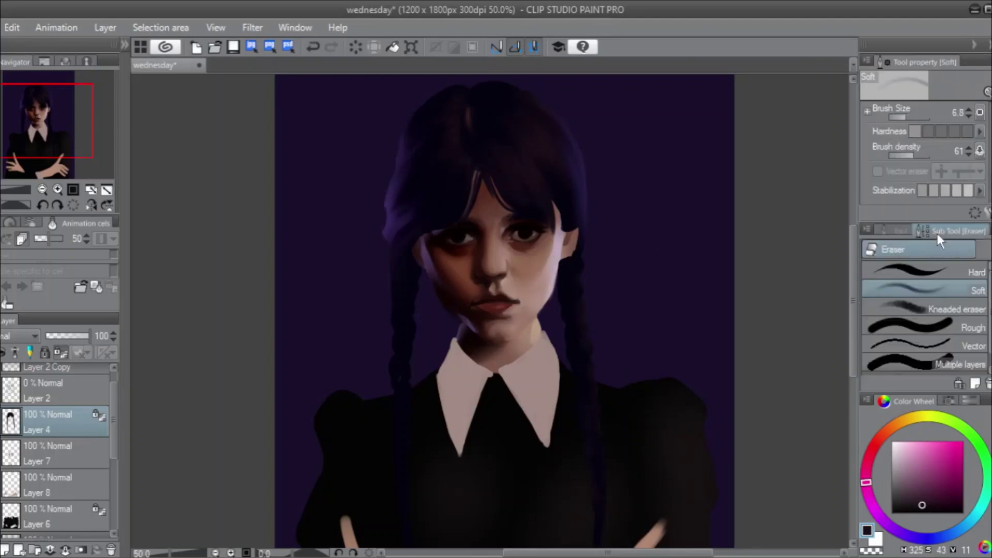
drag(908, 117, 914, 116)
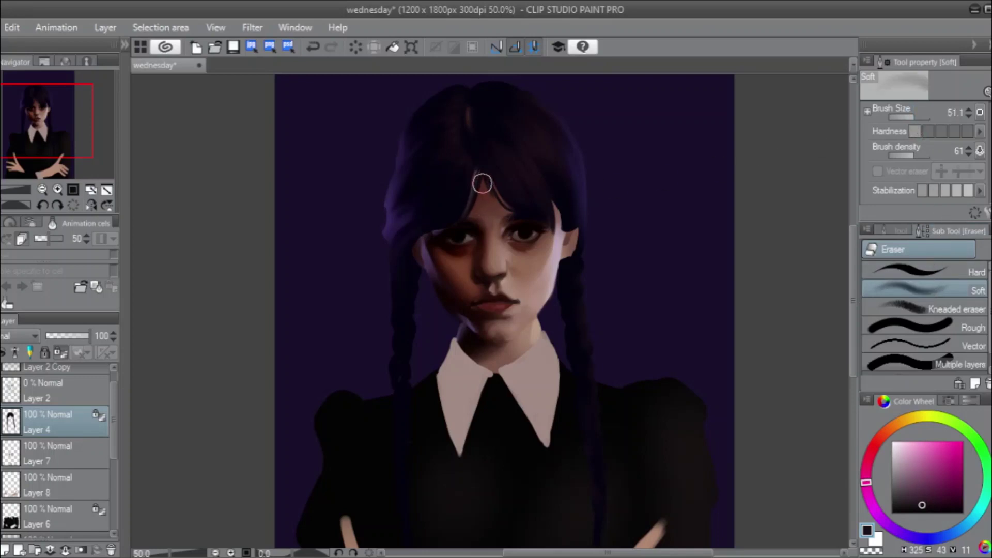
drag(910, 117, 912, 116)
mouse_move(481, 189)
mouse_down()
mouse_move(479, 176)
mouse_move(485, 195)
mouse_move(478, 177)
mouse_move(471, 211)
mouse_move(478, 174)
mouse_up()
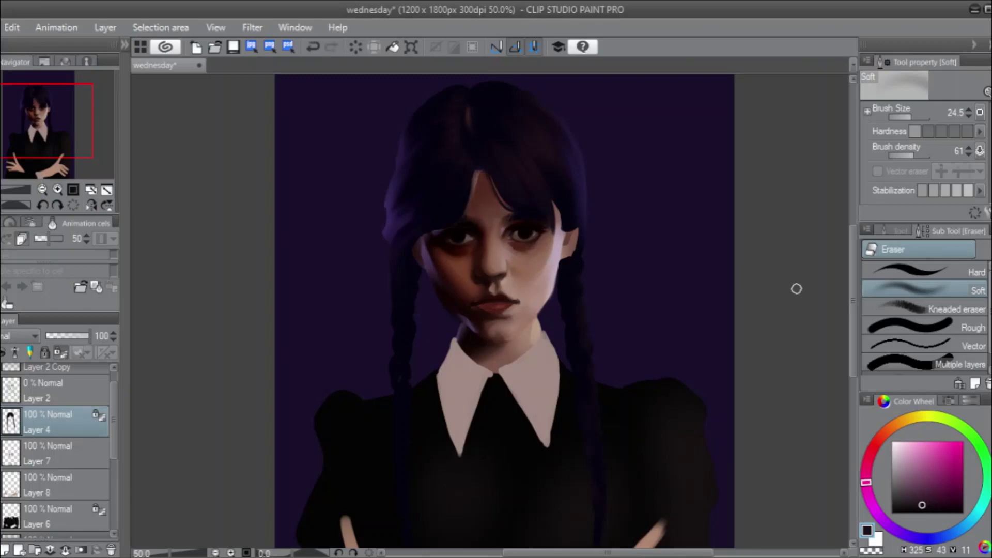
Unlock Layer 4's transparent pixels and paint thin near-black strands over the forehead opening with Opaque watercolor at size 11.8.
click(899, 231)
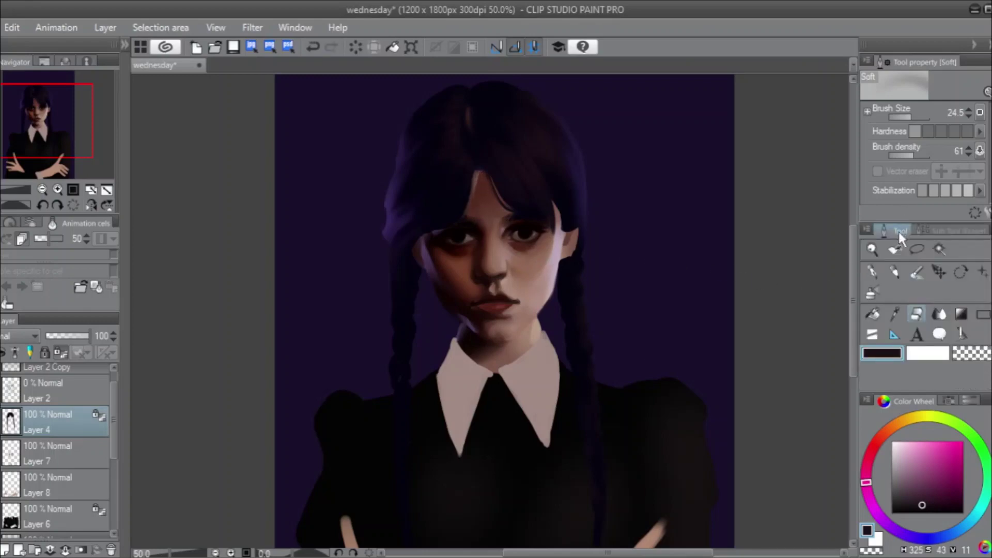
click(914, 274)
alt+click(455, 183)
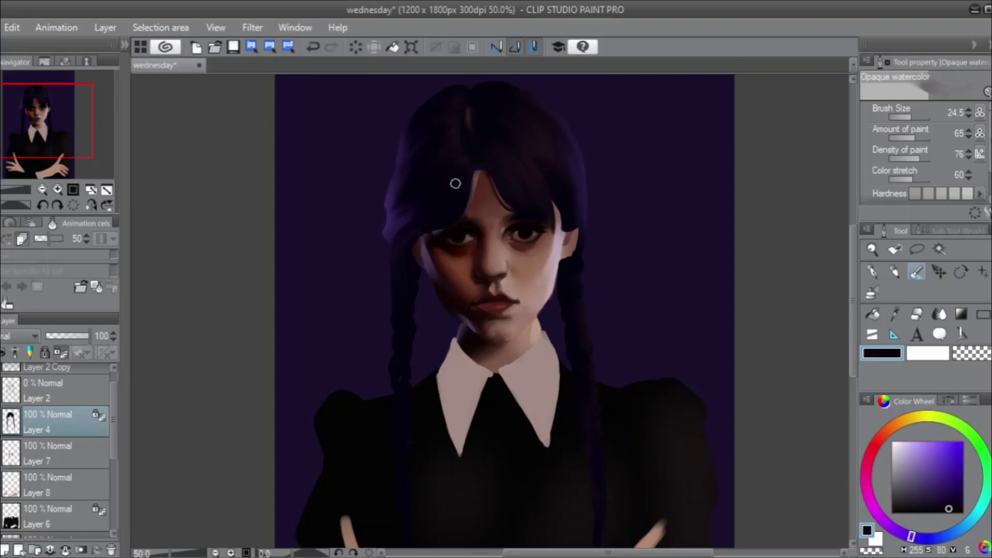
drag(912, 117, 910, 117)
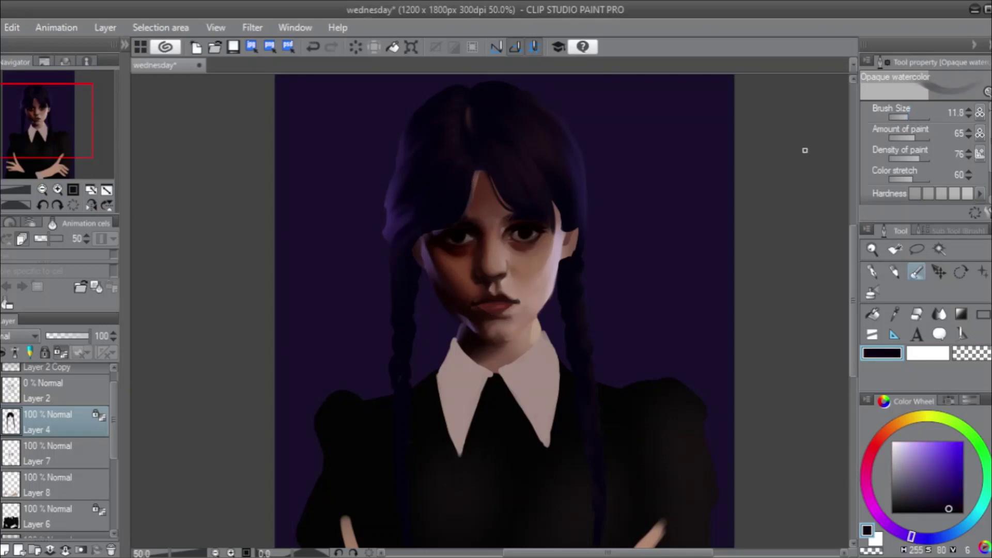
click(61, 353)
drag(482, 164, 515, 202)
mouse_move(485, 170)
mouse_down()
mouse_move(505, 206)
mouse_move(538, 212)
mouse_up()
drag(480, 166, 467, 209)
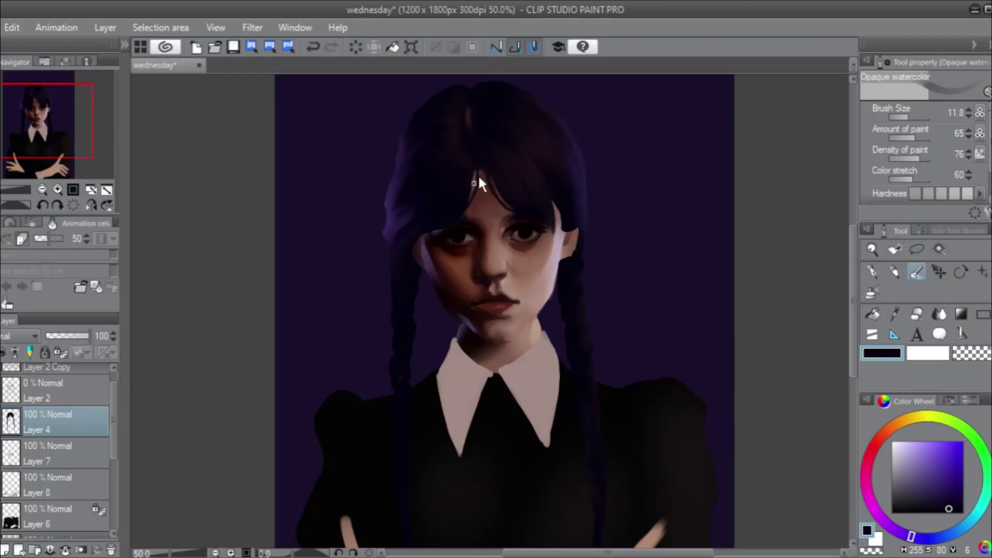
Refine the thin near-black strands along the shadowed edge of the forehead opening at size 11.8, undoing unsuitable strokes.
drag(485, 171, 464, 213)
key(ctrl+z)
key(ctrl+y)
drag(476, 176, 469, 213)
key(ctrl+z)
drag(478, 169, 470, 208)
key(ctrl+z)
click(444, 217)
drag(479, 171, 470, 199)
mouse_move(479, 165)
mouse_down()
mouse_move(475, 187)
mouse_move(475, 176)
mouse_up()
key(ctrl+z)
key(ctrl+z)
drag(482, 167, 470, 193)
key(ctrl+z)
click(916, 314)
click(920, 273)
Lock Layer 4's transparent pixels and paint fine near-black strokes on the lit side of the hair at size 5.7.
drag(115, 435, 116, 407)
click(82, 487)
click(87, 422)
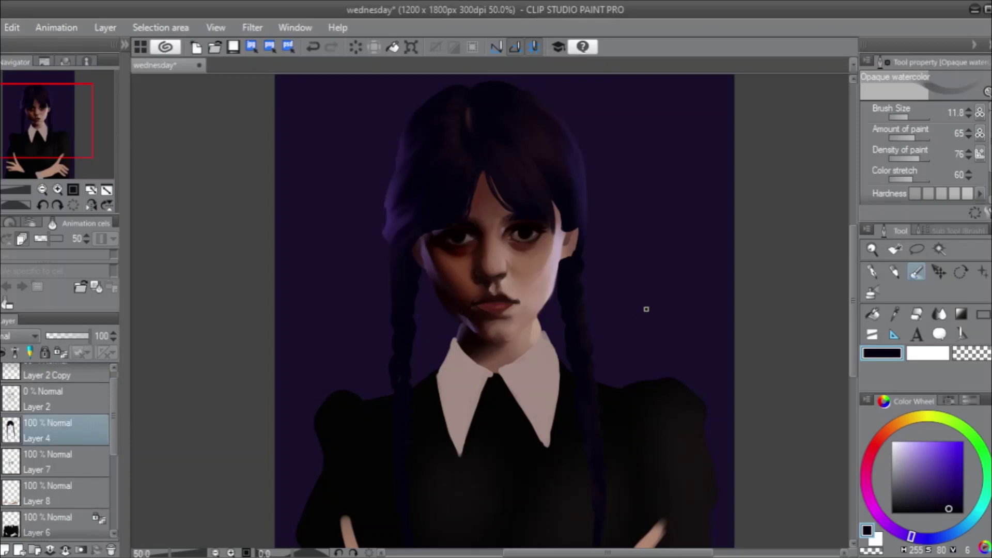
drag(904, 117, 910, 117)
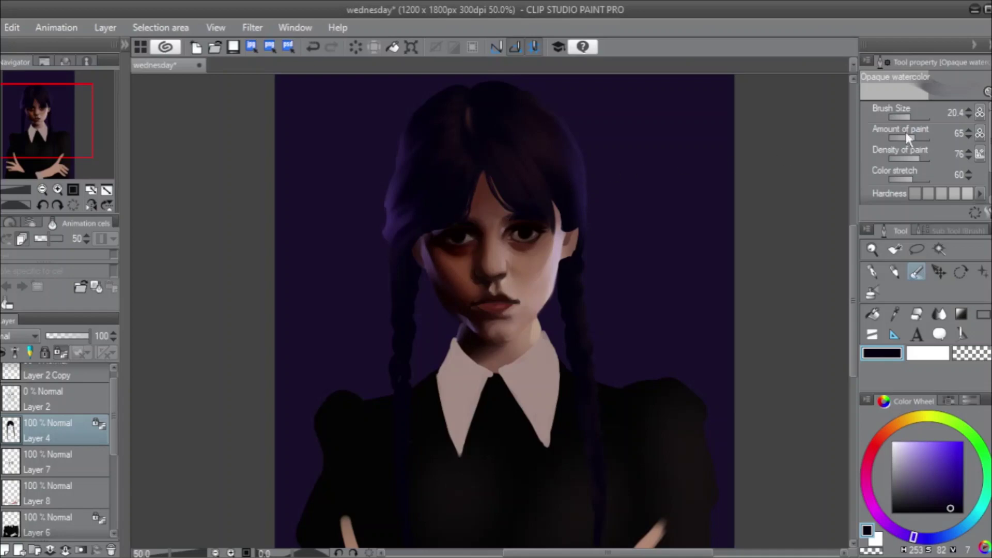
click(910, 115)
drag(909, 116, 905, 114)
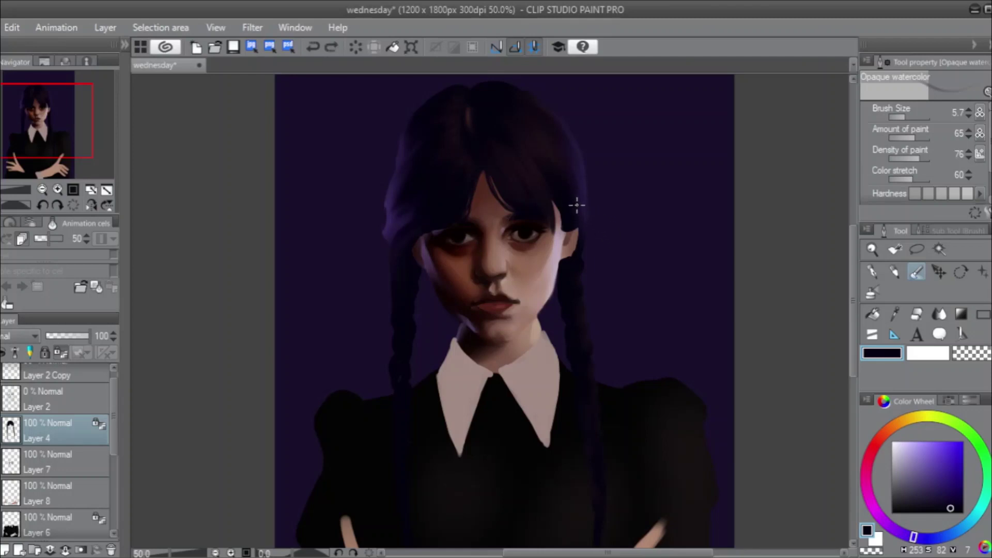
drag(558, 170, 570, 177)
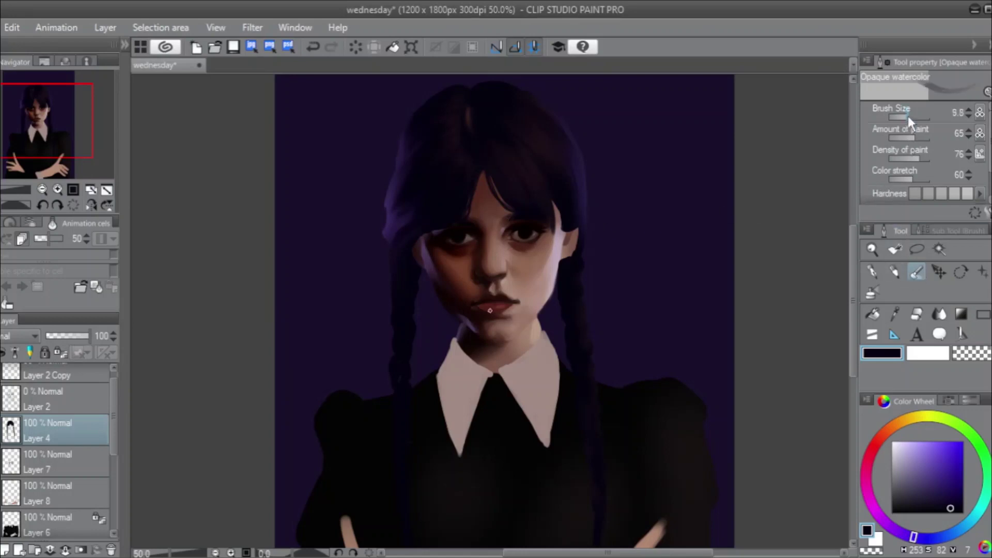
Unlock Layer 4's transparent pixels and soften the crown's outer edge with Opaque watercolor at size 29.5, checking the mirrored view.
drag(907, 116, 912, 114)
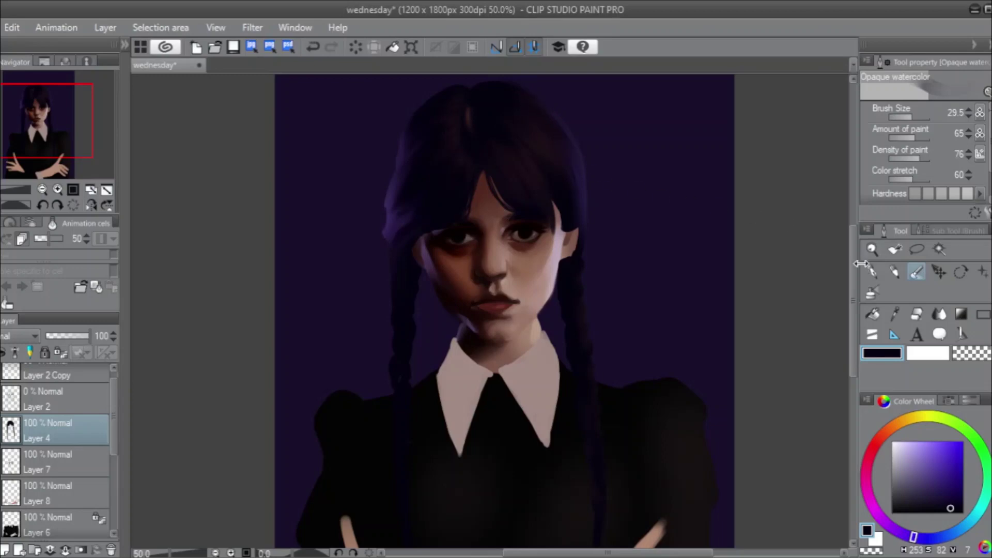
scroll(853, 269, up, 2)
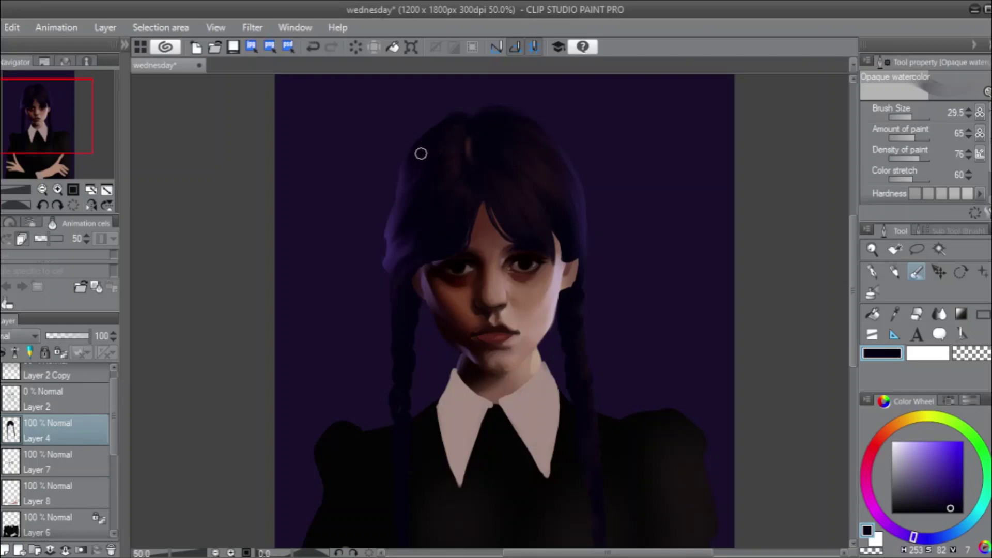
key(ctrl+z)
drag(454, 118, 411, 152)
click(91, 205)
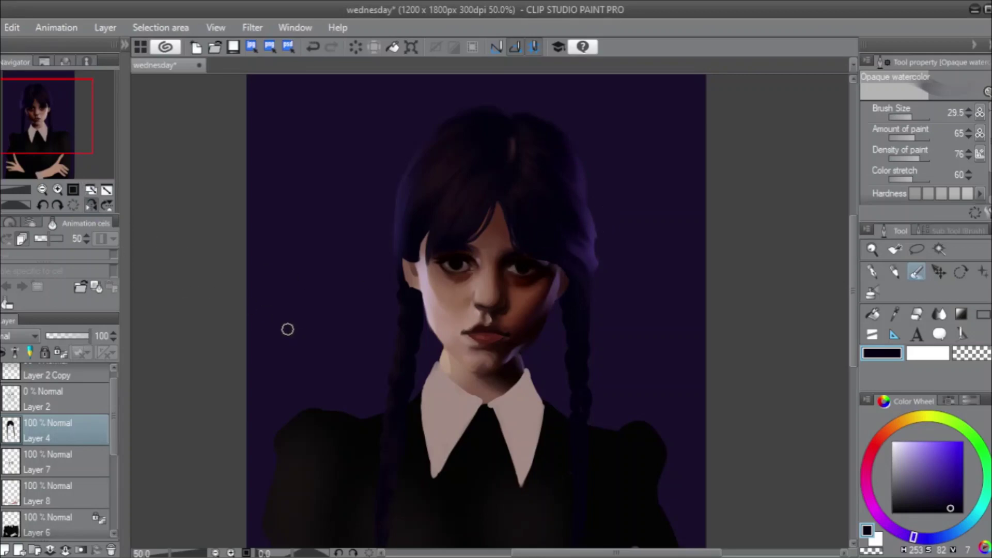
click(92, 205)
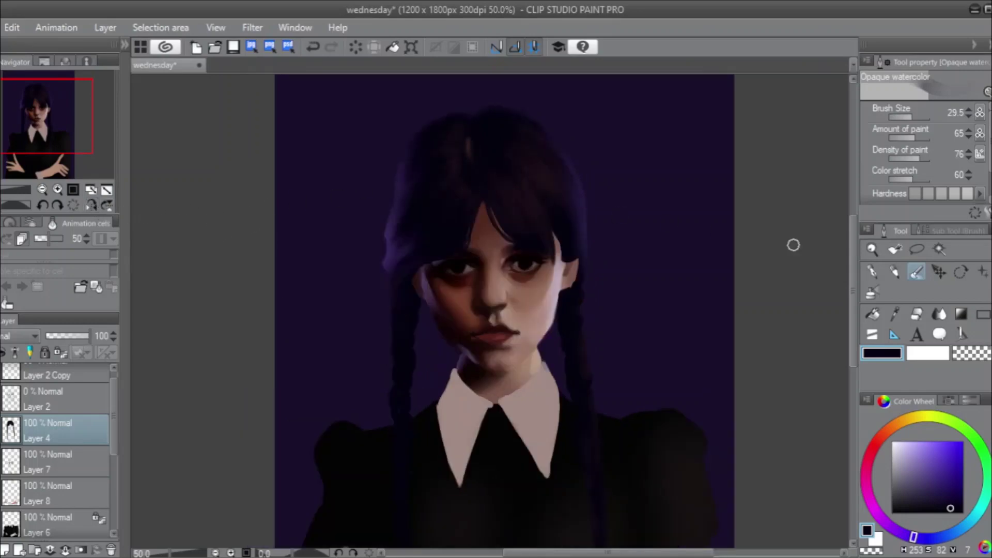
click(917, 315)
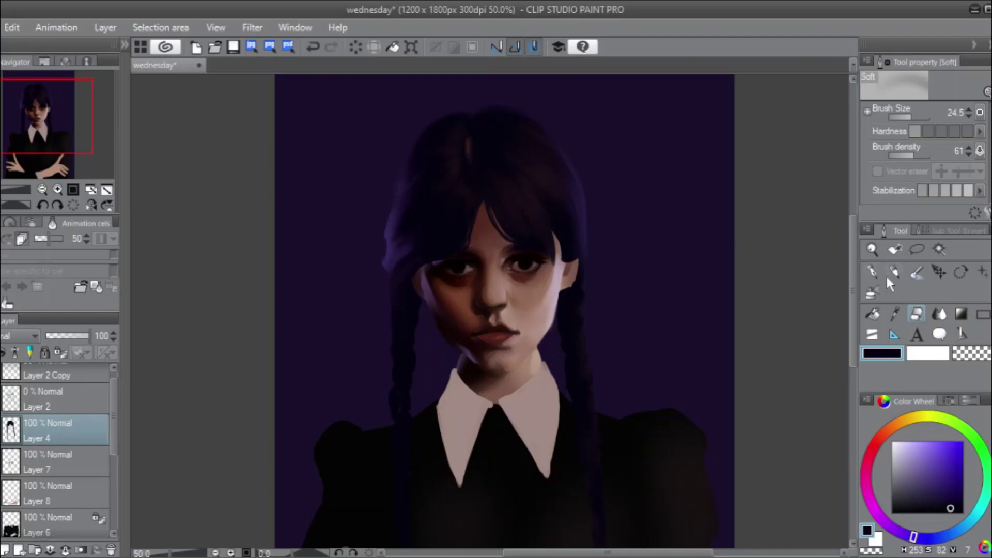
click(917, 273)
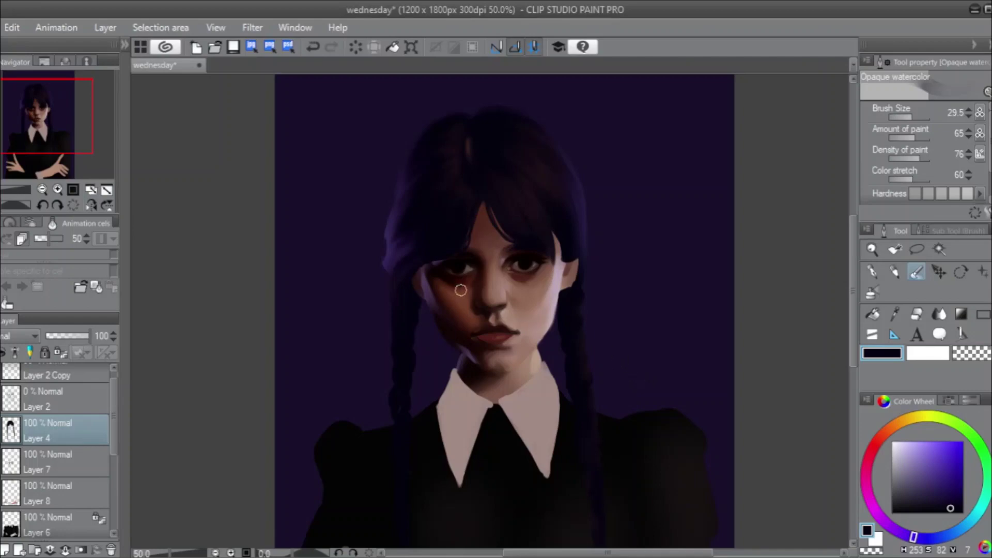
On Layer 5, paint a sampled skin-tone highlight along the shadowed eye's lower lid with Opaque watercolor at size 6.8.
scroll(461, 290, up, 1)
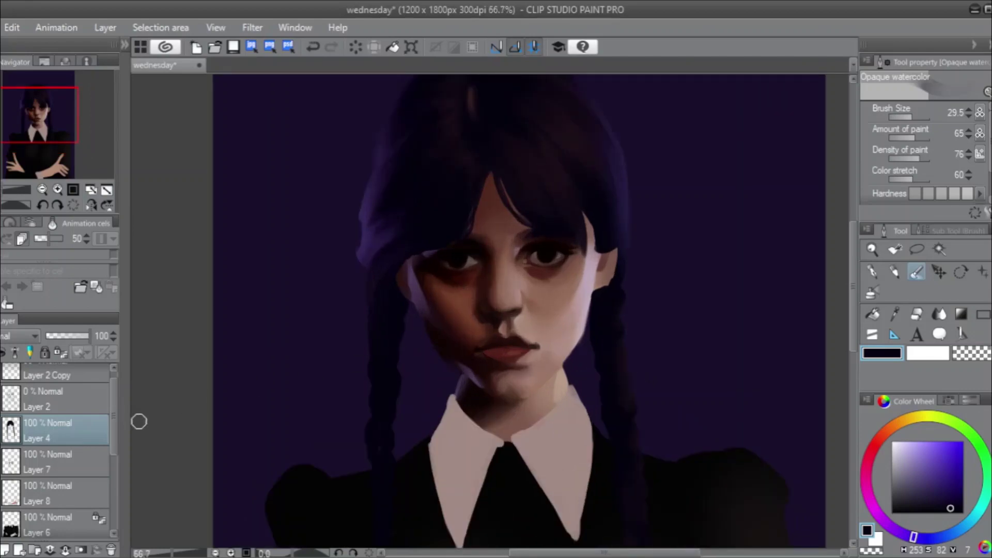
drag(573, 337, 551, 337)
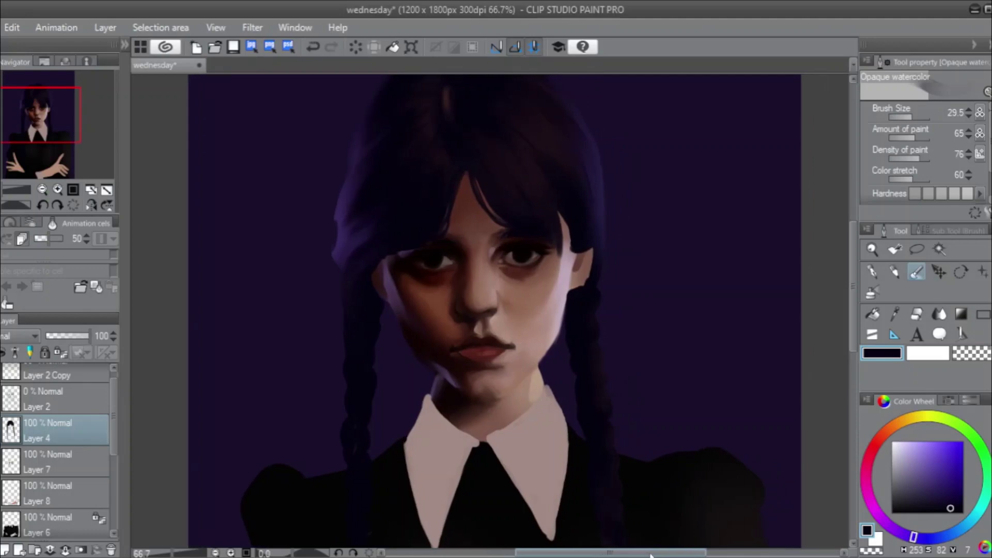
scroll(551, 337, up, 1)
drag(640, 554, 626, 554)
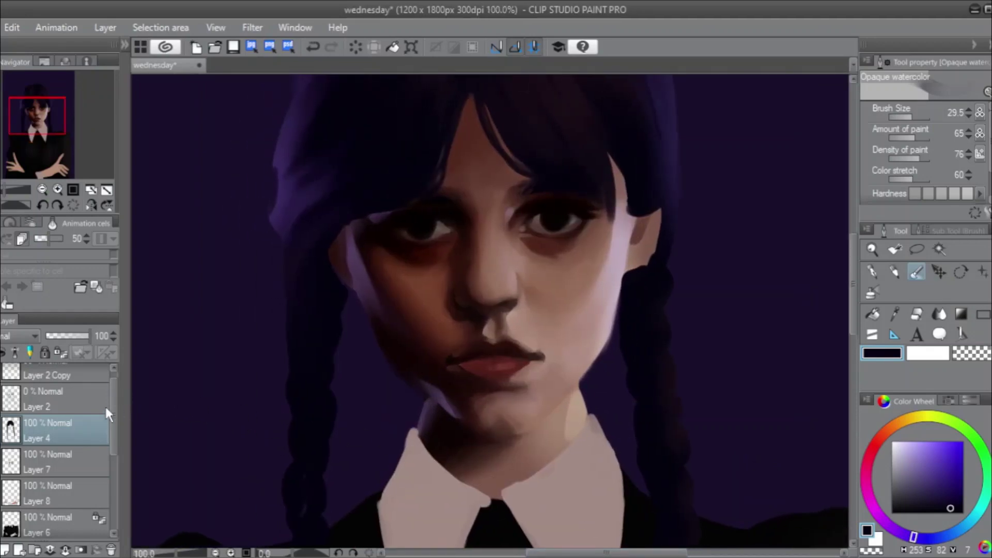
drag(113, 414, 119, 479)
click(89, 444)
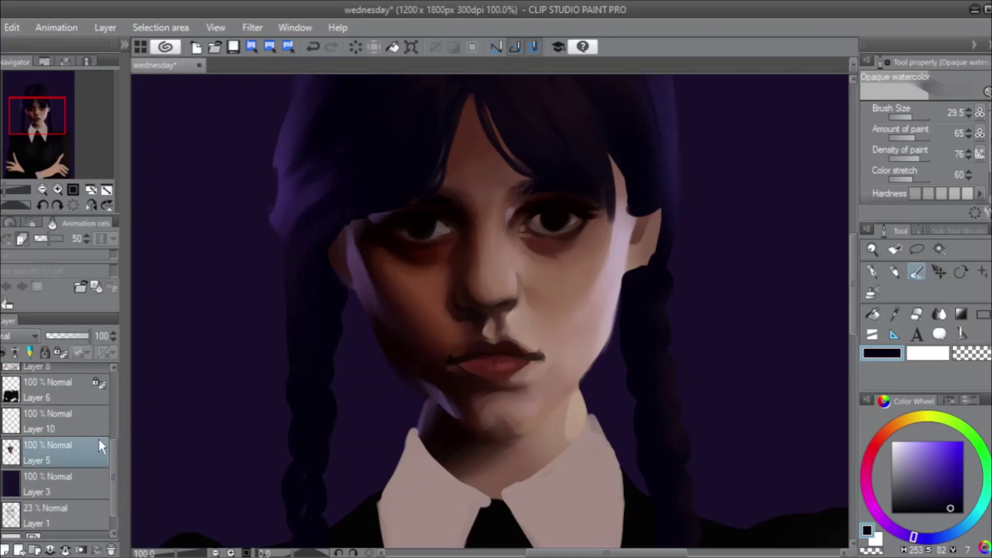
scroll(432, 232, up, 1)
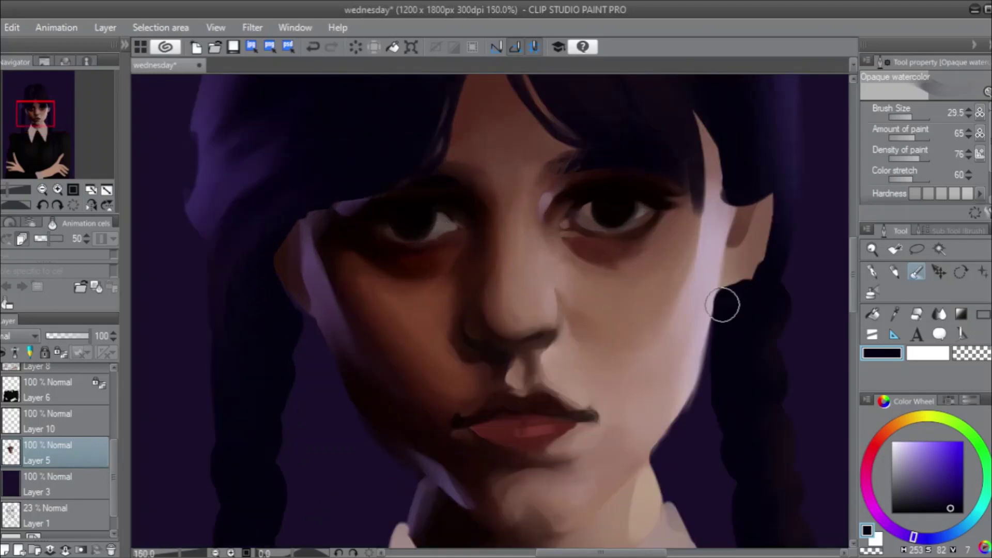
drag(912, 111, 907, 120)
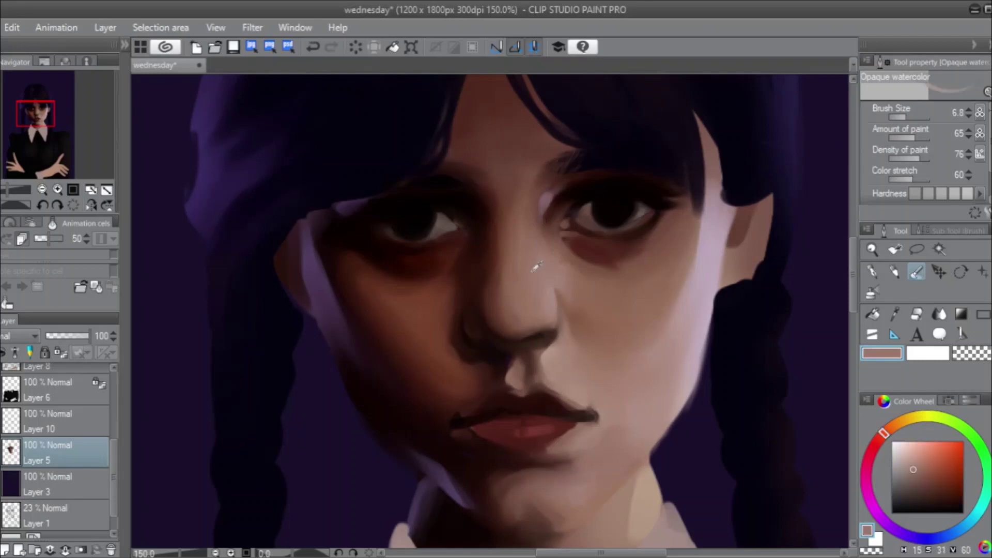
alt+click(523, 274)
drag(451, 236, 425, 248)
alt+click(450, 212)
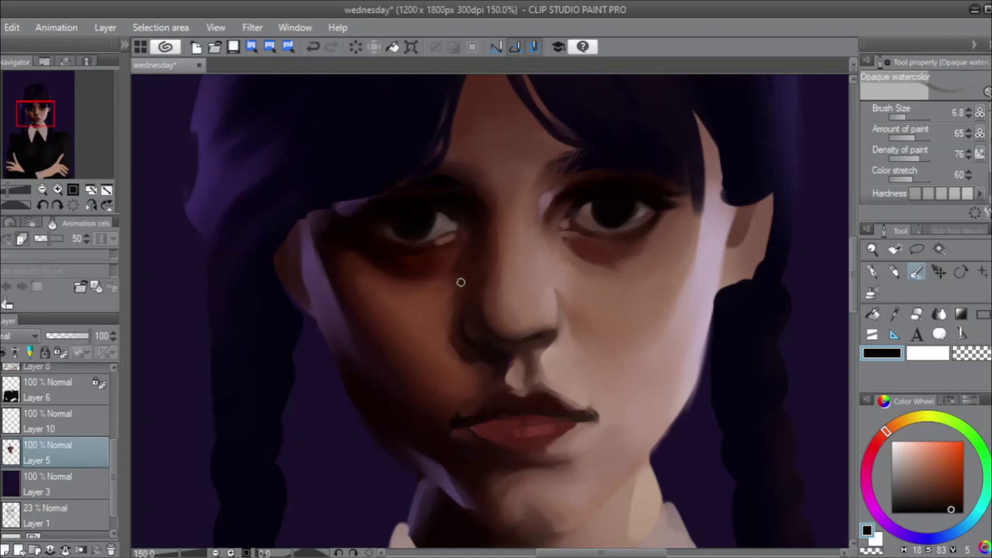
Blend sampled reddish-brown skin tone beneath the shadowed eye and towards the nose at size 14.1.
drag(887, 106, 911, 117)
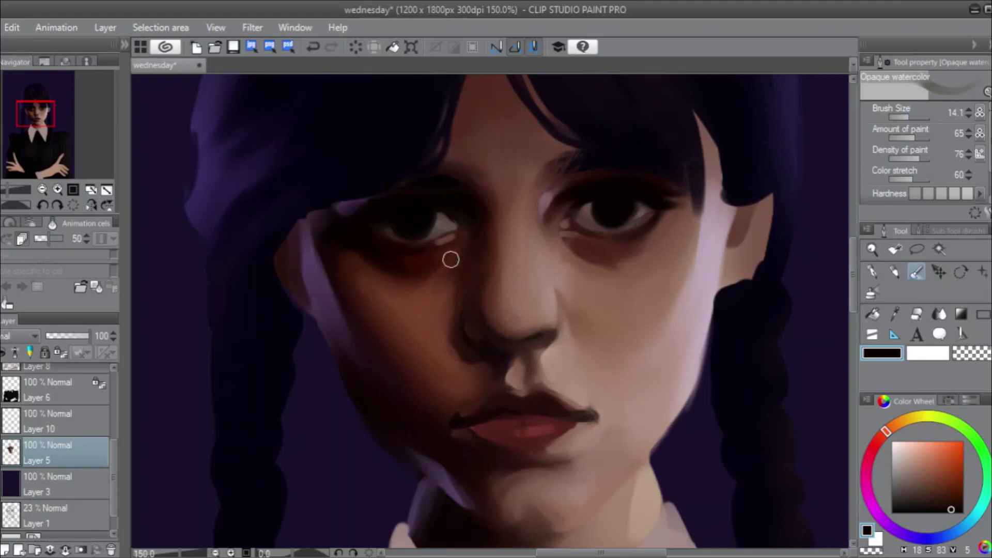
alt+click(432, 298)
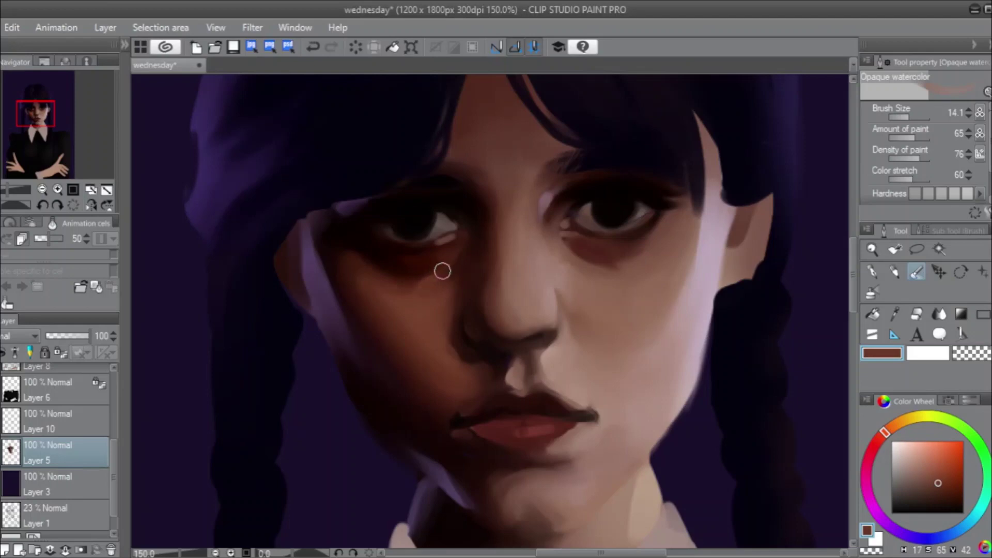
mouse_move(452, 253)
mouse_down()
mouse_move(430, 278)
mouse_move(396, 285)
mouse_move(442, 296)
mouse_move(397, 288)
mouse_move(459, 252)
mouse_move(439, 272)
mouse_move(461, 247)
mouse_move(436, 292)
mouse_move(458, 246)
mouse_move(441, 287)
mouse_move(457, 246)
mouse_up()
drag(370, 277, 395, 293)
mouse_move(451, 271)
mouse_down()
mouse_move(450, 248)
mouse_move(424, 265)
mouse_move(438, 274)
mouse_move(395, 282)
mouse_move(435, 274)
mouse_move(443, 265)
mouse_move(407, 278)
mouse_move(449, 255)
mouse_move(379, 276)
mouse_move(409, 282)
mouse_move(381, 266)
mouse_move(414, 279)
mouse_move(429, 264)
mouse_move(423, 278)
mouse_move(364, 262)
mouse_move(406, 279)
mouse_move(439, 254)
mouse_move(390, 279)
mouse_move(359, 272)
mouse_move(371, 263)
mouse_move(385, 278)
mouse_move(413, 277)
mouse_move(441, 256)
mouse_up()
mouse_move(369, 272)
mouse_down()
mouse_move(426, 275)
mouse_move(403, 282)
mouse_move(435, 267)
mouse_move(426, 279)
mouse_move(435, 270)
mouse_move(354, 283)
mouse_move(422, 285)
mouse_move(388, 287)
mouse_move(452, 267)
mouse_move(398, 288)
mouse_move(456, 262)
mouse_up()
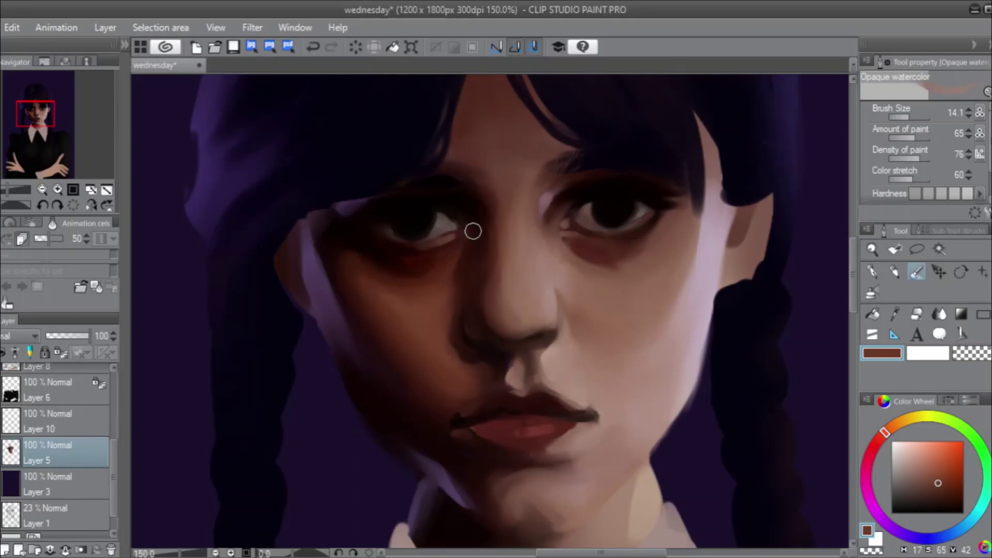
Shade the lit eye's inner corner and under-eye area with a sampled dark red-brown, using brush sizes 8.2 and 24.5.
alt+click(426, 263)
drag(909, 115, 907, 117)
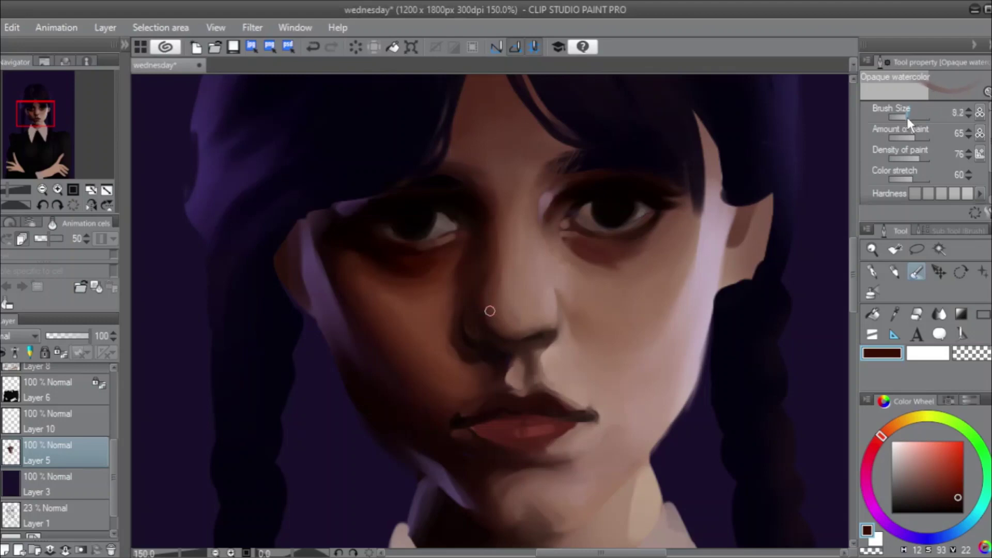
key(bracketleft)
drag(909, 115, 907, 117)
drag(914, 116, 911, 113)
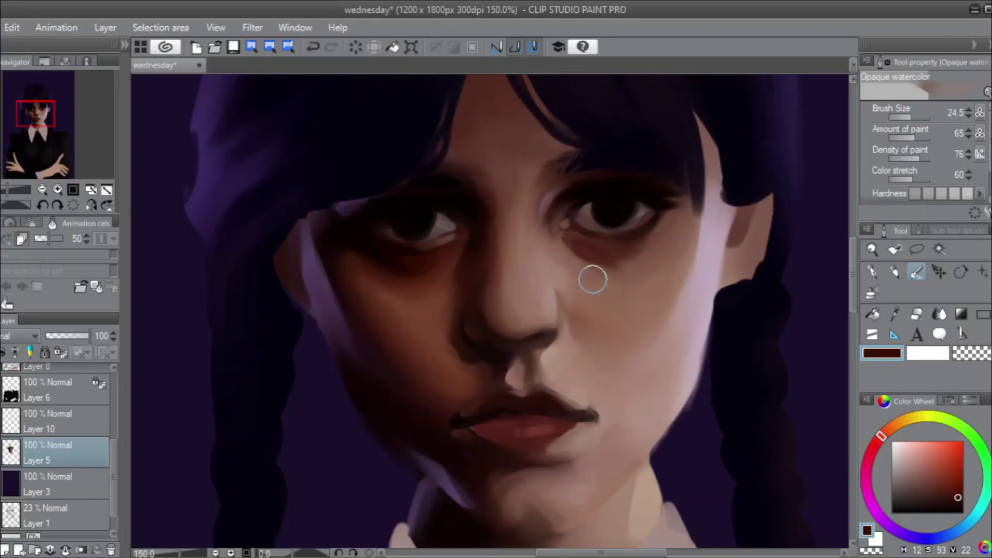
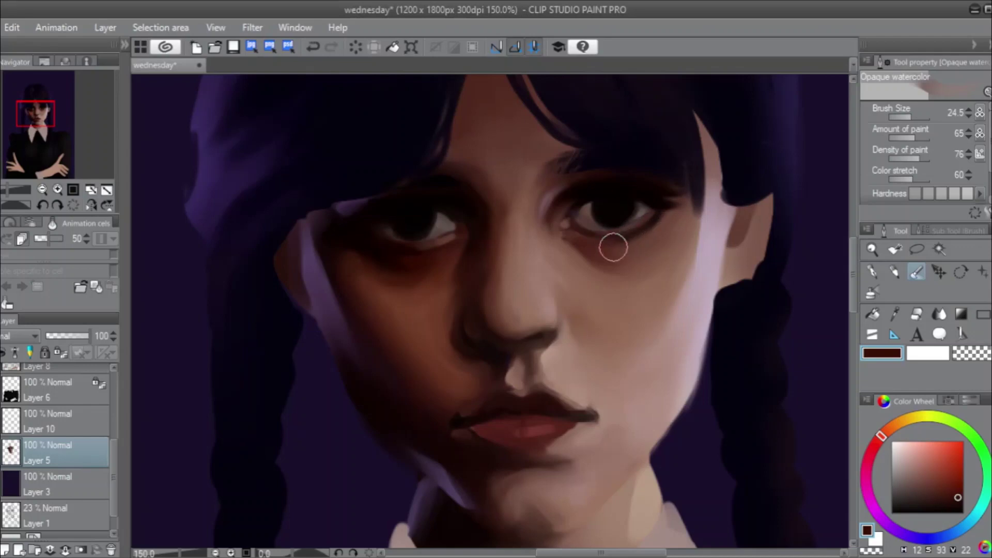
key(ctrl+z)
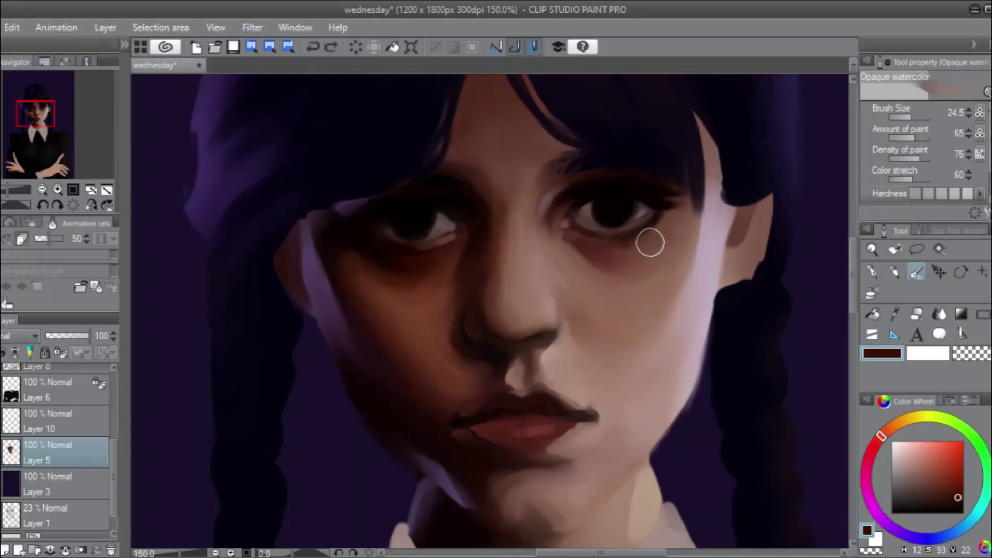
key(ctrl+y)
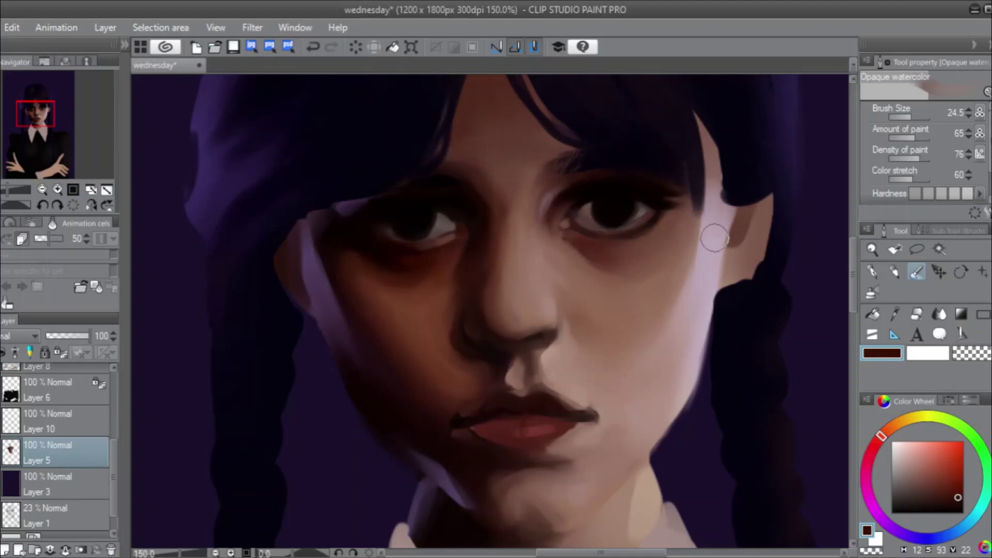
Define the lit eye's lower lash line in sampled near-black at size 5.7 and sample the grey of the eye white.
drag(924, 122, 904, 119)
alt+click(663, 207)
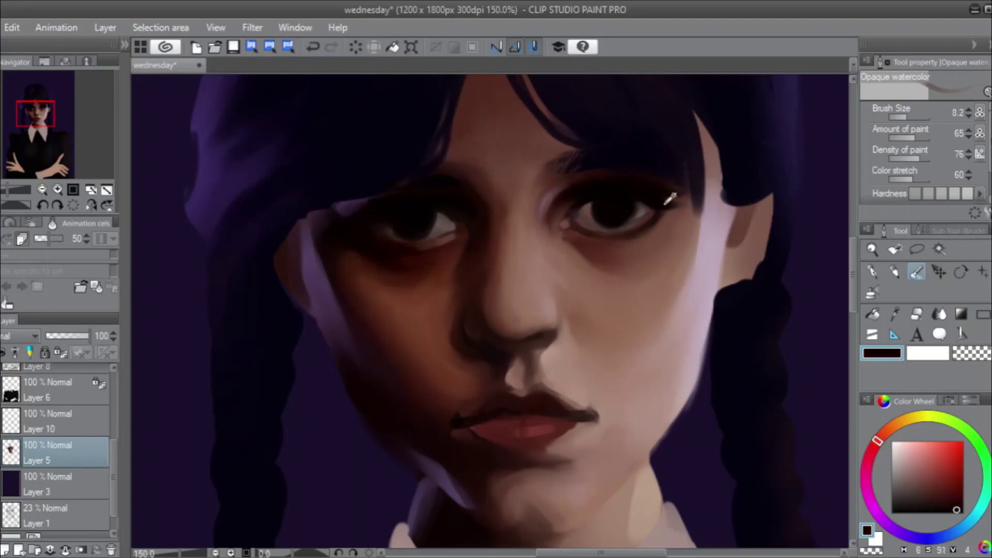
key(ctrl+z)
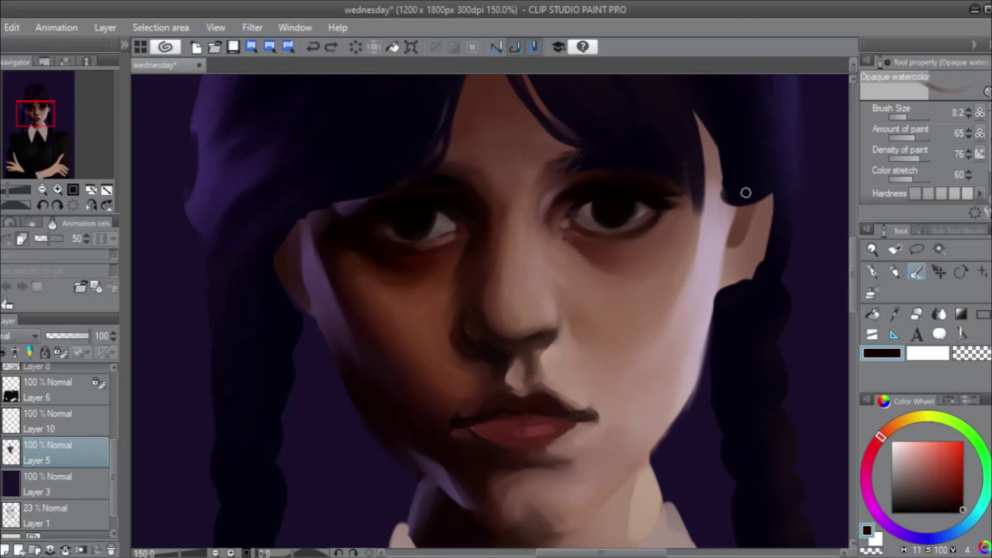
click(906, 117)
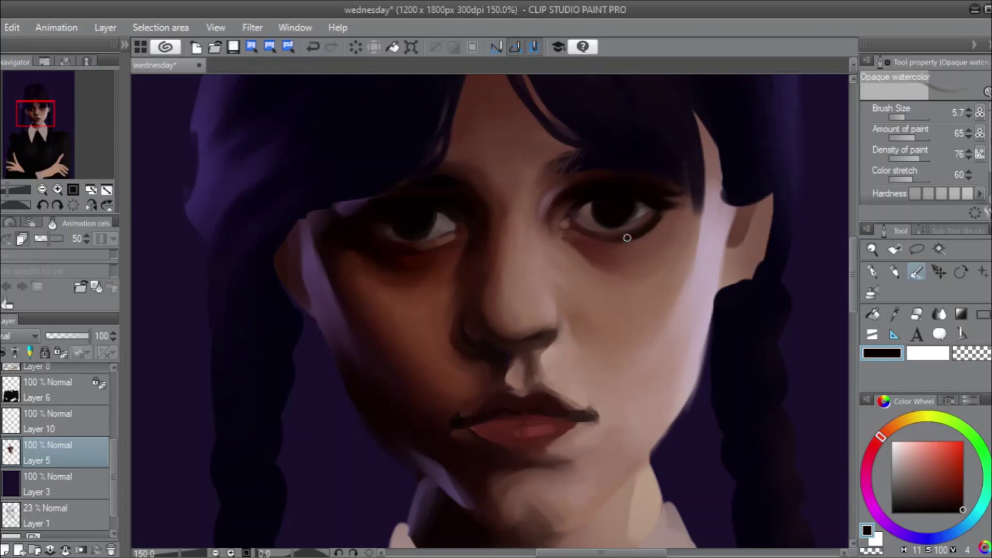
alt+click(641, 212)
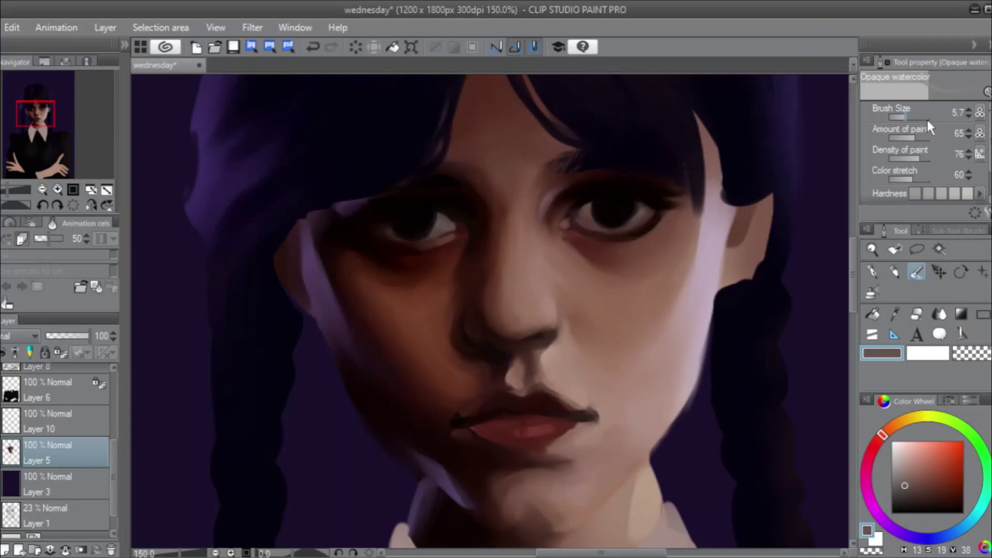
Refine the lit eye's inner corner and lash line with sampled dark red-brown and near-black at sizes 11.8 and 5.7.
click(910, 117)
alt+click(589, 212)
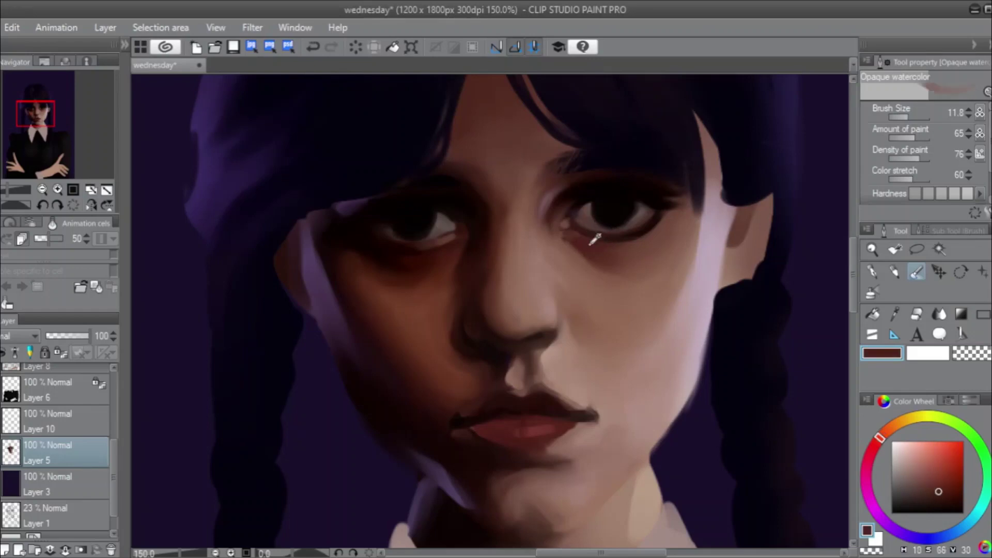
click(907, 117)
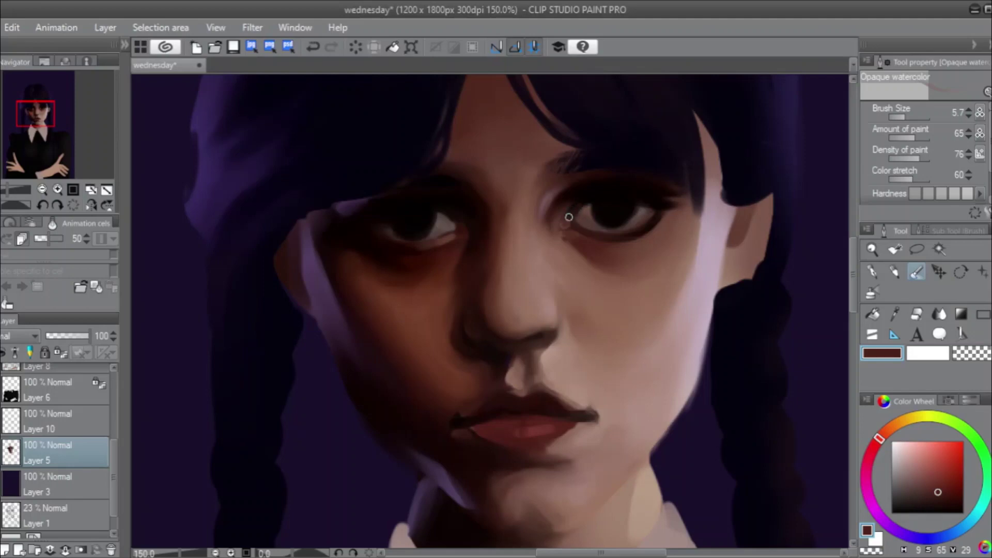
alt+click(582, 201)
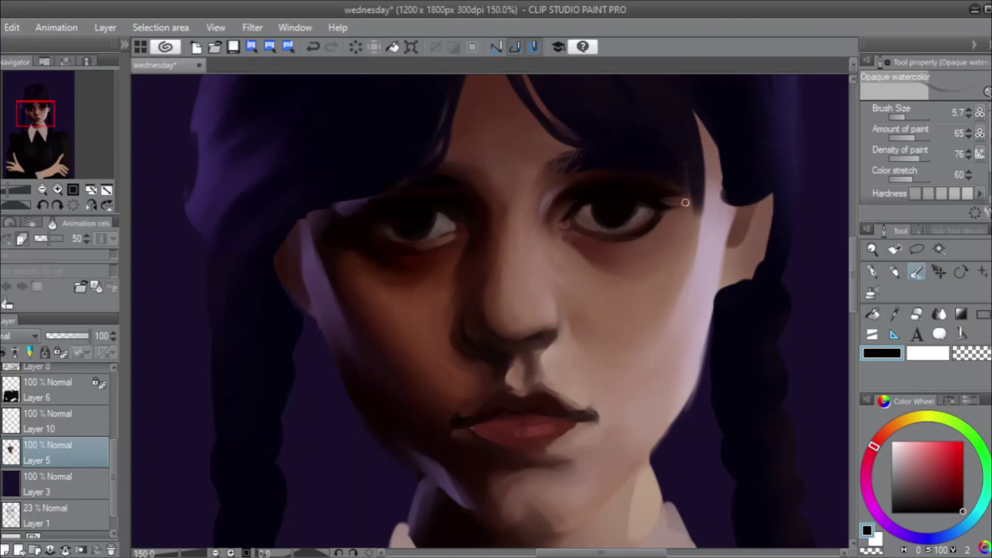
key(ctrl+z)
key(ctrl+y)
Set the brush size to 20.4 and mirror the canvas view to check the face.
drag(913, 121, 910, 116)
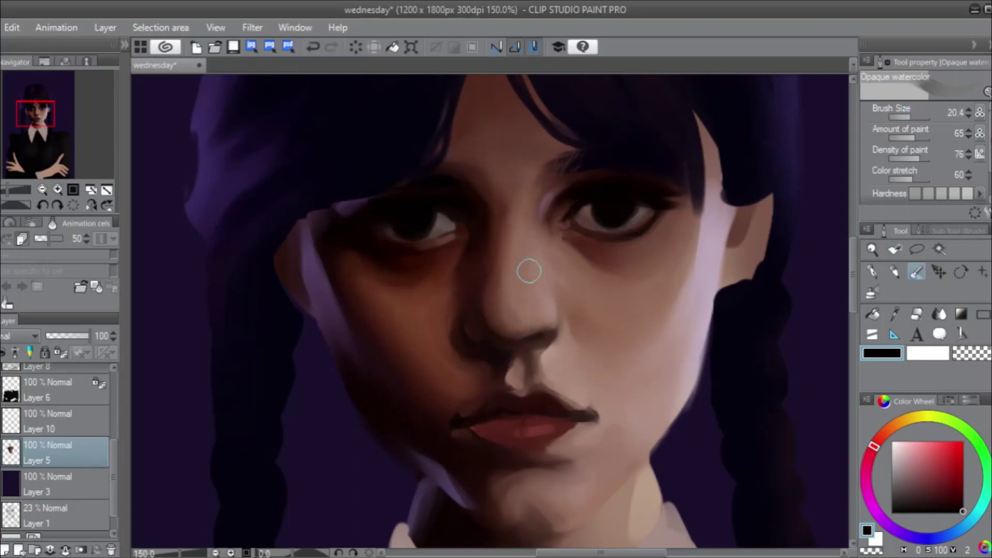
scroll(550, 297, down, 1)
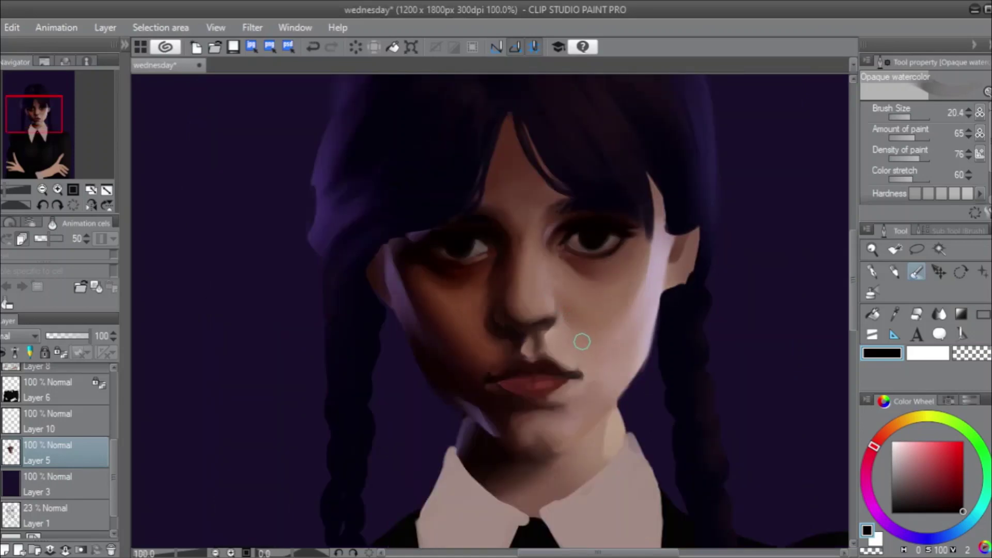
click(91, 203)
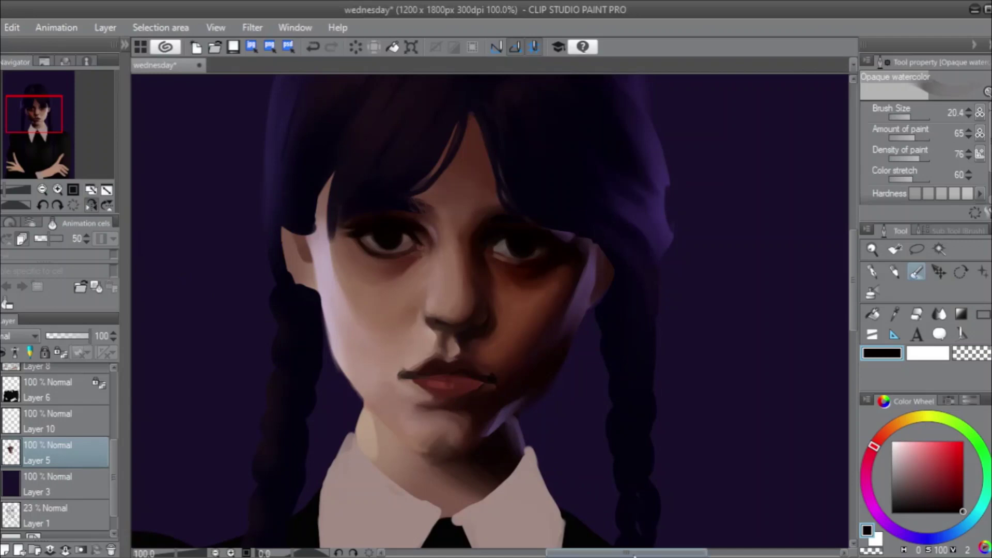
Compare the face in mirrored and unmirrored canvas view.
drag(633, 554, 625, 555)
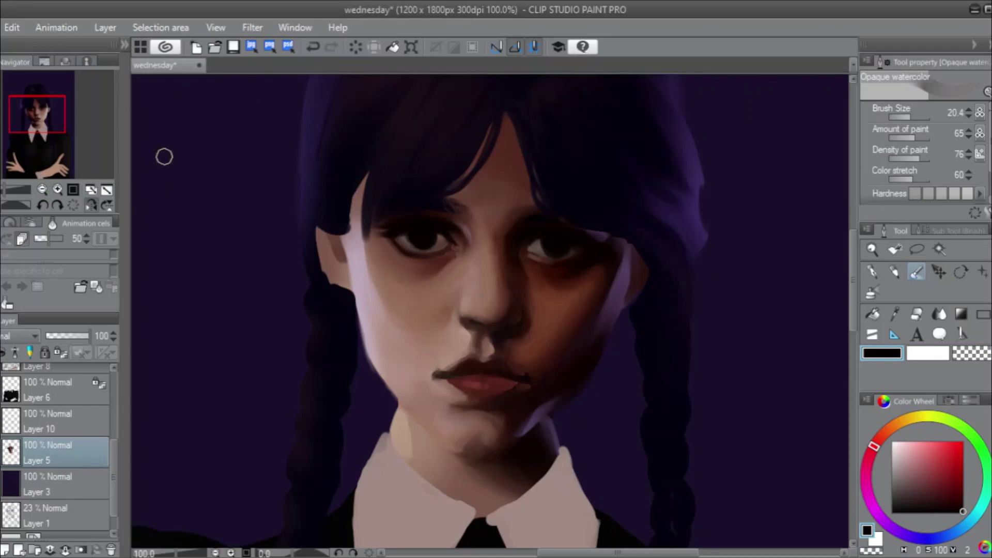
click(95, 204)
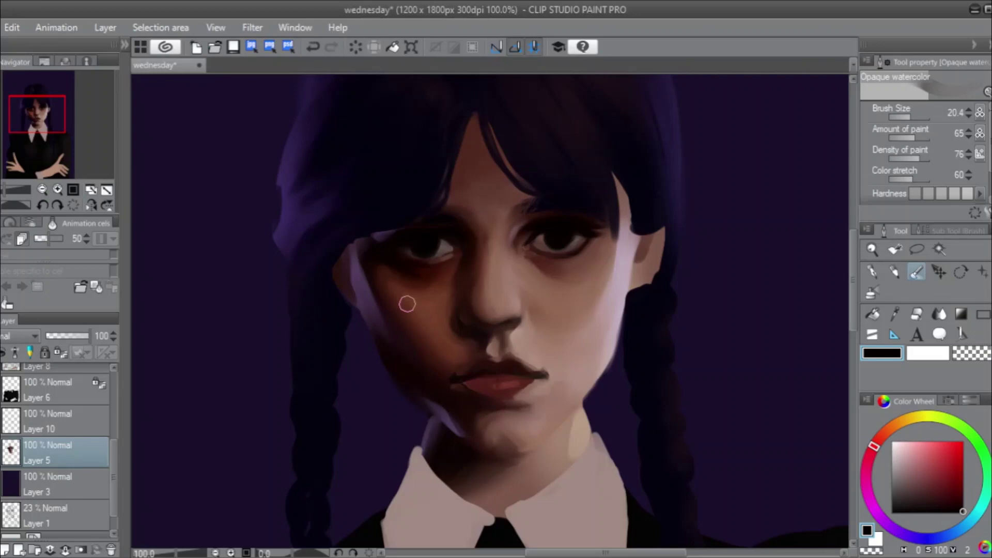
click(91, 204)
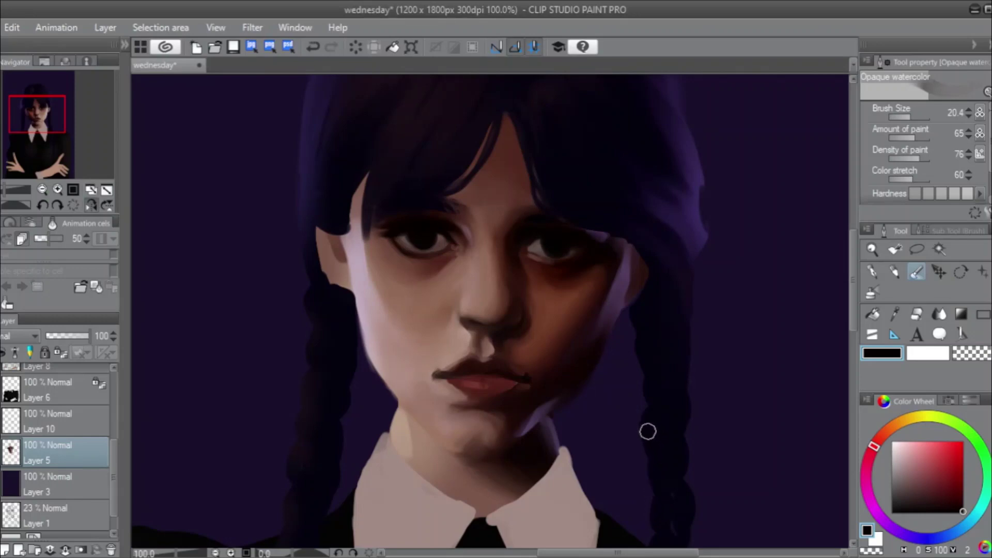
click(918, 313)
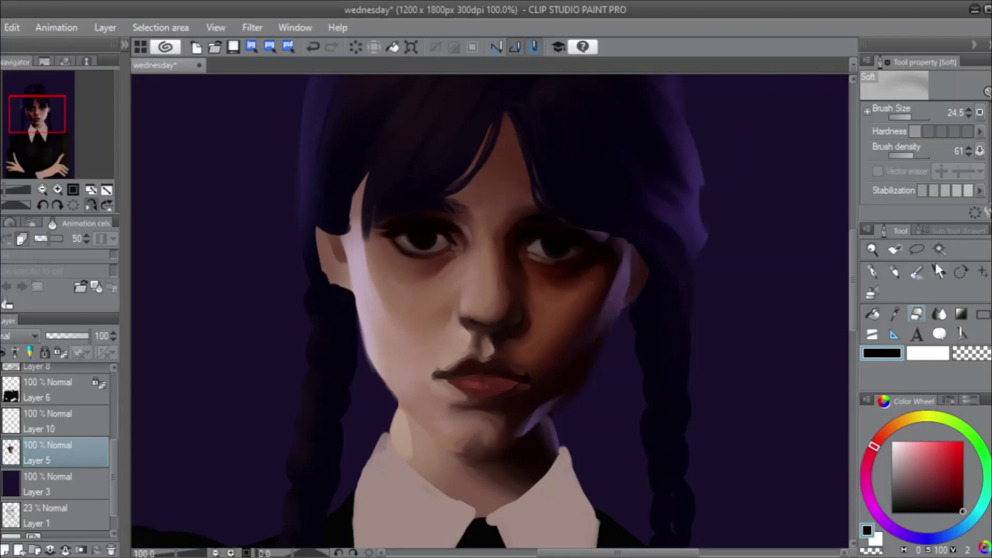
click(916, 271)
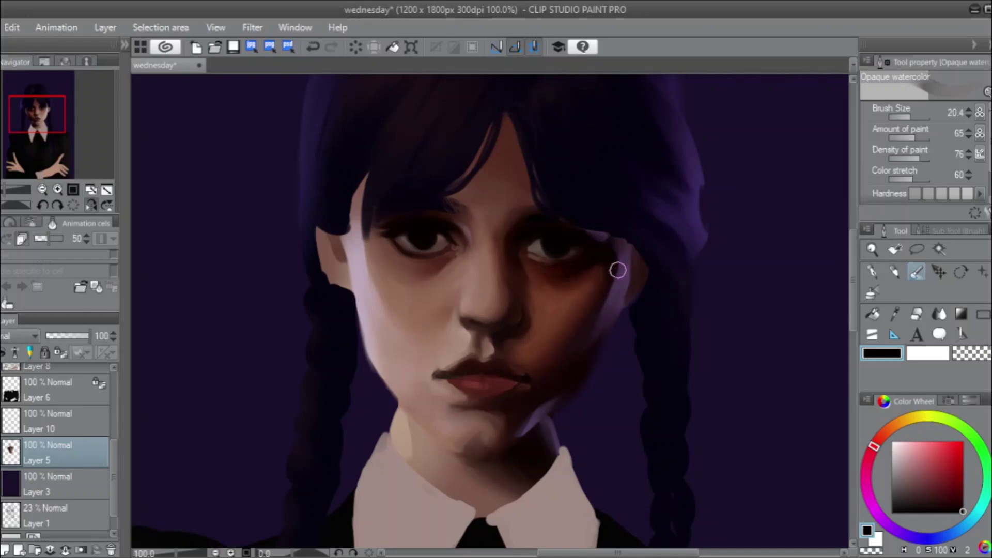
Lasso the shadowed eye, adjust it slightly with a transform, apply the change and deselect.
click(917, 250)
mouse_move(556, 290)
mouse_down()
mouse_move(599, 260)
mouse_move(604, 239)
mouse_move(565, 222)
mouse_move(527, 231)
mouse_move(525, 261)
mouse_move(537, 288)
mouse_move(583, 279)
mouse_up()
click(621, 320)
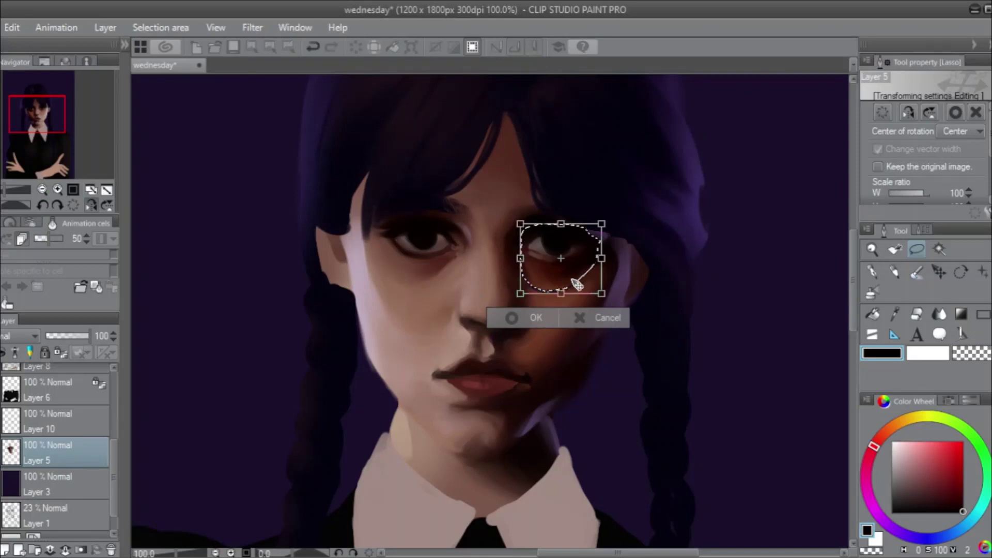
click(535, 319)
click(446, 320)
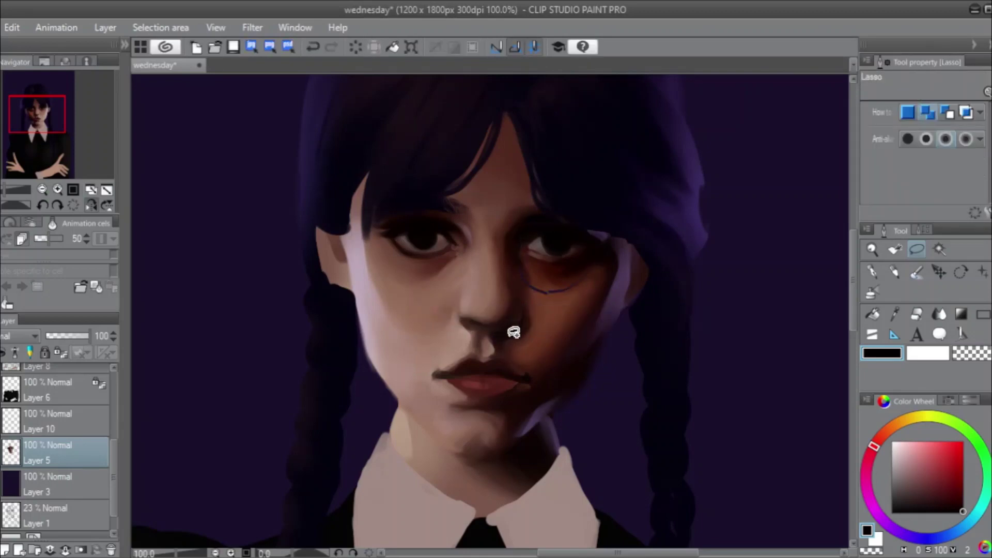
Paint over the transform seam beneath the shadowed eye and refine the nose shading with the Opaque watercolor brush at size 20.4.
click(916, 273)
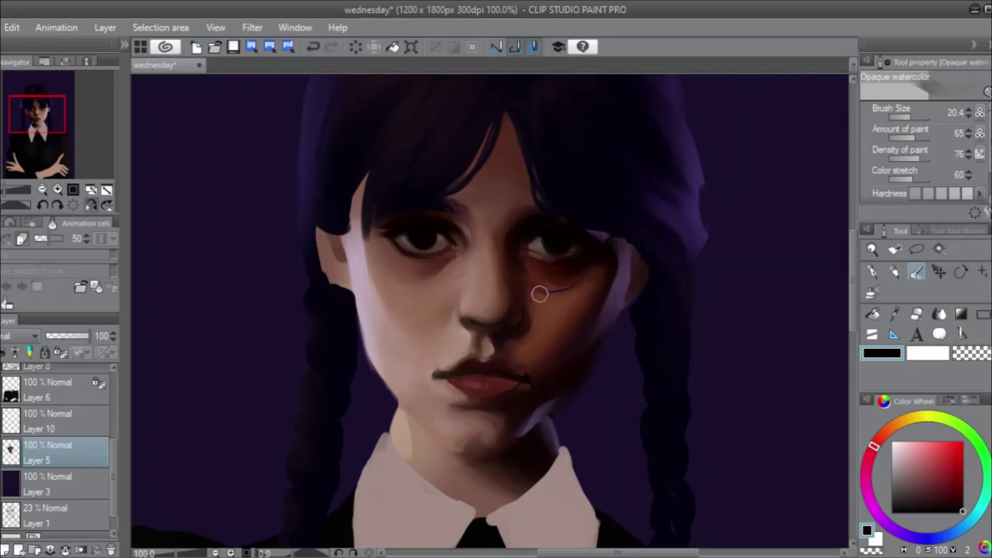
mouse_move(537, 290)
mouse_down()
mouse_move(584, 275)
mouse_move(542, 293)
mouse_move(528, 278)
mouse_move(550, 302)
mouse_up()
mouse_move(550, 302)
mouse_down()
mouse_move(528, 265)
mouse_move(551, 298)
mouse_move(524, 259)
mouse_move(541, 310)
mouse_move(517, 265)
mouse_move(523, 297)
mouse_move(513, 260)
mouse_move(512, 283)
mouse_move(509, 250)
mouse_move(506, 291)
mouse_move(506, 253)
mouse_move(516, 296)
mouse_move(504, 251)
mouse_move(514, 294)
mouse_move(504, 275)
mouse_move(506, 312)
mouse_move(498, 272)
mouse_move(506, 316)
mouse_move(489, 355)
mouse_move(505, 352)
mouse_move(509, 295)
mouse_up()
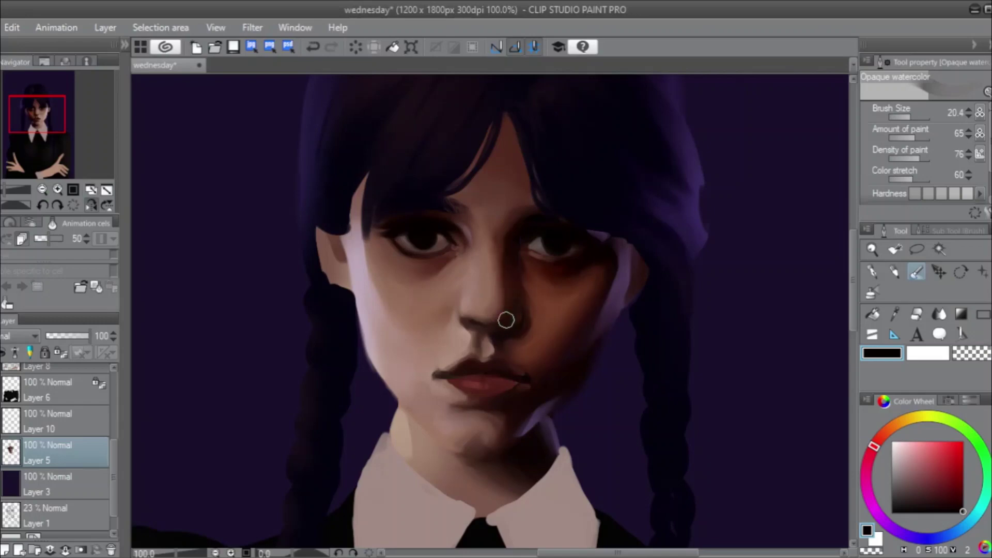
mouse_move(505, 320)
mouse_down()
mouse_move(498, 312)
mouse_move(510, 305)
mouse_move(498, 301)
mouse_move(487, 254)
mouse_move(498, 250)
mouse_move(496, 301)
mouse_move(487, 236)
mouse_up()
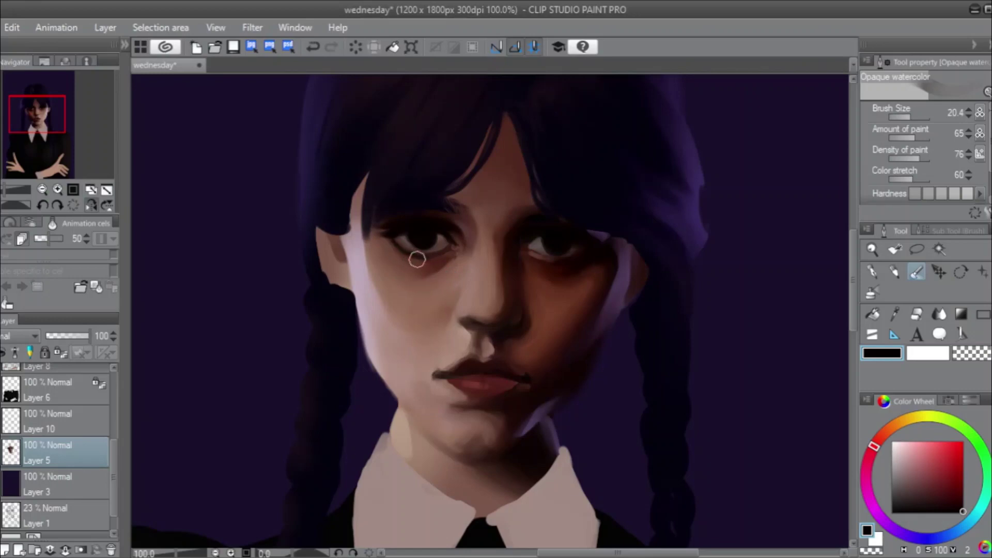
Undo the last stroke and deepen the shading beneath the lit eye with sampled dark red-brown at size 20.4.
key(ctrl+z)
drag(625, 272, 620, 266)
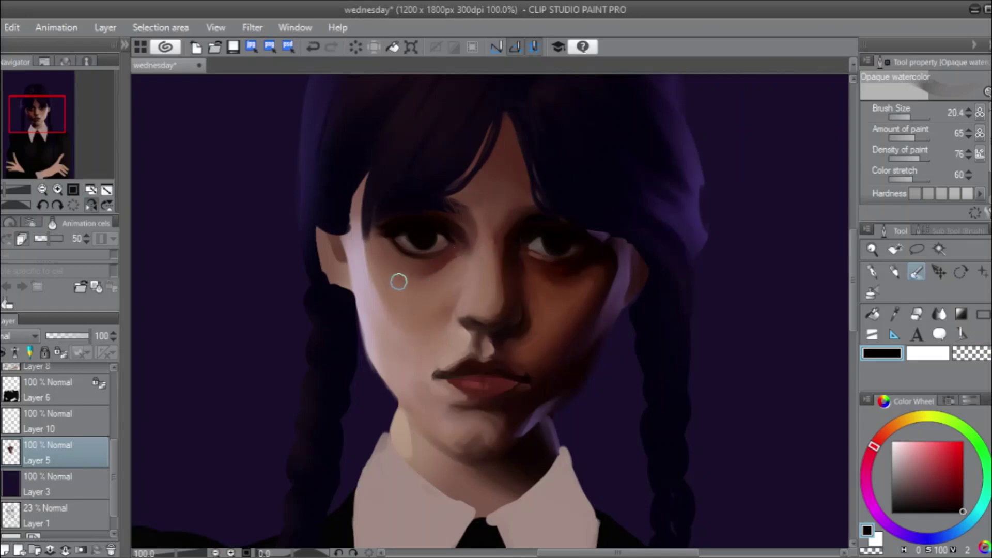
alt+click(535, 292)
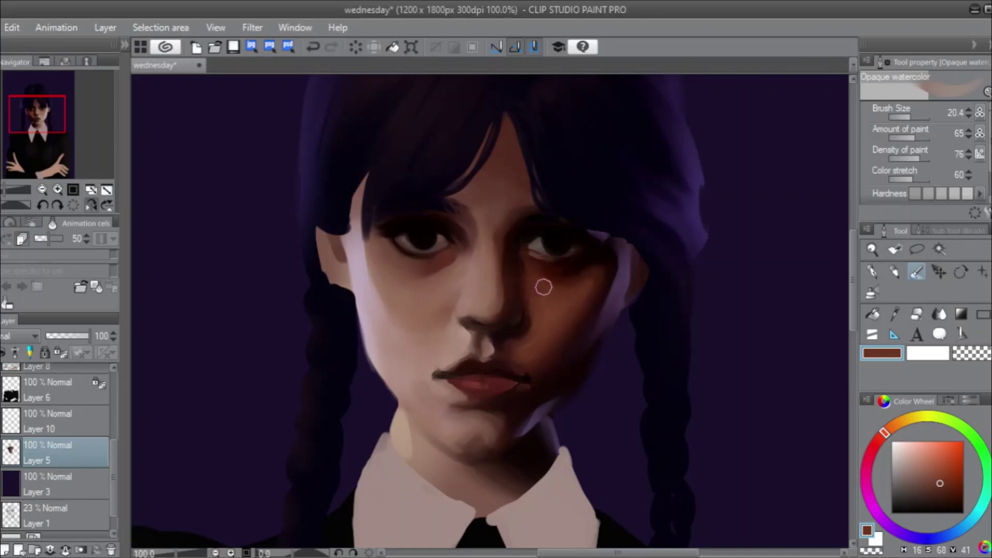
alt+click(565, 274)
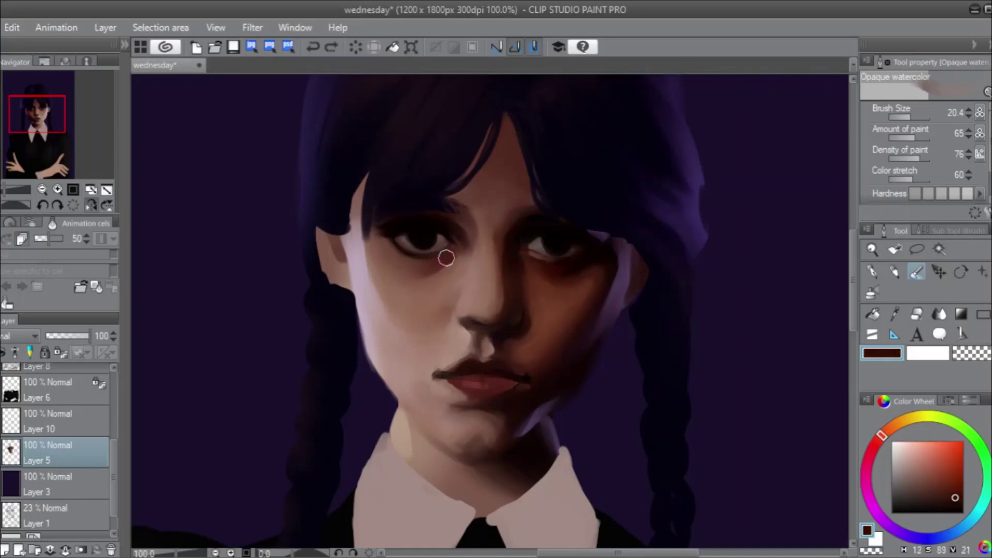
mouse_move(446, 257)
mouse_down()
mouse_move(417, 276)
mouse_move(442, 258)
mouse_move(398, 274)
mouse_move(447, 264)
mouse_move(426, 277)
mouse_move(447, 266)
mouse_up()
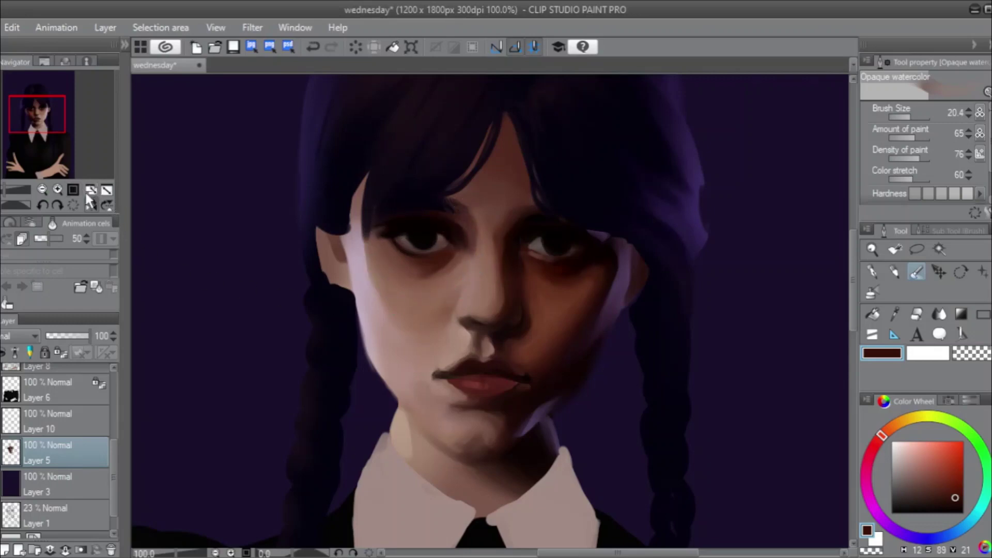
Flip the canvas view, sample the lit cheek's pale pink and touch up the face, undoing a size 8.2 stroke and returning to 20.4.
click(93, 204)
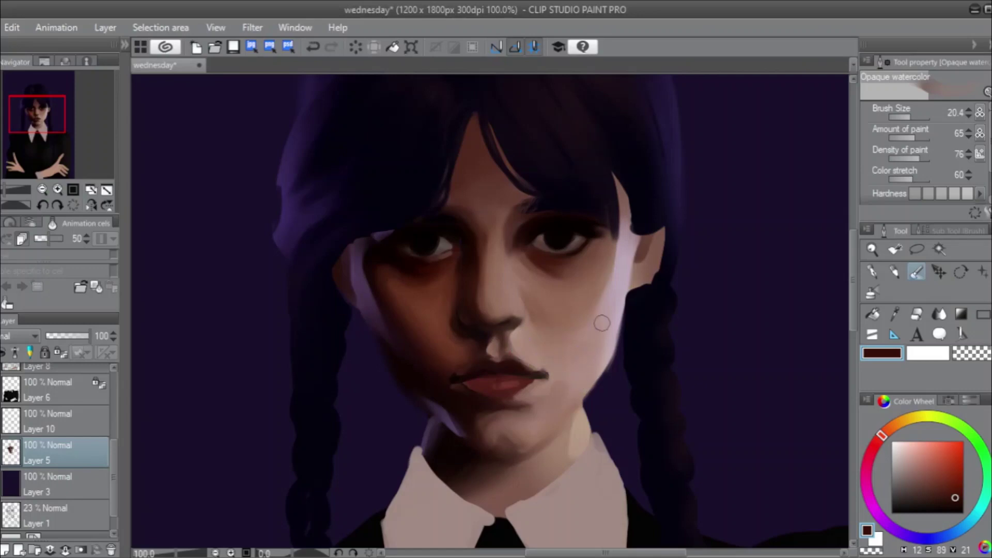
alt+click(614, 296)
drag(913, 117, 906, 114)
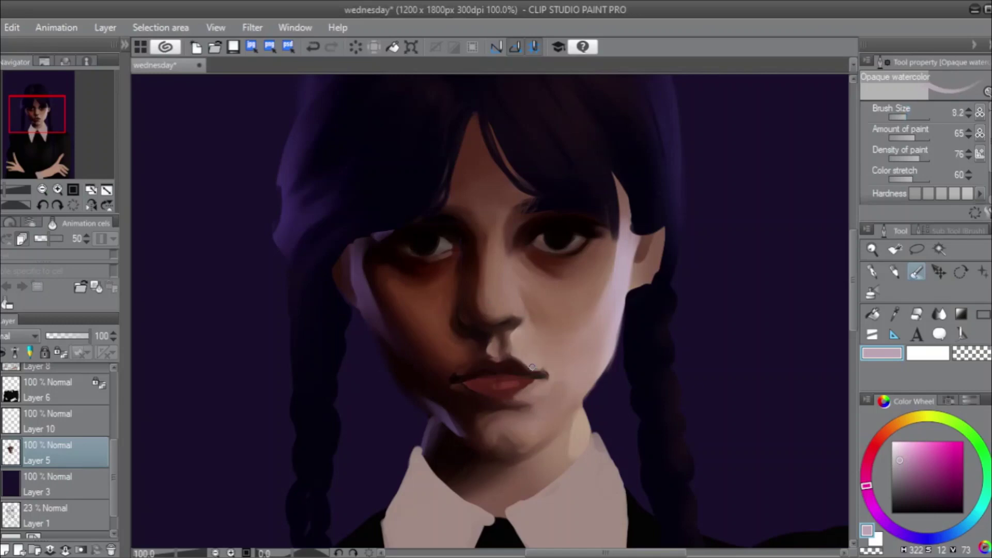
key(ctrl+z)
click(906, 118)
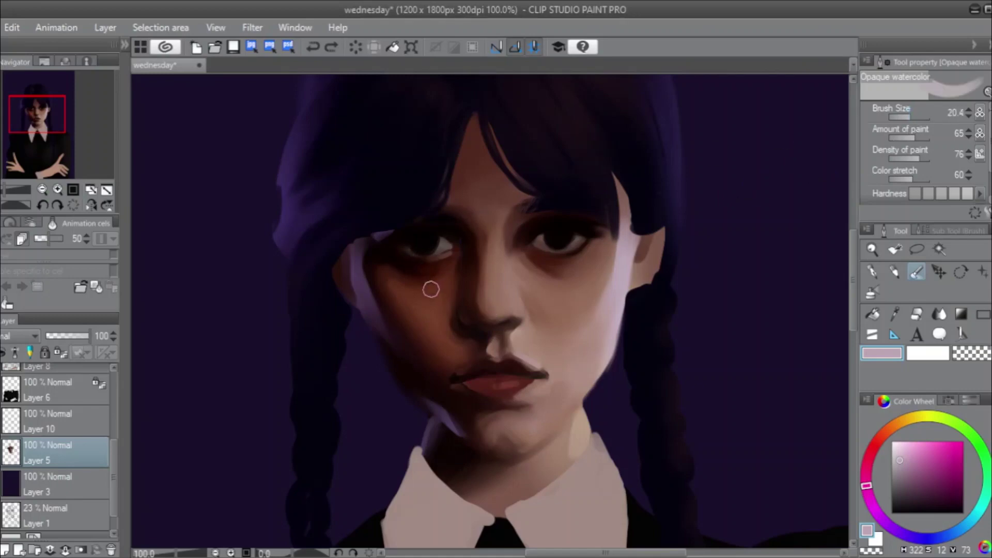
drag(399, 277, 407, 308)
Review the whole portrait at 33.3% zoom and return to the face at 100%.
scroll(568, 271, down, 2)
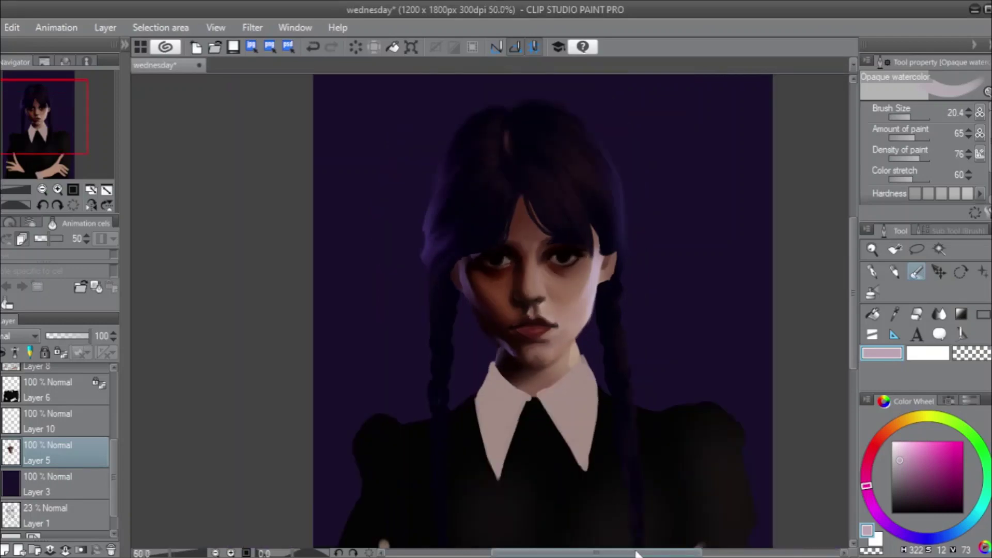
drag(640, 552, 644, 553)
scroll(626, 538, down, 1)
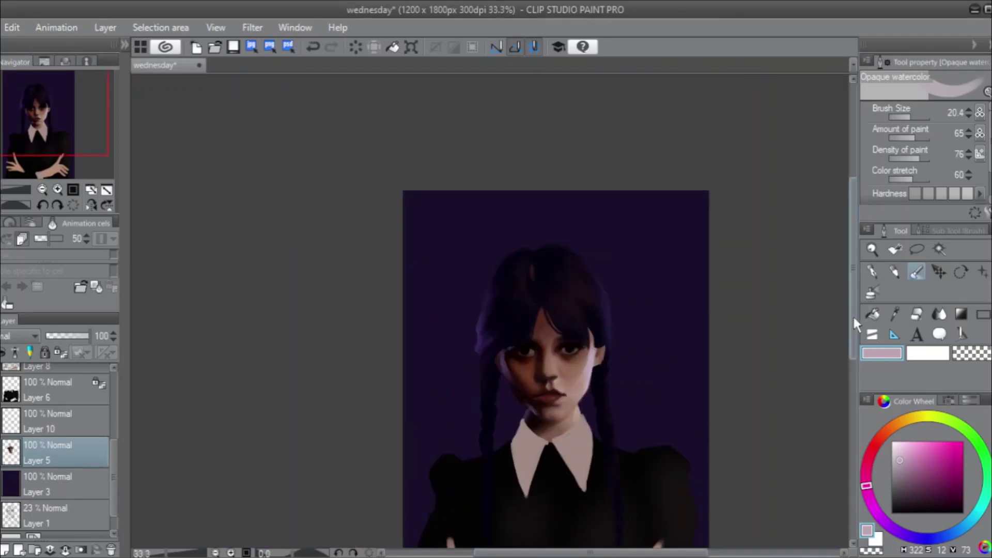
drag(853, 314, 852, 366)
scroll(671, 409, right, 2)
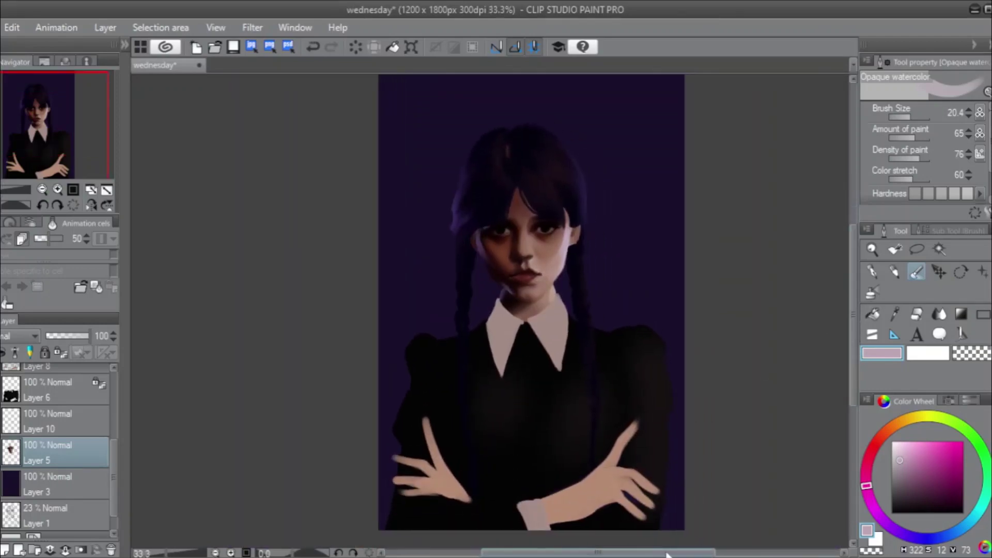
drag(851, 340, 854, 337)
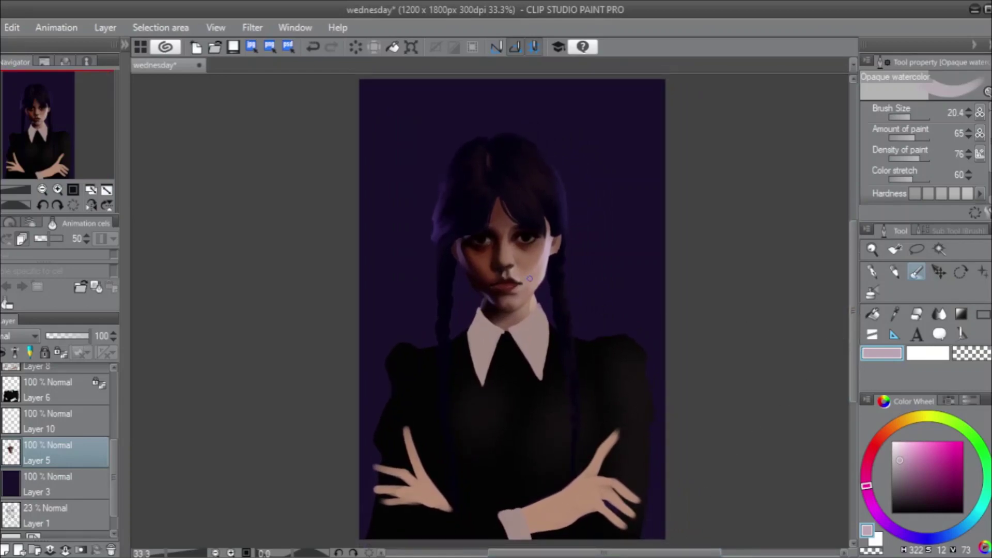
scroll(507, 257, up, 3)
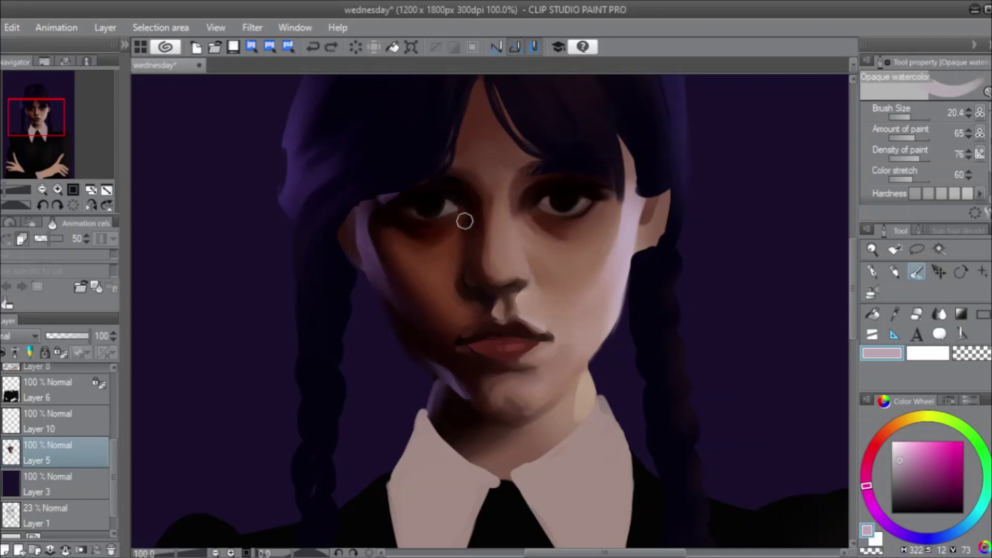
Refine the shadowed eye's inner corner and lower lid at size 5.7 with sampled brownish pink, red-brown, dark red and near-black.
drag(464, 221, 449, 221)
alt+click(591, 216)
drag(911, 116, 907, 116)
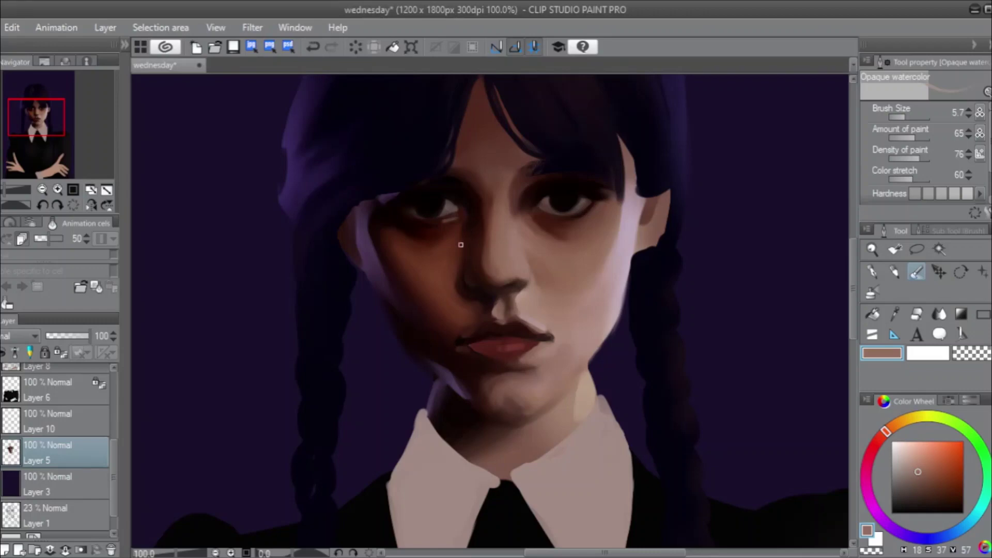
alt+click(438, 266)
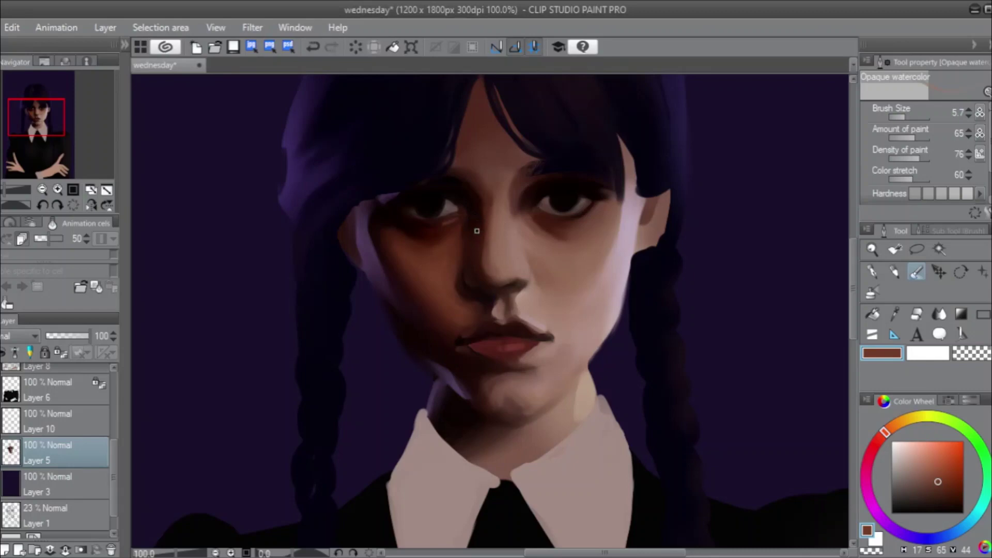
alt+click(427, 236)
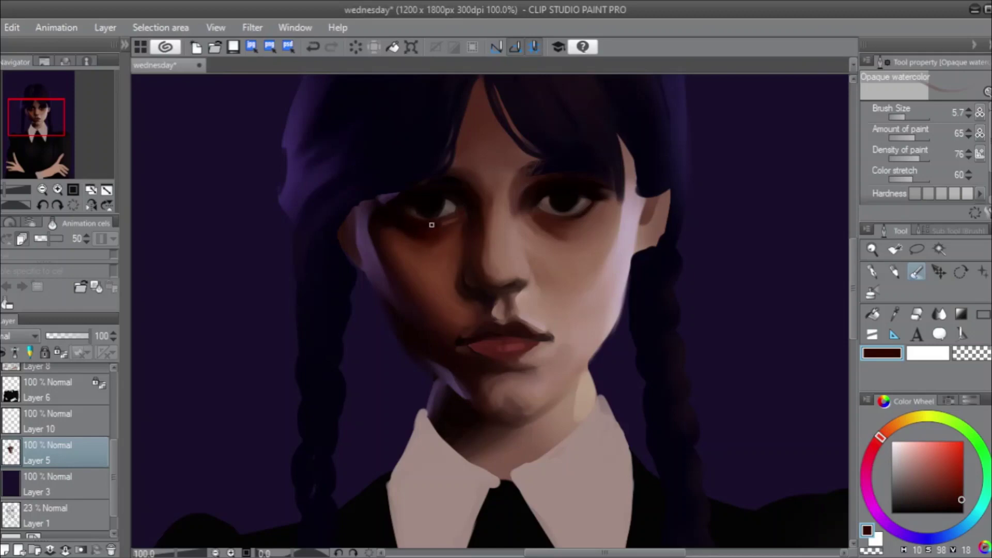
alt+click(431, 211)
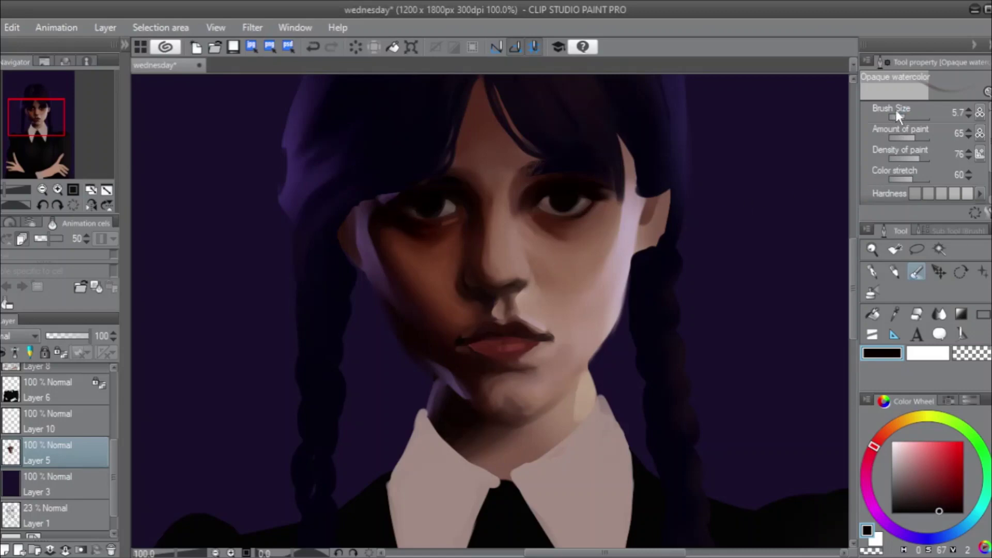
Set the brush size to 20.4 and compare the face in both canvas orientations.
drag(894, 114, 913, 117)
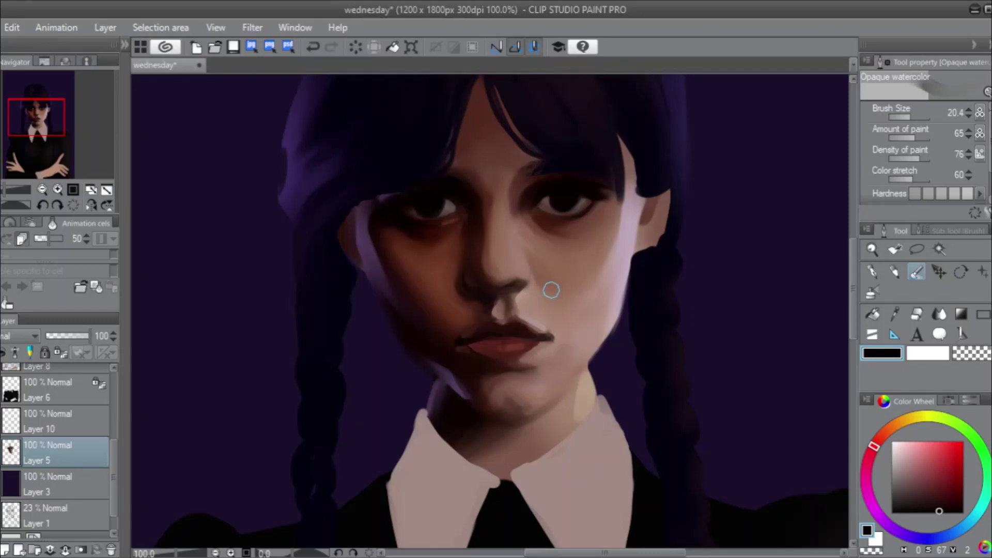
click(92, 205)
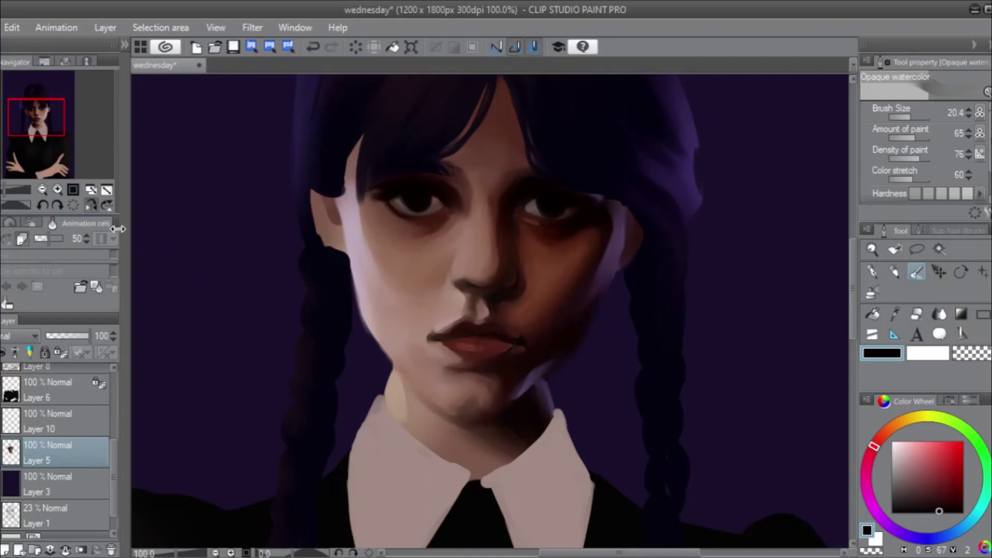
click(92, 203)
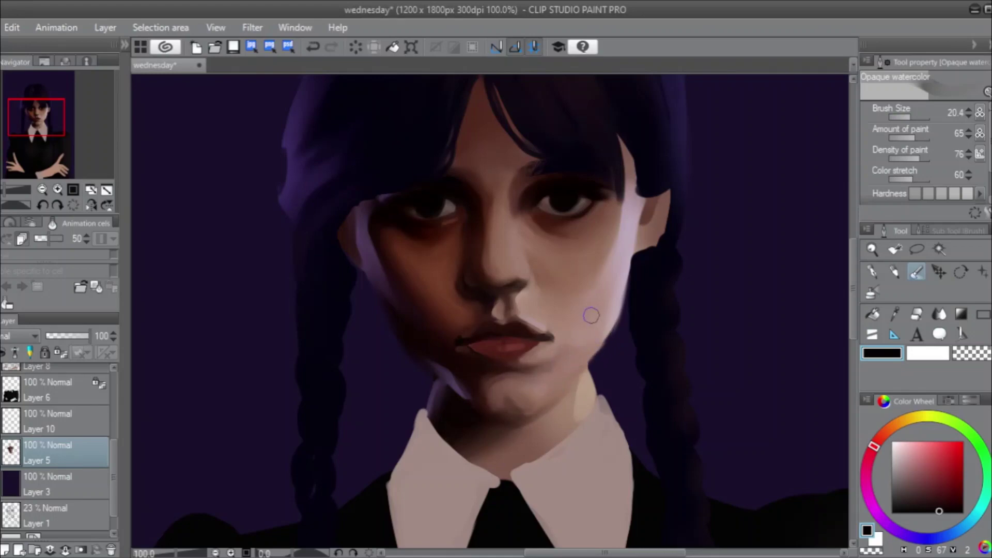
Shade the lit side's lower jaw with a sampled reddish brown adjusted to H 11, S 43, V 54, using brush sizes 11.8 and 20.4.
alt+click(562, 371)
drag(930, 471, 922, 474)
click(883, 438)
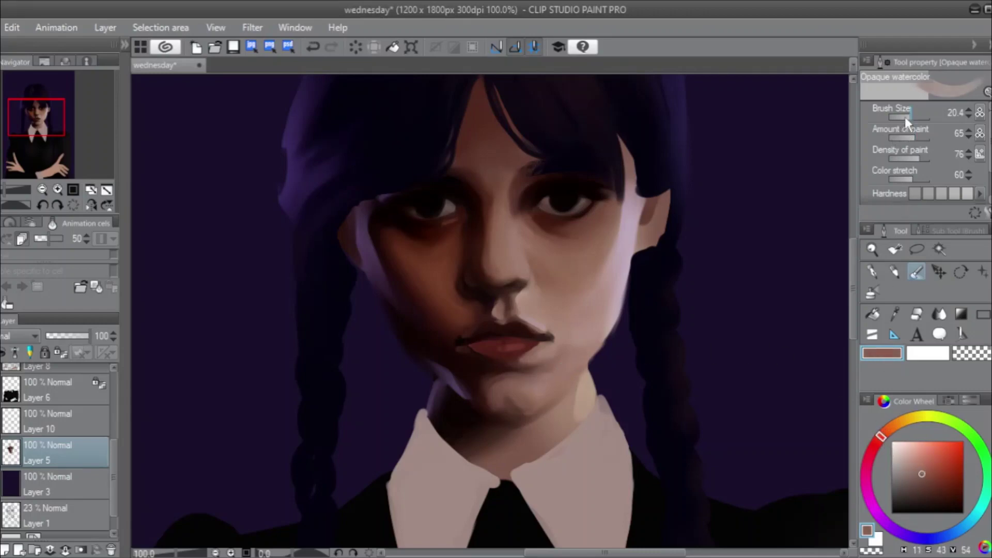
drag(904, 117, 903, 115)
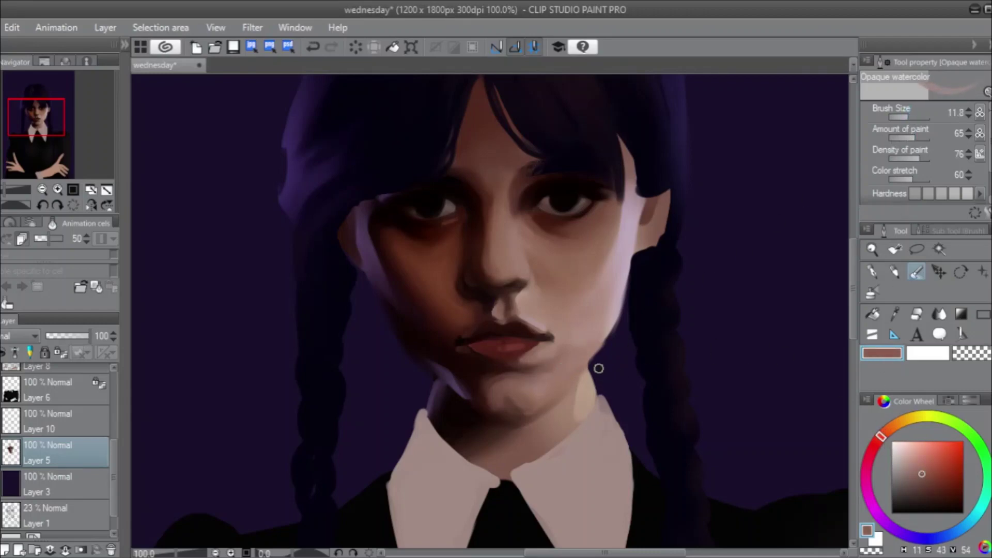
drag(567, 376, 557, 391)
drag(903, 118, 910, 117)
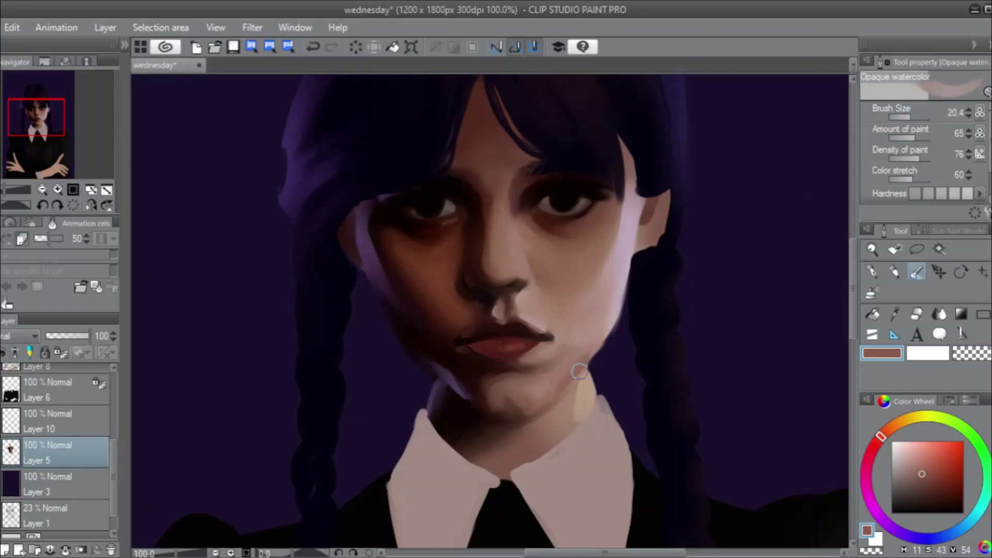
mouse_move(579, 371)
mouse_down()
mouse_move(556, 392)
mouse_move(578, 363)
mouse_move(554, 373)
mouse_move(559, 360)
mouse_move(580, 356)
mouse_move(563, 355)
mouse_move(571, 362)
mouse_move(613, 336)
mouse_move(532, 374)
mouse_move(606, 333)
mouse_move(615, 324)
mouse_move(587, 345)
mouse_move(631, 301)
mouse_move(619, 344)
mouse_move(567, 369)
mouse_move(608, 315)
mouse_move(568, 368)
mouse_move(571, 349)
mouse_move(531, 367)
mouse_move(567, 349)
mouse_move(535, 369)
mouse_move(559, 348)
mouse_move(559, 369)
mouse_move(539, 374)
mouse_move(551, 374)
mouse_move(534, 371)
mouse_move(563, 357)
mouse_move(530, 370)
mouse_move(559, 361)
mouse_move(559, 348)
mouse_move(485, 379)
mouse_move(437, 317)
mouse_up()
Darken the shadowed side of the chin with a sampled dark red-brown (H 10, S 75, V 22), using brush sizes 20.4 and 9.8.
alt+click(442, 331)
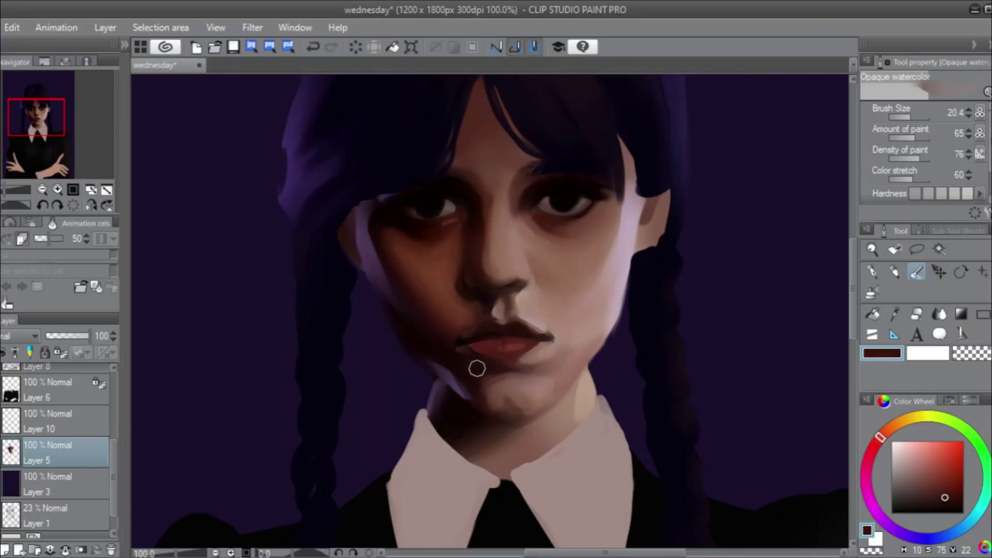
mouse_move(477, 368)
mouse_down()
mouse_move(445, 357)
mouse_move(575, 376)
mouse_move(508, 368)
mouse_move(558, 359)
mouse_move(532, 362)
mouse_move(569, 352)
mouse_move(562, 344)
mouse_move(574, 424)
mouse_move(574, 386)
mouse_move(546, 371)
mouse_move(555, 378)
mouse_move(530, 419)
mouse_move(555, 380)
mouse_move(514, 416)
mouse_move(517, 426)
mouse_move(501, 426)
mouse_move(528, 418)
mouse_move(487, 439)
mouse_move(515, 428)
mouse_move(463, 440)
mouse_move(504, 425)
mouse_move(480, 443)
mouse_move(506, 432)
mouse_move(488, 445)
mouse_move(514, 425)
mouse_move(475, 454)
mouse_move(498, 462)
mouse_move(494, 500)
mouse_move(489, 471)
mouse_move(527, 442)
mouse_move(525, 419)
mouse_move(491, 421)
mouse_up()
drag(912, 118, 907, 119)
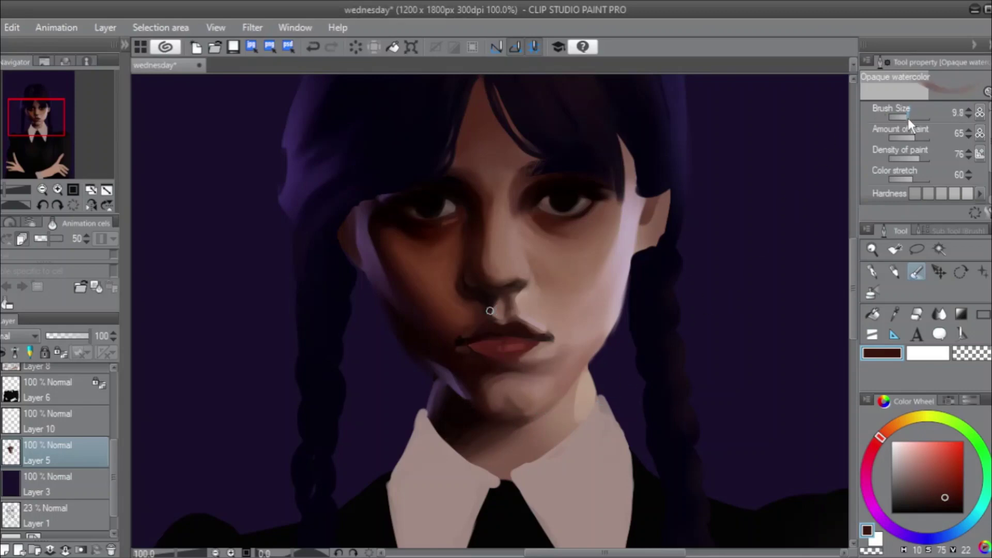
Extend the rim light along the shadowed jaw and chin with a sampled muted purple (H 271, S 36, V 36) at sizes 11.8 and 20.4.
alt+click(456, 384)
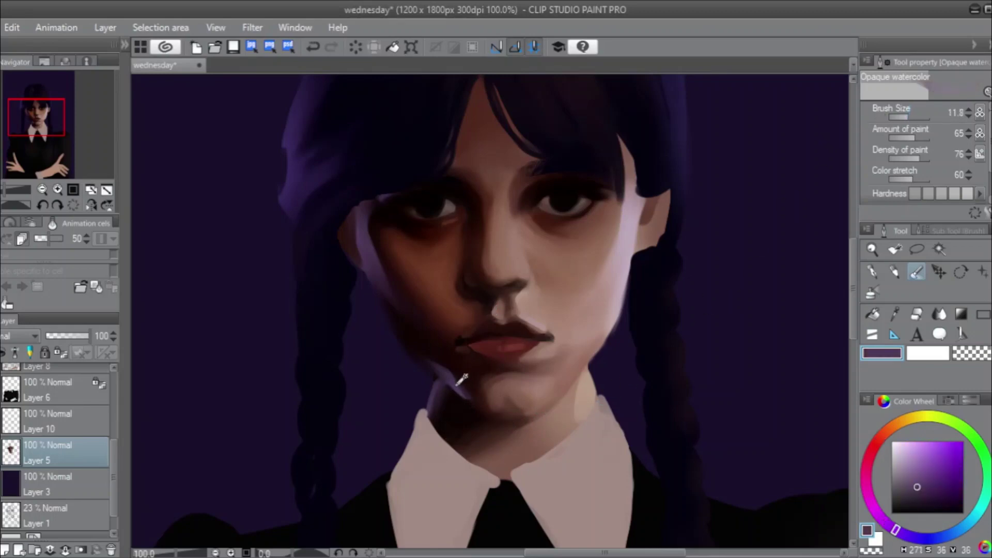
mouse_move(457, 393)
mouse_down()
mouse_move(501, 411)
mouse_move(448, 380)
mouse_move(505, 418)
mouse_up()
drag(454, 389, 488, 414)
click(911, 116)
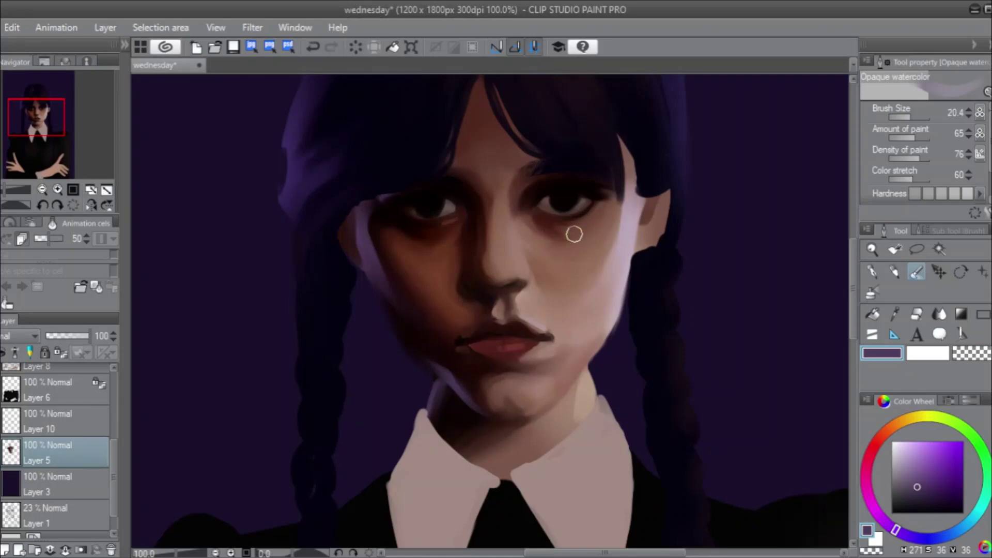
Shade the lit eye's inner corner and under-eye area with sampled dark red at size 8.2 and reddish brown at size 9.8.
key(ctrl+z)
alt+click(437, 237)
drag(912, 118, 907, 116)
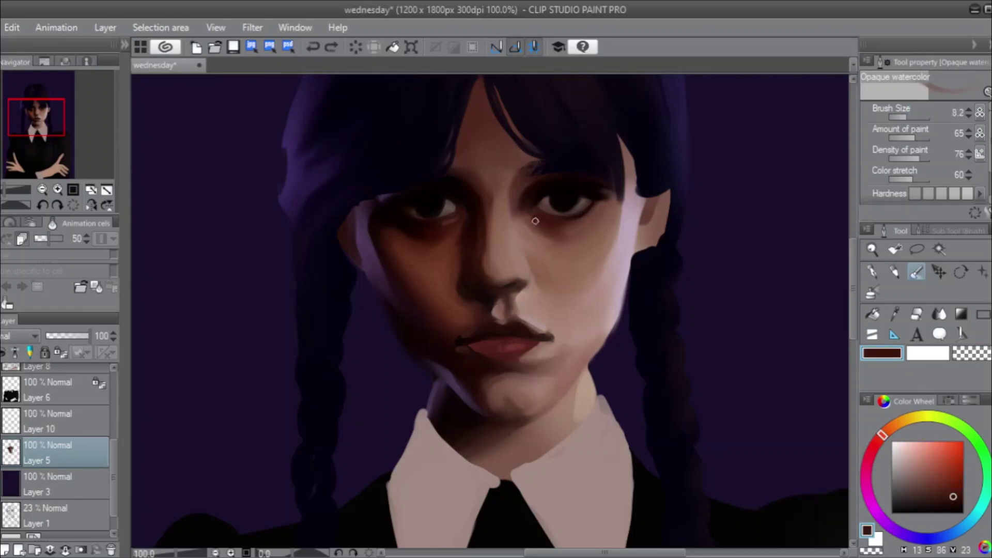
mouse_move(536, 220)
mouse_down()
mouse_move(566, 243)
mouse_move(558, 240)
mouse_up()
key(ctrl+z)
key(ctrl+z)
alt+click(581, 229)
drag(904, 119, 907, 117)
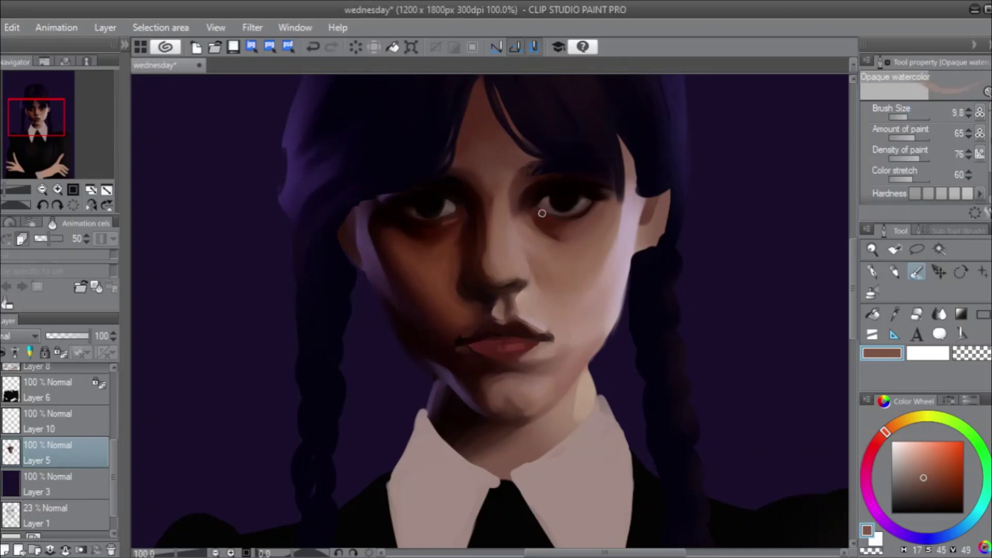
key(ctrl+z)
drag(547, 215, 531, 214)
Deepen the lit eye's upper lid and iris with a sampled near-black (H 15, S 67, V 2) at size 9.8.
alt+click(567, 201)
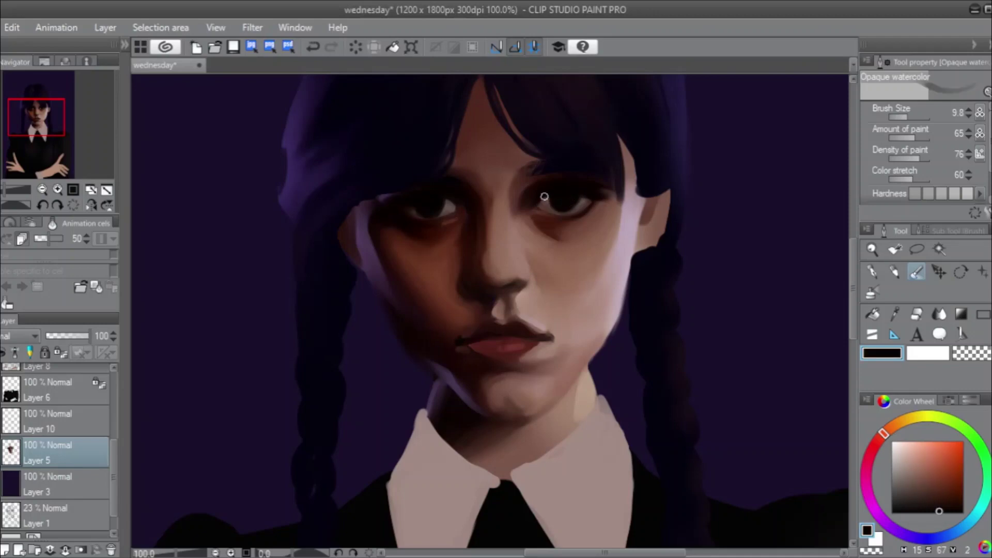
key(ctrl+z)
drag(560, 193, 553, 193)
Tint the lit cheek and the area beside the ear with a sampled dark purple (H 282, S 37, V 32) at size 24.5.
drag(909, 116, 912, 116)
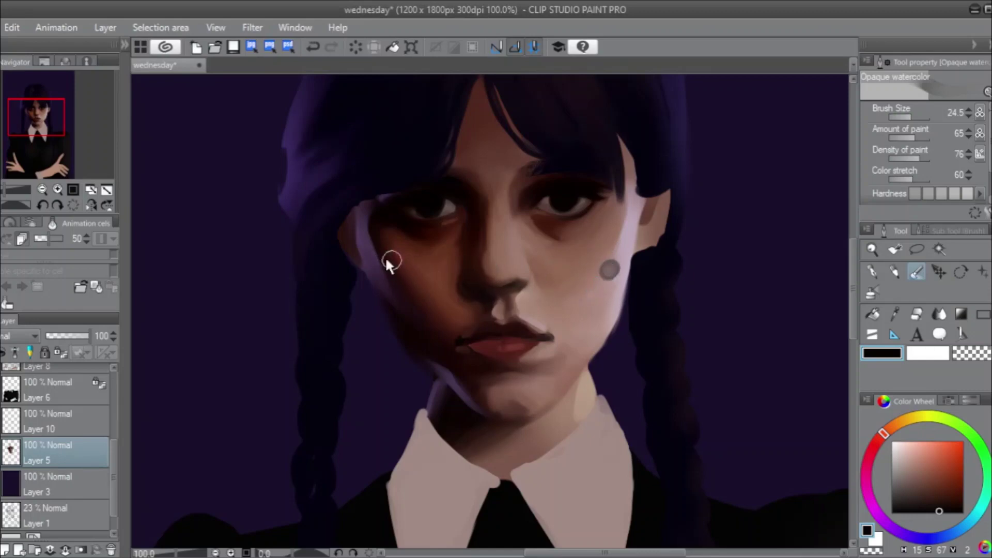
alt+click(364, 230)
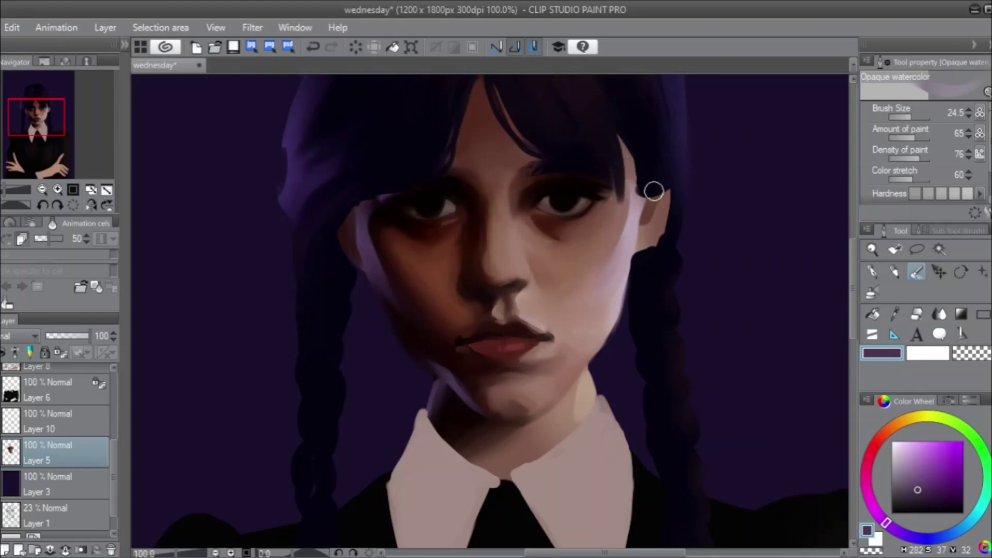
mouse_move(653, 192)
mouse_down()
mouse_move(645, 215)
mouse_move(644, 184)
mouse_move(644, 217)
mouse_move(643, 175)
mouse_move(667, 287)
mouse_move(629, 152)
mouse_move(634, 164)
mouse_move(653, 160)
mouse_move(671, 174)
mouse_up()
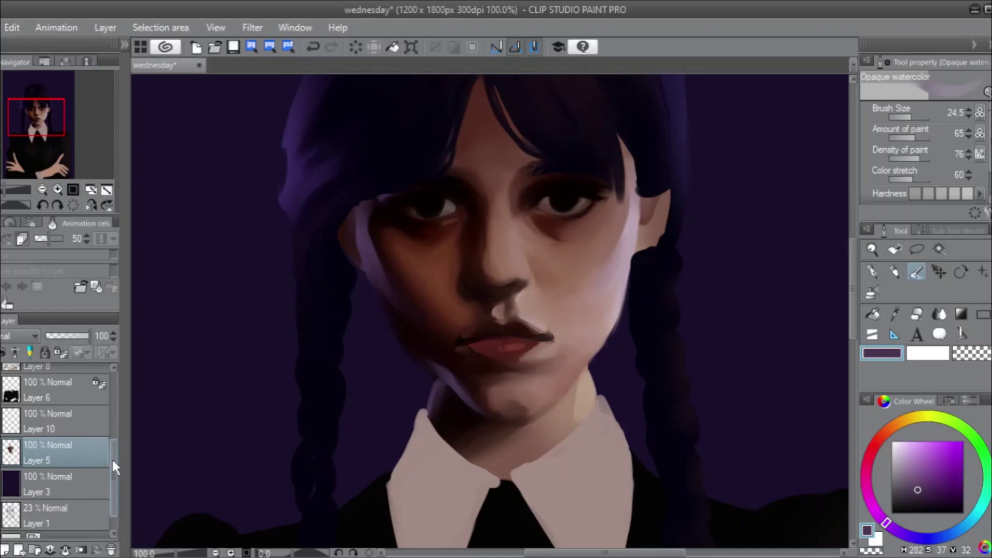
Add small catchlights to both eyes on Layer 4 with a sampled greyish pink (H 354, S 17, V 69), trying sizes 4.7 and 11.8.
drag(111, 458, 99, 405)
click(94, 404)
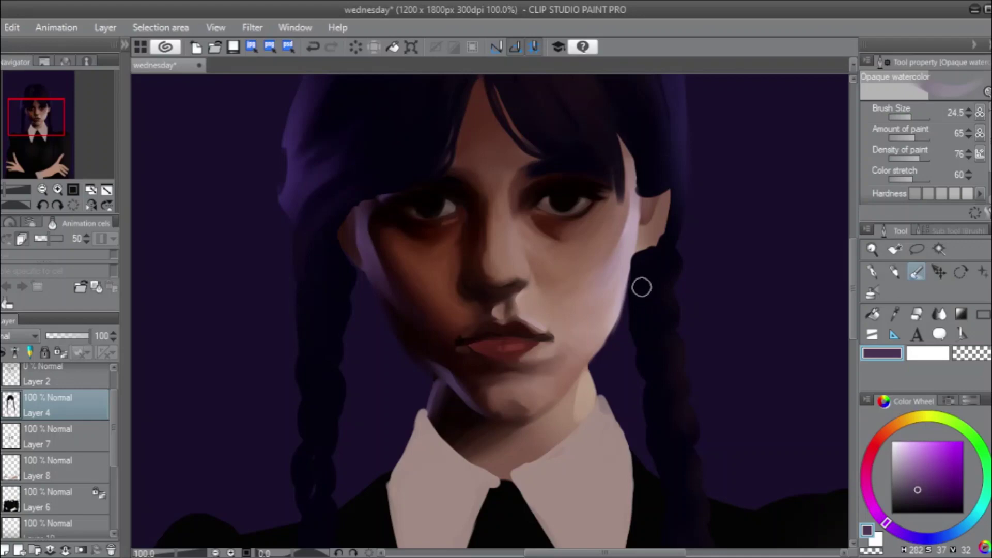
alt+click(603, 295)
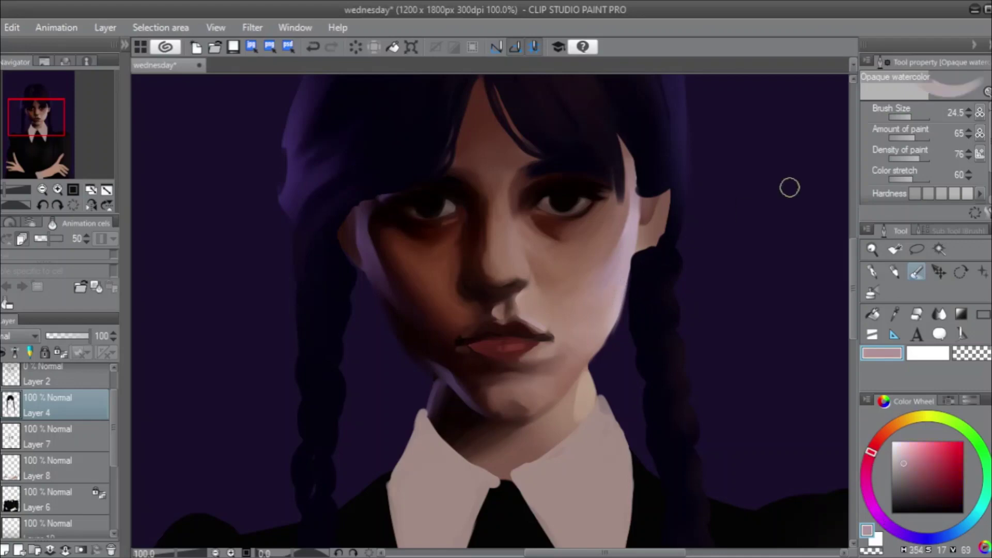
drag(909, 119, 899, 117)
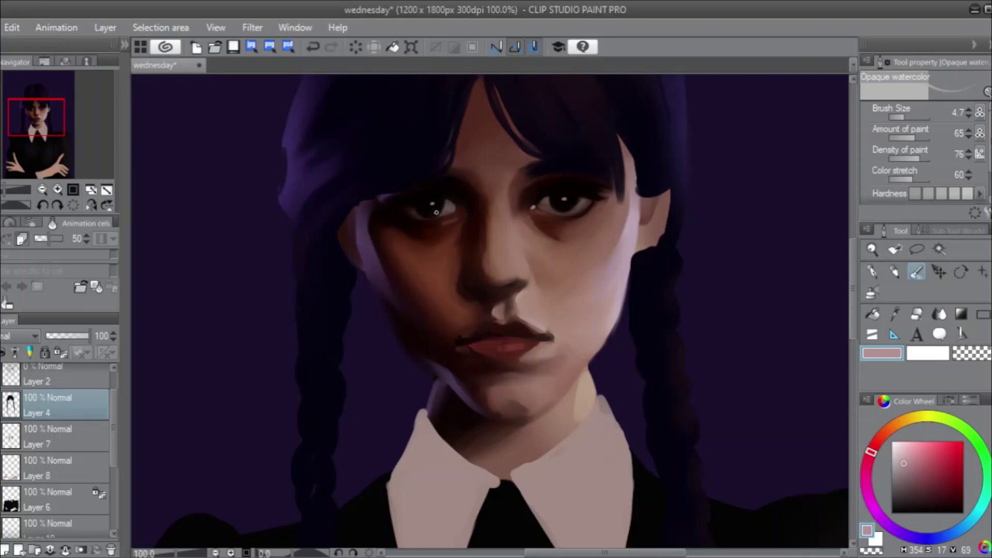
key(ctrl+z)
click(906, 118)
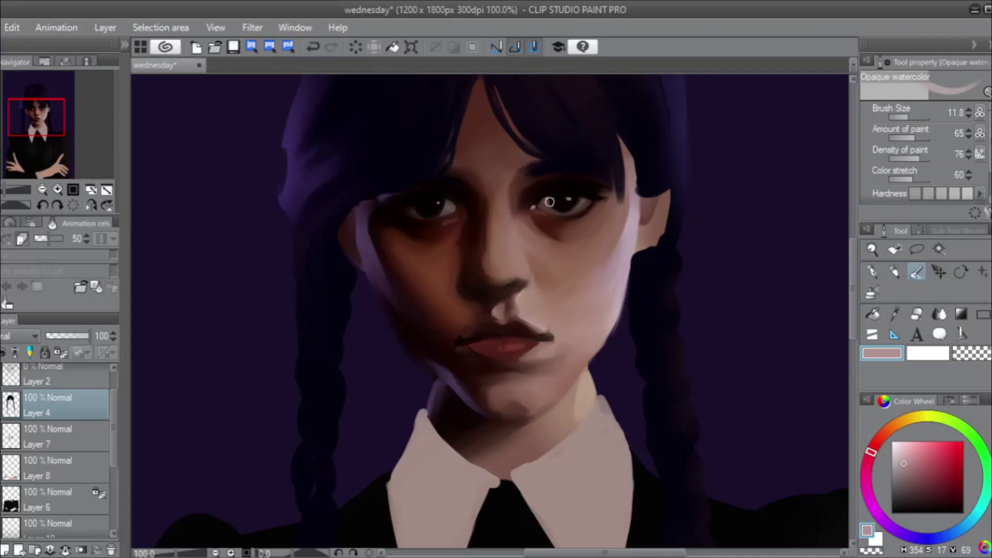
drag(549, 202, 555, 212)
key(ctrl+z)
Retouch the shadowed eye's inner corner and the adjoining nose bridge on Layer 5 at size 11.8.
scroll(116, 439, down, 2)
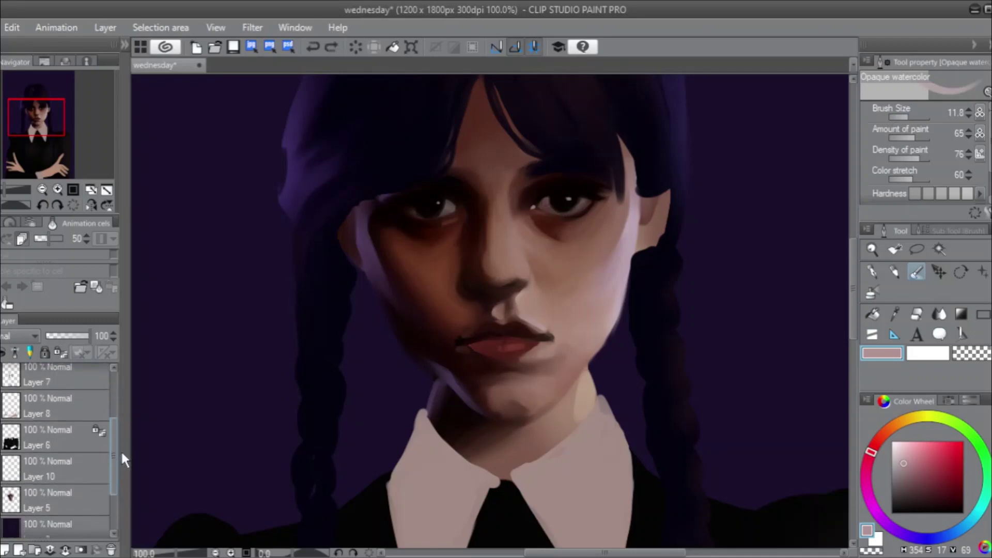
click(83, 488)
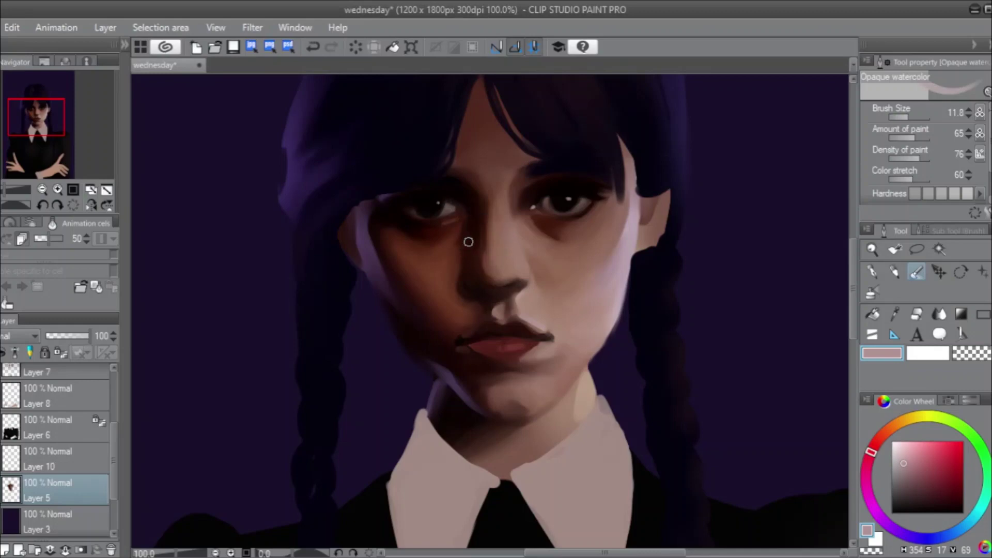
key(ctrl+z)
drag(458, 207, 449, 199)
key(ctrl+z)
drag(443, 195, 485, 223)
Compare the face in mirrored and normal view and set the brush size to 24.5.
click(92, 205)
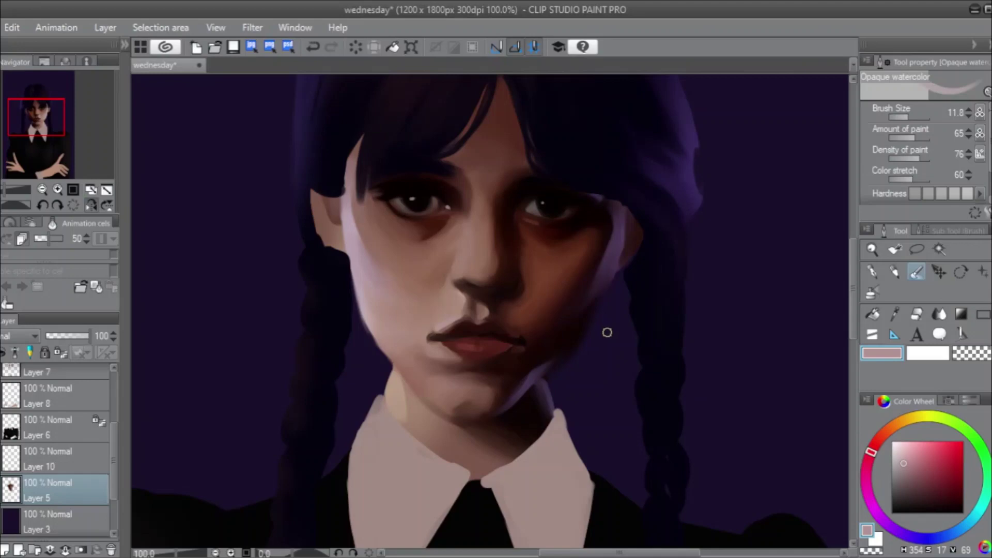
click(92, 206)
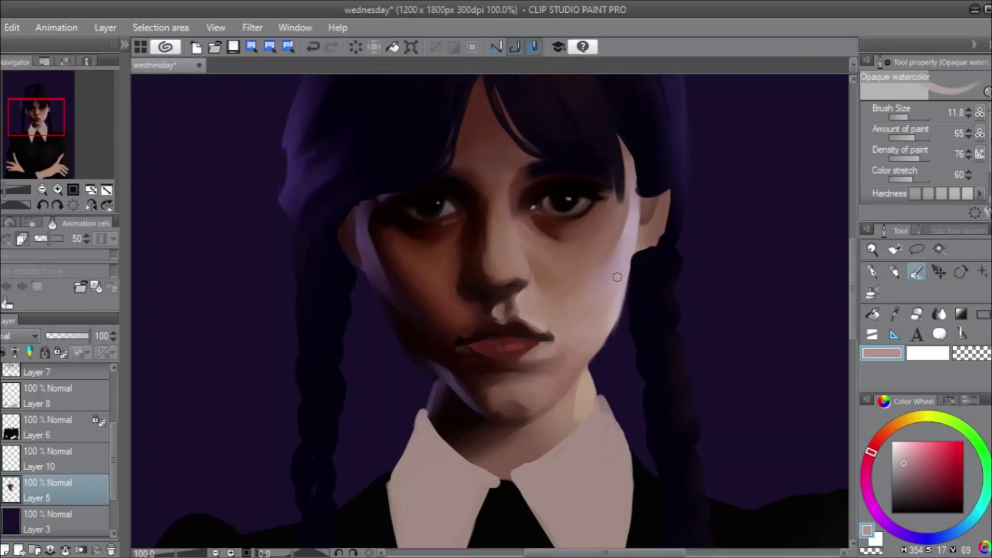
click(911, 115)
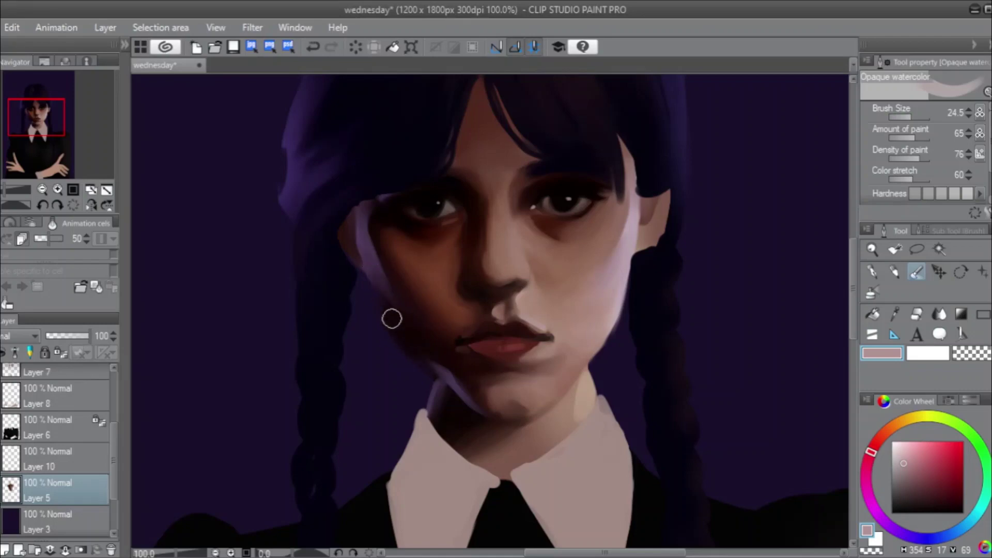
click(91, 205)
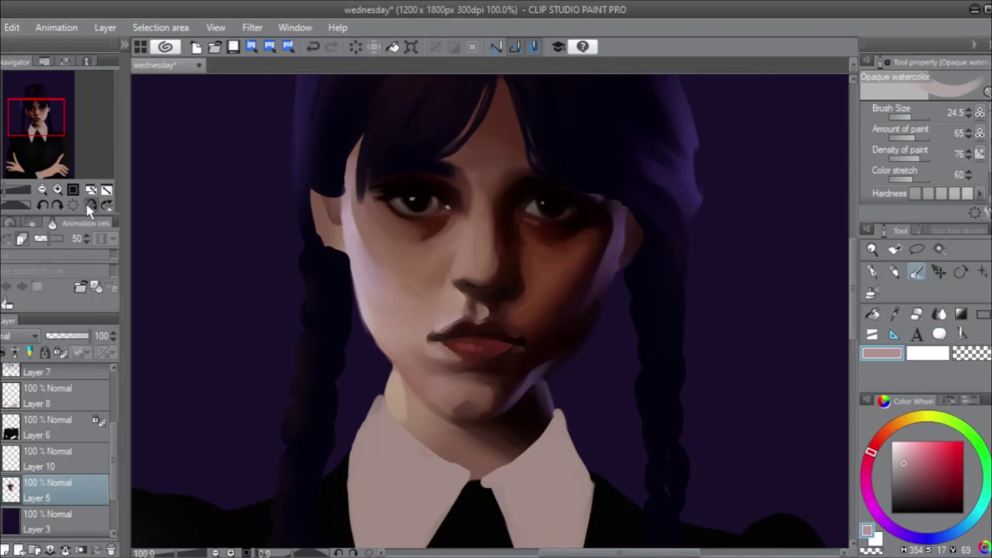
click(89, 206)
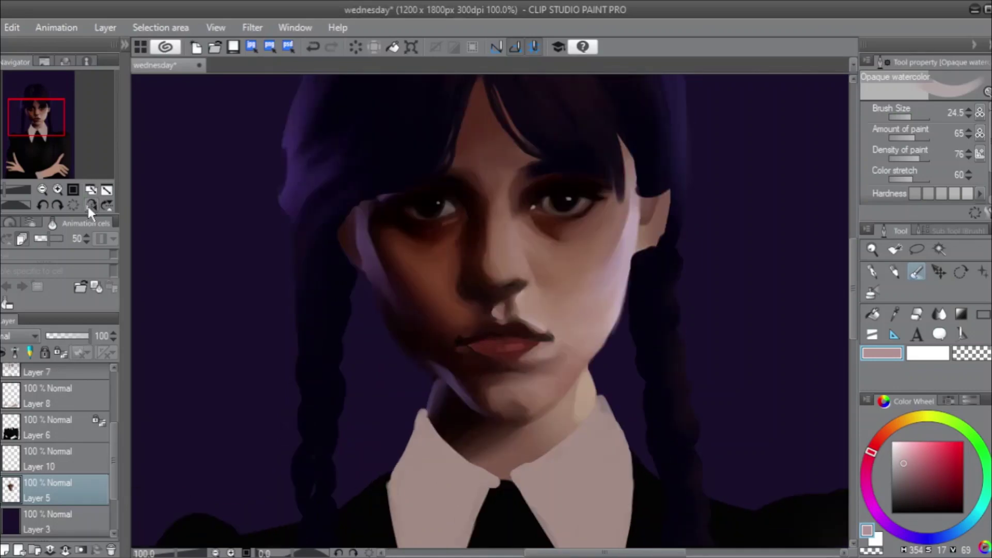
Lock Layer 5's transparent pixels and darken the shadowed jaw edge with the Soft airbrush at size 24.5 in near-black (S 77, V 3).
click(58, 353)
alt+click(406, 339)
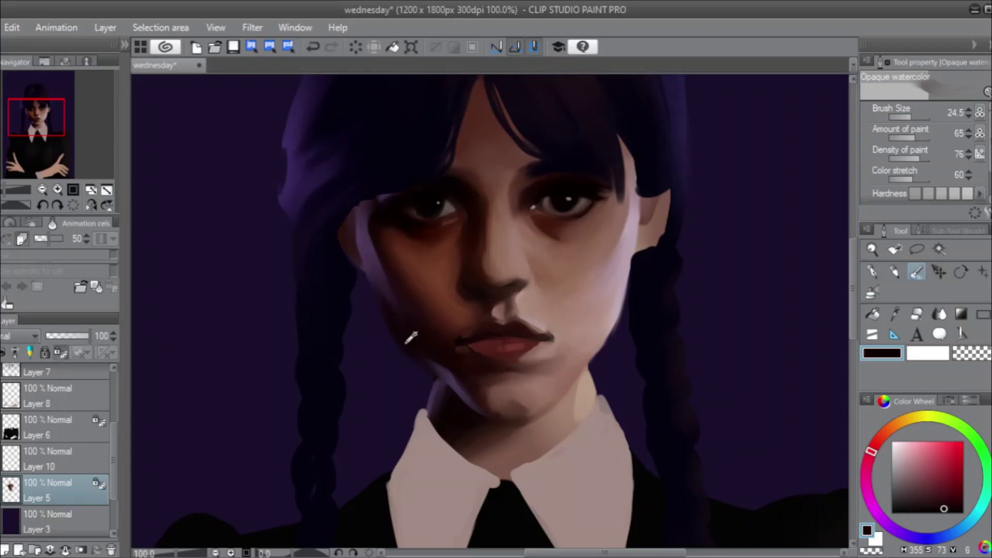
click(944, 513)
click(871, 292)
mouse_move(395, 355)
mouse_down()
mouse_move(403, 352)
mouse_move(395, 337)
mouse_up()
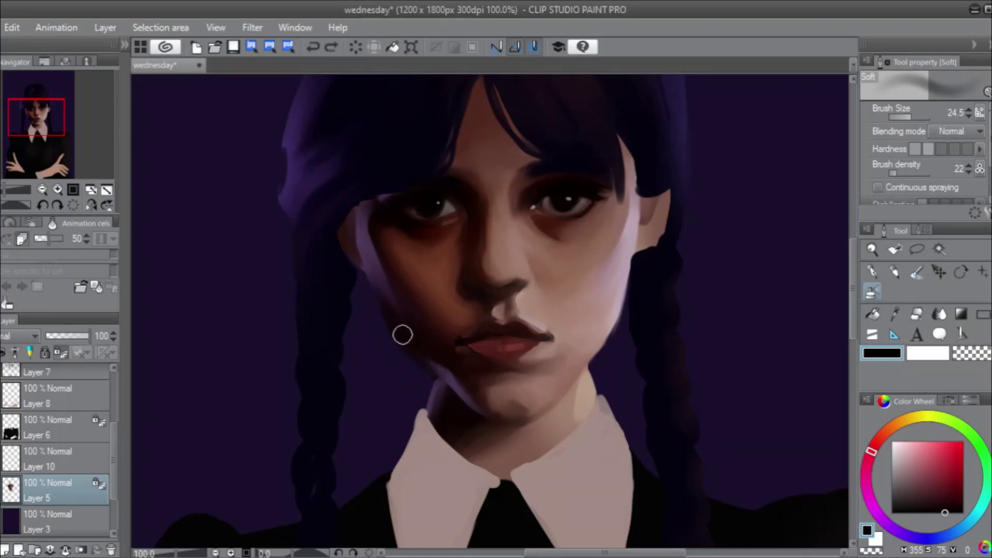
alt+click(400, 334)
drag(951, 506, 946, 509)
click(872, 450)
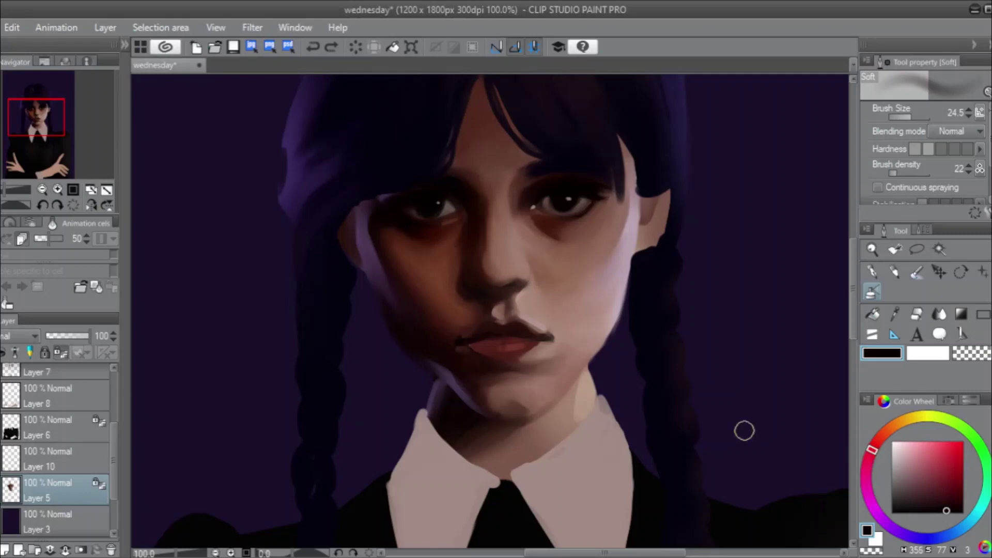
mouse_move(406, 353)
mouse_down()
mouse_move(381, 319)
mouse_move(428, 372)
mouse_move(382, 310)
mouse_move(404, 340)
mouse_move(397, 328)
mouse_move(475, 373)
mouse_move(407, 343)
mouse_move(403, 321)
mouse_move(473, 368)
mouse_move(365, 293)
mouse_move(384, 313)
mouse_up()
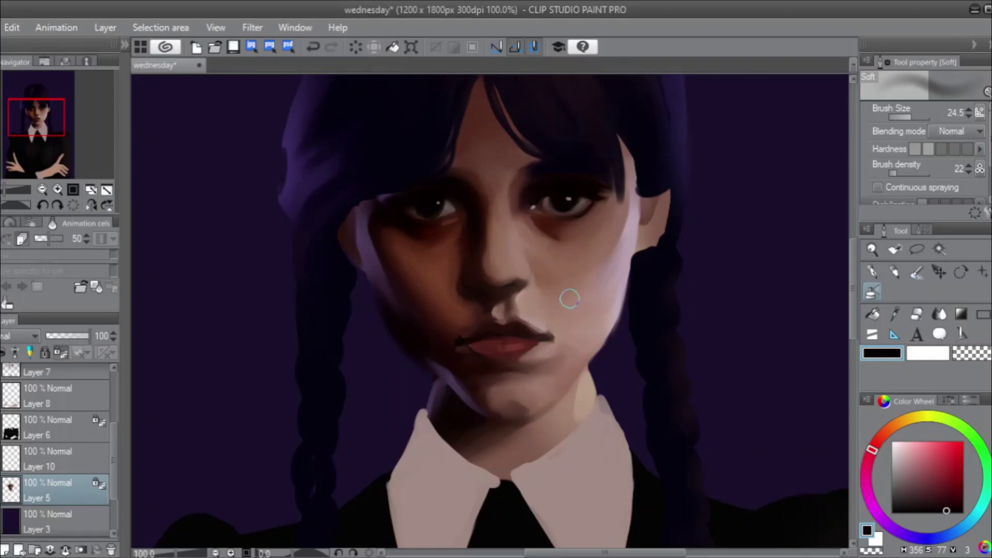
Review the portrait at 66.7%, 33.2% and 50% zoom in both mirrored and normal view.
scroll(568, 299, down, 1)
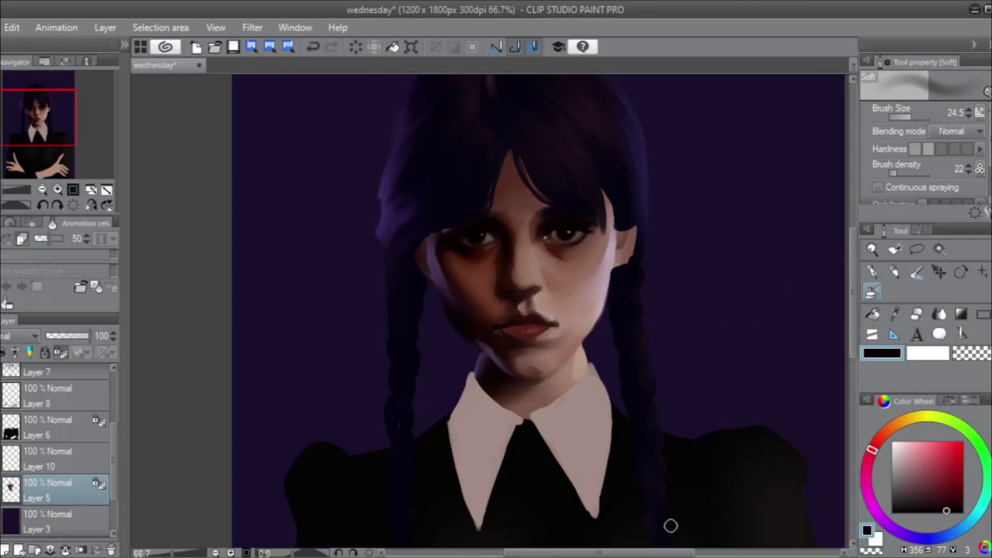
drag(673, 553, 685, 555)
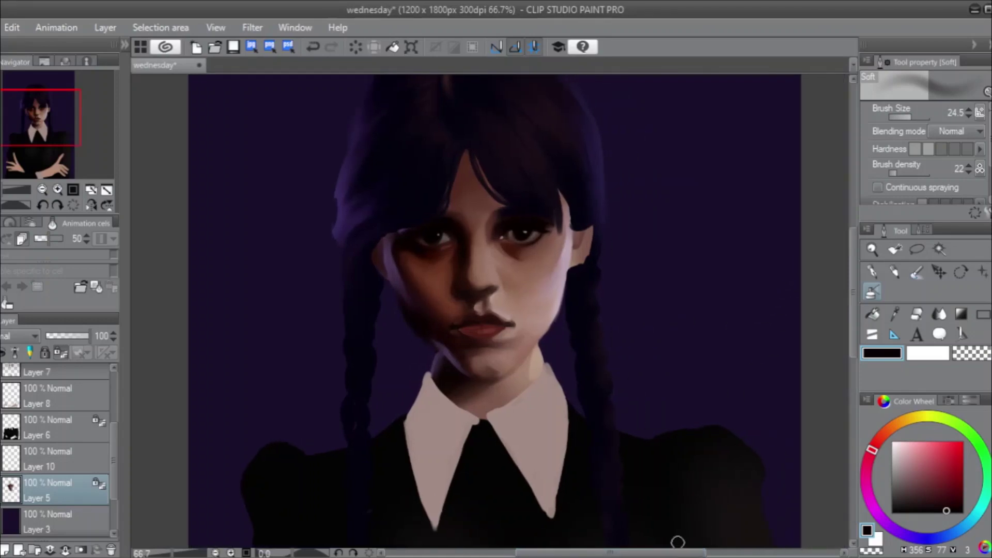
click(92, 204)
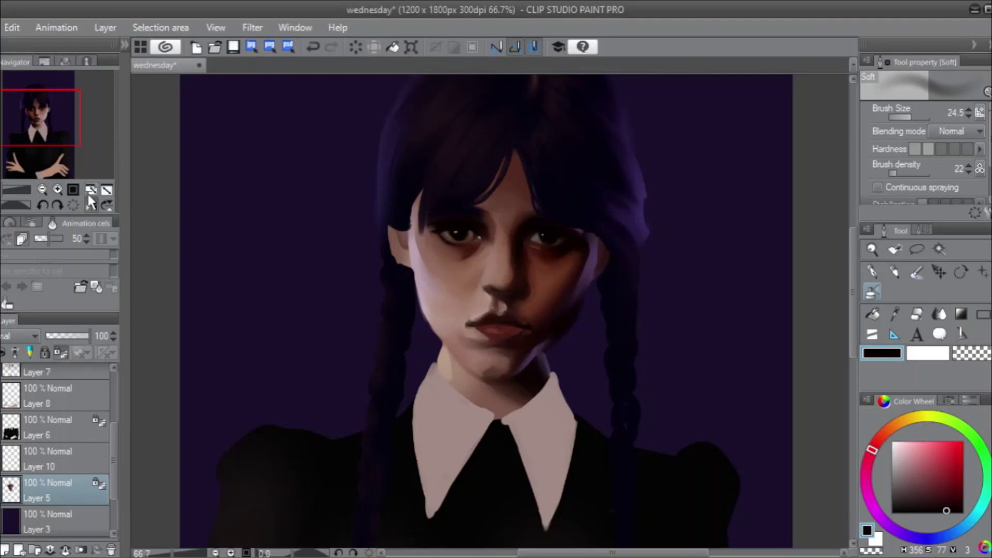
click(89, 192)
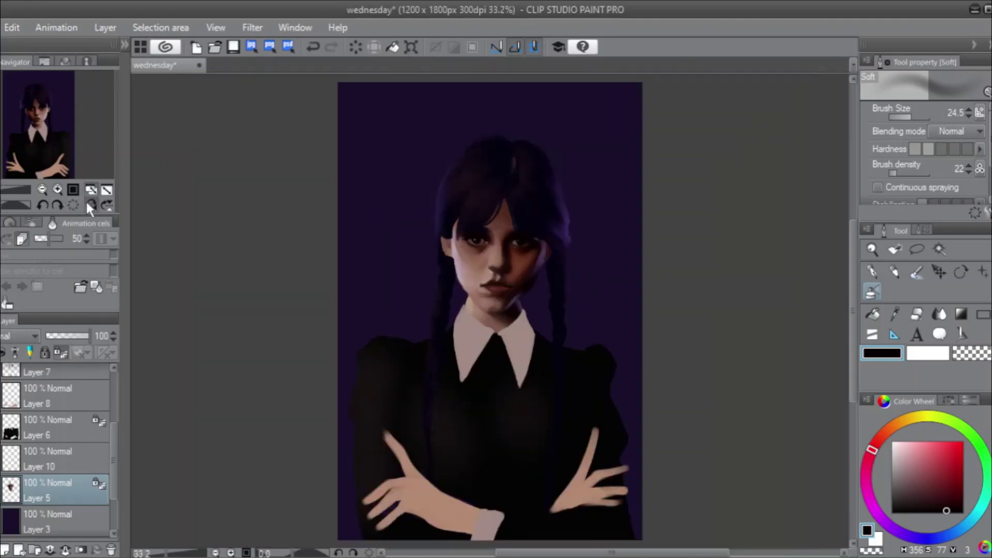
key(ctrl+plus)
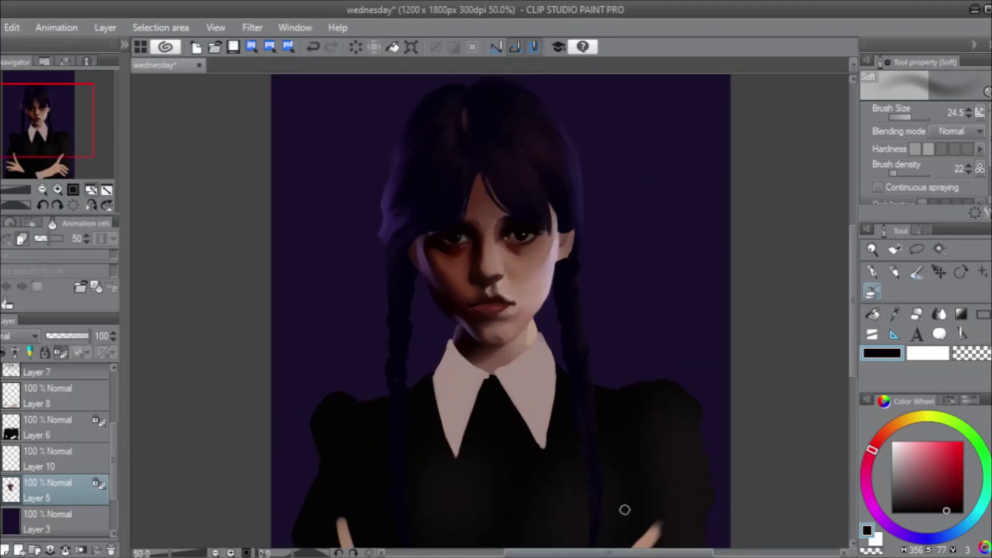
scroll(502, 275, up, 1)
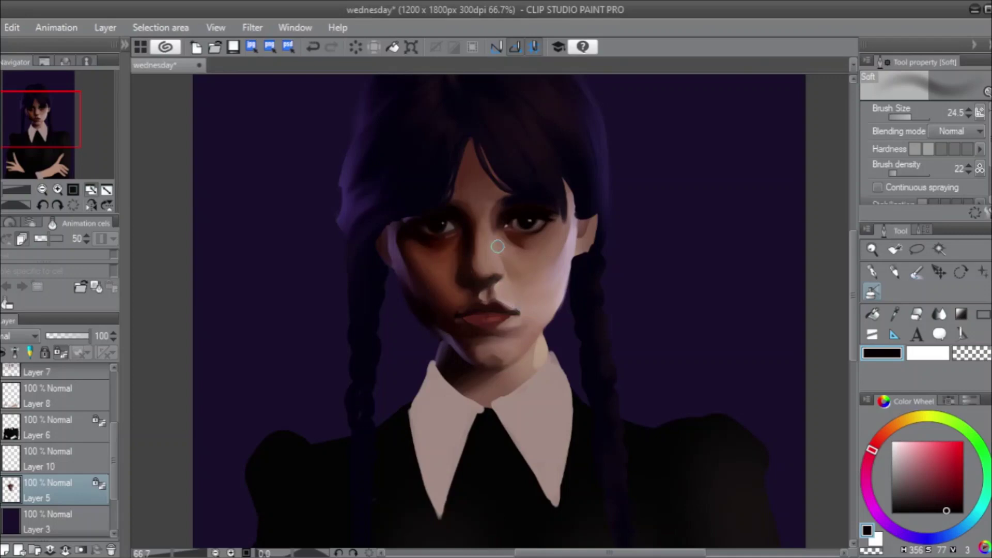
Deepen the shadow under the nose with the Soft airbrush at size 9.8 in a sampled near-black (H 345, S 62, V 5).
scroll(489, 292, up, 2)
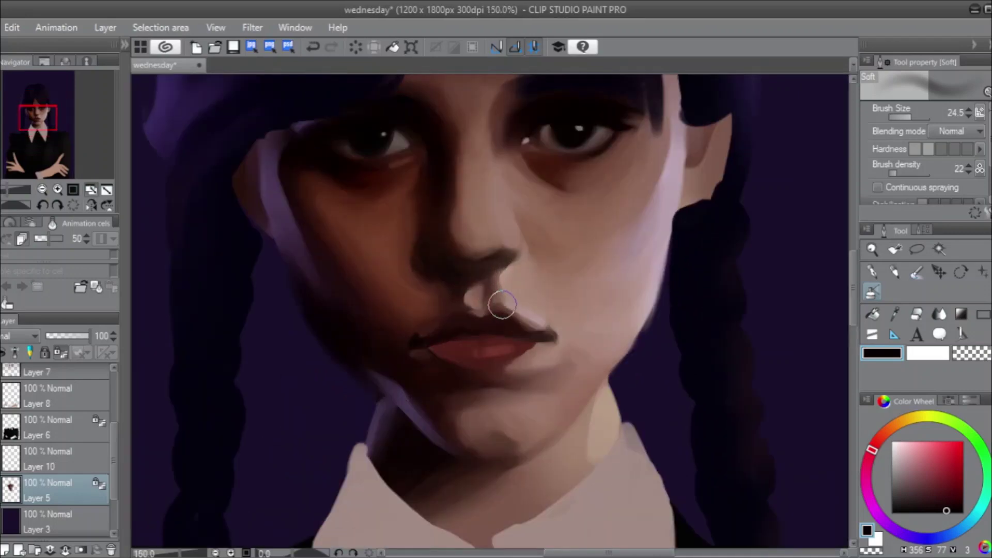
alt+click(426, 129)
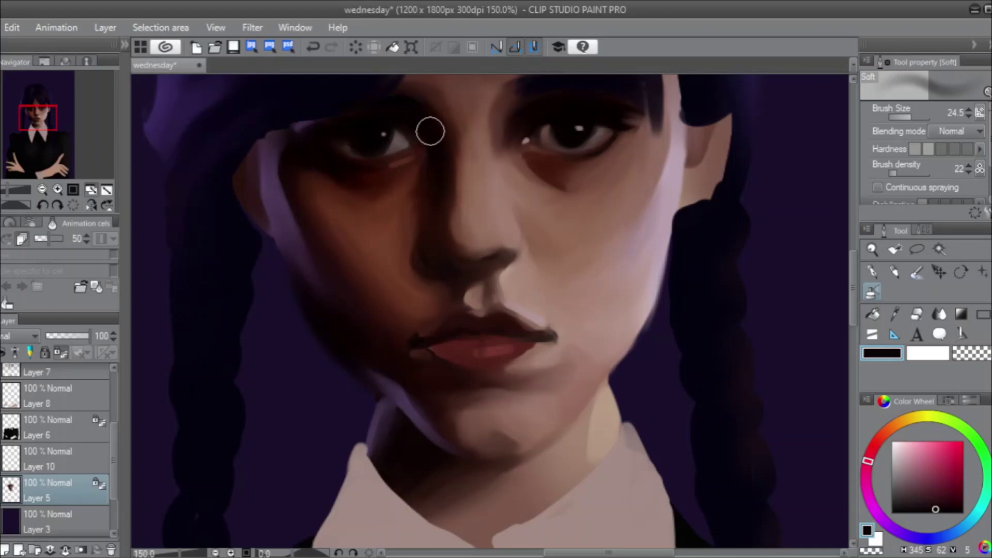
click(909, 118)
click(910, 117)
drag(910, 117, 907, 117)
click(908, 118)
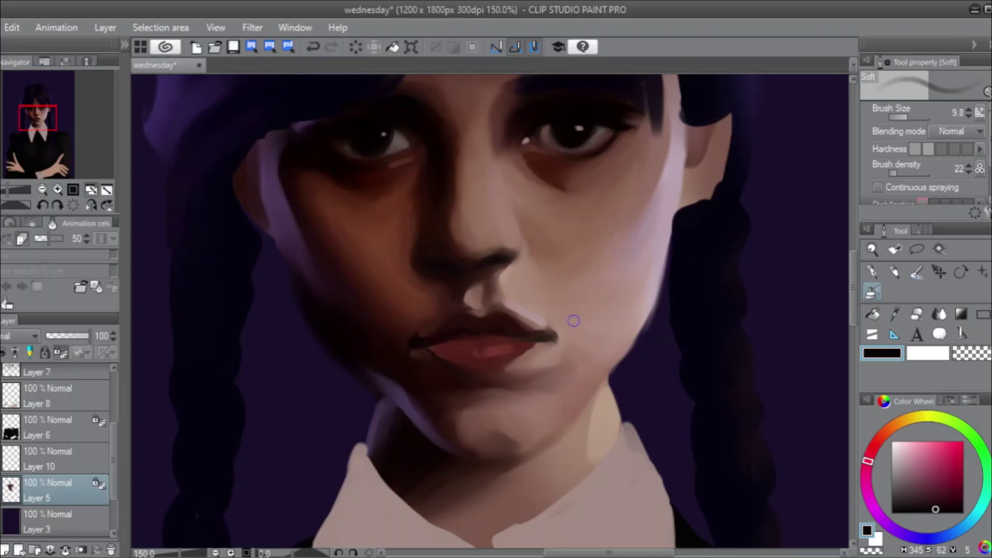
scroll(574, 321, down, 2)
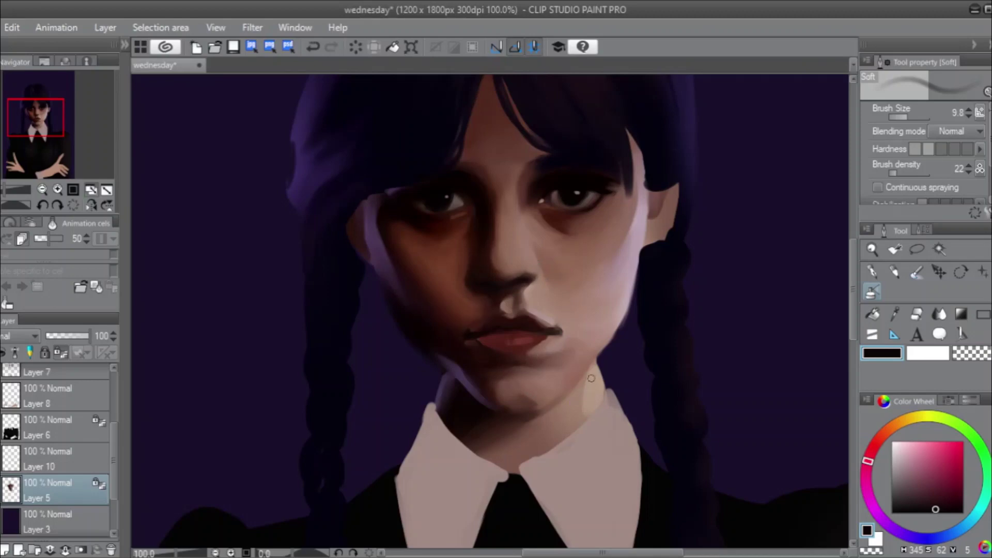
Check the face in mirrored view, lasso the mouth up to the base of the nose, and nudge it slightly toward the lit cheek.
click(92, 205)
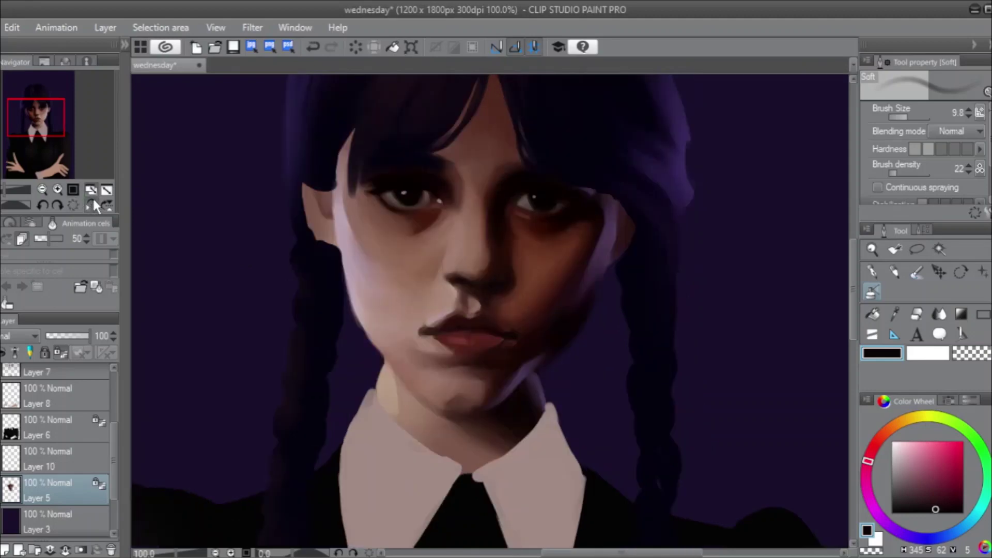
click(93, 206)
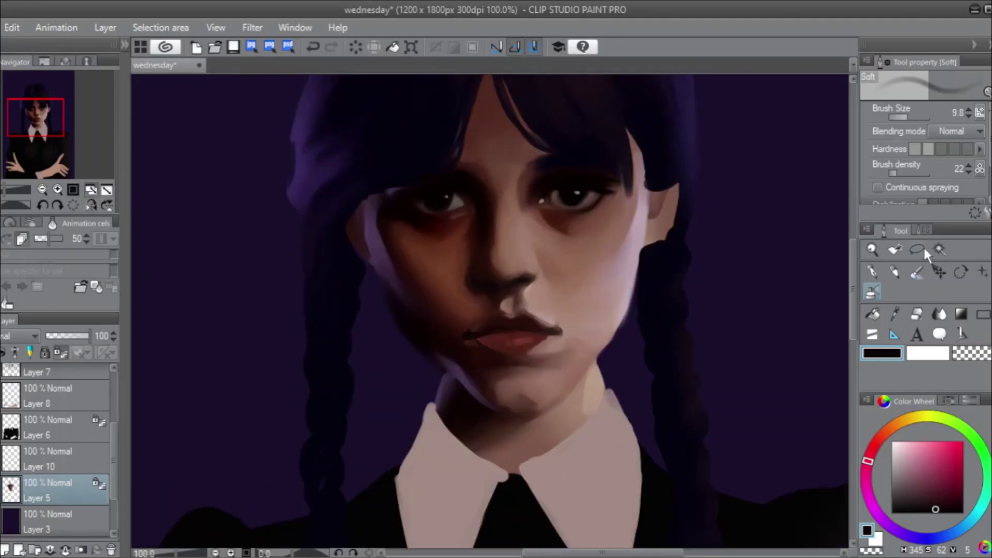
click(916, 250)
mouse_move(533, 368)
mouse_down()
mouse_move(573, 330)
mouse_move(566, 310)
mouse_move(535, 303)
mouse_up()
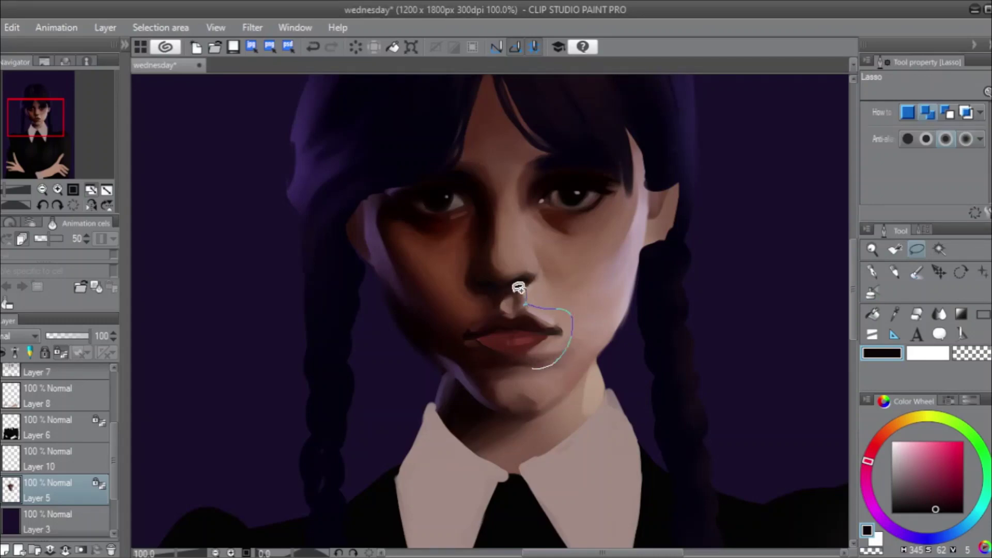
mouse_move(518, 288)
mouse_down()
mouse_move(491, 295)
mouse_move(457, 326)
mouse_move(478, 350)
mouse_move(524, 368)
mouse_up()
click(591, 398)
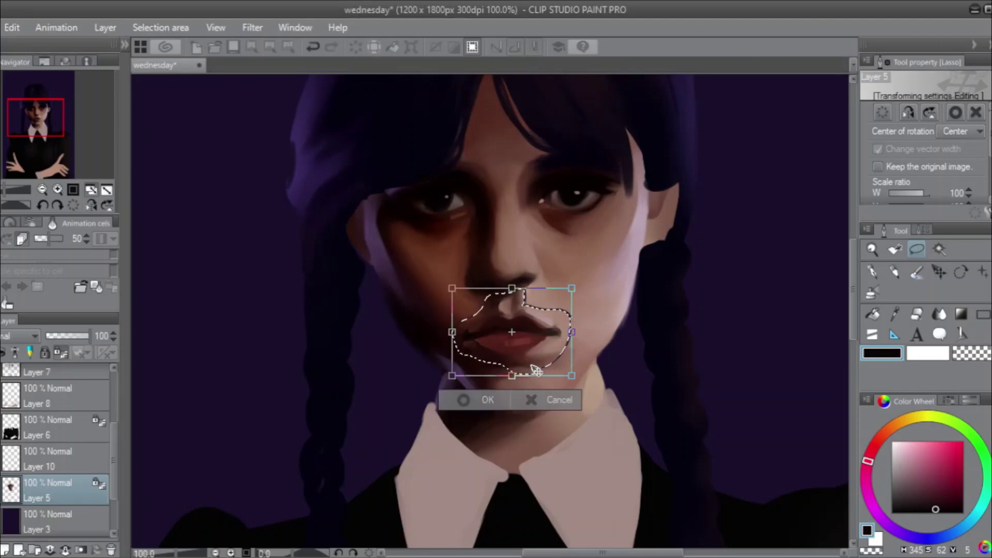
drag(535, 370, 537, 371)
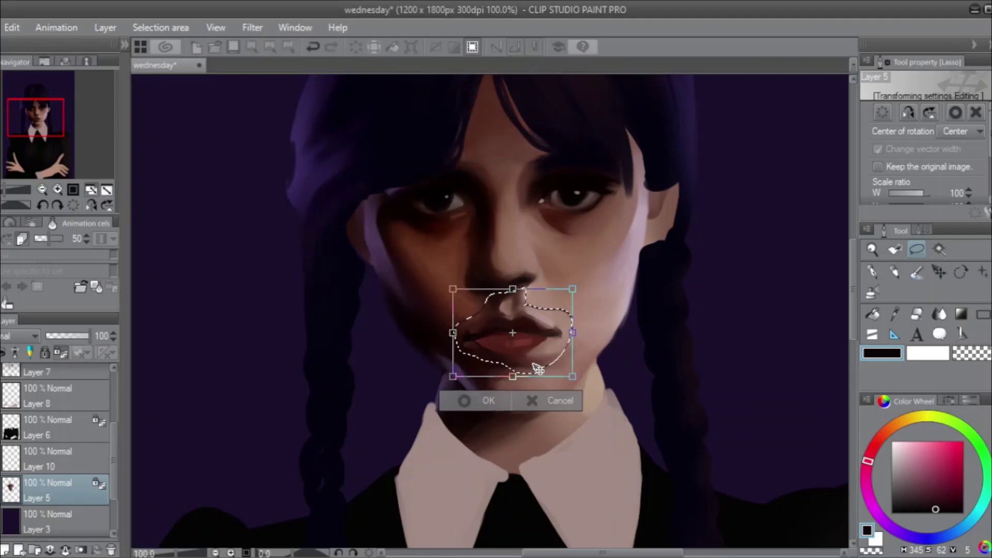
drag(537, 370, 538, 369)
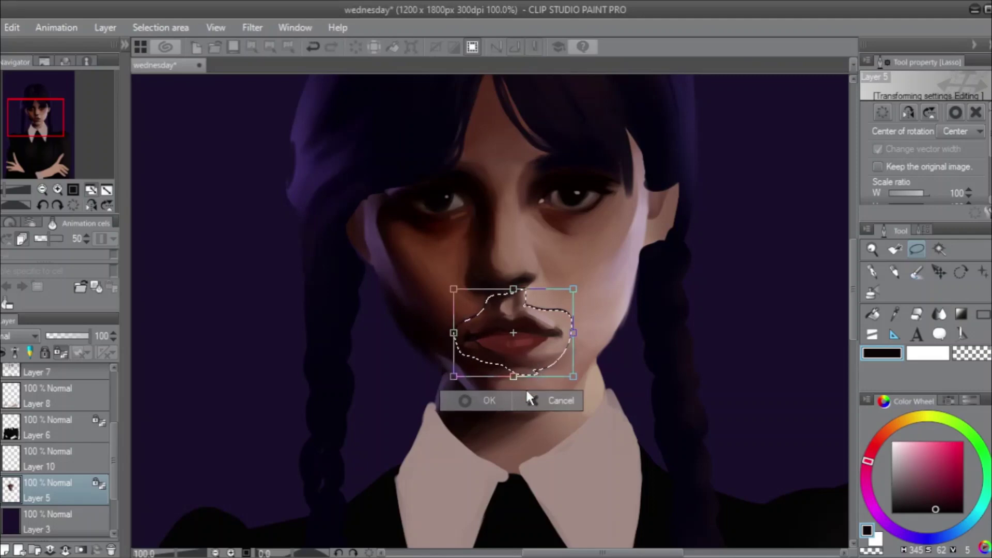
click(478, 401)
click(389, 398)
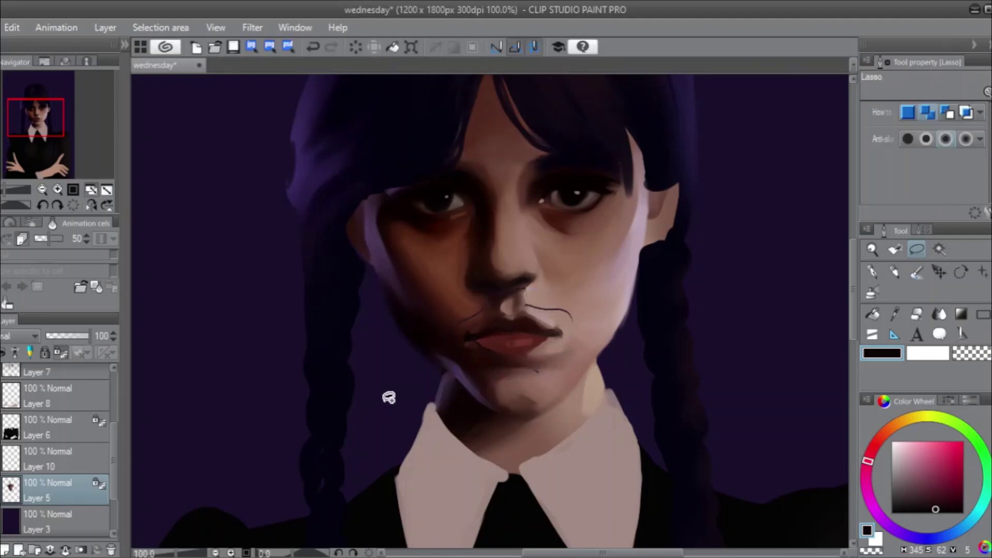
Blend away the seam lines around the moved mouth with Opaque watercolor at size 24.5 and smooth the skin under the lit eye.
click(916, 274)
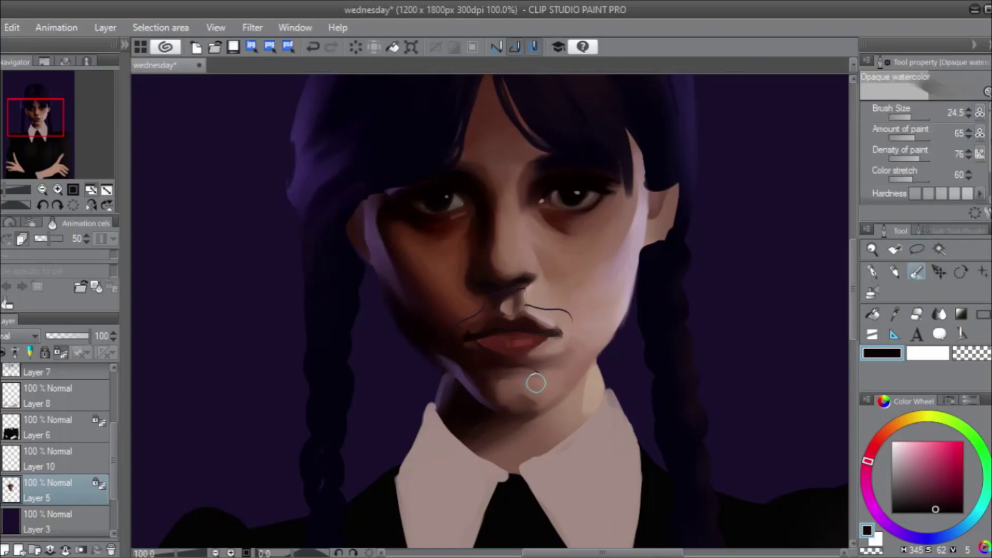
key(ctrl+z)
key(ctrl+y)
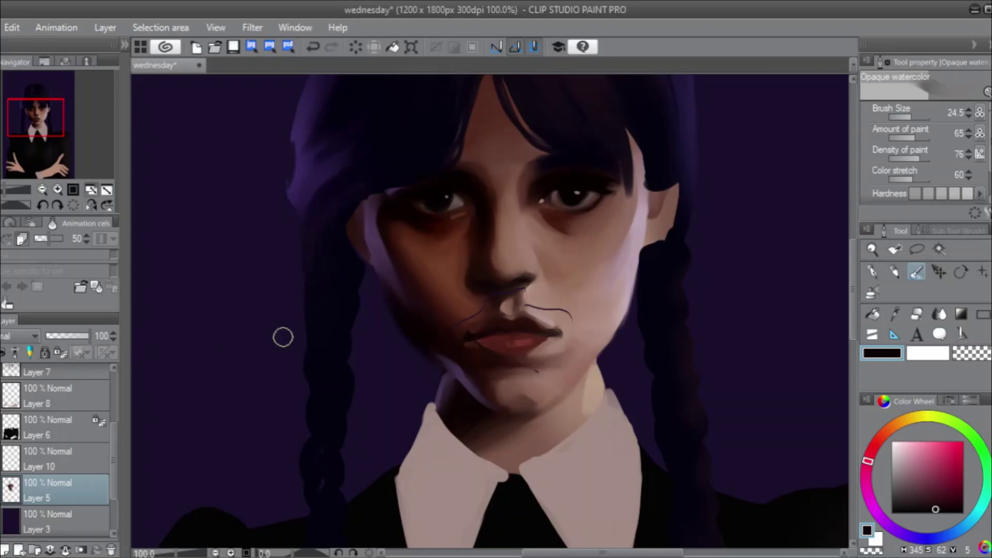
mouse_move(540, 375)
mouse_down()
mouse_move(525, 372)
mouse_move(546, 375)
mouse_up()
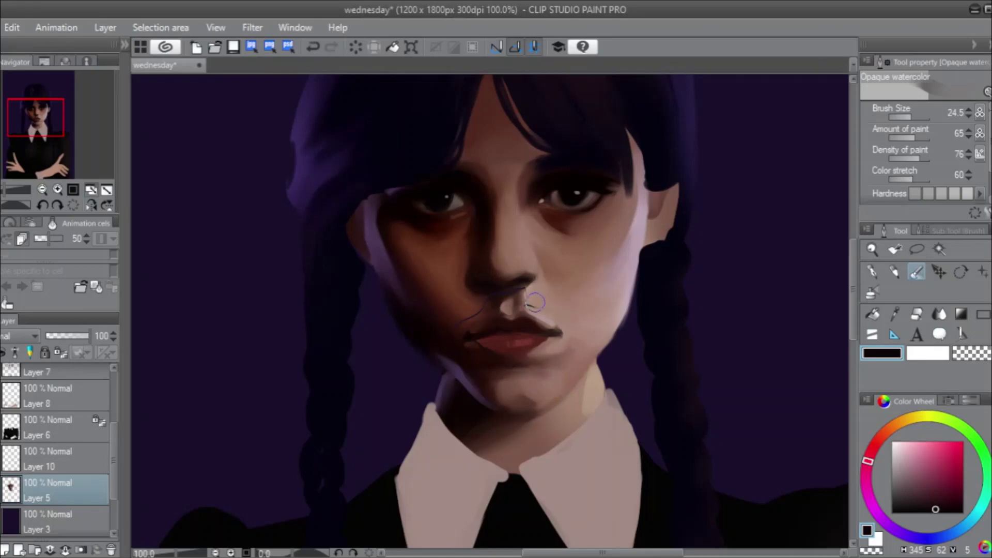
mouse_move(536, 306)
mouse_down()
mouse_move(521, 302)
mouse_move(532, 305)
mouse_up()
mouse_move(458, 324)
mouse_down()
mouse_move(471, 310)
mouse_move(447, 322)
mouse_move(454, 303)
mouse_move(531, 291)
mouse_up()
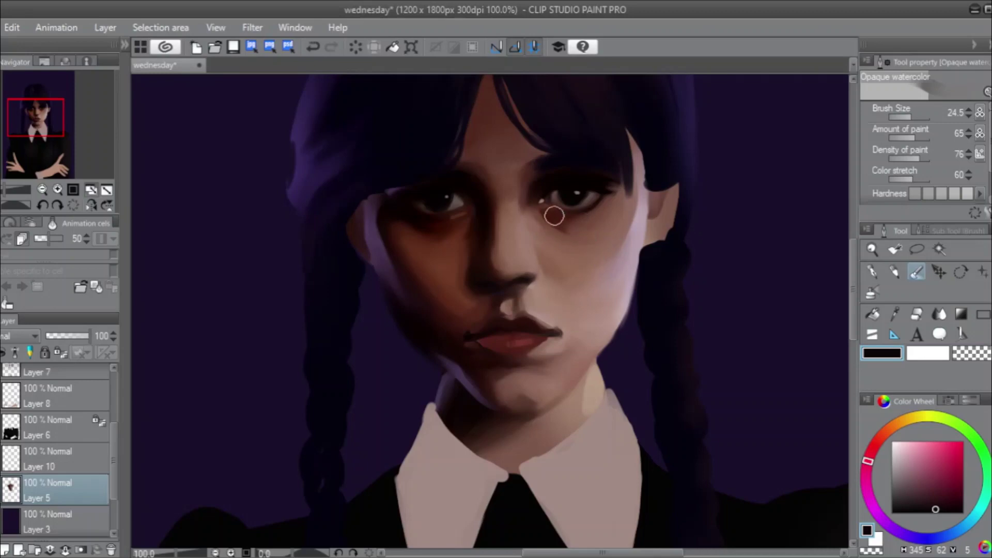
mouse_move(552, 221)
mouse_down()
mouse_move(587, 230)
mouse_move(559, 223)
mouse_move(609, 211)
mouse_up()
Darken the upper lip with Opaque watercolor at size 11.8 in near-black red (H 2, S 80, V 7) and save the file.
alt+click(527, 325)
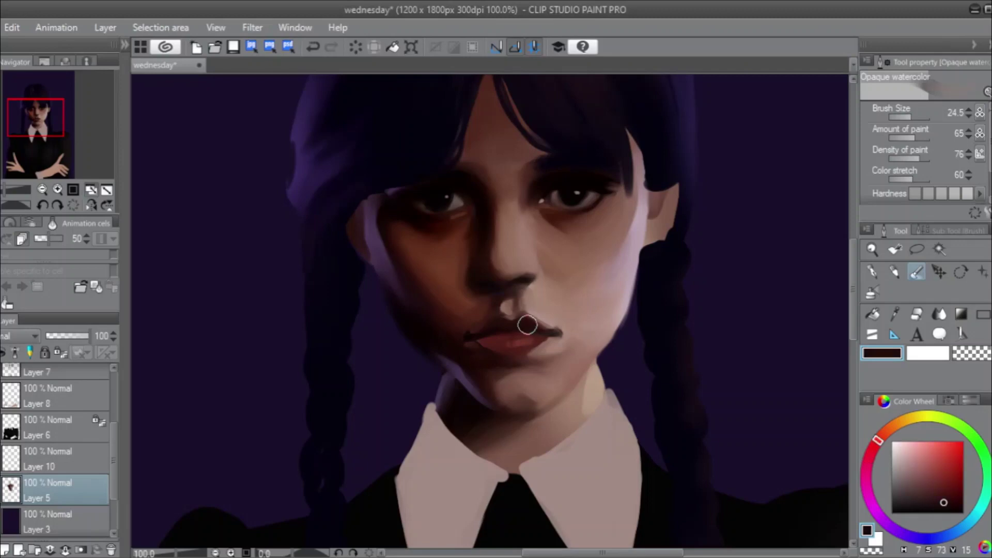
click(948, 508)
click(876, 441)
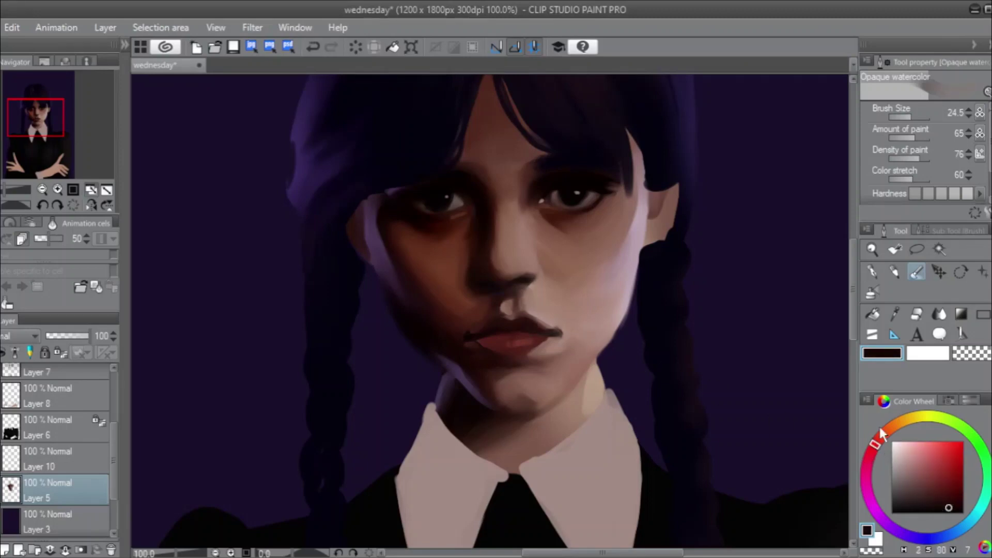
drag(914, 118, 910, 113)
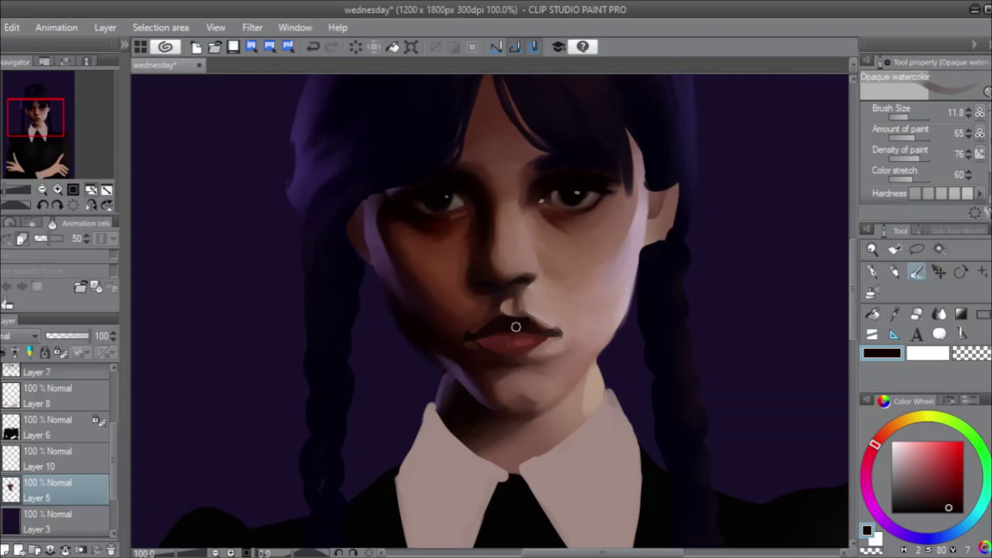
drag(515, 322, 549, 333)
key(ctrl+z)
key(ctrl+z)
drag(522, 329, 547, 332)
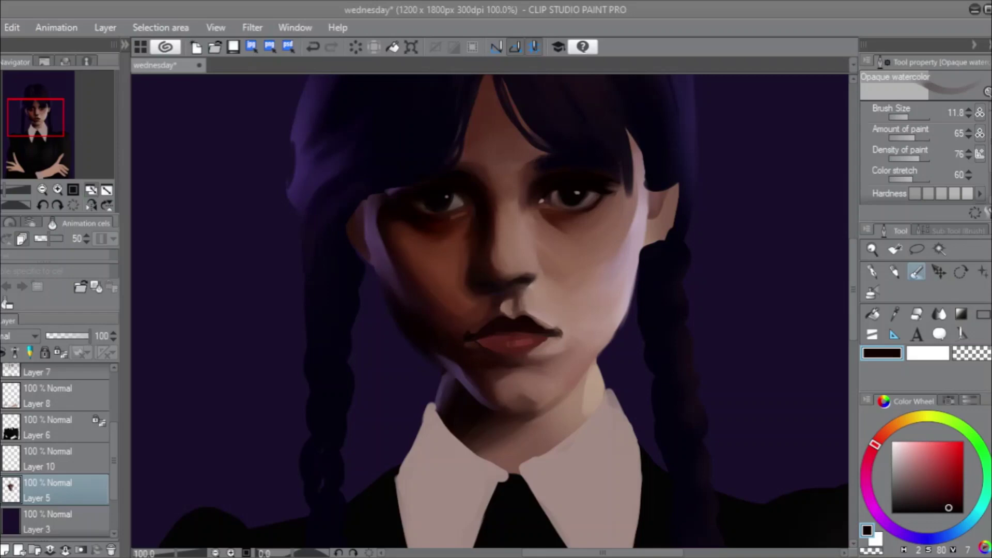
key(ctrl+s)
Lighten the shadowed cheek with Opaque watercolor at size 24.5 in a light brown (H 23, S 46, V 61).
key(ctrl+0)
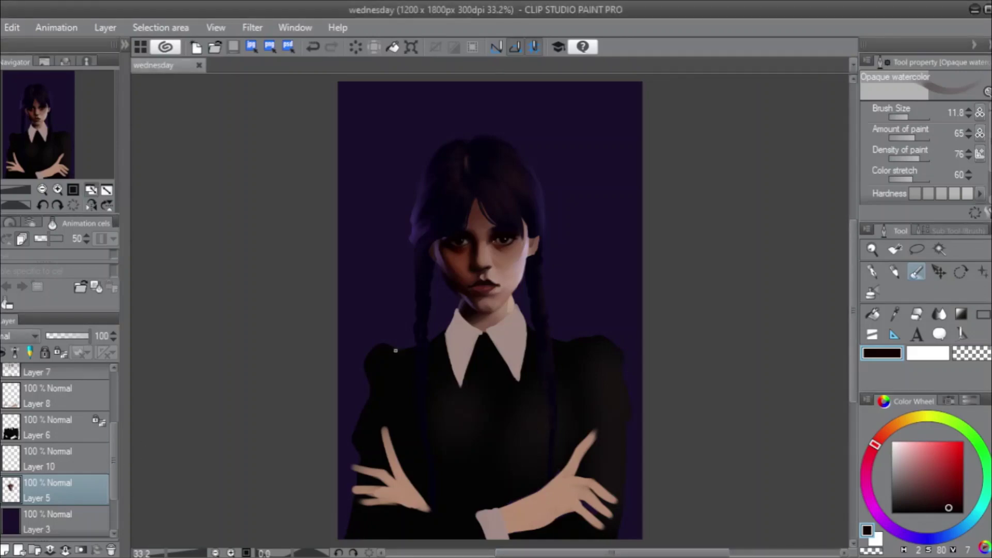
scroll(495, 269, up, 2)
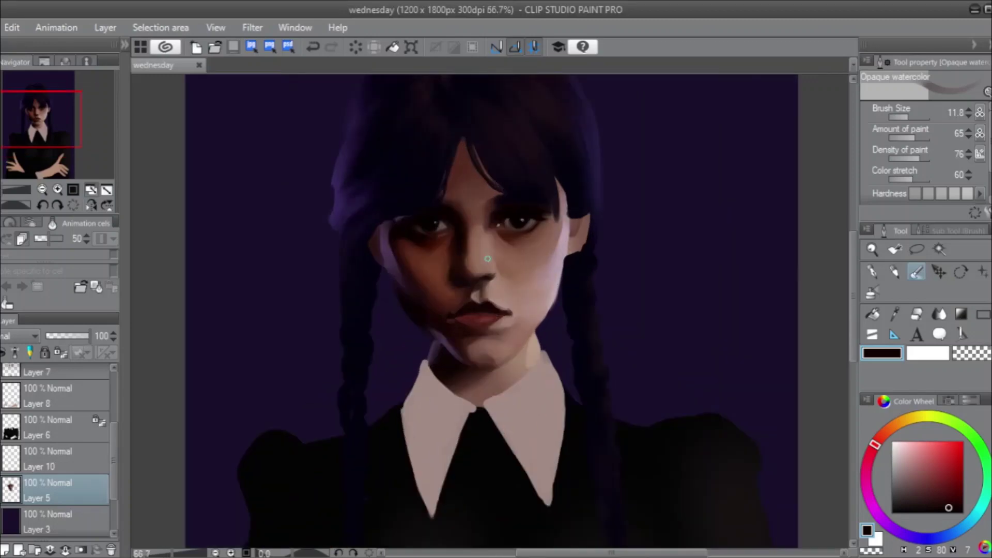
drag(689, 553, 685, 553)
click(909, 113)
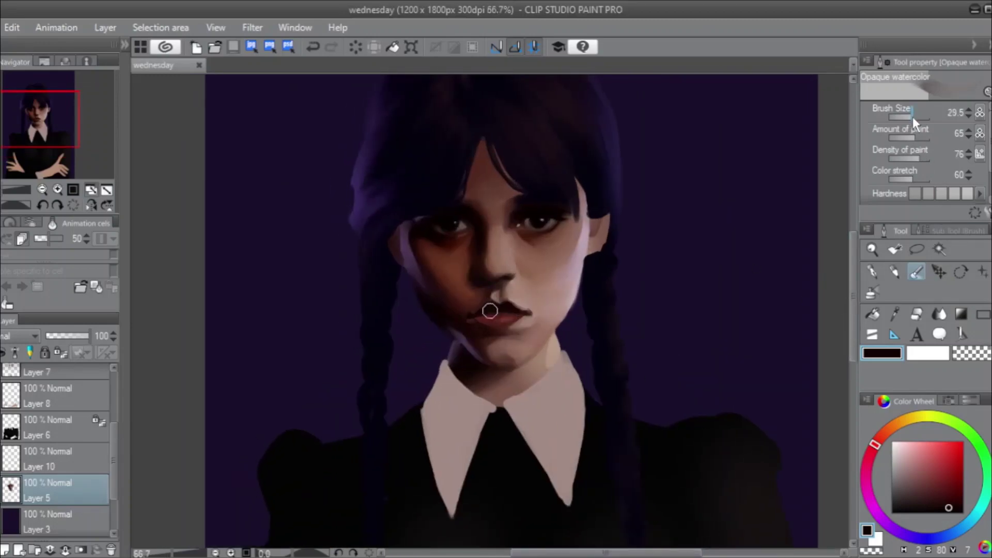
alt+click(455, 266)
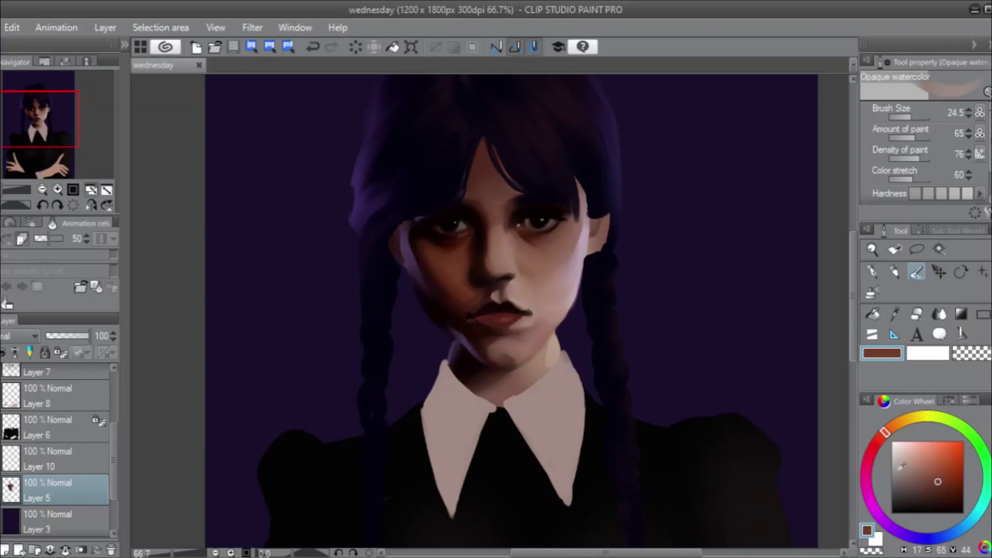
drag(938, 479, 923, 469)
click(889, 428)
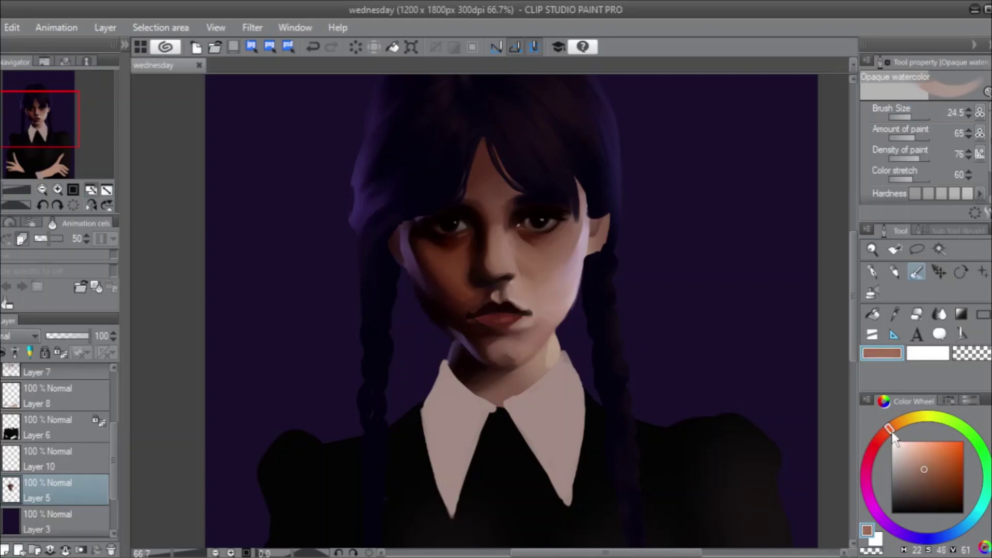
mouse_move(450, 281)
mouse_down()
mouse_move(433, 258)
mouse_move(457, 290)
mouse_move(427, 247)
mouse_move(452, 294)
mouse_move(423, 238)
mouse_move(454, 294)
mouse_move(433, 254)
mouse_move(455, 264)
mouse_up()
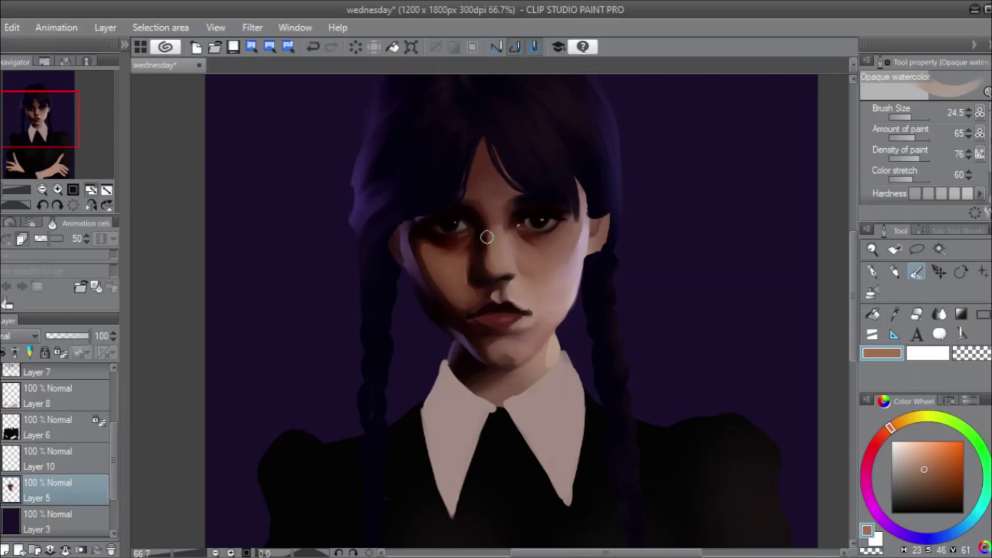
Blend the shadowed cheek and the area under its eye with a darker brown (H 19, S 54, V 46) at size 24.5.
alt+click(450, 266)
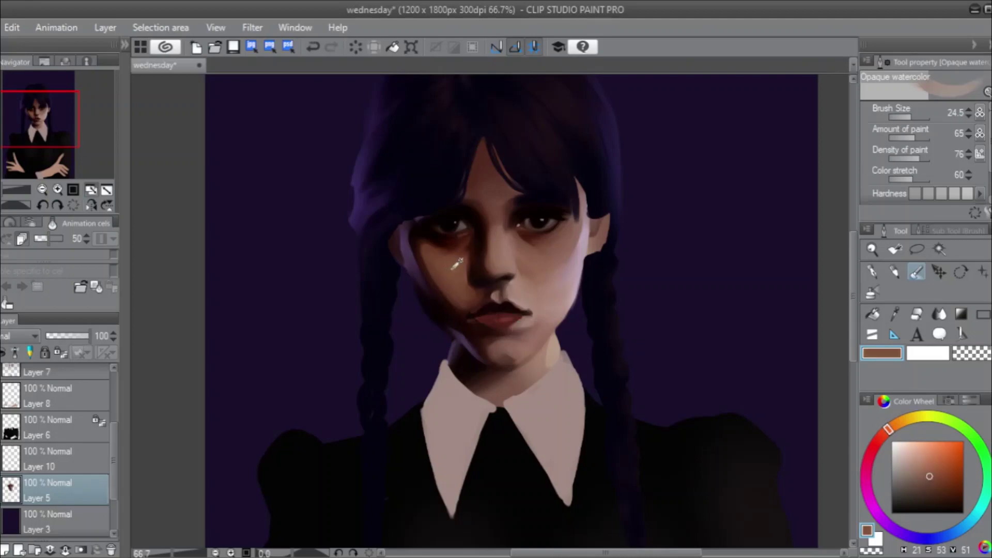
click(930, 480)
click(887, 432)
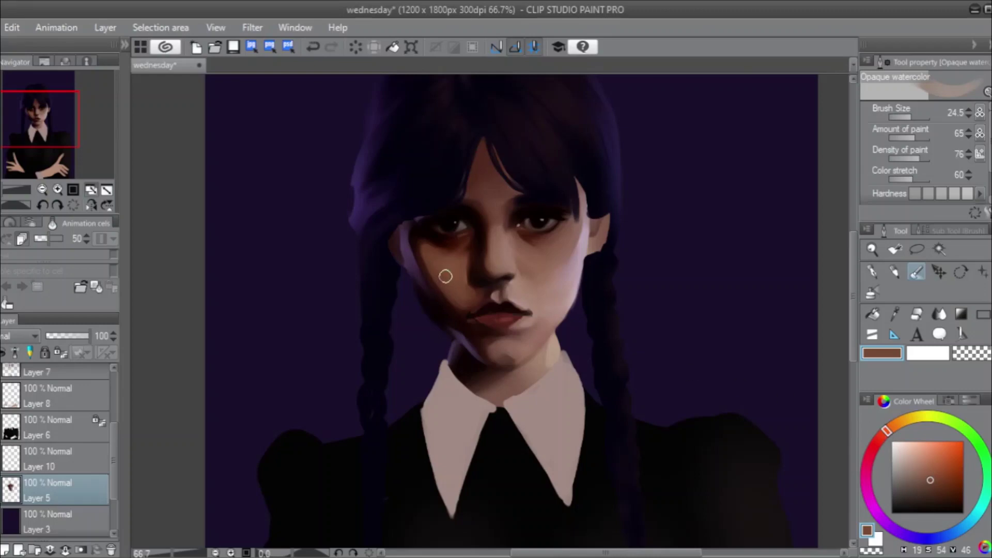
mouse_move(447, 272)
mouse_down()
mouse_move(466, 254)
mouse_move(456, 271)
mouse_move(458, 260)
mouse_move(444, 258)
mouse_move(447, 279)
mouse_move(432, 262)
mouse_move(459, 294)
mouse_move(453, 307)
mouse_move(438, 289)
mouse_move(462, 307)
mouse_move(446, 283)
mouse_move(474, 295)
mouse_move(462, 265)
mouse_up()
mouse_move(466, 239)
mouse_down()
mouse_move(450, 254)
mouse_move(462, 244)
mouse_move(433, 252)
mouse_move(451, 253)
mouse_move(443, 248)
mouse_up()
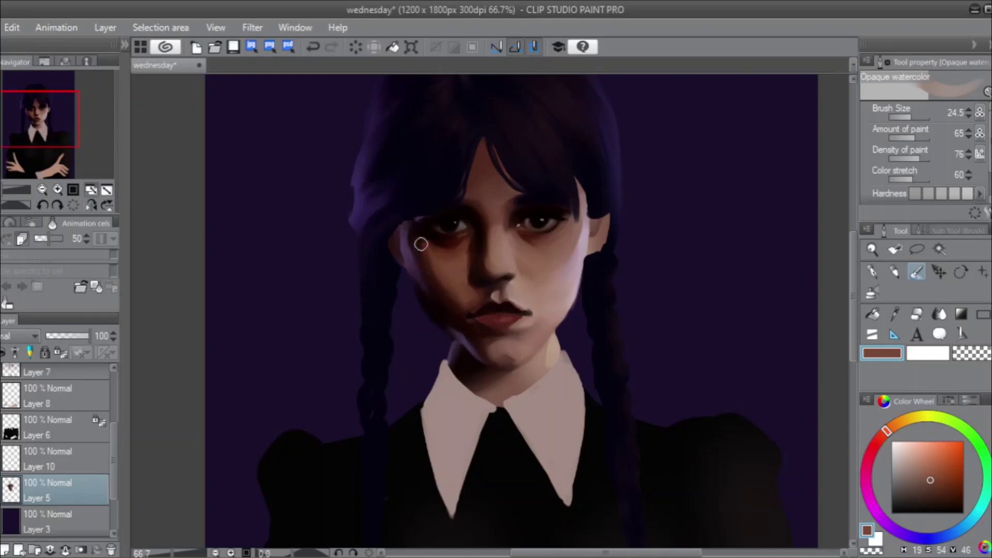
mouse_move(418, 238)
mouse_down()
mouse_move(416, 257)
mouse_move(420, 228)
mouse_move(430, 262)
mouse_up()
Refine the cheek and mouth shading at brush sizes 35.4 and 17.0 with a sampled brown (H 18, S 58, V 44), checking the mirrored view.
click(913, 117)
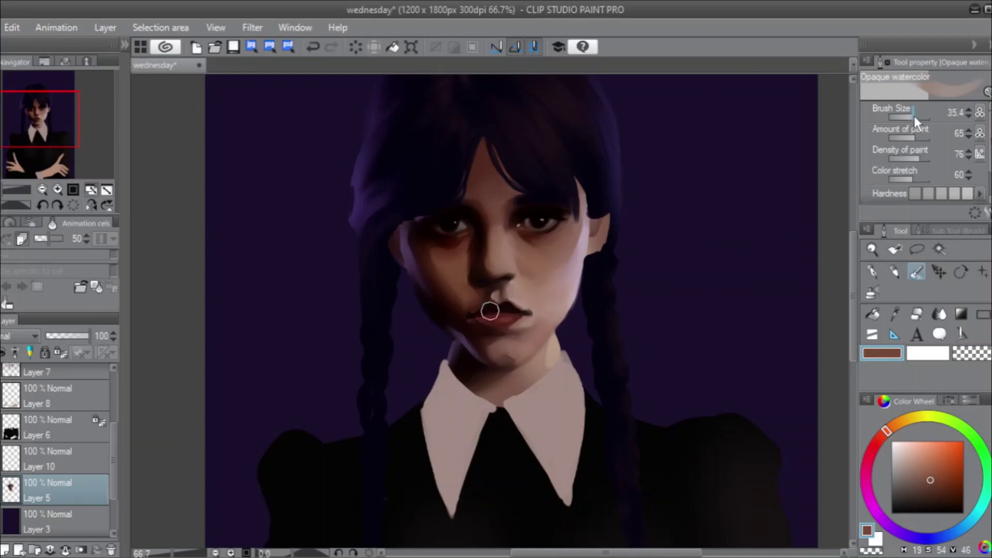
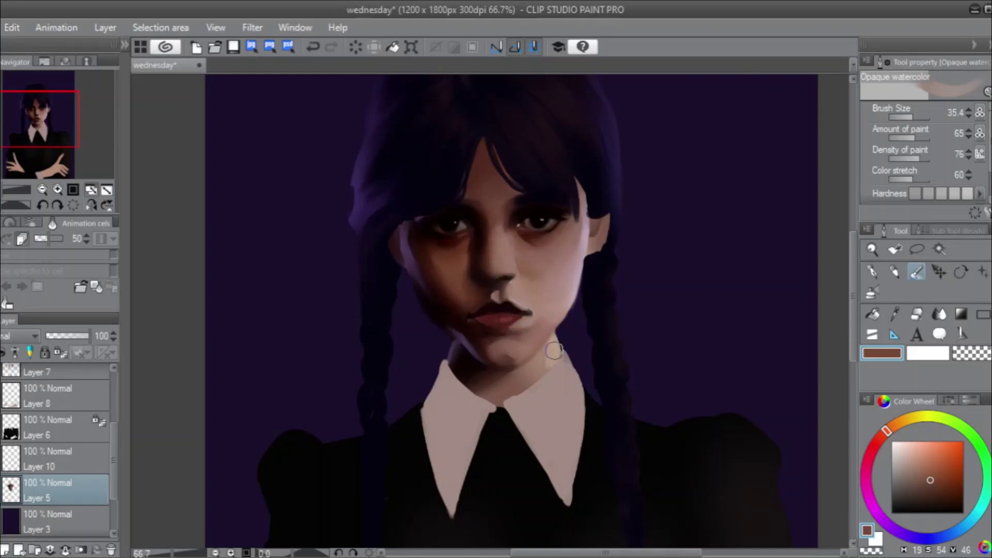
alt+click(460, 284)
drag(911, 116, 907, 116)
click(92, 205)
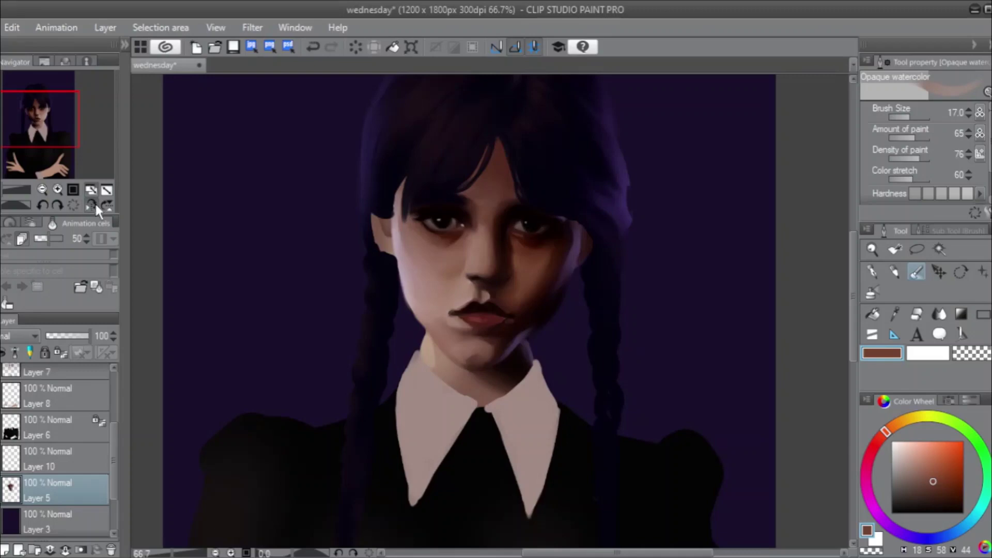
click(95, 202)
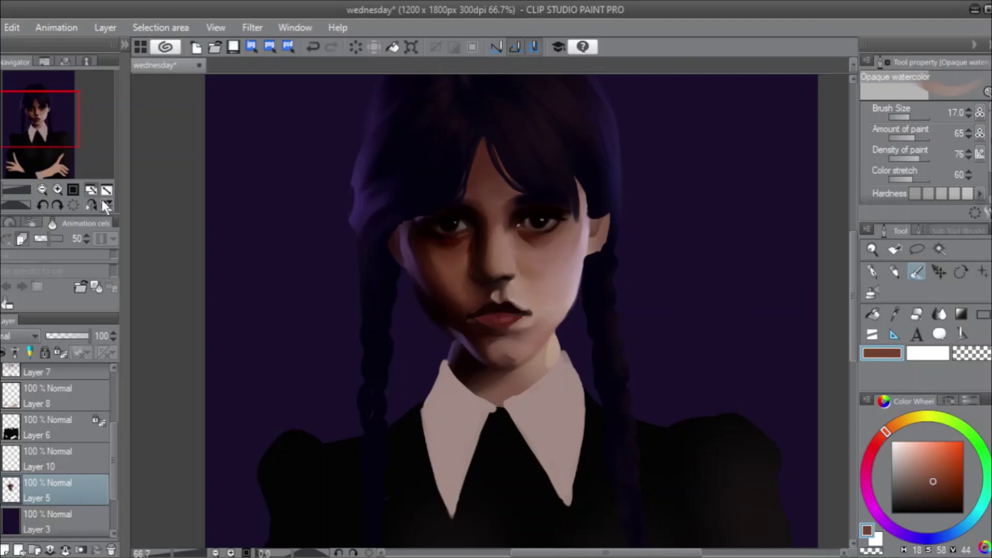
drag(490, 309, 504, 309)
mouse_move(559, 282)
mouse_down()
mouse_move(525, 281)
mouse_move(551, 272)
mouse_move(527, 262)
mouse_move(559, 269)
mouse_move(558, 259)
mouse_move(548, 270)
mouse_move(542, 257)
mouse_move(543, 279)
mouse_move(566, 260)
mouse_move(553, 278)
mouse_move(572, 247)
mouse_move(561, 273)
mouse_move(566, 259)
mouse_move(554, 248)
mouse_move(549, 274)
mouse_up()
mouse_move(463, 308)
mouse_down()
mouse_move(518, 349)
mouse_move(535, 340)
mouse_move(519, 343)
mouse_move(550, 318)
mouse_move(525, 340)
mouse_move(553, 289)
mouse_up()
mouse_move(555, 253)
mouse_down()
mouse_move(564, 287)
mouse_move(524, 263)
mouse_up()
Smooth the shadowed cheek beside the nose with Opaque watercolor at size 20.4 and compare the face in mirrored view.
drag(916, 118, 914, 119)
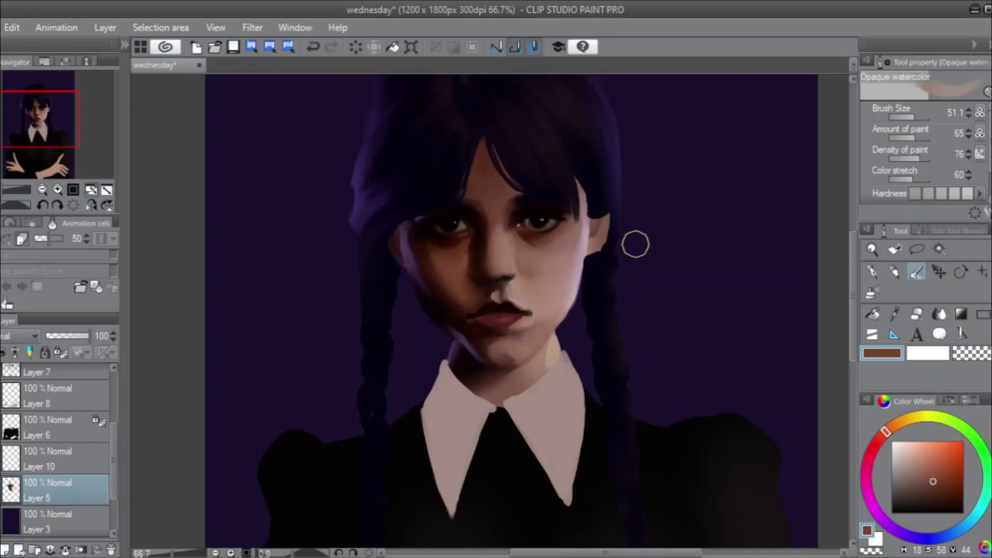
drag(913, 118, 908, 118)
scroll(532, 263, up, 2)
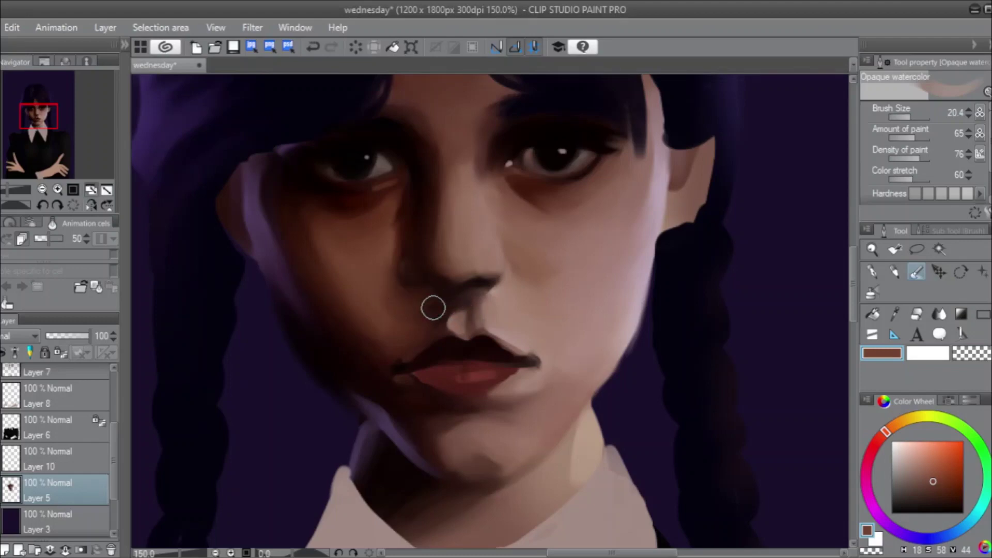
key(ctrl+z)
key(ctrl+y)
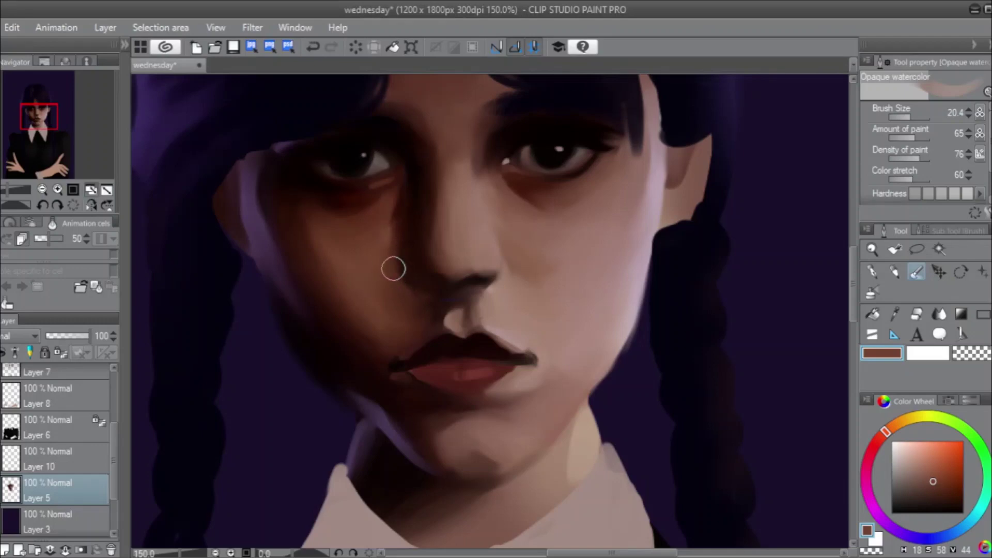
click(91, 205)
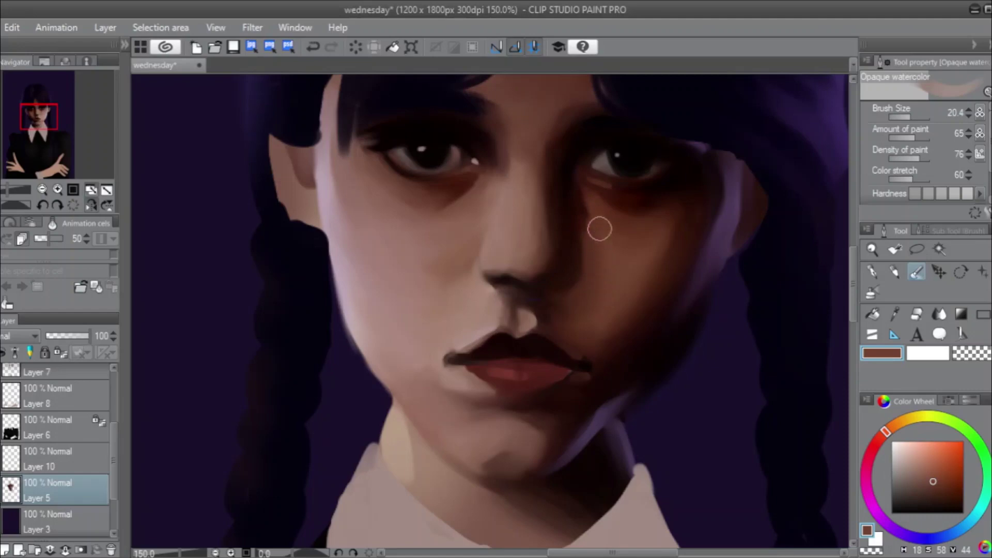
click(90, 205)
Define the shadowed nostril edge at size 6.8 in a sampled near-black (H 5, S 92, V 5), and set Opaque watercolor to size 17.0.
alt+click(414, 161)
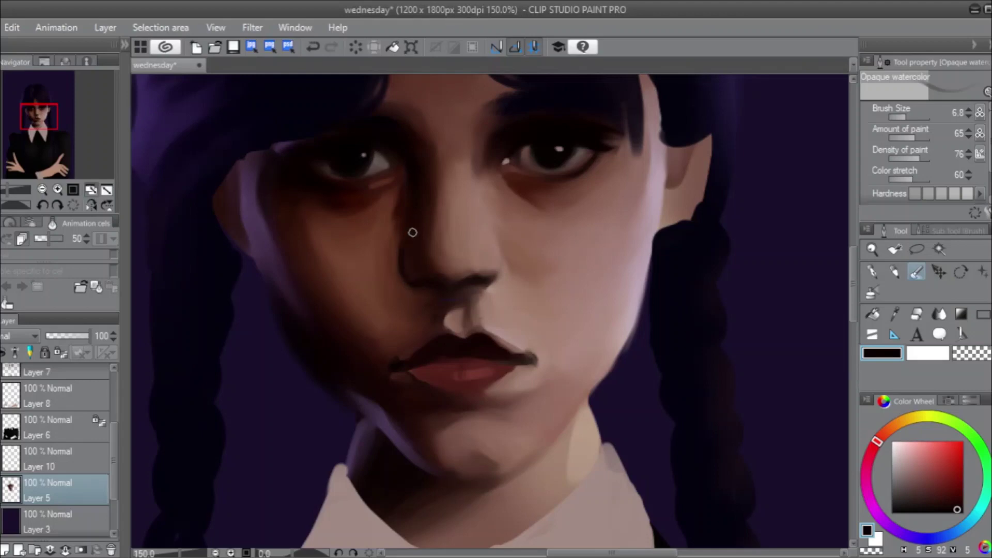
click(872, 293)
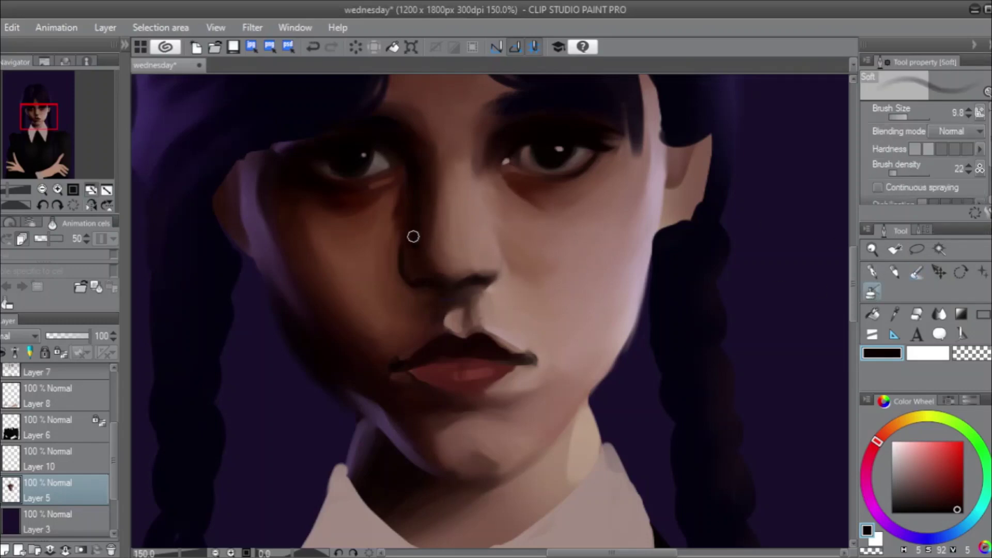
click(916, 274)
drag(911, 114, 914, 117)
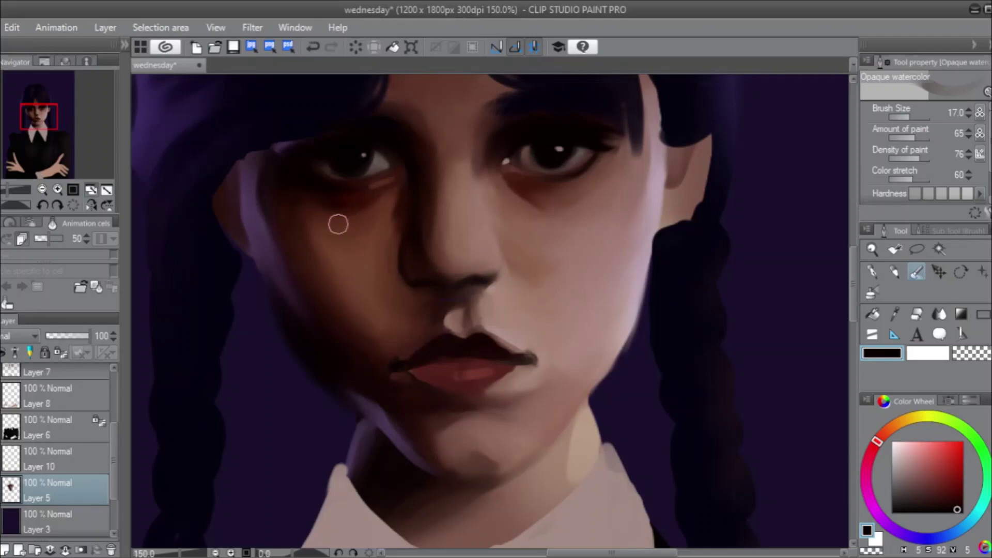
Darken the nostril edges with Opaque watercolor at size 6.8 in a sampled near-black (H 10, S 75, V 3).
alt+click(349, 205)
click(873, 293)
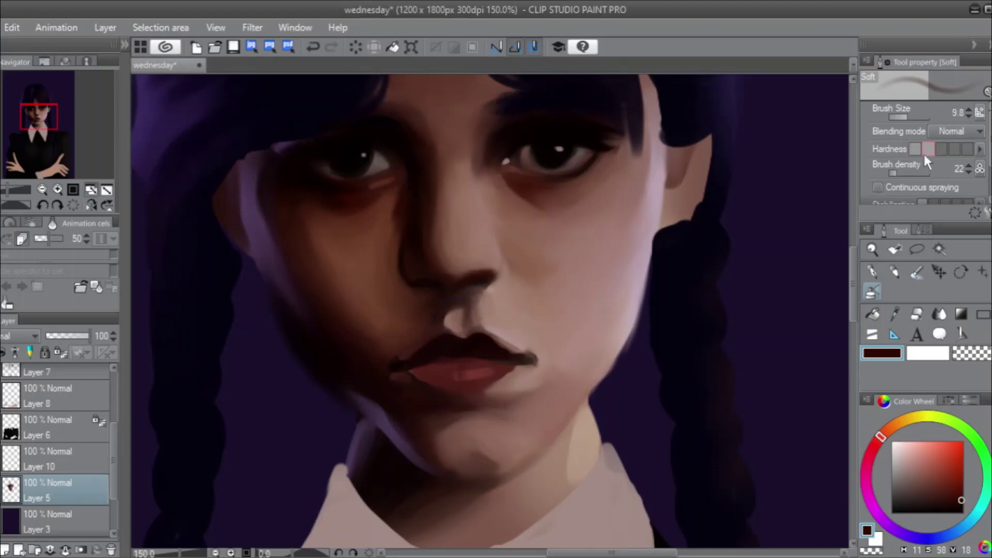
click(917, 273)
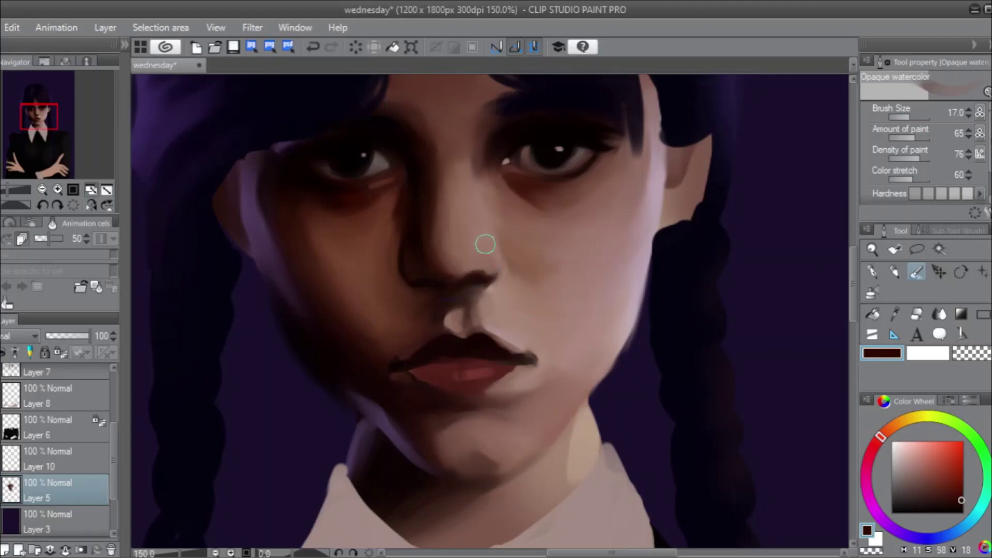
alt+click(557, 154)
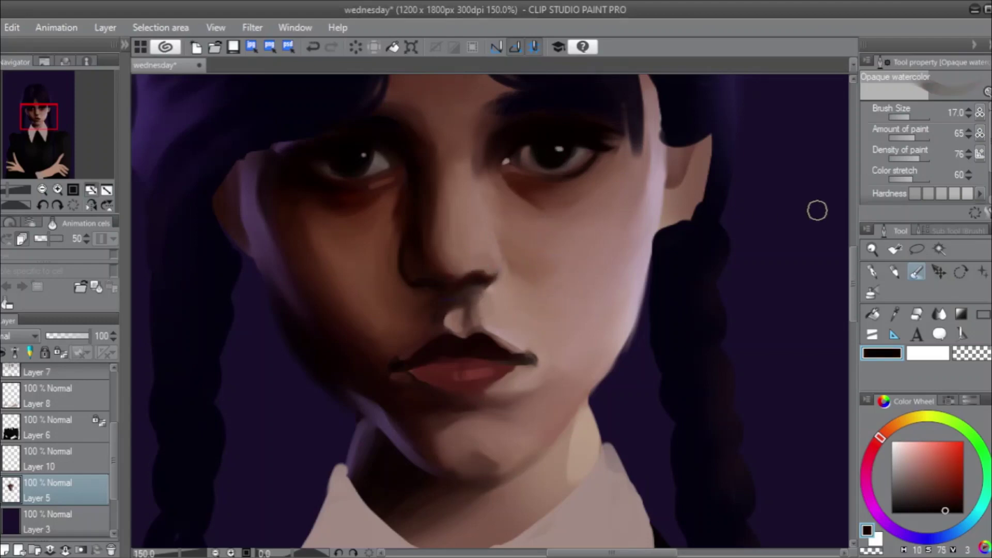
drag(907, 113, 904, 115)
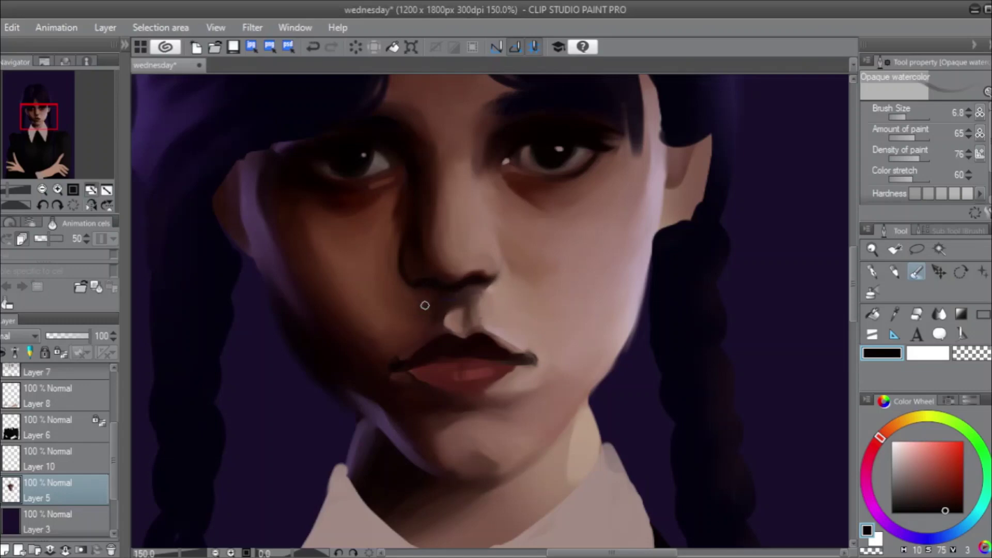
Deepen the shadow around the shadowed nostril with the Soft airbrush at size 17.0 in a sampled near-black (H 9, S 95, V 8).
click(871, 292)
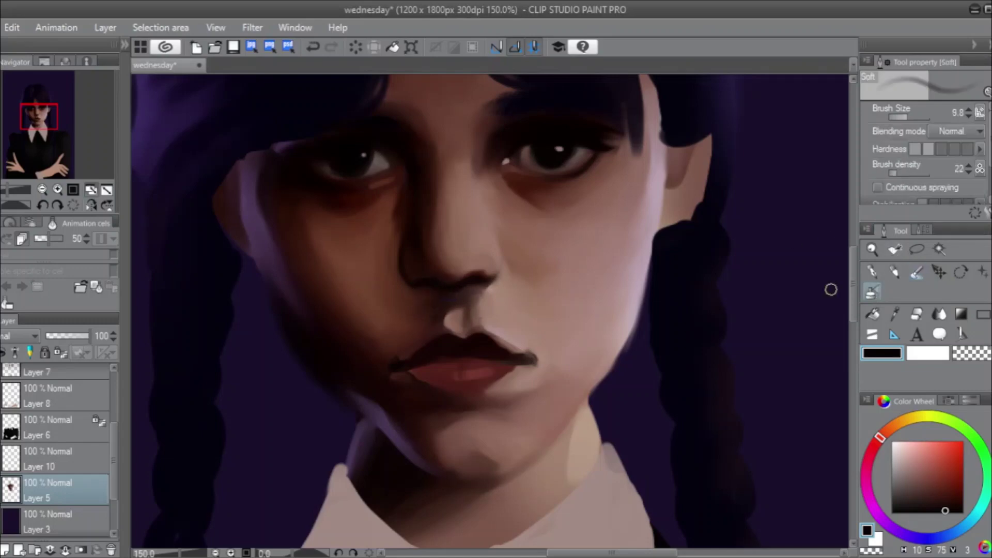
alt+click(406, 219)
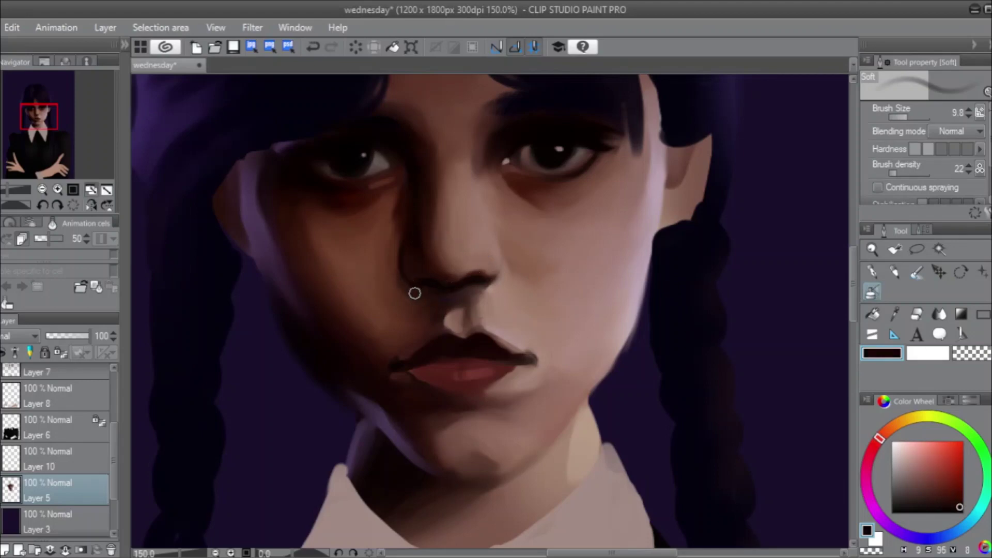
key(ctrl+z)
drag(909, 115, 912, 123)
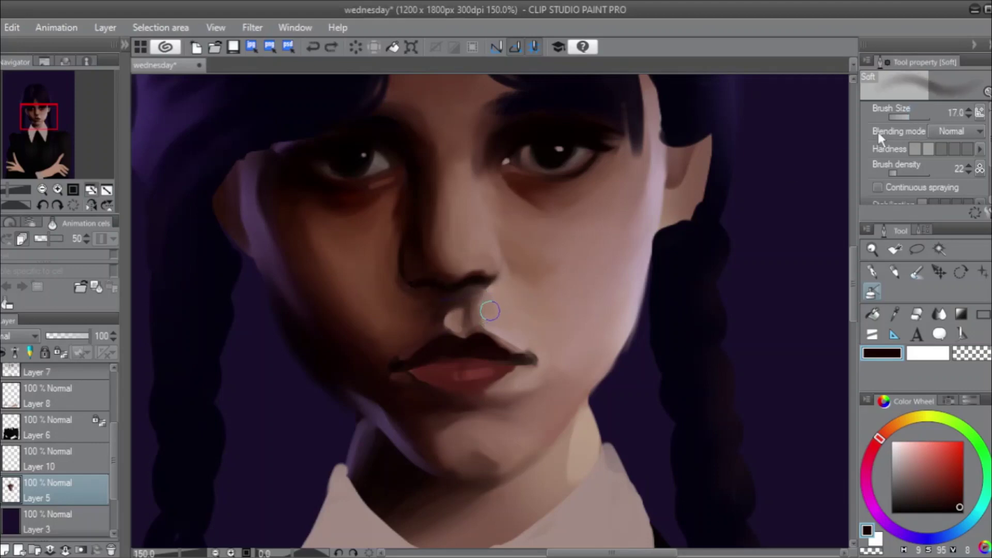
mouse_move(439, 292)
mouse_down()
mouse_move(397, 286)
mouse_move(398, 266)
mouse_move(424, 299)
mouse_move(412, 296)
mouse_move(424, 290)
mouse_move(393, 272)
mouse_up()
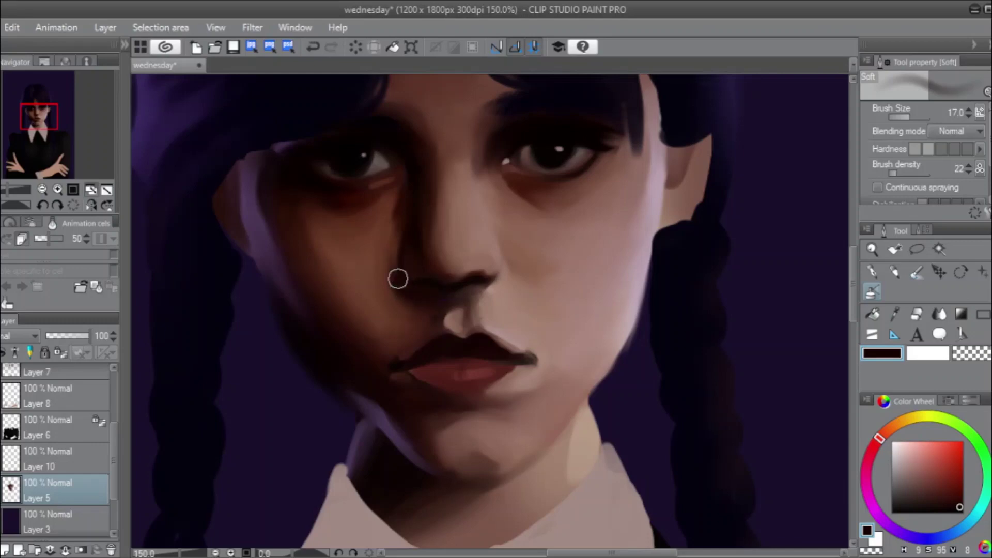
Refine the nostril shapes with Opaque watercolor at size 11.8, sampling a dark brown (H 13, S 82, V 13) and comparing strokes with undo and redo.
click(917, 270)
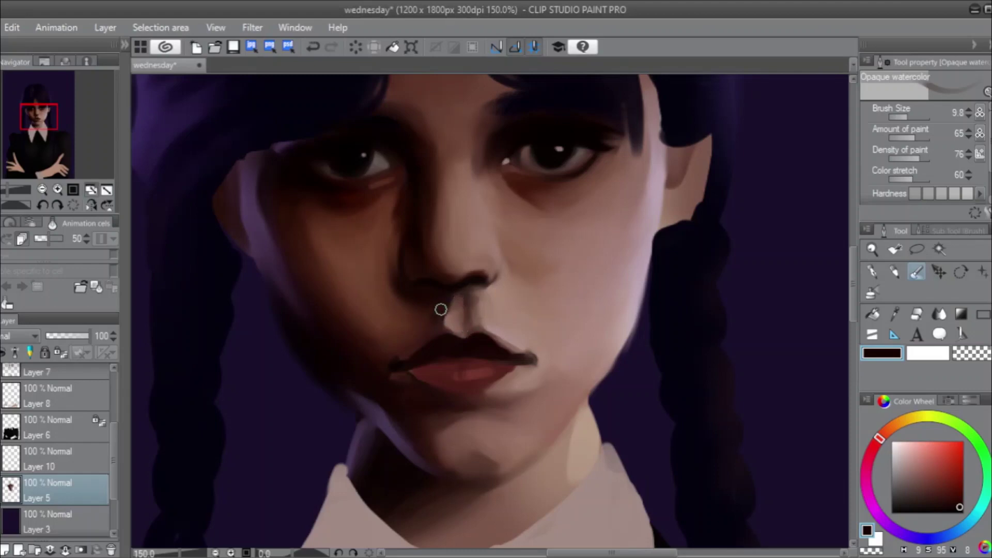
click(907, 116)
click(909, 114)
key(ctrl+z)
key(ctrl+y)
key(ctrl+z)
alt+click(409, 262)
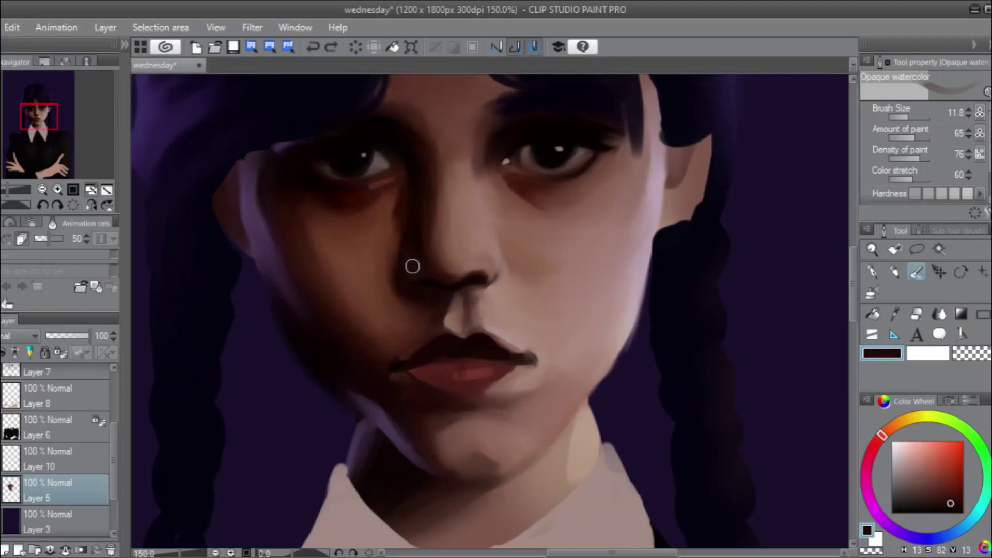
key(ctrl+y)
Smooth the shadowed cheek and under-eye shading at brush sizes 17.0 and 24.5, and check the face in mirrored view.
click(910, 116)
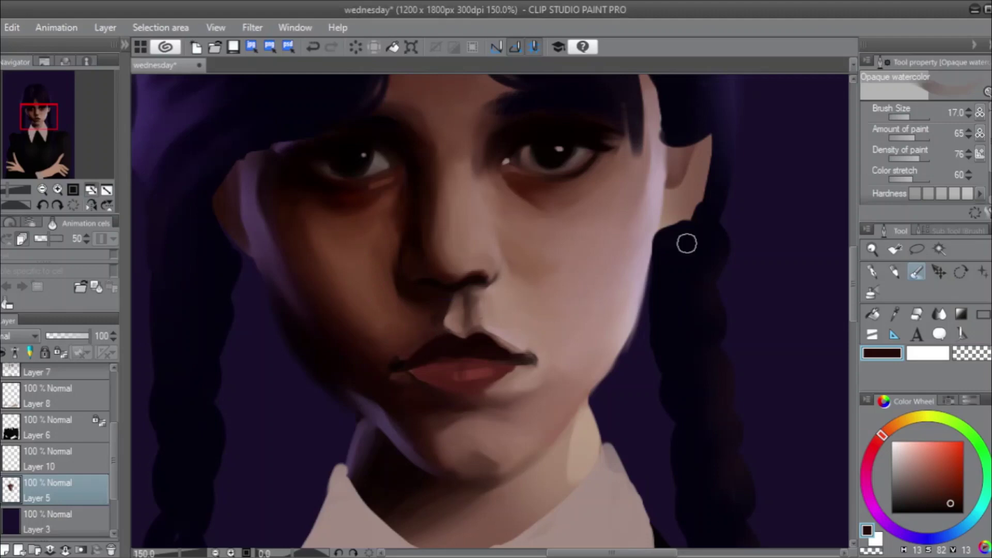
click(912, 116)
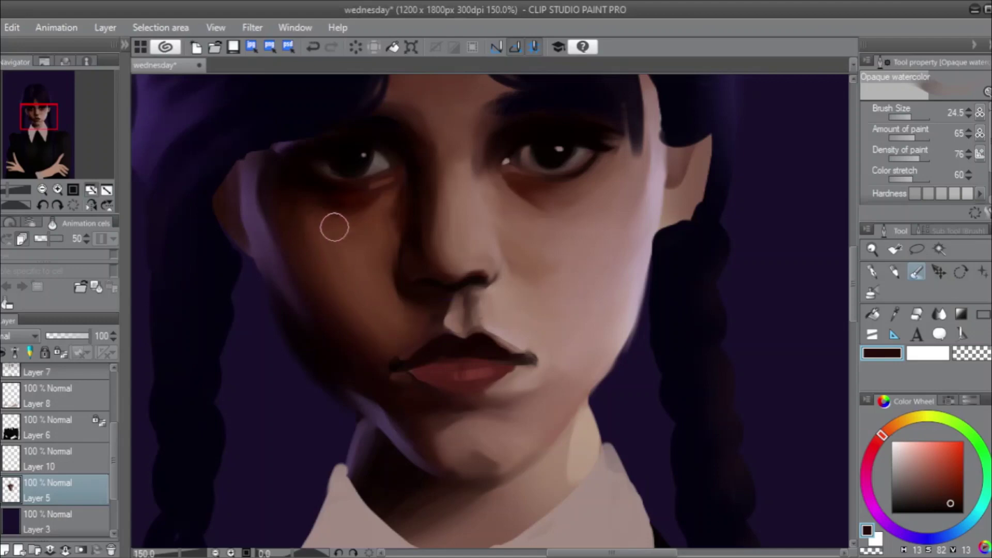
click(92, 204)
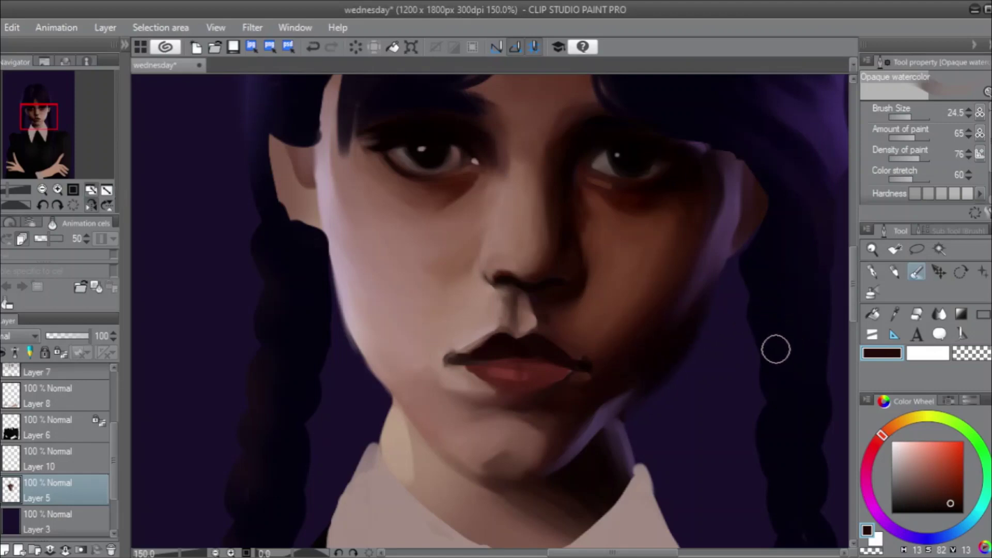
Shade the ear on the shadowed side with Opaque watercolor at size 24.5 in a sampled dark red-brown (H 355, S 53, V 17).
key(e)
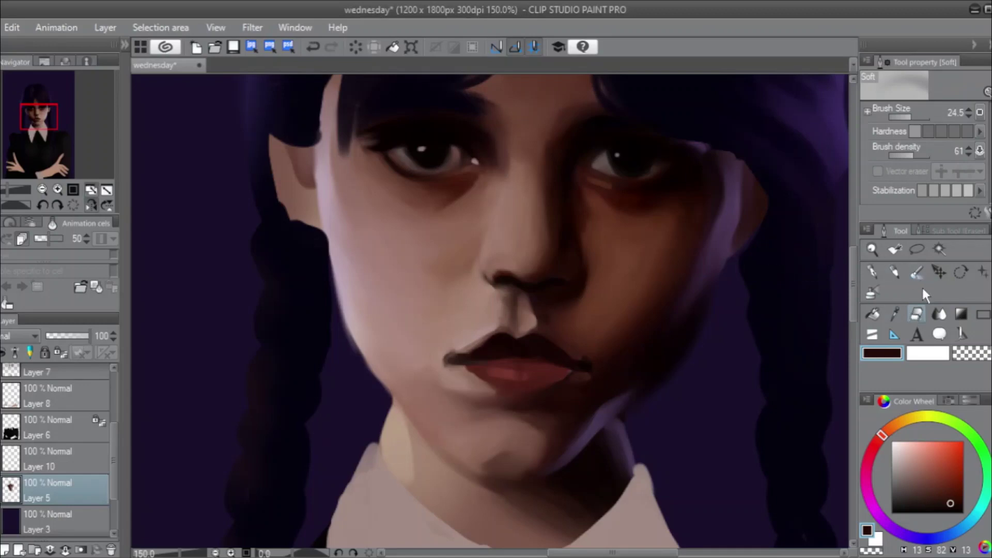
click(916, 272)
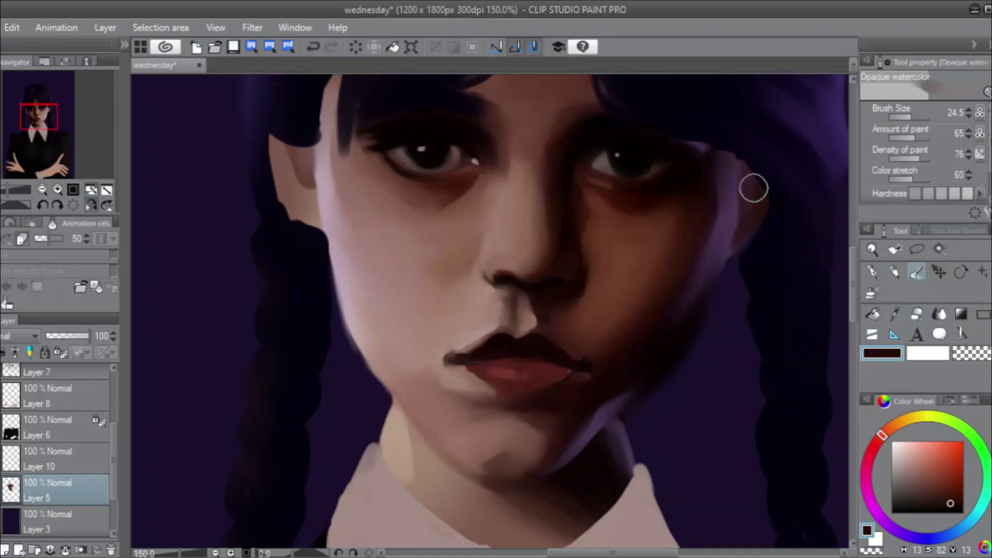
alt+click(753, 206)
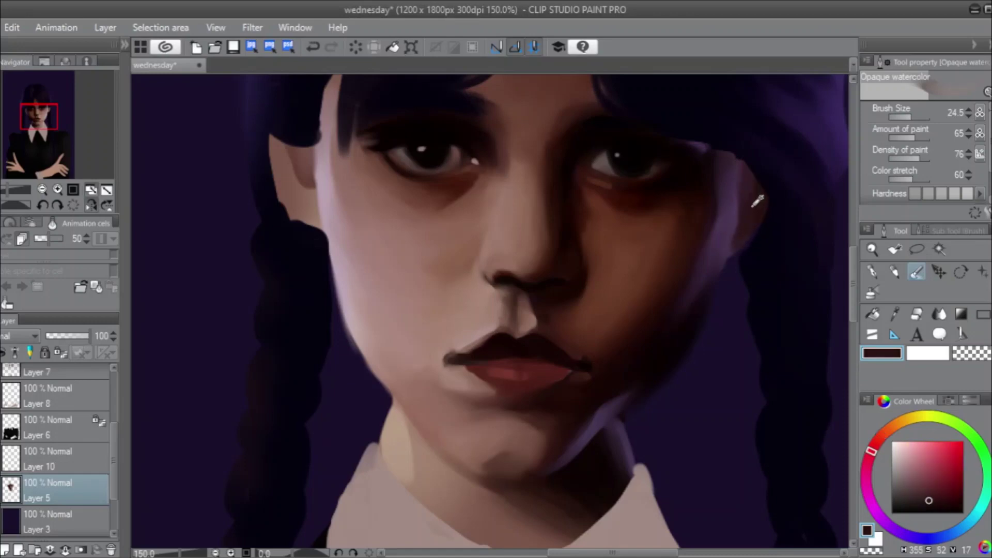
alt+click(756, 201)
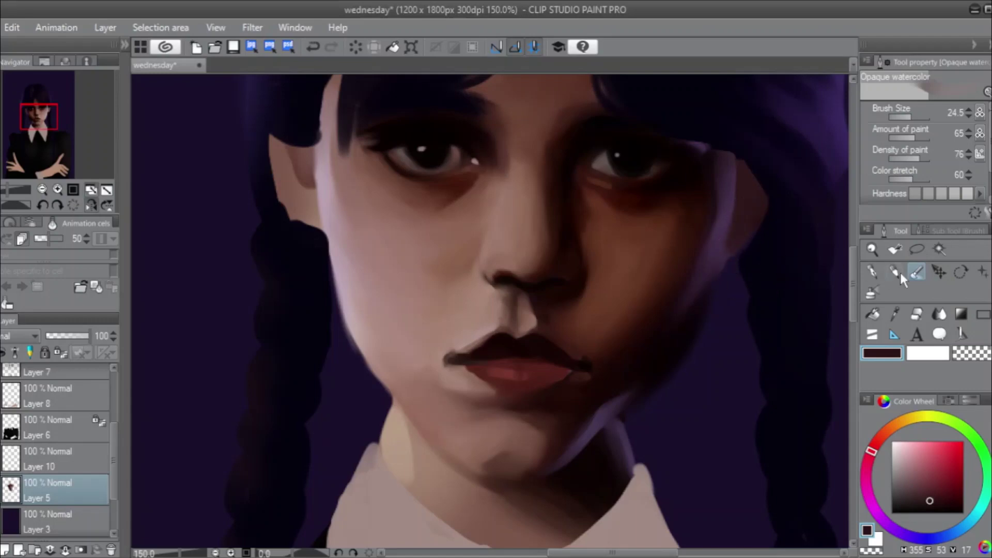
Clean up the shadowed cheek's outer edge with the Soft eraser, and define its jawline at size 5.7 in near-black (H 345, S 73, V 4).
click(917, 313)
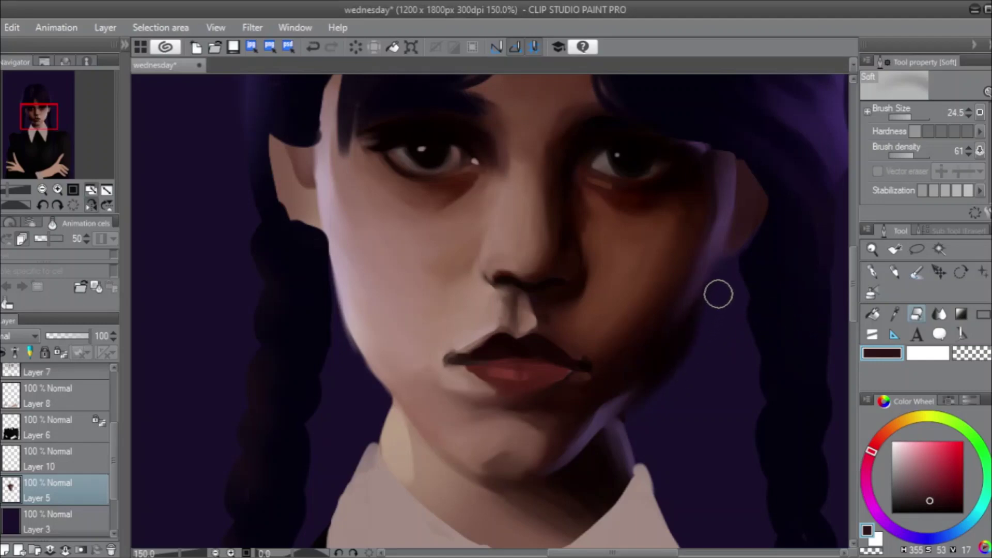
click(916, 270)
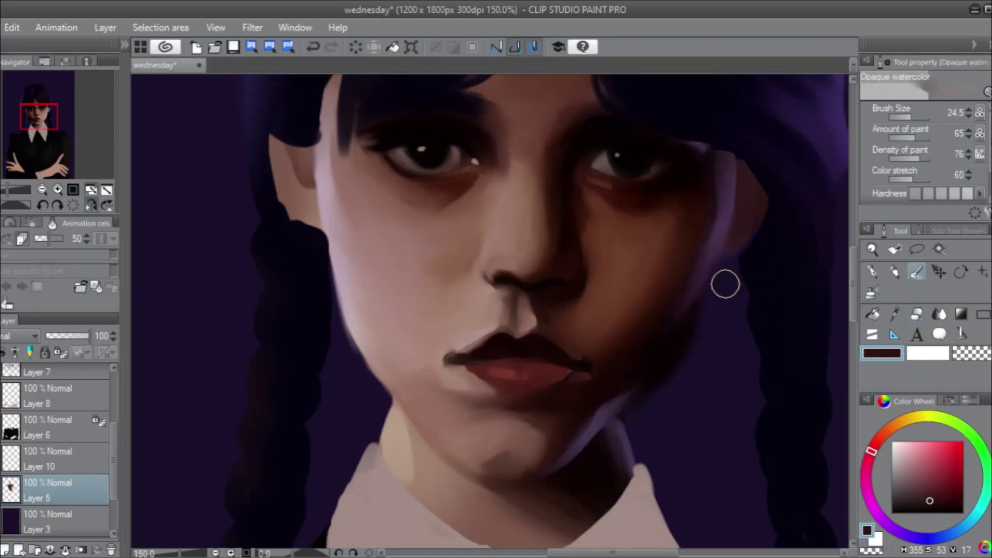
alt+click(680, 333)
drag(911, 119, 907, 119)
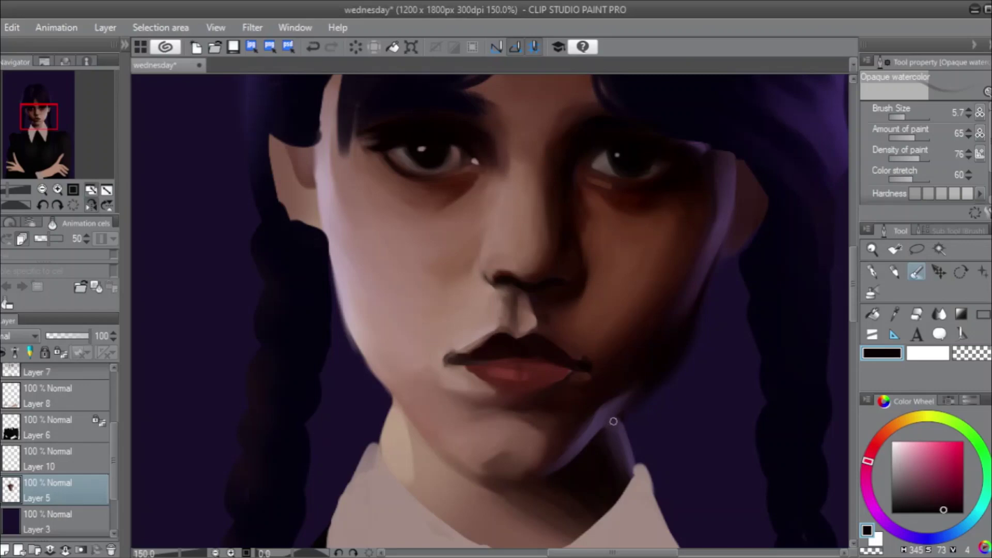
Sharpen the line between the shadowed jaw and neck in near-black, and extend the chin's lower edge in sampled purple (H 297, S 35, V 20).
alt+click(598, 456)
click(942, 507)
drag(618, 425, 563, 461)
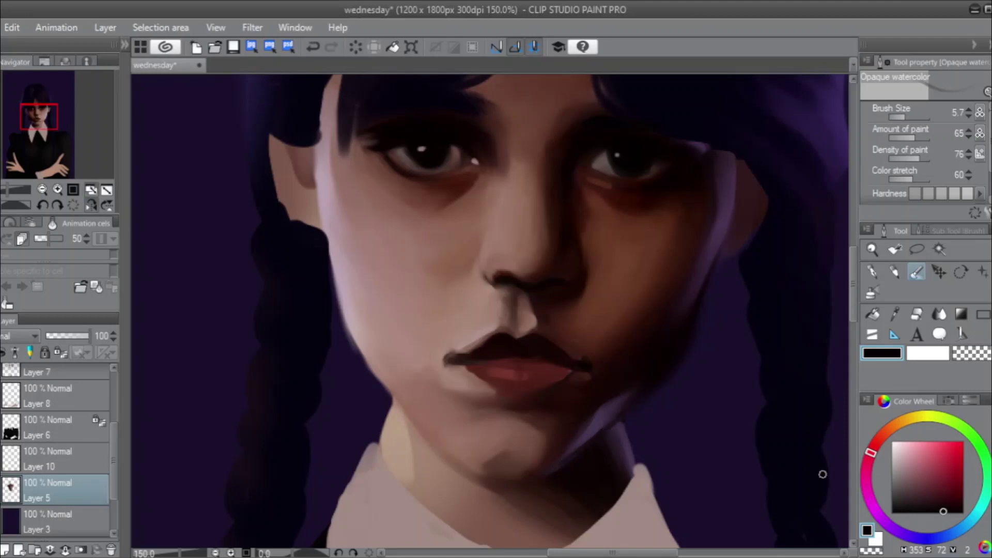
key(ctrl+z)
click(947, 512)
alt+click(555, 464)
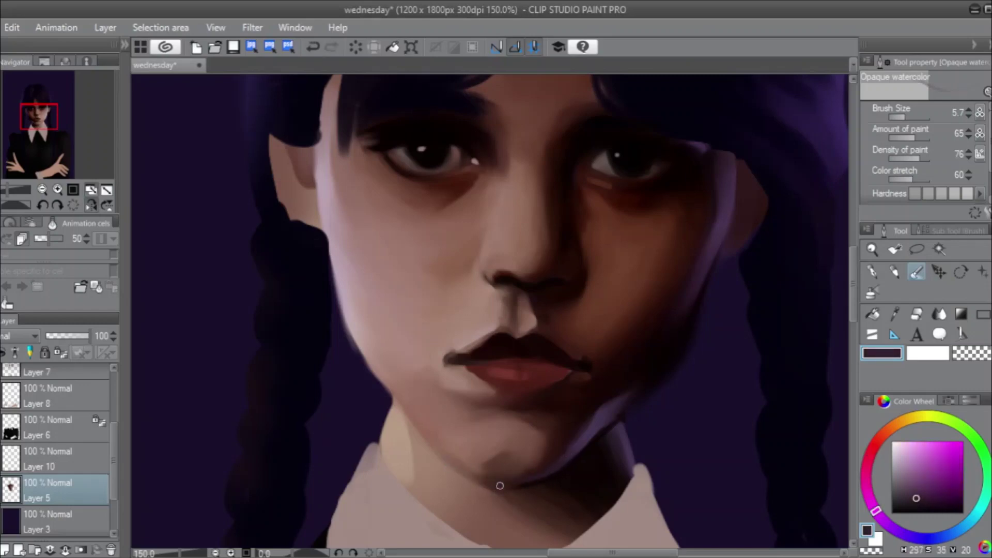
Paint the chin's underside in a sampled skin tone (H 14, S 35, V 58) at sizes 5.7 and 17.0, blending towards the lit jaw in unmirrored view.
alt+click(428, 401)
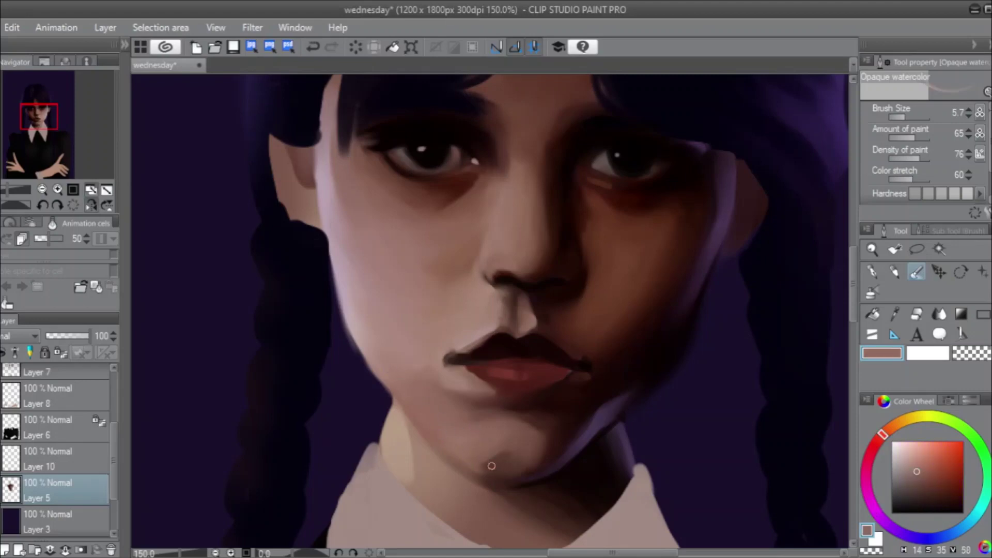
mouse_move(538, 475)
mouse_down()
mouse_move(499, 484)
mouse_move(526, 479)
mouse_up()
drag(904, 115, 909, 115)
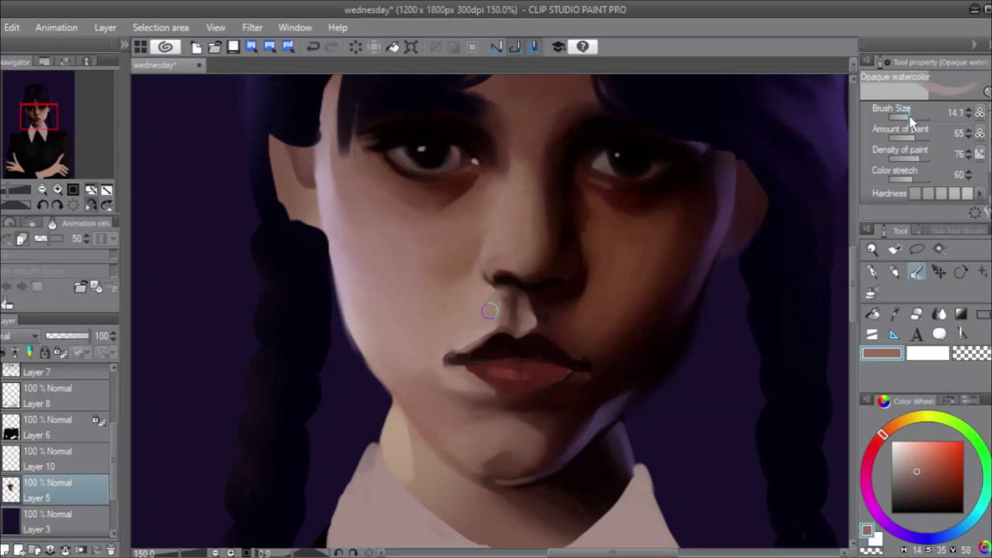
click(91, 204)
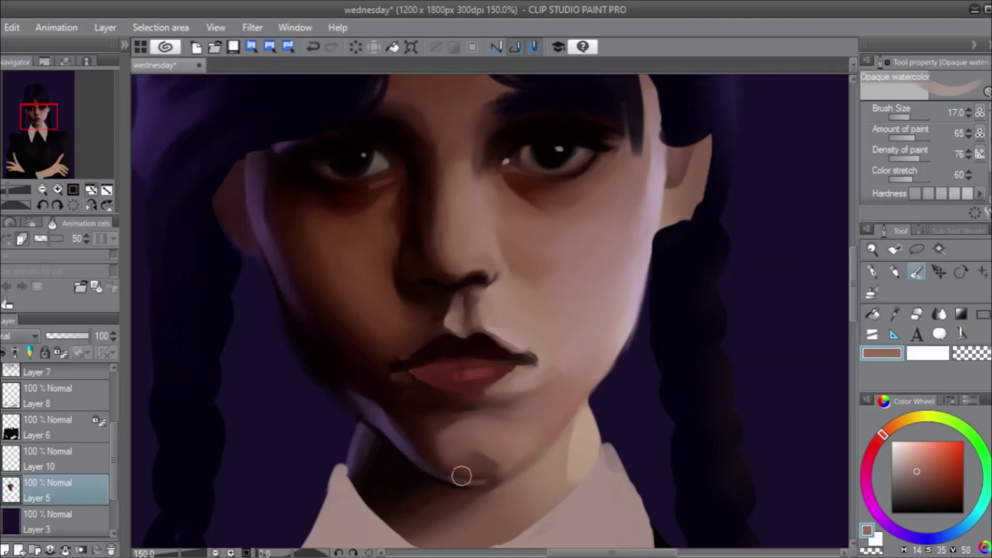
mouse_move(487, 473)
mouse_down()
mouse_move(465, 477)
mouse_move(496, 477)
mouse_move(469, 476)
mouse_move(474, 490)
mouse_move(437, 487)
mouse_move(484, 488)
mouse_move(444, 490)
mouse_move(481, 489)
mouse_move(494, 502)
mouse_move(443, 490)
mouse_move(487, 494)
mouse_move(450, 500)
mouse_move(474, 498)
mouse_move(479, 491)
mouse_move(456, 498)
mouse_move(561, 453)
mouse_move(579, 467)
mouse_move(486, 496)
mouse_move(458, 492)
mouse_move(521, 477)
mouse_move(450, 491)
mouse_move(521, 474)
mouse_move(569, 427)
mouse_up()
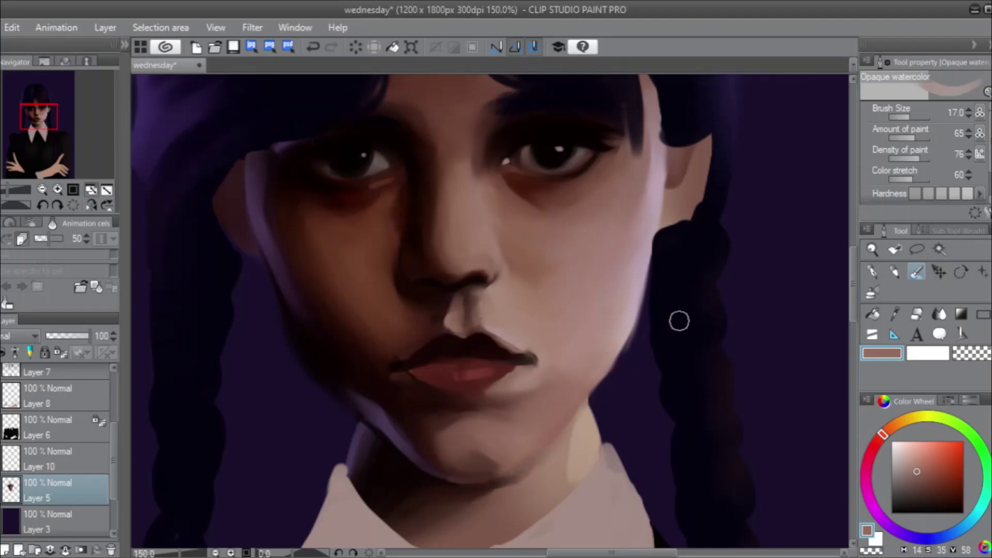
Blend the lit cheek beside the nostril with the skin tone (H 14, S 35, V 58) at size 20.4.
click(909, 116)
click(910, 115)
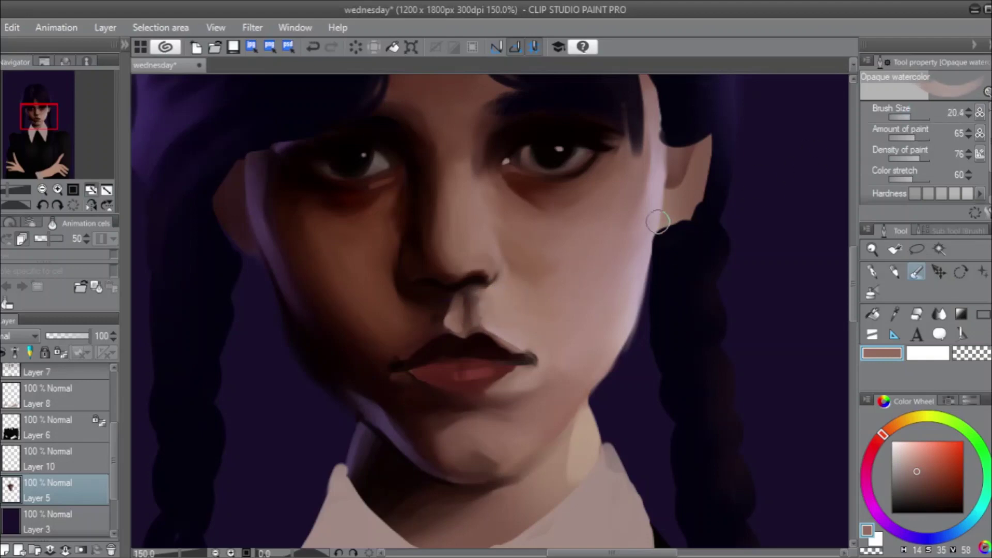
drag(509, 261, 498, 289)
Define the lit side of the nose at size 9.8 in a sampled light skin tone (H 7, S 20, V 70), and mirror the view.
drag(906, 119, 903, 113)
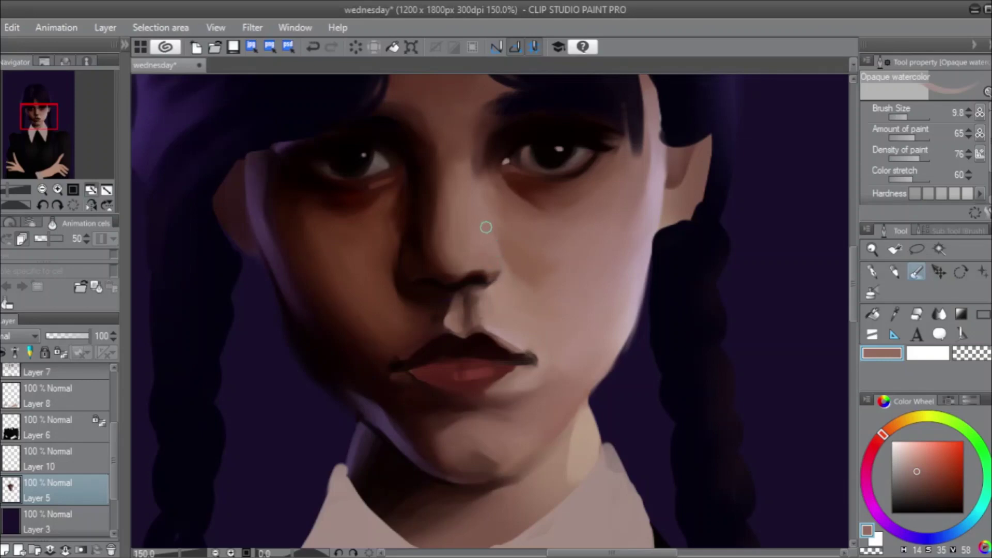
alt+click(622, 294)
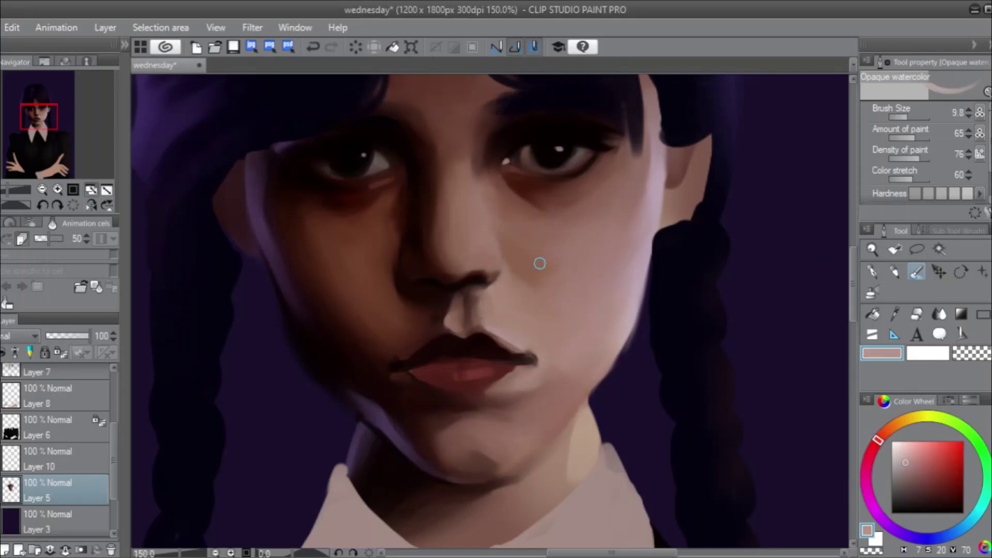
drag(495, 266, 488, 233)
click(91, 204)
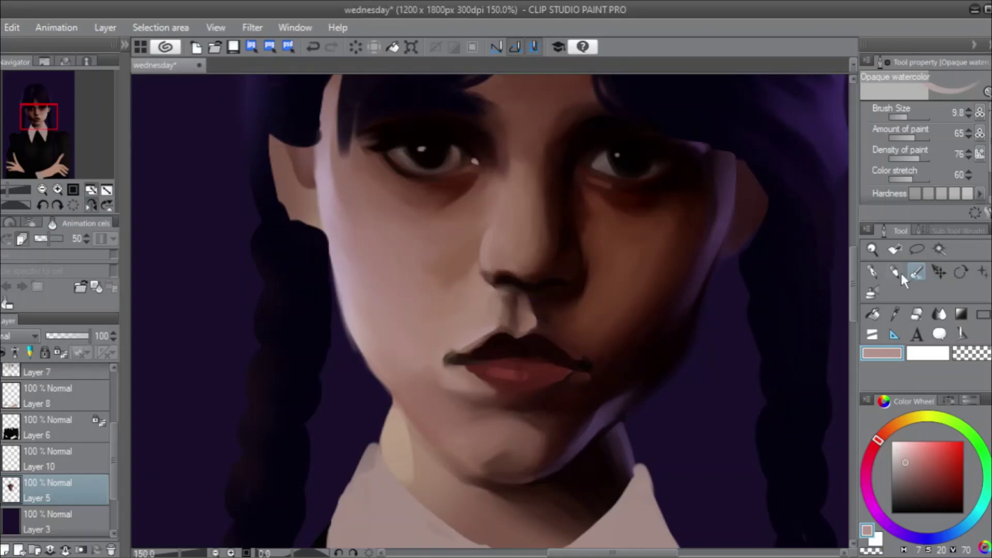
Redraw the dark mouth line out to both corners at size 9.8 in near-black (H 0, S 80, V 8), adding a dark notch at the lips' centre.
alt+click(509, 346)
mouse_move(510, 339)
mouse_down()
mouse_move(463, 358)
mouse_move(478, 355)
mouse_move(451, 358)
mouse_move(479, 359)
mouse_move(441, 362)
mouse_move(449, 370)
mouse_move(471, 354)
mouse_move(452, 356)
mouse_move(438, 372)
mouse_move(474, 357)
mouse_move(442, 363)
mouse_up()
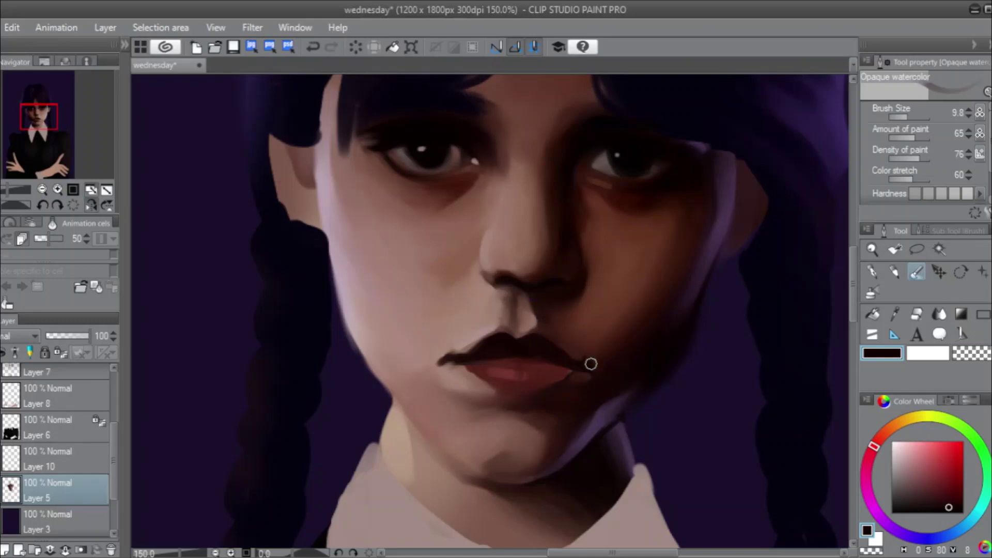
mouse_move(580, 365)
mouse_down()
mouse_move(552, 362)
mouse_move(574, 363)
mouse_up()
mouse_move(523, 358)
mouse_down()
mouse_move(525, 379)
mouse_move(513, 387)
mouse_move(546, 380)
mouse_move(501, 379)
mouse_move(564, 368)
mouse_move(591, 347)
mouse_up()
Paint the crease under the lit eye in sampled dark brown (H 13, S 82, V 24), adjusting the brush to 14.1 and 8.2, and unmirror the view.
alt+click(457, 184)
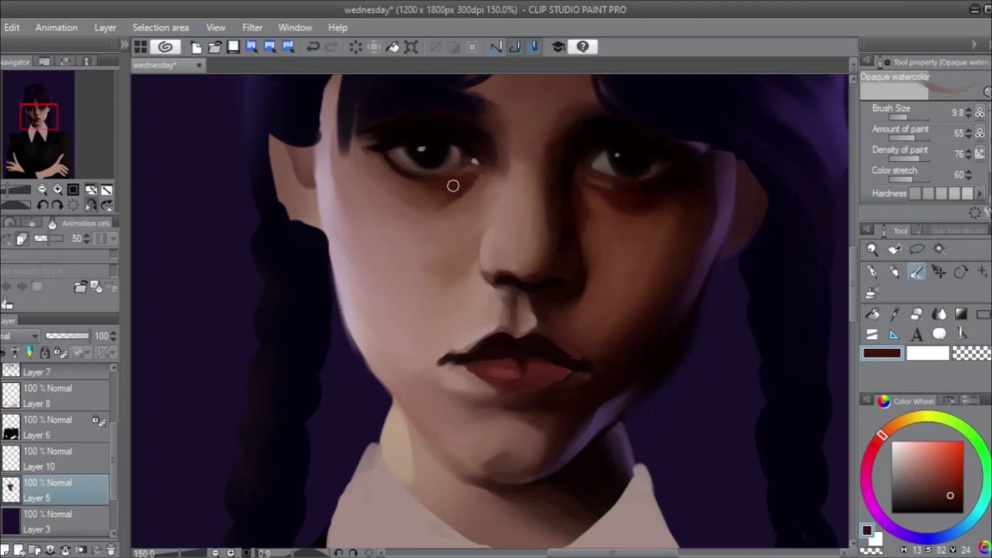
mouse_move(451, 186)
mouse_down()
mouse_move(397, 182)
mouse_move(448, 186)
mouse_move(400, 171)
mouse_move(402, 152)
mouse_move(421, 193)
mouse_move(378, 160)
mouse_move(405, 187)
mouse_move(379, 162)
mouse_move(404, 184)
mouse_move(438, 188)
mouse_move(382, 170)
mouse_move(425, 201)
mouse_move(386, 181)
mouse_move(447, 191)
mouse_move(413, 183)
mouse_move(442, 192)
mouse_move(416, 200)
mouse_move(488, 175)
mouse_move(511, 191)
mouse_move(423, 195)
mouse_move(470, 182)
mouse_move(422, 204)
mouse_up()
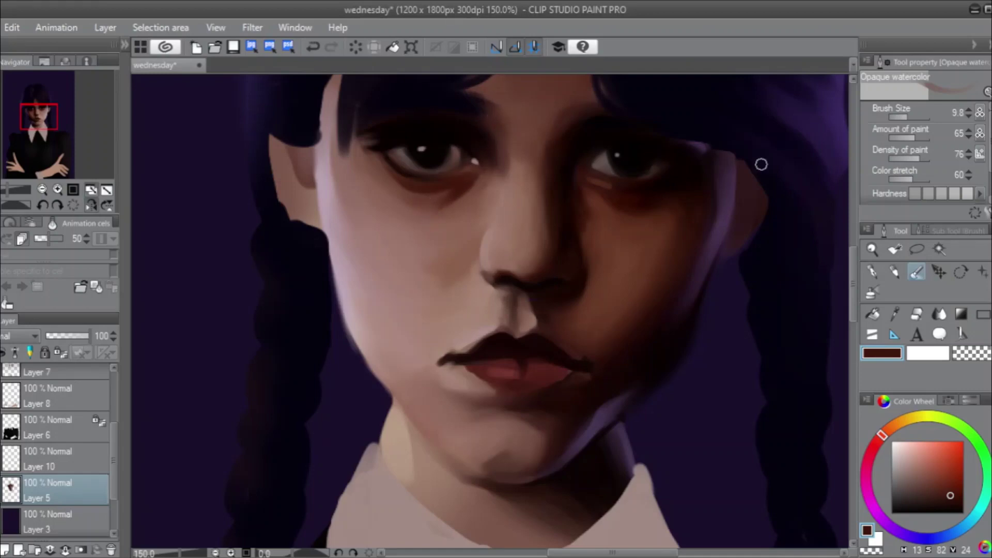
drag(909, 119, 910, 122)
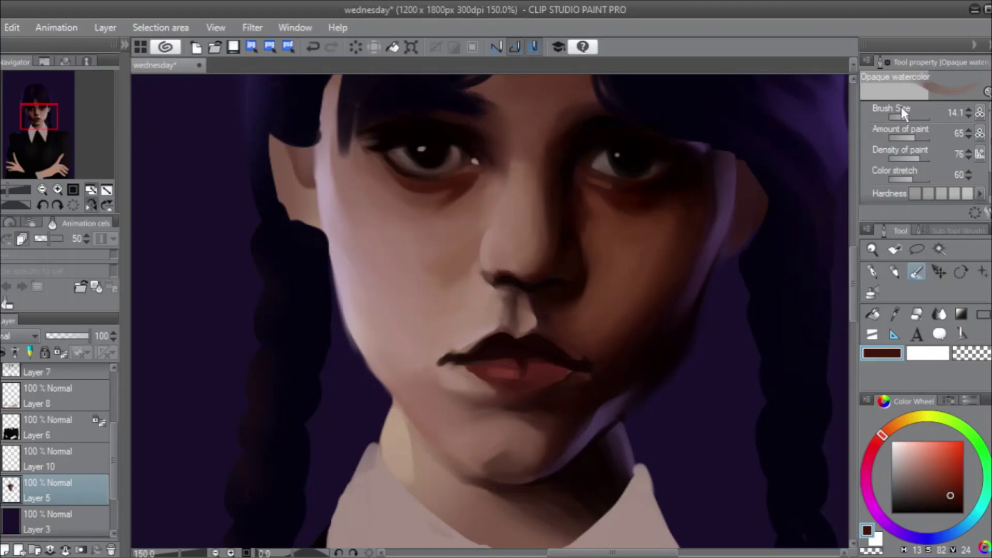
drag(910, 120, 904, 119)
click(93, 203)
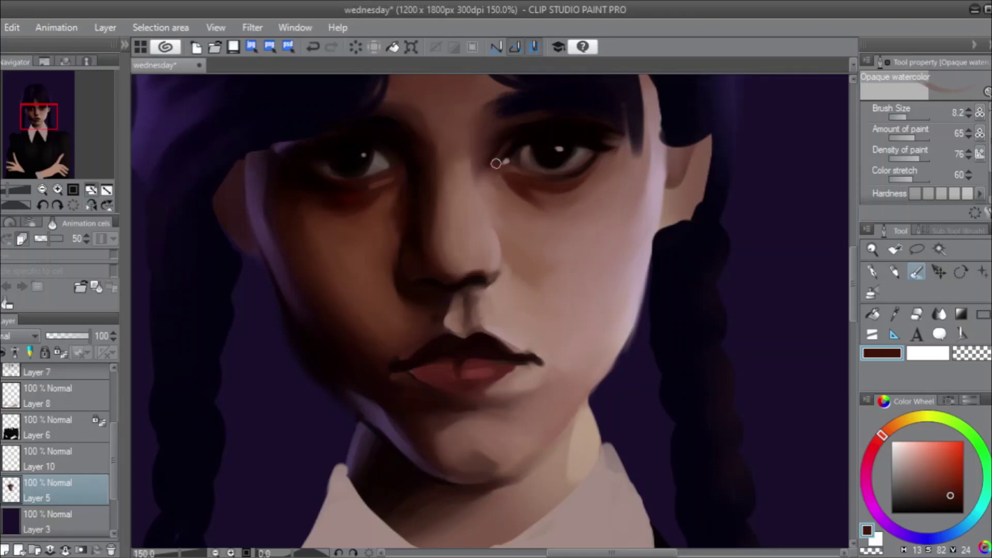
Touch up the lit side of the face in a sampled pinkish skin tone (H 358, S 19, V 66), adjusting the brush to 17 and 11.8.
alt+click(611, 241)
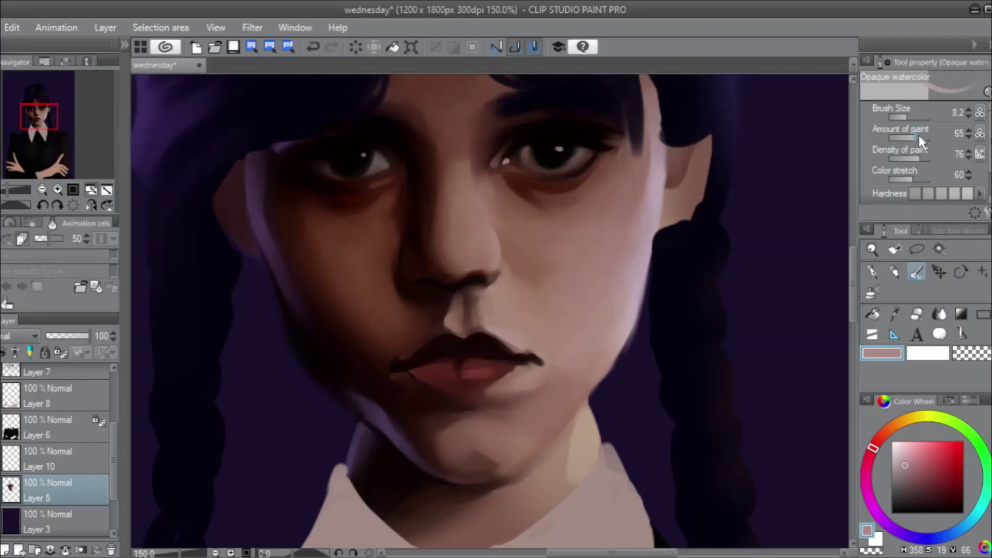
drag(910, 119, 910, 116)
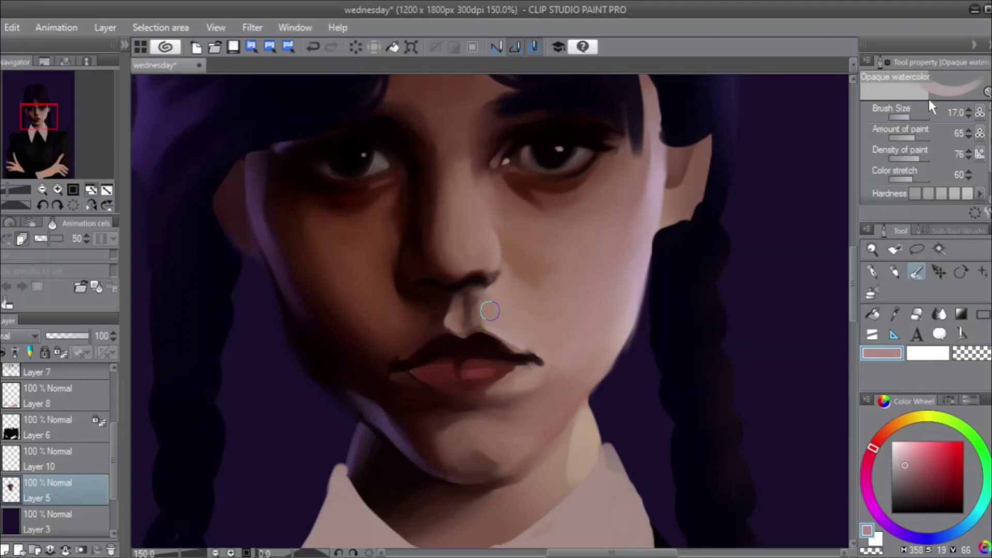
drag(904, 118, 910, 117)
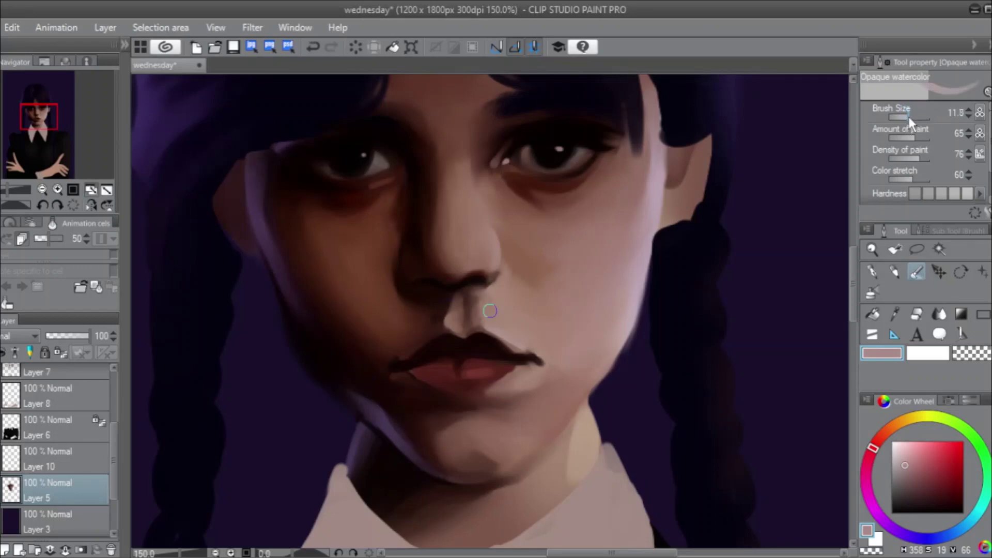
Sample near-black (H 0, S 80, V 8) from the upper lip and check the face in mirrored view.
alt+click(460, 342)
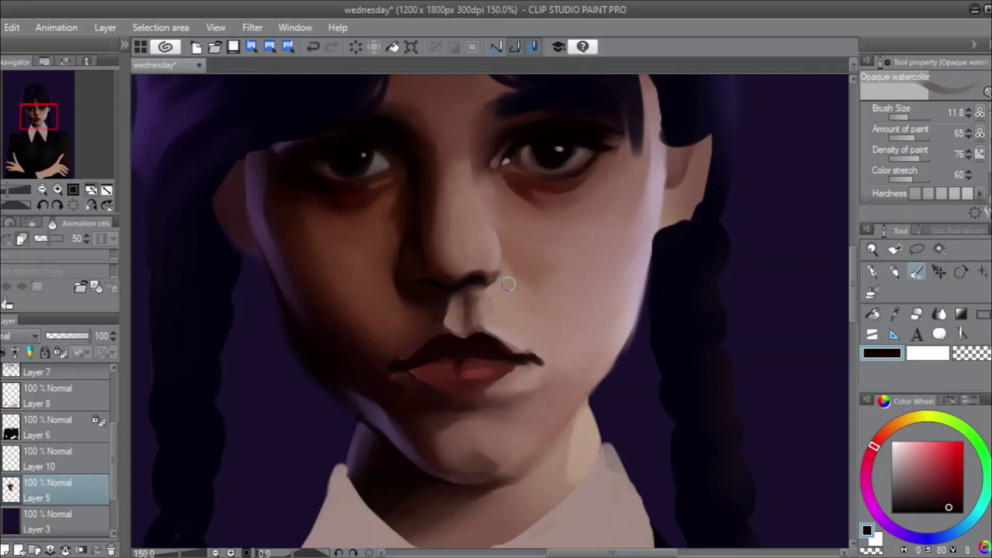
click(89, 204)
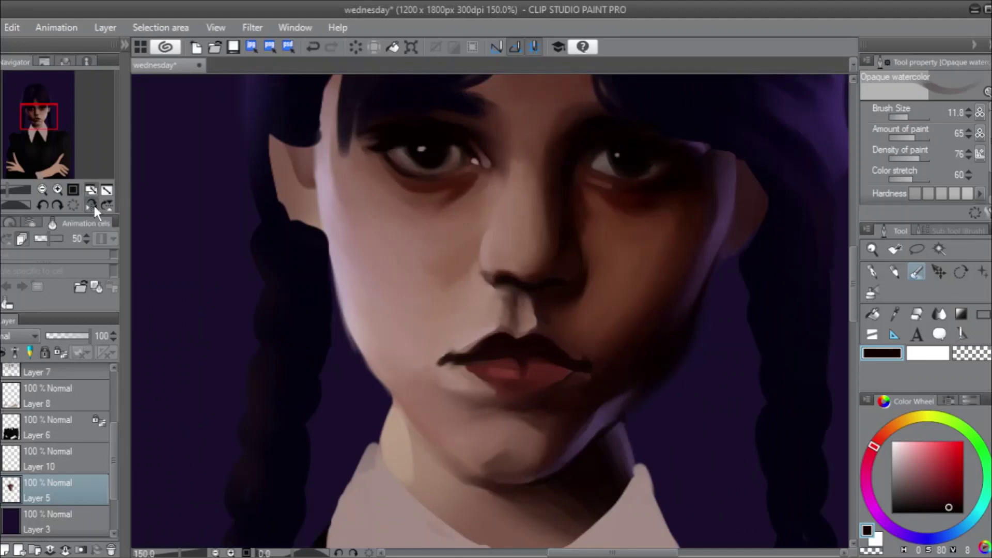
click(93, 203)
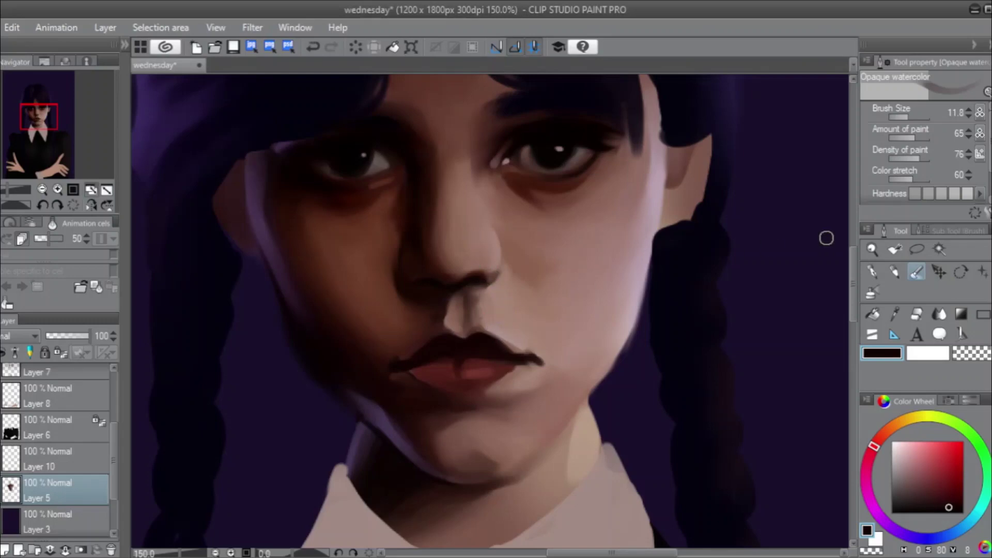
Lasso the nose along its shadowed side from brow to nostril and shift it slightly toward the lit cheek.
click(916, 249)
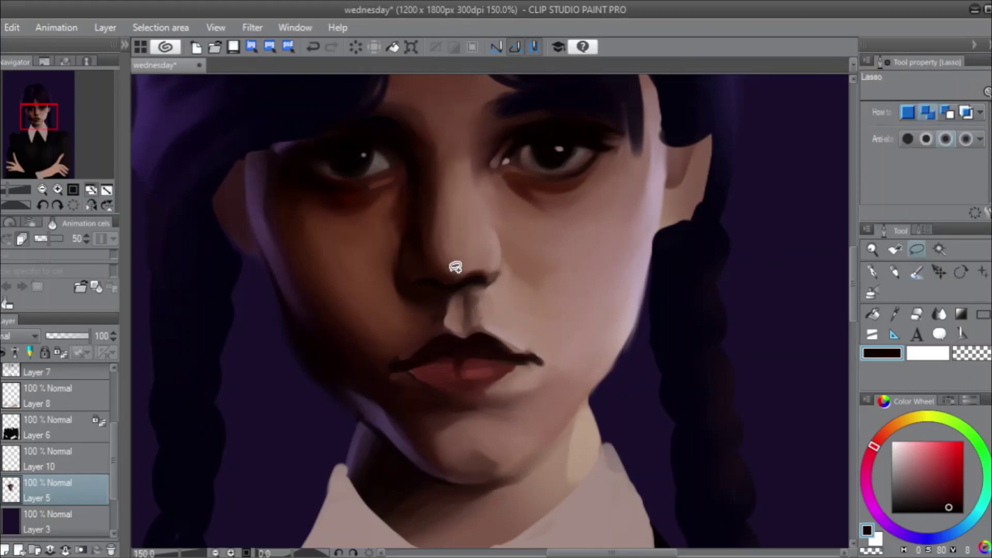
mouse_move(443, 290)
mouse_down()
mouse_move(454, 228)
mouse_move(427, 98)
mouse_move(397, 135)
mouse_move(410, 197)
mouse_move(389, 268)
mouse_move(423, 303)
mouse_move(440, 306)
mouse_move(437, 285)
mouse_move(442, 295)
mouse_up()
click(477, 337)
click(400, 339)
click(291, 342)
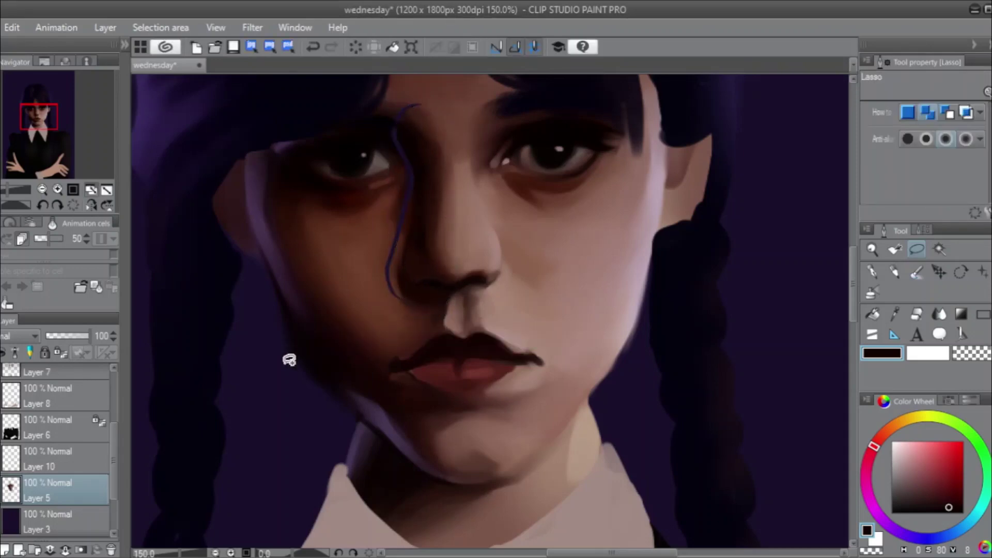
click(917, 312)
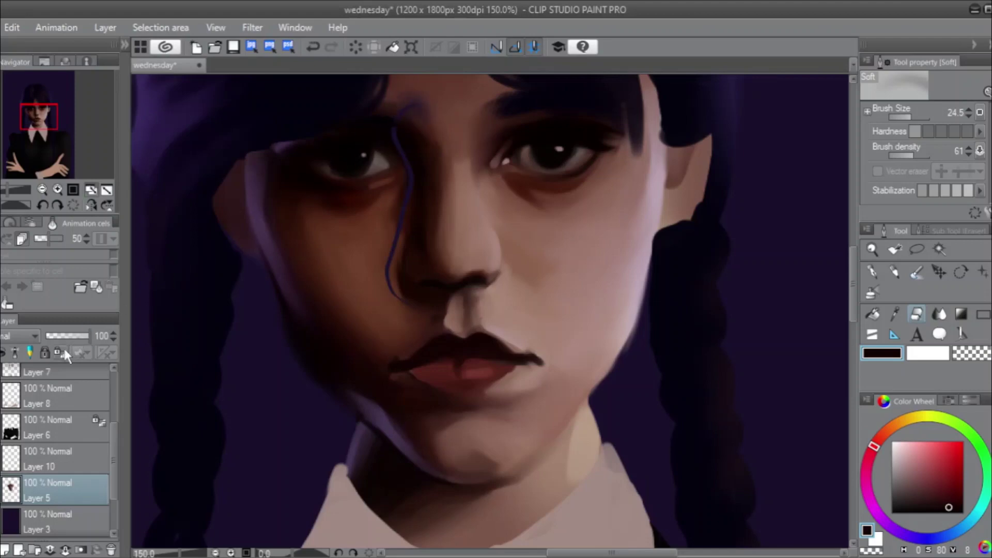
click(918, 272)
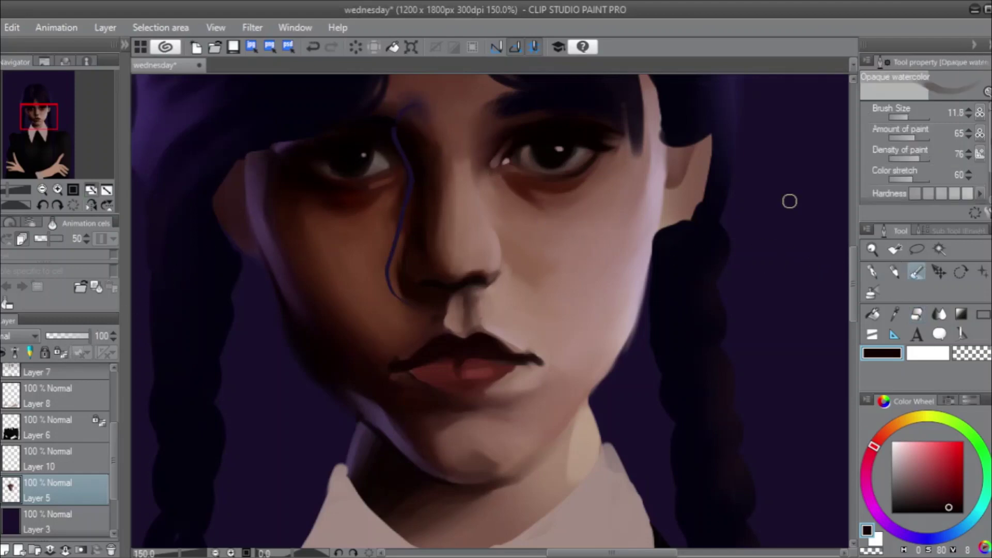
click(314, 46)
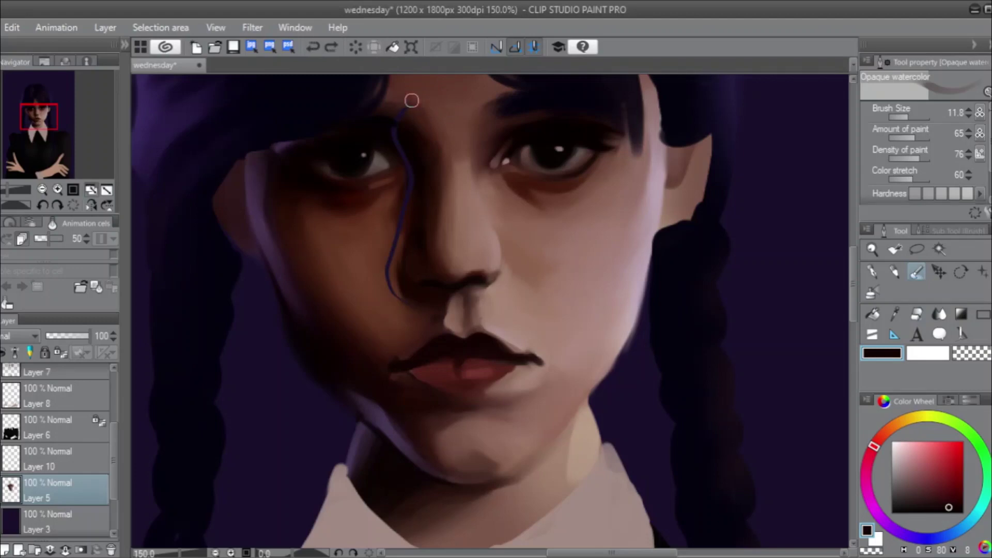
Paint over the dark blue gap along the shadowed side of the nose with the Opaque watercolor brush at size 14.1 in near-black.
click(913, 116)
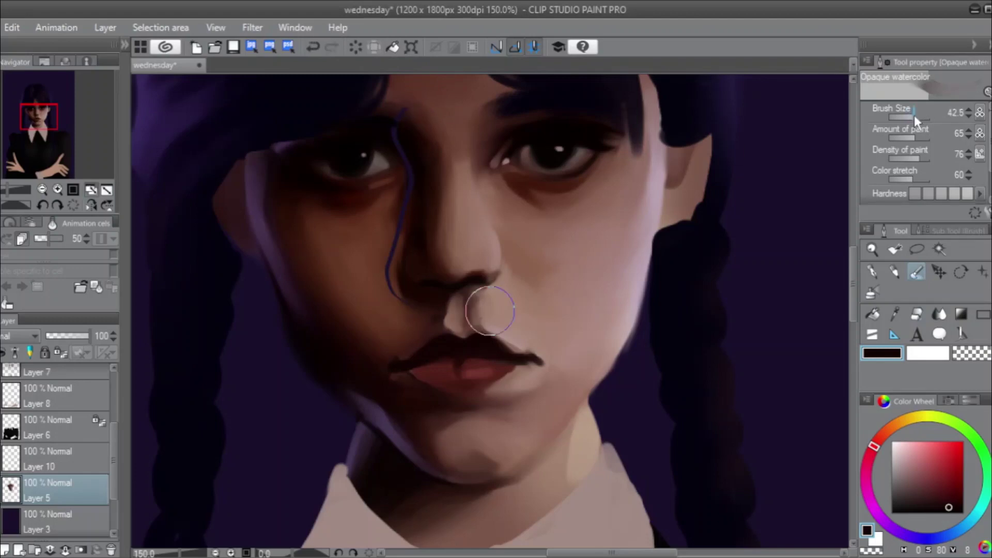
drag(912, 116, 909, 118)
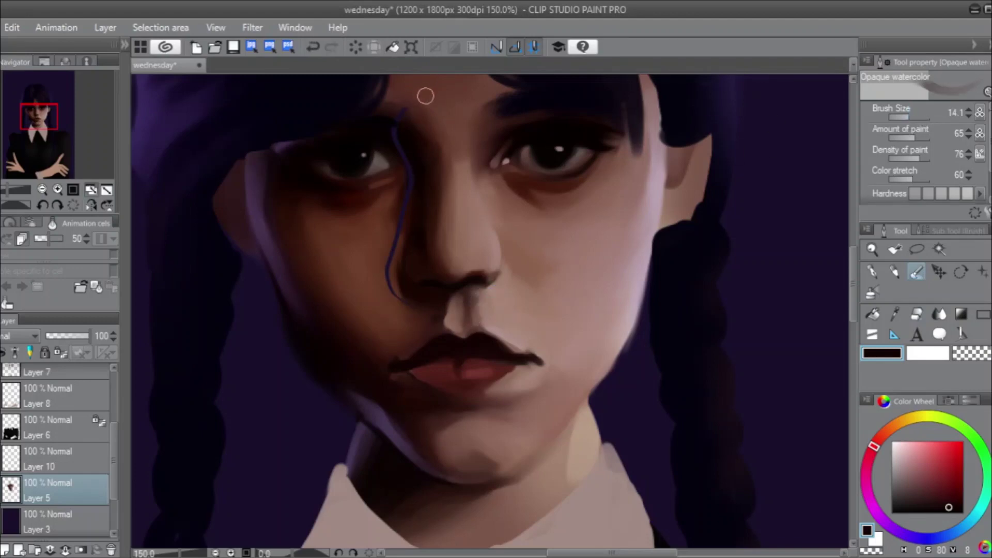
mouse_move(414, 106)
mouse_down()
mouse_move(398, 139)
mouse_move(391, 135)
mouse_move(412, 175)
mouse_move(405, 213)
mouse_move(390, 221)
mouse_move(399, 208)
mouse_move(414, 234)
mouse_move(415, 188)
mouse_move(405, 210)
mouse_move(416, 337)
mouse_move(385, 286)
mouse_move(392, 242)
mouse_move(385, 271)
mouse_move(427, 293)
mouse_up()
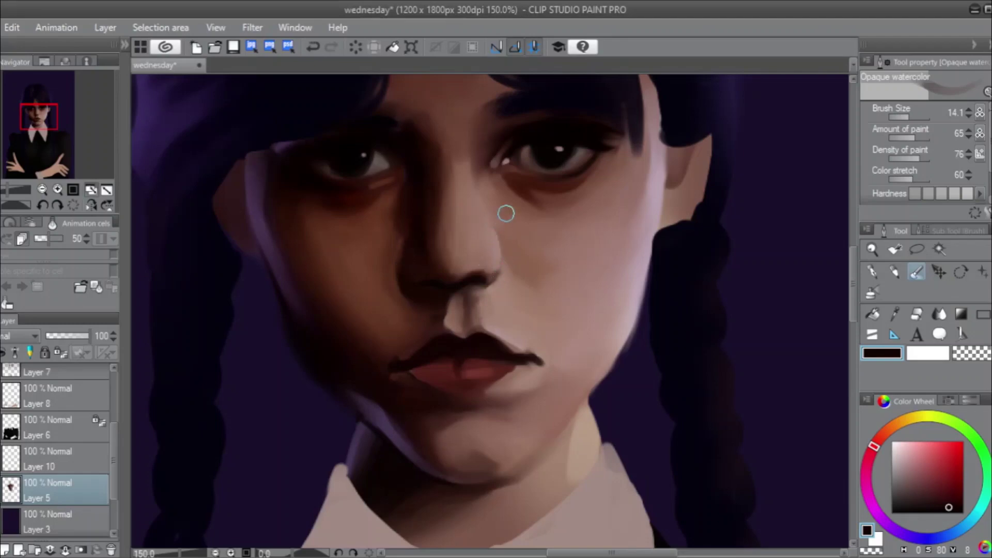
Reshape the lit nostril and its wing at size 14.1, working in both mirrored and normal view.
click(91, 205)
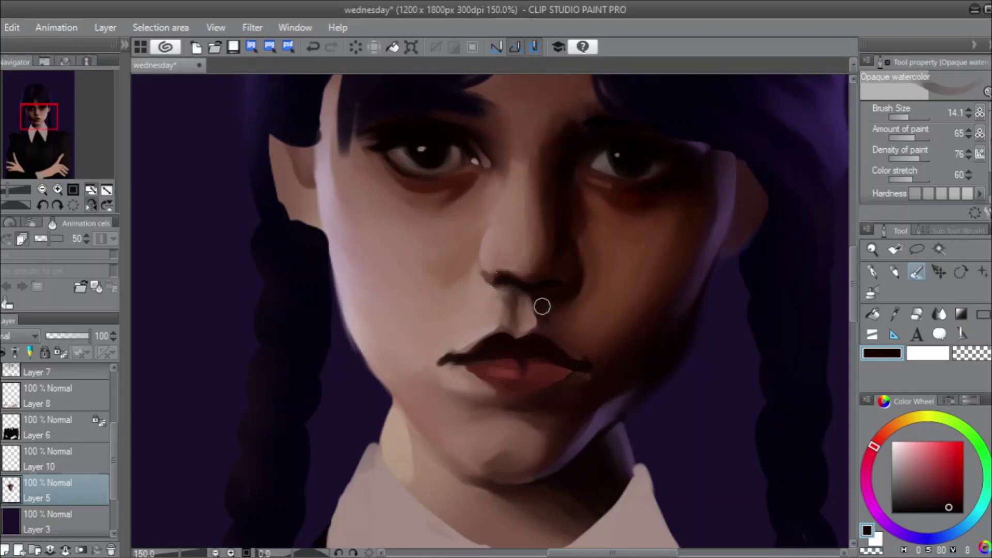
drag(500, 281, 484, 272)
click(91, 205)
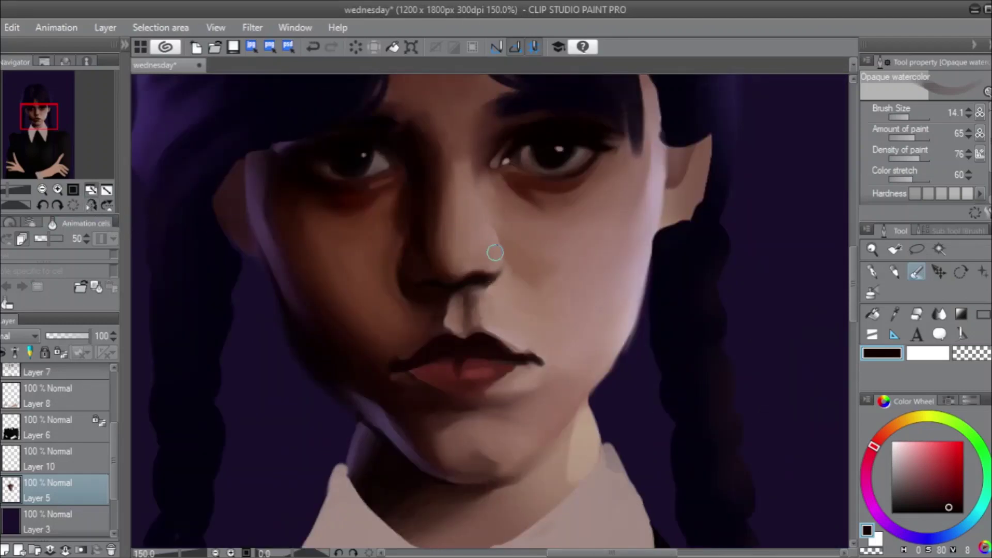
drag(494, 252, 488, 285)
click(91, 205)
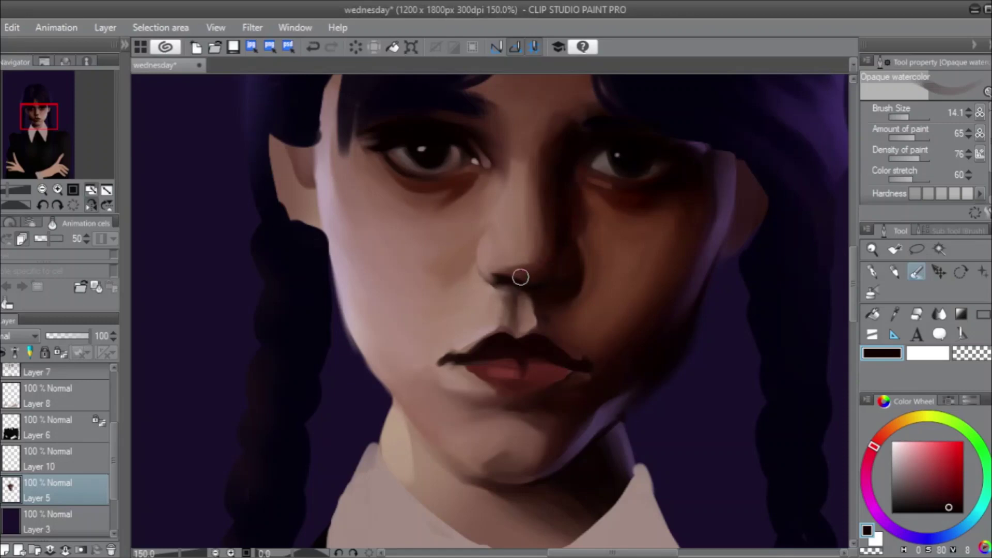
Refine the nostril and nose underside at sizes 8.2 and 11.8, using a sampled skin tone (H 16, S 32, V 61), and unmirror the view.
click(907, 117)
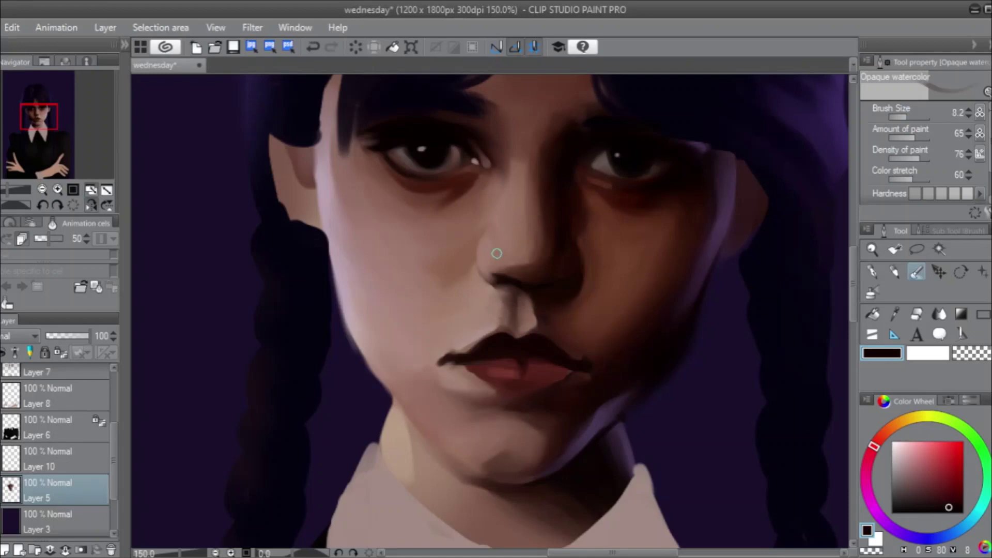
alt+click(491, 262)
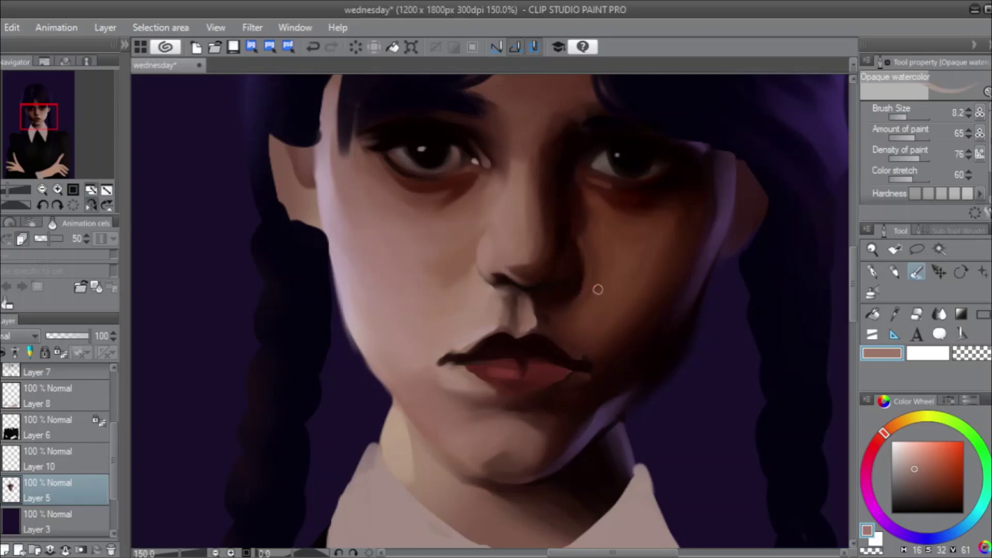
click(900, 116)
drag(903, 113, 909, 118)
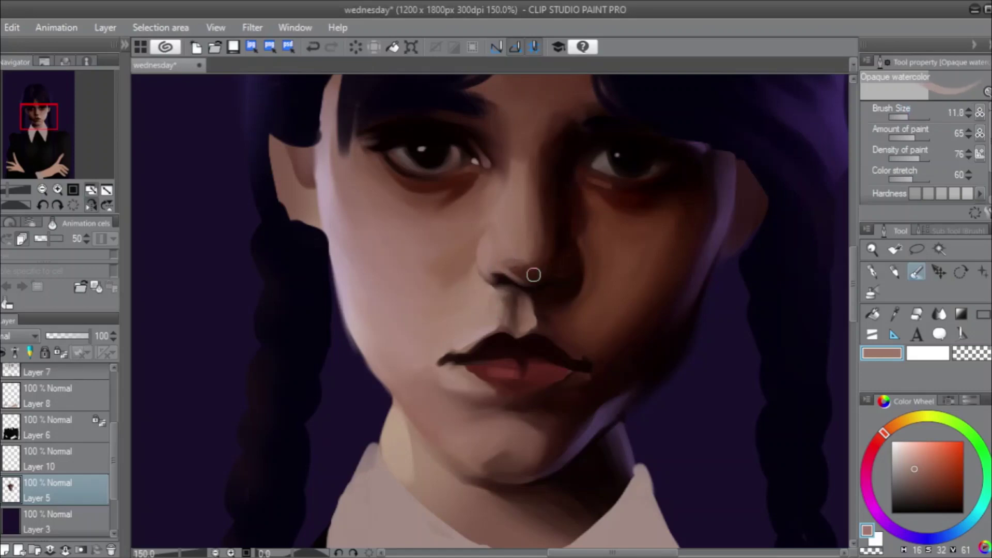
click(93, 204)
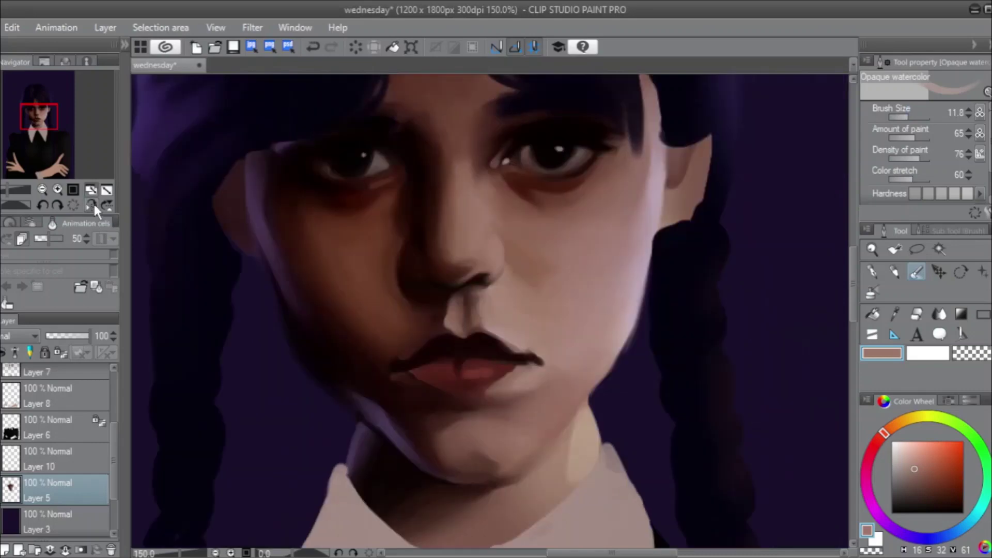
Reshape and darken the lower lip from corner to corner with the brush at size 14.1.
click(915, 112)
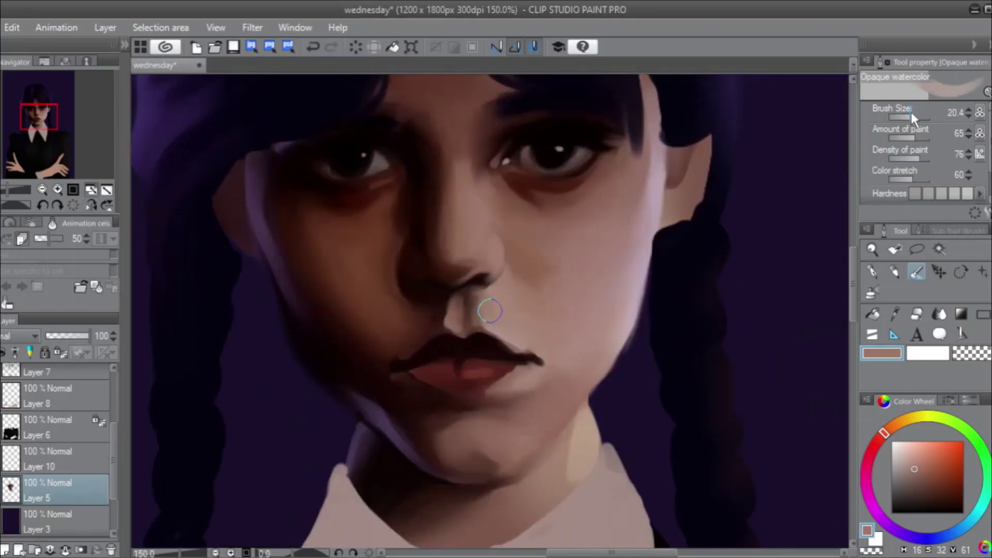
click(911, 112)
click(910, 114)
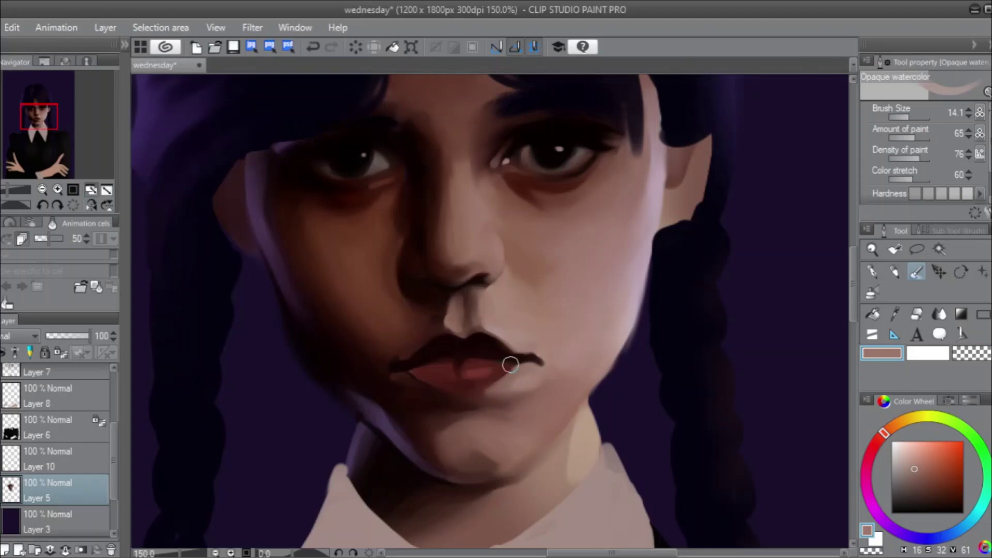
mouse_move(497, 372)
mouse_down()
mouse_move(477, 387)
mouse_move(498, 376)
mouse_move(449, 387)
mouse_move(439, 378)
mouse_move(483, 375)
mouse_up()
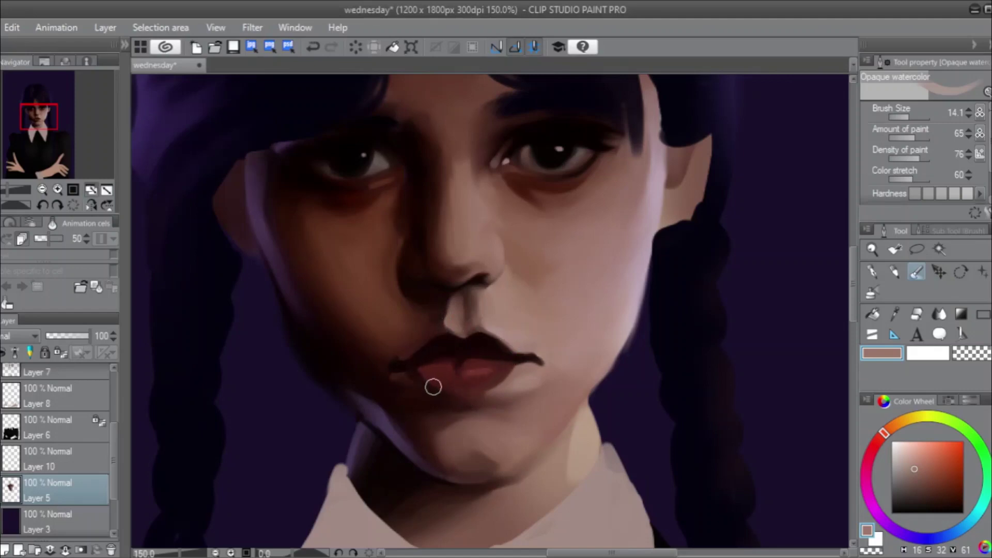
drag(435, 370, 409, 363)
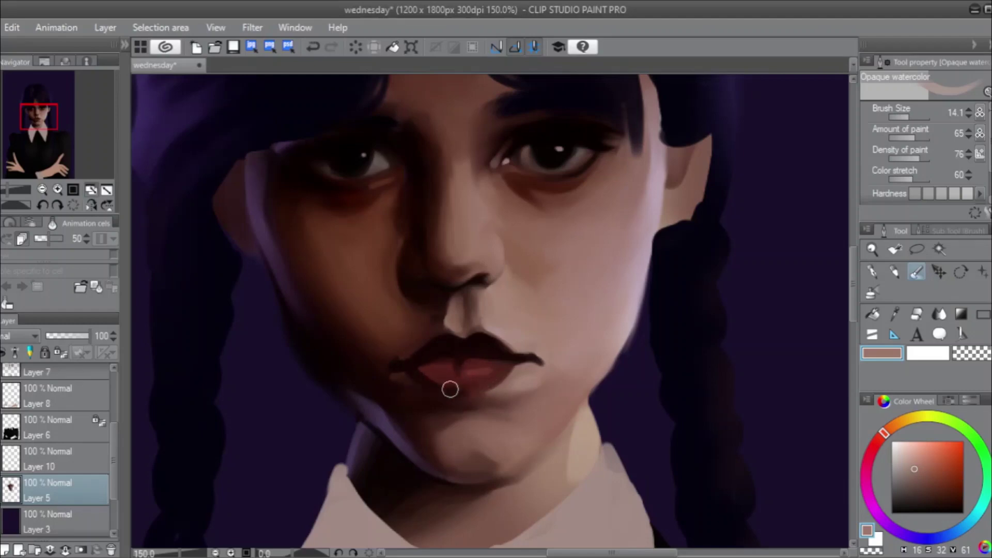
mouse_move(450, 389)
mouse_down()
mouse_move(428, 372)
mouse_move(458, 381)
mouse_move(420, 369)
mouse_move(436, 378)
mouse_move(471, 365)
mouse_move(459, 365)
mouse_move(463, 377)
mouse_up()
Soften the crease and skin under the lit eye, adjusting the brush to 24.5 and 20.4.
drag(916, 117, 910, 113)
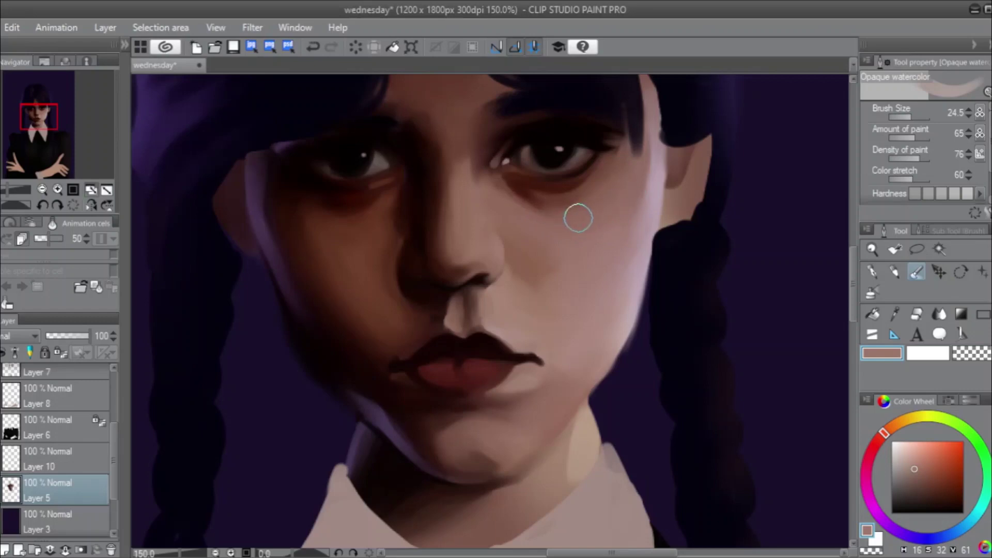
drag(917, 116, 913, 118)
mouse_move(532, 197)
mouse_down()
mouse_move(588, 224)
mouse_move(525, 185)
mouse_move(563, 192)
mouse_up()
Tint the skin below the lit eye's outer corner in muted mauve (H 343, S 35, V 43) with a brush around 11.8.
alt+click(587, 178)
drag(882, 435, 869, 460)
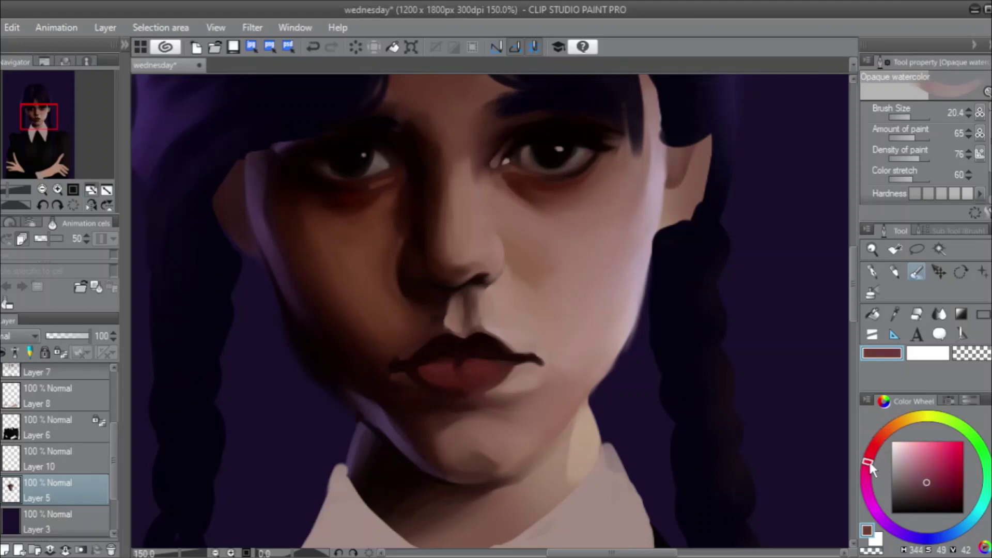
drag(926, 482, 916, 482)
click(909, 117)
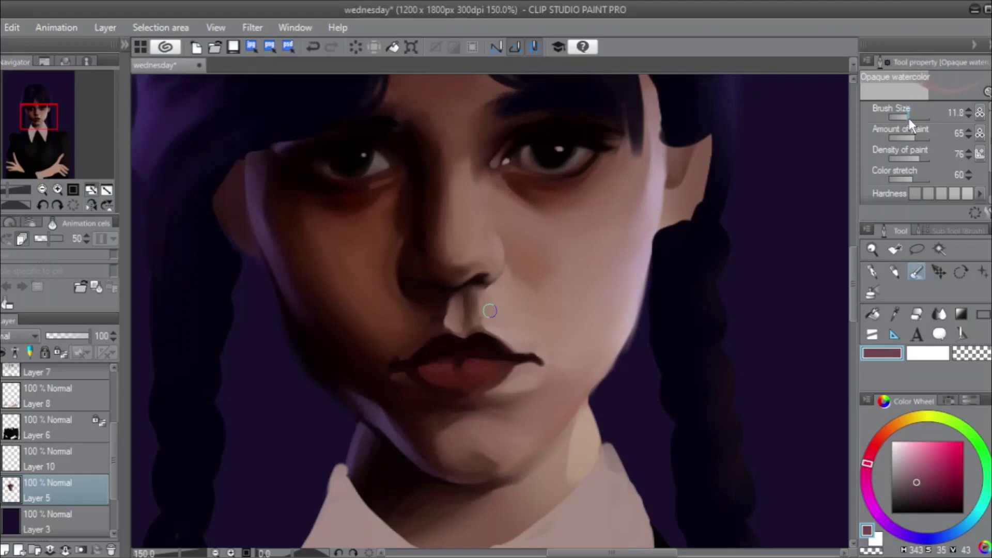
click(908, 118)
mouse_move(597, 170)
mouse_down()
mouse_move(574, 187)
mouse_move(604, 170)
mouse_move(594, 174)
mouse_up()
Darken the skin under the shadowed eye at size 14.1 in sampled dark brown (H 11, S 96, V 18).
drag(906, 113, 904, 118)
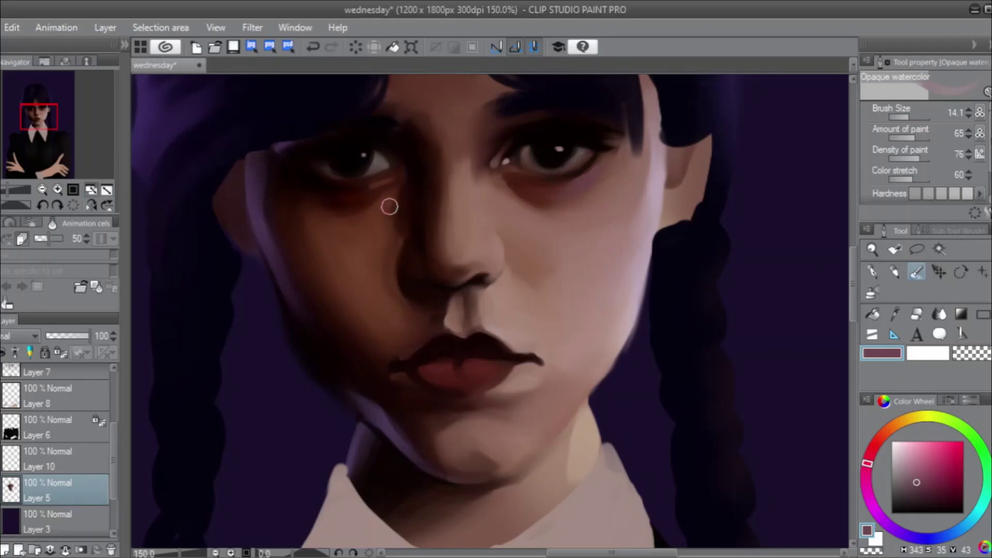
alt+click(355, 198)
mouse_move(356, 197)
mouse_down()
mouse_move(343, 203)
mouse_move(372, 203)
mouse_up()
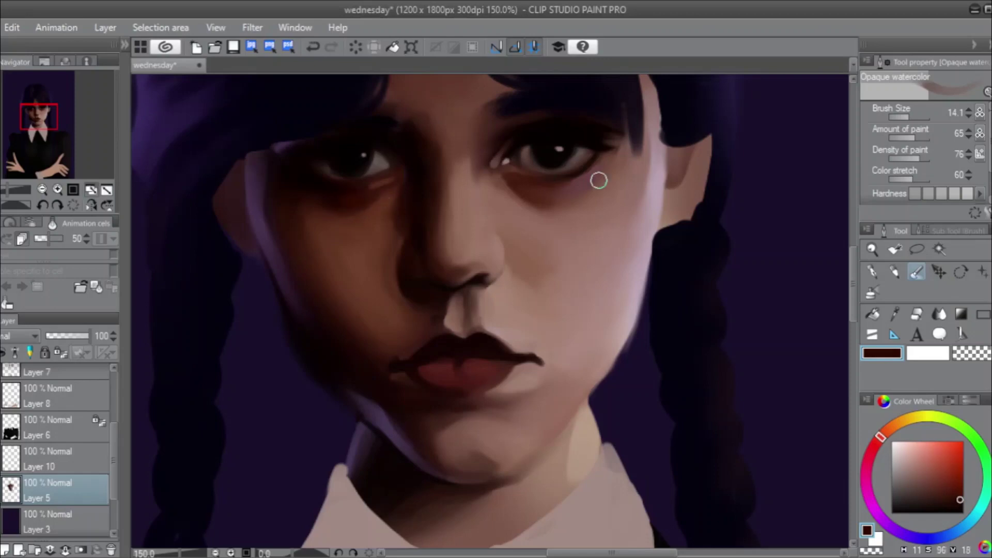
Deepen the inner shading under the lit eye at size 9.8 in the dark brown, undoing the first stroke and repainting it.
click(907, 115)
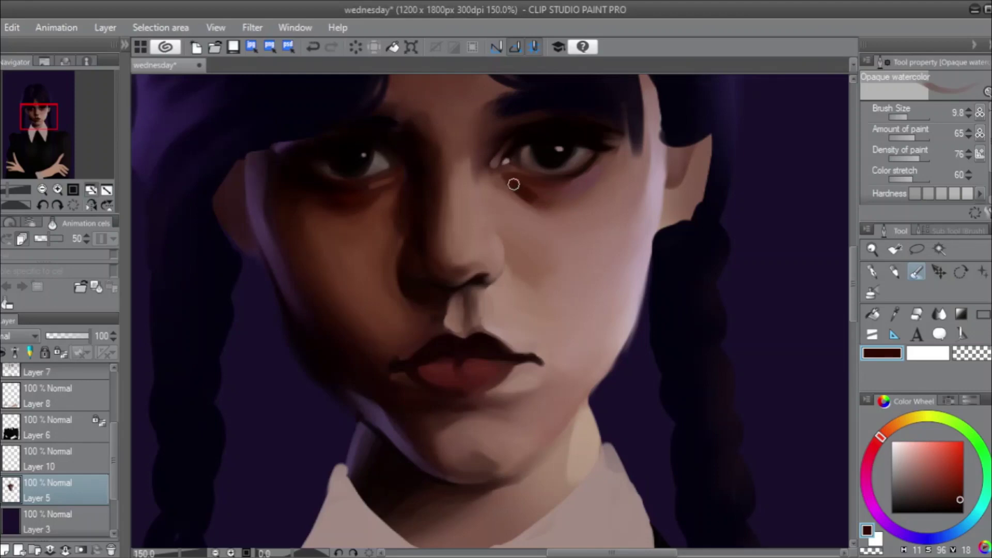
mouse_move(513, 184)
mouse_down()
mouse_move(553, 198)
mouse_move(521, 195)
mouse_move(539, 210)
mouse_move(530, 193)
mouse_move(557, 198)
mouse_move(523, 190)
mouse_move(571, 196)
mouse_up()
key(ctrl+z)
mouse_move(518, 184)
mouse_down()
mouse_move(543, 195)
mouse_move(523, 182)
mouse_move(546, 185)
mouse_up()
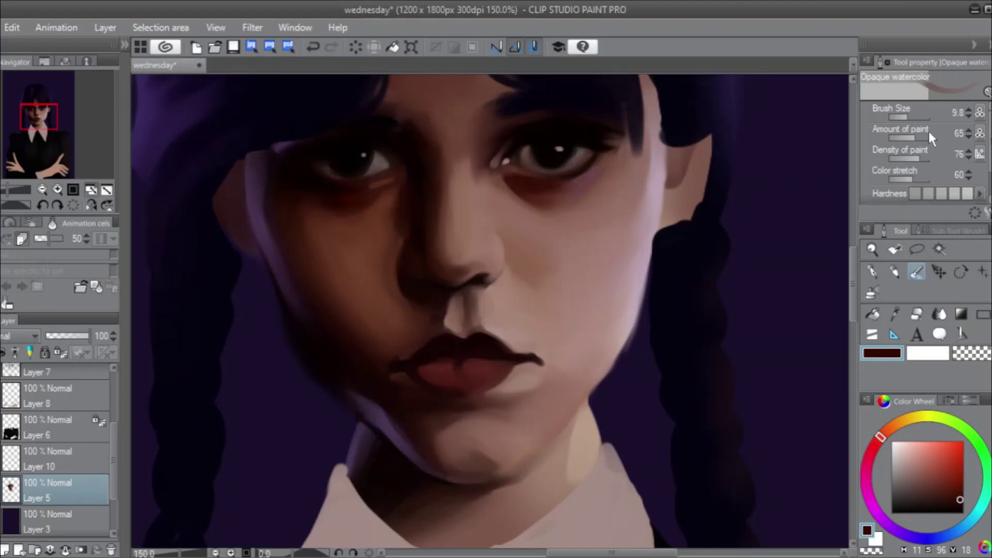
Blend the shading below the lit eye's outer half, enlarging the brush to 20.4, and check the face in mirrored view.
drag(910, 119, 897, 121)
drag(904, 120, 910, 110)
mouse_move(593, 189)
mouse_down()
mouse_move(543, 221)
mouse_move(589, 184)
mouse_move(563, 201)
mouse_move(577, 192)
mouse_move(528, 189)
mouse_move(578, 216)
mouse_move(569, 244)
mouse_move(559, 207)
mouse_up()
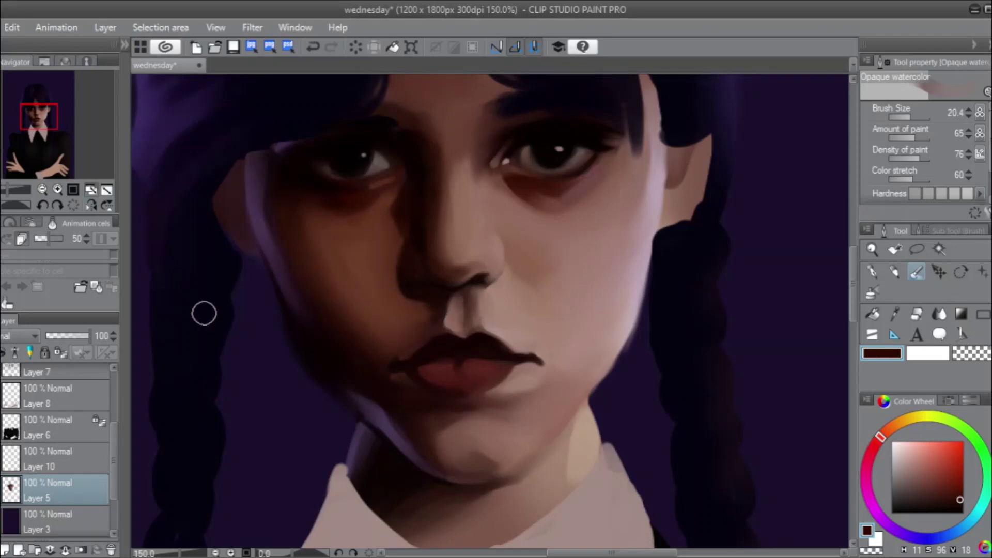
click(91, 205)
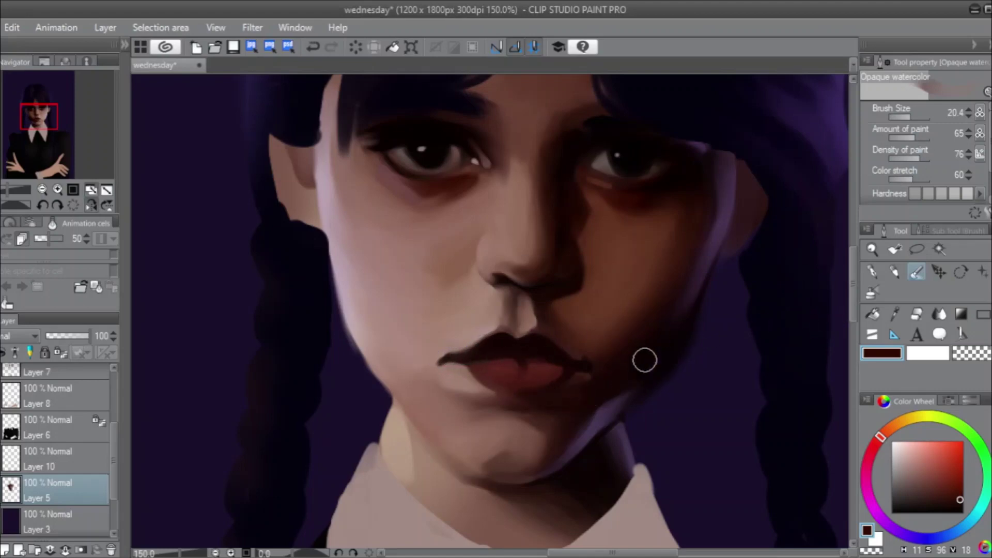
click(93, 204)
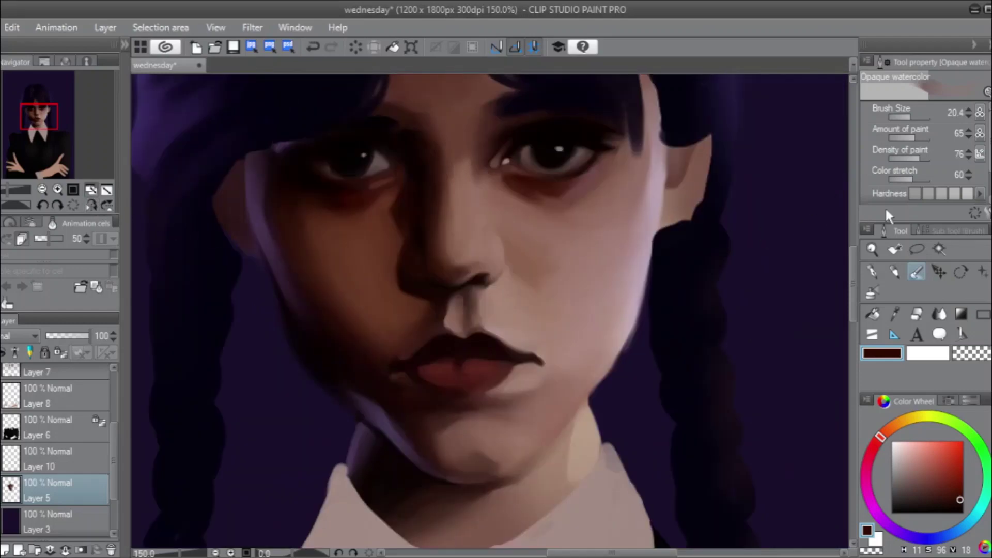
Try to outline the lower lip's bottom edge at size 6.8 in sampled near-black (H 5, S 85, V 5), undoing the strokes.
click(907, 115)
alt+click(416, 158)
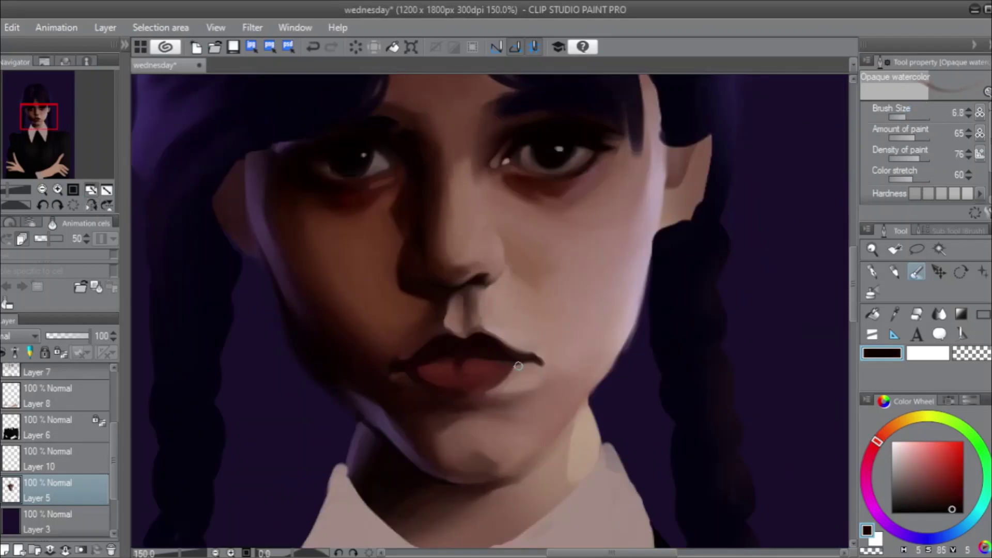
mouse_move(516, 370)
mouse_down()
mouse_move(488, 390)
mouse_move(510, 378)
mouse_move(477, 390)
mouse_move(513, 375)
mouse_move(446, 399)
mouse_up()
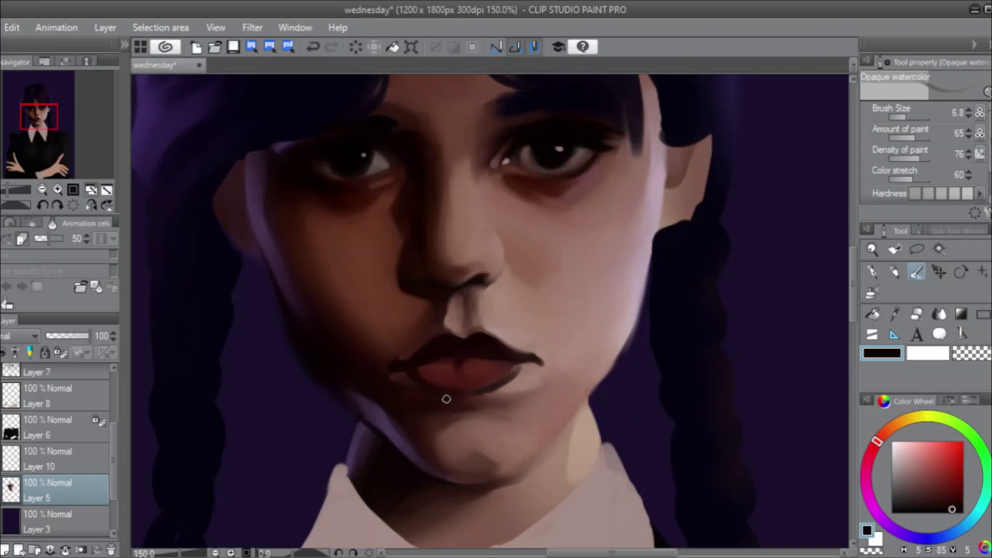
key(ctrl+z)
key(ctrl+z)
key(ctrl+z)
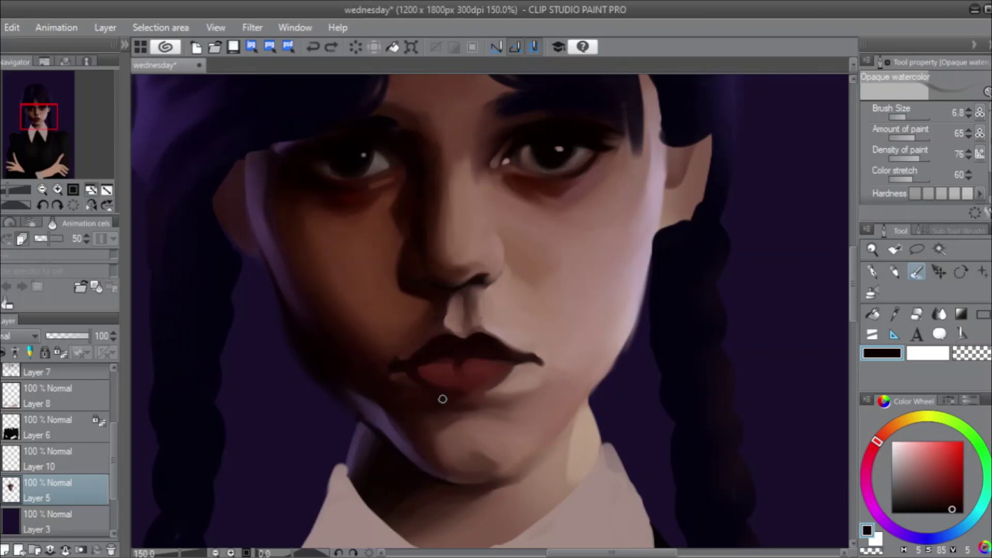
Darken the lower lip's edge on the lit side in dark brown (H 5, S 72, V 16), adjusted from a sampled lip tone.
alt+click(498, 370)
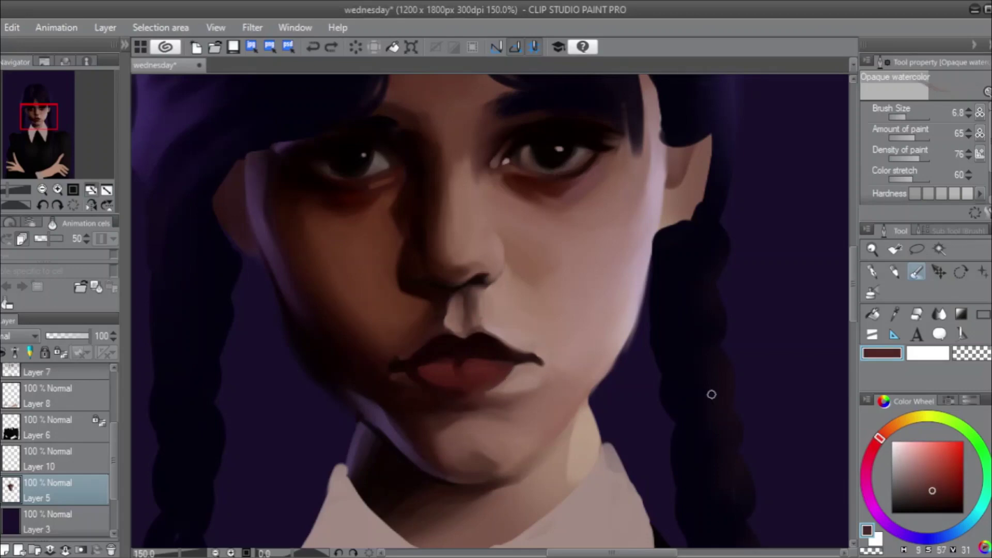
drag(939, 493, 945, 497)
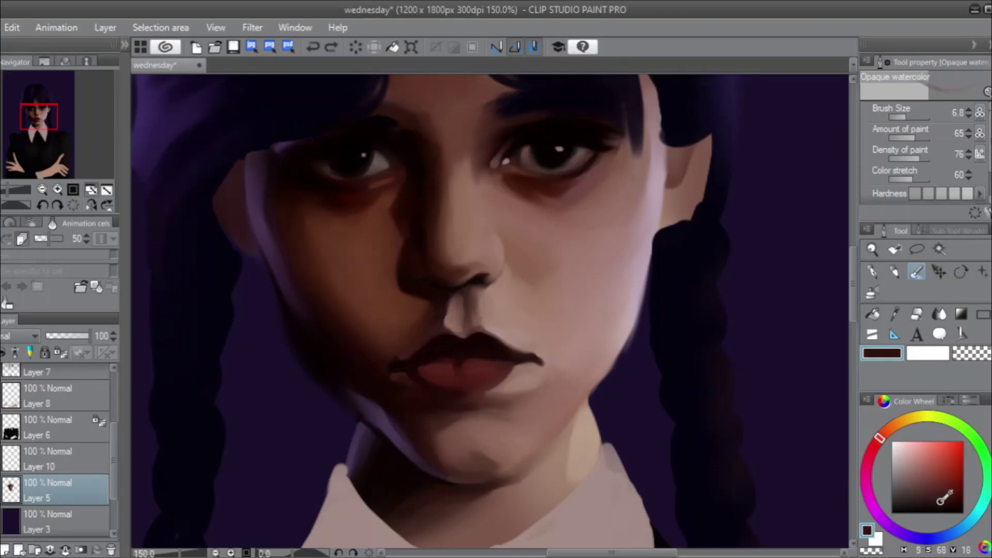
click(878, 441)
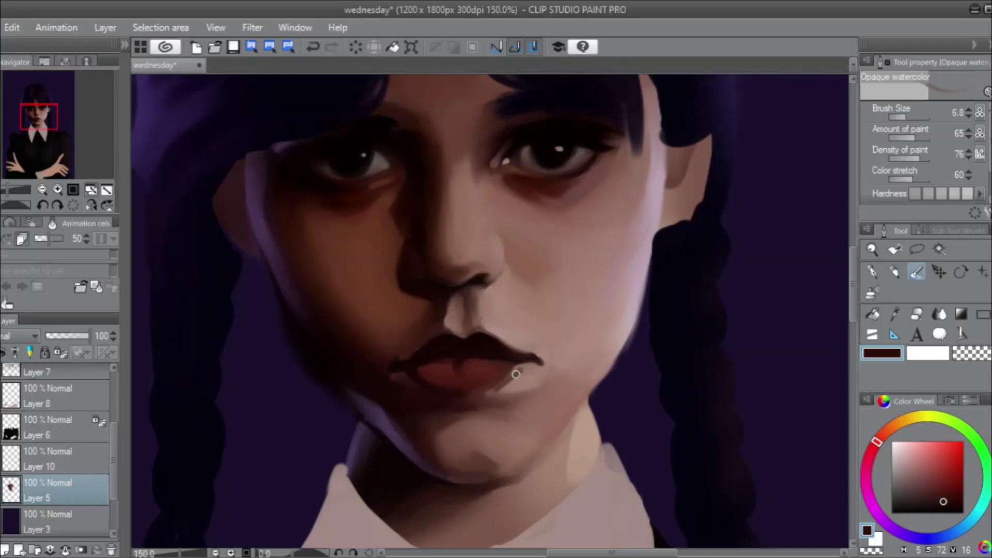
drag(502, 385, 458, 392)
Clean up the lit corner of the lips at size 6.8 in sampled skin tones (H 14, S 30, V 60 and H 15, S 24, V 66).
alt+click(519, 370)
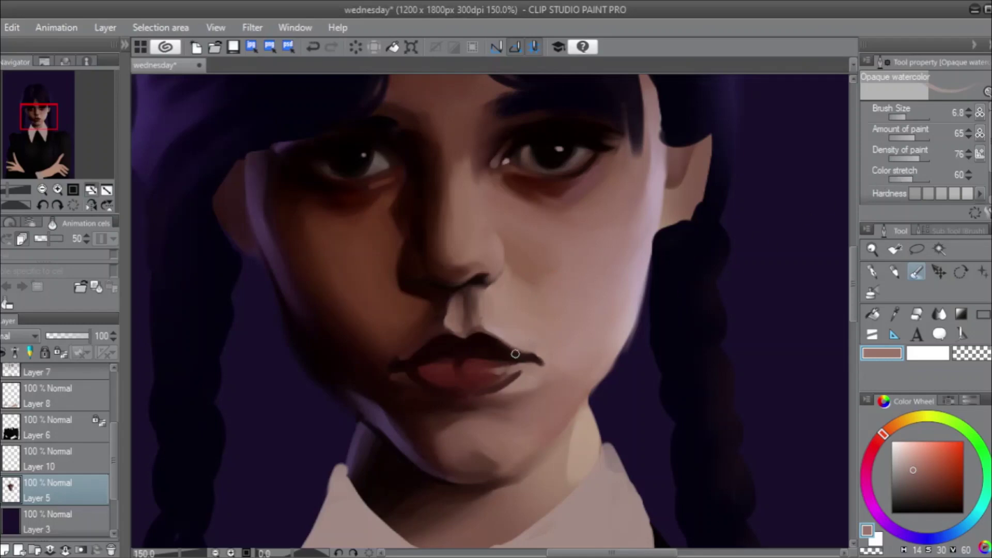
drag(494, 340, 531, 351)
alt+click(505, 333)
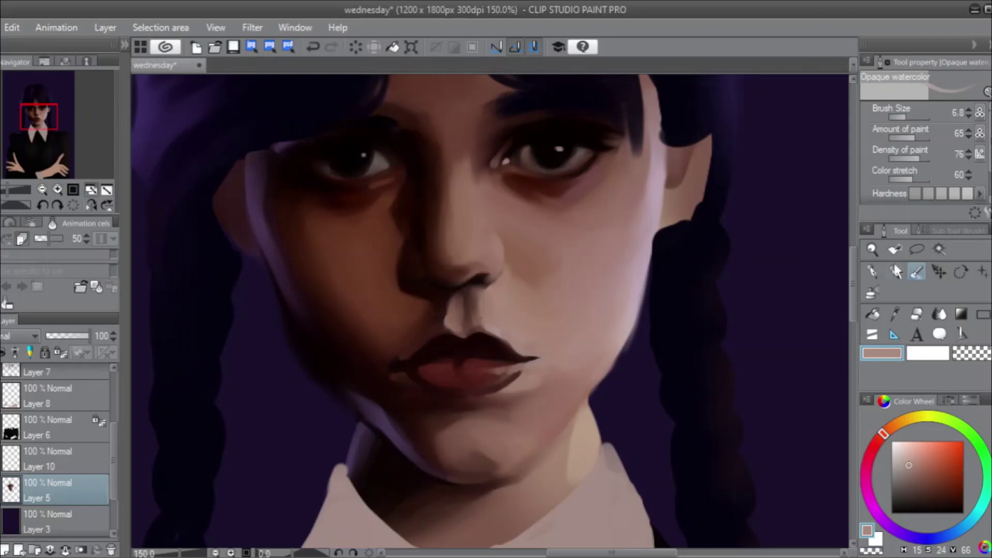
Rework the lit mouth corner and lip shading in sampled dark brown (H 6, S 75, V 11), using brush sizes 8.2 to 29.5.
click(910, 118)
alt+click(518, 355)
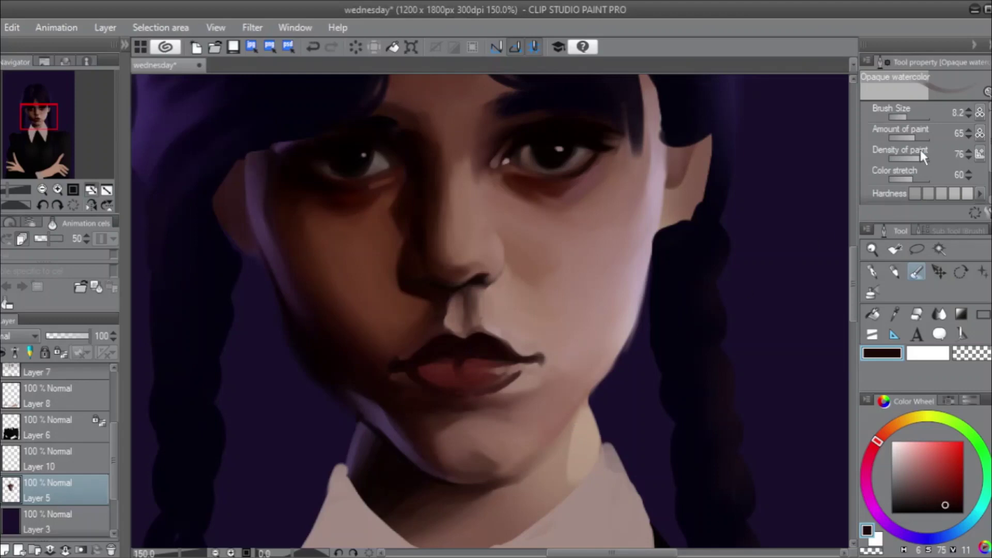
click(912, 117)
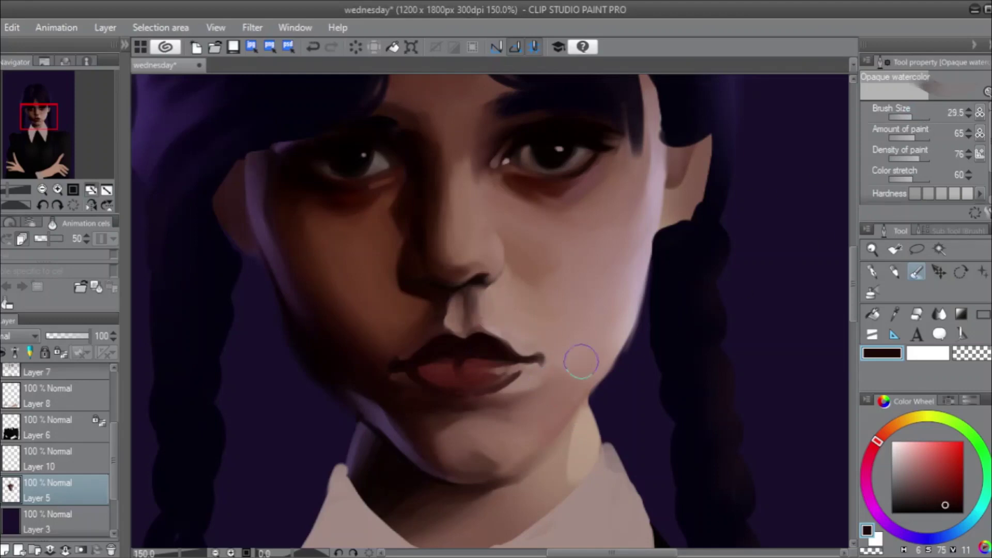
click(910, 118)
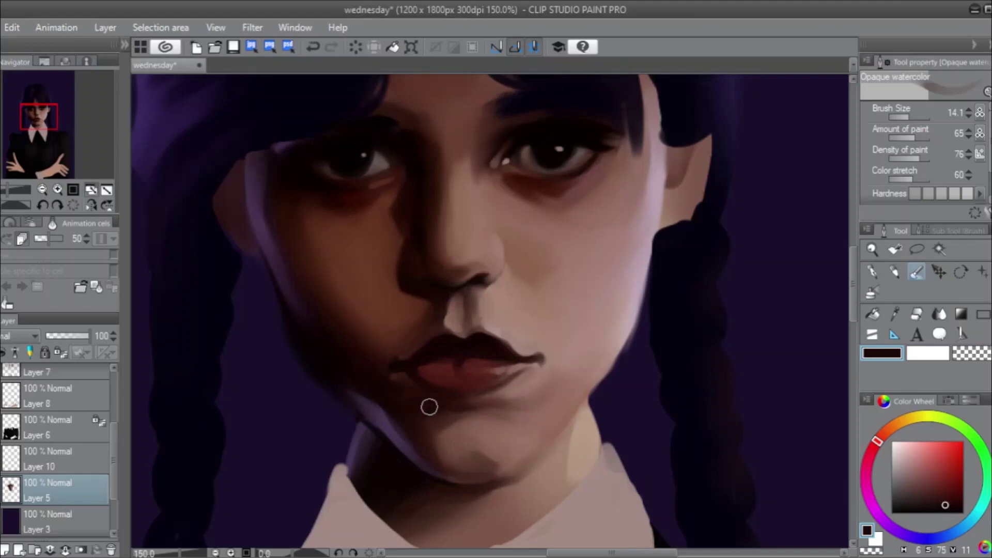
mouse_move(418, 370)
mouse_down()
mouse_move(454, 390)
mouse_move(468, 376)
mouse_up()
drag(449, 328, 478, 303)
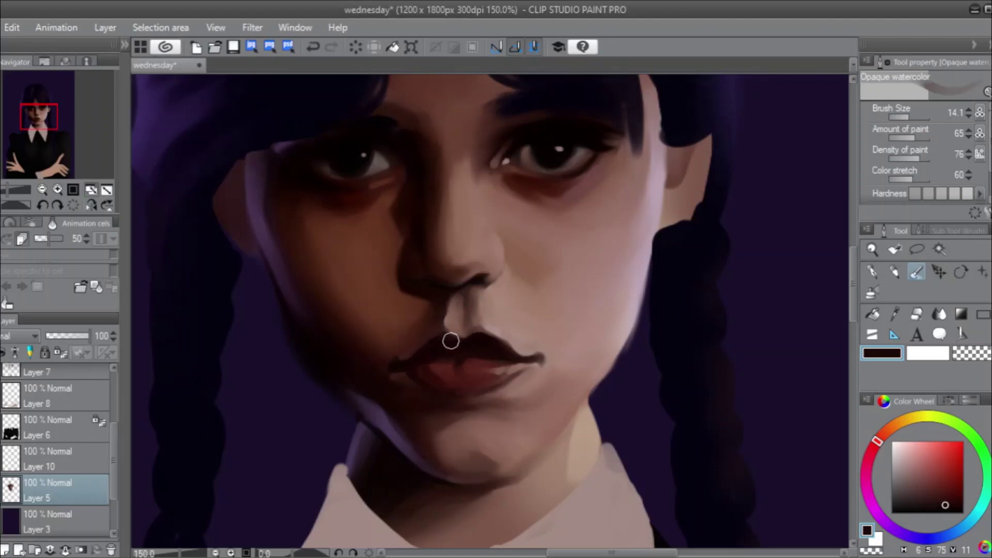
Deepen the upper lip's shadowed half at size 8.2, switching to near-black (H 3, S 89, V 0), and check the face in mirrored view.
mouse_move(410, 363)
mouse_down()
mouse_move(381, 378)
mouse_move(397, 382)
mouse_move(407, 362)
mouse_move(386, 363)
mouse_move(407, 348)
mouse_move(375, 356)
mouse_move(412, 359)
mouse_up()
key(ctrl+z)
click(910, 117)
drag(910, 117, 904, 117)
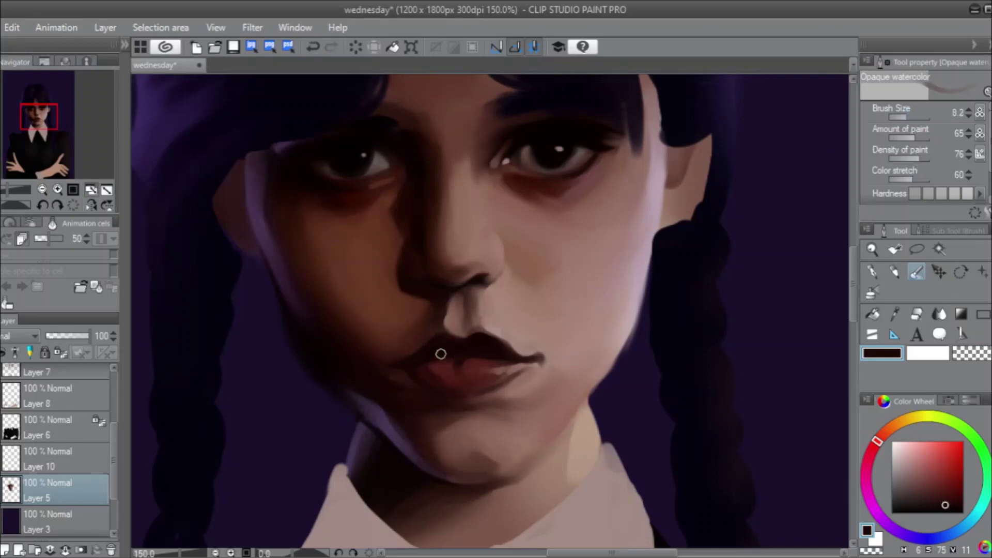
click(955, 511)
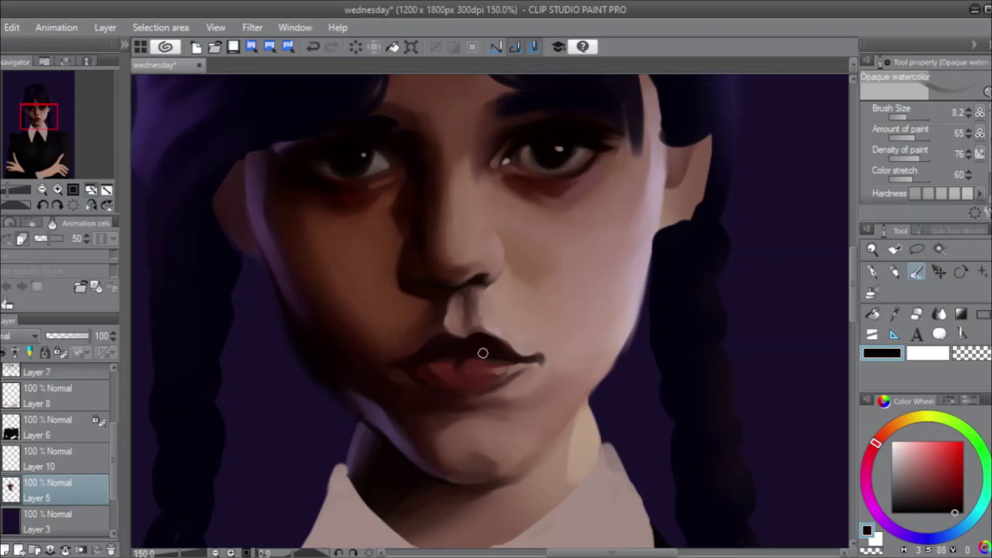
key(ctrl+z)
click(97, 205)
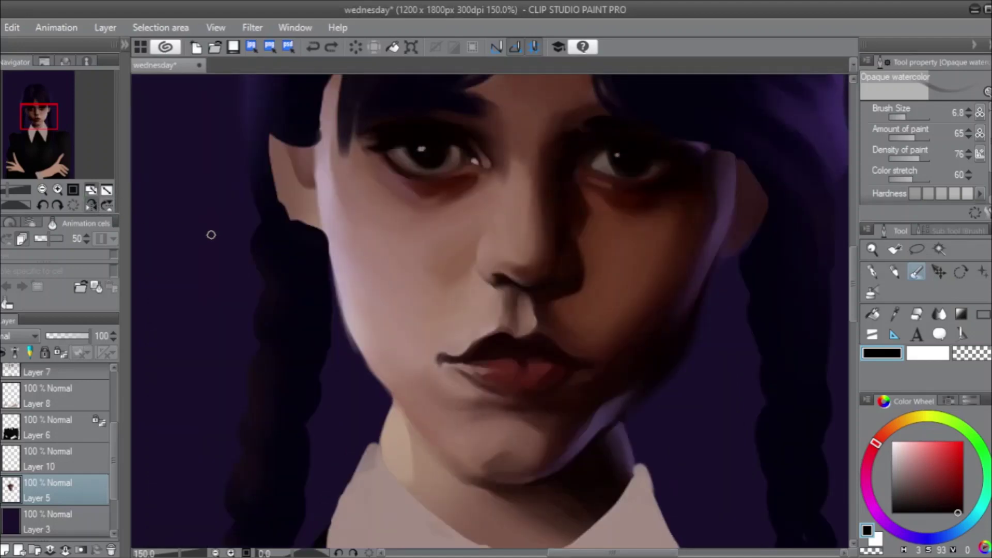
Paint the line between the lips out to both corners at size 6.8 in near-black (H 3, S 93, V 0), undoing the first strokes.
click(91, 205)
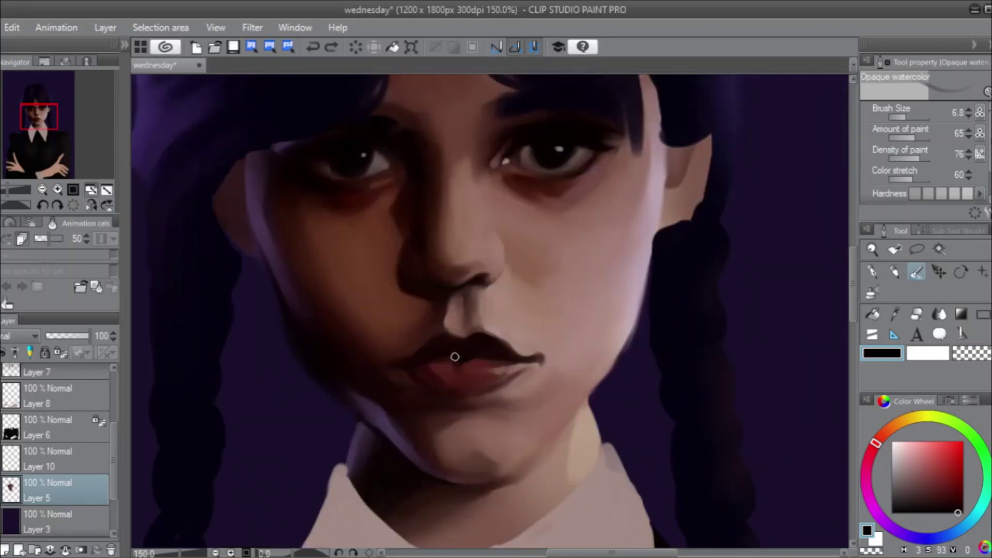
drag(456, 358, 469, 367)
key(ctrl+z)
click(443, 357)
key(ctrl+z)
click(388, 362)
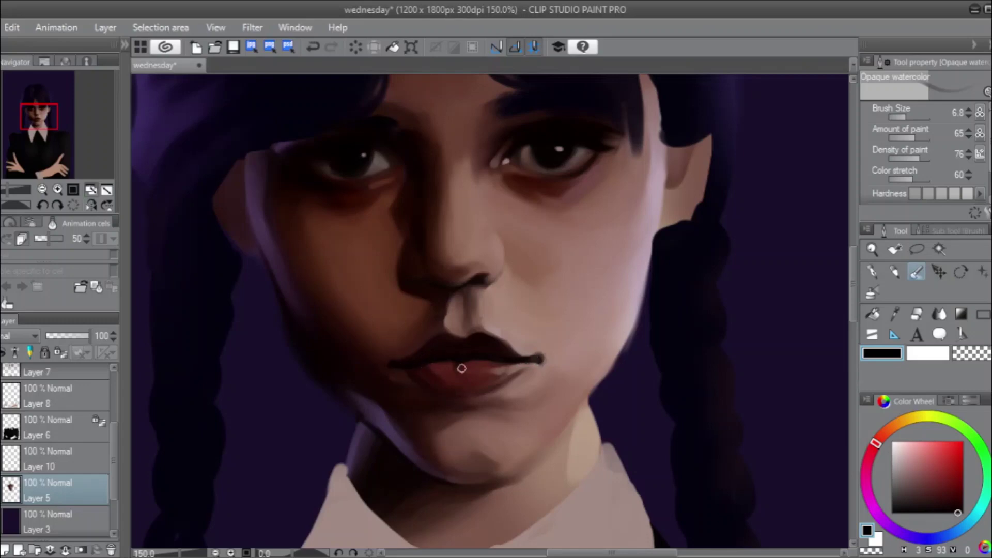
mouse_move(538, 362)
mouse_down()
mouse_move(523, 362)
mouse_move(544, 358)
mouse_up()
Smooth the lower lip's upper edge along the mouth line at size 11.8 and check the face in mirrored view.
click(909, 114)
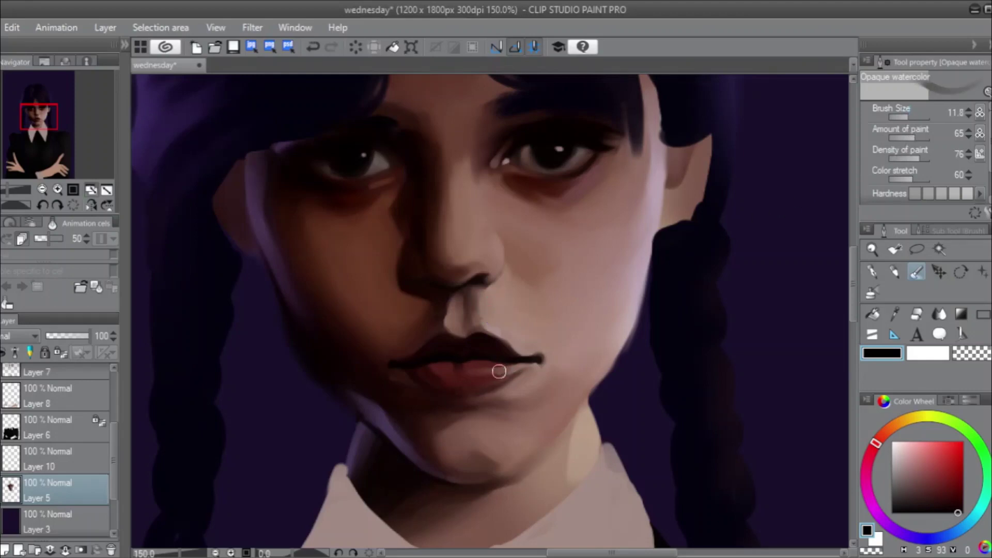
mouse_move(455, 372)
mouse_down()
mouse_move(441, 368)
mouse_move(507, 363)
mouse_move(441, 371)
mouse_move(491, 370)
mouse_up()
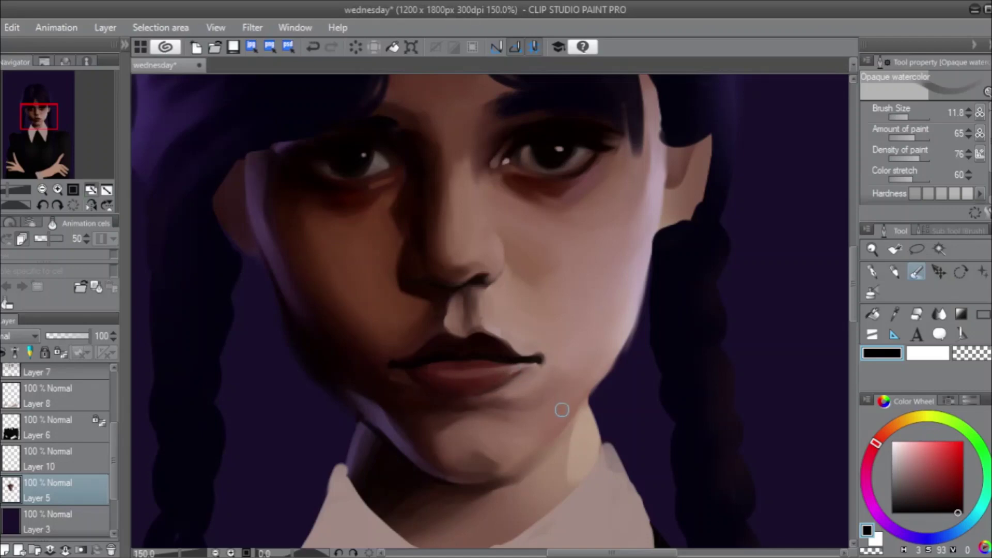
click(106, 205)
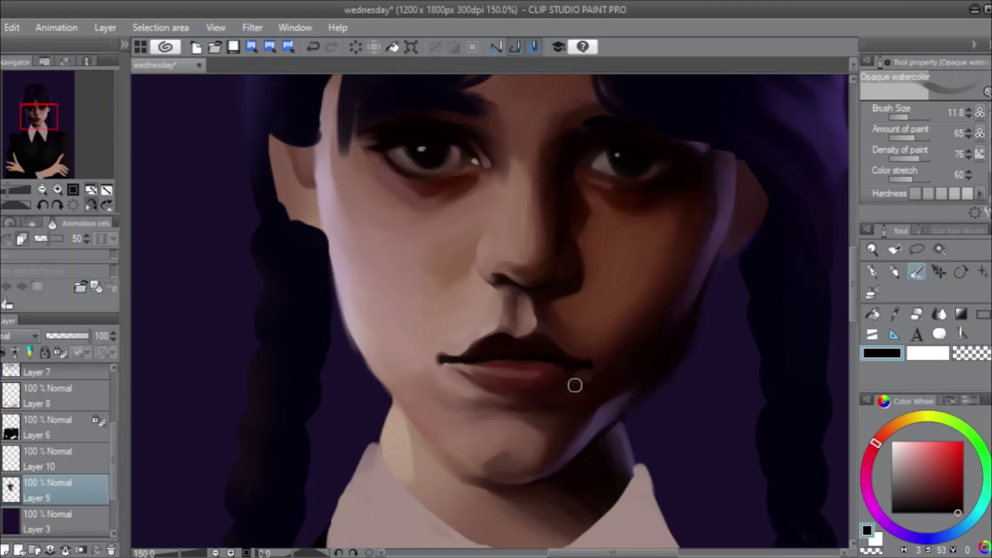
Refine the mouth's shadowed corner at size 4.7 in sampled browns (H 9, S 70, V 18 and H 16, S 66, V 33), then unmirror the view.
alt+click(551, 348)
drag(906, 118, 904, 119)
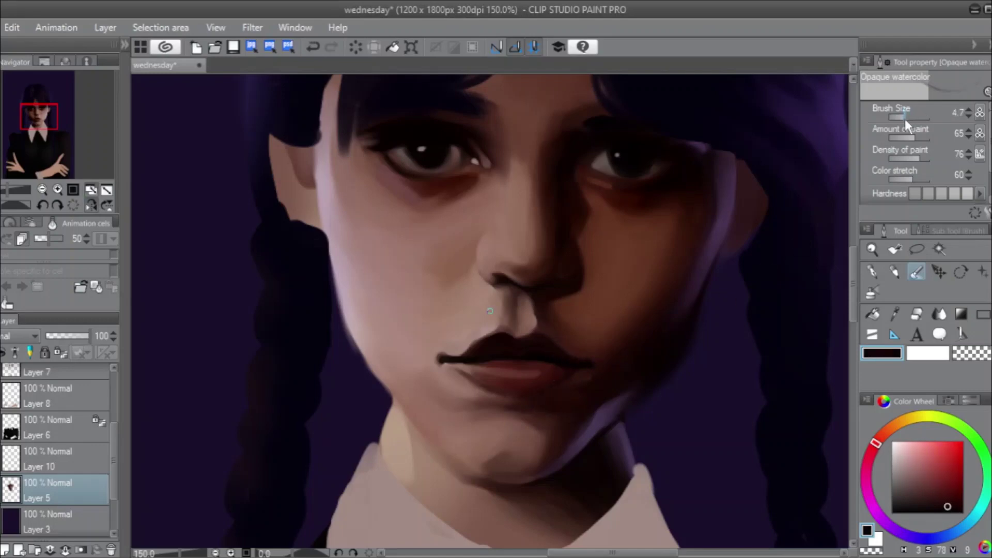
alt+click(580, 378)
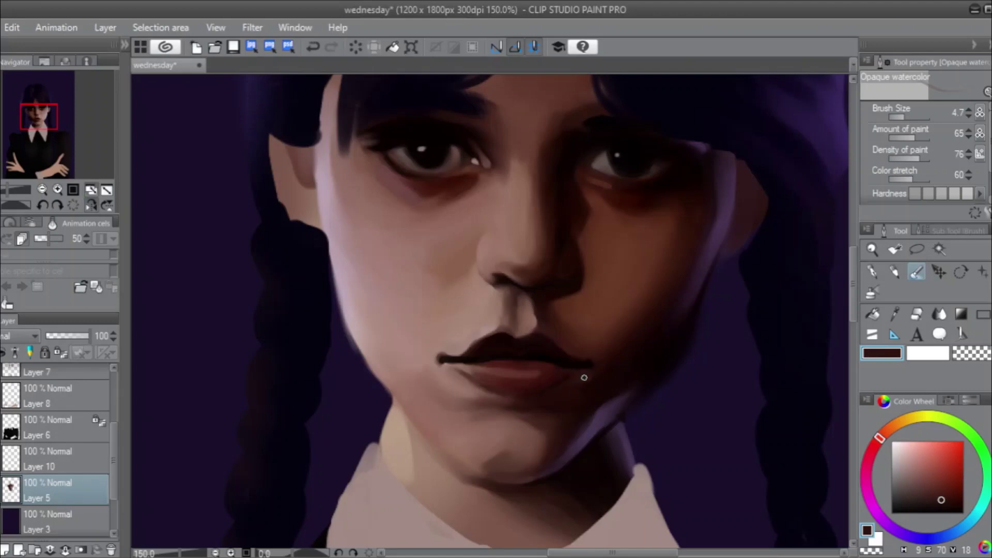
alt+click(594, 337)
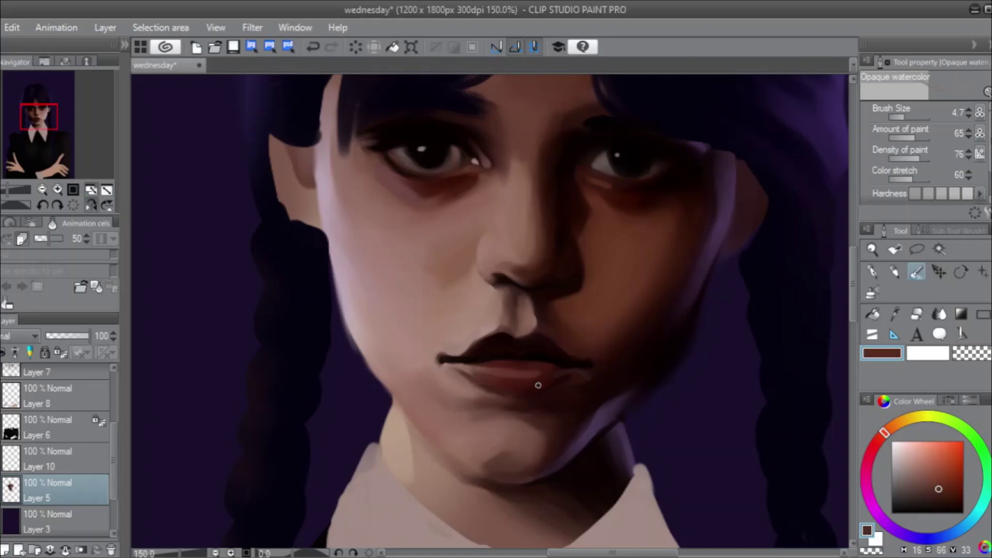
click(92, 203)
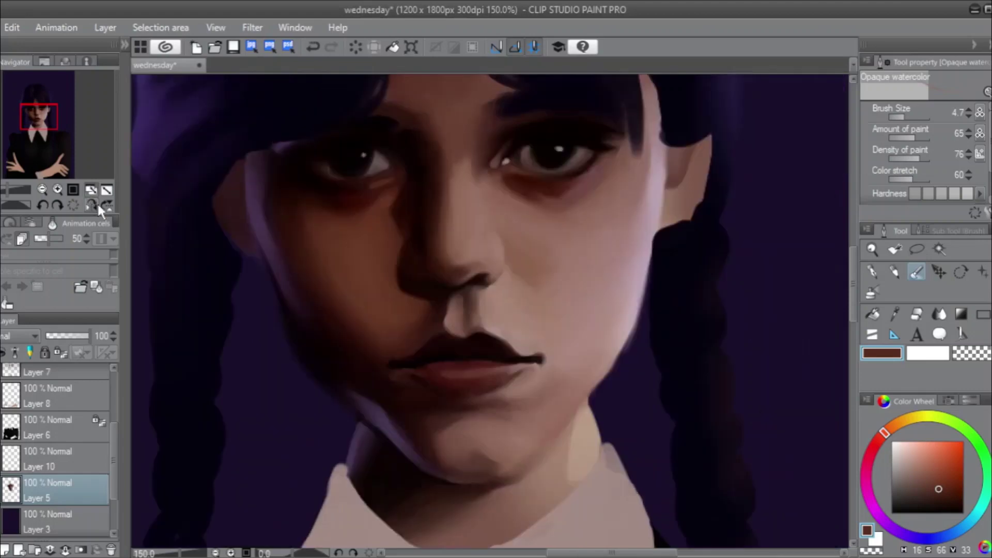
Shade the lower lip's shadowed side at size 9.8 in sampled near-black (H 0, S 80, V 8) and mirror the view.
click(906, 120)
alt+click(443, 340)
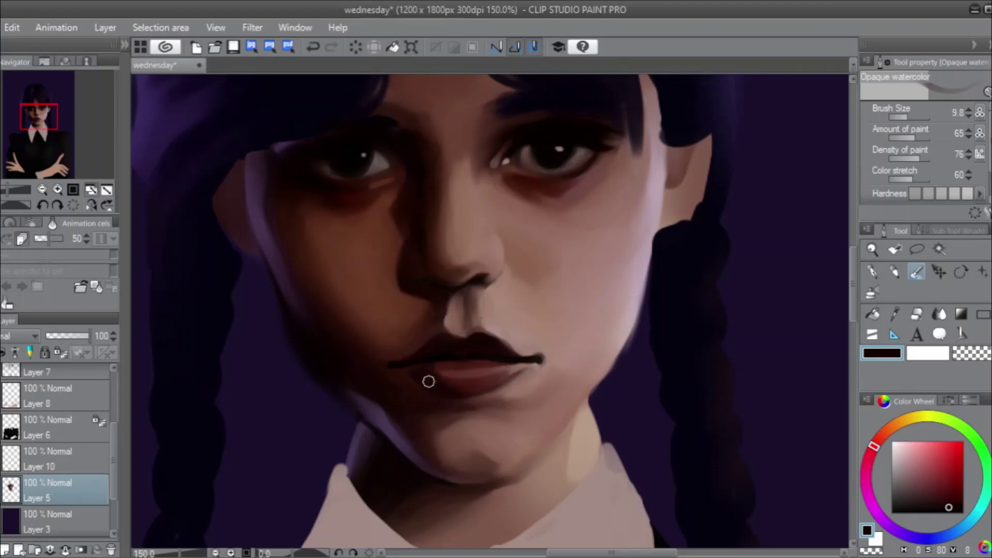
click(91, 206)
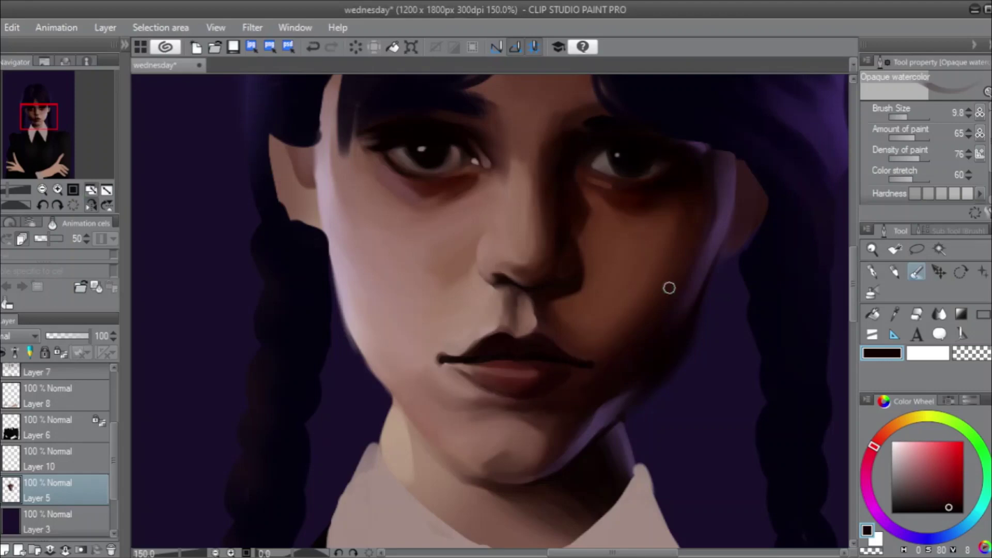
Define the lower lip's bottom edge at size 6.8 in mirrored view, undoing stray strokes and sampling dark brown (H 11, S 80, V 16).
drag(909, 116, 907, 116)
key(ctrl+z)
drag(522, 398, 491, 392)
key(ctrl+z)
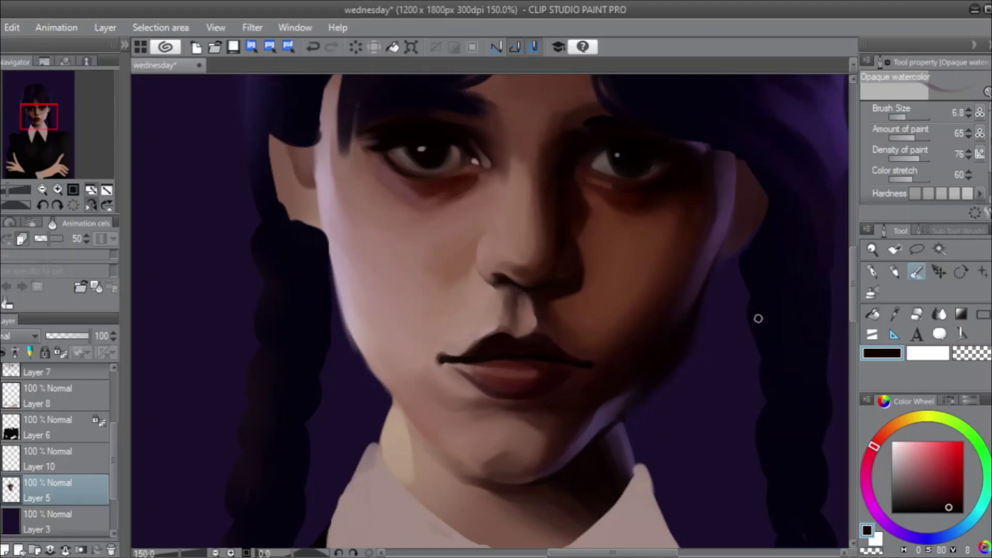
alt+click(582, 373)
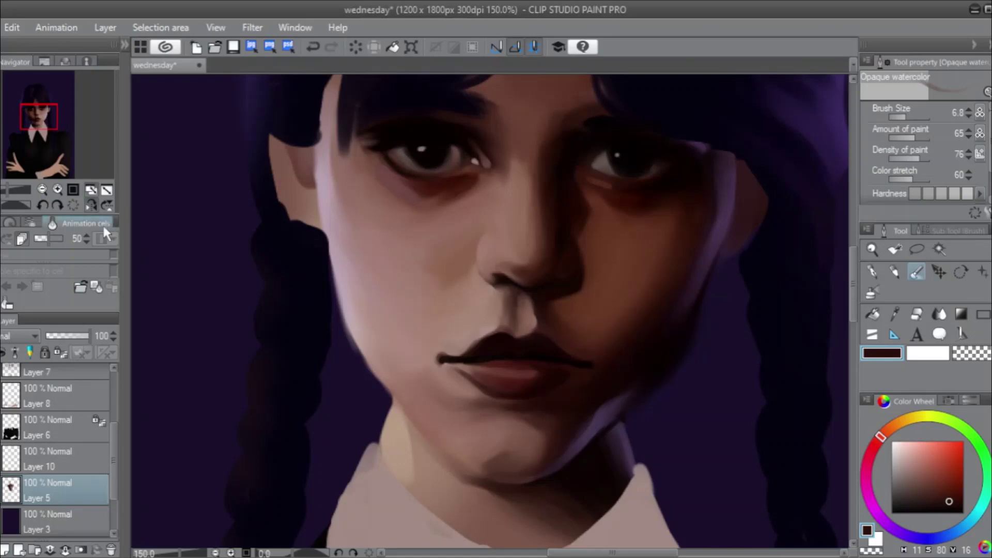
click(93, 205)
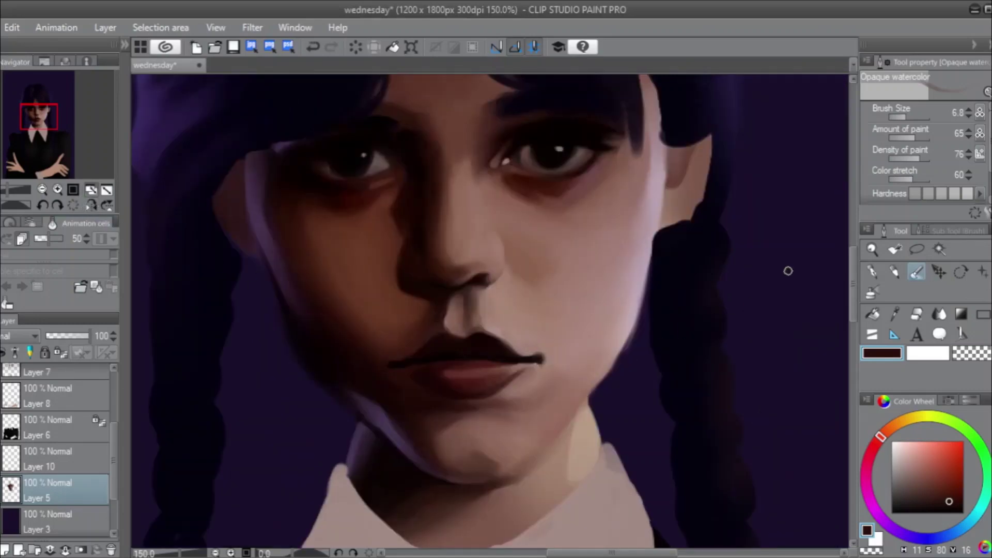
Darken the lower lip's shadowed side and centre, starting at size 8.2, in sampled near-black (H 0, S 80, V 8).
drag(909, 117, 907, 116)
alt+click(449, 347)
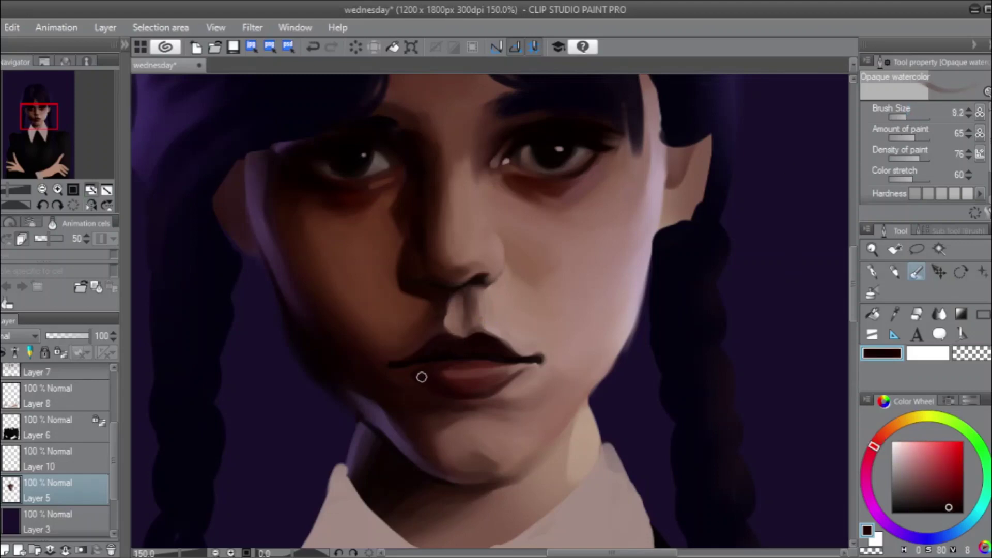
key(bracketleft)
drag(459, 367, 468, 386)
Paint fine creases in the middle of the lower lip with a 2.7 brush in near-black.
drag(912, 116, 907, 116)
click(904, 117)
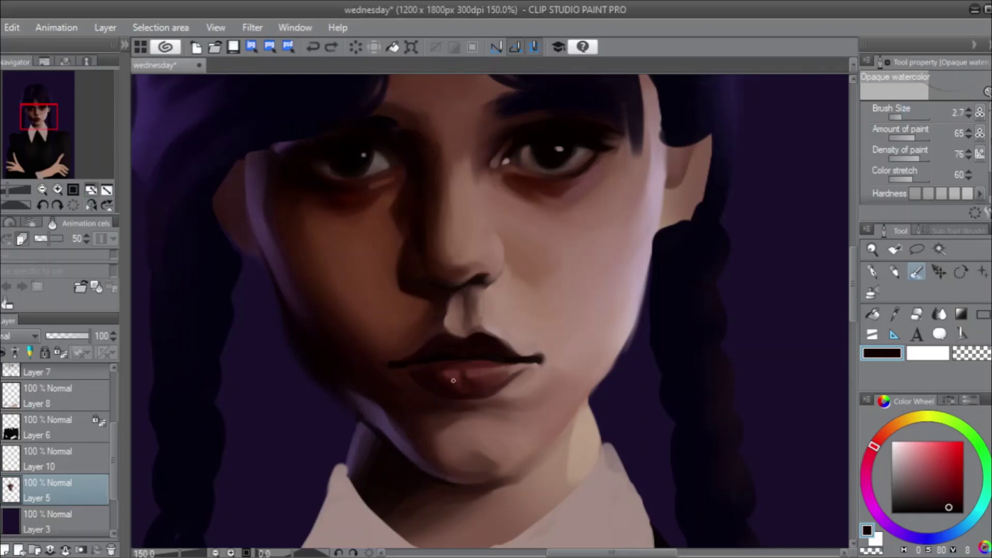
drag(453, 380, 453, 370)
Shape the nostril wing on the shadowed side at size 8.2 in reddish brown (H 18, S 70, V 34) and check the face in mirrored view.
drag(904, 117, 908, 117)
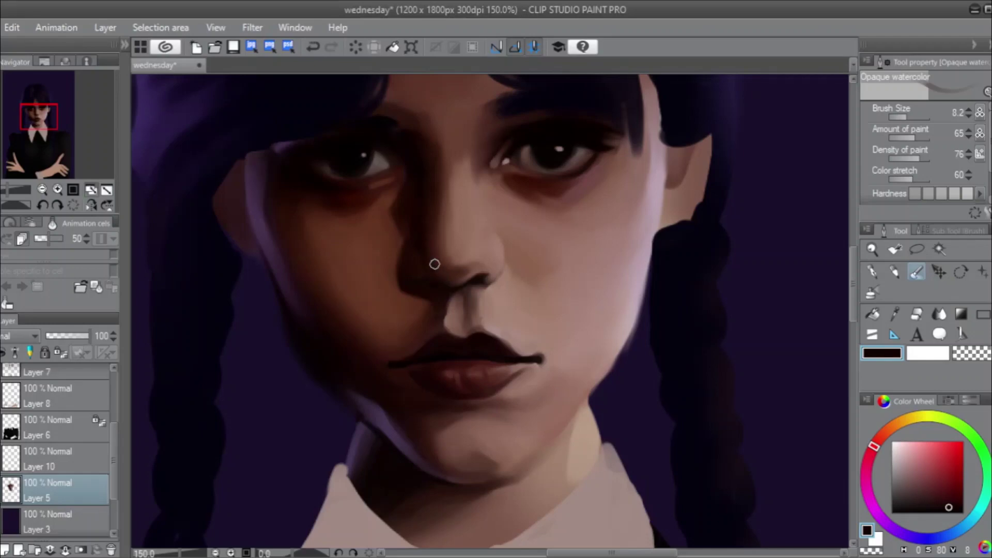
alt+click(387, 302)
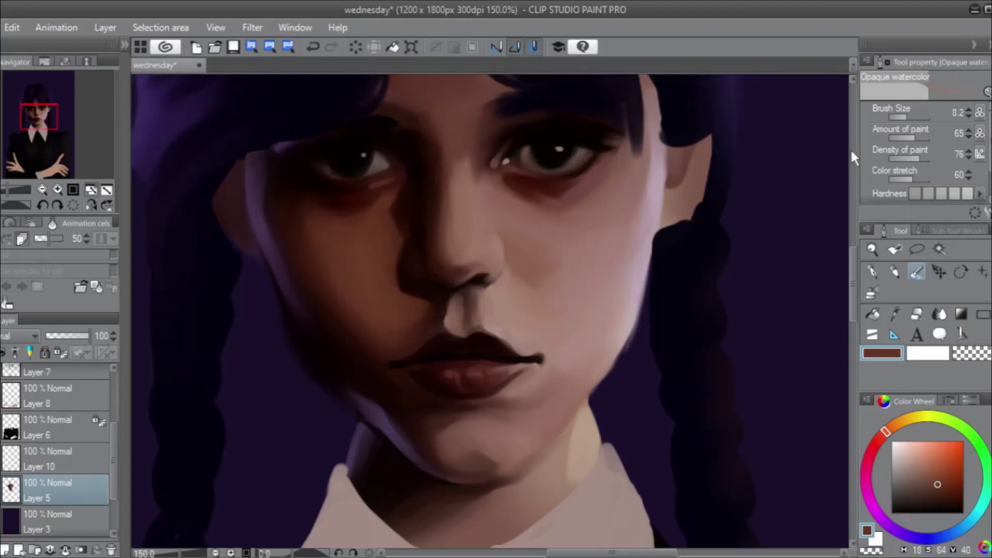
click(936, 488)
drag(938, 487, 942, 488)
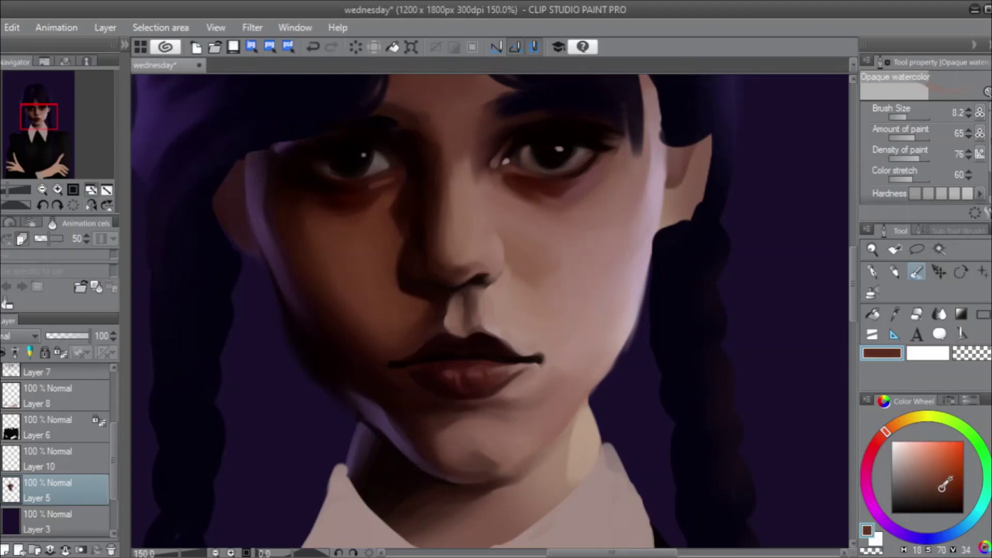
click(902, 116)
key(ctrl+y)
click(906, 116)
click(91, 189)
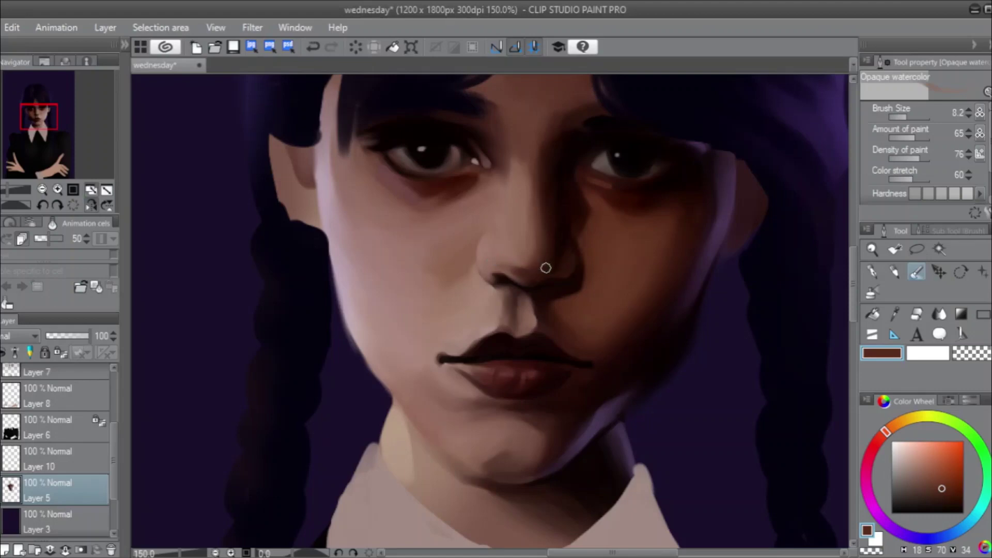
Flip the view and rework the lit-side nostril edge in sampled dark reddish brown (H 12, S 71, V 29), enlarging the brush to 14.1.
click(90, 206)
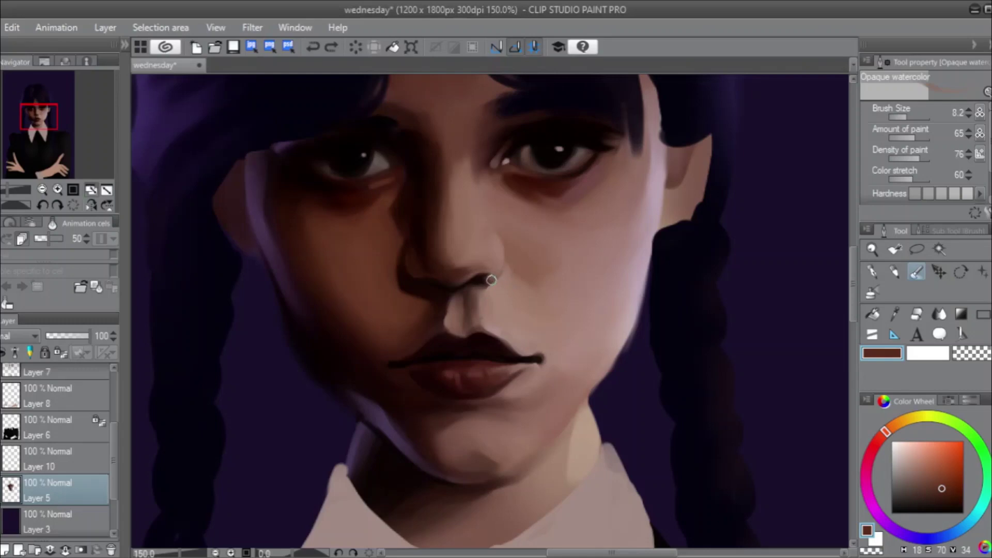
alt+click(528, 197)
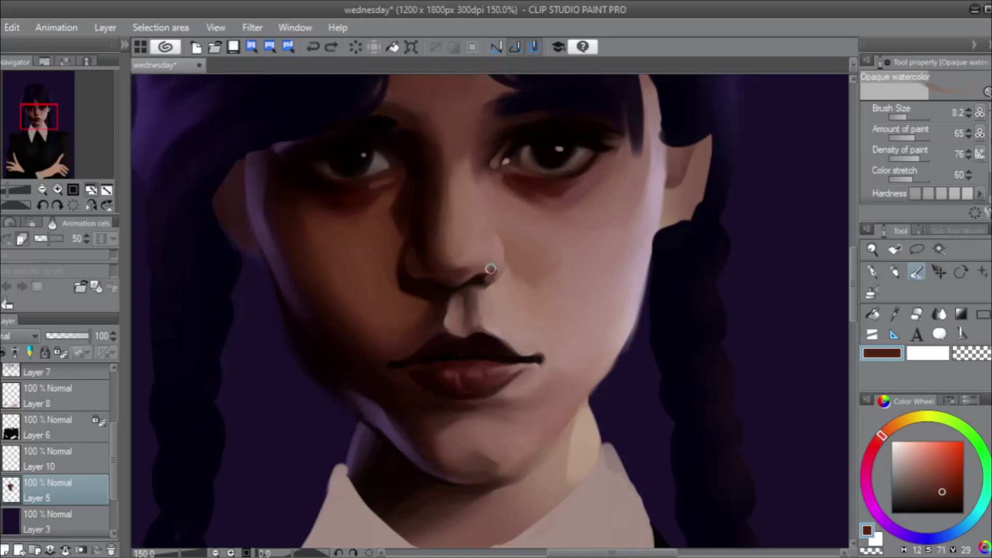
drag(490, 269, 471, 272)
key(ctrl+z)
key(bracketright)
key(bracketright)
key(bracketright)
click(493, 266)
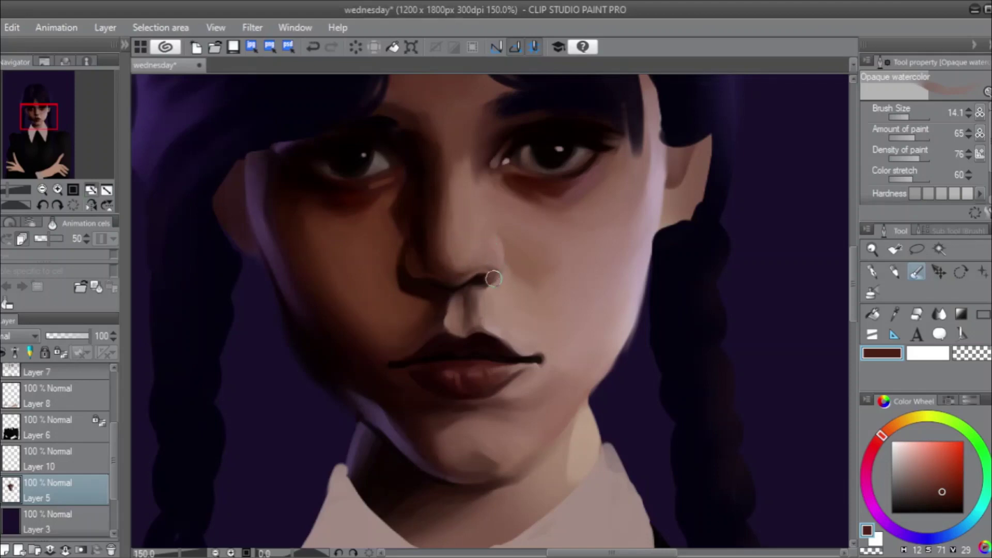
Undo the last nostril stroke and sharpen the lit-side nostril opening with a 5.7 brush.
mouse_move(493, 279)
mouse_down()
mouse_move(496, 291)
mouse_move(485, 274)
mouse_up()
key(ctrl+z)
drag(915, 115, 906, 113)
drag(478, 282, 492, 279)
Shade the lower lip's shadowed edge at size 5.7 in sampled near-black (H 0, S 75, V 5), undoing stray strokes.
alt+click(439, 349)
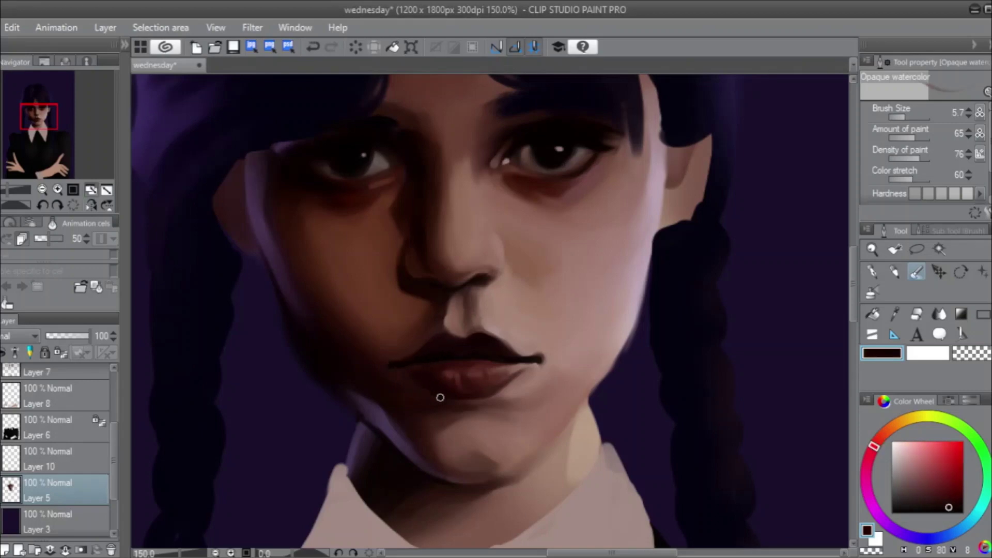
key(ctrl+z)
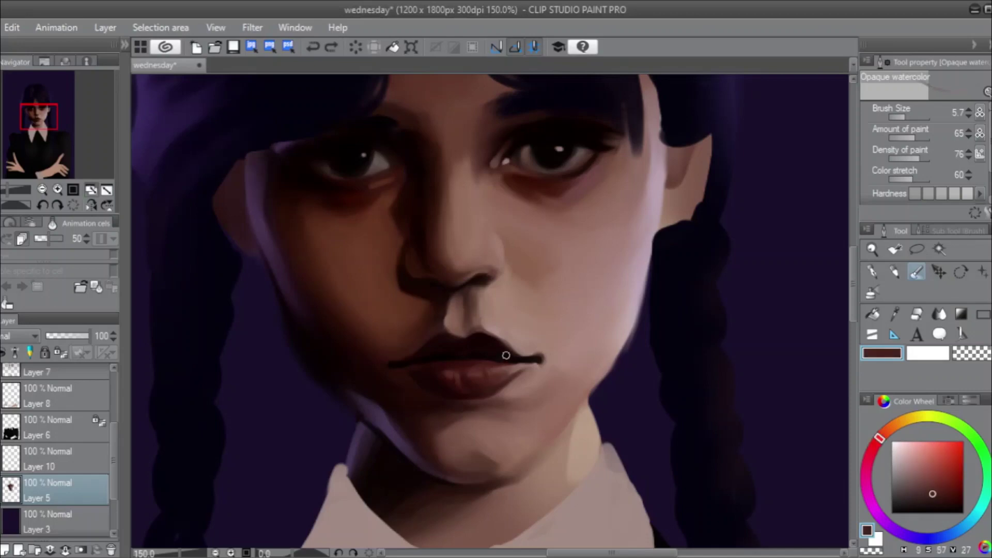
alt+click(503, 357)
alt+click(506, 354)
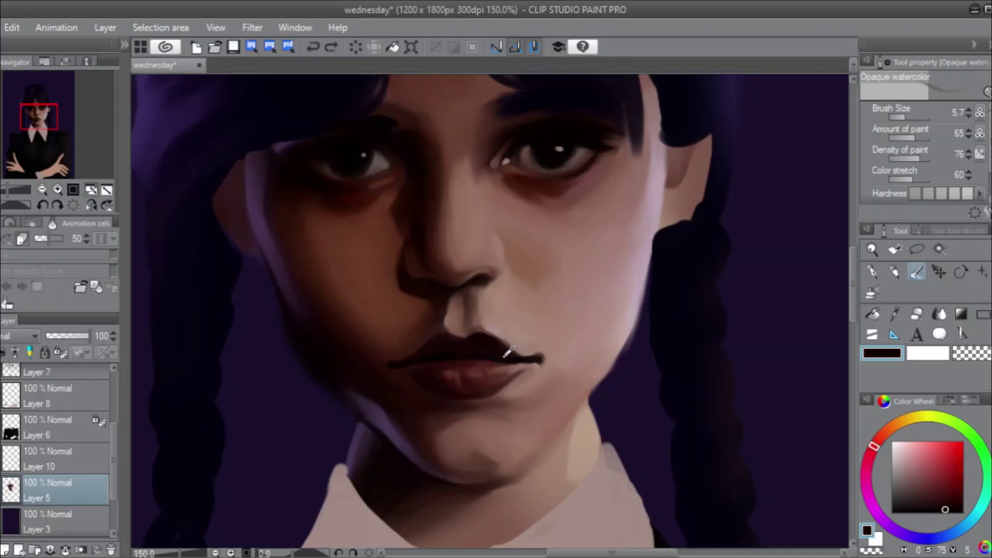
drag(409, 376, 437, 394)
key(ctrl+z)
key(ctrl+z)
key(ctrl+z)
key(ctrl+y)
click(945, 511)
Darken the shadowed eye's upper lid and iris at size 5.7 in sampled near-black (H 0, S 86, V 3), undoing unwanted strokes.
alt+click(380, 242)
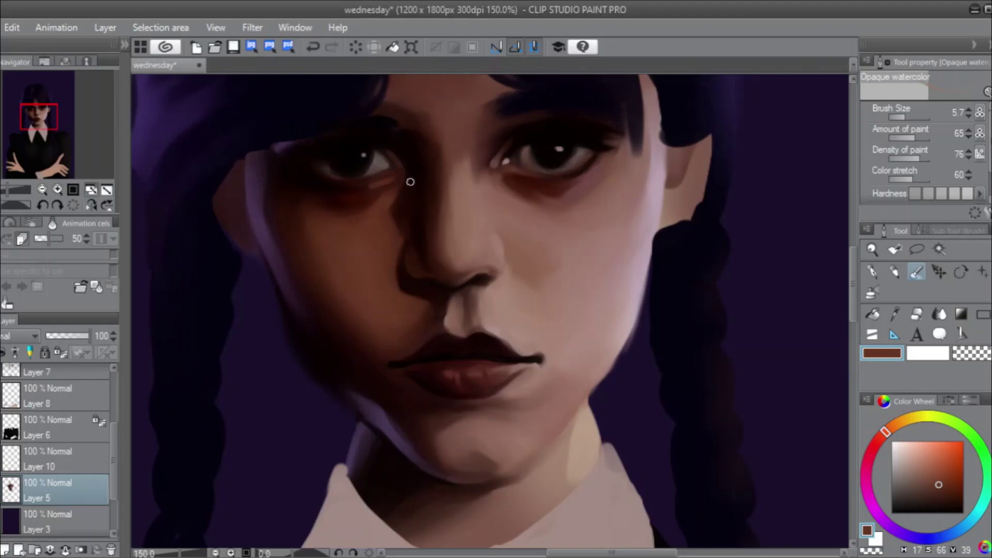
alt+click(373, 135)
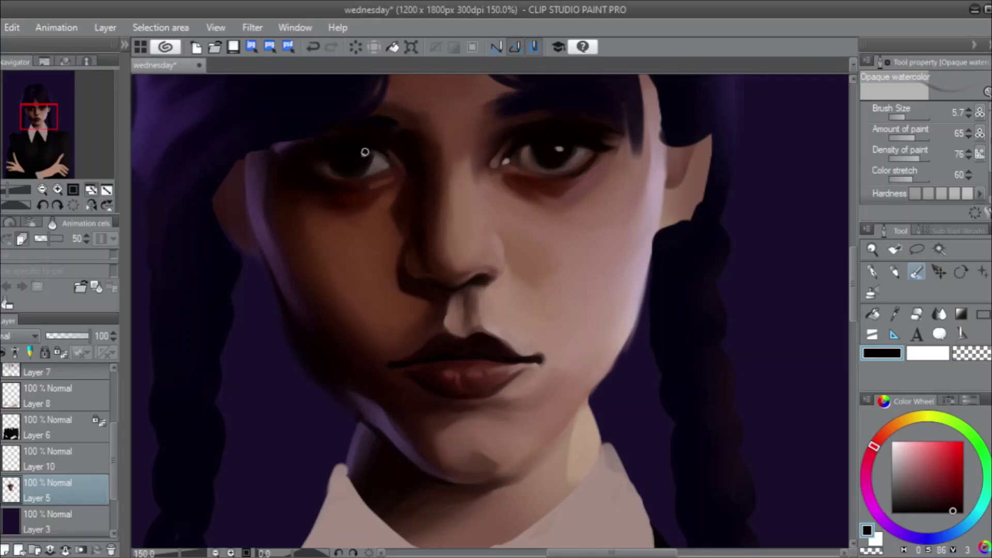
key(ctrl+z)
drag(321, 151, 336, 142)
drag(354, 146, 339, 151)
key(ctrl+z)
Flip the view, darken the lit eye's lower lash line in near-black, and flip the view back.
click(91, 205)
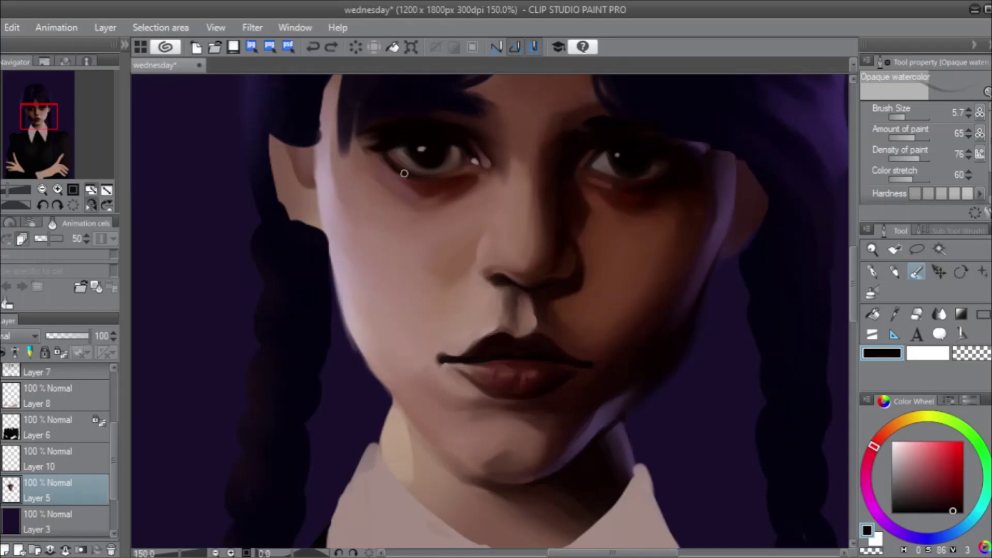
drag(403, 173, 424, 177)
click(91, 204)
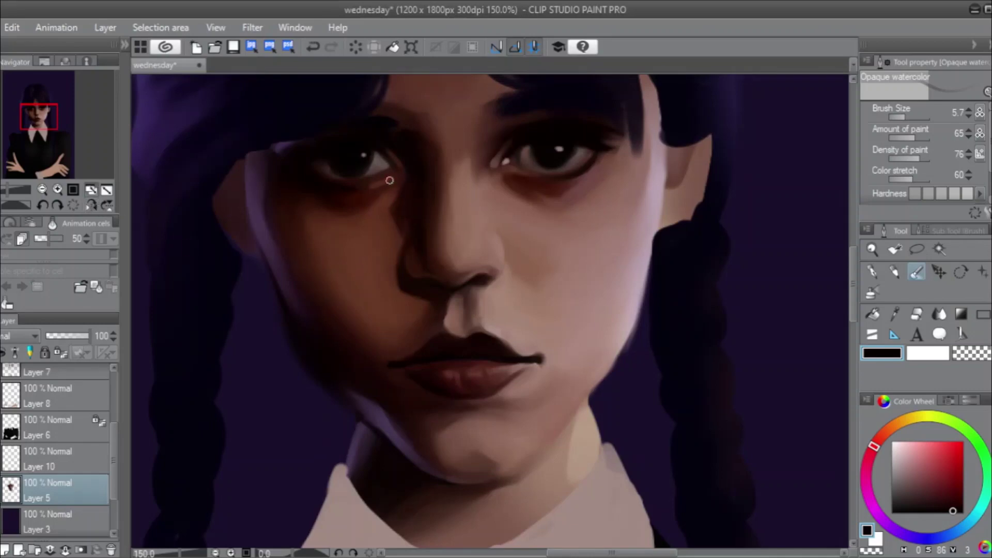
Paint the shadowed eye's lower lid rim in a sampled skin tone (H 16, S 35, V 58), undoing the first strokes.
alt+click(484, 203)
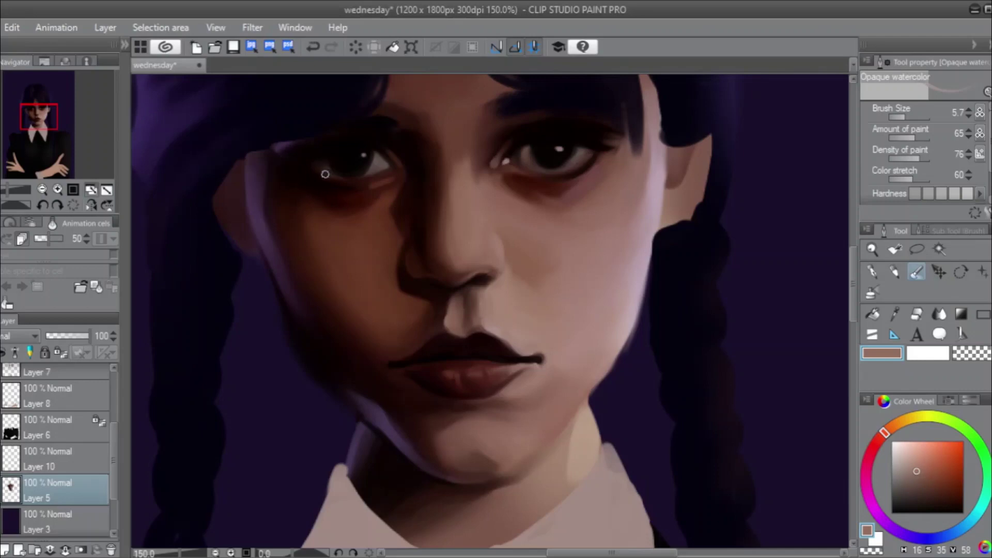
drag(310, 163, 346, 181)
key(ctrl+z)
key(ctrl+z)
key(ctrl+z)
drag(356, 182, 404, 173)
Blend the philtrum between nose and upper lip with a 17.0 brush in the skin tone, undoing the last stroke.
click(910, 117)
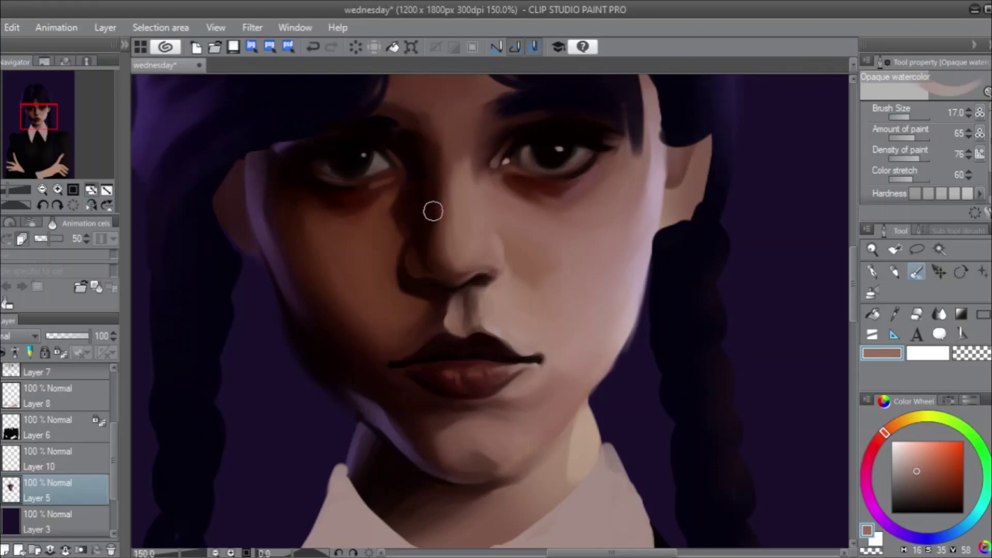
scroll(432, 210, down, 1)
drag(620, 554, 609, 551)
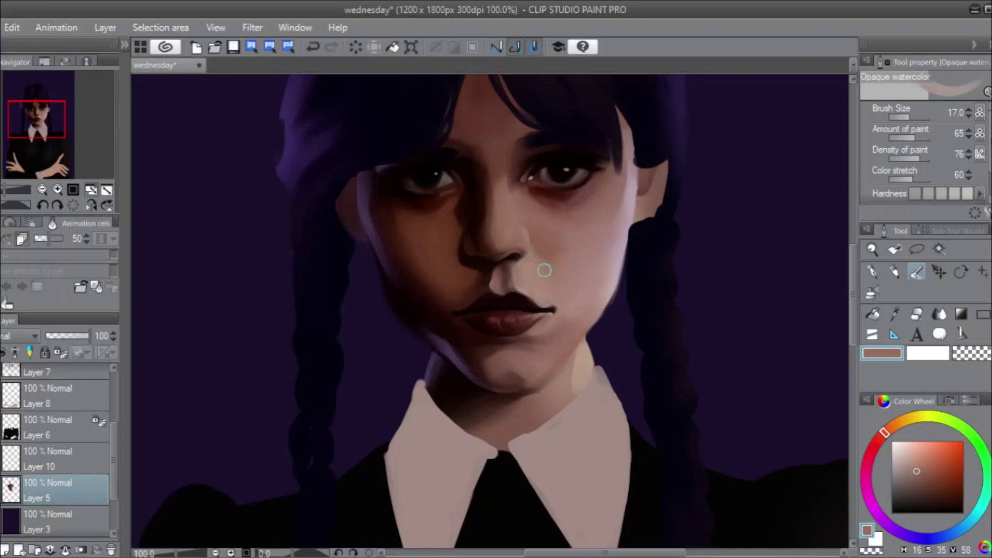
mouse_move(509, 262)
mouse_down()
mouse_move(518, 299)
mouse_move(500, 283)
mouse_up()
drag(509, 286, 514, 276)
key(ctrl+z)
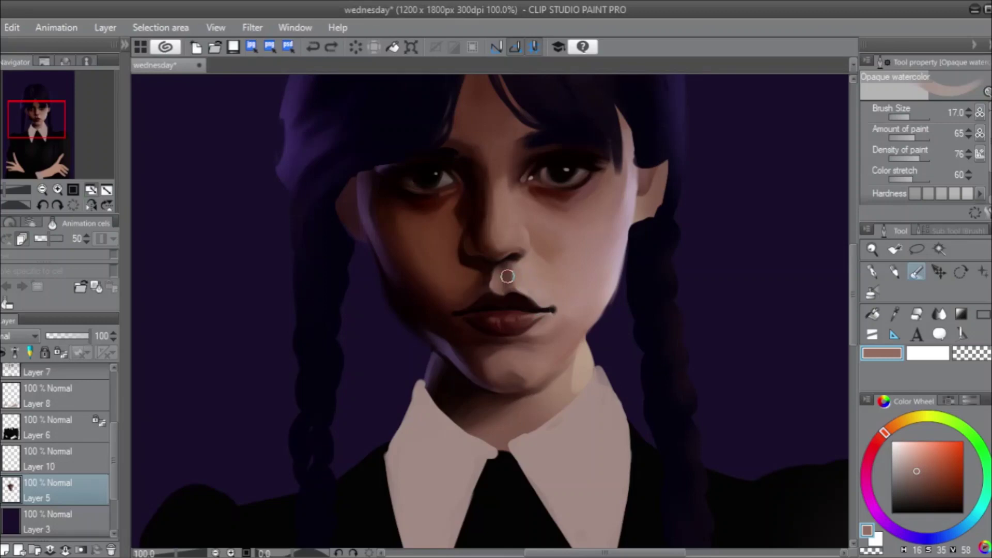
Shade the skin along the upper lip's edge in darker brown (H 15, S 48, V 35), reducing the brush to 14.1.
alt+click(547, 305)
click(926, 487)
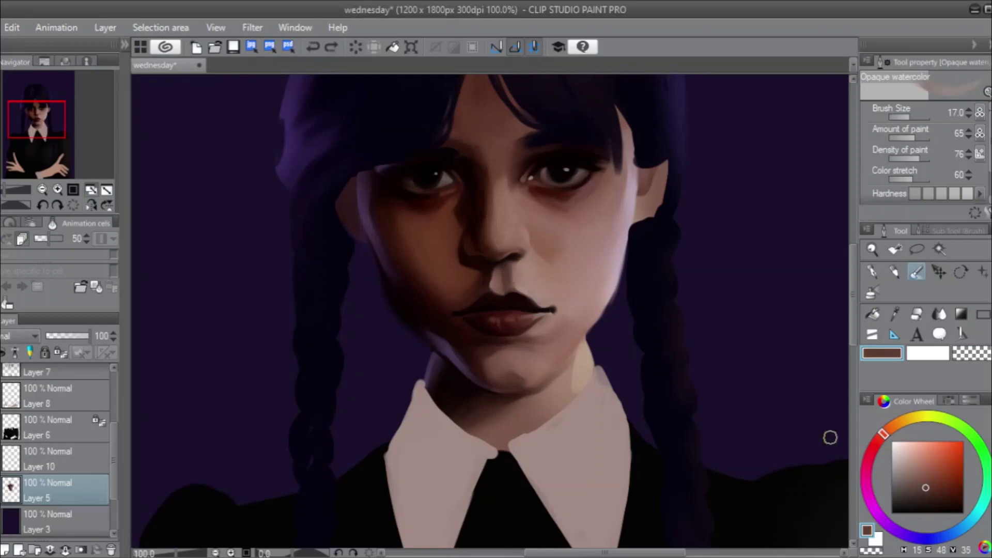
drag(506, 300, 532, 302)
key(ctrl+z)
click(910, 116)
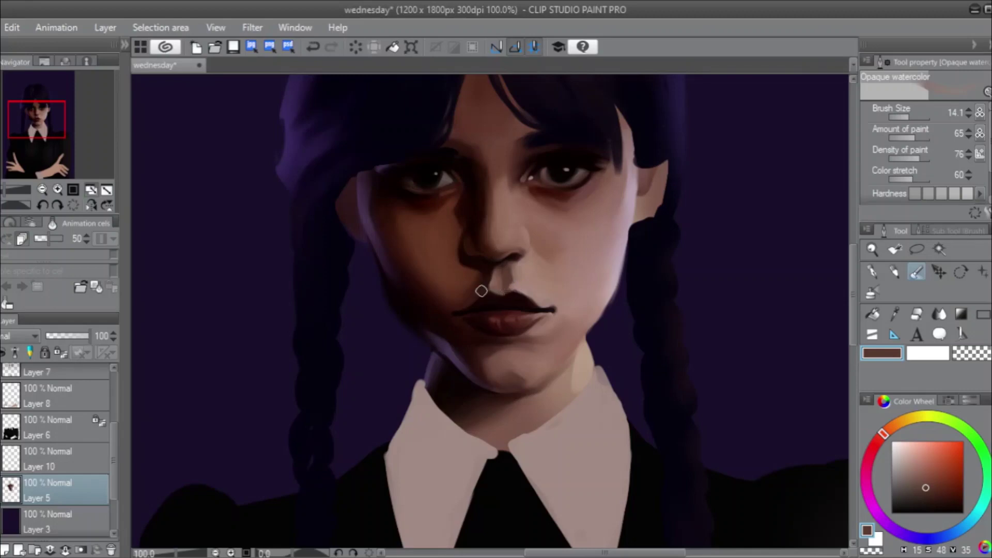
key(ctrl+z)
mouse_move(495, 290)
mouse_down()
mouse_move(487, 293)
mouse_move(502, 291)
mouse_up()
Check the whole portrait, select the hair on Layer 4 and go over the lit-side fringe with the Soft eraser at size 24.5.
key(ctrl+0)
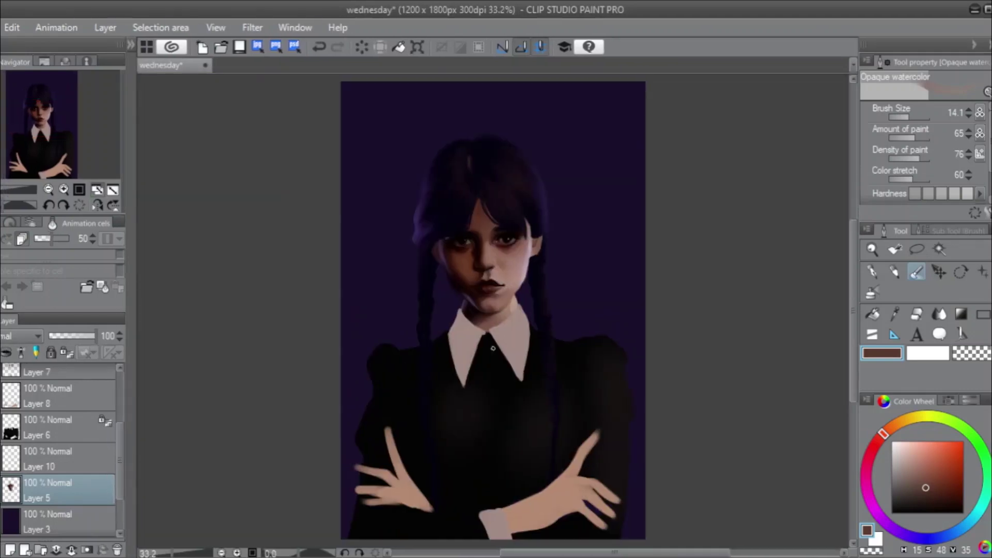
scroll(117, 464, up, 4)
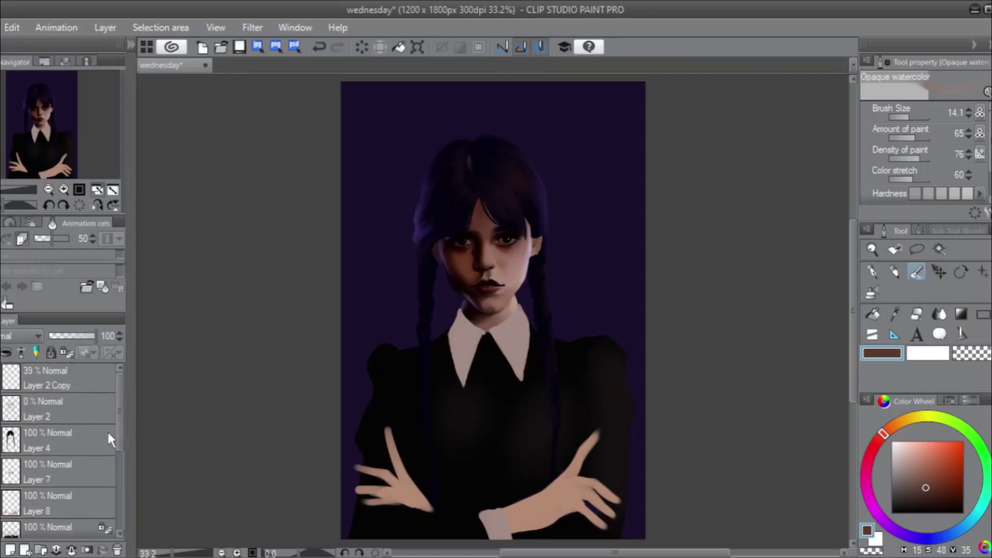
click(72, 441)
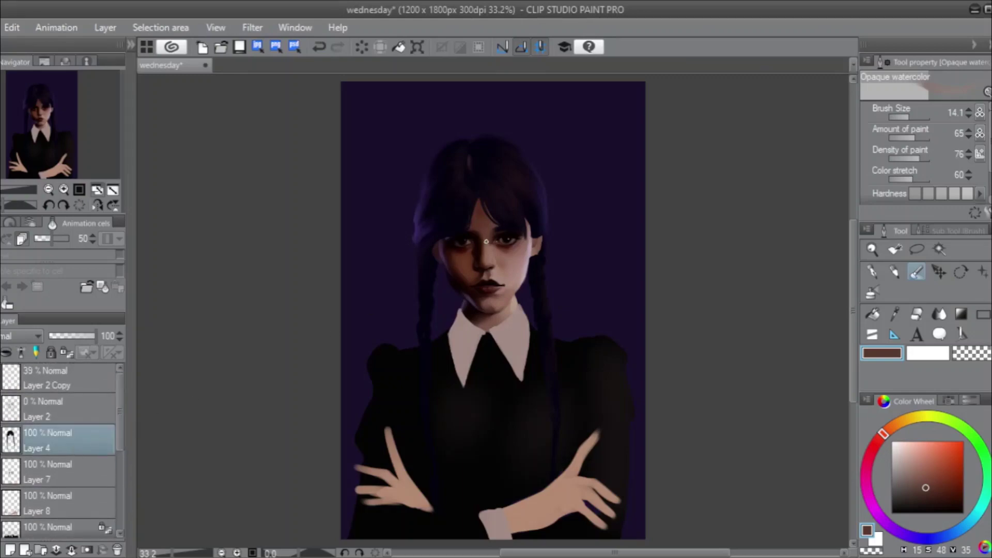
scroll(486, 242, up, 2)
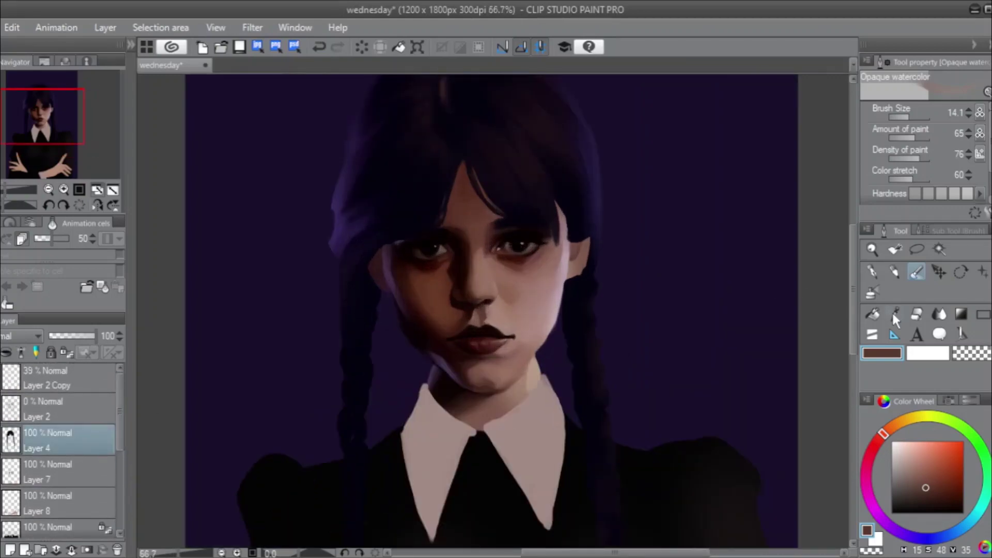
click(917, 314)
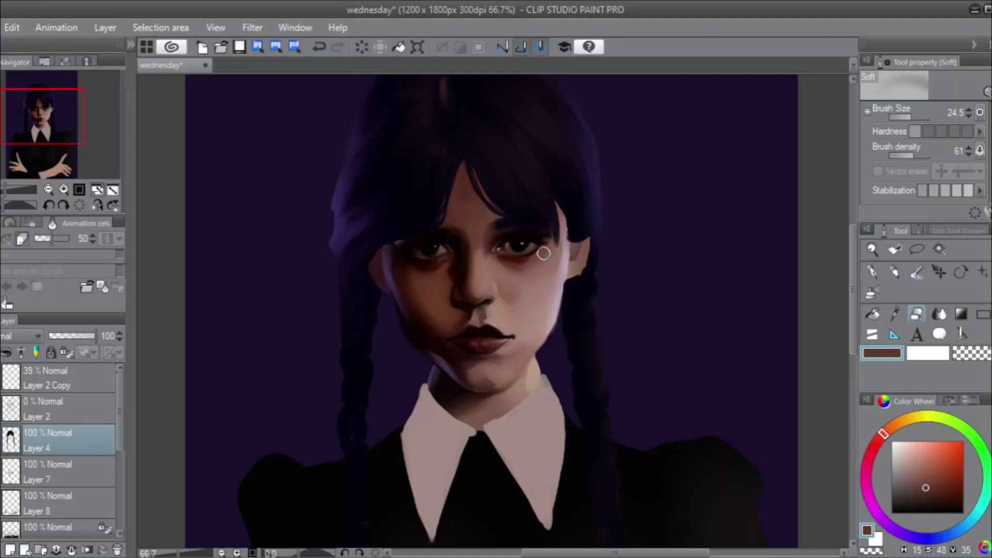
click(915, 272)
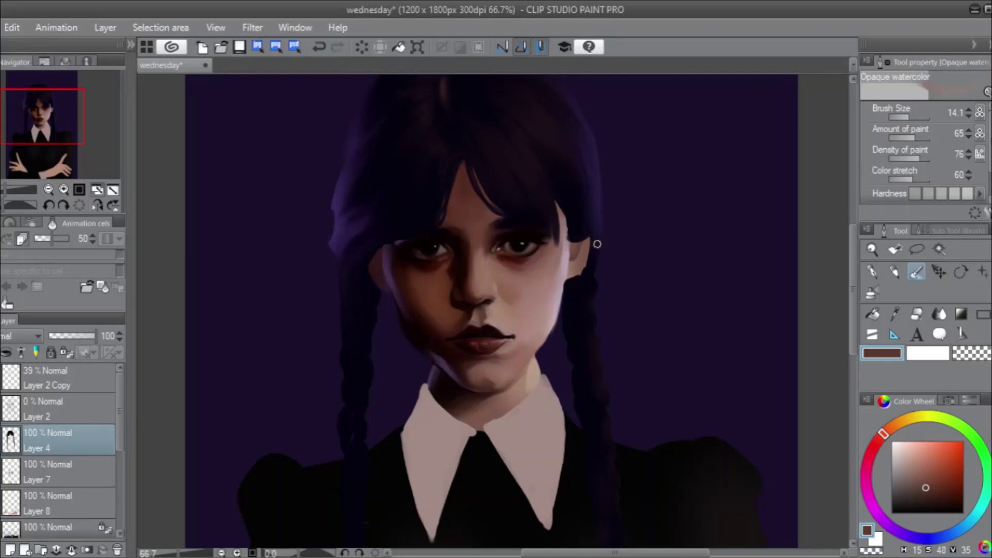
Soften the fringe tip above the lit-side brow with a smaller Soft eraser, and sample dark violet (H 258, S 81, V 6) for painting.
scroll(509, 234, up, 1)
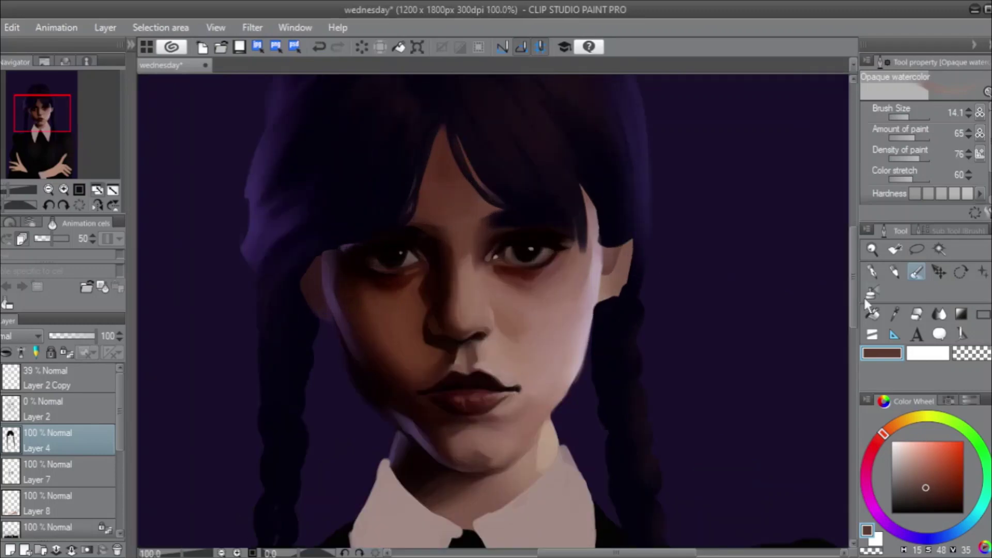
click(916, 315)
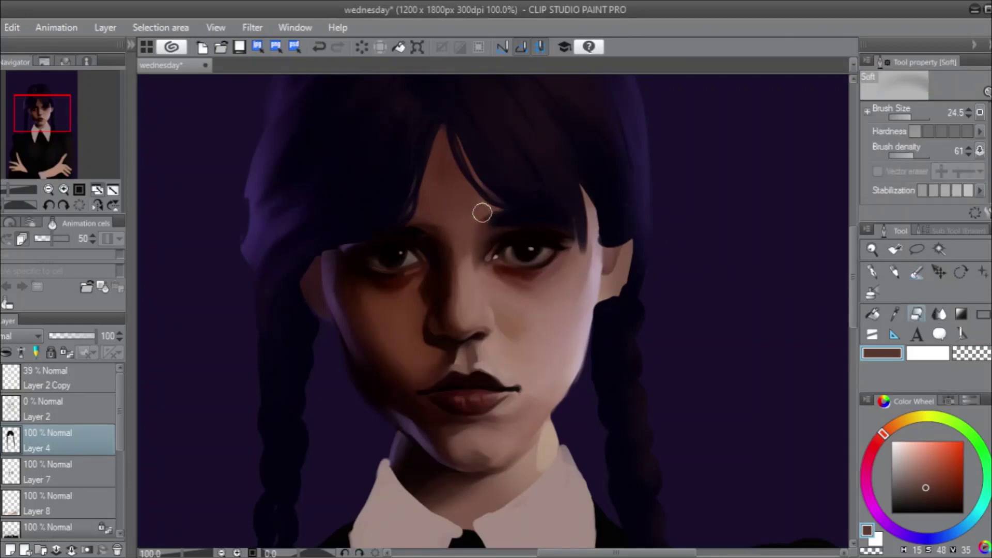
click(910, 117)
key(bracketleft)
key(bracketleft)
key(bracketleft)
click(916, 272)
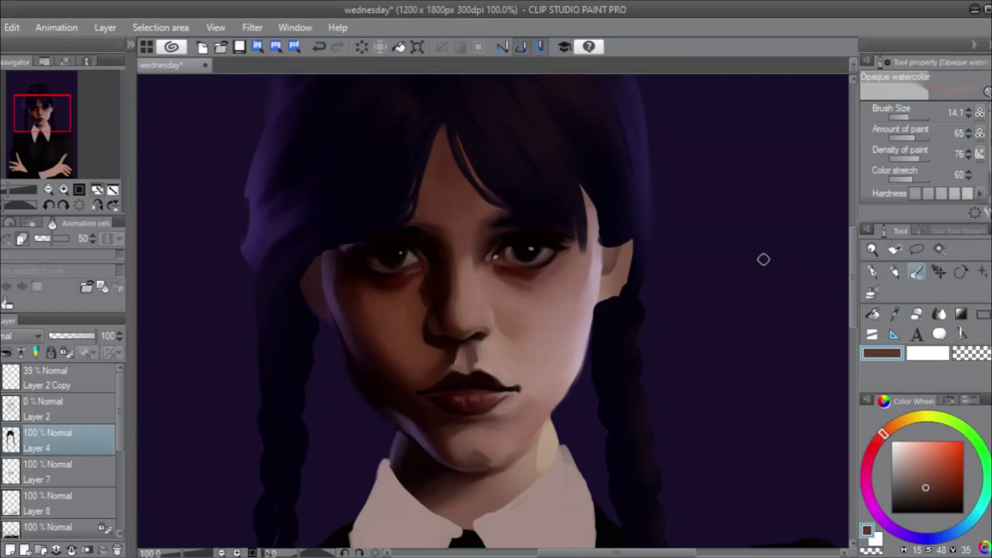
alt+click(527, 200)
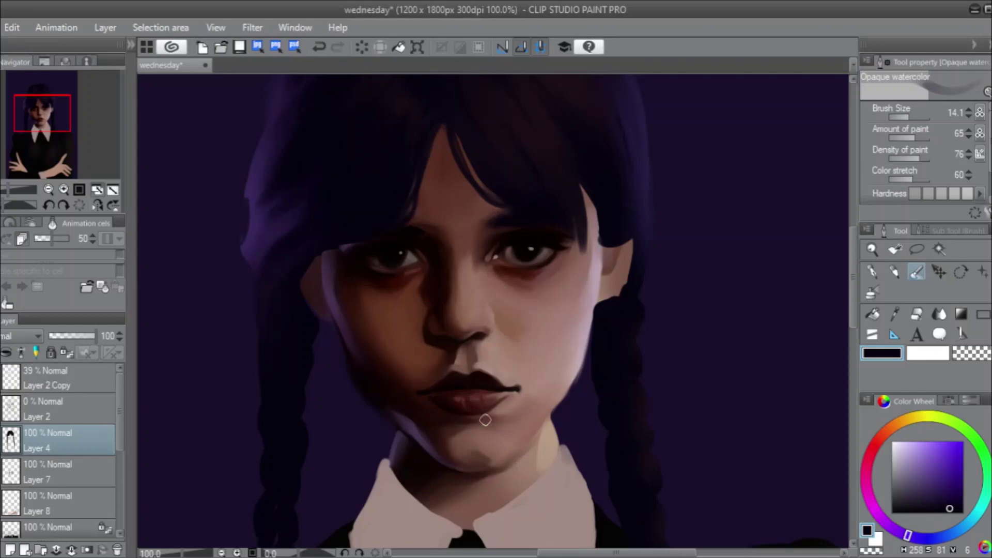
On Layer 5, refine the shading under the lit eye in sampled pinkish skin (H 10, S 27, V 63), using brush sizes 11.8 and 17.0.
drag(119, 435, 138, 484)
click(97, 483)
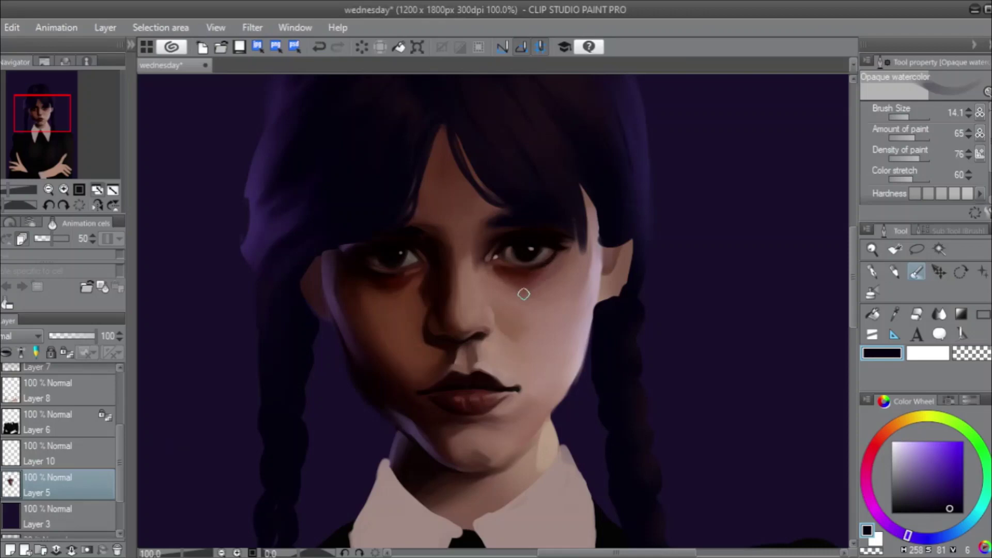
key(ctrl+z)
drag(903, 117, 906, 118)
alt+click(553, 307)
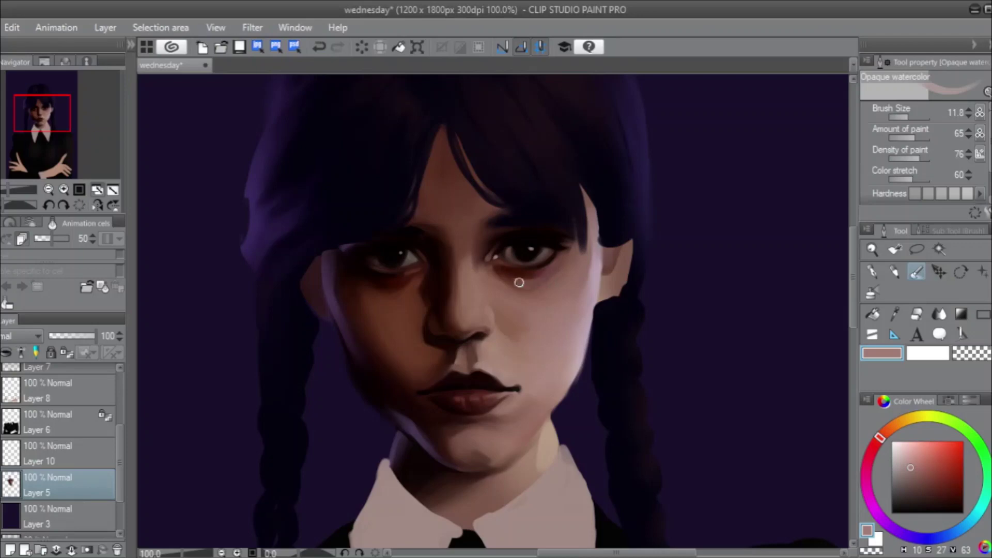
key(ctrl+z)
drag(517, 280, 508, 278)
click(910, 115)
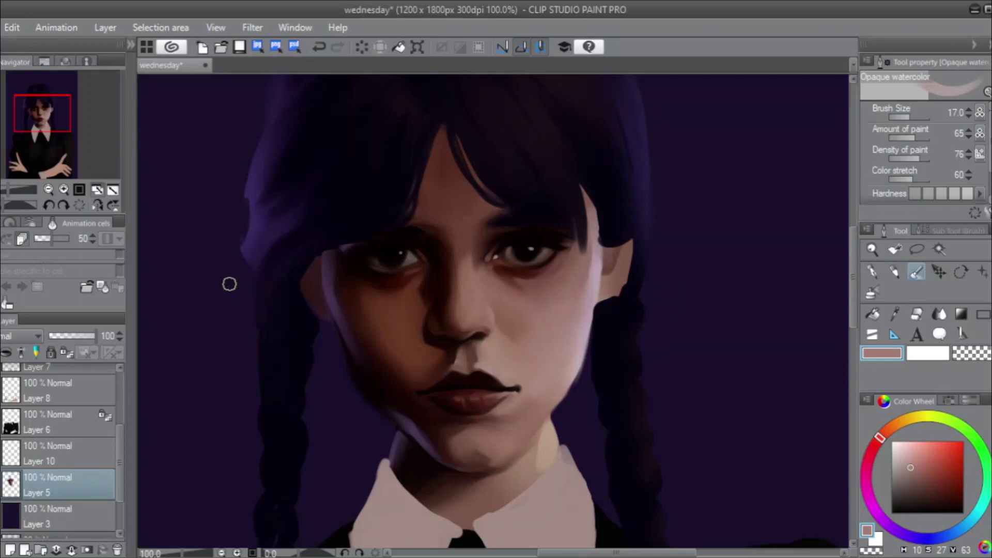
Flip the view, smooth the lit cheek below the eye with a 51.1 brush, and flip the view back.
click(96, 204)
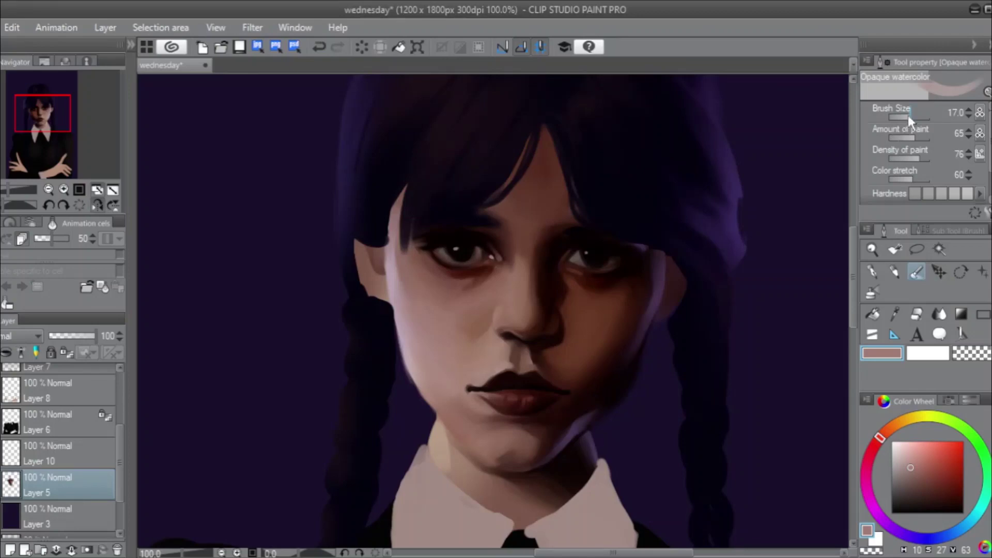
drag(907, 116, 914, 114)
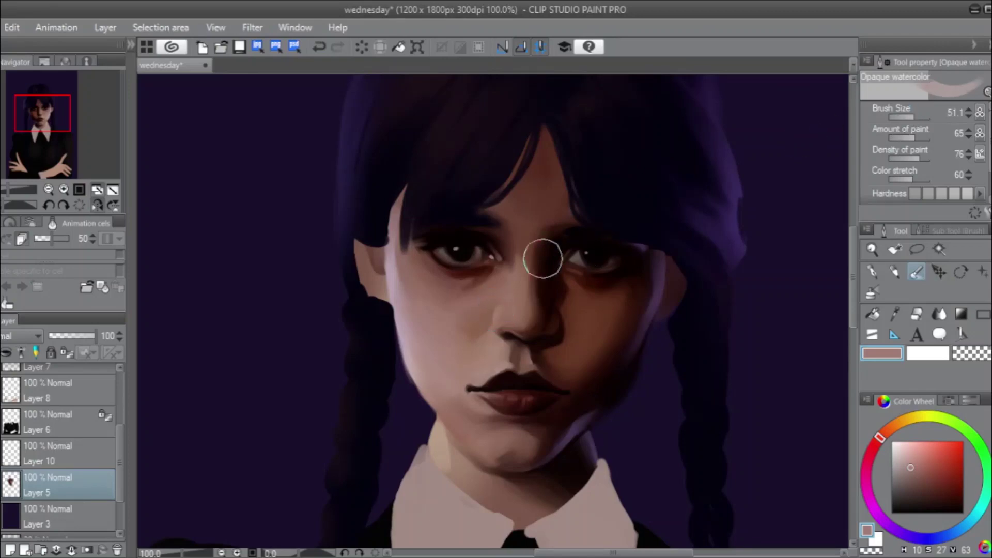
mouse_move(429, 298)
mouse_down()
mouse_move(417, 284)
mouse_move(439, 294)
mouse_move(427, 282)
mouse_up()
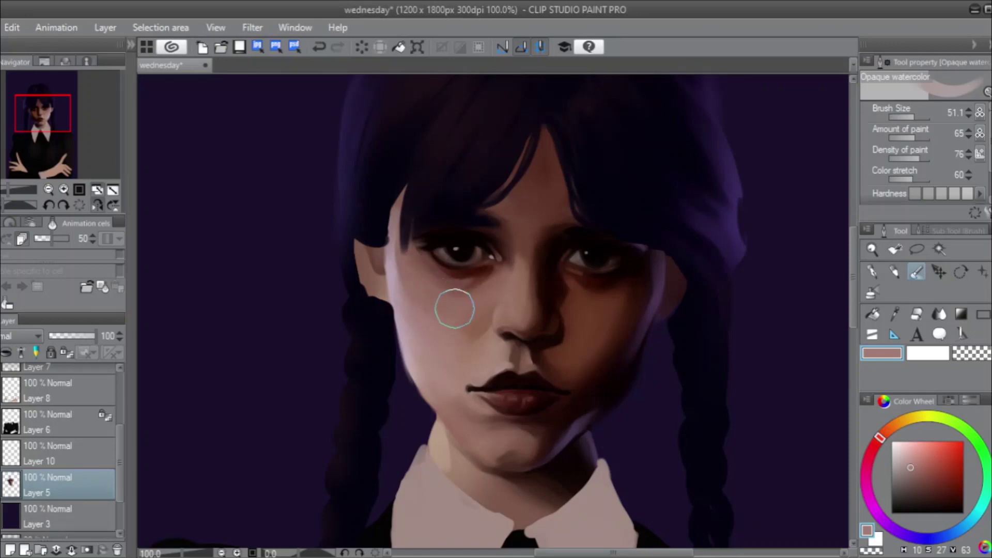
click(97, 205)
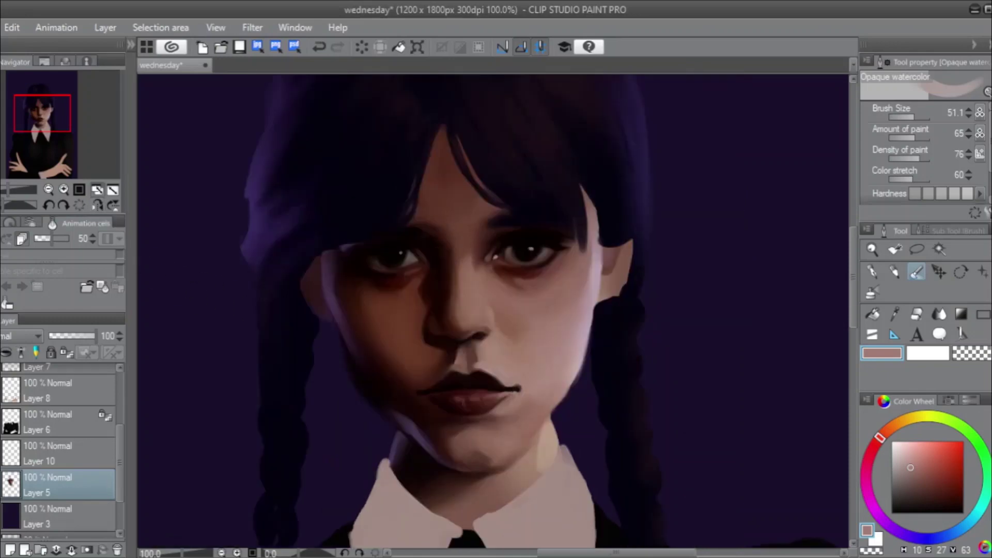
Lasso the shadowed eye and cheek area on Layer 5, adjust its hue and saturation, and clear the selection.
click(915, 251)
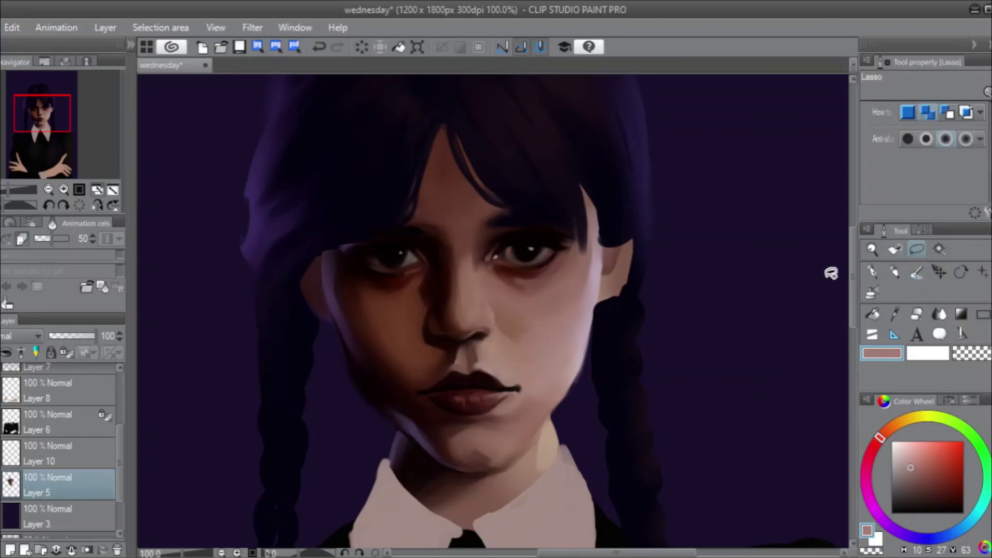
mouse_move(357, 427)
mouse_down()
mouse_move(435, 437)
mouse_move(440, 414)
mouse_move(412, 390)
mouse_move(418, 317)
mouse_move(448, 266)
mouse_move(443, 230)
mouse_move(395, 215)
mouse_move(334, 230)
mouse_move(327, 252)
mouse_move(343, 261)
mouse_move(365, 333)
mouse_move(360, 358)
mouse_move(333, 321)
mouse_move(338, 430)
mouse_up()
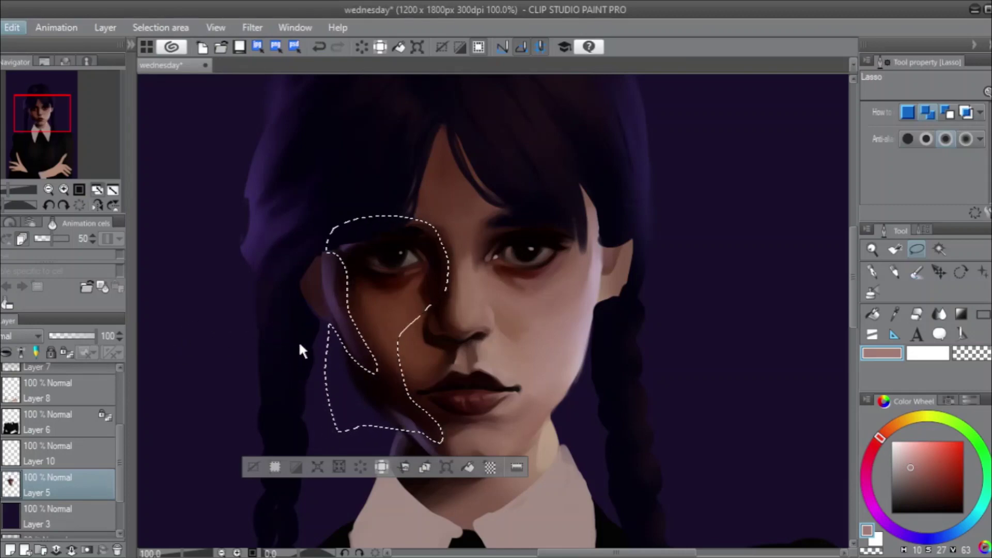
key(ctrl+u)
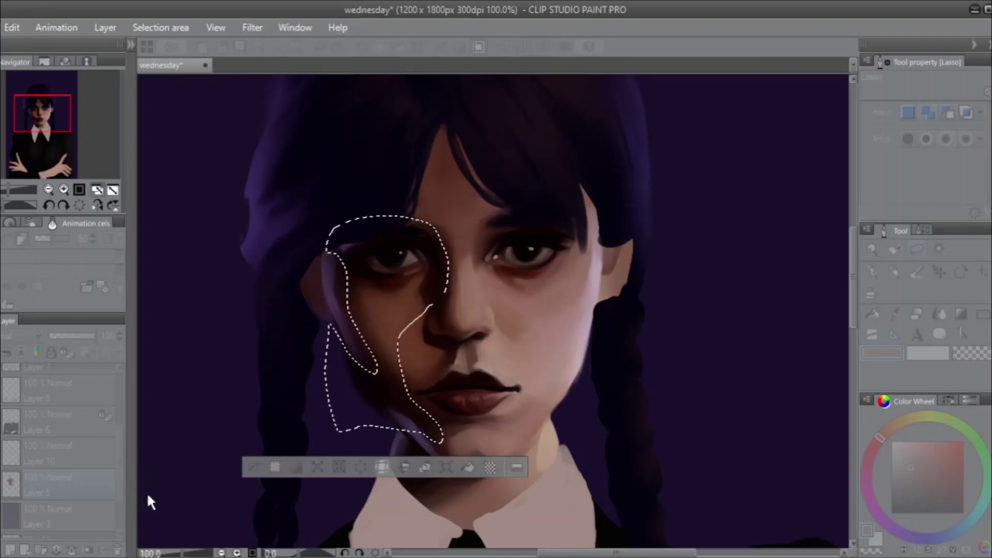
click(253, 466)
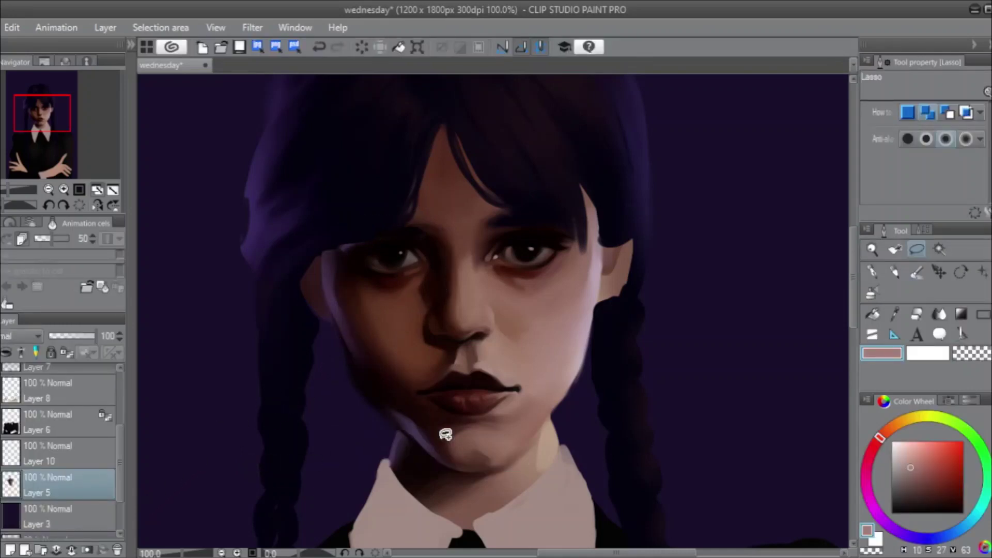
Refine the outer edge of the lit cheek with the Opaque watercolor brush at size 24.5.
click(915, 270)
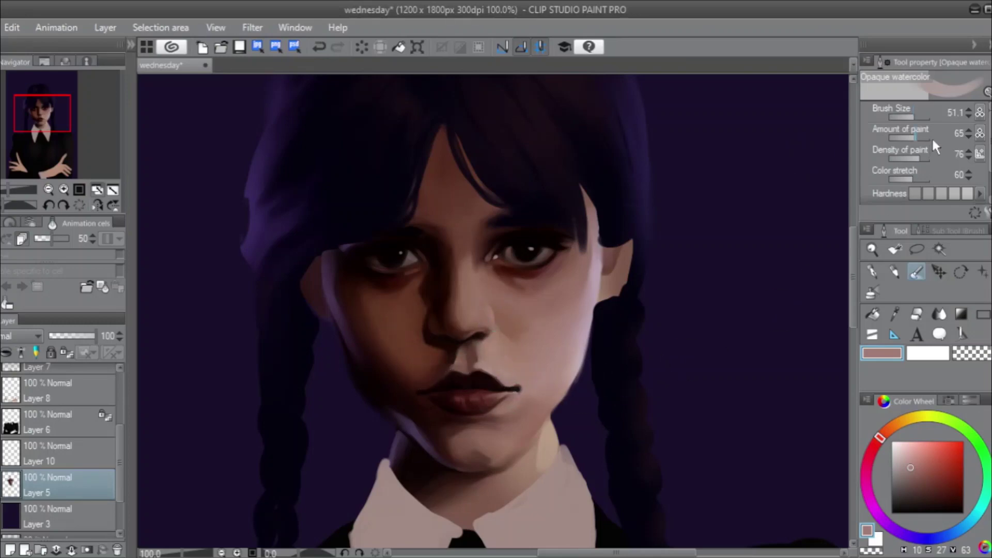
drag(915, 117, 912, 117)
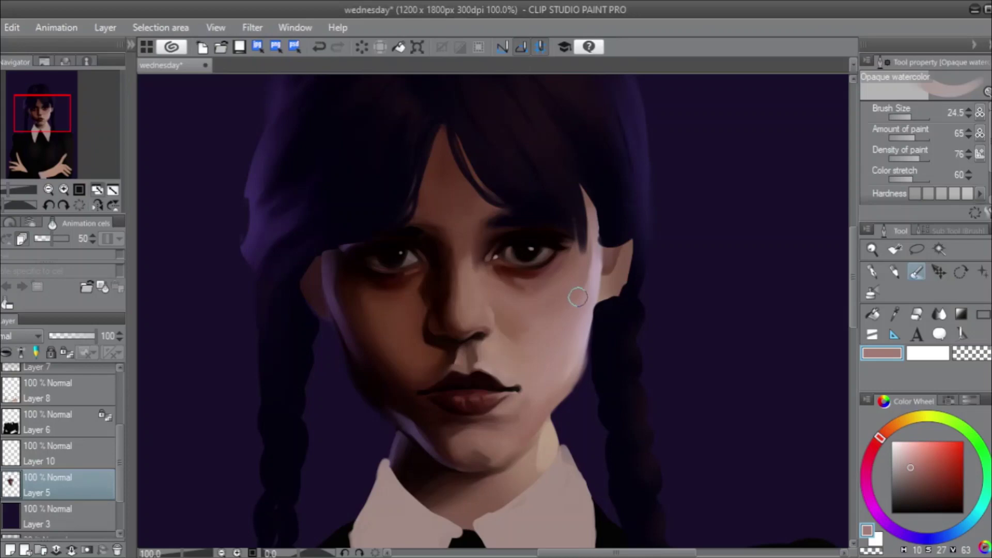
drag(606, 307, 598, 333)
On Layer 4, extend the fringe strands beside the lit eye in sampled dark violet (H 254, S 87, V 6), using brush size 11.8.
scroll(559, 431, down, 1)
drag(851, 283, 853, 311)
drag(120, 464, 92, 420)
click(92, 420)
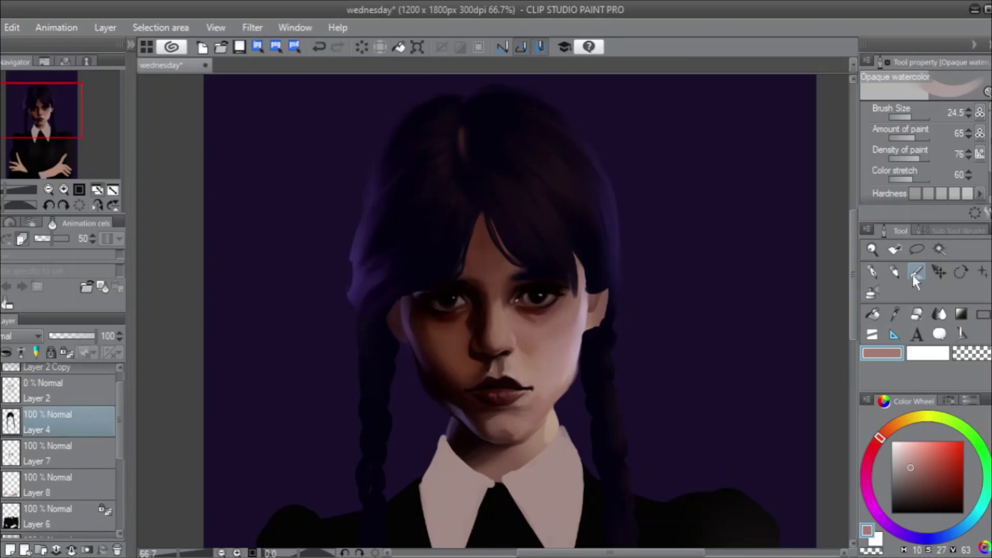
drag(910, 113, 907, 114)
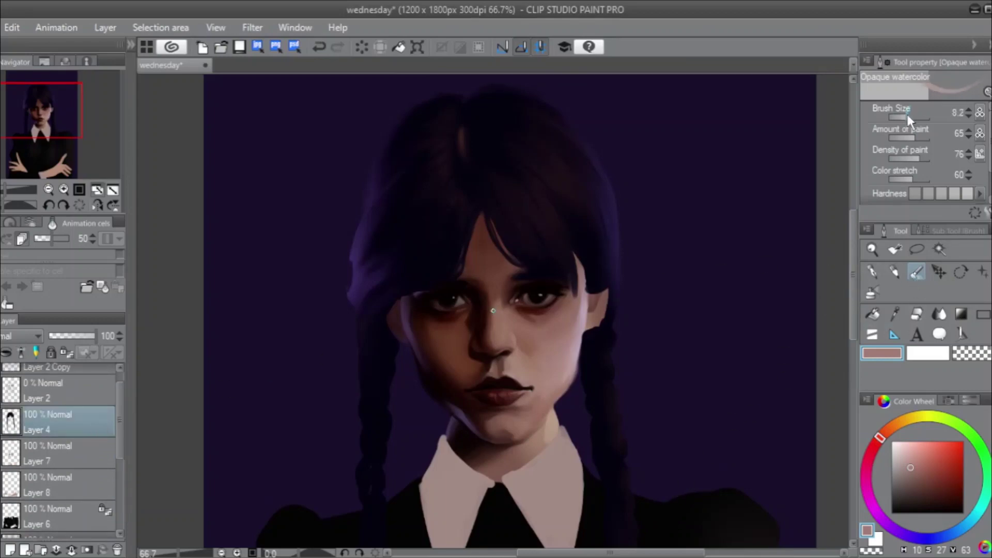
alt+click(457, 170)
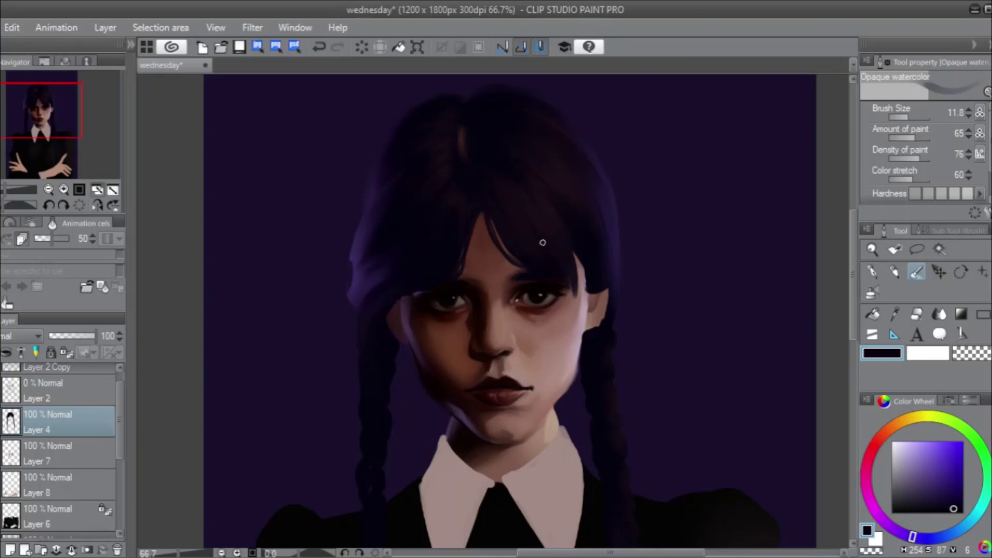
drag(574, 282, 574, 309)
drag(568, 283, 572, 310)
Lock Layer 4's transparent pixels and paint dark strands across the violet highlight on the shadow-side hair, undoing unsatisfactory strokes.
click(66, 355)
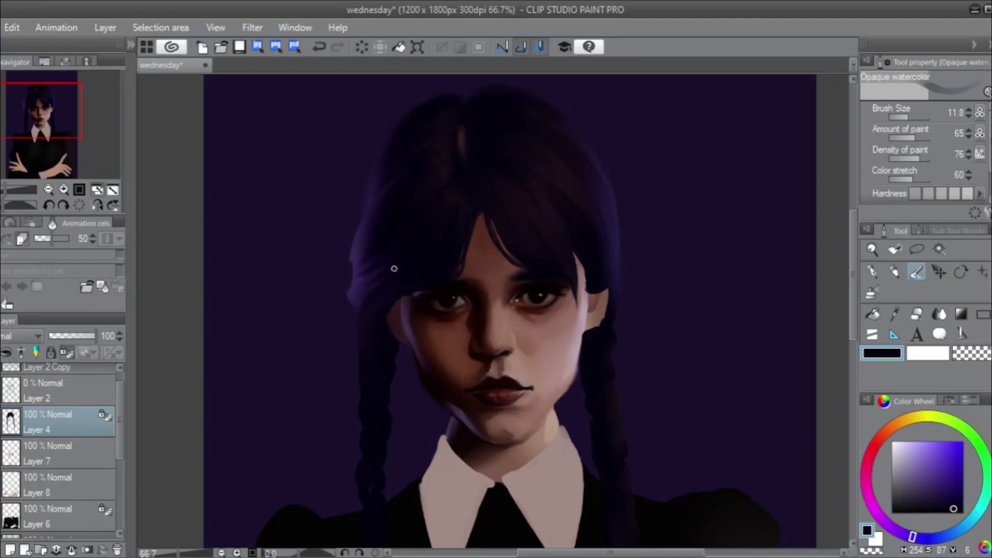
drag(393, 269, 361, 314)
key(ctrl+z)
mouse_move(404, 260)
mouse_down()
mouse_move(365, 328)
mouse_move(401, 269)
mouse_move(344, 296)
mouse_move(386, 272)
mouse_move(355, 332)
mouse_move(365, 312)
mouse_up()
key(ctrl+z)
key(ctrl+z)
key(ctrl+z)
mouse_move(358, 289)
mouse_down()
mouse_move(364, 312)
mouse_move(365, 298)
mouse_up()
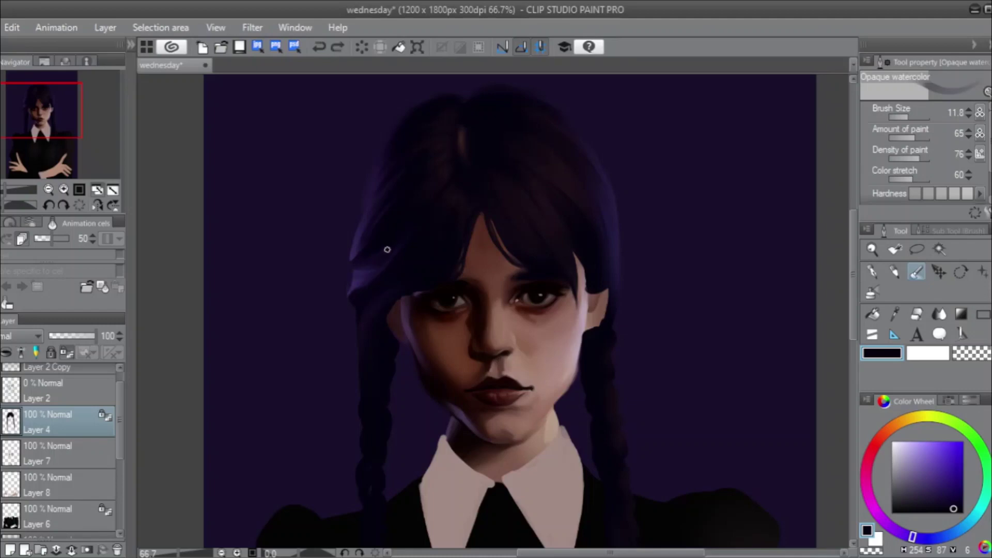
key(ctrl+z)
key(ctrl+z)
key(ctrl+y)
Paint lighter strands over the shadow-side hair highlight in sampled violet (H 258, S 58, V 36), keeping transparent pixels locked.
alt+click(353, 285)
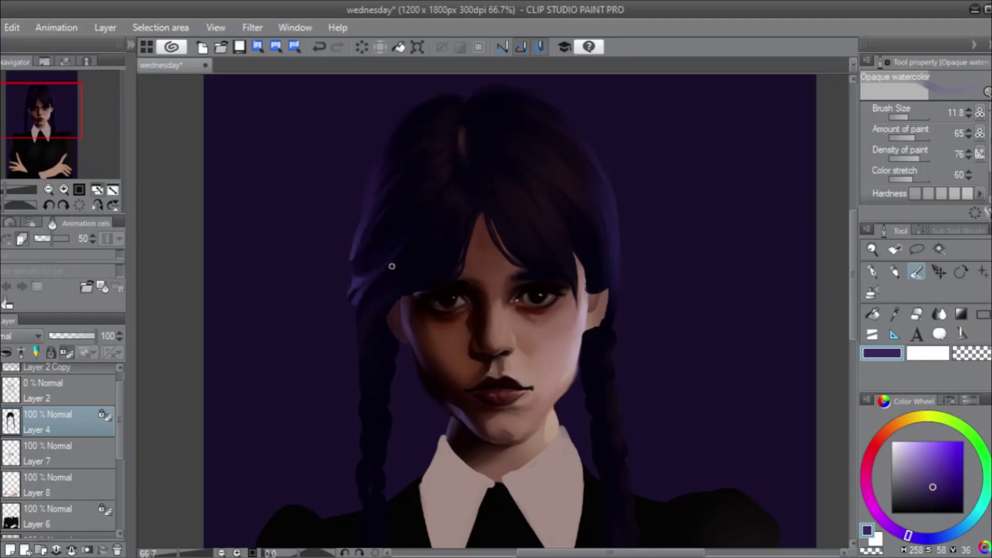
click(67, 351)
drag(372, 280, 366, 310)
key(ctrl+z)
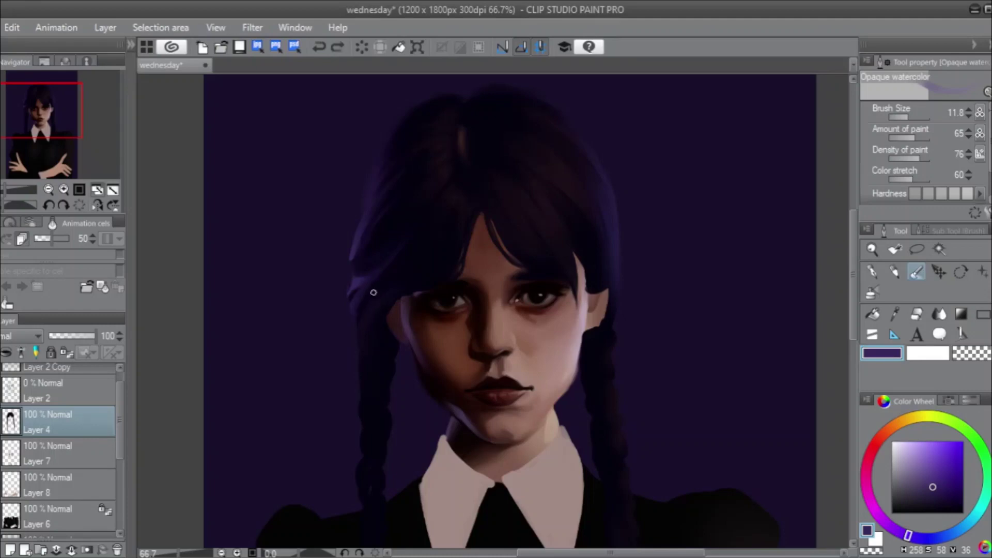
key(slash)
drag(351, 280, 382, 252)
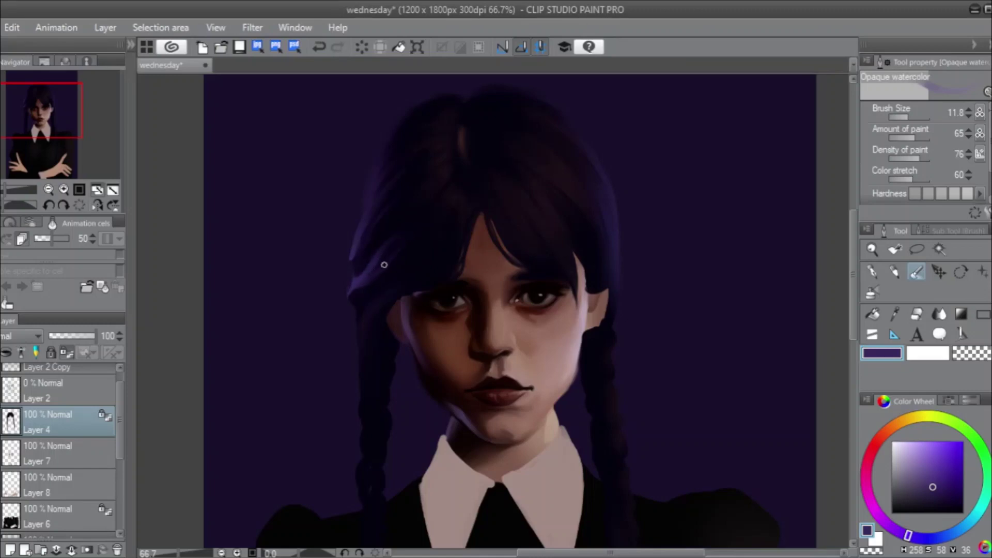
key(ctrl+z)
drag(363, 272, 396, 242)
drag(356, 280, 390, 231)
drag(363, 288, 392, 276)
drag(369, 267, 410, 208)
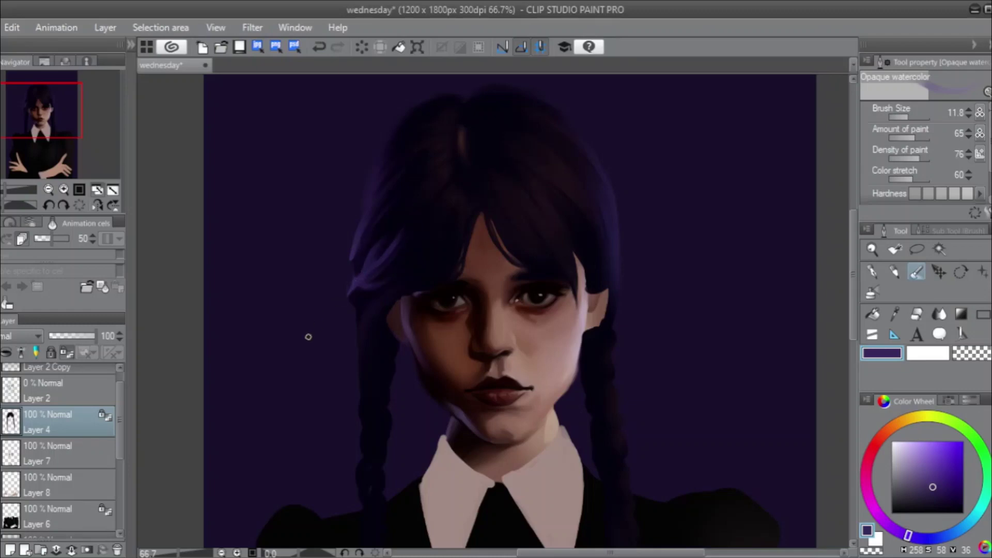
Blend the violet strands at brush size 24.5, flip the view to soften the outer hair edge at size 20.4, and flip back.
click(909, 114)
mouse_move(403, 227)
mouse_down()
mouse_move(364, 257)
mouse_move(378, 237)
mouse_move(365, 271)
mouse_move(415, 226)
mouse_move(373, 274)
mouse_move(409, 227)
mouse_move(383, 260)
mouse_move(405, 233)
mouse_move(387, 239)
mouse_move(357, 275)
mouse_move(401, 230)
mouse_move(356, 284)
mouse_move(414, 215)
mouse_move(391, 275)
mouse_move(418, 238)
mouse_move(352, 311)
mouse_move(371, 292)
mouse_move(353, 293)
mouse_move(375, 294)
mouse_move(360, 302)
mouse_move(389, 292)
mouse_move(370, 288)
mouse_move(404, 267)
mouse_move(377, 284)
mouse_move(410, 248)
mouse_move(382, 281)
mouse_move(405, 260)
mouse_move(361, 283)
mouse_move(394, 275)
mouse_move(385, 284)
mouse_move(361, 288)
mouse_move(410, 272)
mouse_up()
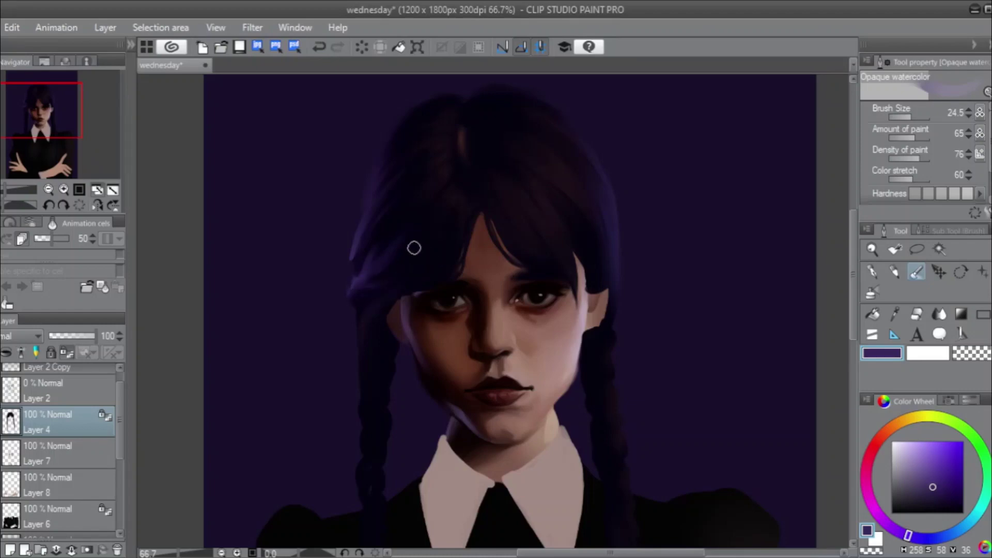
click(97, 190)
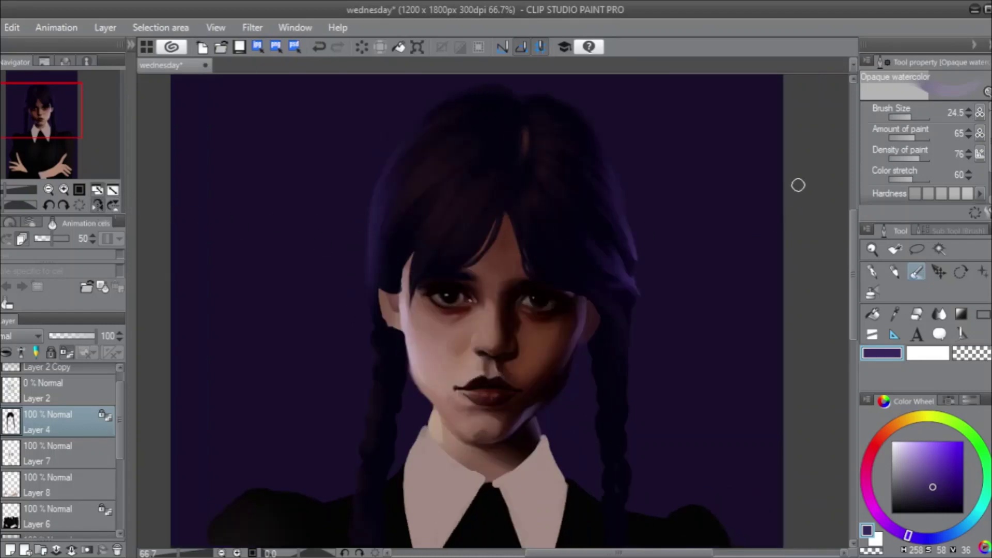
drag(895, 118, 910, 116)
mouse_move(633, 290)
mouse_down()
mouse_move(603, 261)
mouse_move(630, 291)
mouse_move(591, 229)
mouse_move(619, 273)
mouse_move(575, 231)
mouse_move(628, 303)
mouse_move(621, 281)
mouse_move(639, 320)
mouse_move(580, 237)
mouse_move(631, 283)
mouse_up()
click(98, 203)
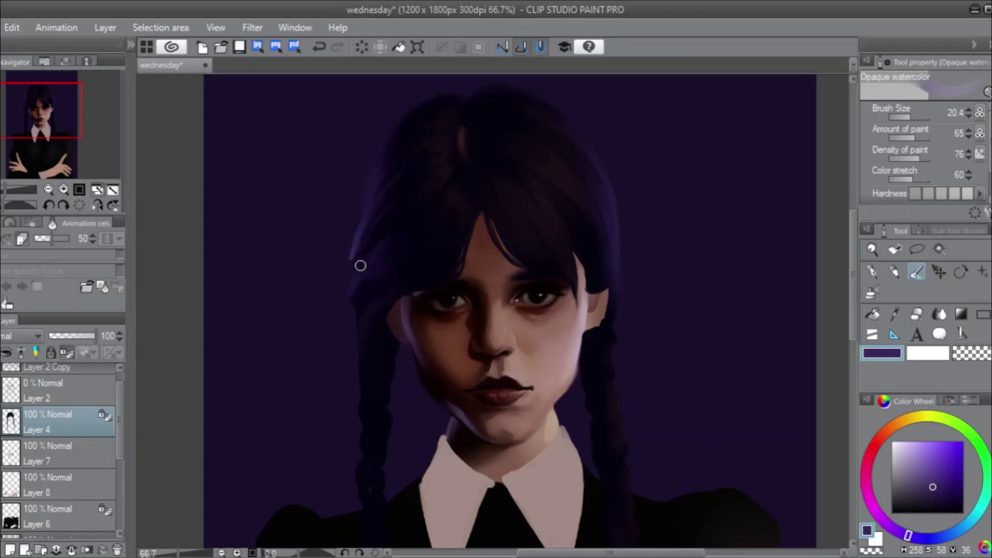
Rework the shadow-side hair strands with a 9.8 brush in sampled dark violet (H 249, S 87, V 6), undoing unsatisfactory strokes.
drag(913, 118, 907, 116)
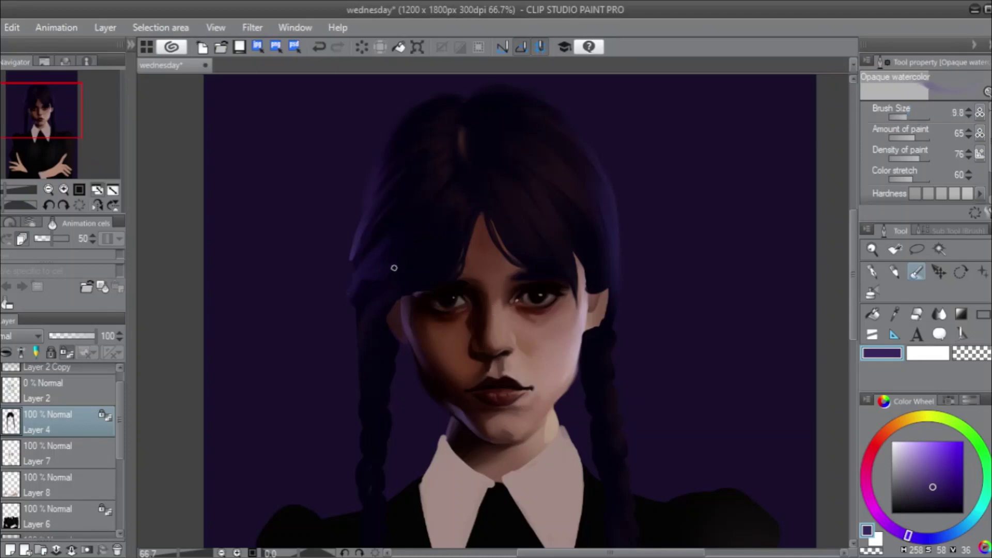
mouse_move(413, 233)
mouse_down()
mouse_move(358, 274)
mouse_move(357, 292)
mouse_move(411, 248)
mouse_move(403, 244)
mouse_move(414, 229)
mouse_move(347, 288)
mouse_up()
key(ctrl+z)
alt+click(407, 247)
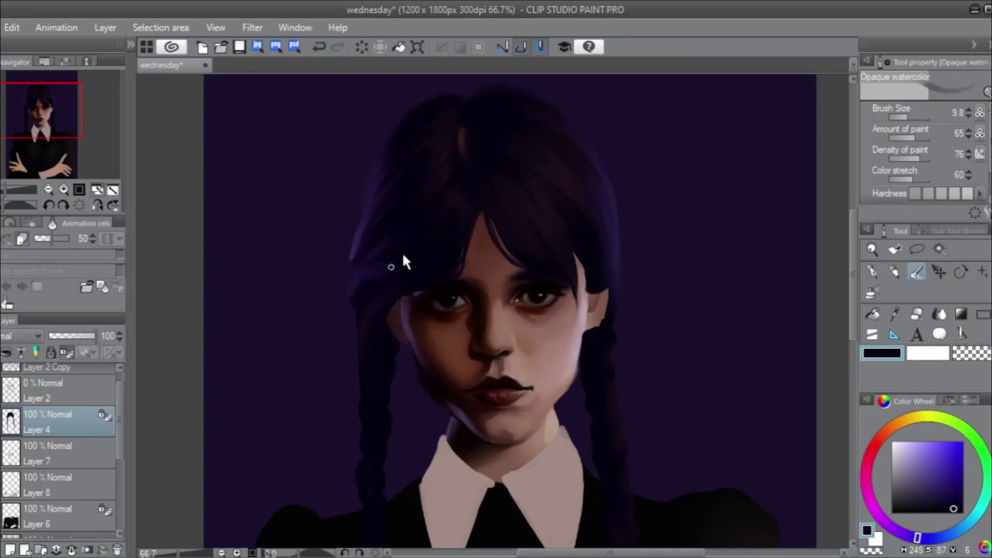
key(ctrl+z)
drag(403, 261, 354, 292)
key(ctrl+z)
drag(427, 219, 360, 306)
drag(426, 252, 347, 281)
key(ctrl+z)
drag(421, 256, 342, 278)
key(ctrl+z)
drag(355, 281, 390, 250)
key(ctrl+z)
Reshape the outer shadow-side hair edge in sampled violet (H 257, S 59, V 32), using brush sizes 9.8 and 14.1.
alt+click(356, 254)
drag(357, 252, 363, 240)
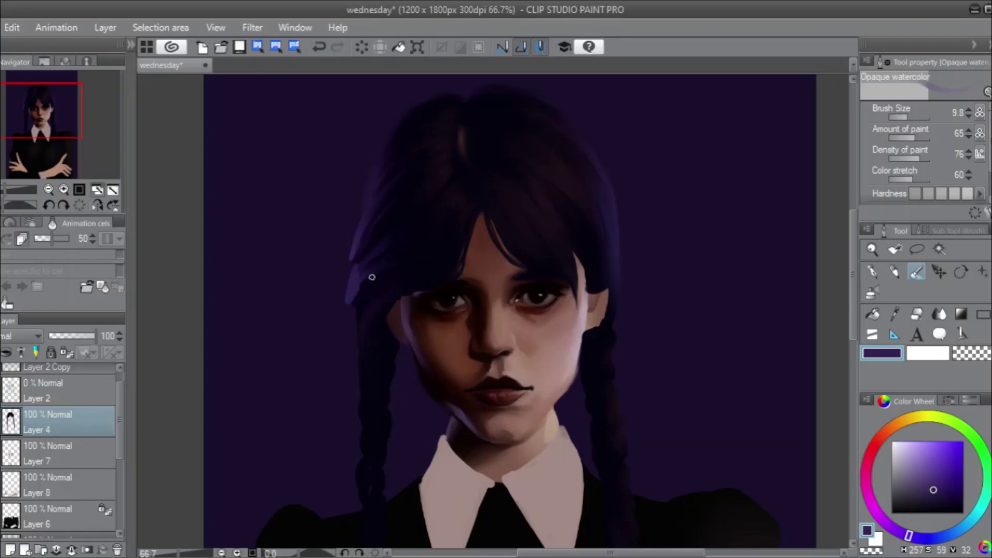
drag(364, 268, 349, 299)
drag(907, 116, 909, 115)
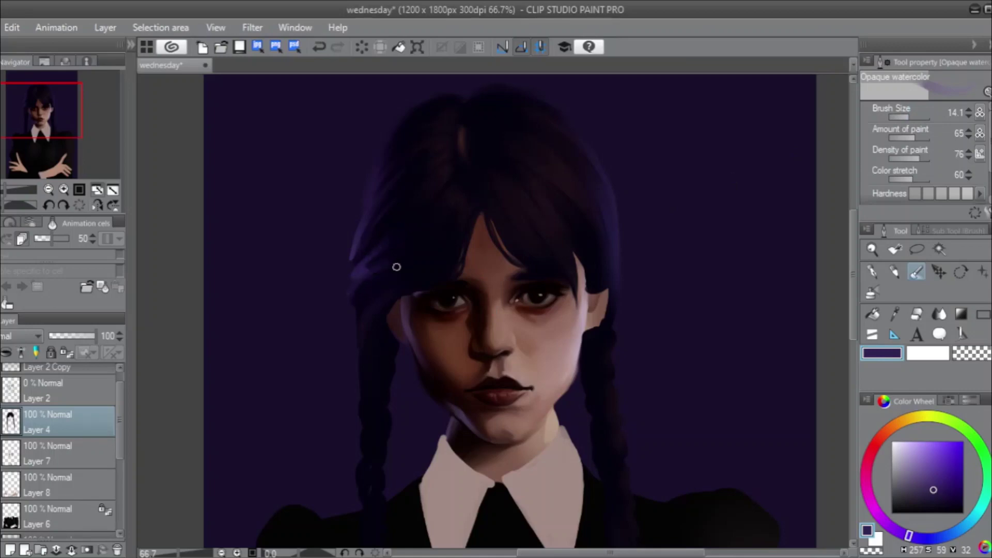
Compare the shadow-side hair with and without the latest stroke by repeatedly undoing and redoing it.
key(ctrl+z)
key(ctrl+y)
key(ctrl+z)
key(ctrl+y)
key(ctrl+z)
key(ctrl+y)
key(ctrl+z)
key(ctrl+y)
Add strands to the shadow-side fringe in sampled violet (H 262, S 65, V 19), using brush sizes 11.8, 29.5 and 8.2.
drag(913, 116, 913, 117)
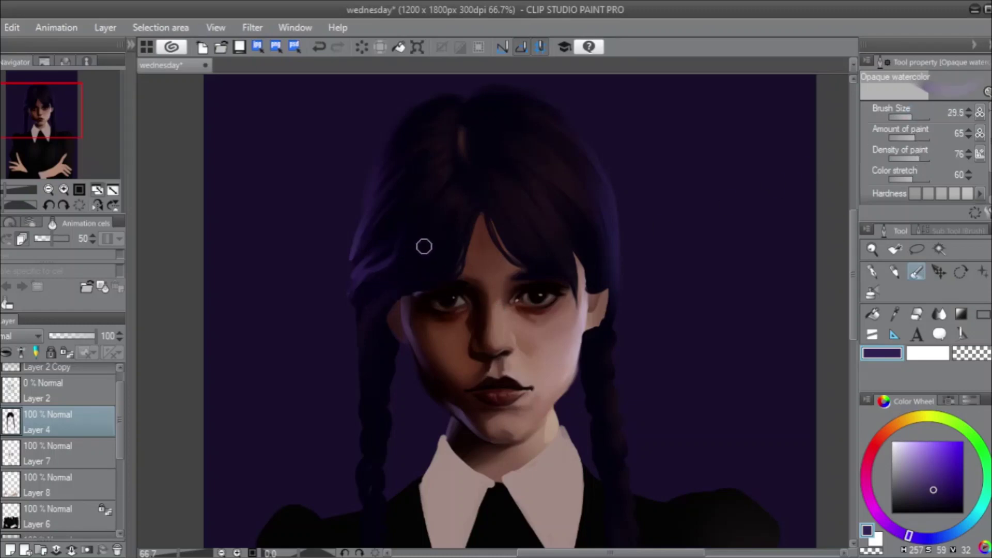
click(906, 115)
alt+click(390, 238)
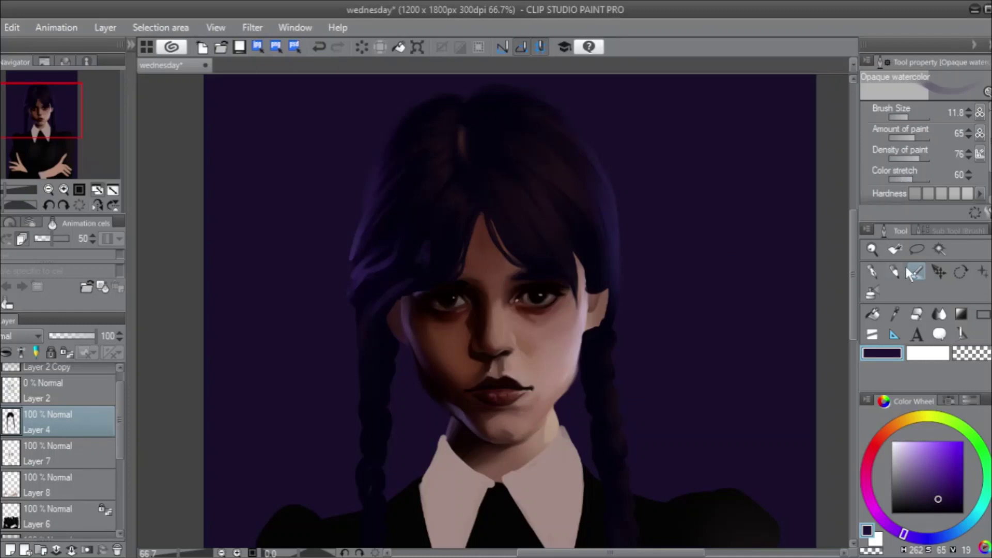
drag(907, 117, 913, 115)
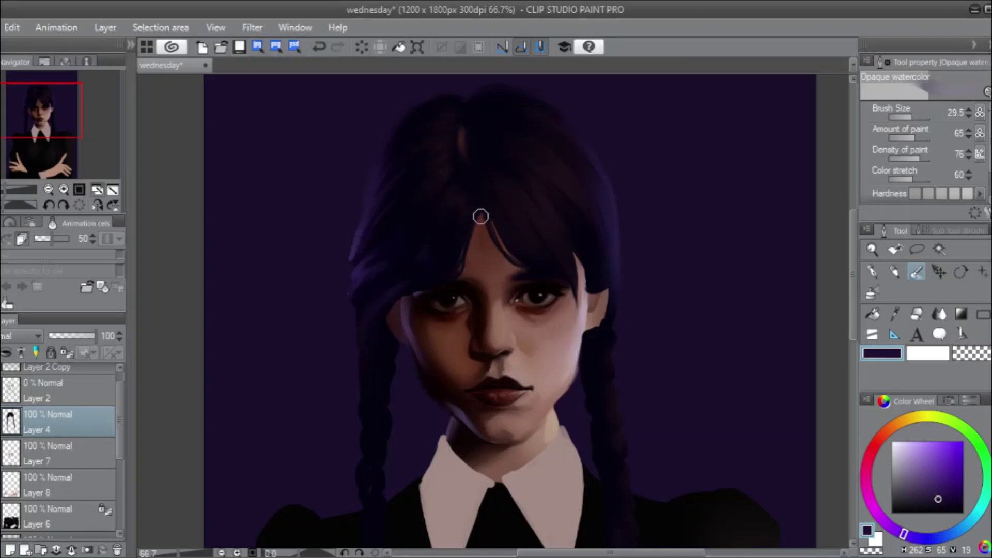
click(906, 116)
key(ctrl+z)
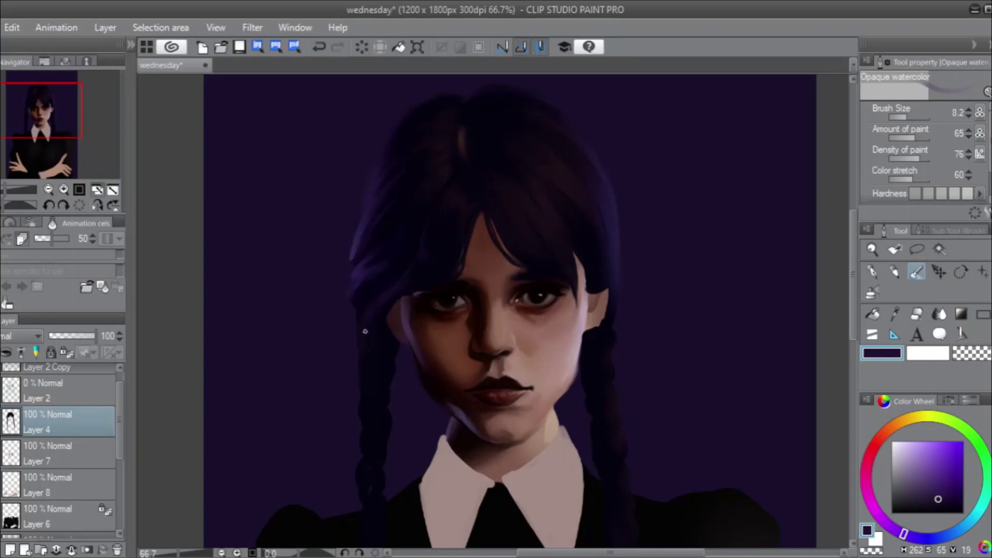
Darken the shadow-side hair in sampled near-black violet (H 249, S 87, V 6) and blend it at brush size 29.5.
alt+click(393, 216)
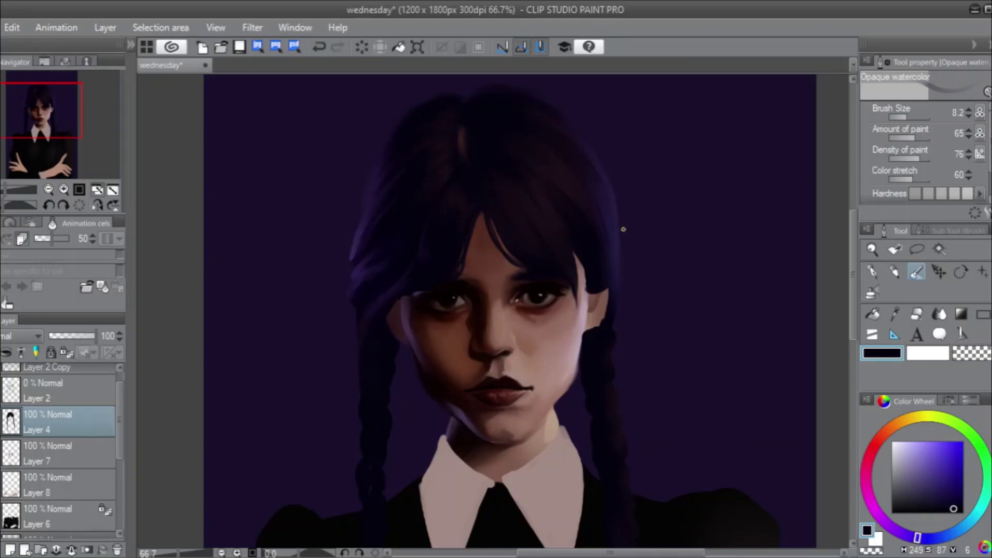
click(907, 116)
drag(905, 118, 913, 119)
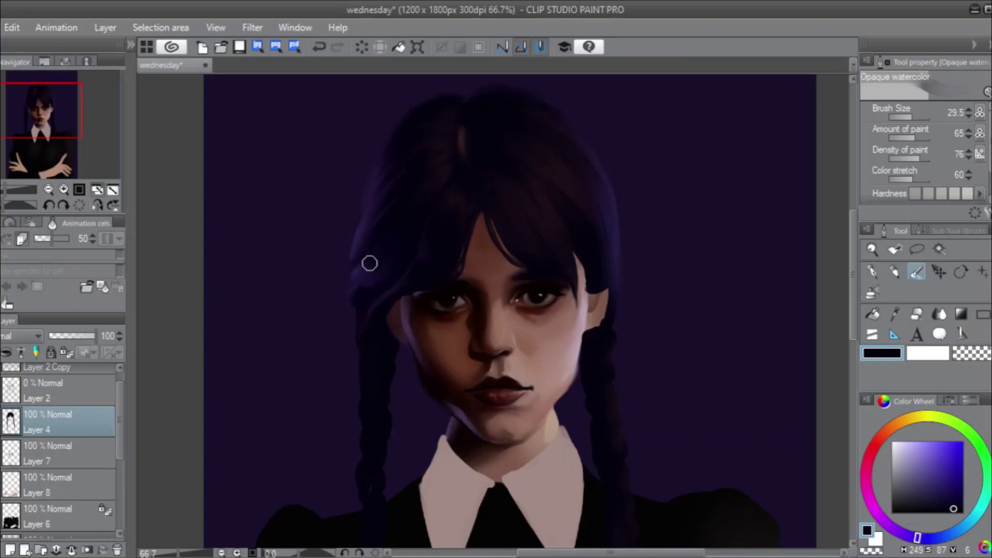
click(907, 116)
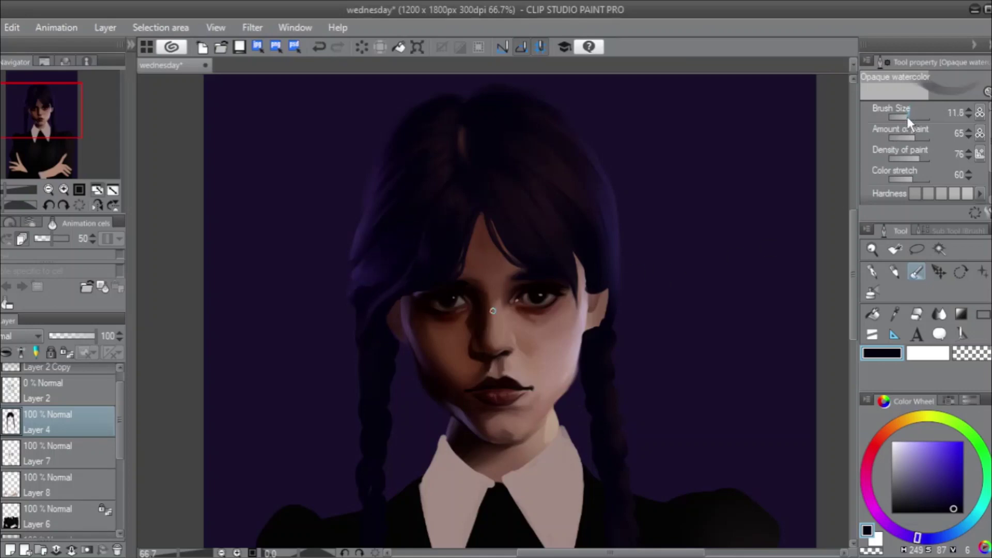
click(910, 117)
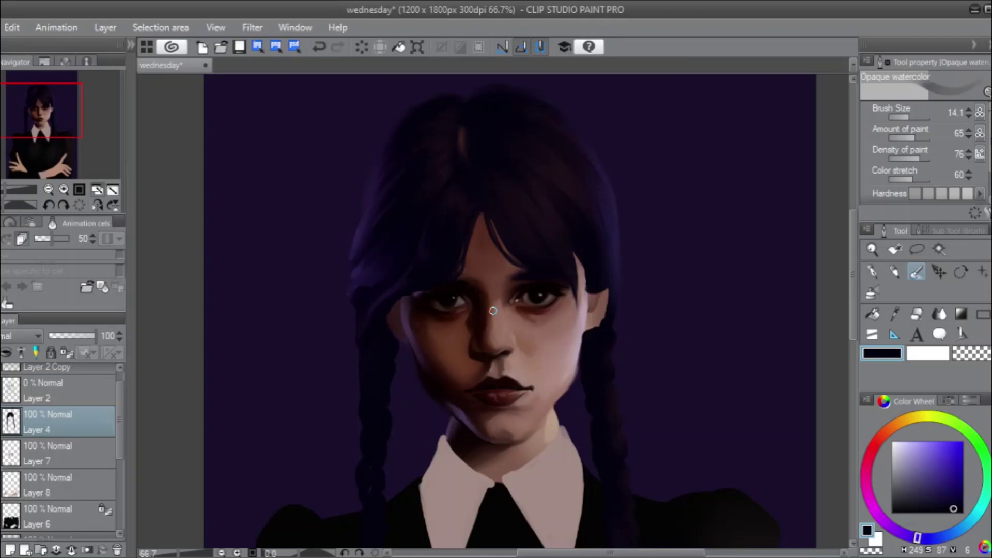
alt+click(371, 277)
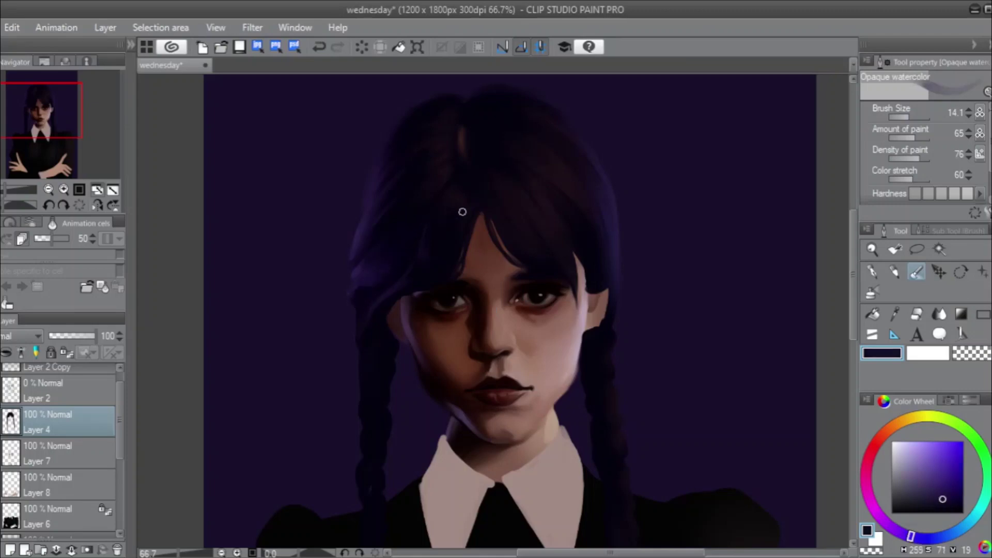
key(ctrl+z)
Paint flowing shadow-side strands at size 9.8 in sampled violet (H 258, S 62, V 25) and blend them with a 42.5 brush.
click(906, 117)
click(908, 117)
alt+click(355, 242)
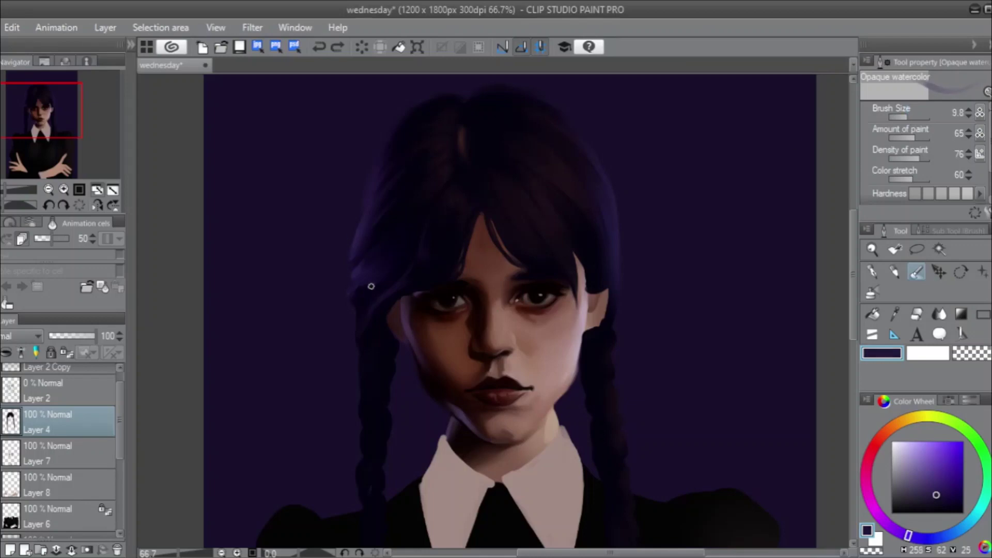
drag(371, 286, 419, 214)
drag(388, 265, 408, 229)
mouse_move(359, 275)
mouse_down()
mouse_move(407, 222)
mouse_move(369, 274)
mouse_move(386, 261)
mouse_move(355, 278)
mouse_move(389, 262)
mouse_move(353, 280)
mouse_move(428, 219)
mouse_move(369, 277)
mouse_move(350, 316)
mouse_move(367, 282)
mouse_move(356, 282)
mouse_move(394, 244)
mouse_move(360, 272)
mouse_move(353, 301)
mouse_move(377, 338)
mouse_up()
mouse_move(432, 223)
mouse_down()
mouse_move(388, 263)
mouse_move(432, 198)
mouse_move(394, 265)
mouse_up()
drag(907, 123, 915, 115)
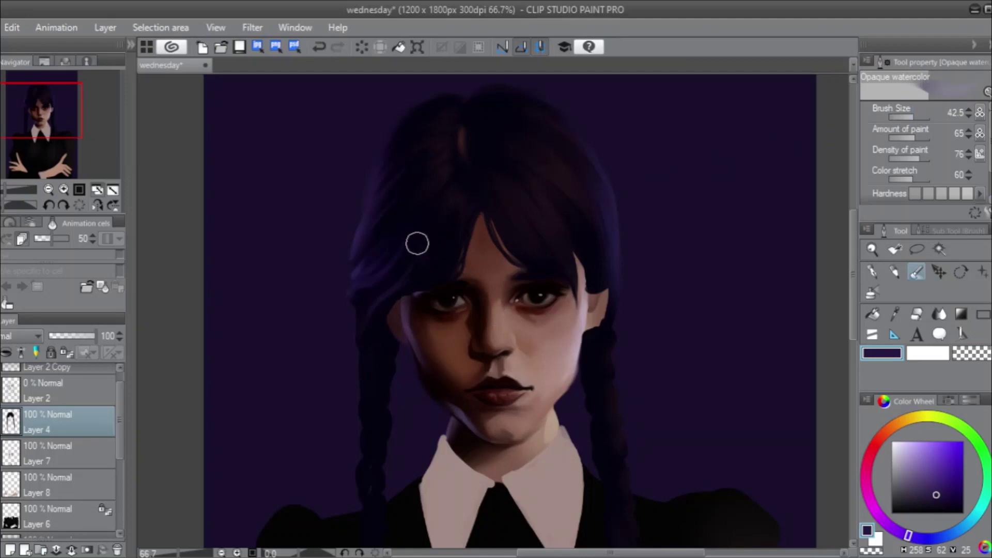
mouse_move(417, 244)
mouse_down()
mouse_move(419, 222)
mouse_move(370, 308)
mouse_move(420, 222)
mouse_move(368, 339)
mouse_move(385, 294)
mouse_move(373, 295)
mouse_up()
Mix a muted reddish tone (H 332, S 36, V 22) from a sampled hair colour and test light-side strands, comparing with undo and redo.
alt+click(565, 173)
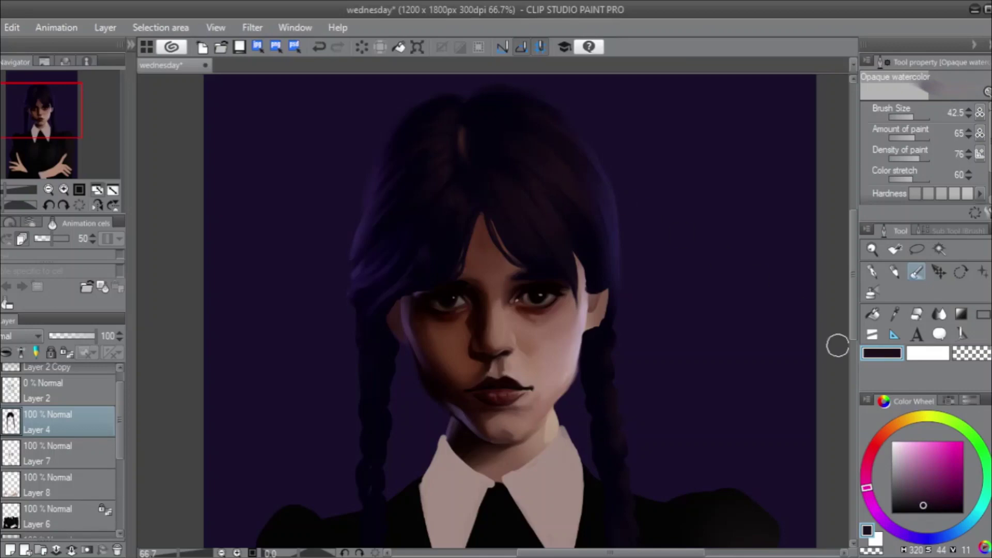
click(867, 475)
click(922, 499)
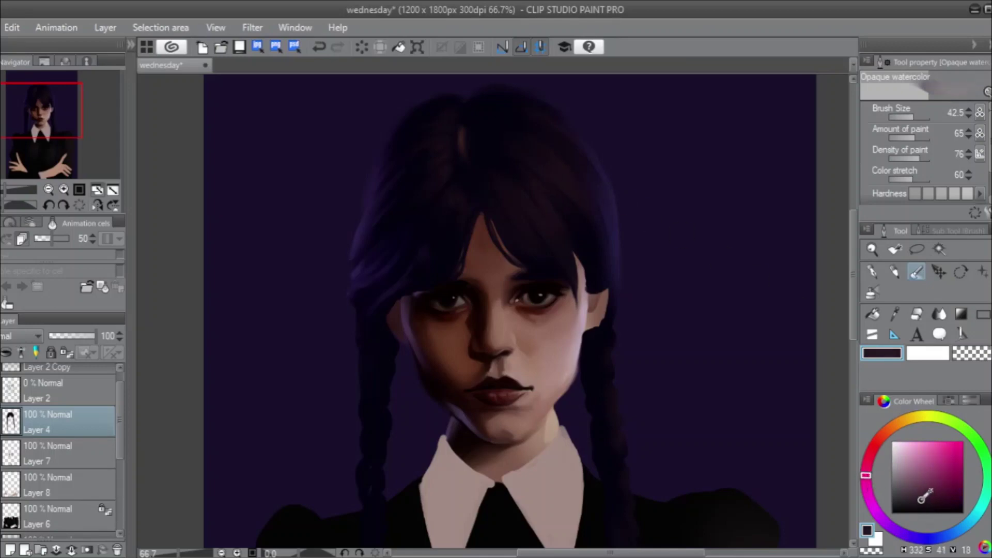
click(917, 497)
drag(913, 116, 909, 117)
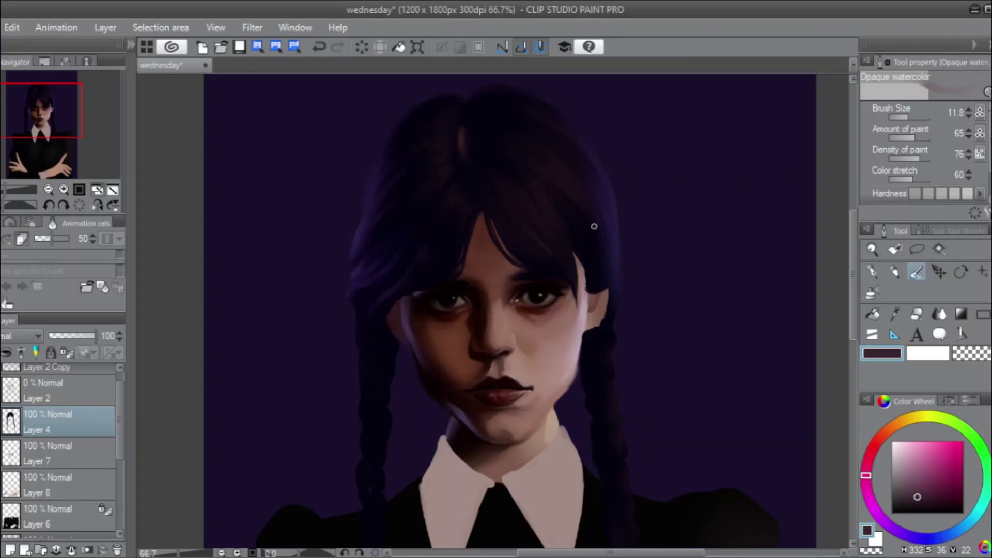
key(ctrl+z)
drag(909, 116, 906, 116)
key(ctrl+y)
key(ctrl+z)
key(ctrl+y)
key(ctrl+z)
Paint fine reddish highlight strands on the light-side hair and fringe at brush size 8.2, undoing unwanted strokes.
drag(560, 189, 577, 205)
key(ctrl+z)
drag(570, 156, 589, 189)
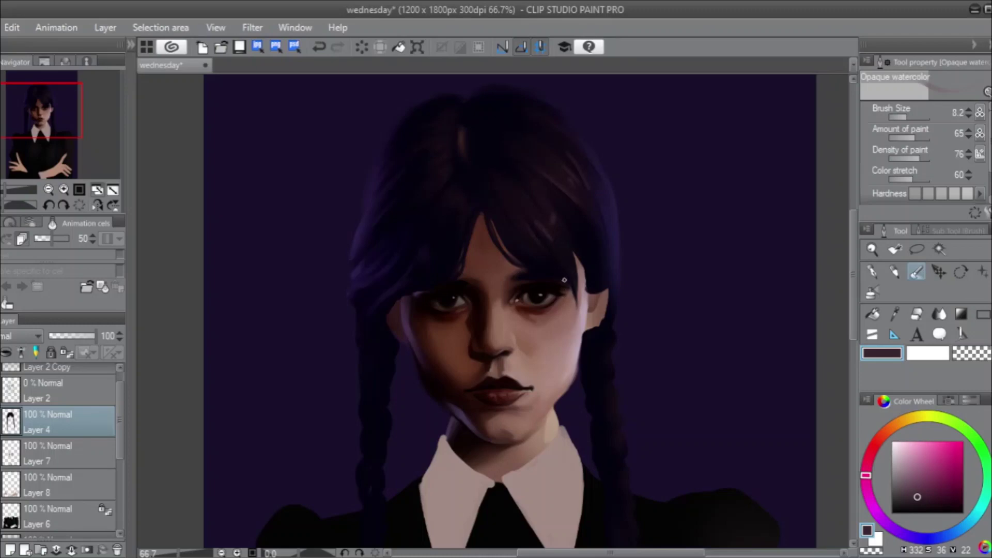
key(ctrl+z)
drag(573, 183, 598, 222)
drag(537, 212, 568, 257)
key(ctrl+z)
Refine the light-side hair above the ear in sampled near-black violet (H 249, S 87, V 6), then lower its V to 0.
alt+click(596, 279)
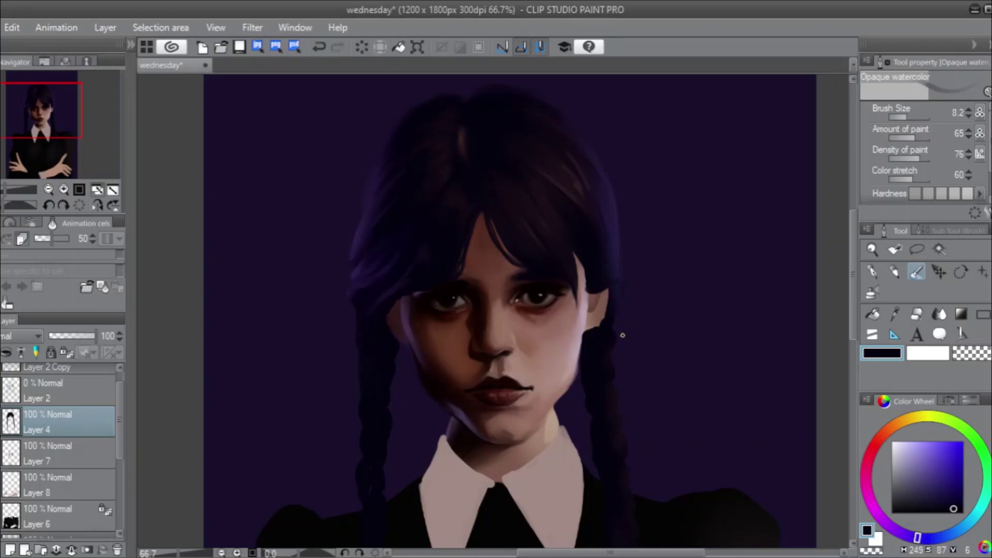
alt+click(616, 266)
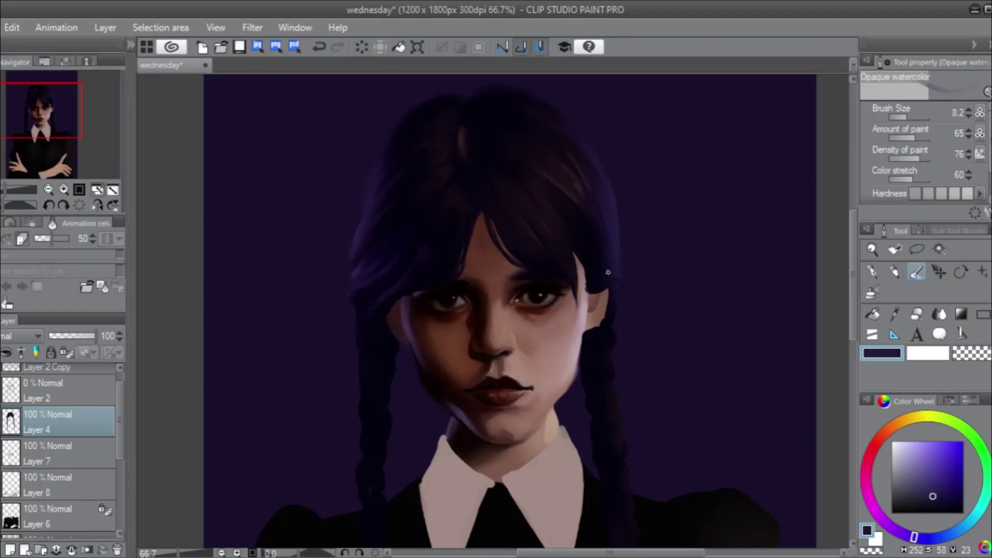
key(ctrl+z)
key(ctrl+y)
key(ctrl+z)
alt+click(594, 281)
drag(605, 266, 593, 283)
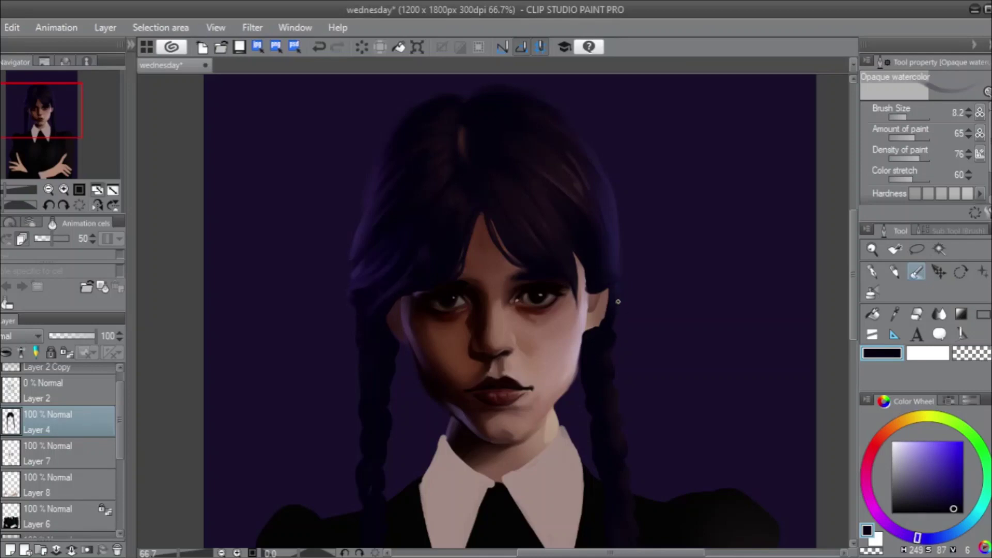
click(954, 513)
Lock Layer 4's transparent pixels and paint light-side braid segments in reddish violet (H 318, S 39, V 17) at brush size 17.
scroll(527, 335, down, 1)
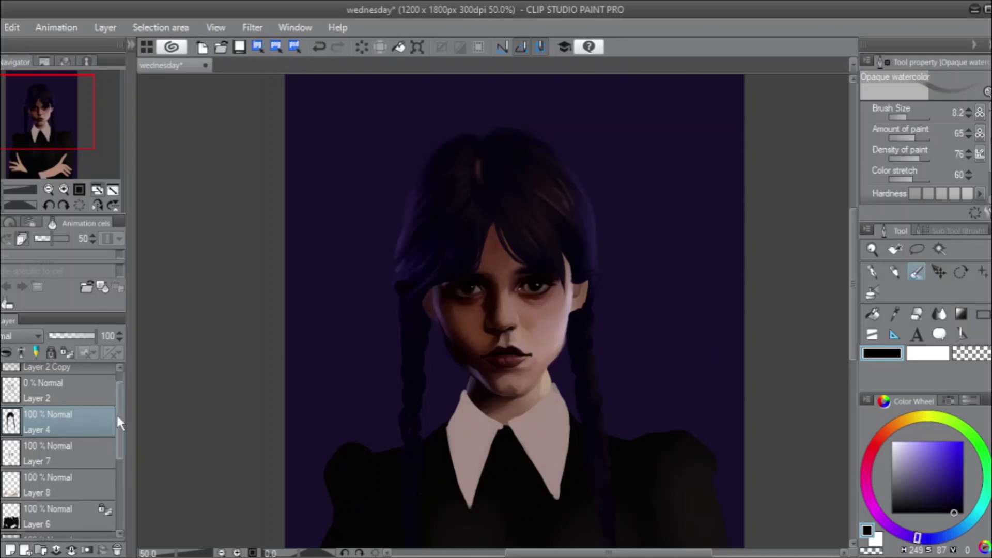
click(66, 353)
alt+click(551, 193)
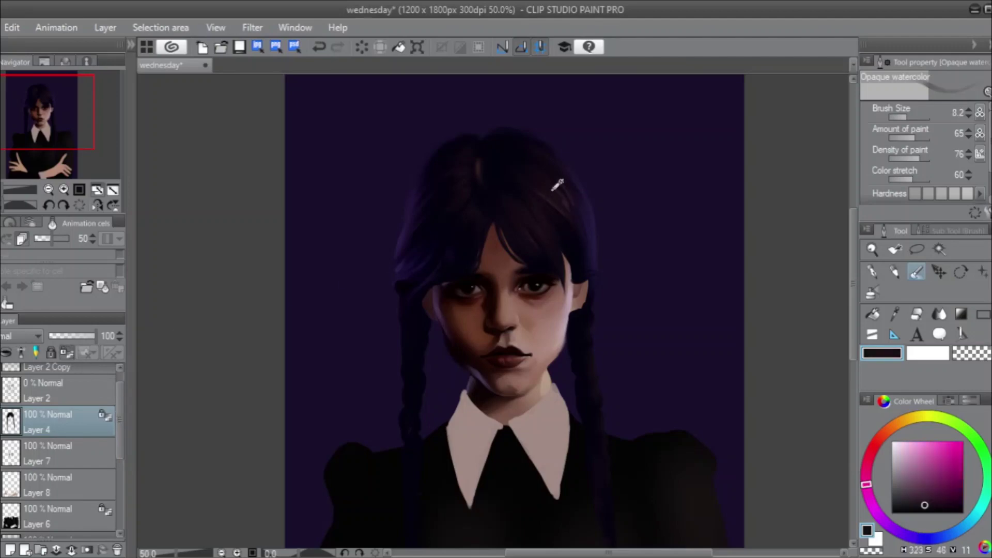
click(910, 118)
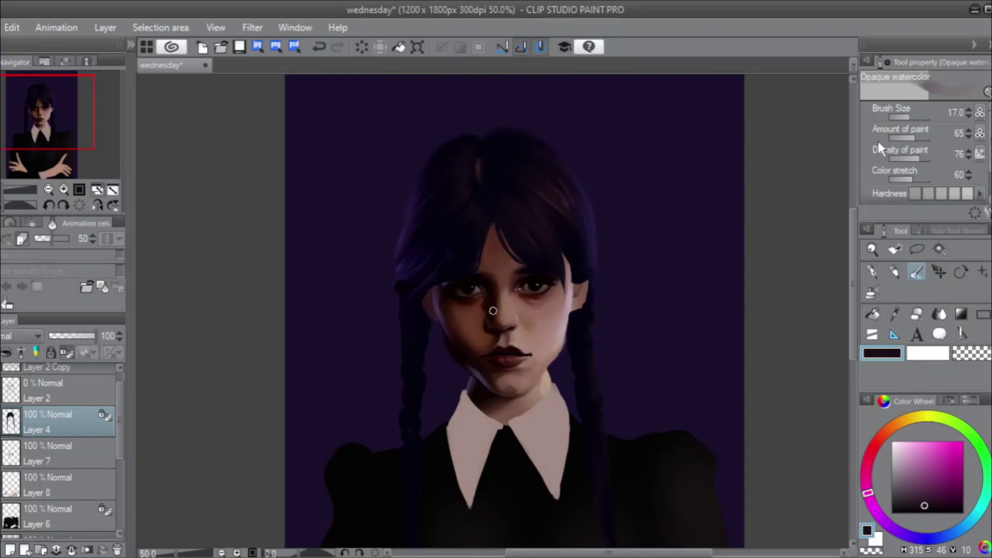
drag(870, 498, 867, 490)
click(919, 500)
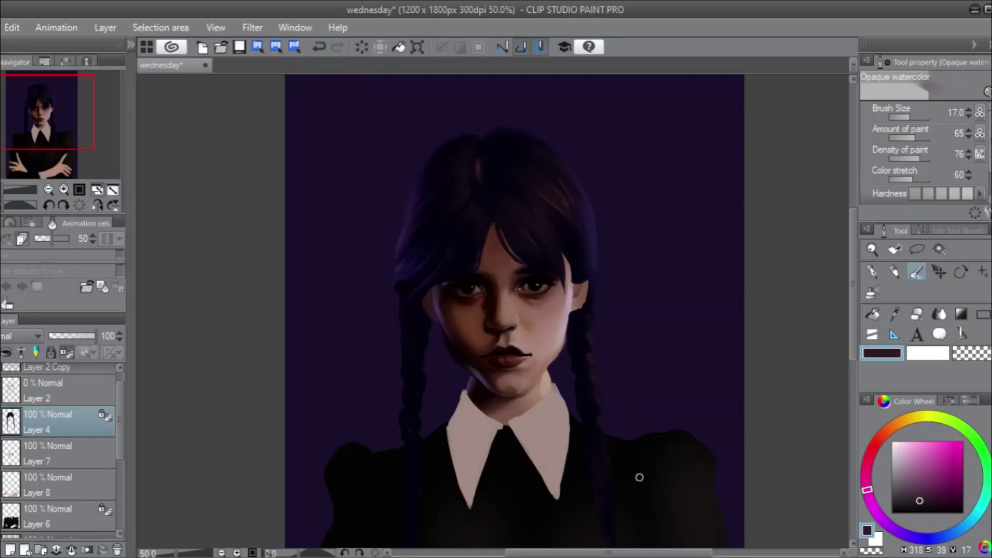
drag(853, 337, 854, 354)
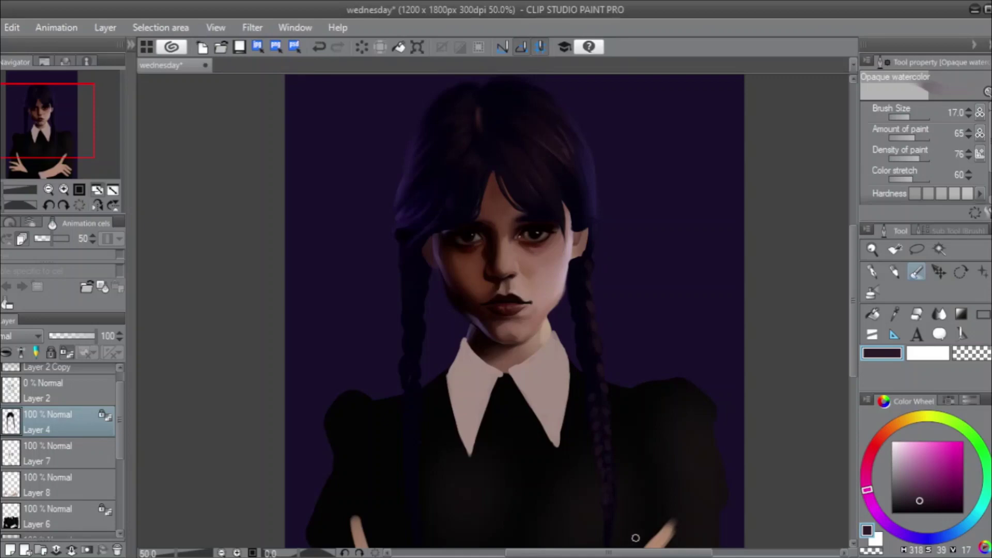
drag(849, 333, 851, 356)
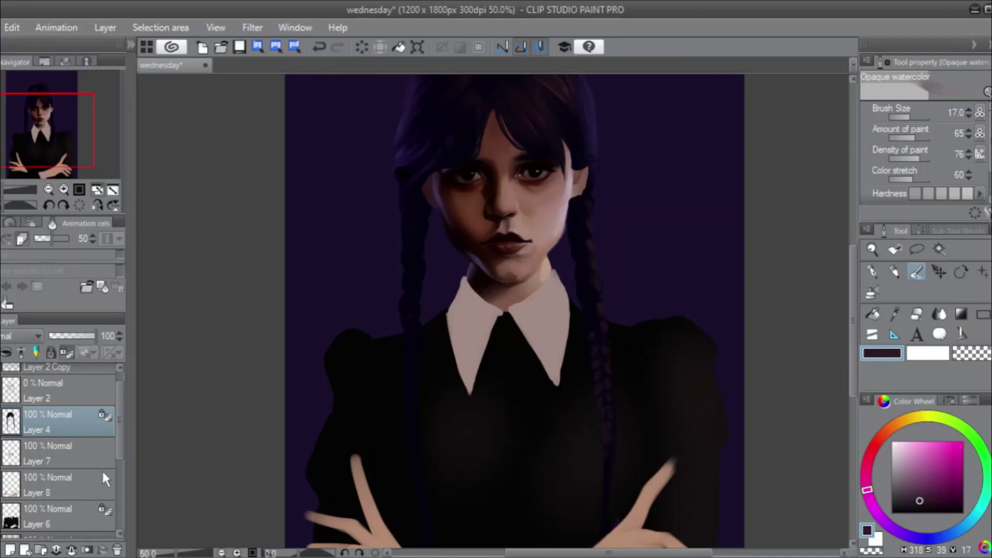
Lower the dress on Layer 6 to 66% opacity and paint segment highlights down the shadow-side braid on Layer 4.
drag(118, 442, 123, 460)
click(72, 487)
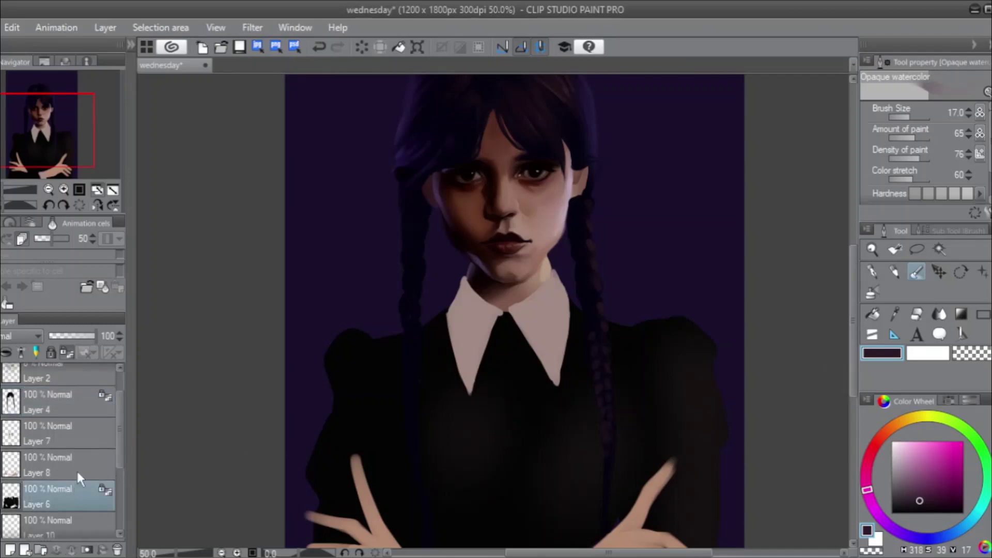
drag(91, 336, 80, 337)
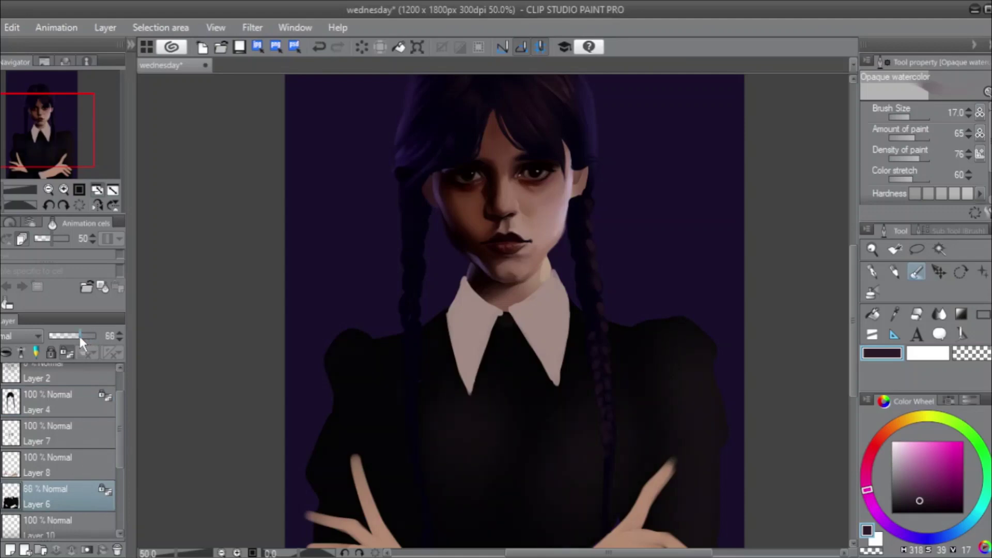
click(71, 392)
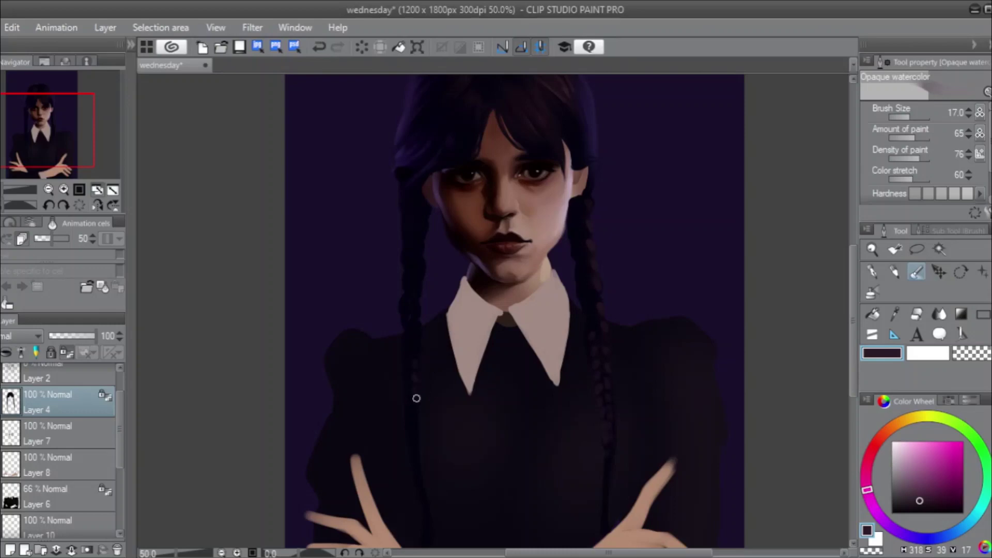
drag(414, 422, 421, 477)
Compare Layer 6 at 100% opacity, set it to 63%, and paint the lower end of the light-side braid on Layer 4.
click(64, 486)
drag(85, 341, 107, 330)
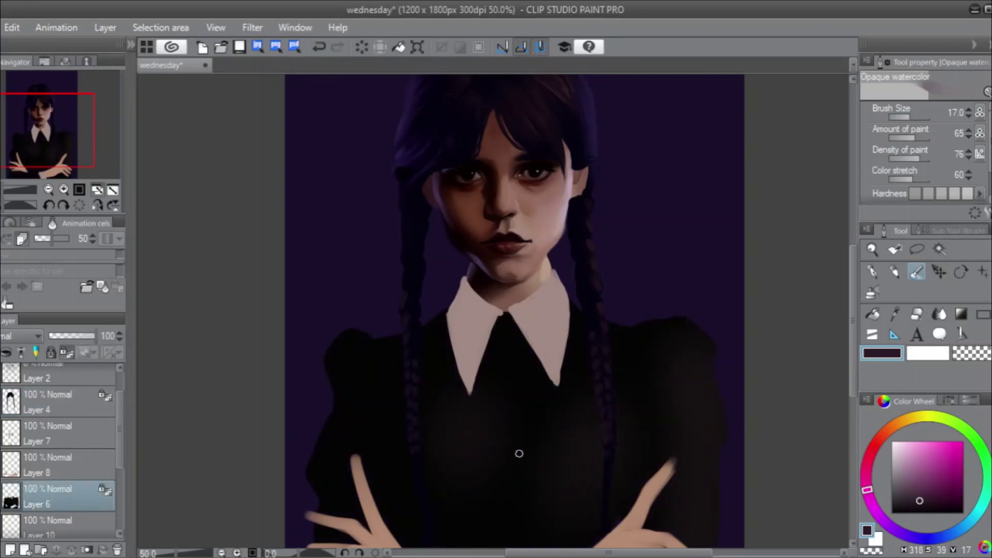
click(83, 340)
click(73, 390)
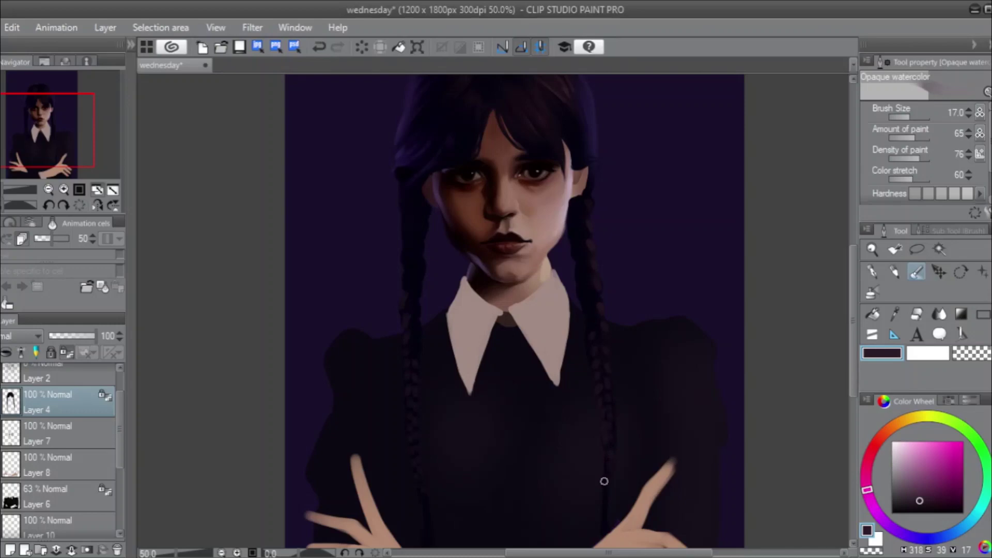
key(ctrl+z)
drag(611, 459, 601, 497)
Blend the area between the nose and the upper lip's shadow side on Layer 5 at brush size 17.
drag(116, 414, 116, 461)
click(82, 445)
scroll(488, 203, up, 3)
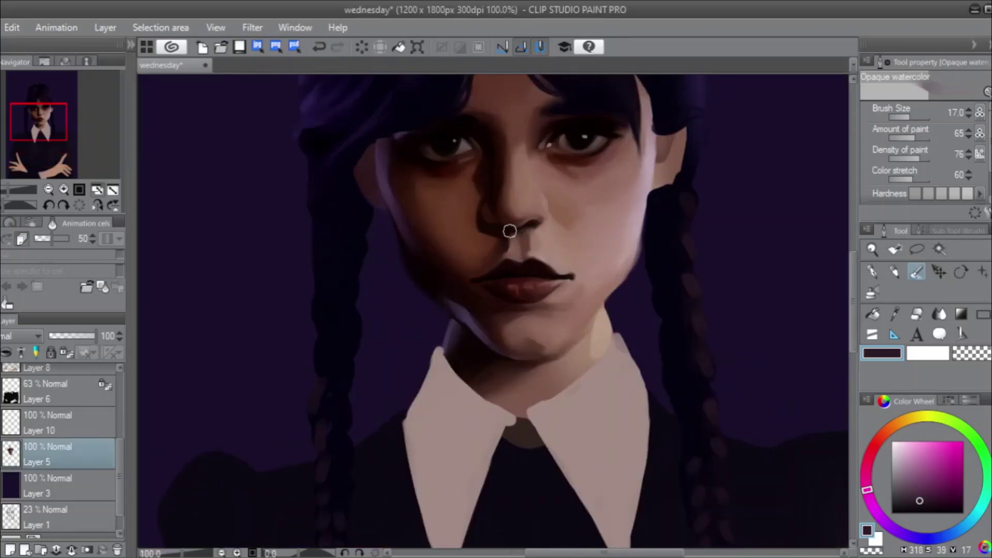
drag(508, 229, 501, 257)
key(ctrl+z)
drag(496, 268, 499, 272)
Sharpen the shadow-side contour of the upper lip in sampled dark red (H 4, S 81, V 8) at brush size 8.2.
click(909, 118)
drag(909, 119, 907, 118)
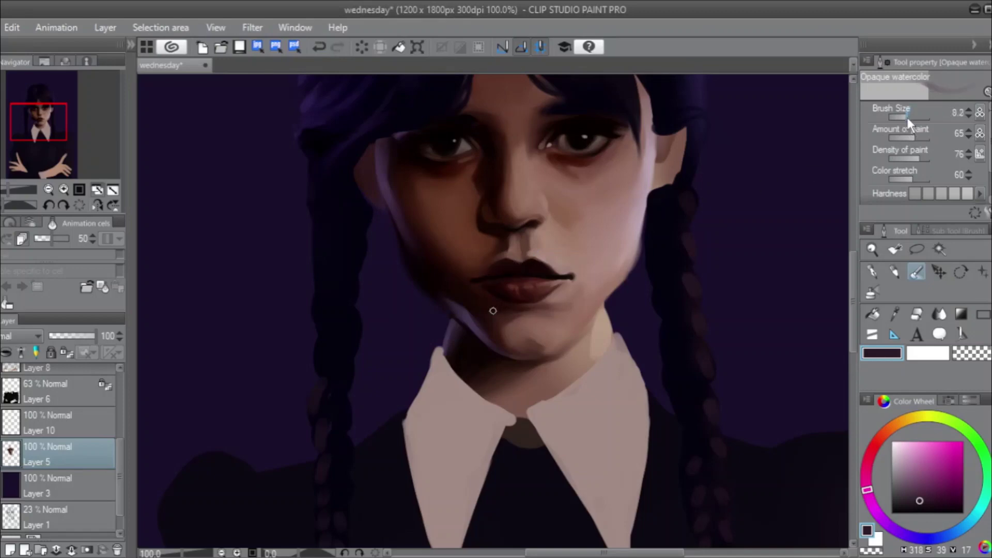
alt+click(537, 270)
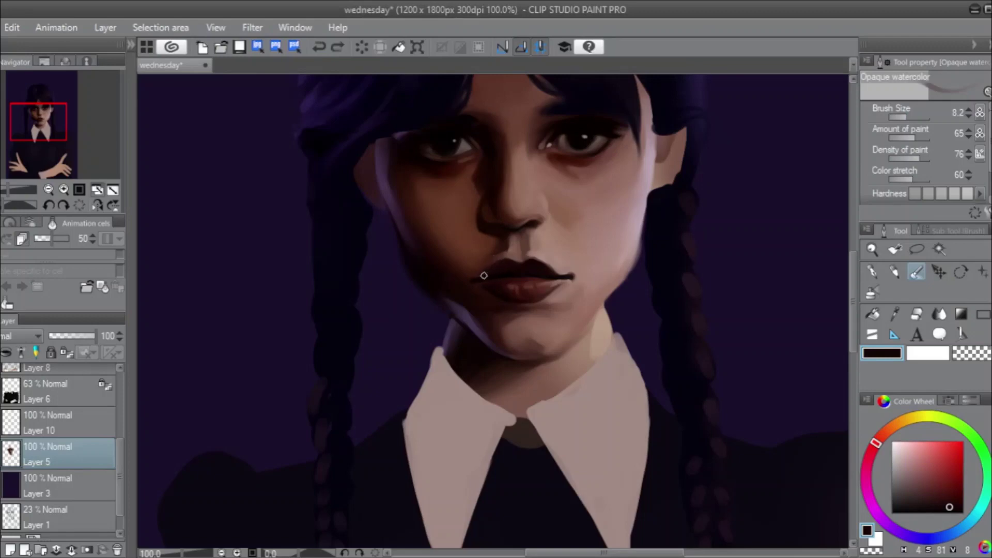
drag(487, 272, 501, 260)
Clean up the dip above the upper lip in sampled skin tone (H 17, S 39, V 47).
alt+click(517, 256)
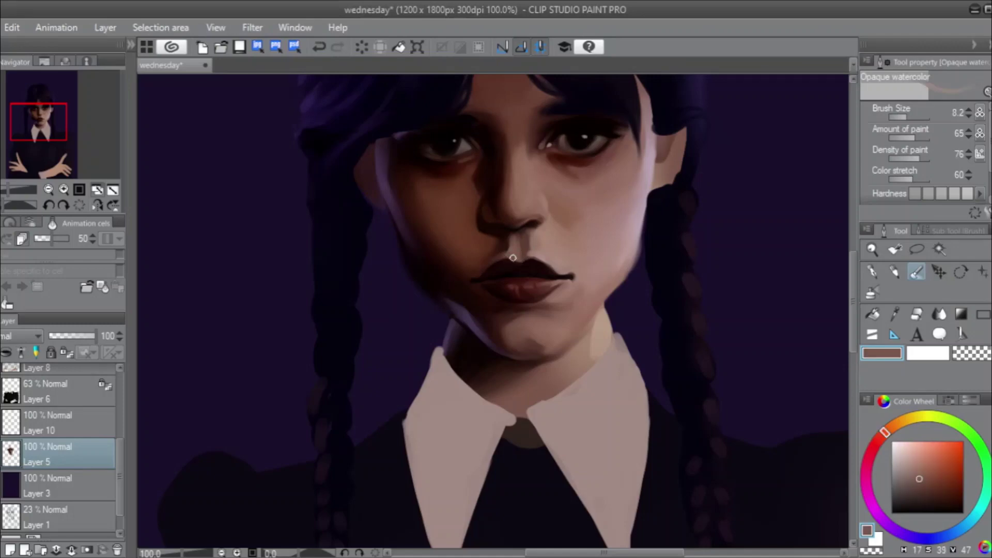
drag(513, 258, 516, 259)
key(ctrl+z)
drag(510, 256, 526, 258)
Blend the chin, both cheeks and the shading under the shadow-side eye at brush size 24.5.
click(906, 116)
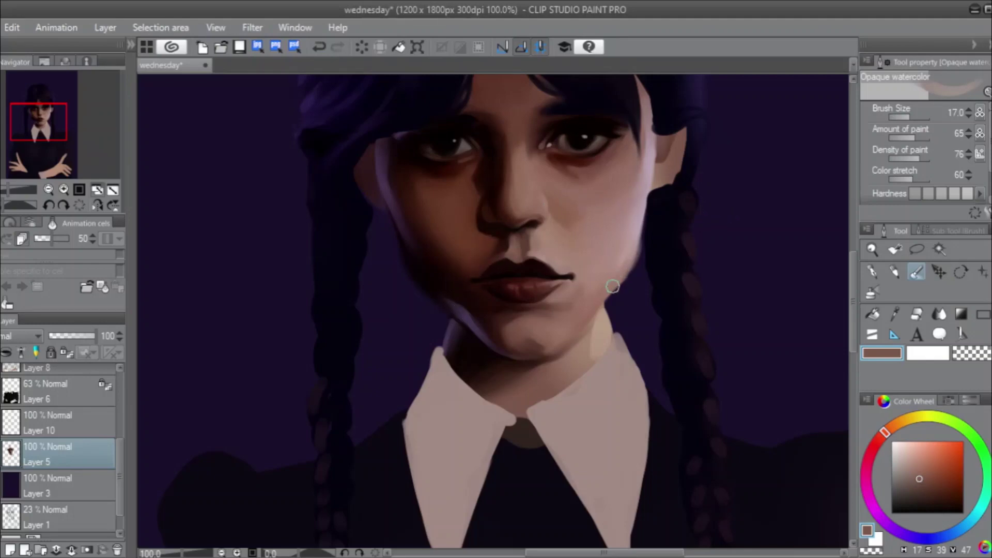
drag(910, 115, 914, 115)
mouse_move(548, 335)
mouse_down()
mouse_move(575, 323)
mouse_move(542, 343)
mouse_move(581, 328)
mouse_up()
drag(463, 252, 475, 295)
drag(597, 199, 616, 193)
mouse_move(444, 182)
mouse_down()
mouse_move(425, 190)
mouse_move(415, 171)
mouse_move(423, 167)
mouse_move(414, 165)
mouse_move(451, 173)
mouse_up()
Lasso the dark shadow along the side of the nose, adjust its tone, and clear the selection.
scroll(693, 405, down, 1)
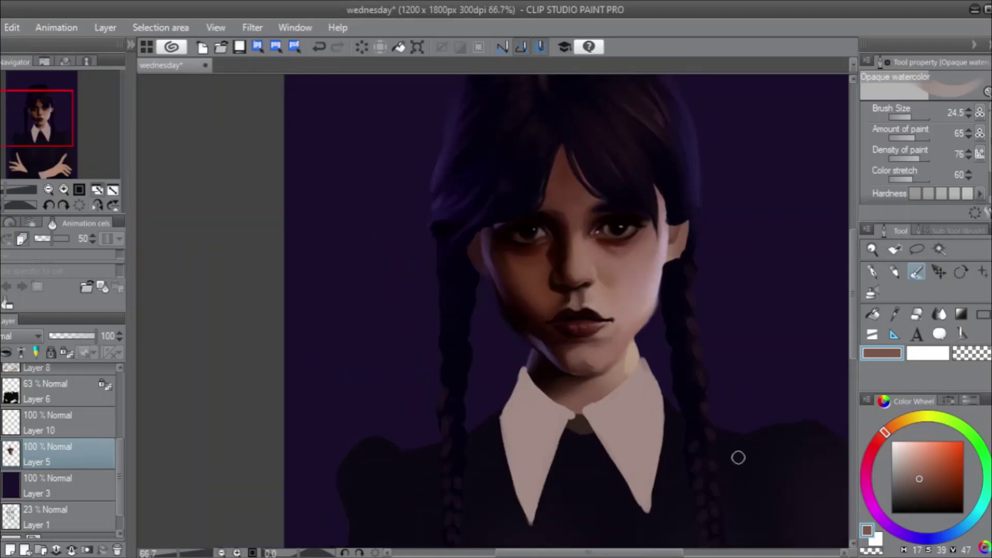
drag(681, 553, 690, 554)
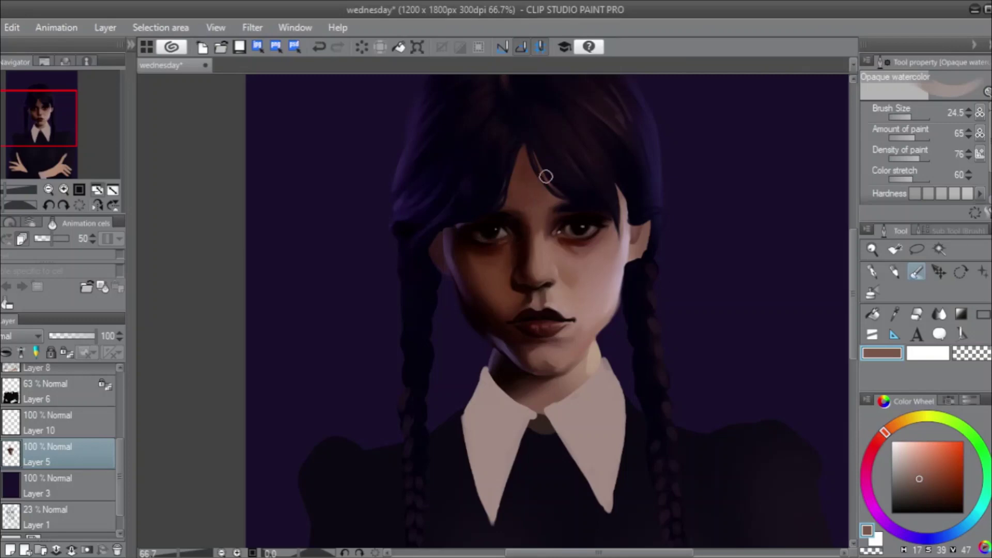
click(912, 251)
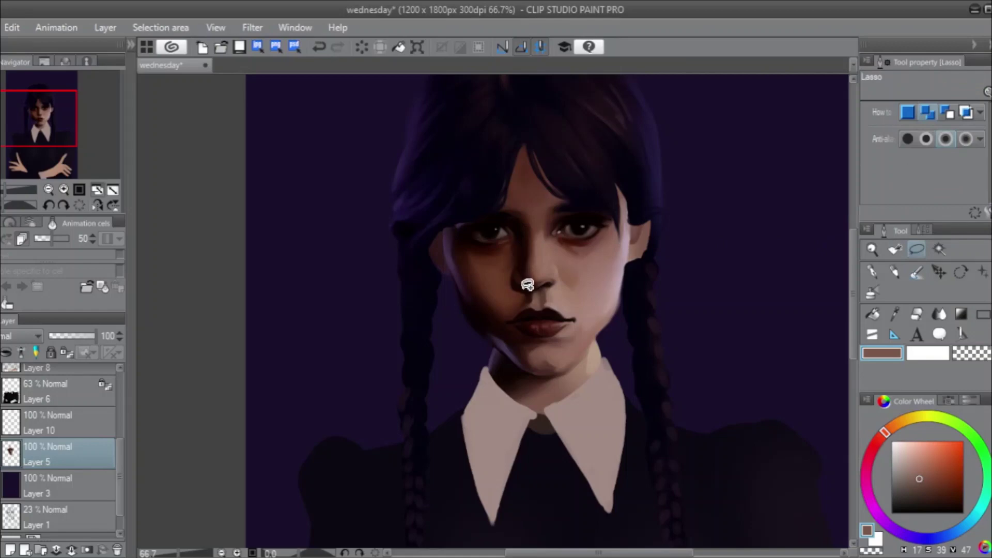
mouse_move(518, 254)
mouse_down()
mouse_move(523, 280)
mouse_move(539, 236)
mouse_up()
drag(521, 273, 522, 275)
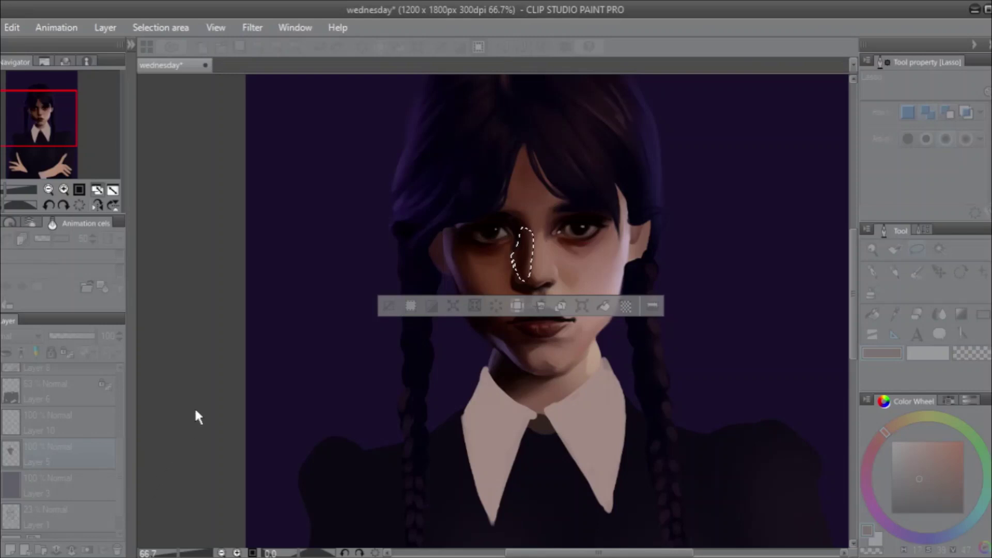
click(410, 306)
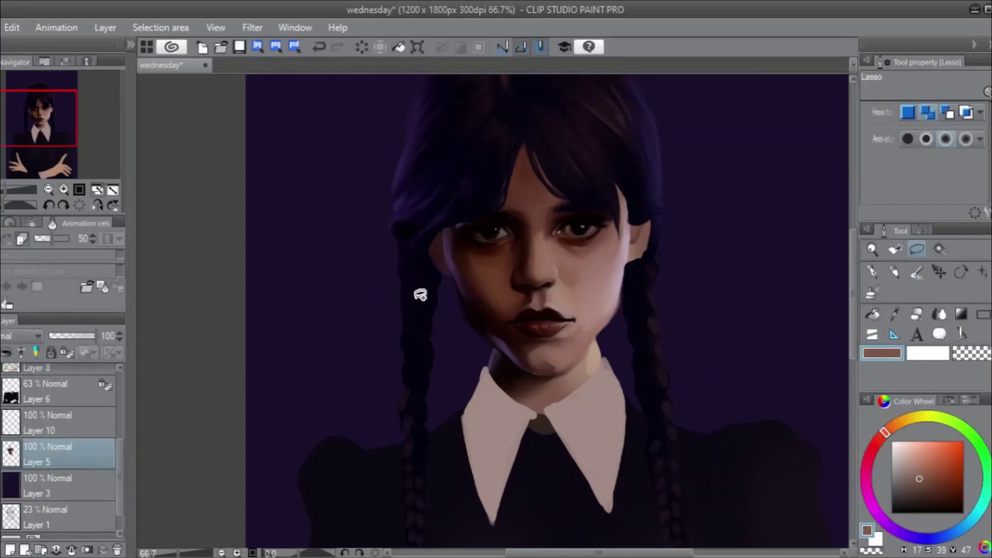
Blend the shadow between nose and mouth at brush size 24.5, and check the portrait in a mirrored view.
key(b)
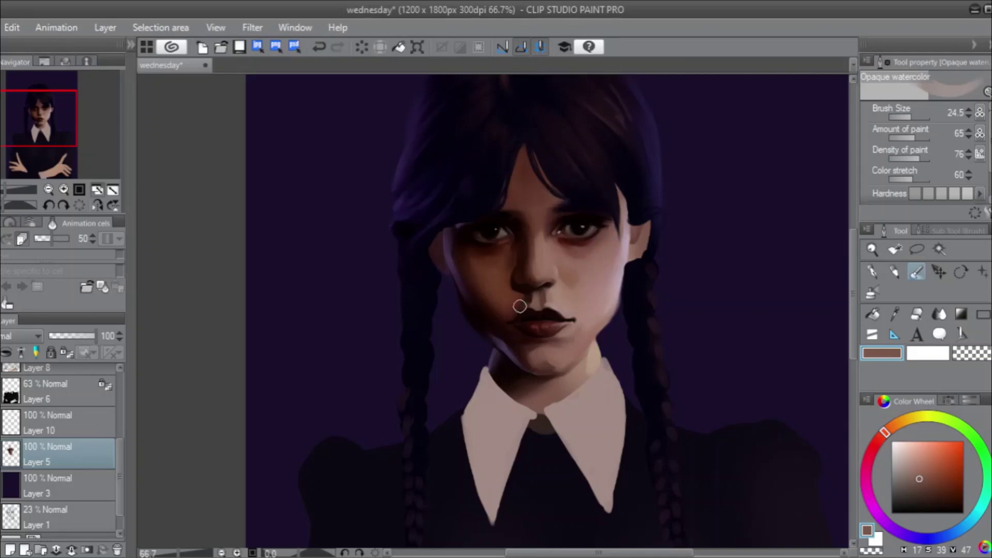
mouse_move(520, 305)
mouse_down()
mouse_move(525, 288)
mouse_move(516, 295)
mouse_up()
click(100, 204)
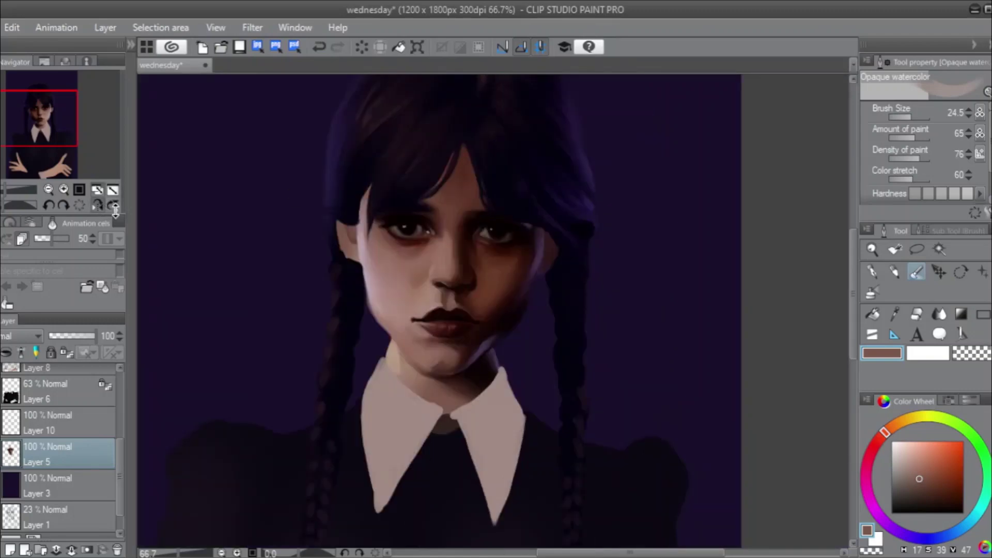
click(99, 203)
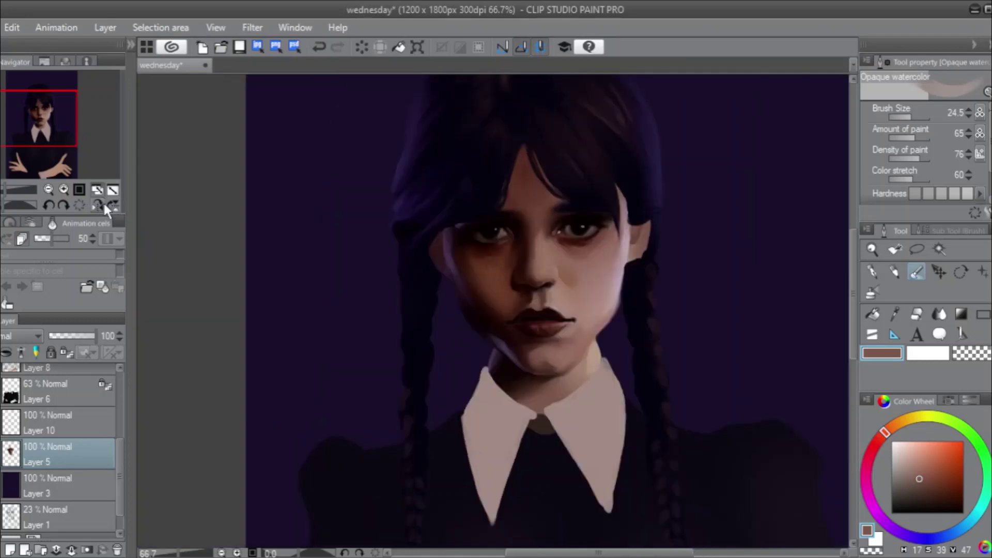